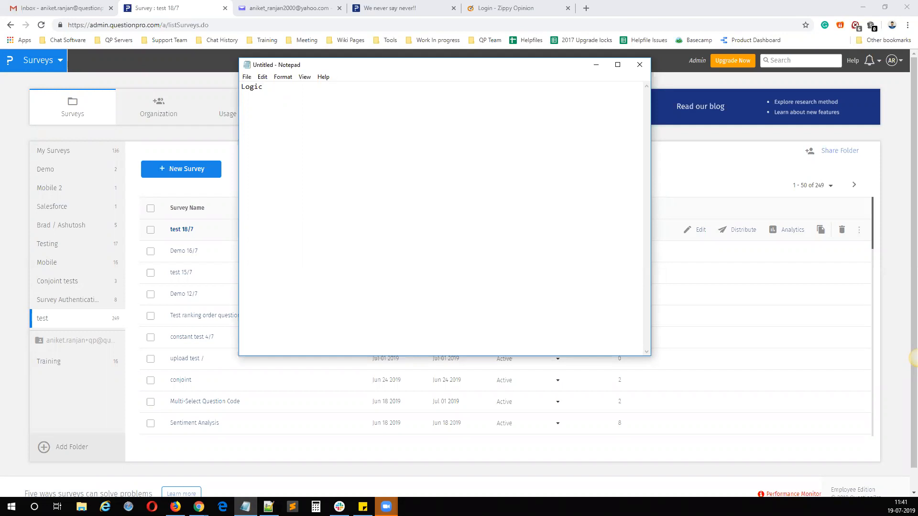
Step: Leave a blank line below the Logic heading in the notes and create a survey named "Test 19/7" in QuestionPro
key("Return")
key("Return")
left_click(190, 170)
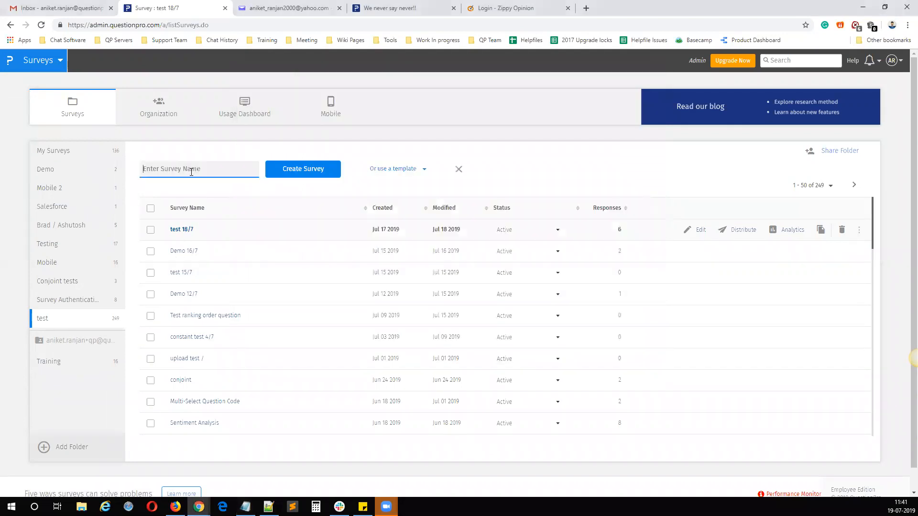
type("Test")
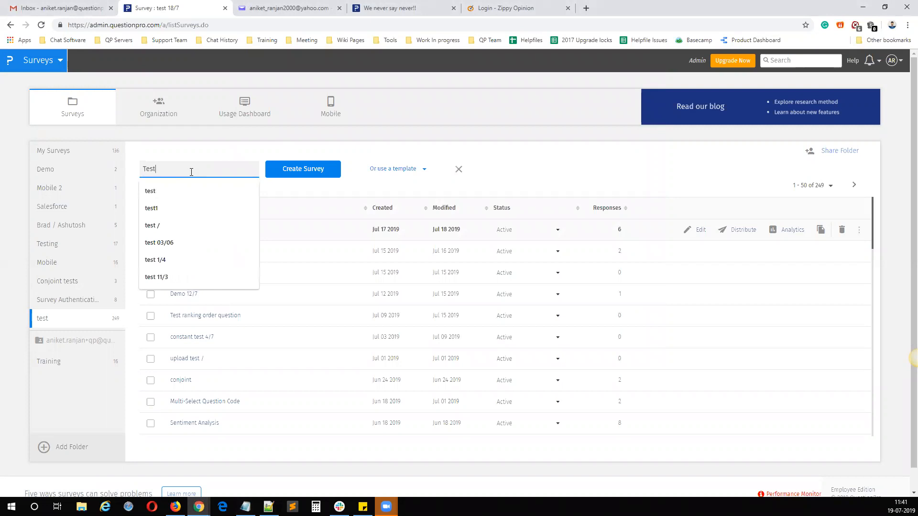
type(" 19")
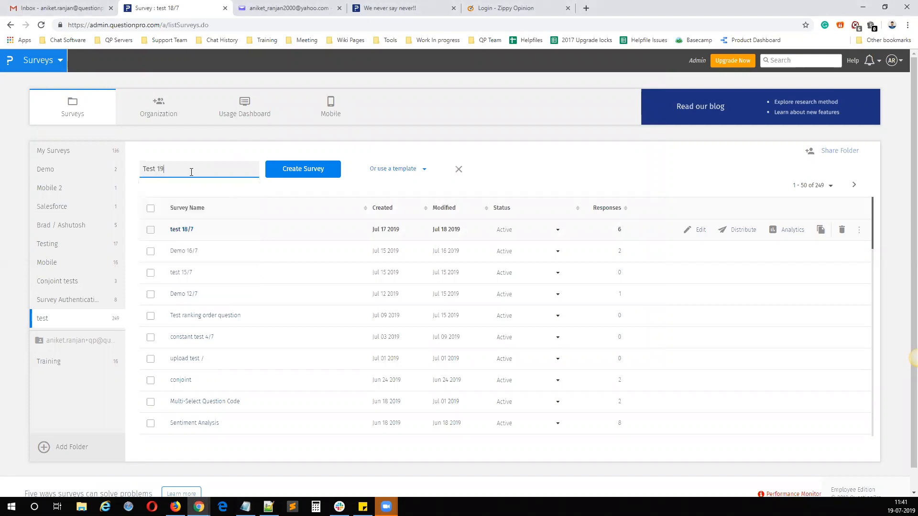
type("/7")
key("Return")
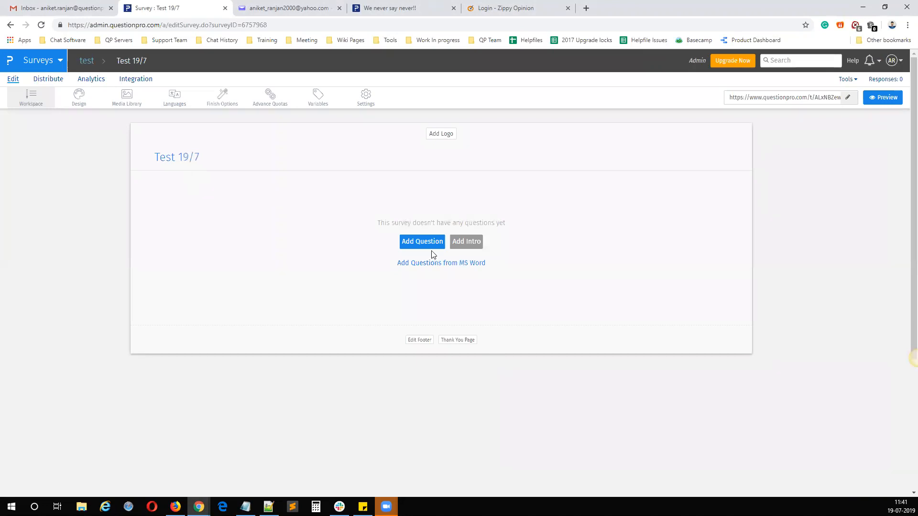
Step: Add a Select One question with the text "Q1 Single select" and look over its available logic types
left_click(425, 246)
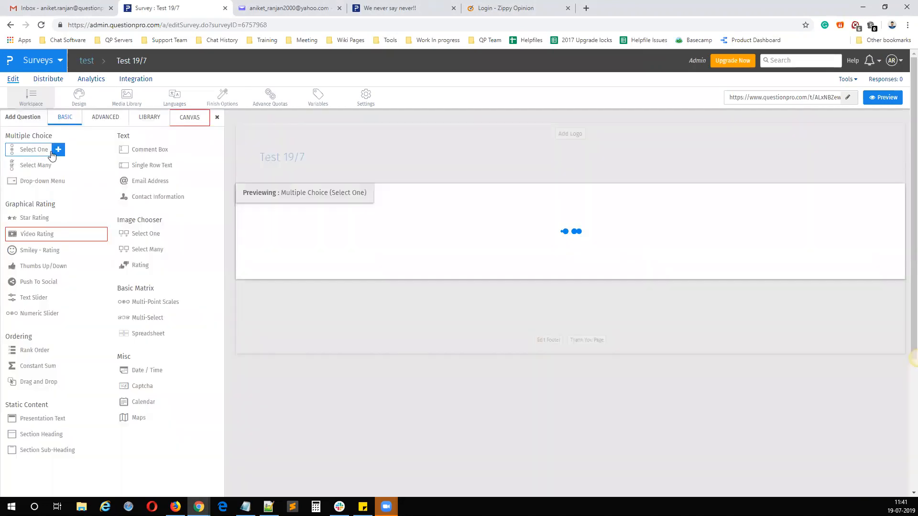
left_click(57, 150)
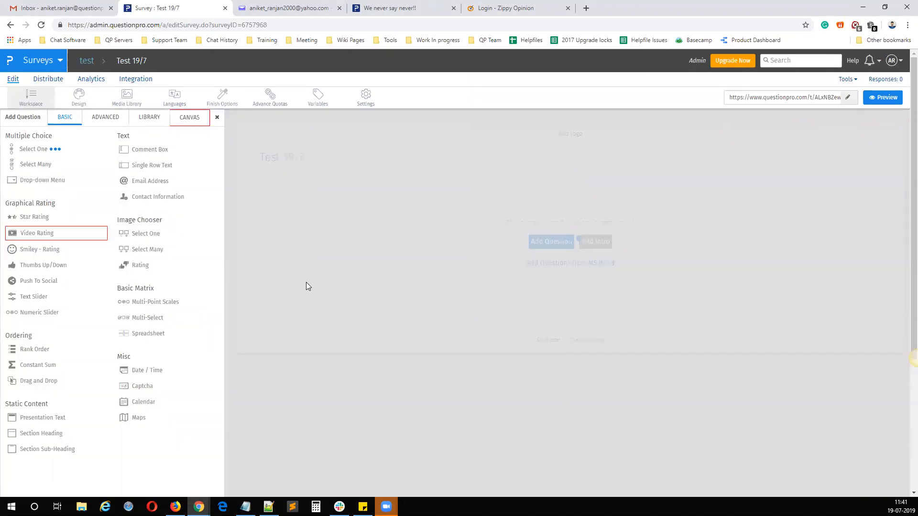
type("Q1 ")
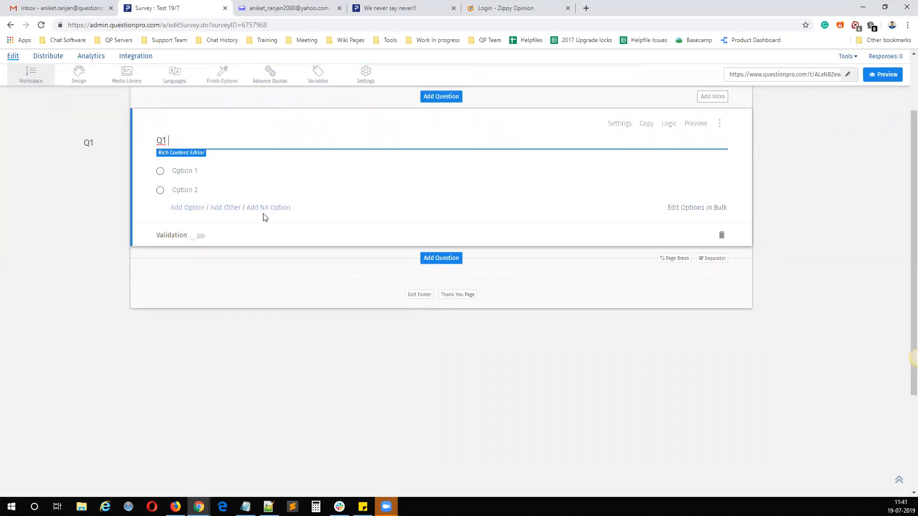
type("Single sl")
type("ec")
key("BackSpace")
key("BackSpace")
key("BackSpace")
type("e;elect")
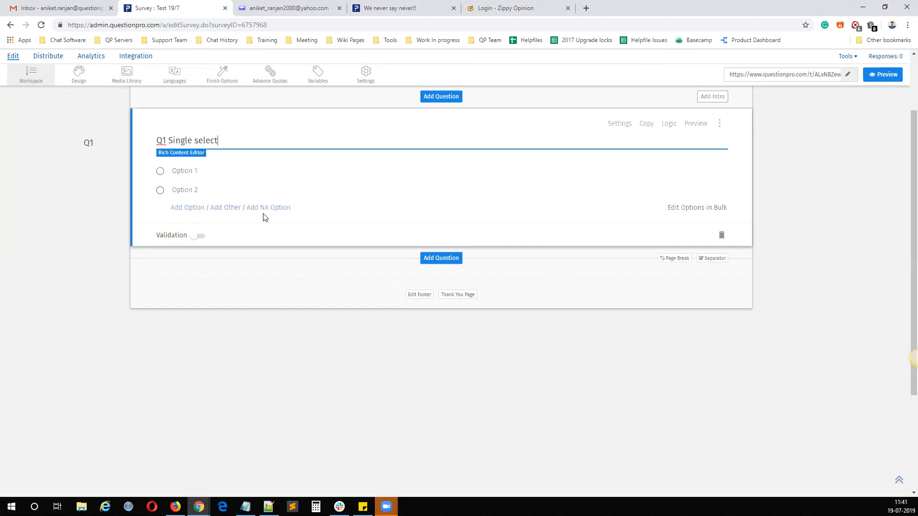
left_click(335, 432)
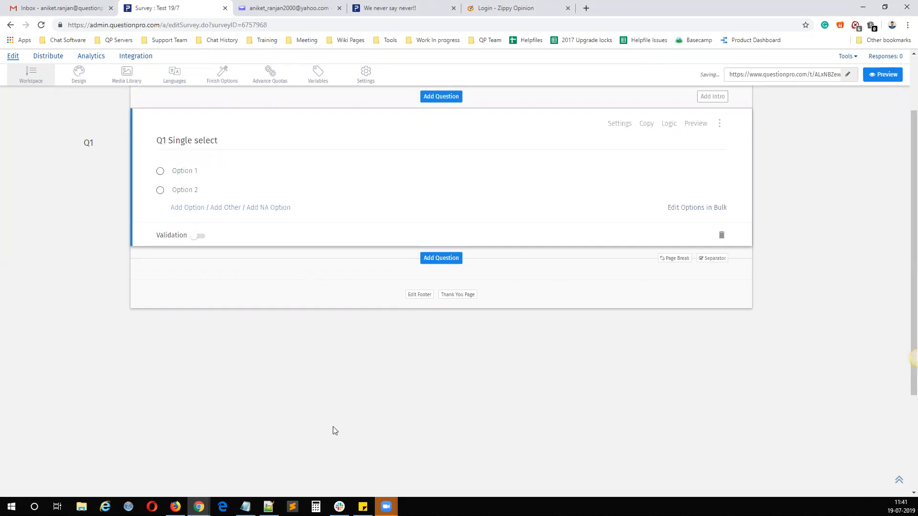
left_click(668, 125)
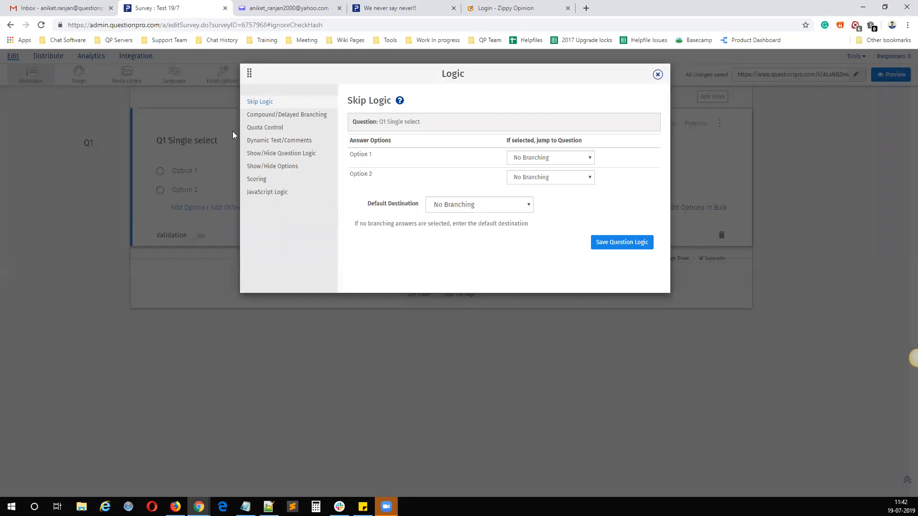
left_click(657, 74)
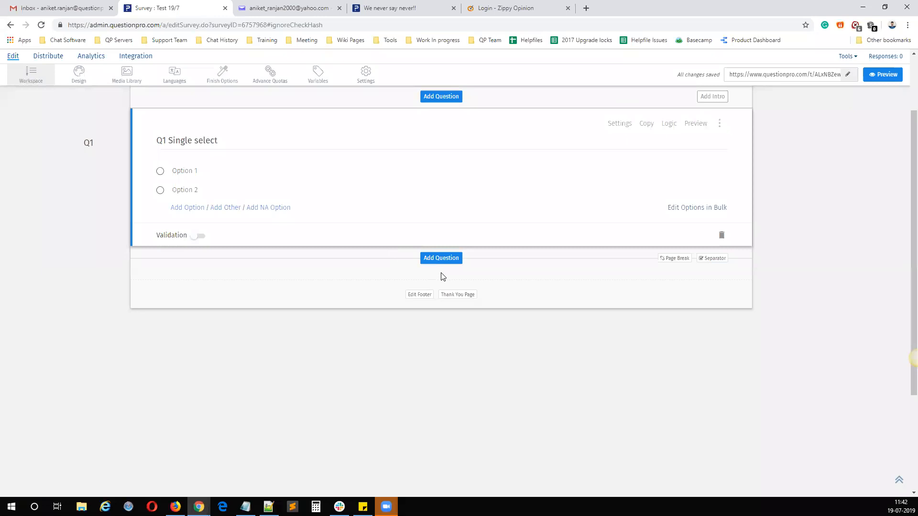
Step: Add a multiple-choice Select Many question below Q1 with the text "Select Many"
left_click(441, 258)
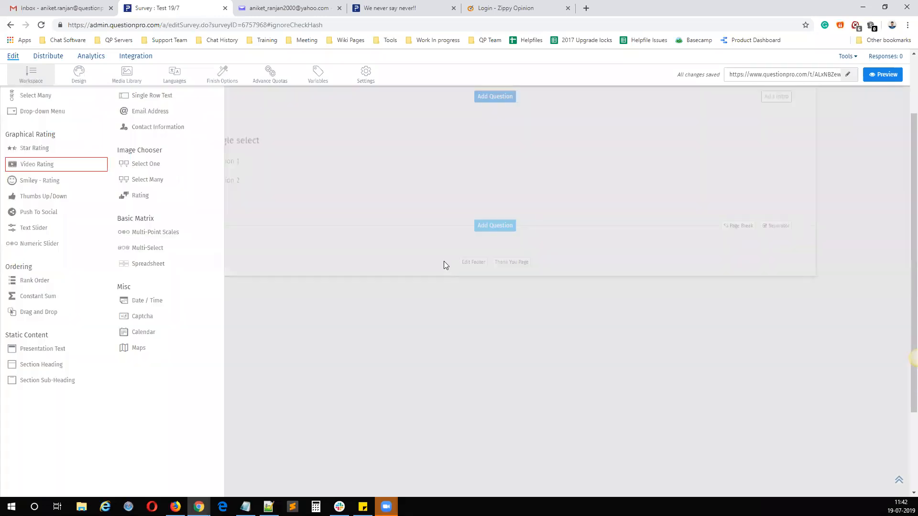
mouse_move(61, 143)
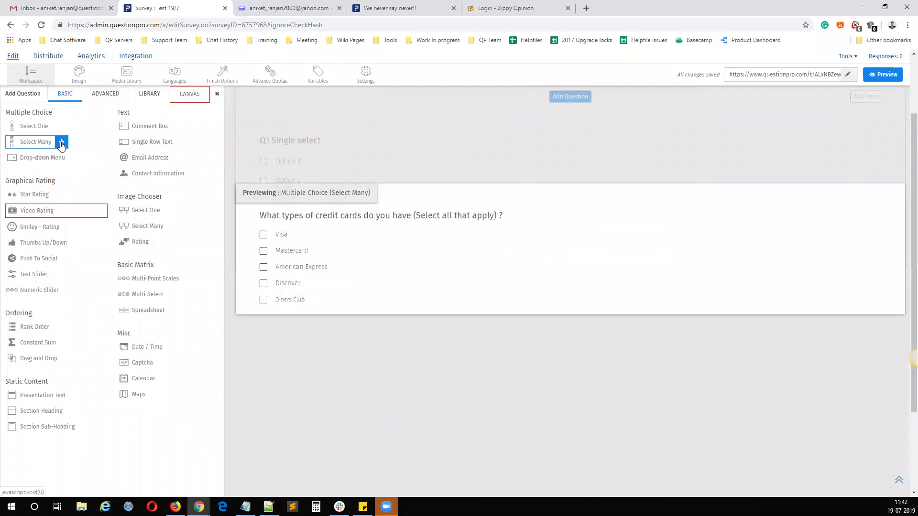
left_click(61, 143)
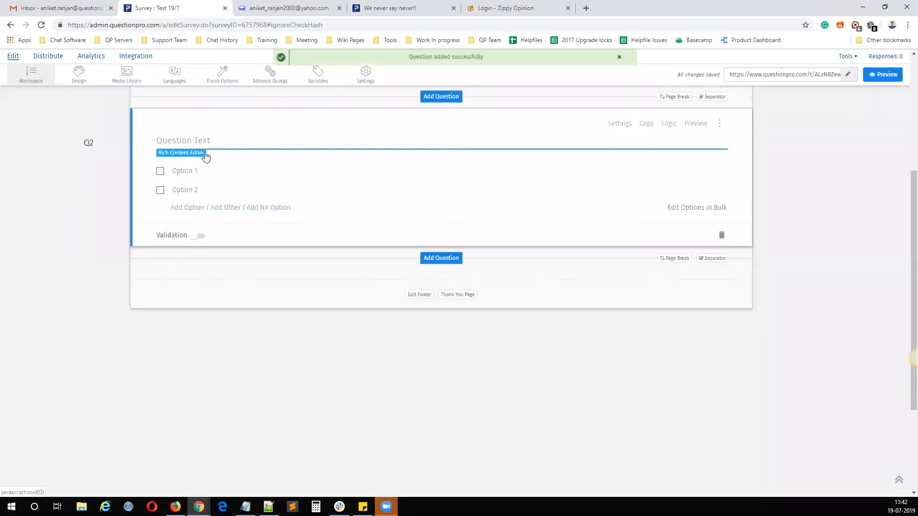
type("Select Many")
left_click(673, 226)
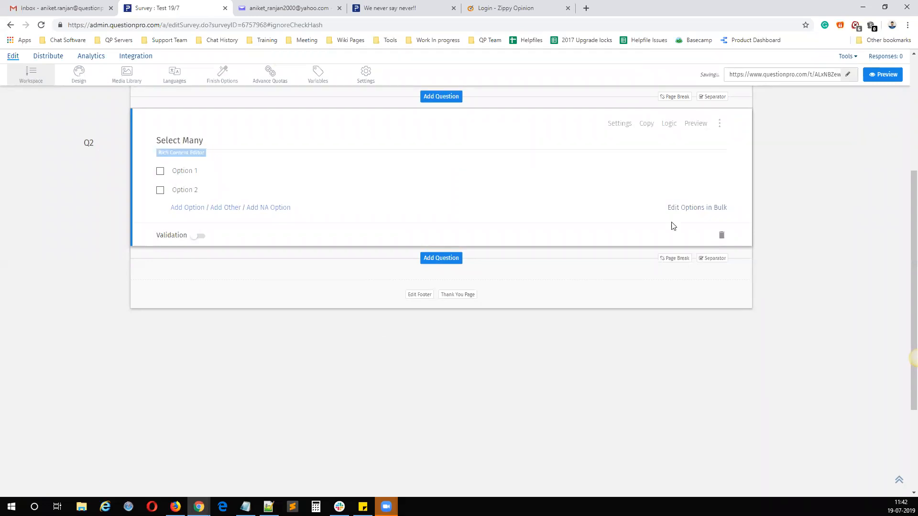
Step: Compare the logic types offered for the Select Many question with those of the single-select question
scroll(674, 167, "up", 4)
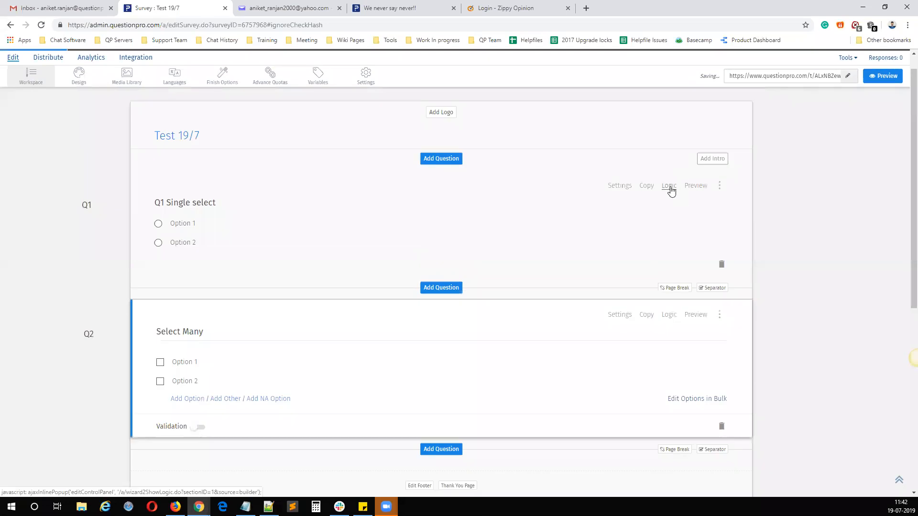
left_click(669, 189)
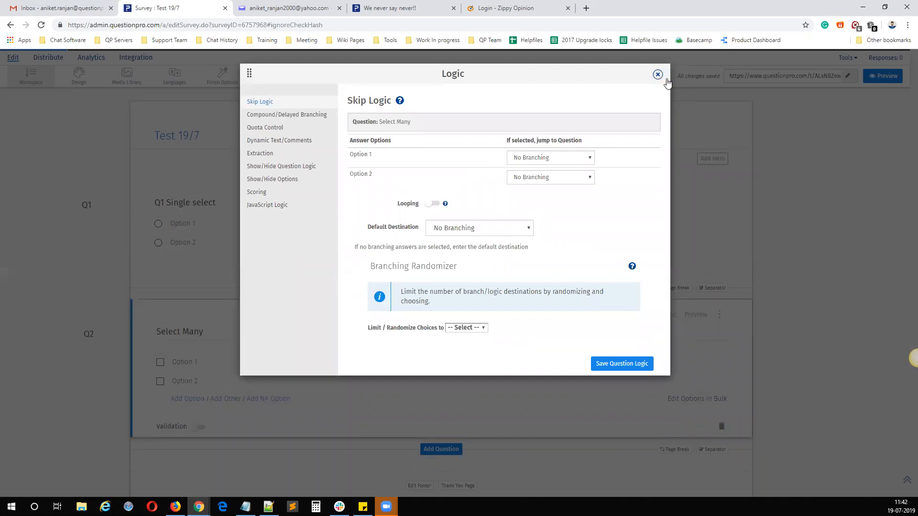
left_click(658, 74)
left_click(667, 186)
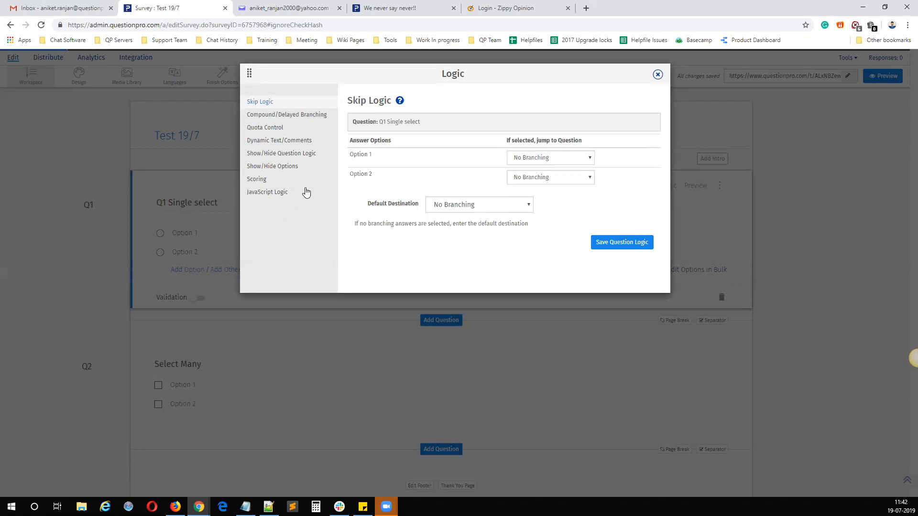
left_click(658, 75)
Step: Add a Side-By-Side Matrix question after the Select Many question and look over its logic types
scroll(408, 311, "down", 6)
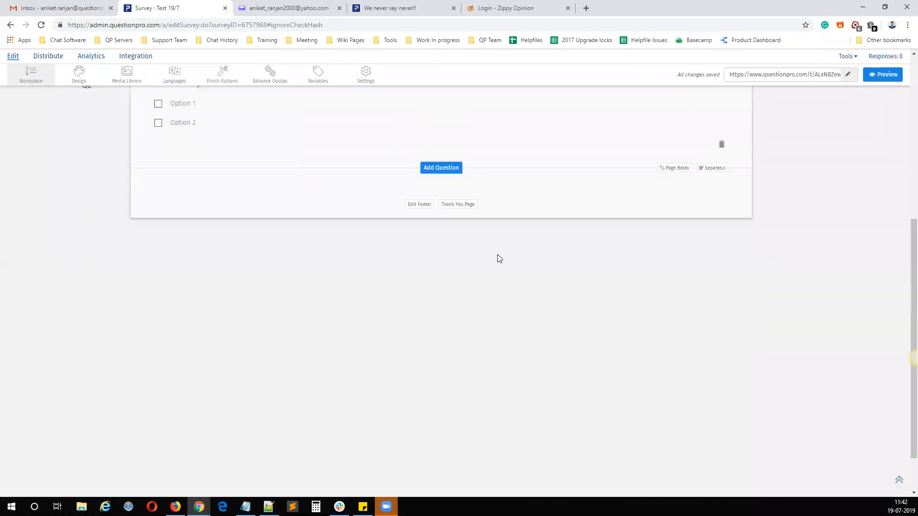
left_click(441, 163)
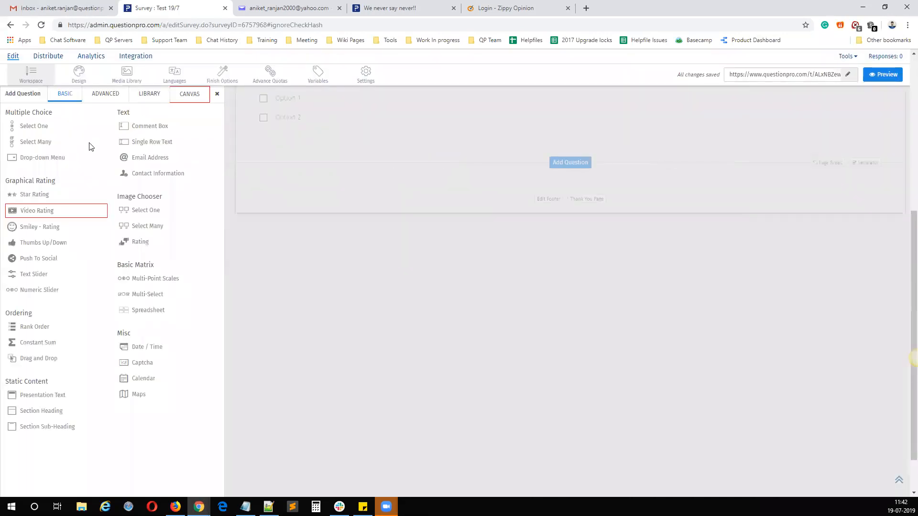
left_click(101, 94)
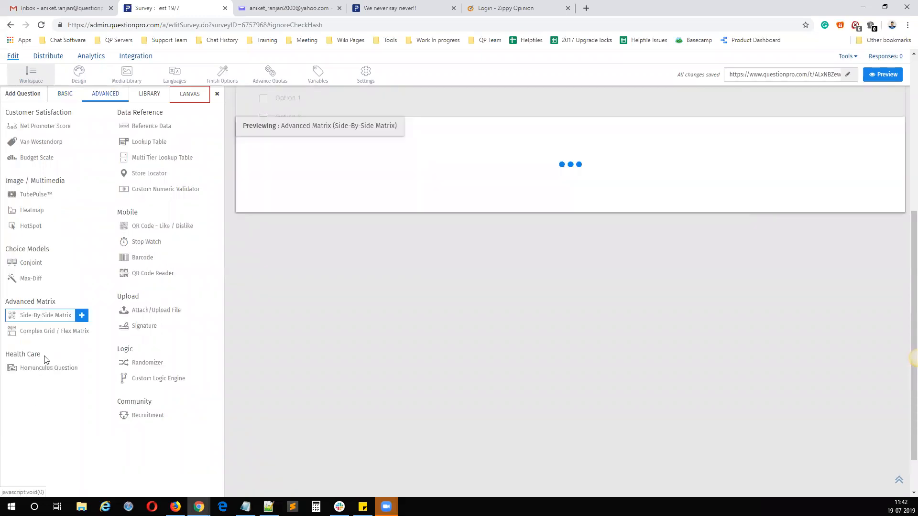
mouse_move(79, 320)
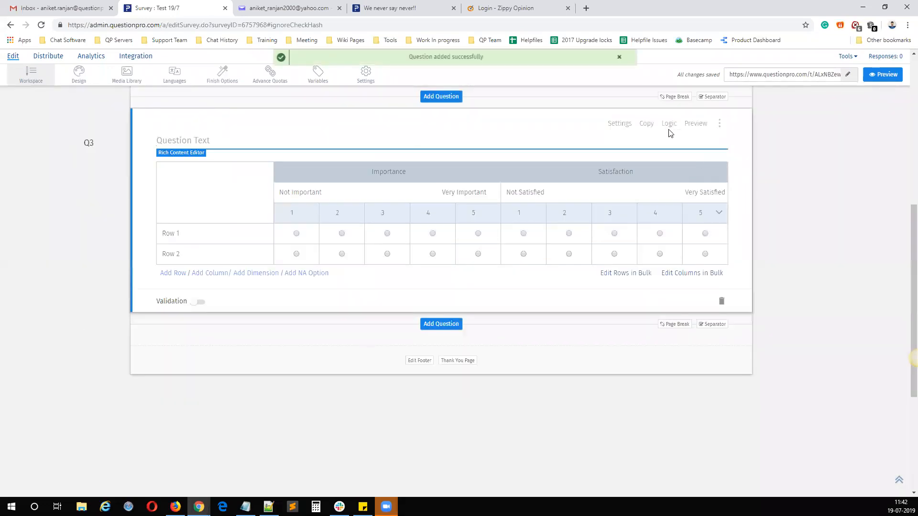
left_click(667, 125)
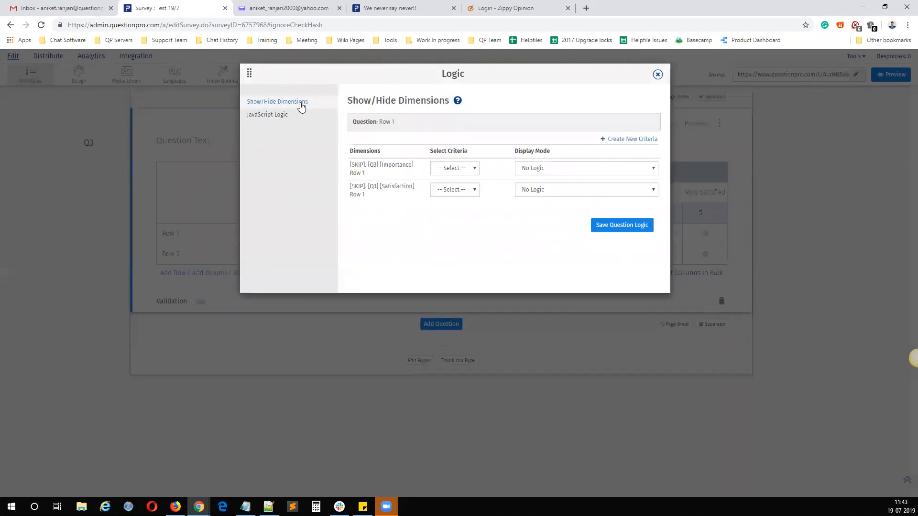
left_click(658, 75)
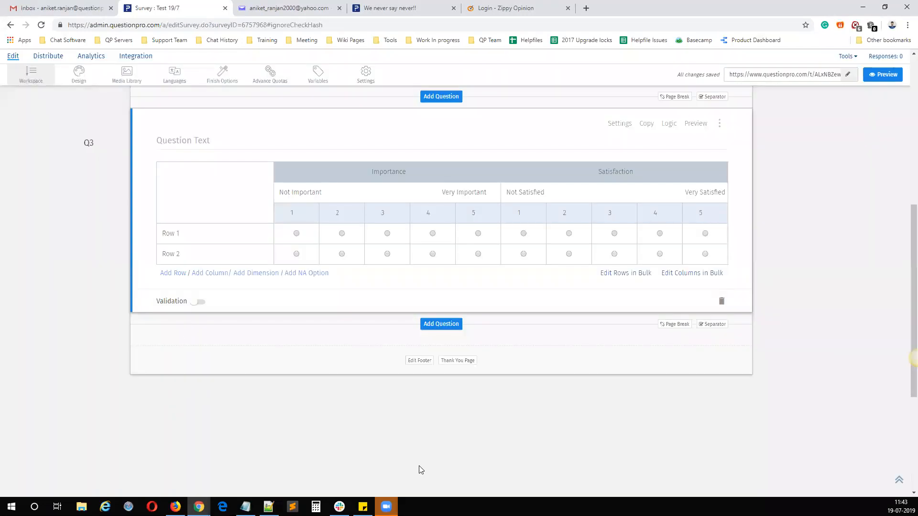
Step: Look at the Randomizer and Custom Logic Engine entries among the advanced question types, adding neither
left_click(434, 327)
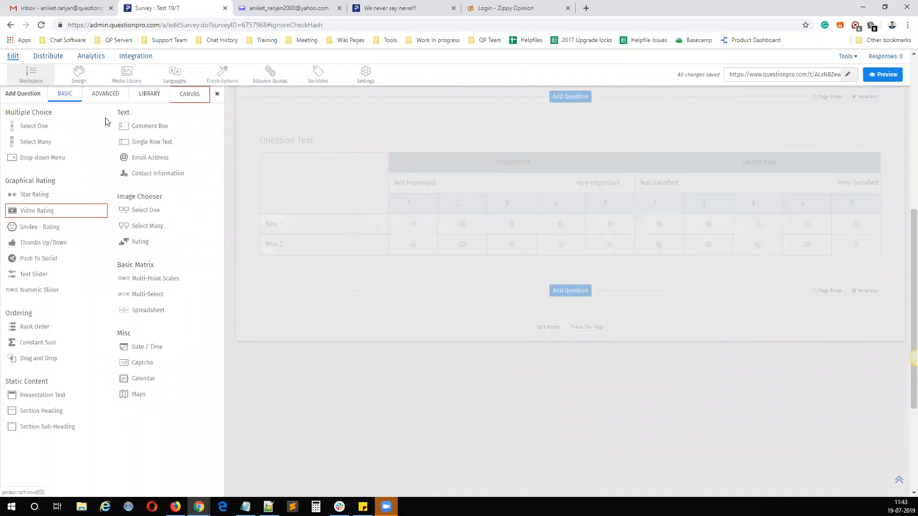
left_click(103, 97)
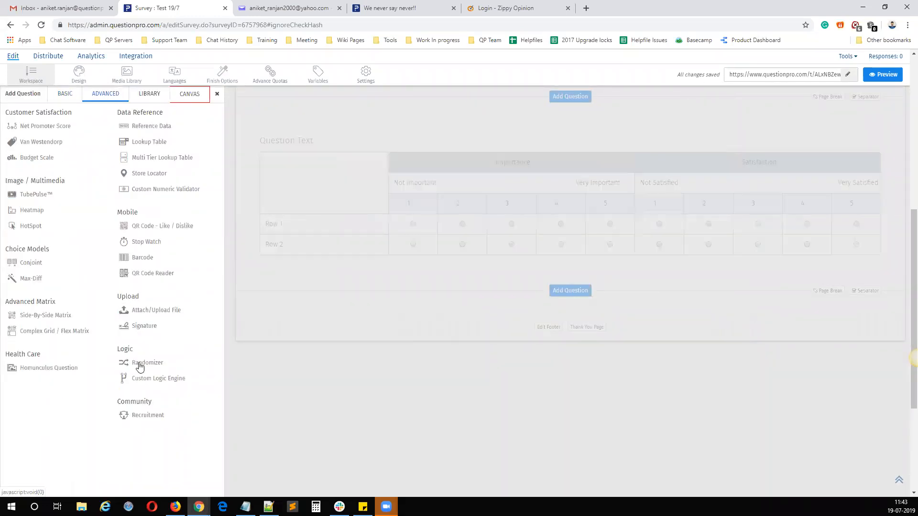
mouse_move(143, 364)
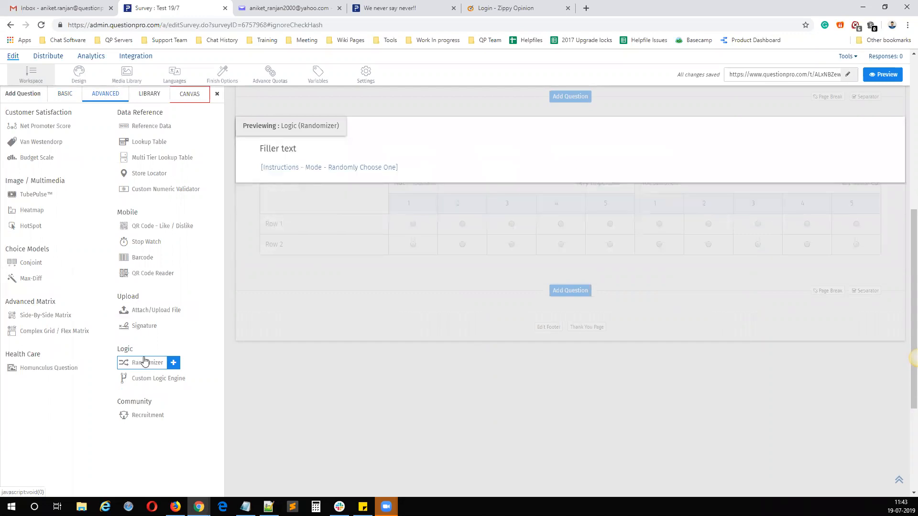
mouse_move(158, 381)
left_click(394, 420)
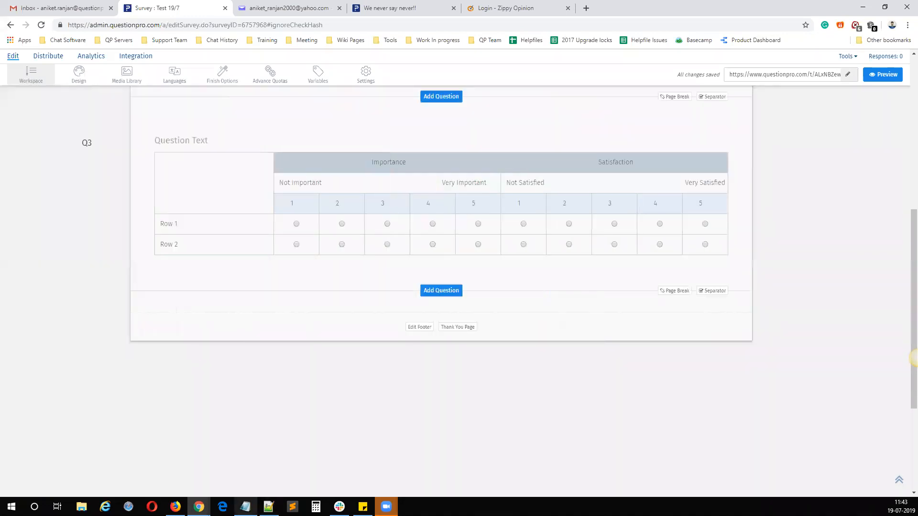
Step: In the Notepad notes, list "Skip/Branching Logic" and "Compound/Delayed Branching Logic" on separate lines below the Logic heading
left_click(245, 506)
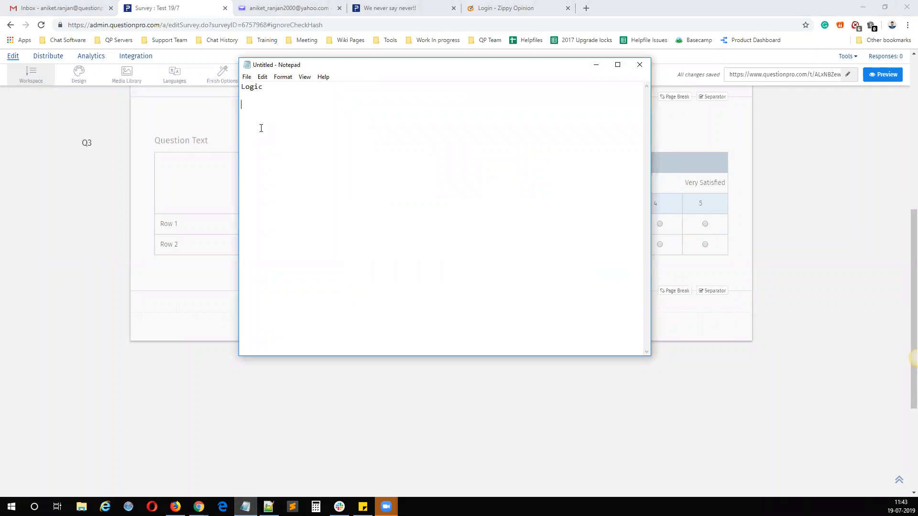
type("Skip/Branching Logic")
key("Return")
type("Compi")
type("und/Delayed ")
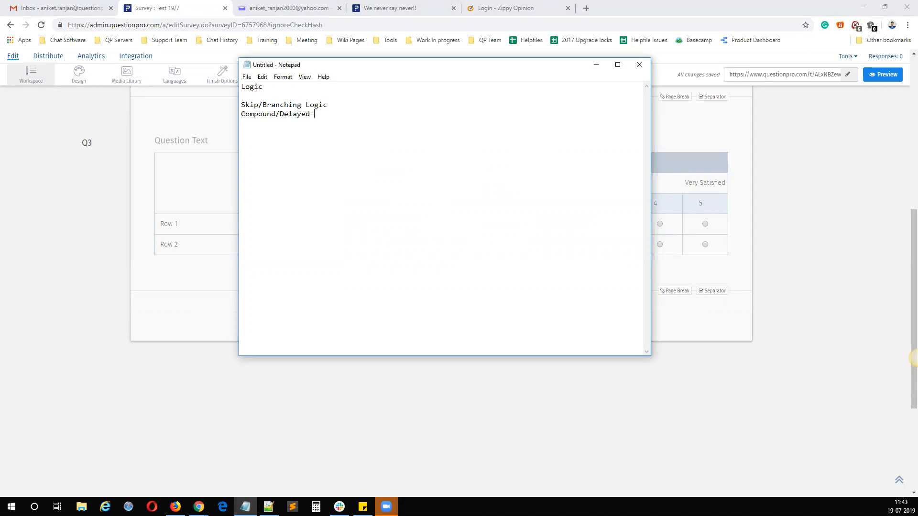
type("Branching")
type(" Logic")
type("Extracti")
type("on Logi")
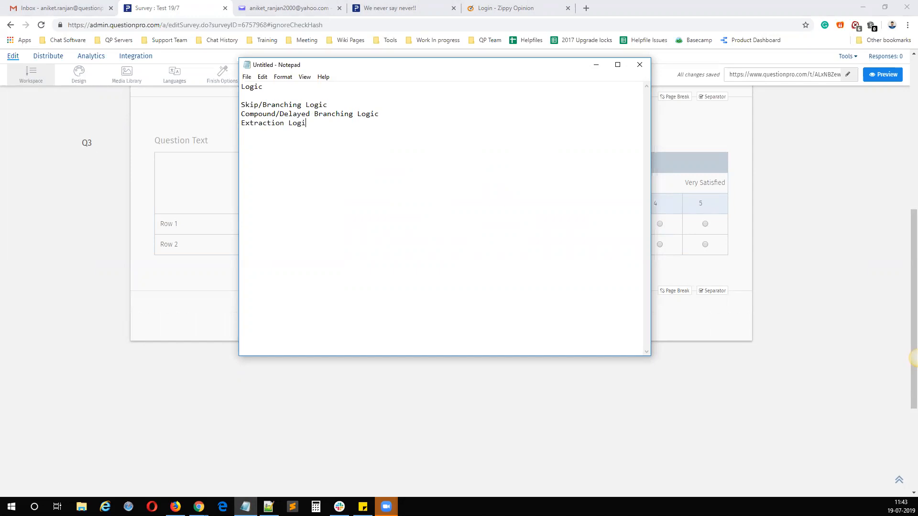
type("c(M")
type("ult")
type("i sele")
type("ct on")
Step: Extend the list of logic types with the lines "Show/Hide Questions" and "Show/Hide Options"
type("Dy")
key("BackSpace")
type("Show/Hide Question")
key("BackSpace")
key("BackSpace")
key("BackSpace")
key("BackSpace")
type("stions ")
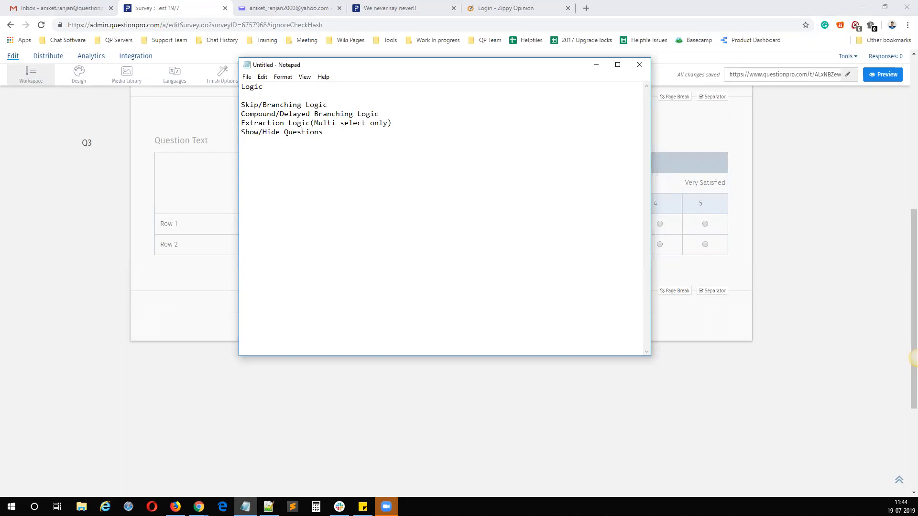
type("Show/Hide Options")
Step: Copy the logic type name "Dynamic Text/Comments" from the Q1 Single select question's logic options into the Notepad list
left_click_drag(512, 69, 311, 294)
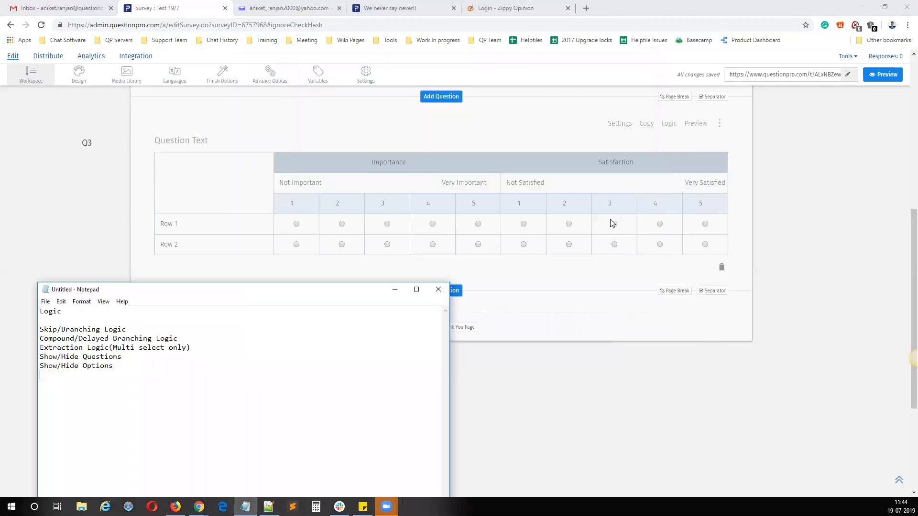
scroll(612, 223, "up", 10)
left_click(668, 201)
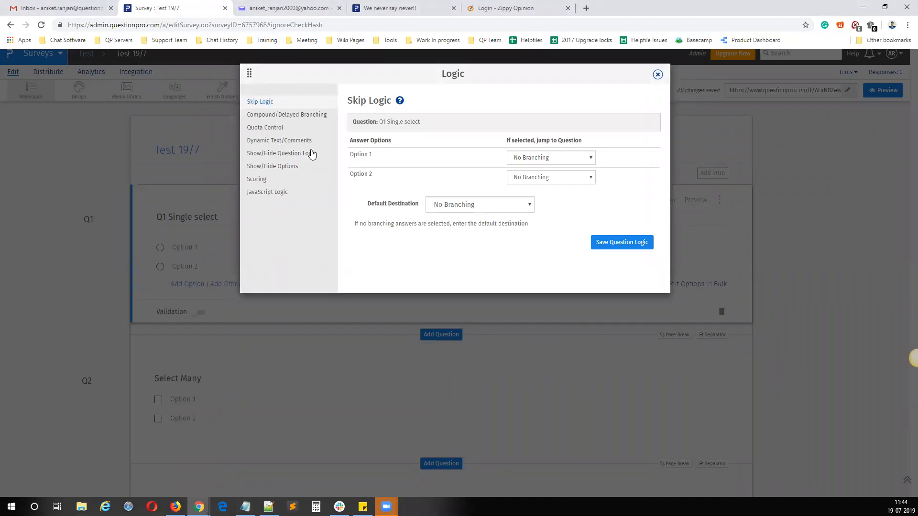
left_click_drag(318, 143, 247, 148)
key("ctrl+c")
left_click(325, 320)
left_click(245, 506)
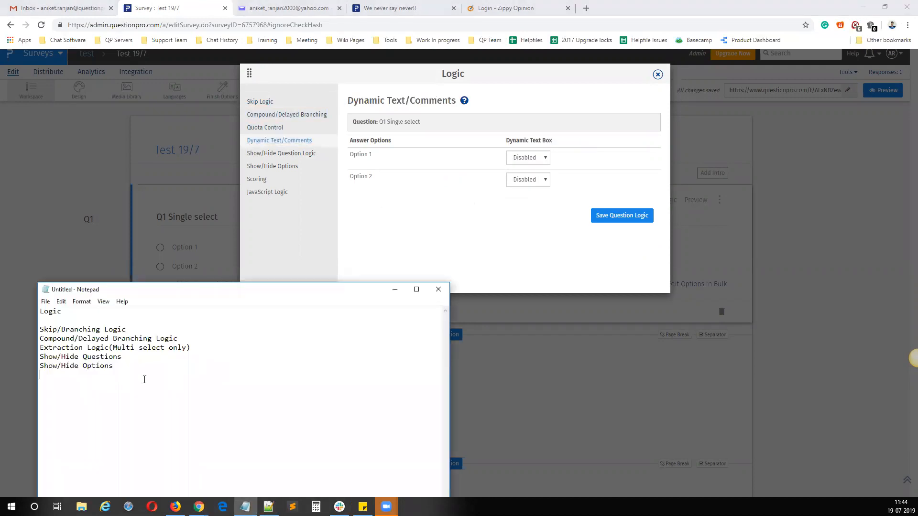
key("ctrl+v")
Step: Add the line "Quota Control" to the Notepad list of logic types
type("Quota Control")
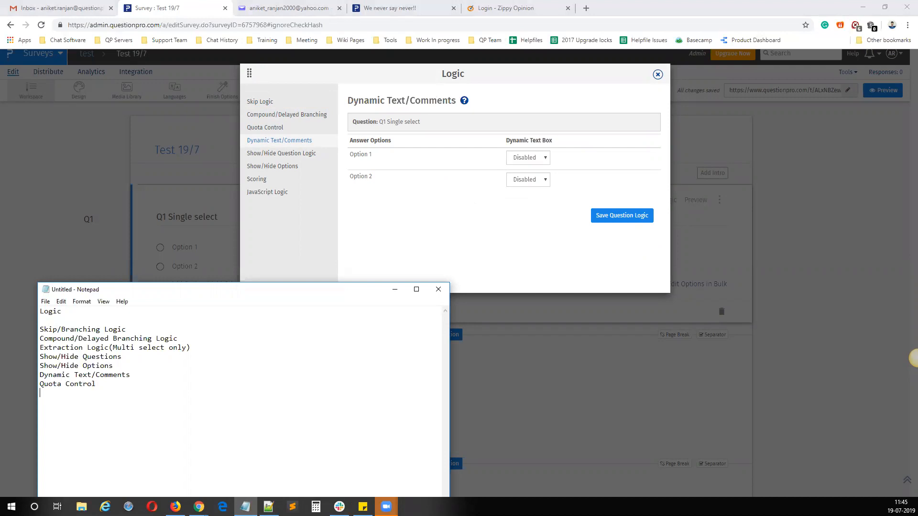
Step: Check the Q1 logic options again and add the line "Advance quotas" to the Notepad list
left_click(657, 75)
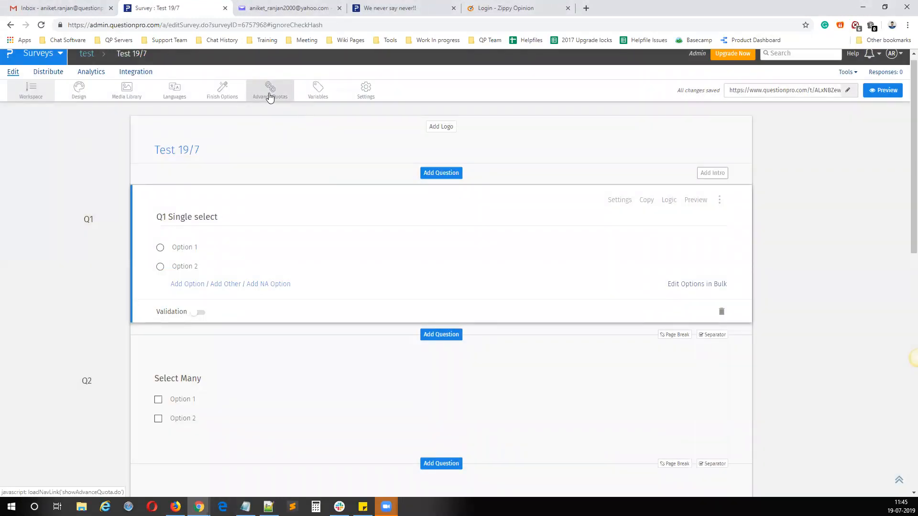
left_click(669, 201)
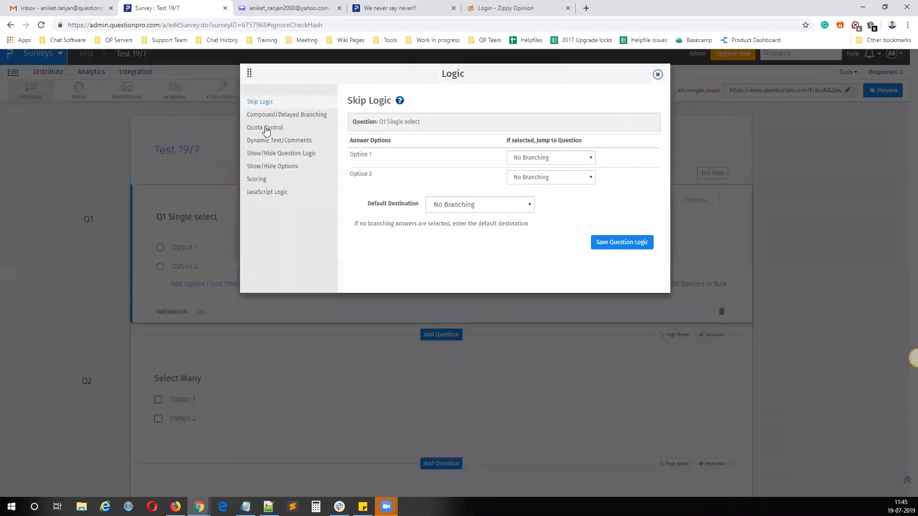
left_click(658, 75)
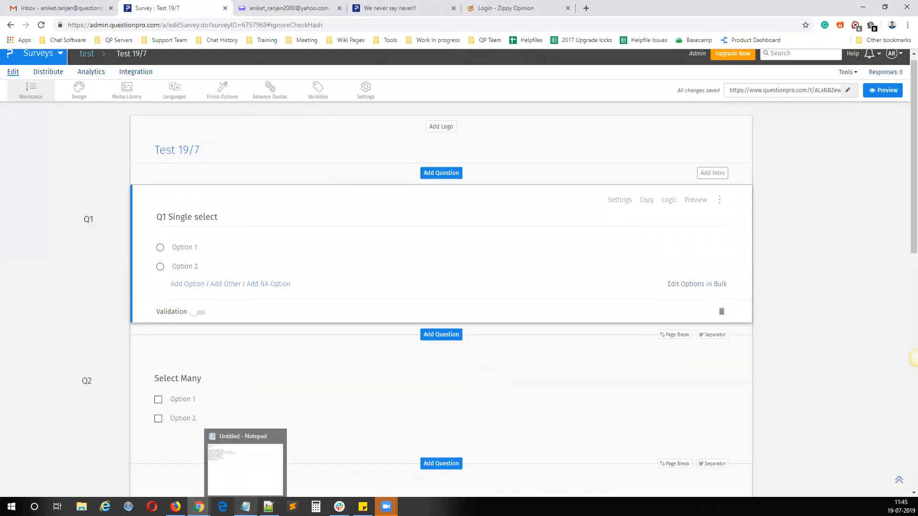
left_click(245, 507)
type("Adavc")
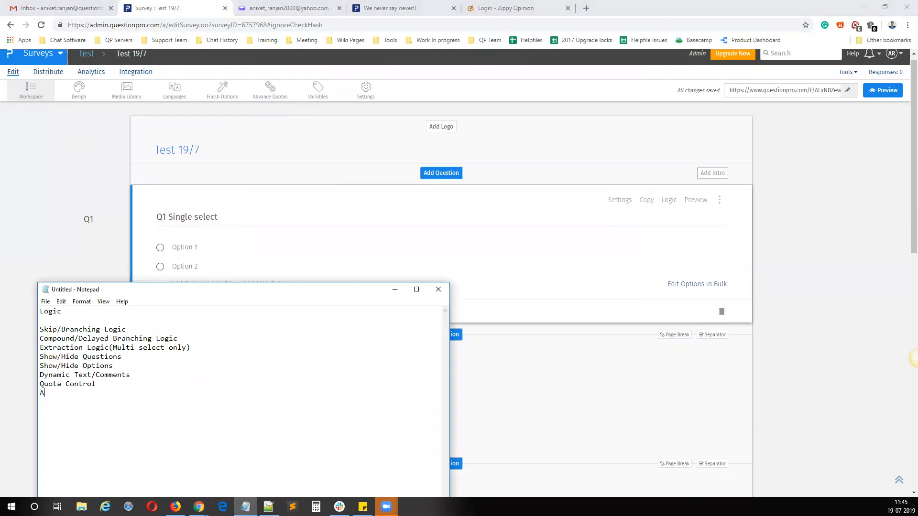
key("BackSpace")
key("BackSpace")
key("BackSpace")
type("vance quotas")
key("Return")
Step: Check the logic options of the Select Many question and add the line "Scoring" to the Notepad list
left_click(670, 363)
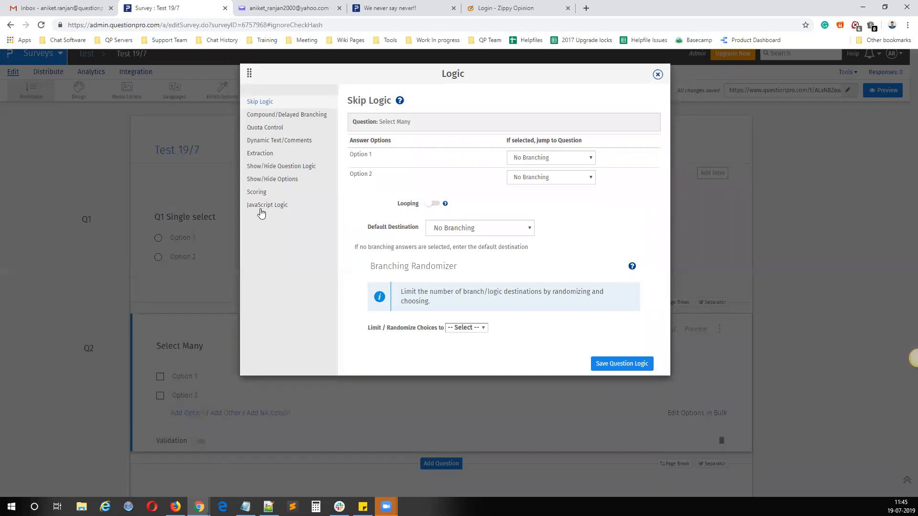
left_click(658, 74)
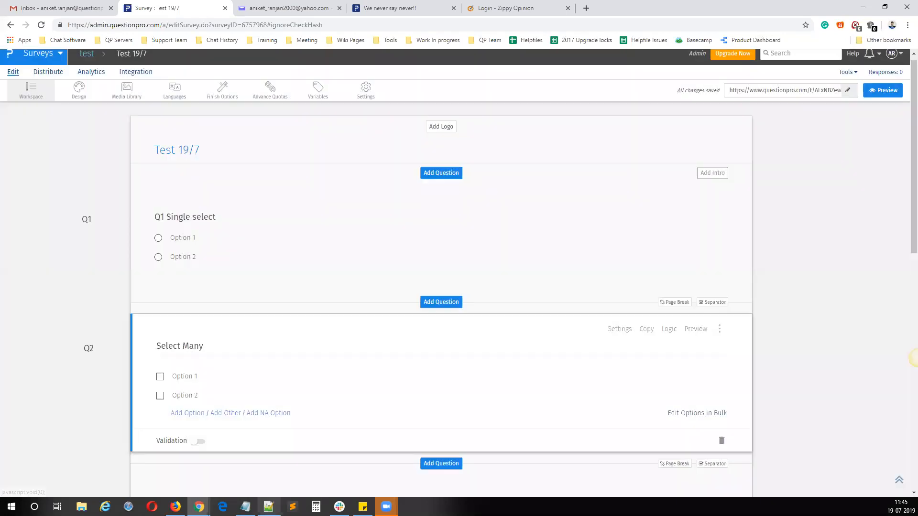
left_click(246, 507)
type("S")
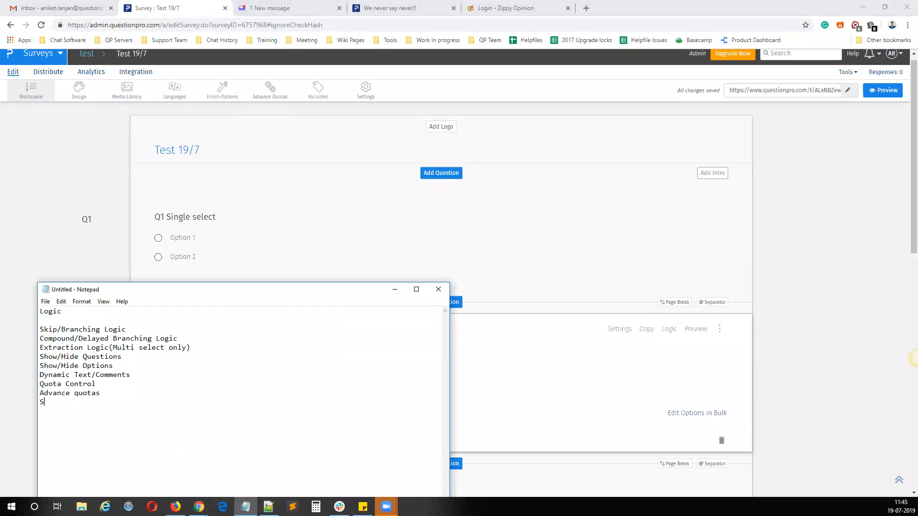
type("coring (")
key("BackSpace")
key("Return")
Step: Add the line "Section Scoring" to the list of logic types
type("Section Scoring")
key("Return")
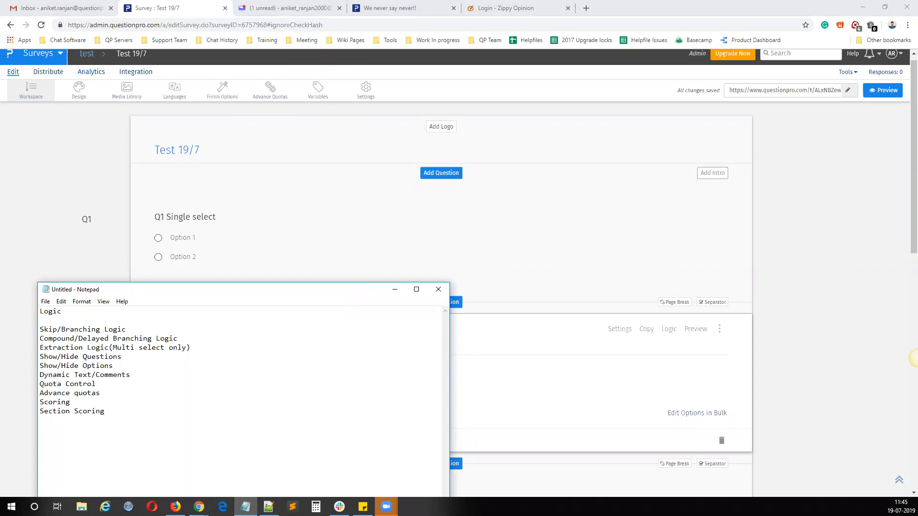
Step: Add the line "Questions Randomization" below Section Scoring in the list
type("Questions Rn")
key("BackSpace")
type("andomization")
key("Return")
Step: Add the line "Option Randomization" below Questions Randomization in the list
type("OPtion")
key("BackSpace")
key("BackSpace")
key("BackSpace")
key("BackSpace")
key("BackSpace")
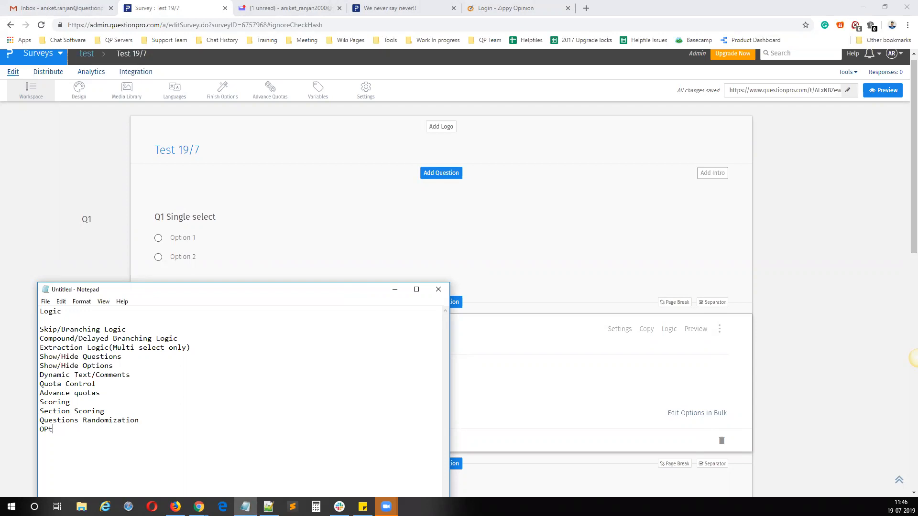
type("ption")
type(" Random")
type("ization ")
type("Jav")
type("a")
type("script")
Step: Add the line "Javascript" to the list of logic types
key("Return")
Step: Add the line "Custom Logic Engine" to the list, checking its name among the survey's advanced question types
type("Custom")
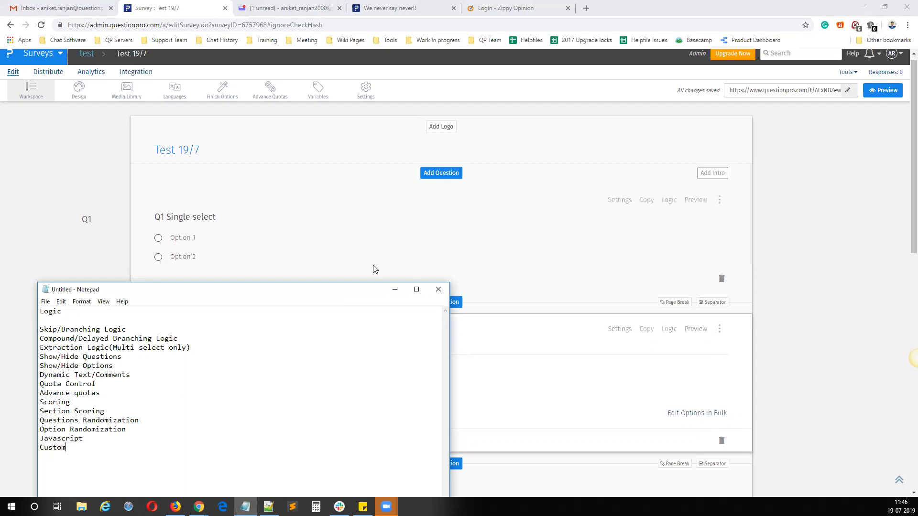
left_click(351, 259)
left_click(439, 174)
left_click(103, 111)
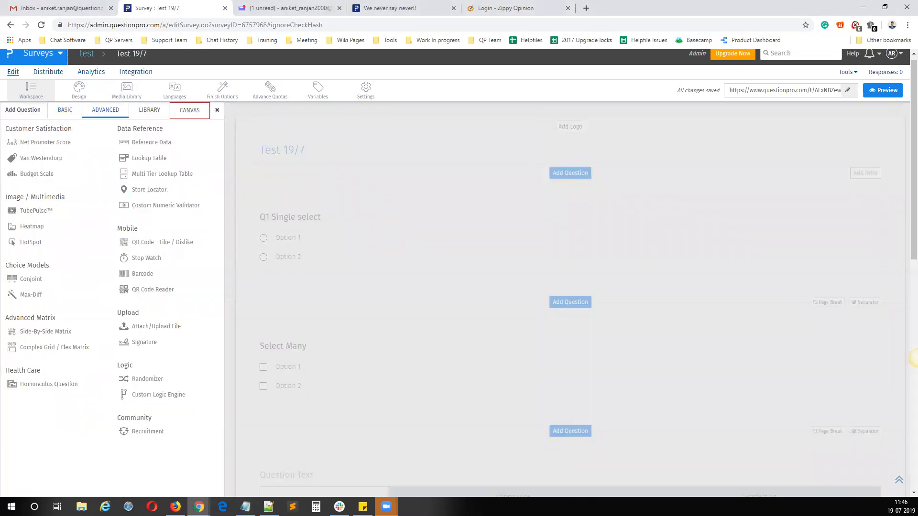
left_click(245, 507)
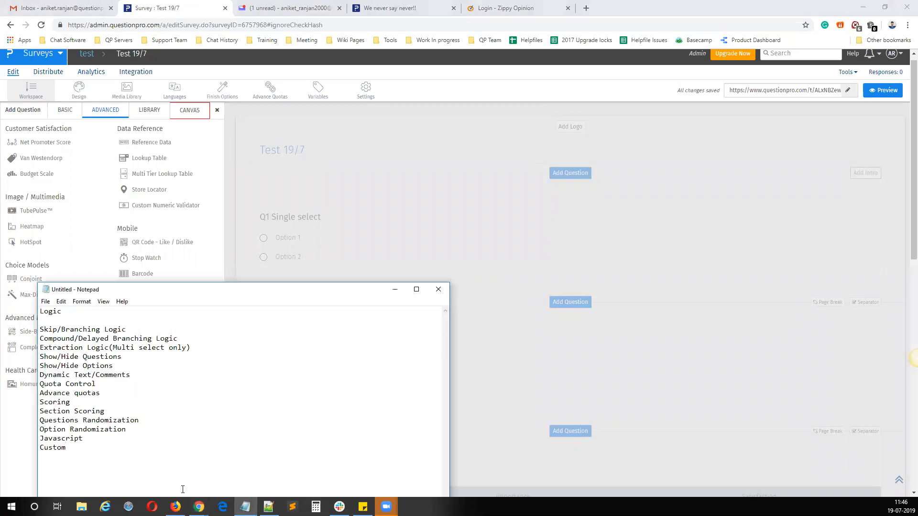
type("Logic Engine")
Step: Highlight the full list of logic types to review it, and the Skip/Branching Logic line on its own
mouse_move(141, 455)
left_mouse_down()
mouse_move(39, 412)
mouse_move(40, 329)
left_mouse_up()
left_click(205, 435)
left_click_drag(161, 451, 28, 329)
mouse_move(29, 330)
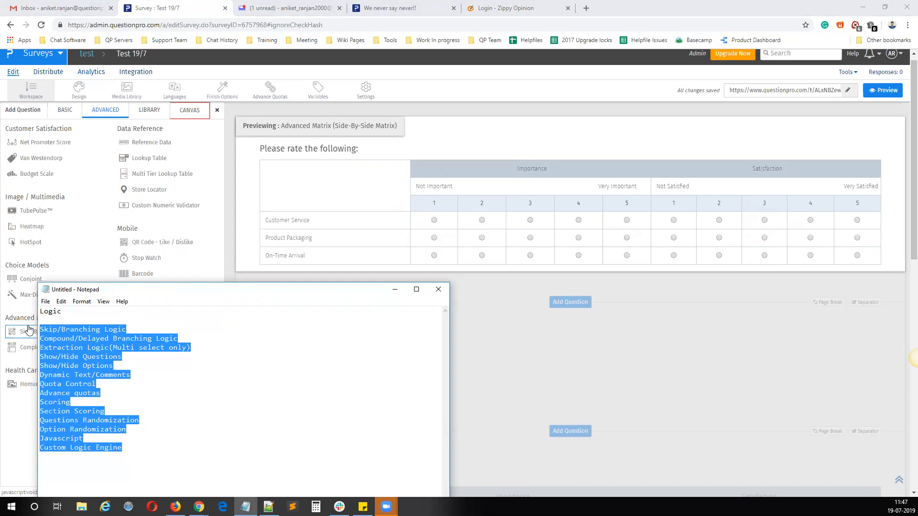
left_click(147, 331)
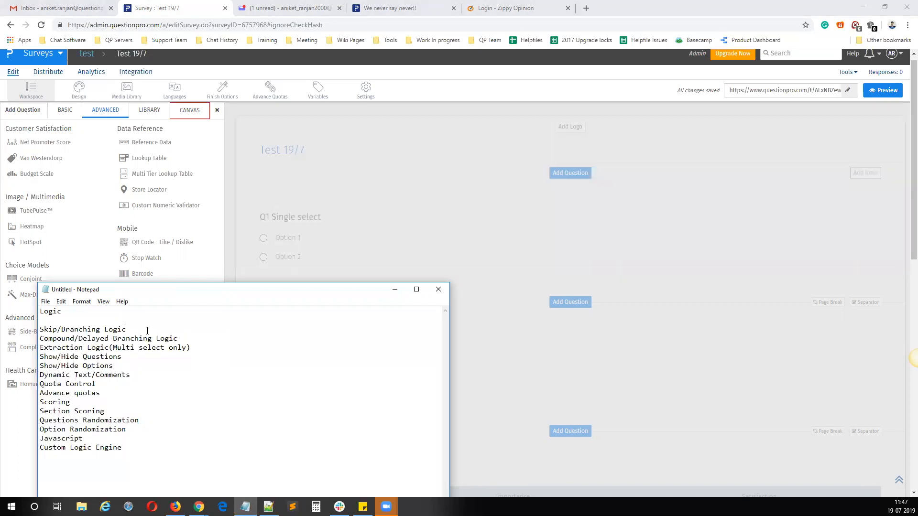
key("shift+Home")
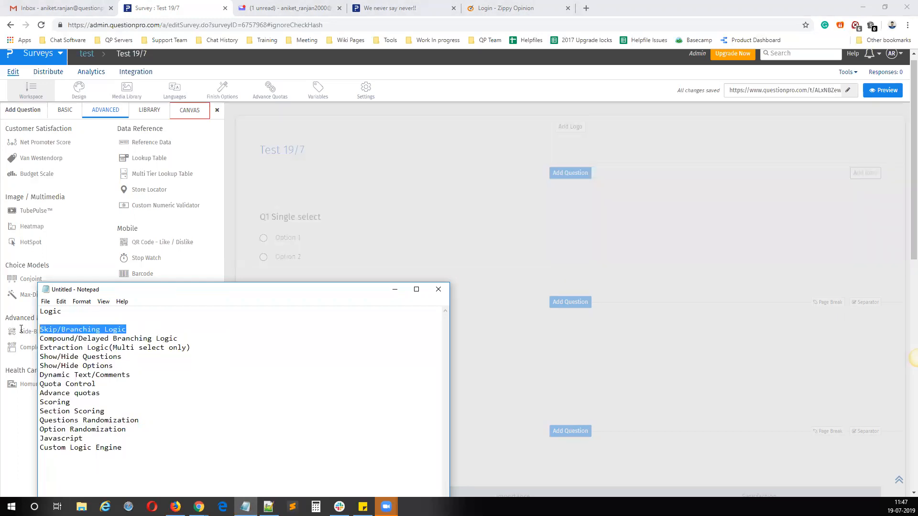
Step: Return to the survey and rename the two answer options of Q1 Single select to "Male" and "Female"
left_click(392, 290)
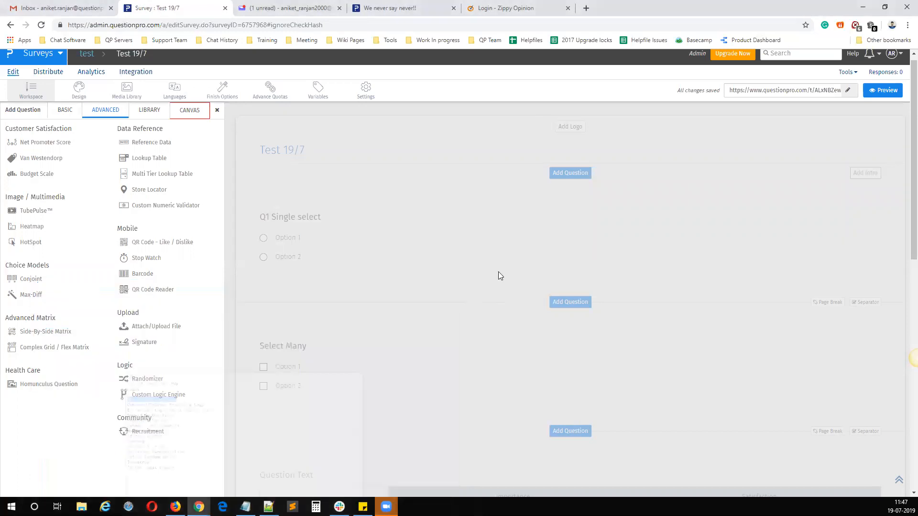
left_click(430, 285)
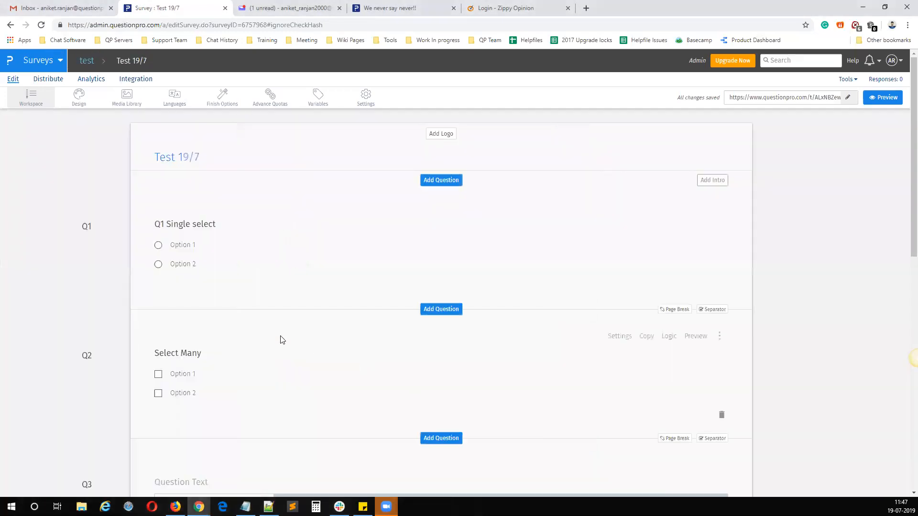
left_click(196, 245)
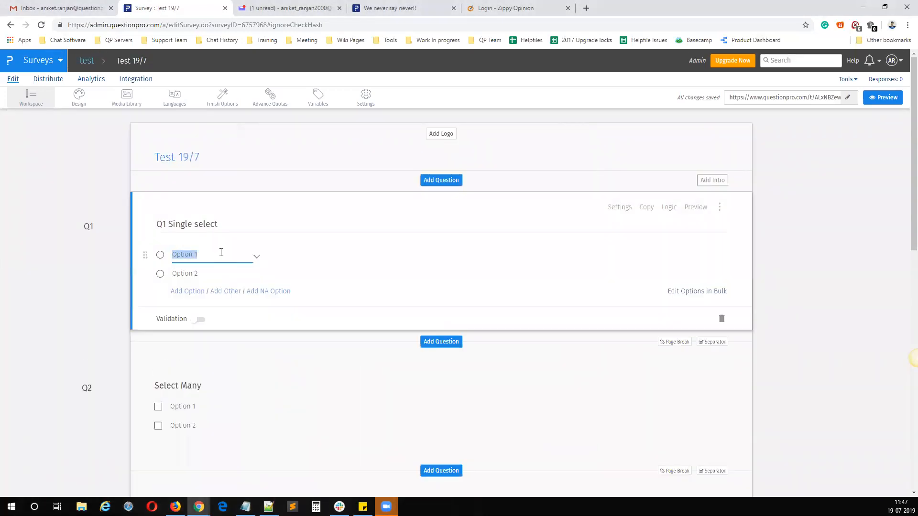
type("Male")
key("Tab")
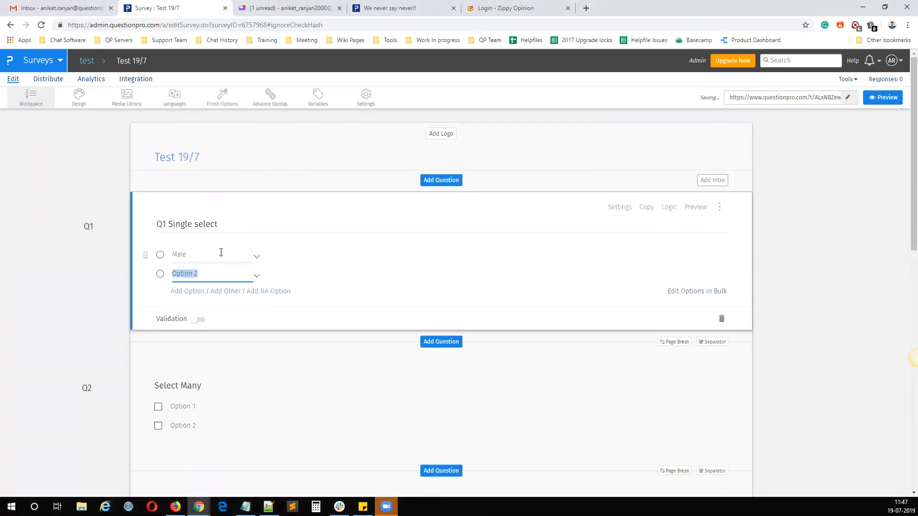
type("Female")
Step: Delete the Select Many question and the side-by-side matrix question from the survey
scroll(333, 363, "down", 3)
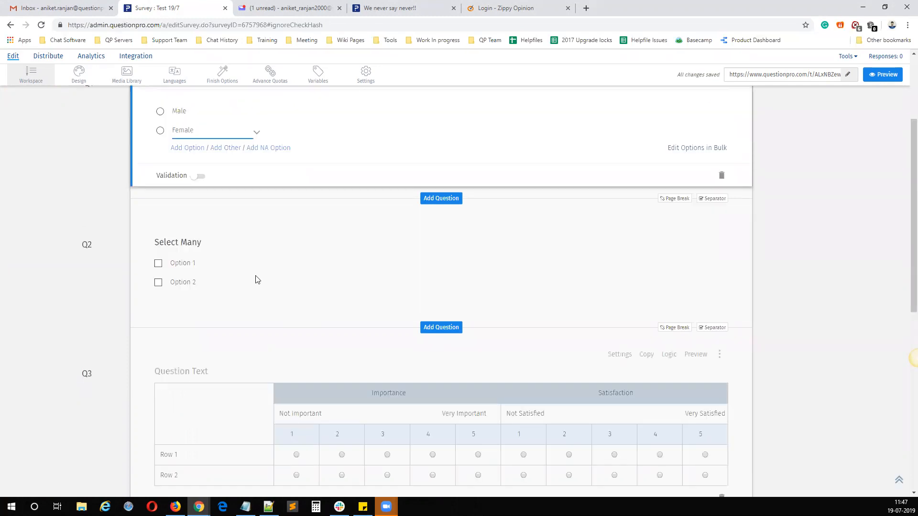
left_click(722, 305)
left_click(557, 187)
left_click(721, 340)
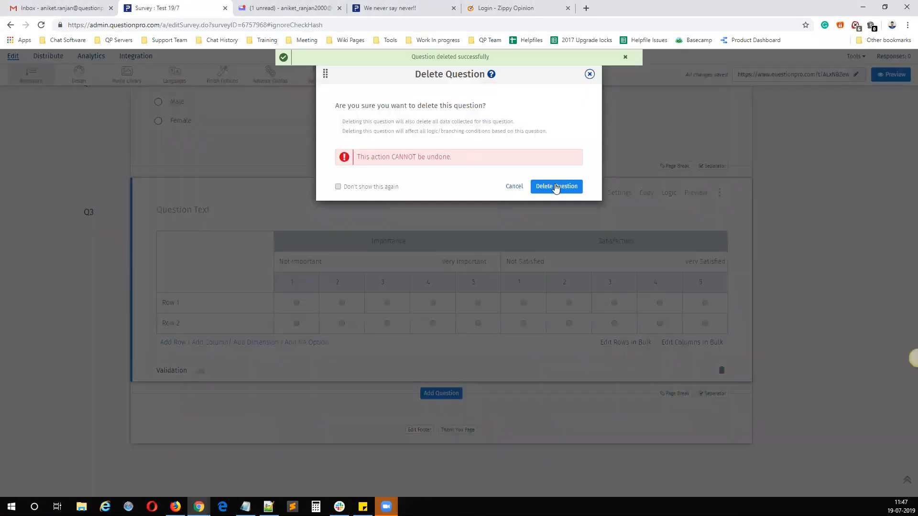
left_click(557, 187)
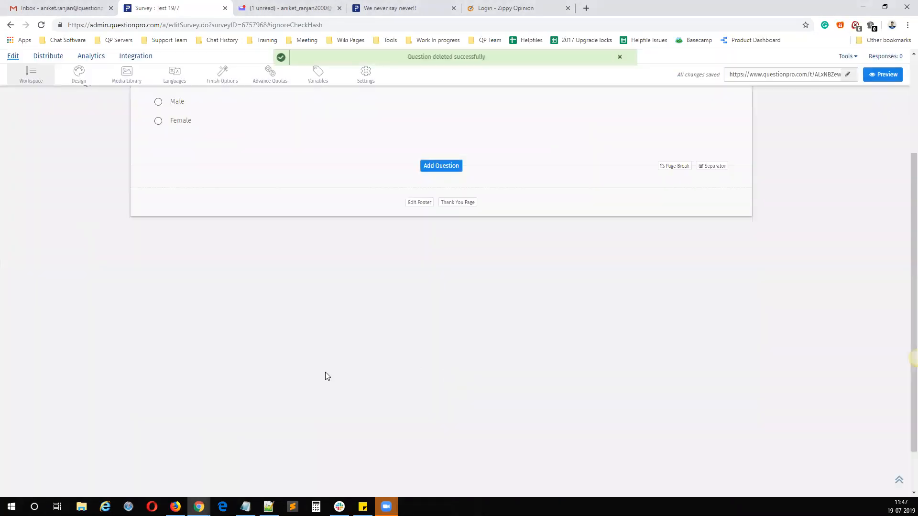
Step: Add a Select One question with the text "Male" after Q1, and copy it as a question with the text "Female"
scroll(325, 372, "up", 3)
left_click(433, 310)
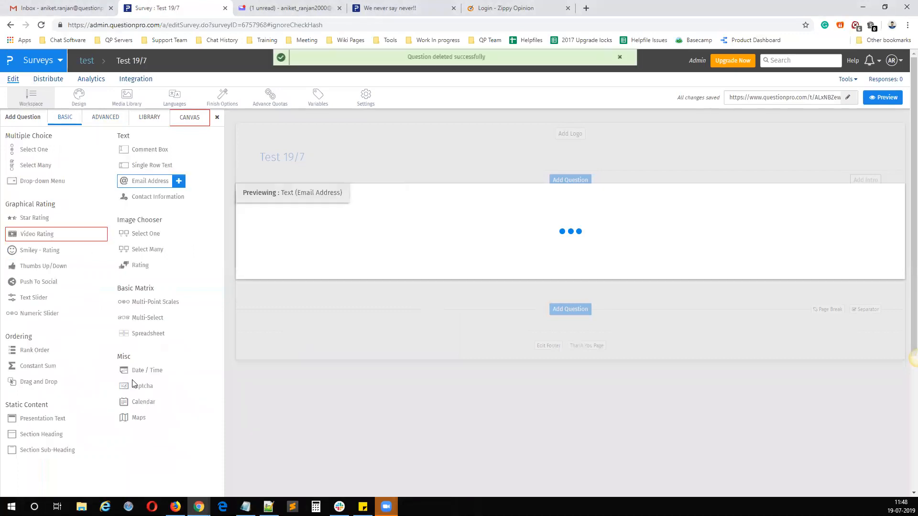
mouse_move(64, 153)
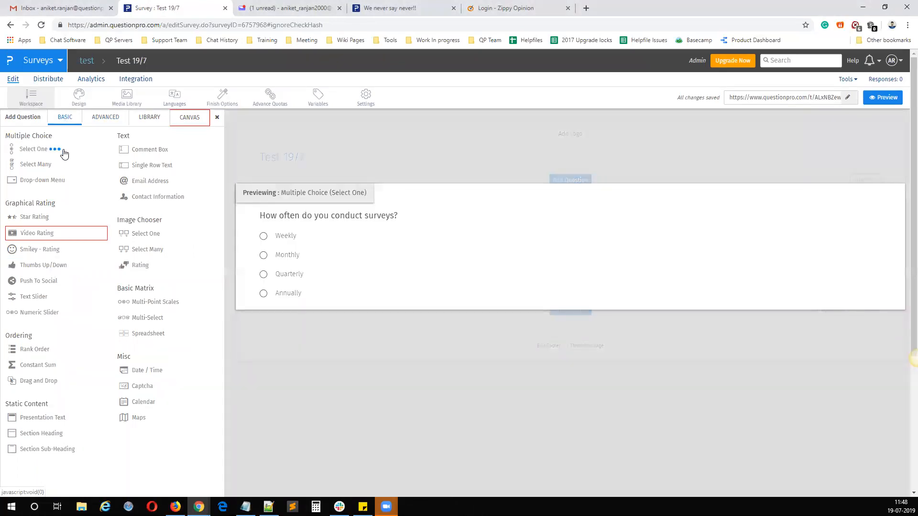
left_click(63, 151)
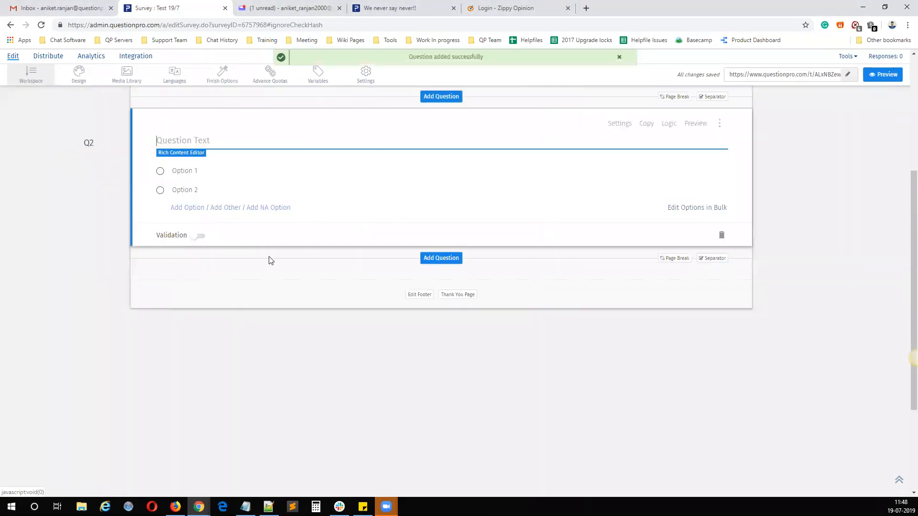
type("Mlae")
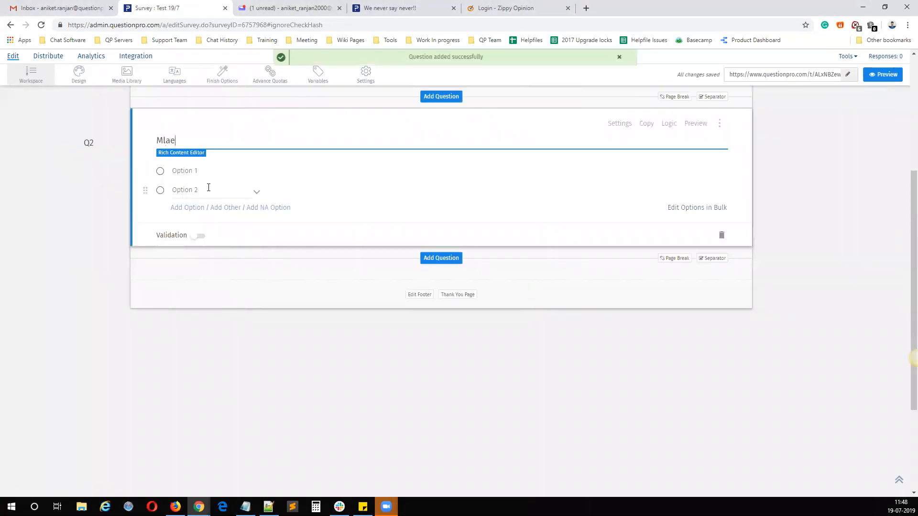
key("BackSpace")
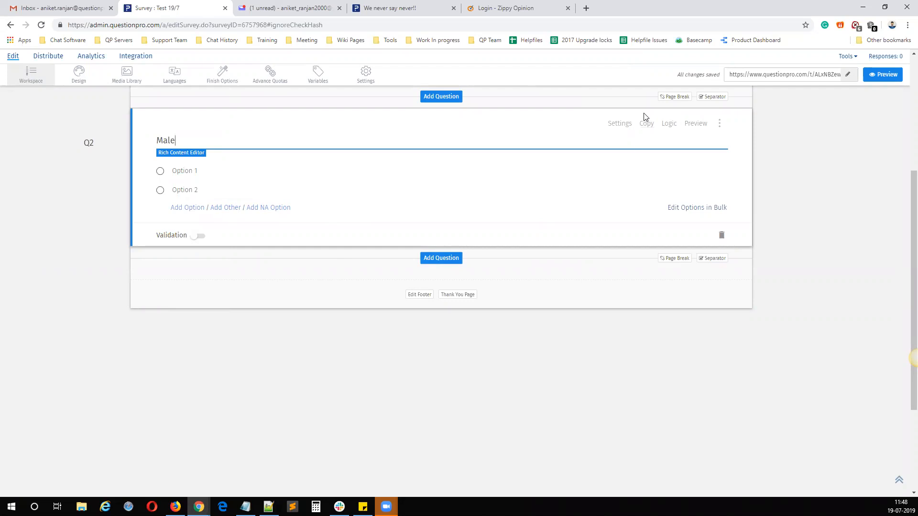
left_click(644, 125)
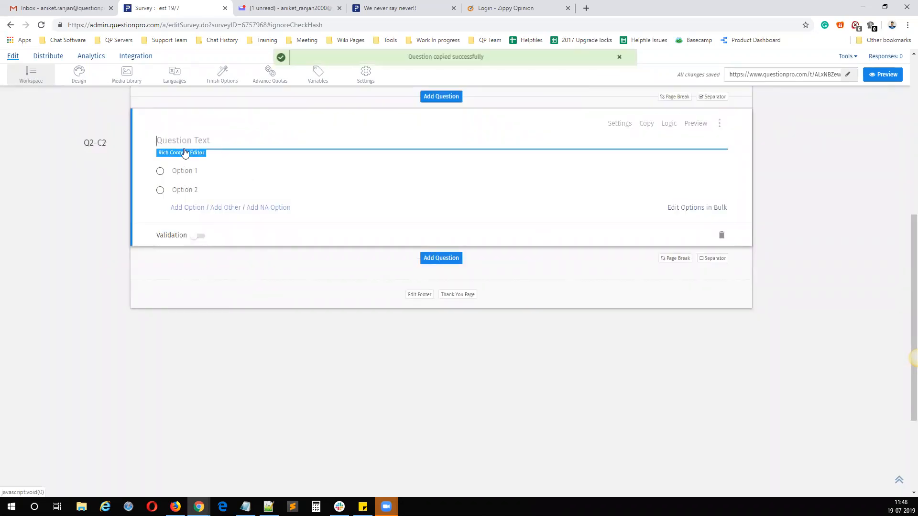
type("Female")
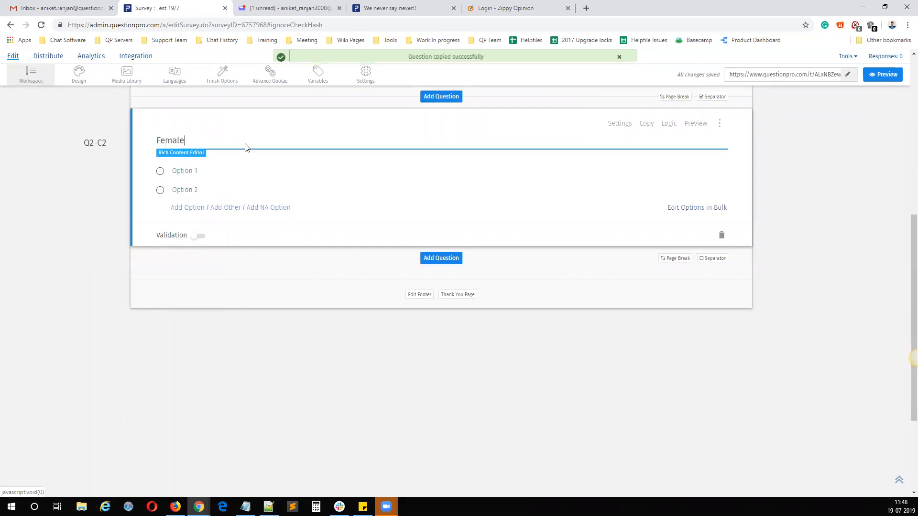
Step: Add a Presentation Text item after the Female question and set its text to "Thank you"
left_click(440, 258)
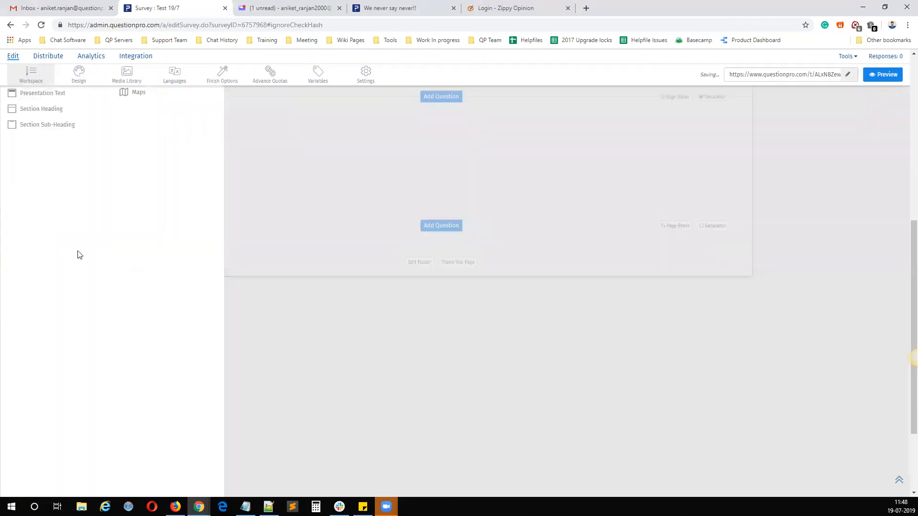
left_click(60, 396)
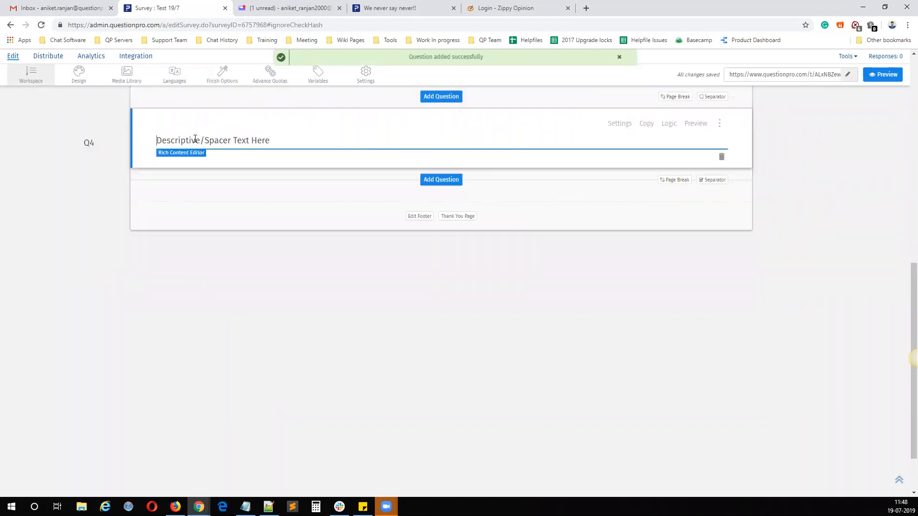
triple_click(195, 139)
type("Th")
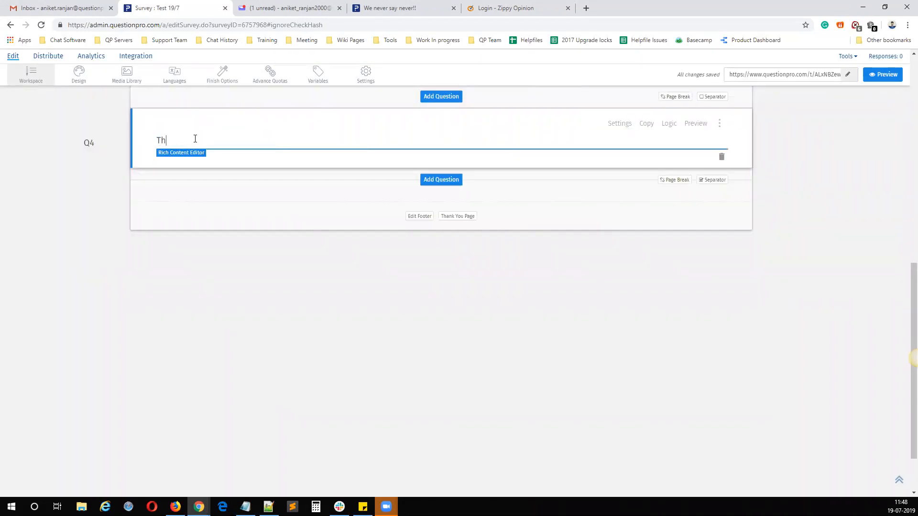
type("ank you")
left_click(280, 356)
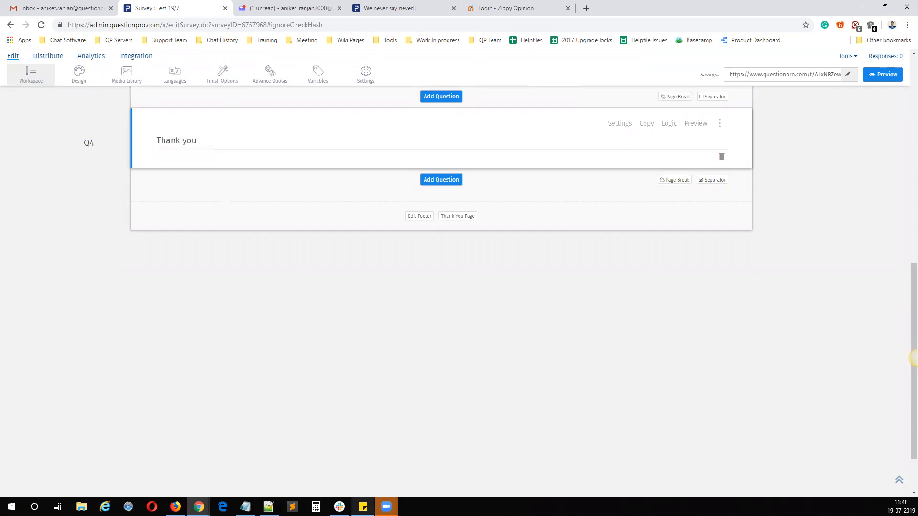
Step: Review the questions from Q1 onward and check the Skip/Branching Logic entry in the Notepad list
scroll(572, 322, "up", 4)
scroll(315, 284, "up", 4)
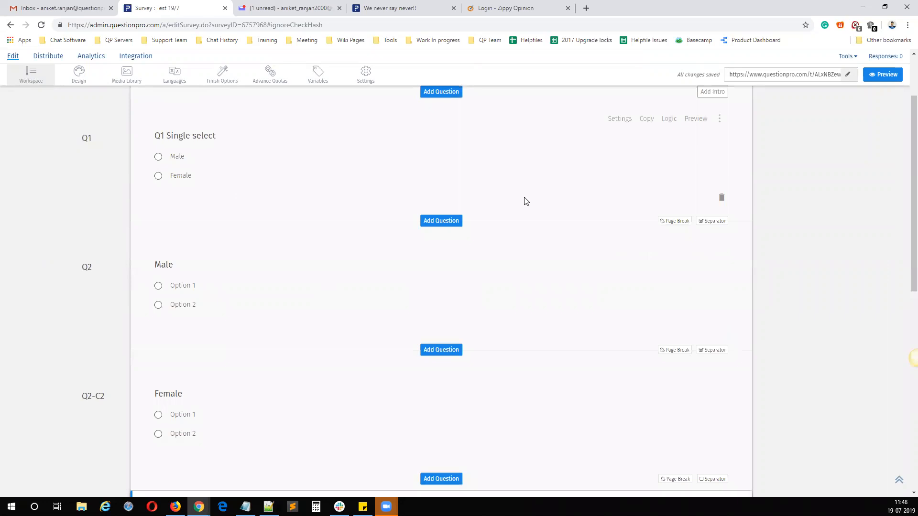
left_click(246, 507)
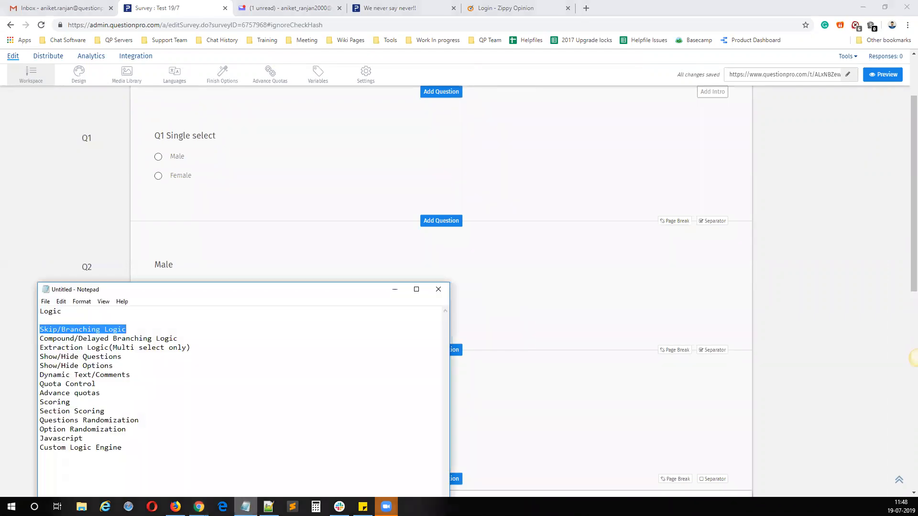
left_click(246, 507)
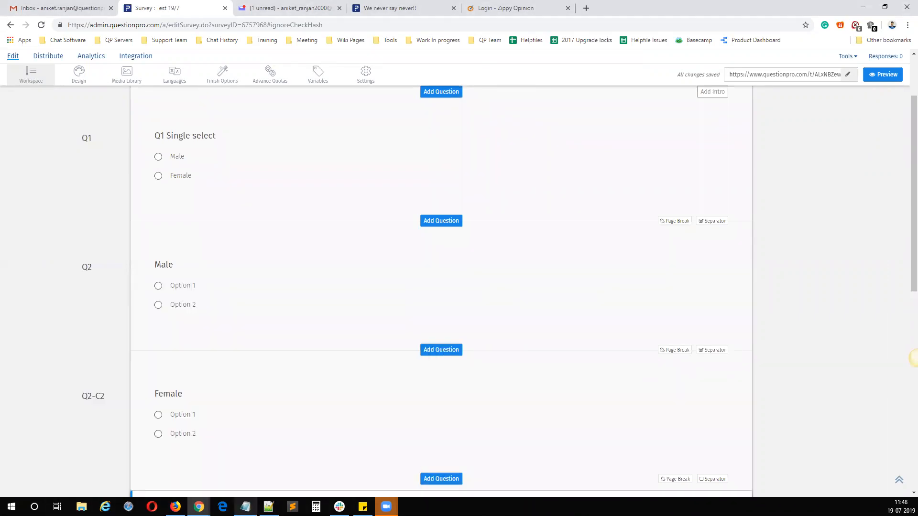
Step: Set Q1's skip logic so Male jumps to [Q2] Male and Female jumps to [Q2-C2] Female, and save it
left_click(189, 158)
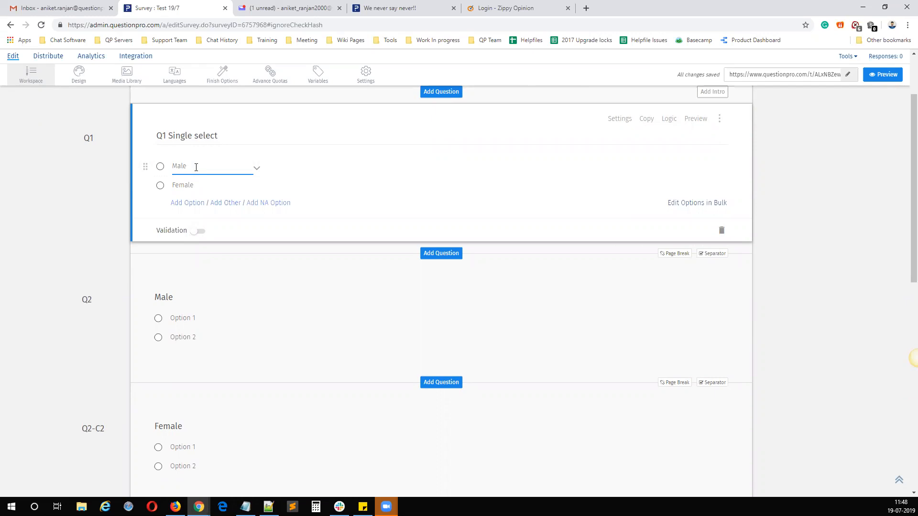
left_click(197, 187)
left_click(669, 120)
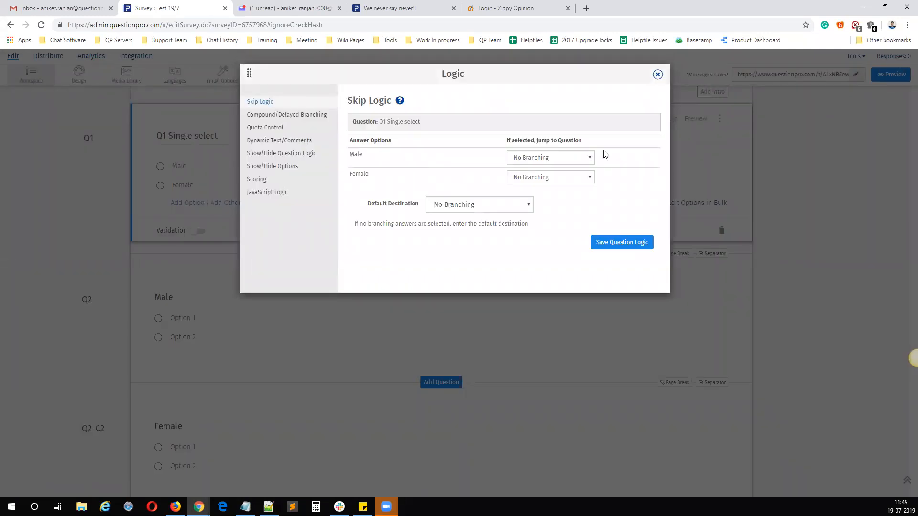
left_click(529, 160)
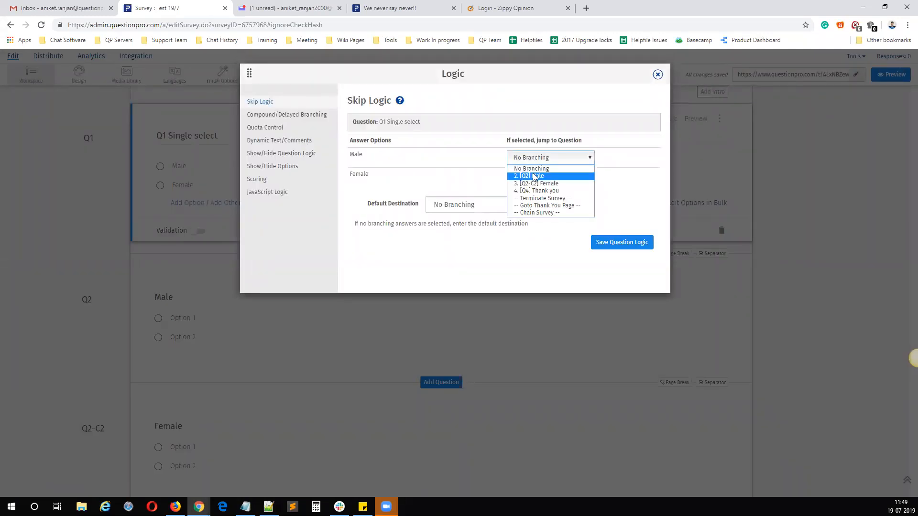
left_click(534, 177)
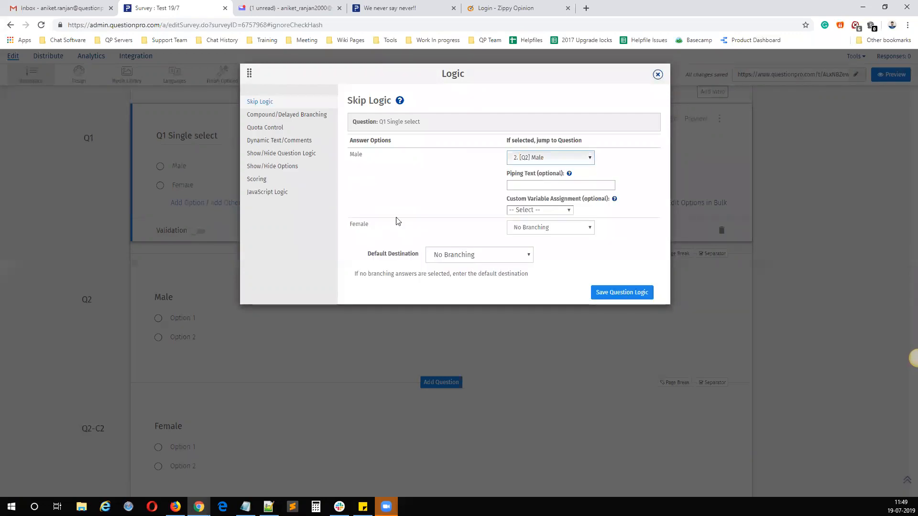
left_click_drag(379, 230, 553, 231)
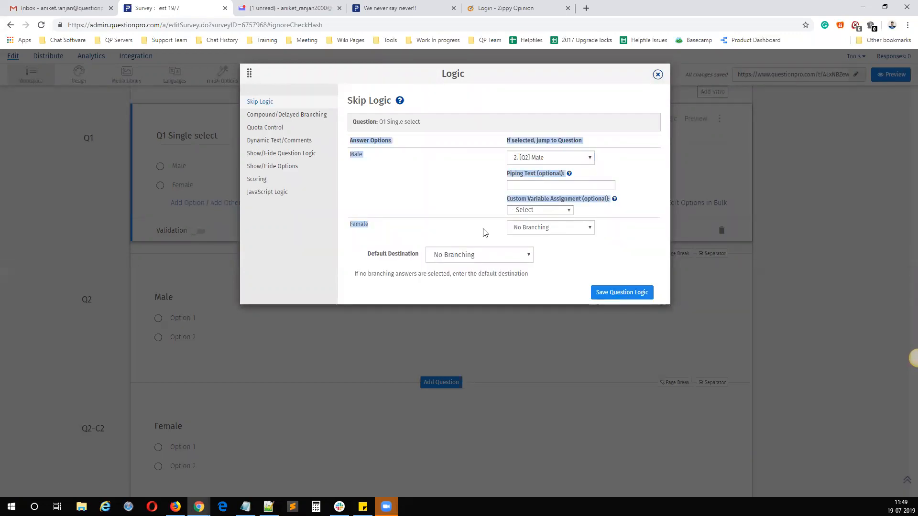
left_click(534, 229)
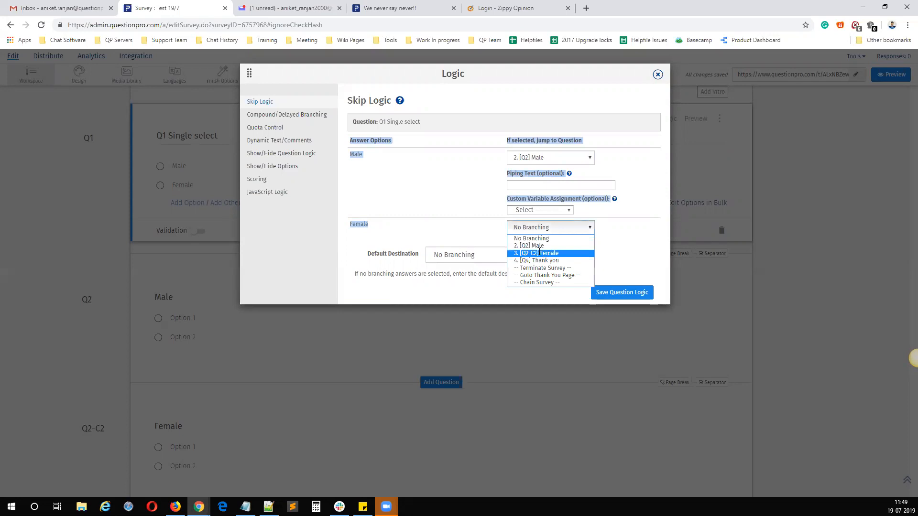
left_click(541, 253)
scroll(516, 245, "down", 1)
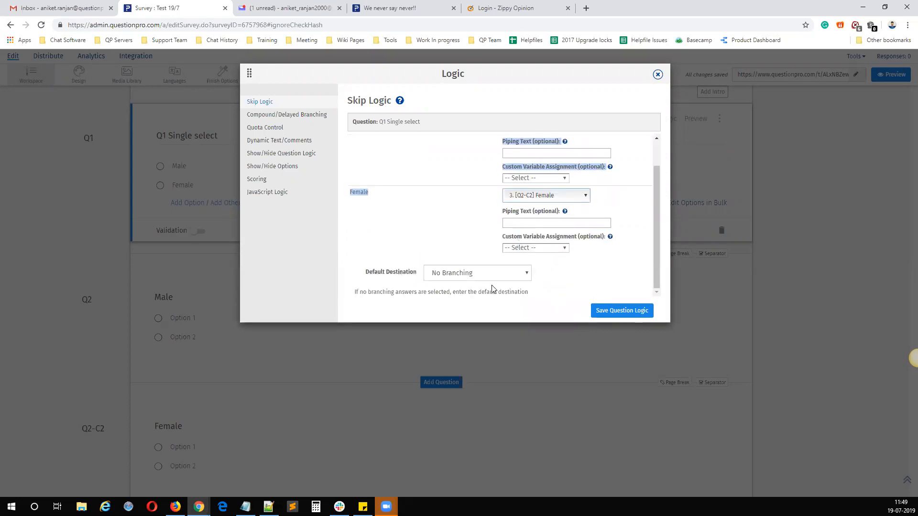
left_click(609, 311)
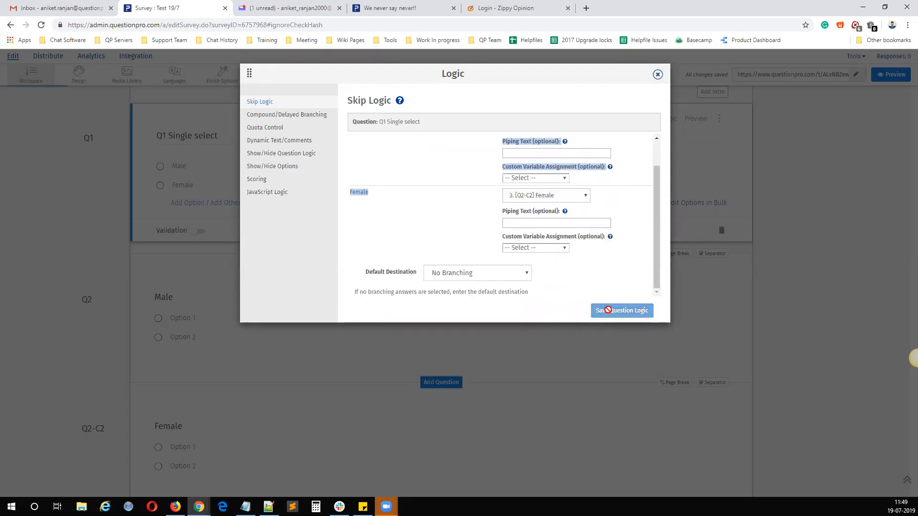
left_click(657, 75)
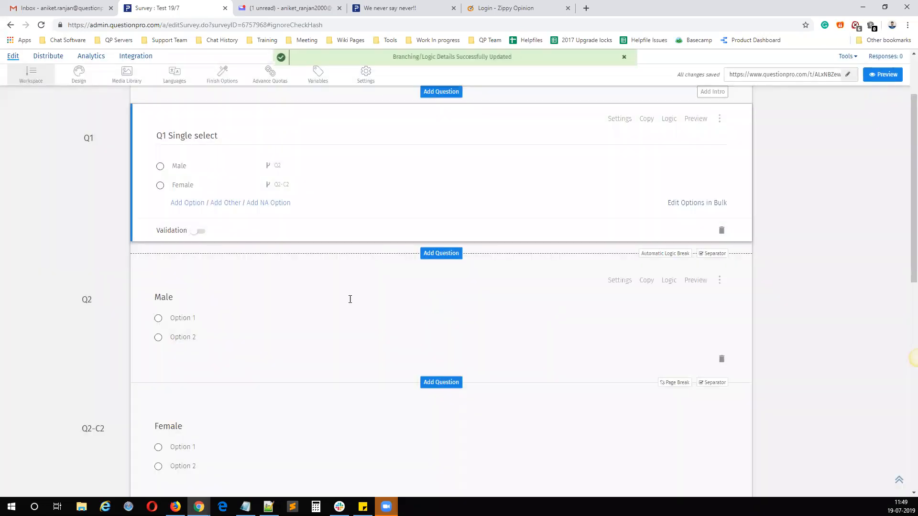
Step: Open the live survey link in a new tab and submit Q1 with Female to test the branching
right_click(744, 72)
left_click(753, 91)
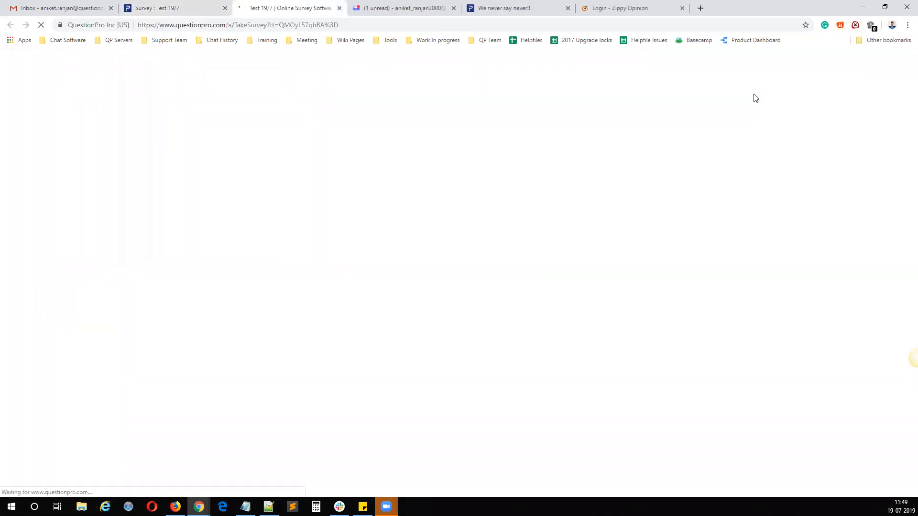
left_click(209, 208)
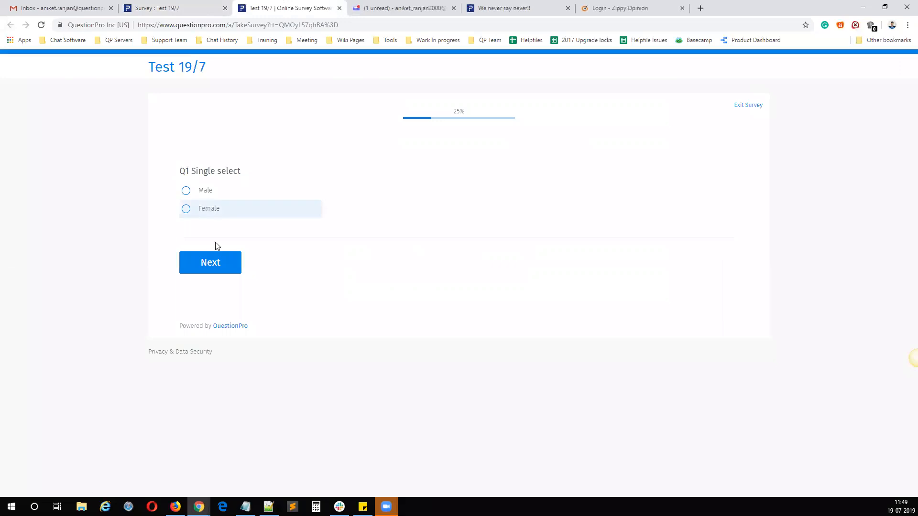
left_click(210, 263)
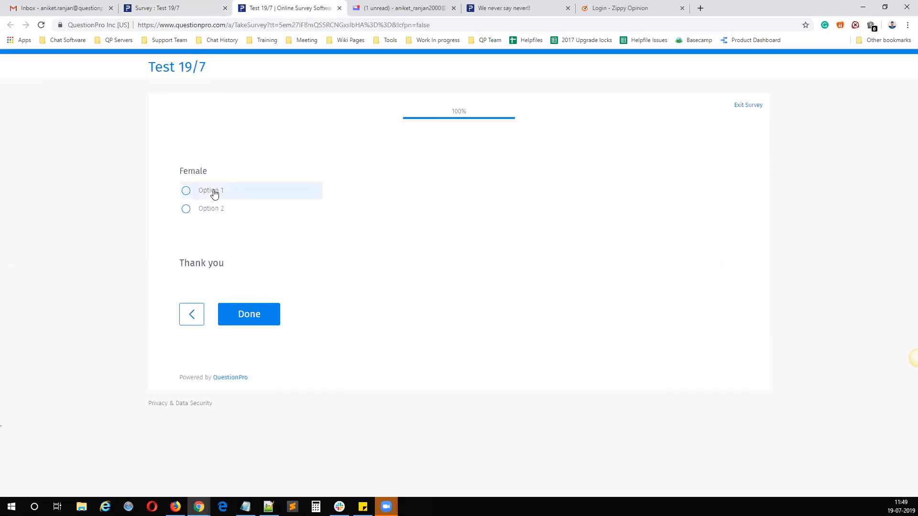
Step: Go back to Q1 in the live survey, submit Male instead, and highlight the Female question title on the following page
left_click(192, 314)
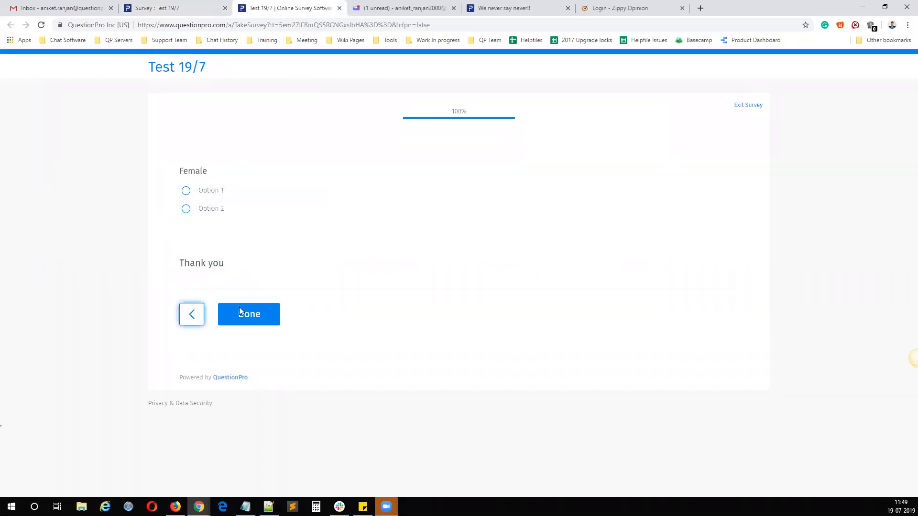
left_click(217, 192)
left_click(209, 263)
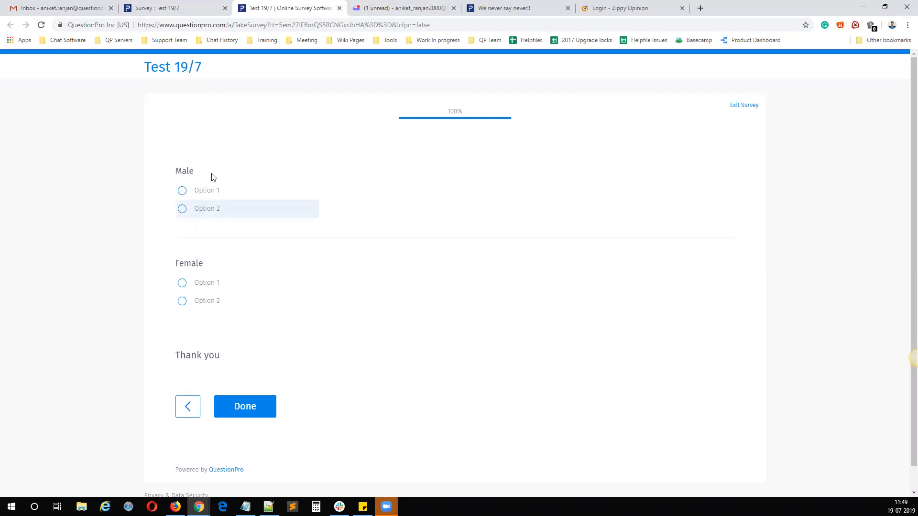
left_click_drag(204, 264, 172, 264)
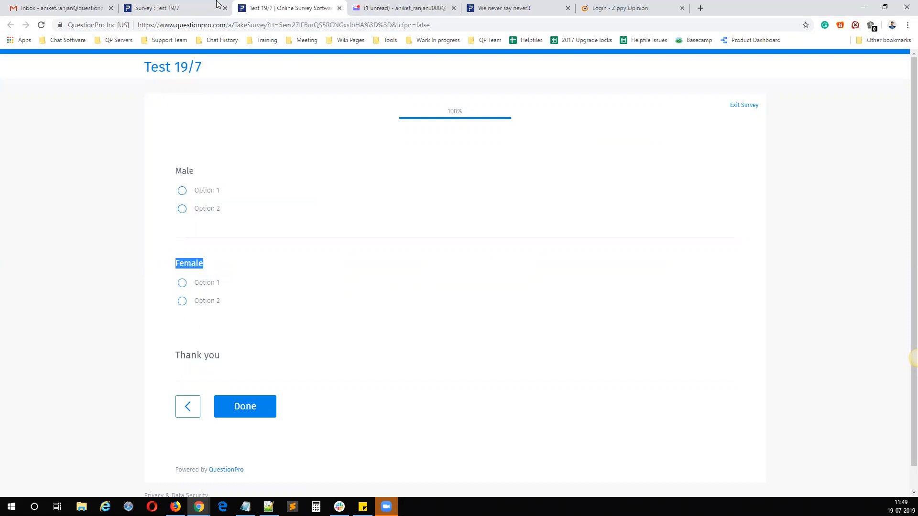
Step: Return to the survey editor and review the Male and Female questions that follow Q1
left_click(180, 7)
left_click(186, 301)
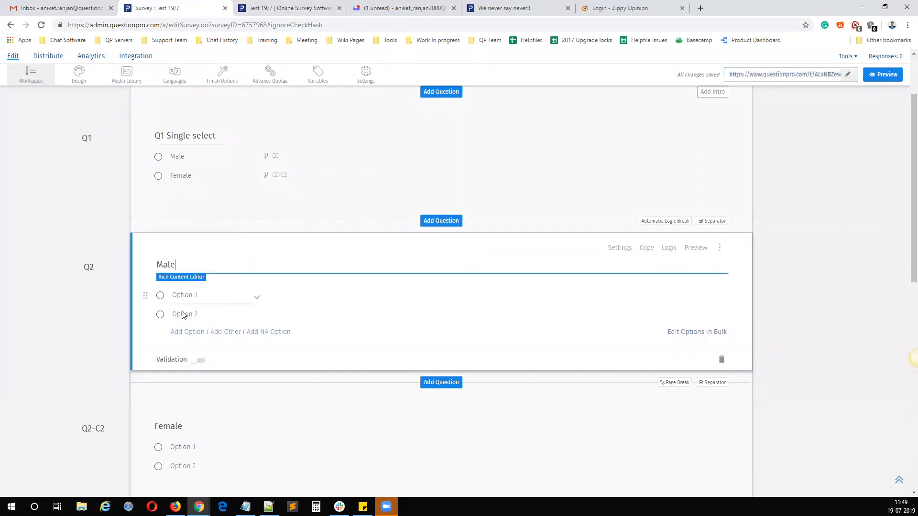
scroll(314, 307, "down", 3)
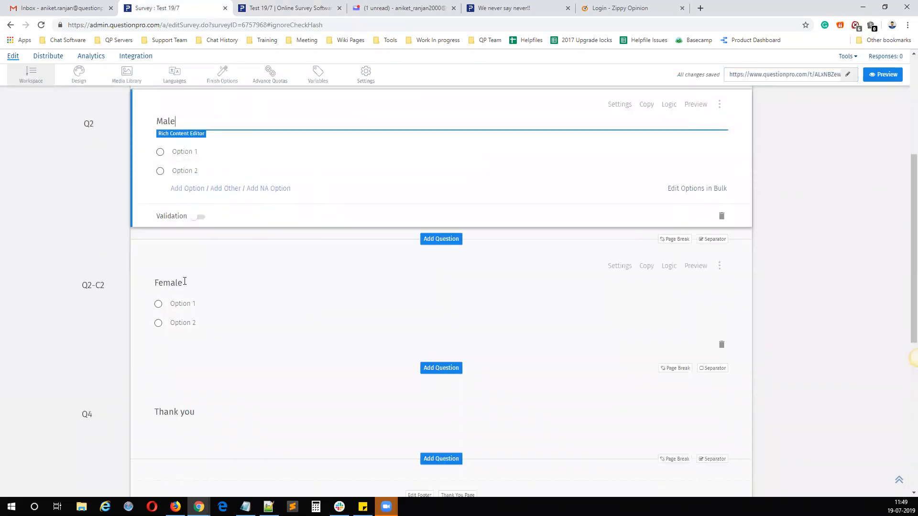
left_click(195, 280)
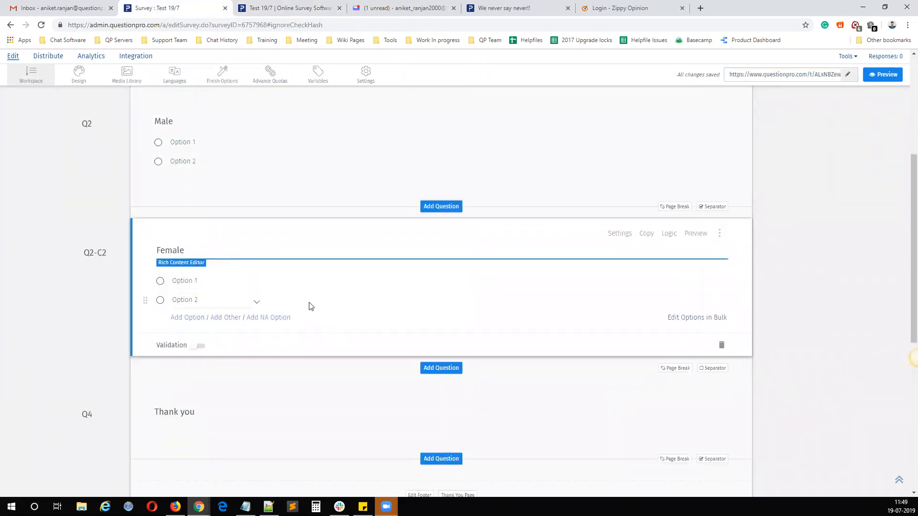
scroll(257, 287, "up", 3)
Step: Set the default skip logic destination of the Male question to [Q4] Thank you and save the logic
left_click(258, 267)
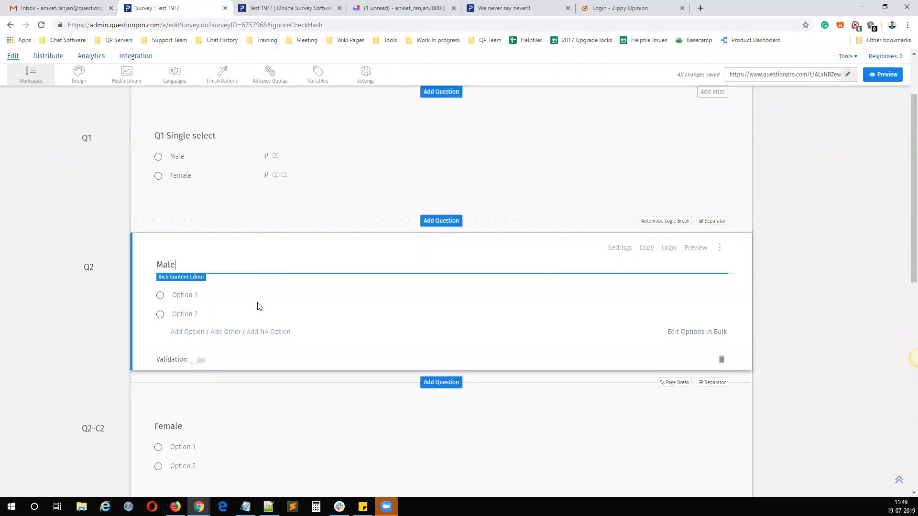
left_click(668, 248)
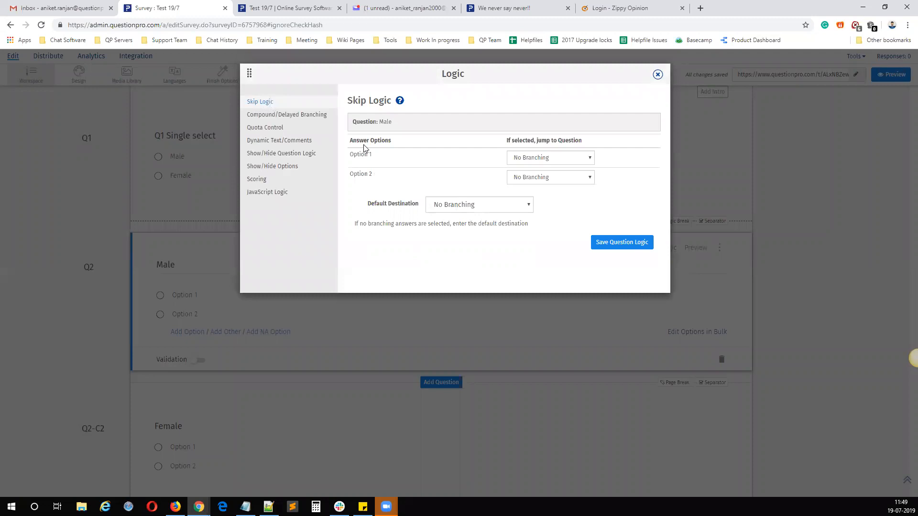
left_click_drag(375, 157, 356, 156)
left_click(387, 186)
left_click(476, 206)
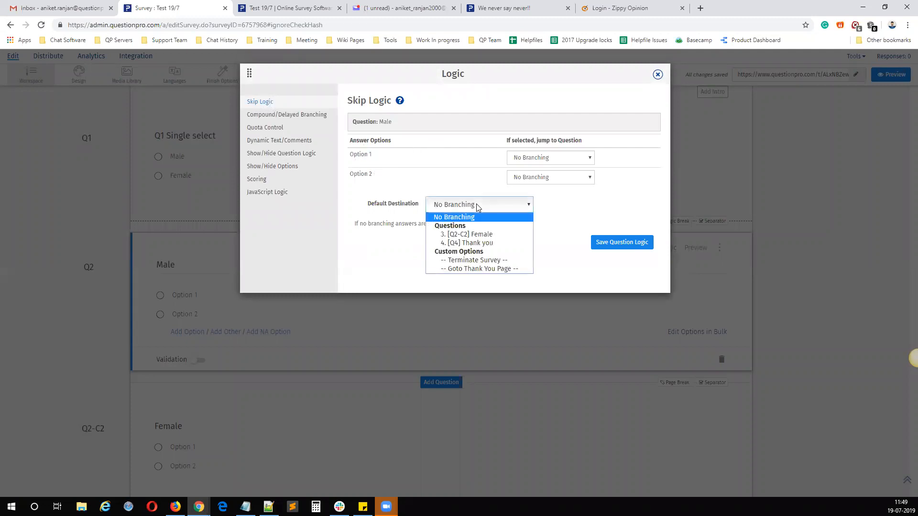
left_click(471, 243)
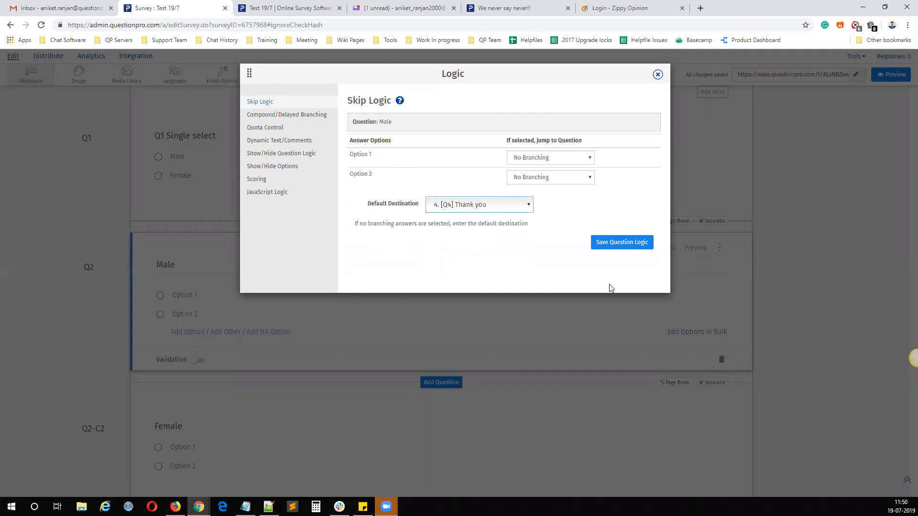
left_click(619, 243)
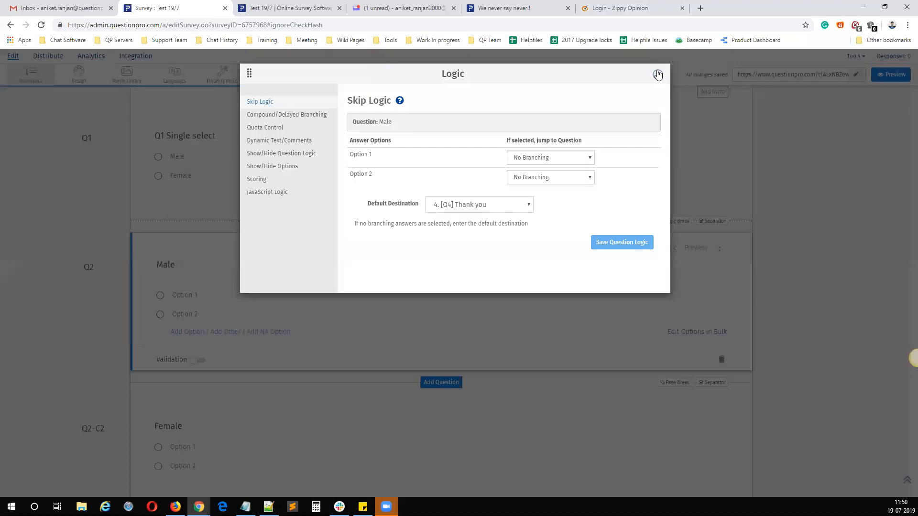
left_click(658, 74)
Step: Close the old test tab, reopen the live survey link, and submit Q1 with Male to retest the branching
left_click(340, 8)
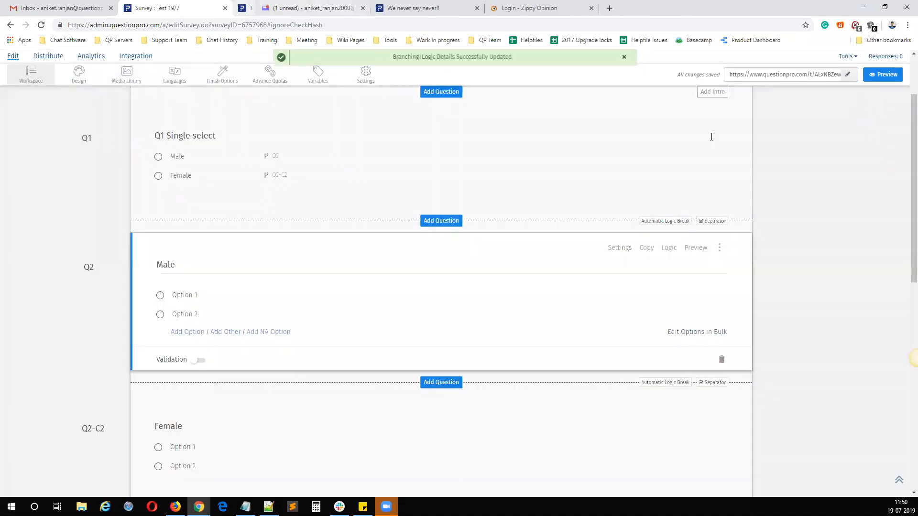
left_click(759, 75)
right_click(759, 75)
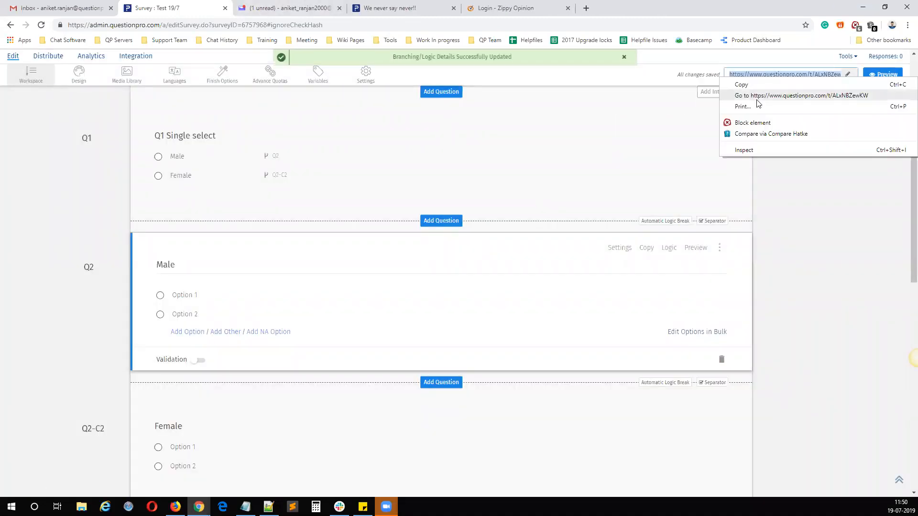
left_click(757, 99)
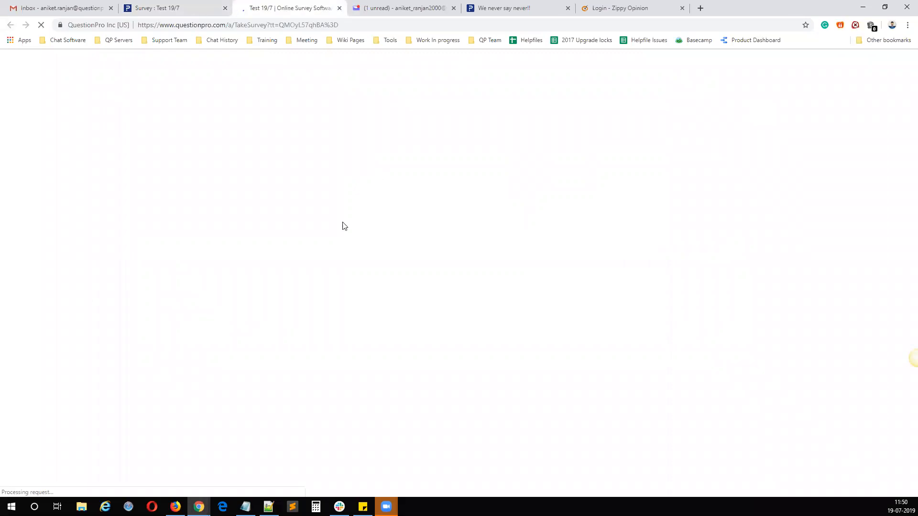
left_click(205, 190)
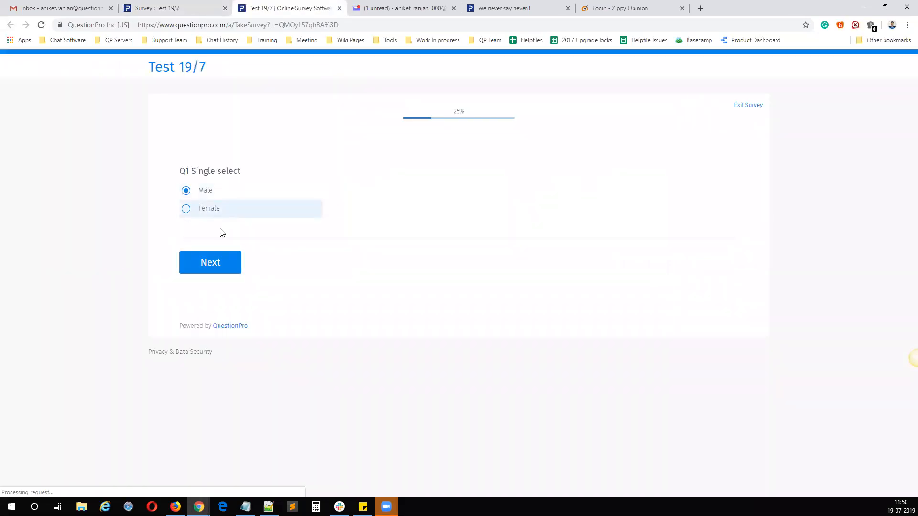
left_click(210, 267)
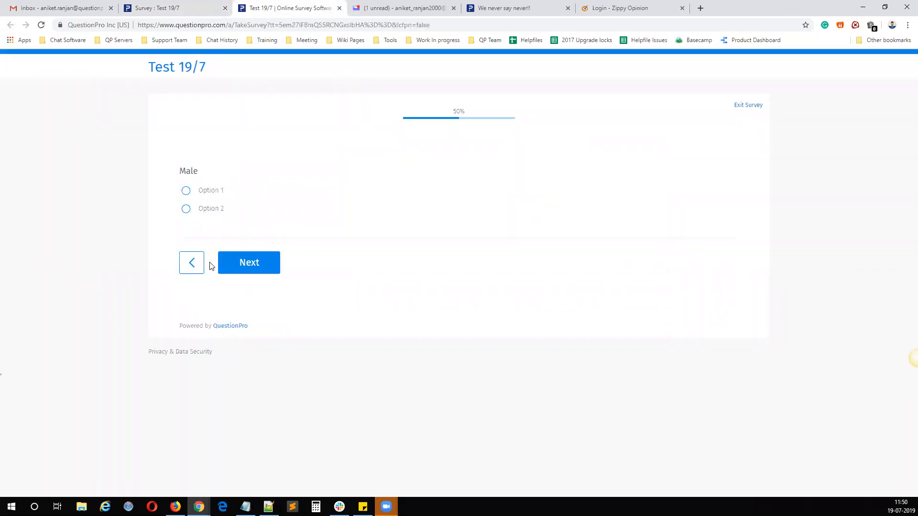
Step: Advance past the Male question to the Thank you page, return to Q1, and submit Female to test the other branch
left_click(242, 263)
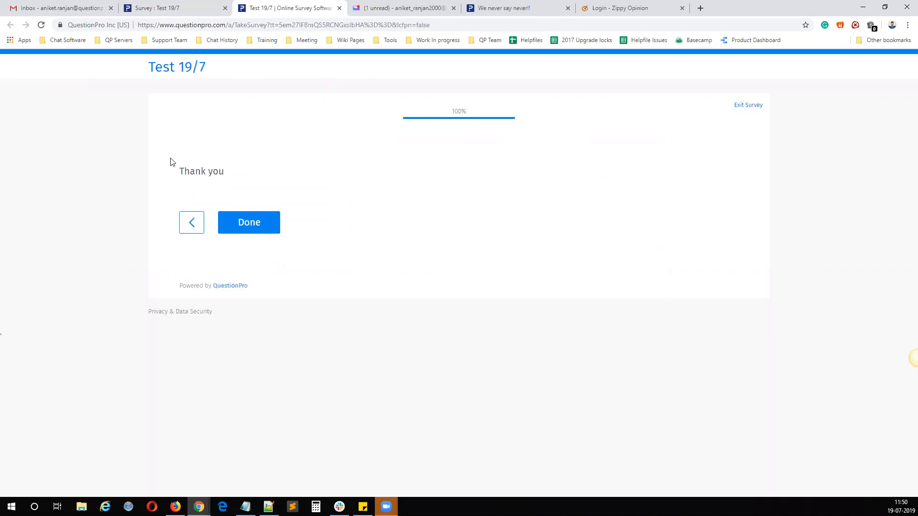
left_click_drag(216, 175, 168, 236)
left_click(191, 223)
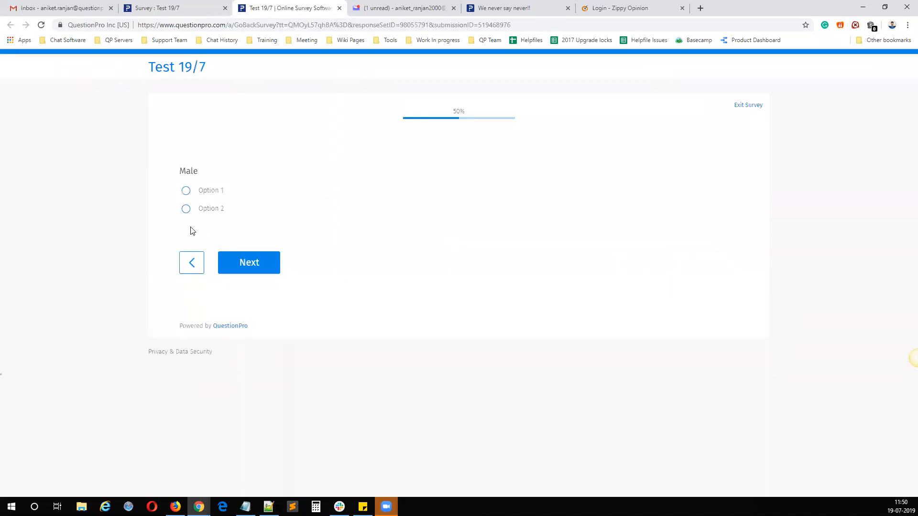
left_click(191, 261)
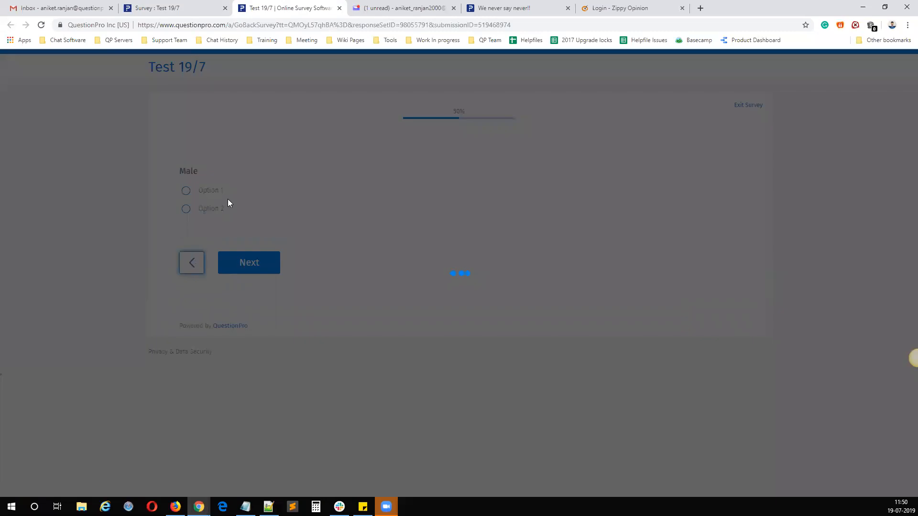
left_click(221, 216)
left_click(213, 265)
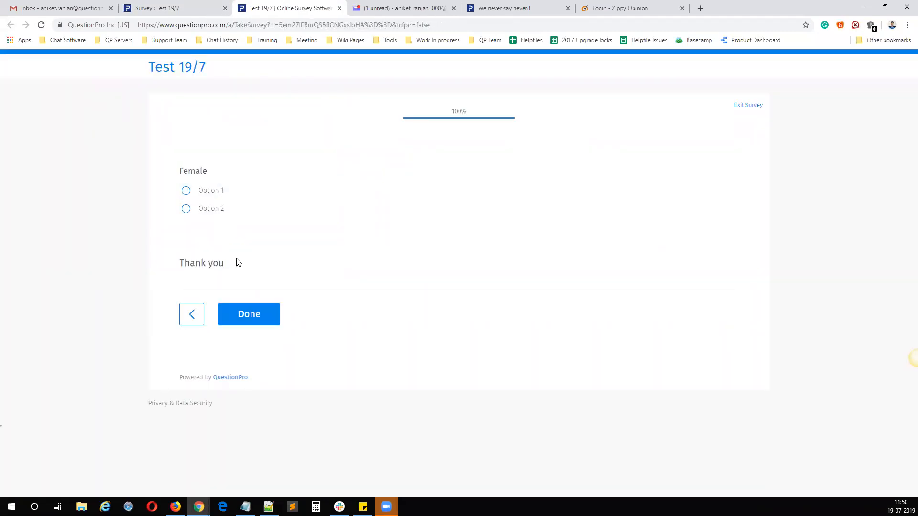
Step: Return to the survey editor and examine the Thank you question placed after the Female question
left_click(165, 6)
scroll(191, 387, "down", 2)
scroll(205, 369, "down", 3)
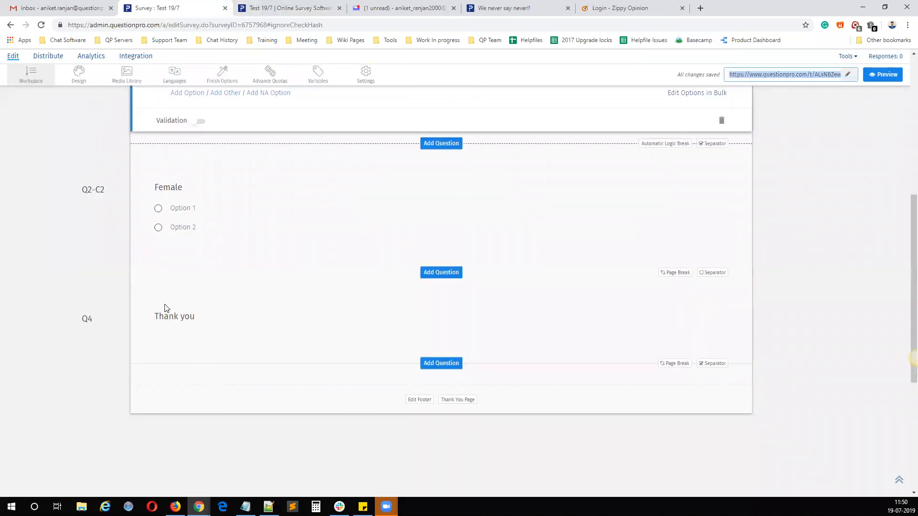
left_click(209, 313)
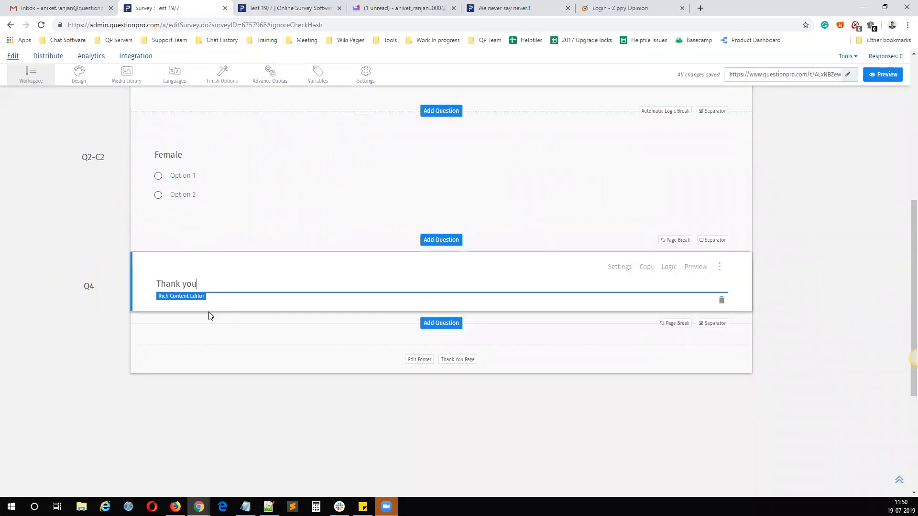
Step: Go back to the live test survey, submit its final page, and close the test tab
left_click(274, 6)
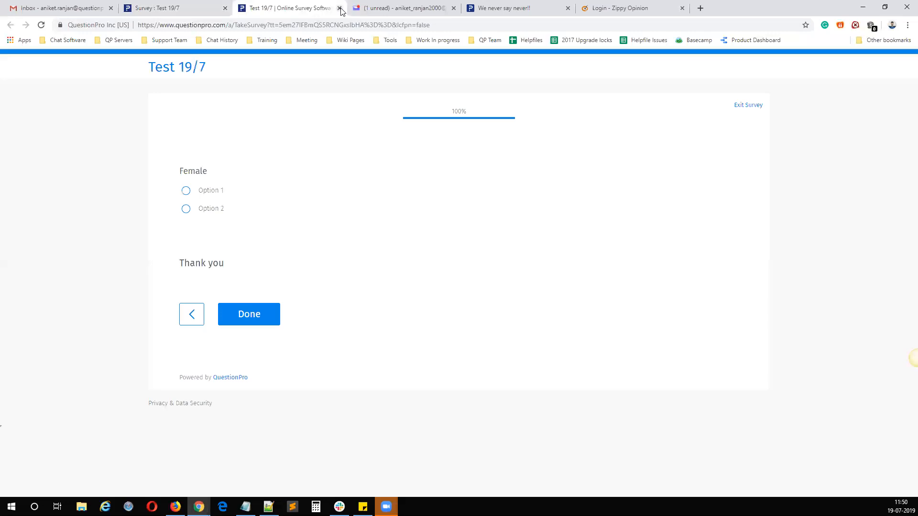
left_click(266, 318)
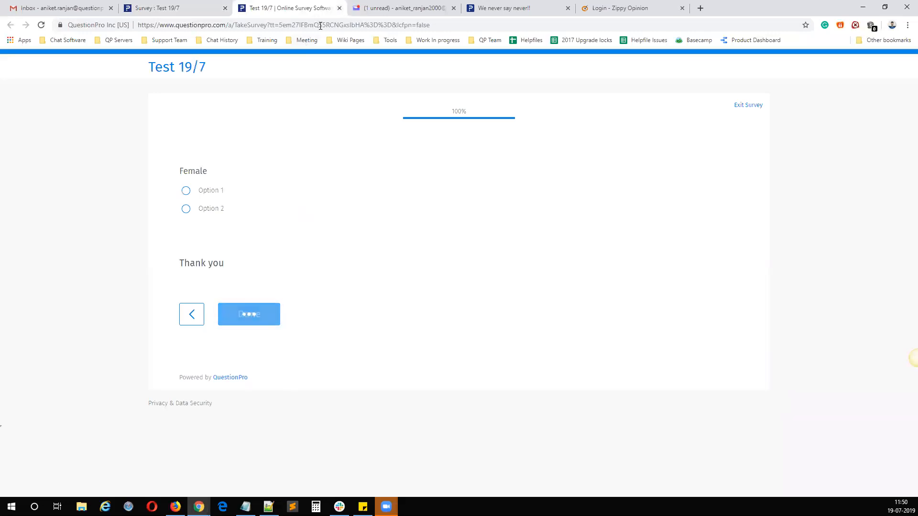
left_click(339, 8)
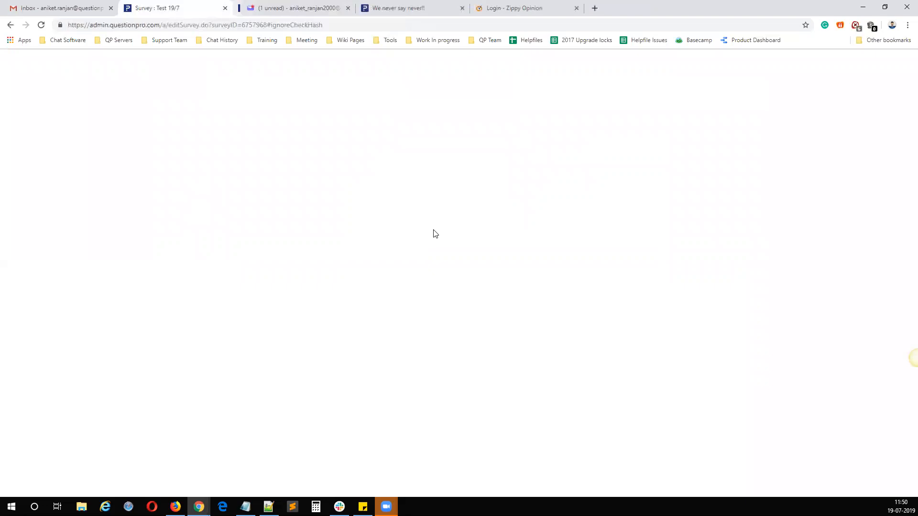
Step: Switch to Notepad and describe Compound/Delayed Branching Logic in the list as "Advanced version Skip/Branching Logic"
left_click(245, 507)
left_click(190, 338)
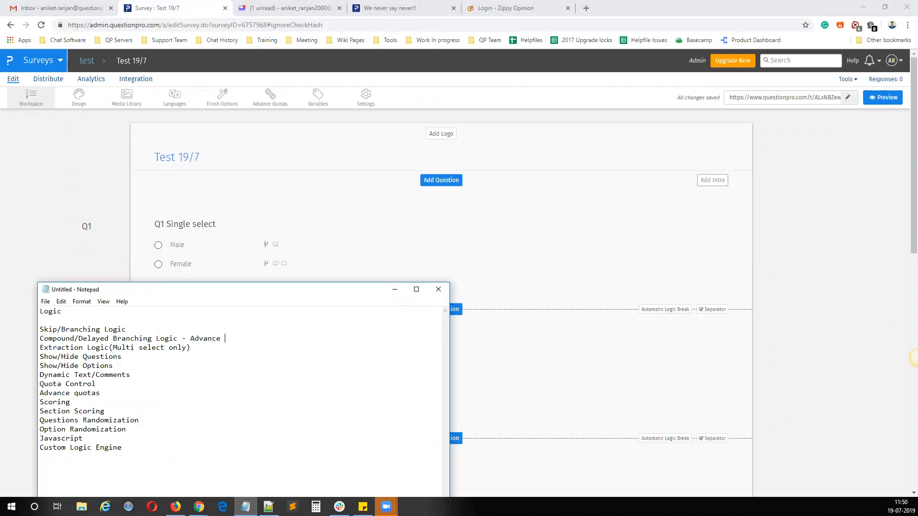
left_click_drag(127, 329, 36, 330)
key("ctrl+c")
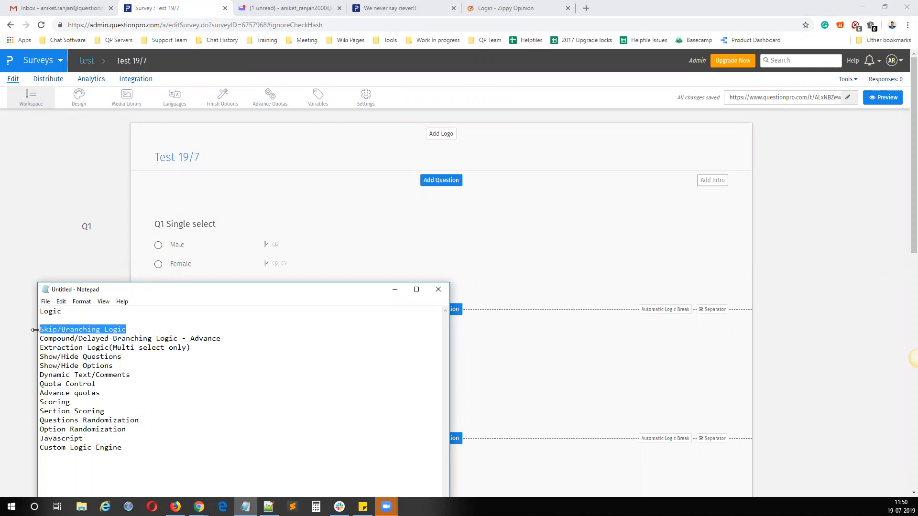
left_click(248, 340)
key("ctrl+v")
left_click_drag(324, 341, 190, 339)
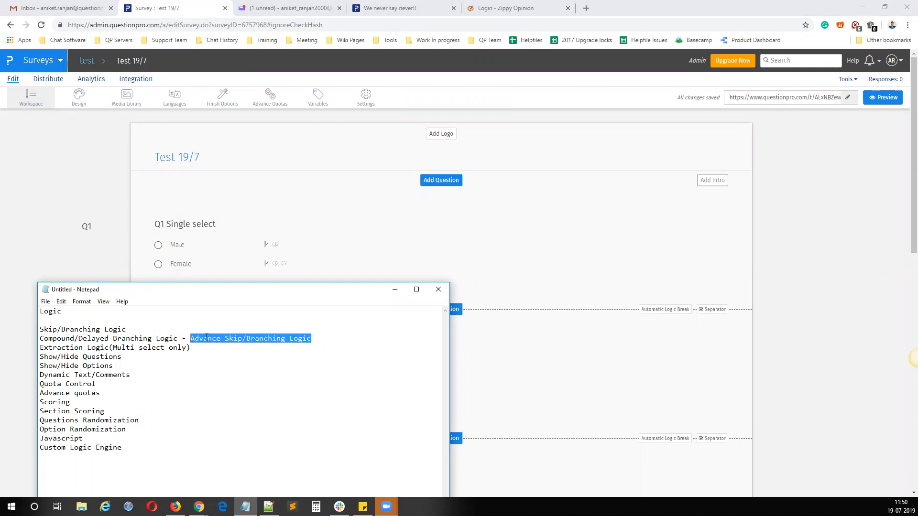
left_click(224, 338)
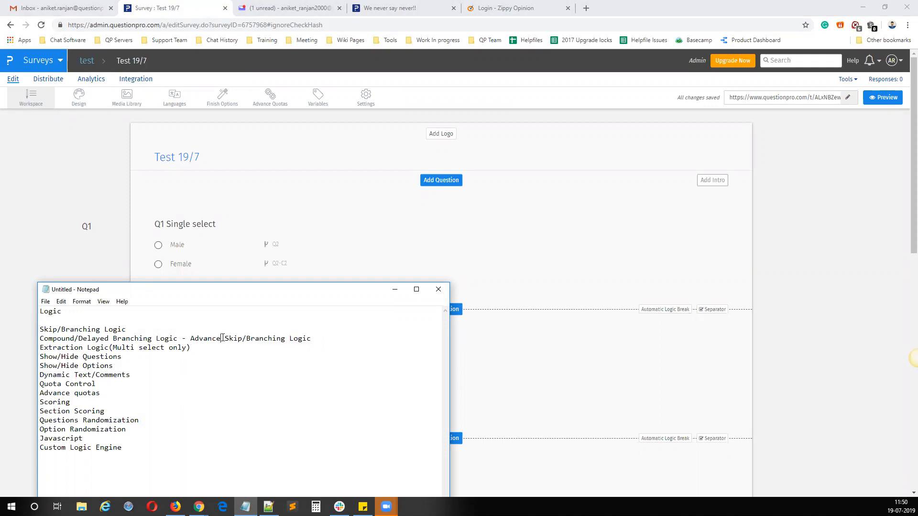
type("d version")
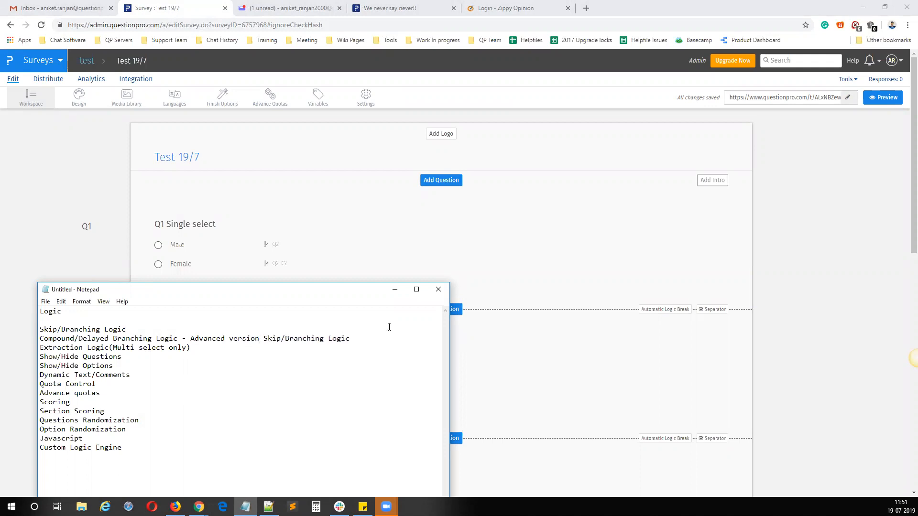
Step: Return to the survey editor and highlight the Q1 Single select title
left_click(490, 279)
scroll(262, 294, "down", 5)
scroll(262, 285, "up", 5)
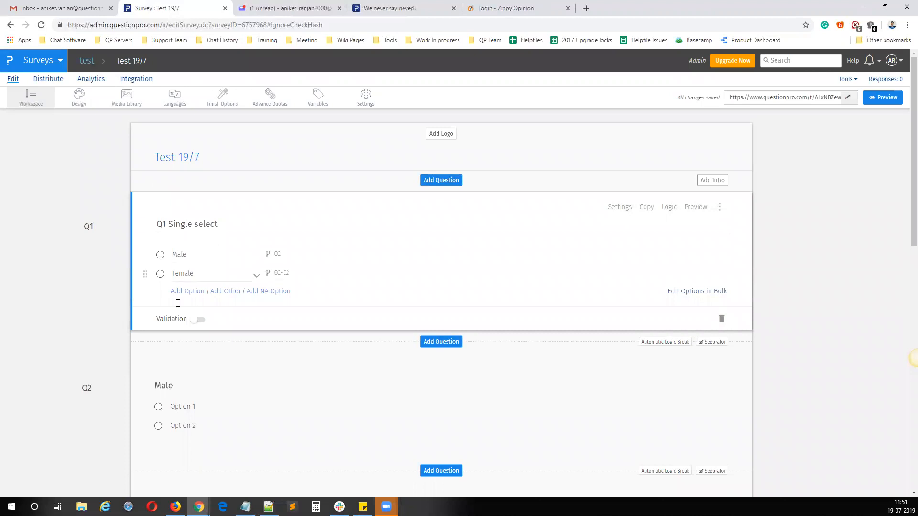
left_click_drag(169, 225, 270, 239)
left_click(441, 184)
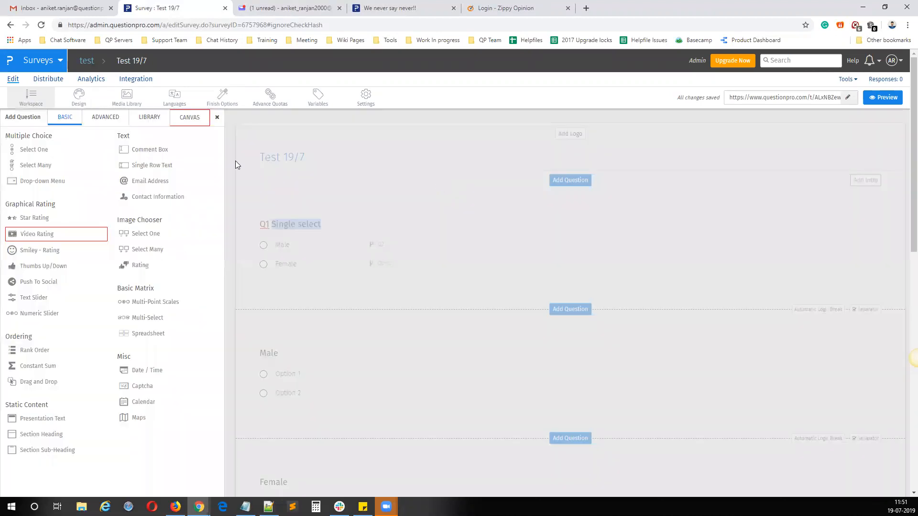
mouse_move(52, 155)
left_click(469, 234)
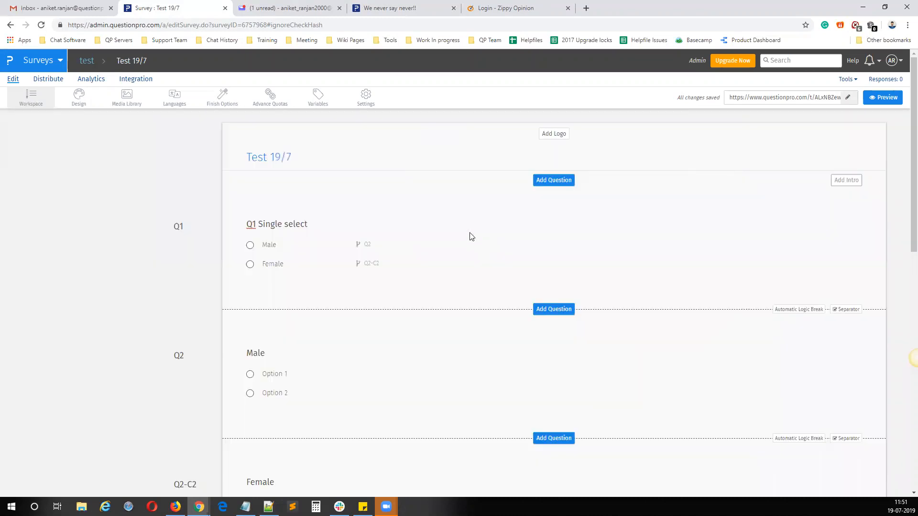
Step: Add a Select One multiple choice question titled "Age" between Q1 and the Male question
left_click(453, 309)
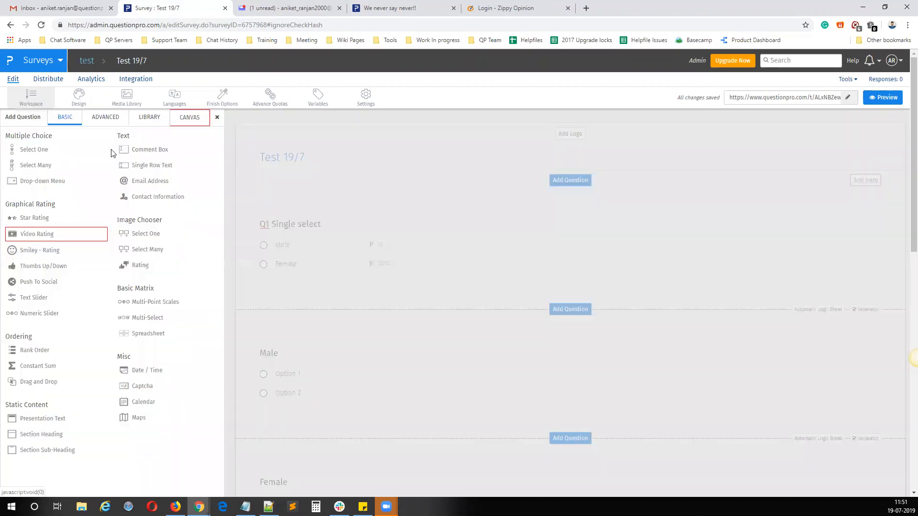
left_click(48, 149)
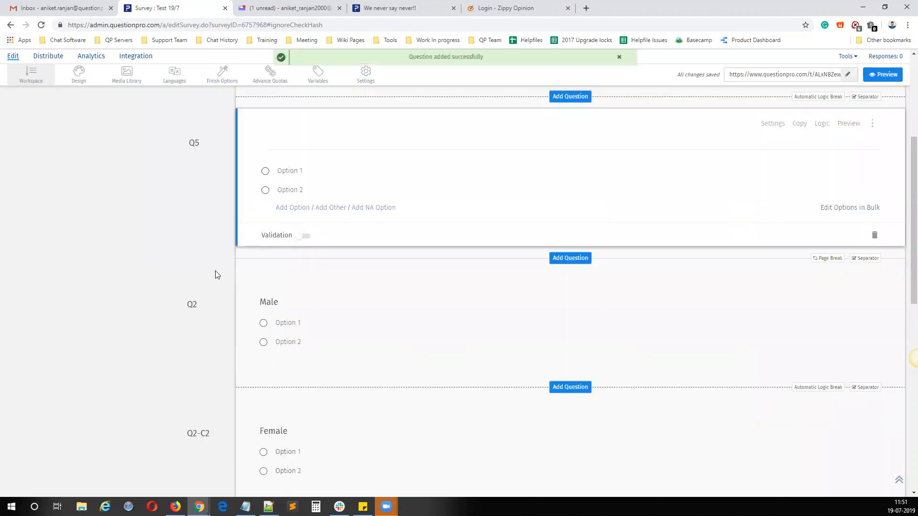
left_click(210, 142)
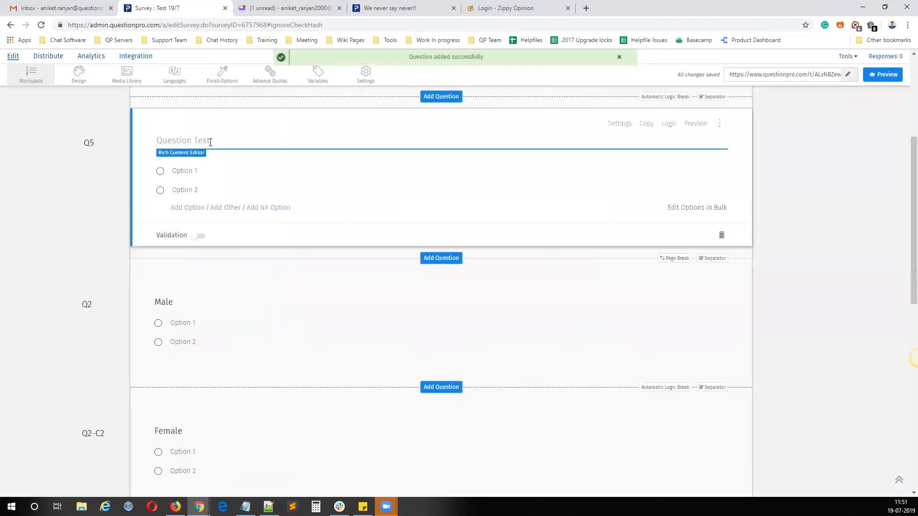
type("Age")
left_click(193, 171)
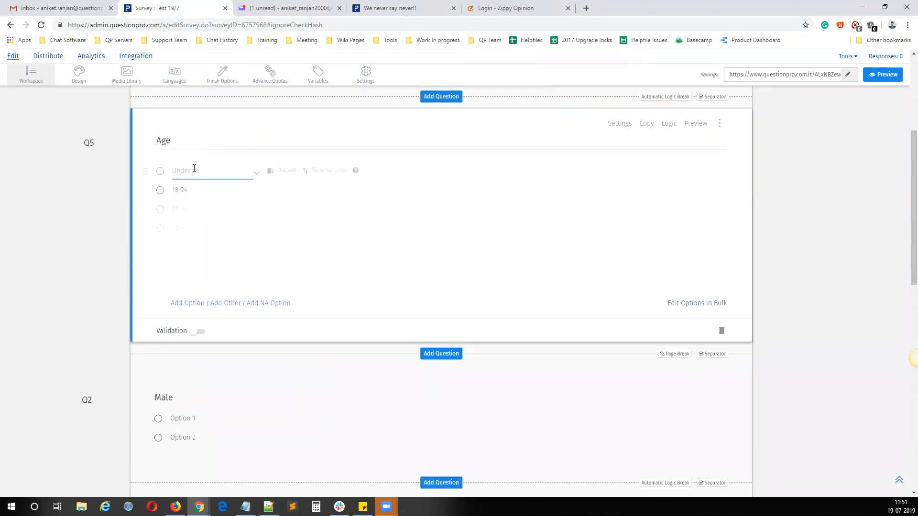
Step: Edit the Age question's options in bulk, leaving only "Under 18" and "Above 18", and save them
left_click(688, 304)
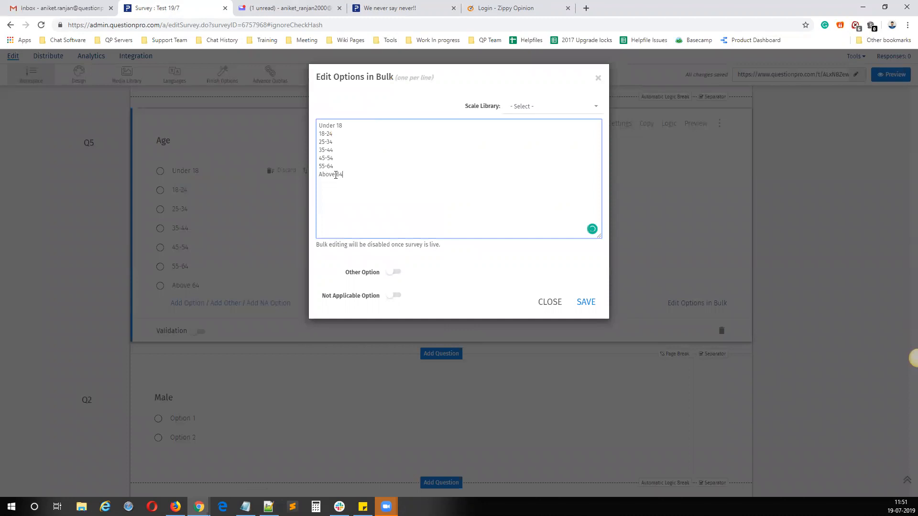
key("BackSpace")
left_click_drag(341, 166, 300, 137)
key("BackSpace")
key("BackSpace")
left_click(343, 135)
type("18")
left_click_drag(340, 166, 297, 133)
key("BackSpace")
key("BackSpace")
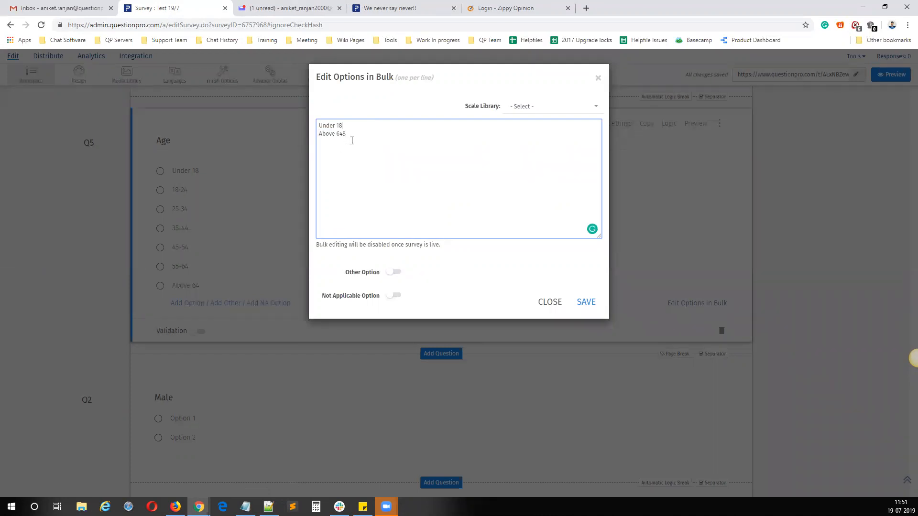
key("BackSpace")
type("18")
left_click(585, 302)
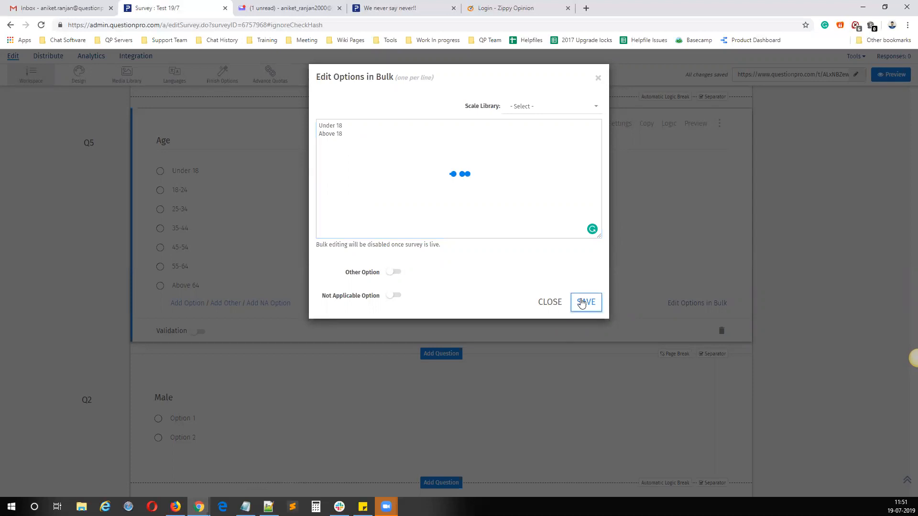
Step: Review Q1's Male option together with the Above 18 option of the Age question
scroll(301, 174, "up", 3)
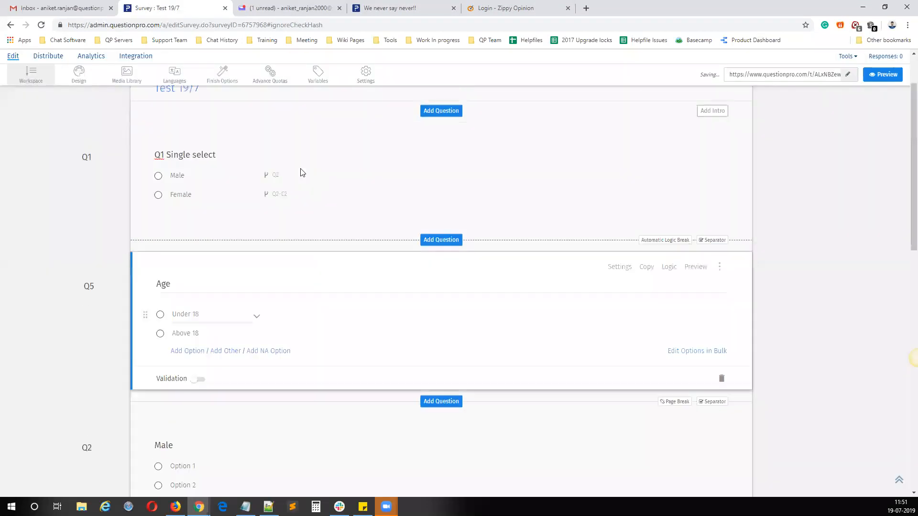
left_click(198, 178)
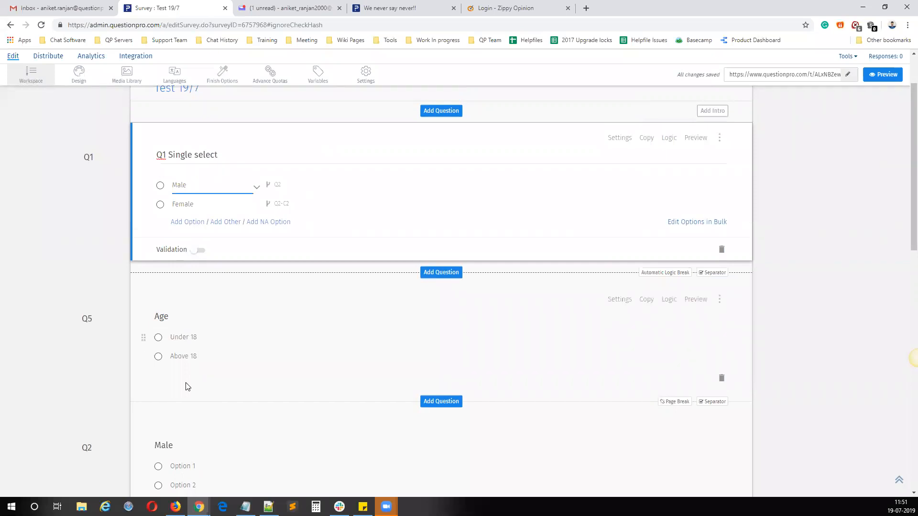
left_click(191, 356)
Step: Add a Select One multiple choice question titled "Common 1" directly below the Age question
scroll(418, 262, "down", 3)
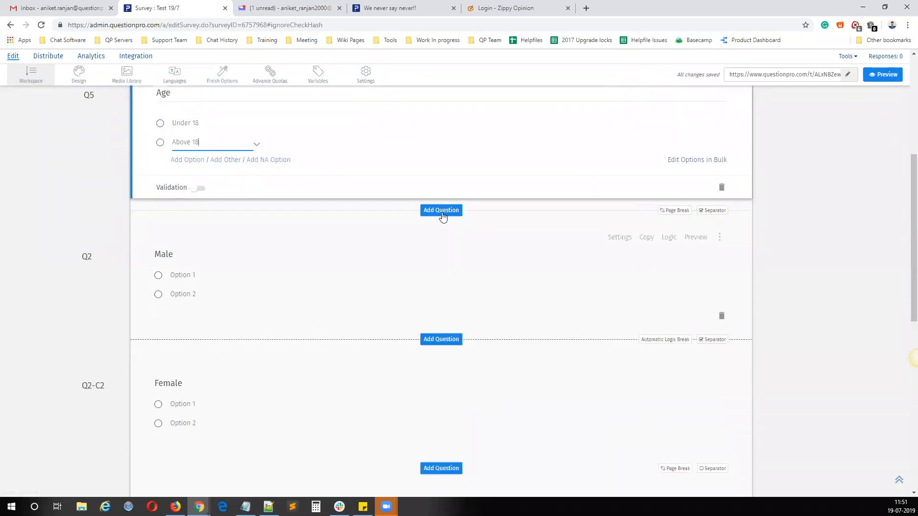
left_click(440, 211)
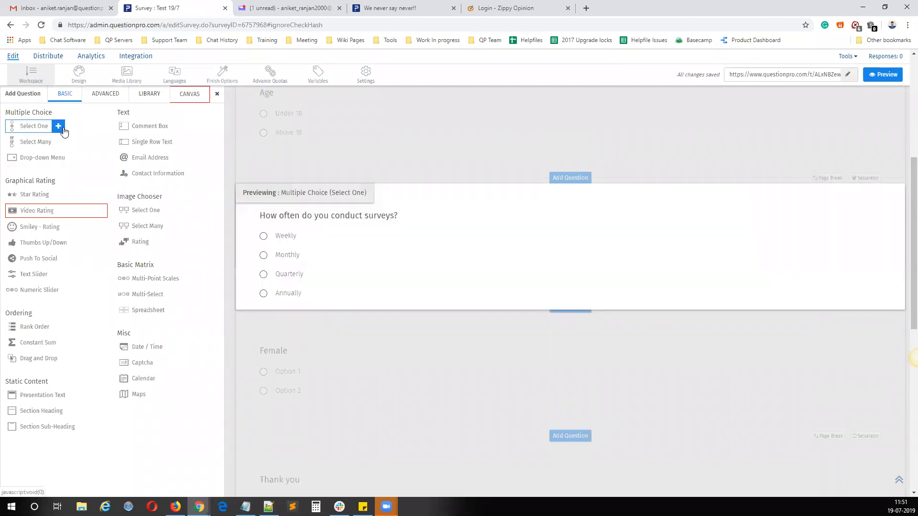
left_click(59, 127)
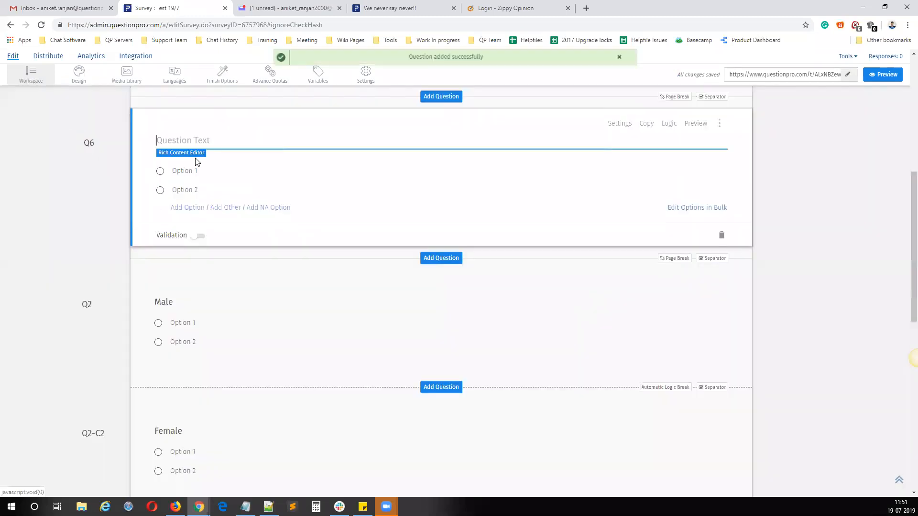
type("Common")
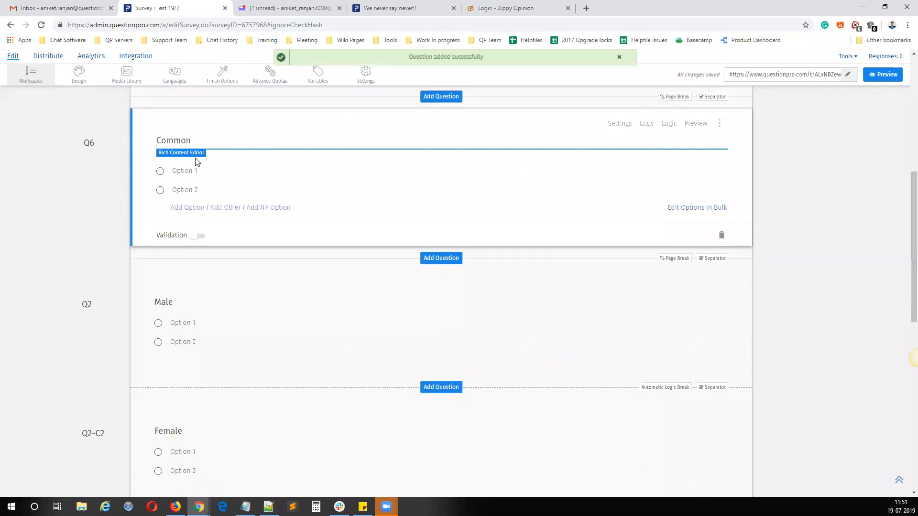
type(" 1")
left_click(46, 200)
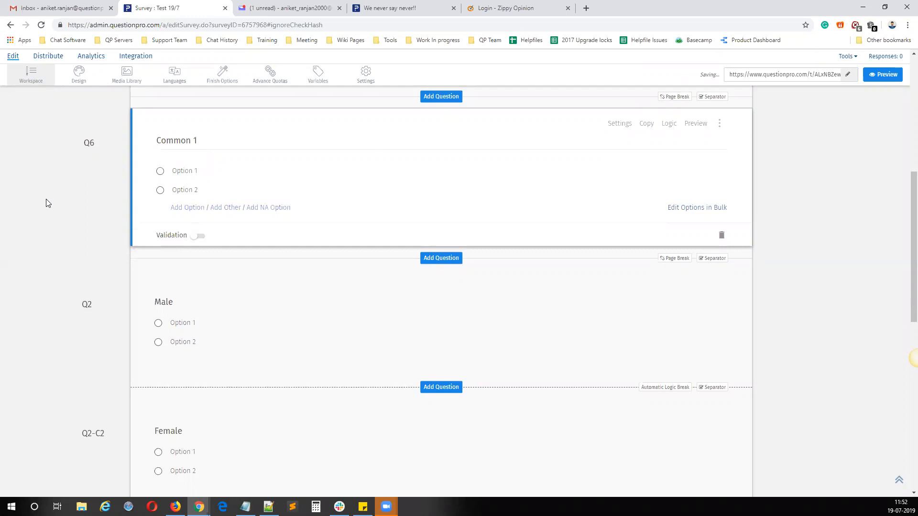
Step: Duplicate the Common 1 question and rename the copy "Common 2"
left_click(646, 125)
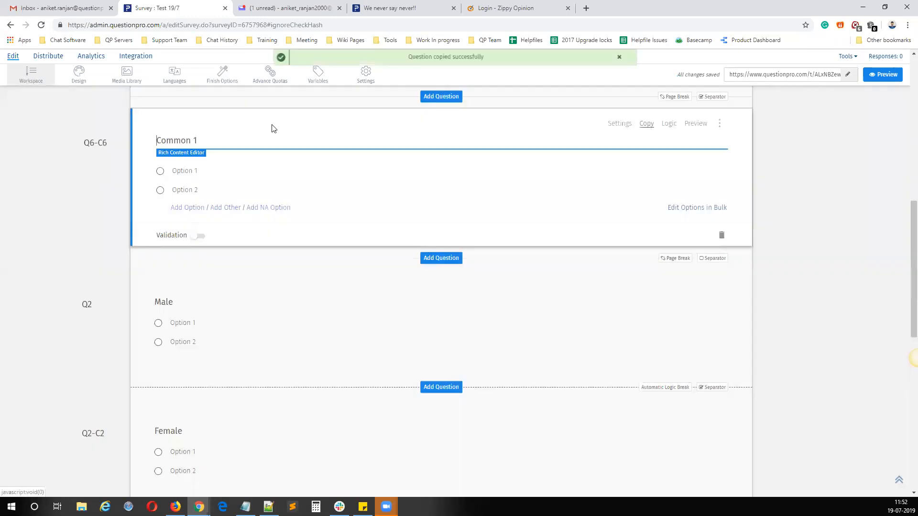
type("2")
left_click(533, 220)
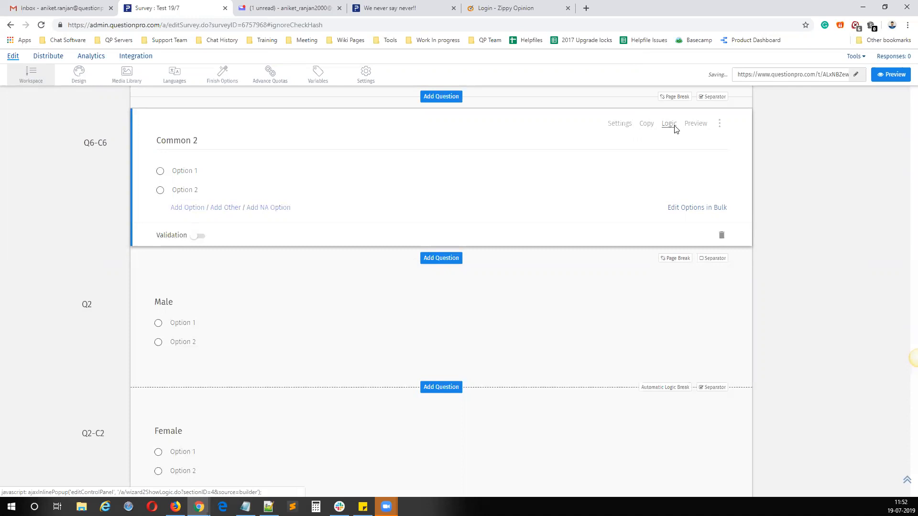
Step: Duplicate the Common 2 question and rename the copy "Common 3"
left_click(673, 126)
left_click(657, 76)
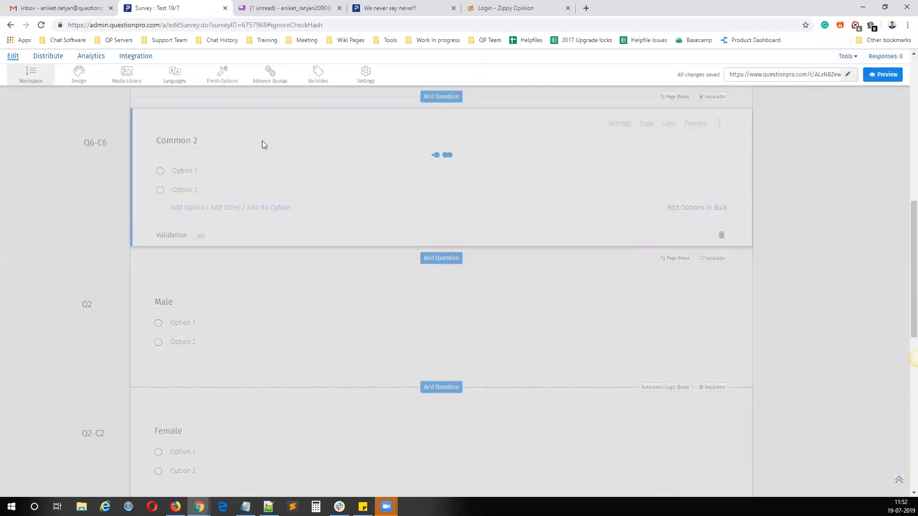
key("BackSpace")
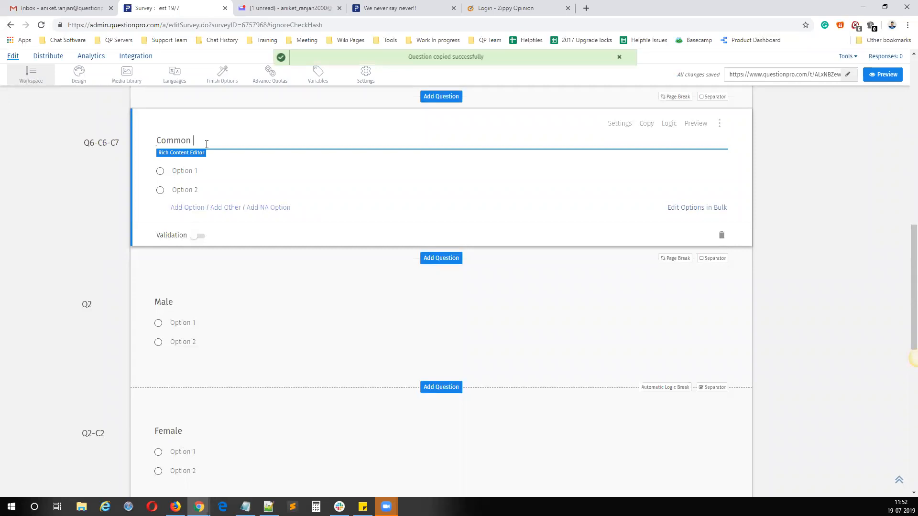
type("3")
left_click(813, 217)
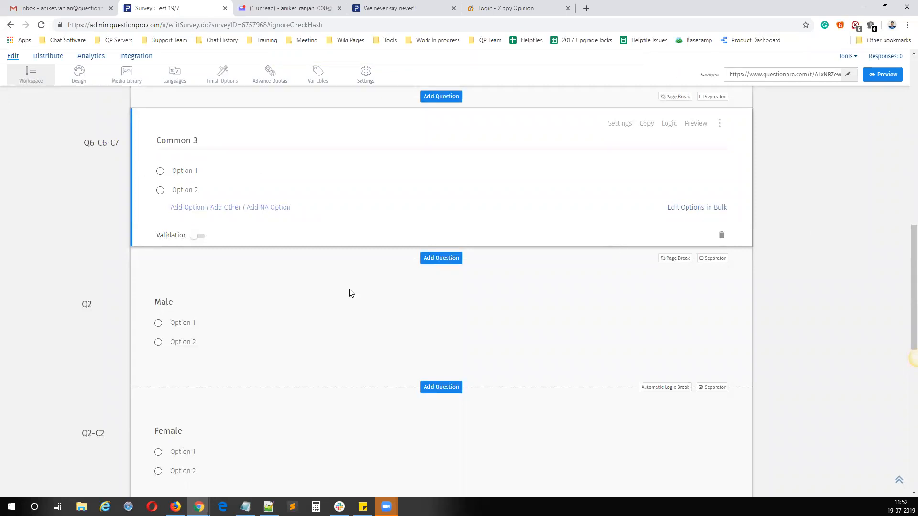
Step: Review the question order from Q1 Single select through Age, Common 1, Common 2 and Common 3
scroll(299, 260, "down", 4)
scroll(285, 256, "up", 15)
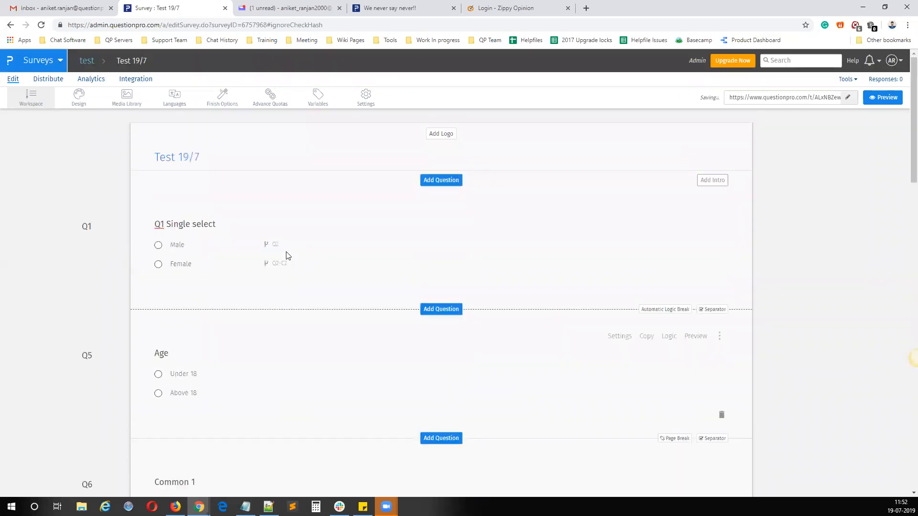
scroll(95, 306, "down", 2)
scroll(95, 301, "up", 2)
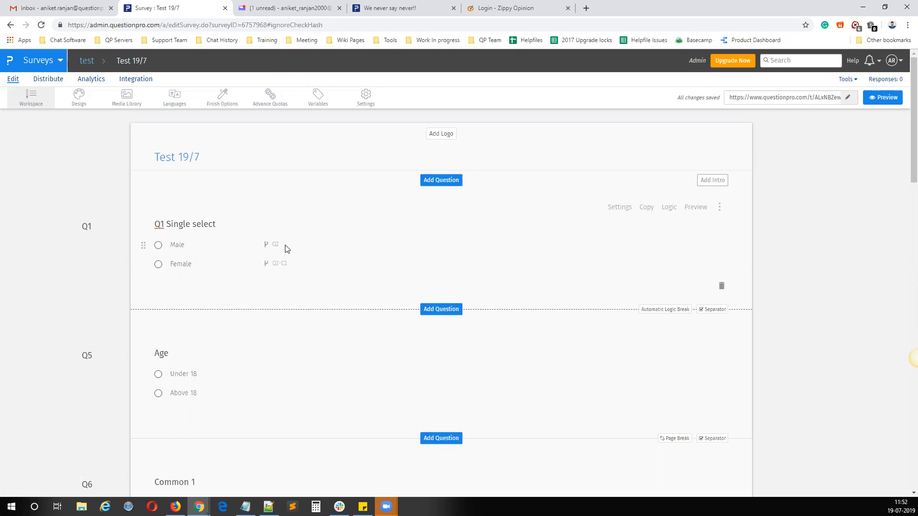
scroll(143, 409, "down", 5)
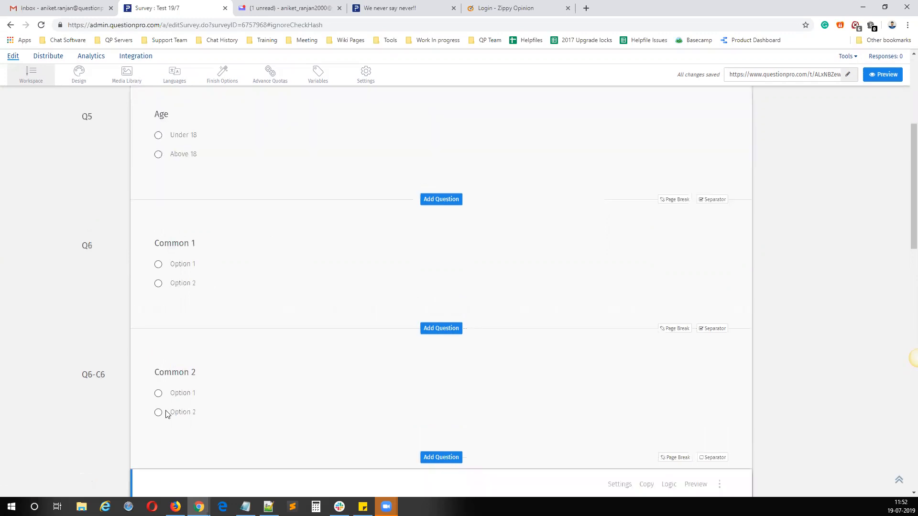
scroll(215, 311, "up", 5)
mouse_move(179, 265)
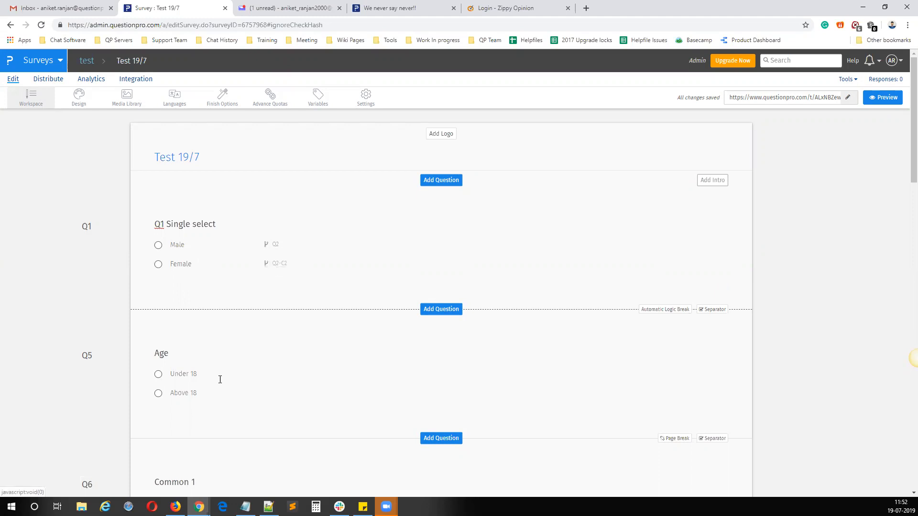
scroll(214, 316, "down", 5)
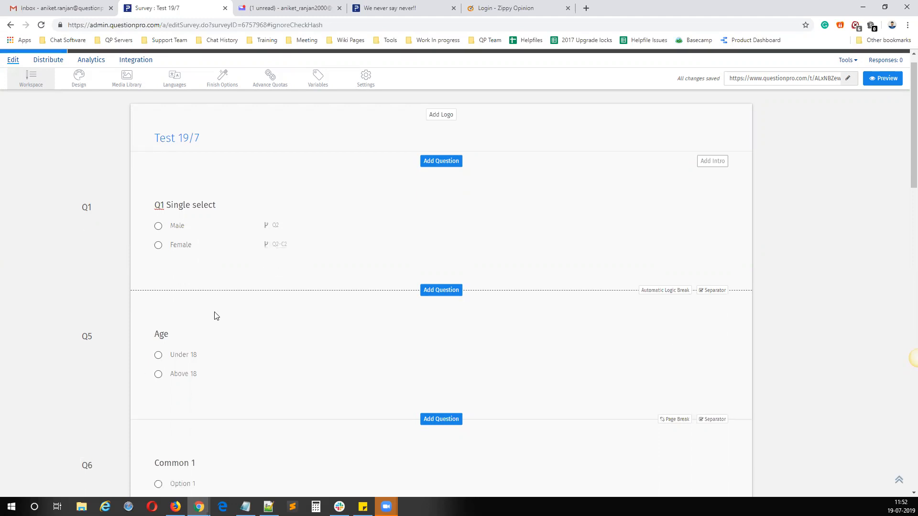
left_click(244, 277)
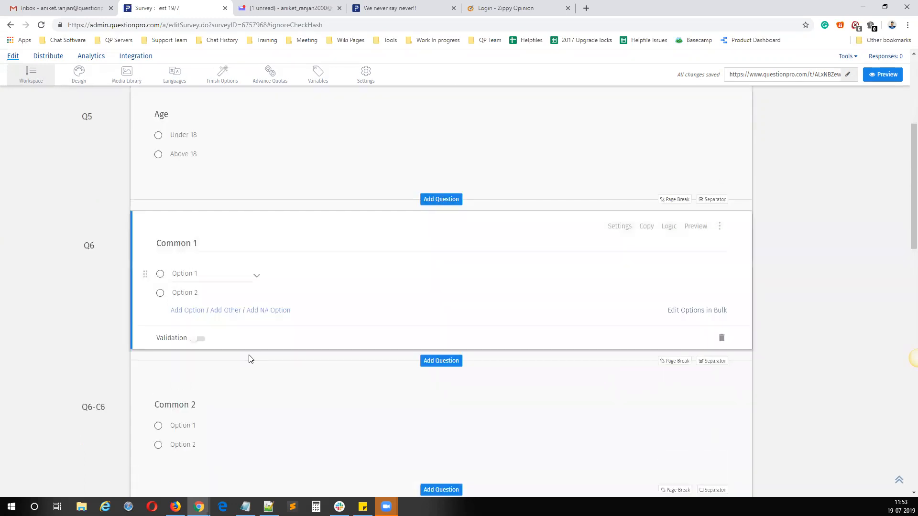
left_click(249, 411)
scroll(273, 392, "down", 4)
left_click(294, 383)
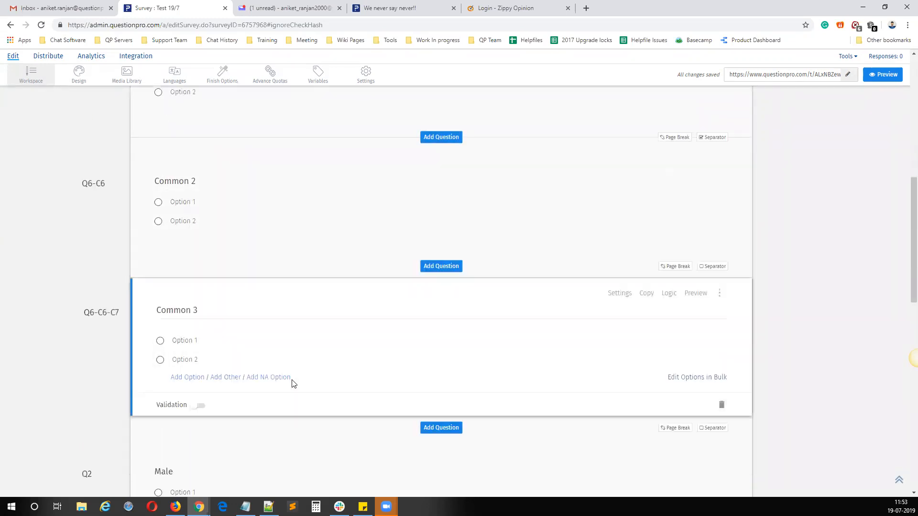
scroll(295, 366, "up", 5)
left_click(278, 333)
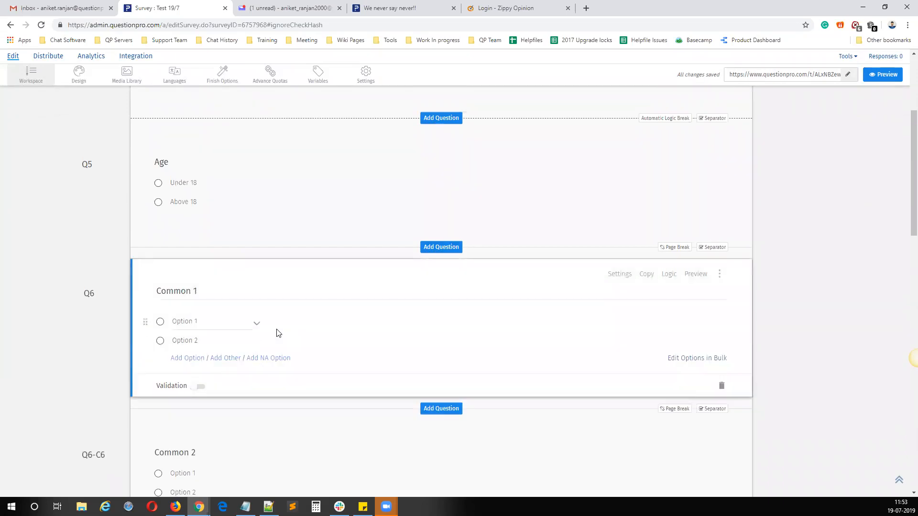
scroll(277, 332, "up", 5)
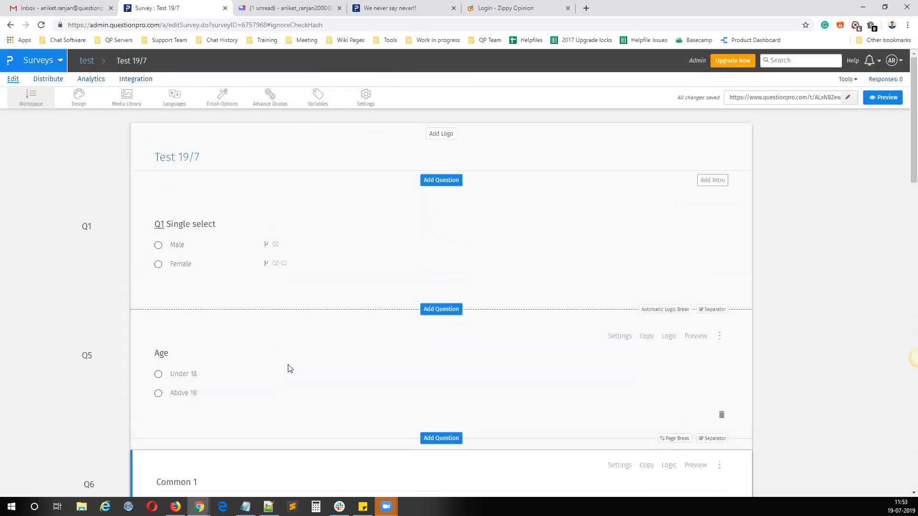
left_click(294, 370)
left_click(342, 254)
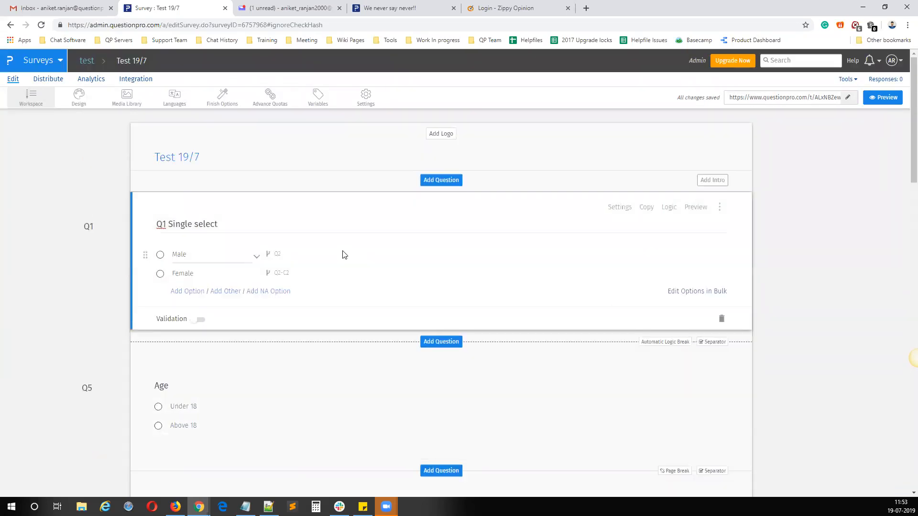
Step: Examine how Q1's Male and Female options combine with the Age options ahead of the Common questions
left_click(187, 254)
scroll(315, 291, "down", 2)
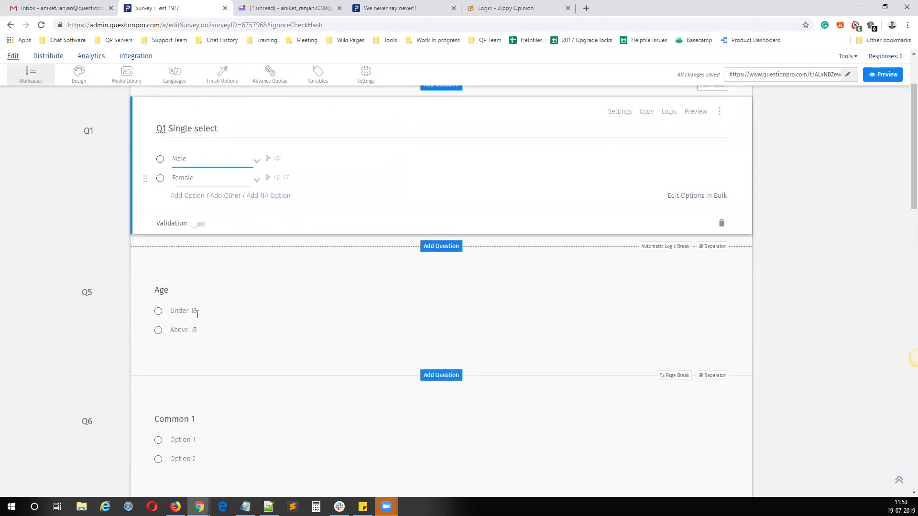
left_click(202, 331)
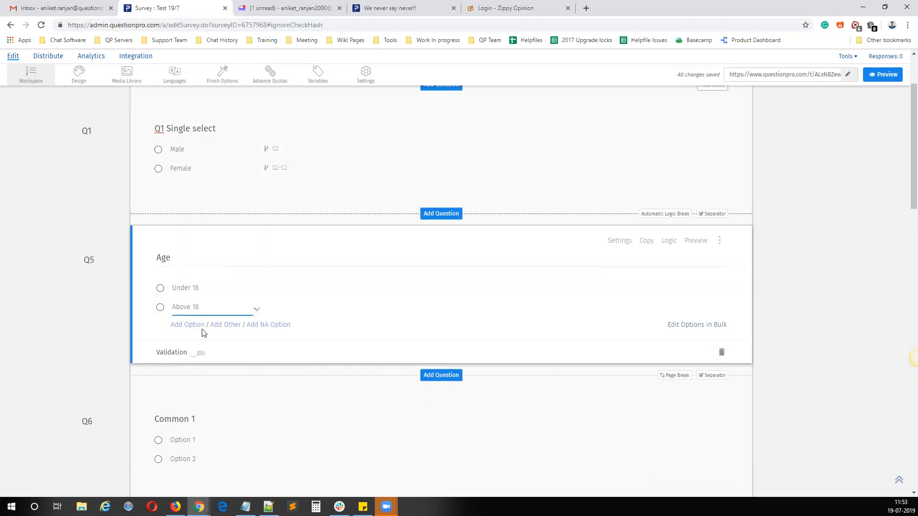
scroll(203, 332, "down", 8)
scroll(203, 331, "down", 3)
scroll(250, 277, "up", 13)
left_click(202, 269)
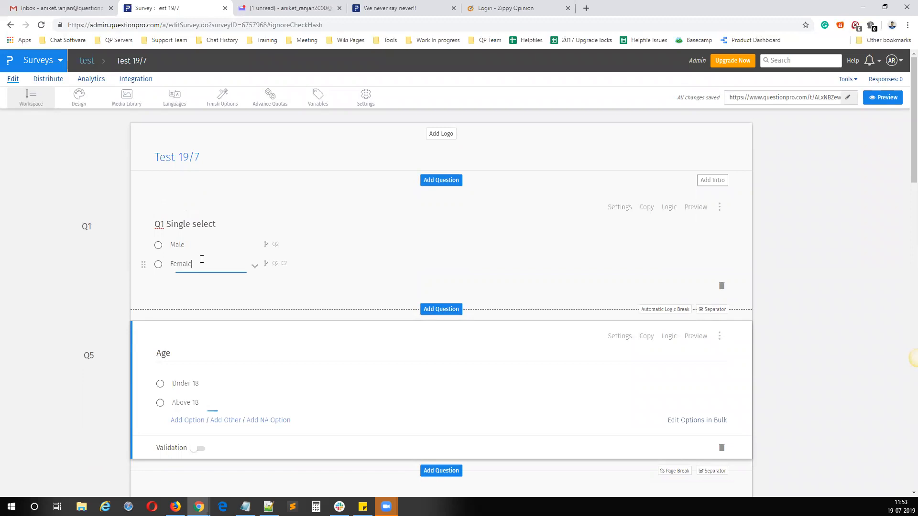
left_click(205, 390)
scroll(205, 369, "down", 5)
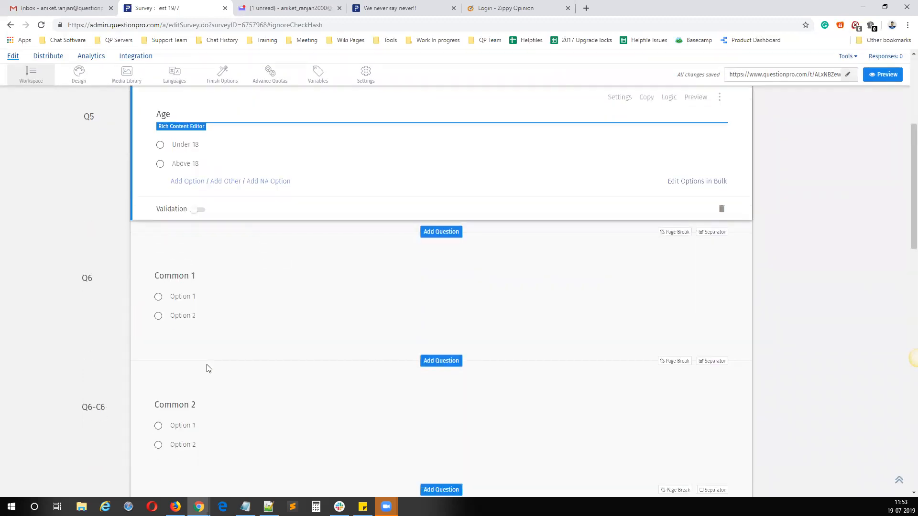
scroll(287, 280, "up", 4)
scroll(286, 280, "up", 1)
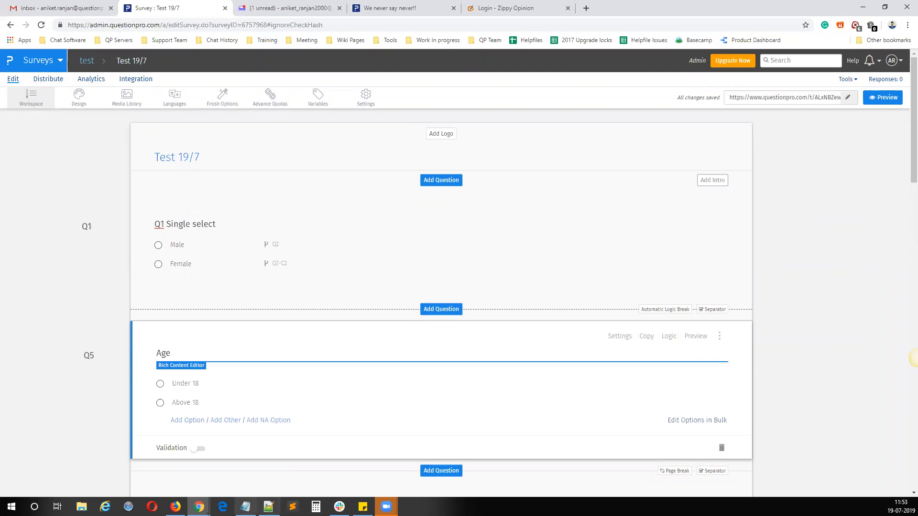
Step: Switch to Notepad and annotate Skip/Branching Logic with "Action is done once clicked on next button. It appies to one option only.", followed by a blank line
left_click(245, 506)
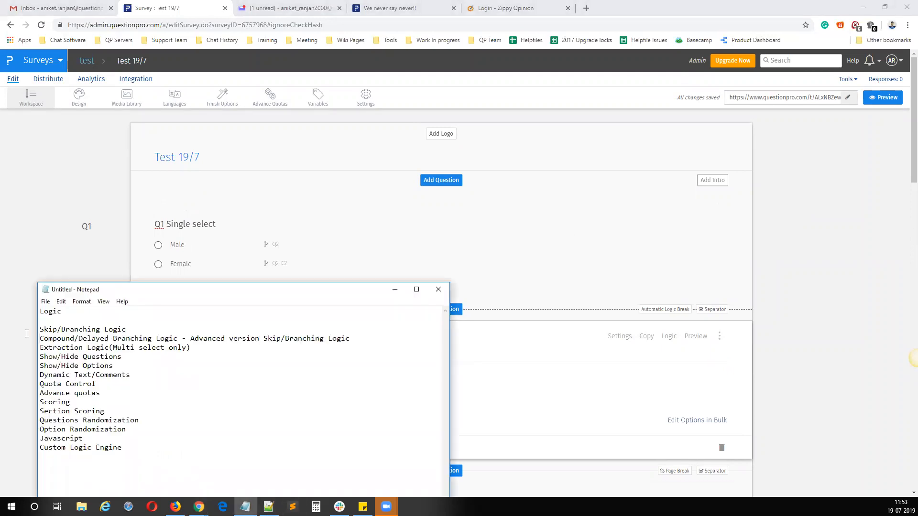
left_click_drag(41, 330, 126, 330)
left_click(130, 330)
type("- Action is done once clicked on next buttom")
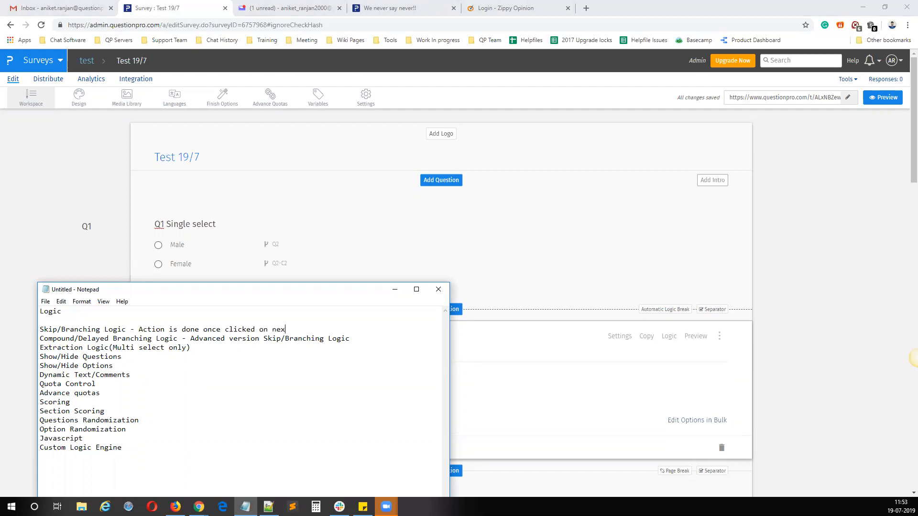
key("BackSpace")
type("n. It appied")
type(" to one option only")
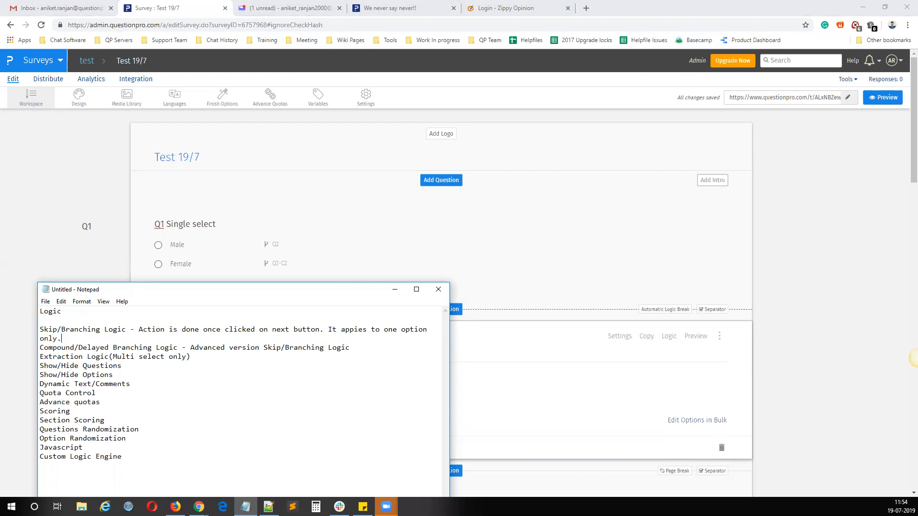
type(".")
key("Return")
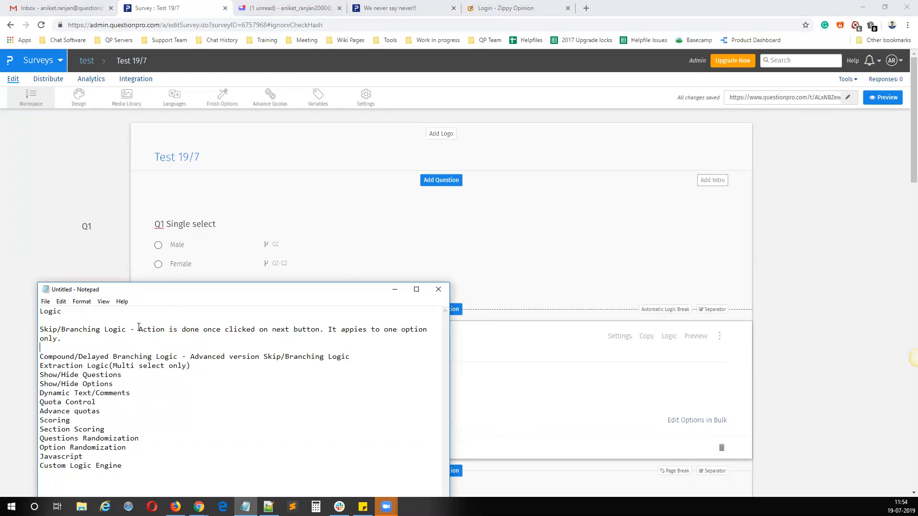
Step: Extend the Compound/Delayed Branching Logic note with "Action can be delayed by few or more questions" and that it can be applied to 2 or more
type(". Action can be delayed ")
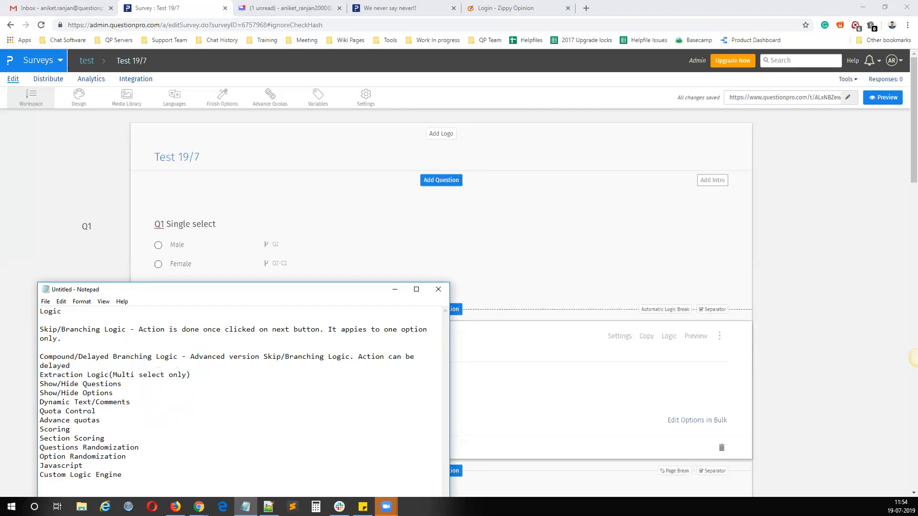
type("by few ")
type("or more ques")
type("tions")
type(". It app")
key("BackSpace")
key("BackSpace")
key("BackSpace")
type("can be ap")
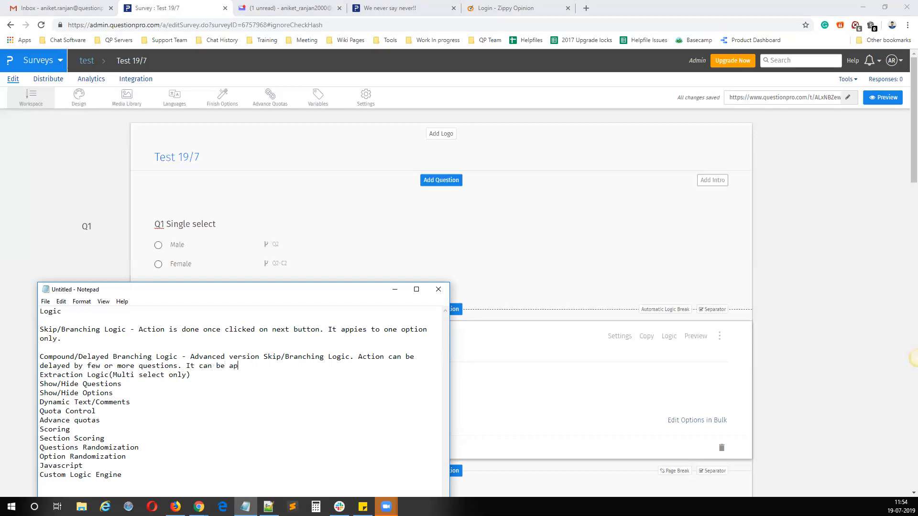
type("plied to 2 or m")
Step: Return to the QuestionPro survey editor, reset Q1's skip logic and close the logic settings
left_click(527, 246)
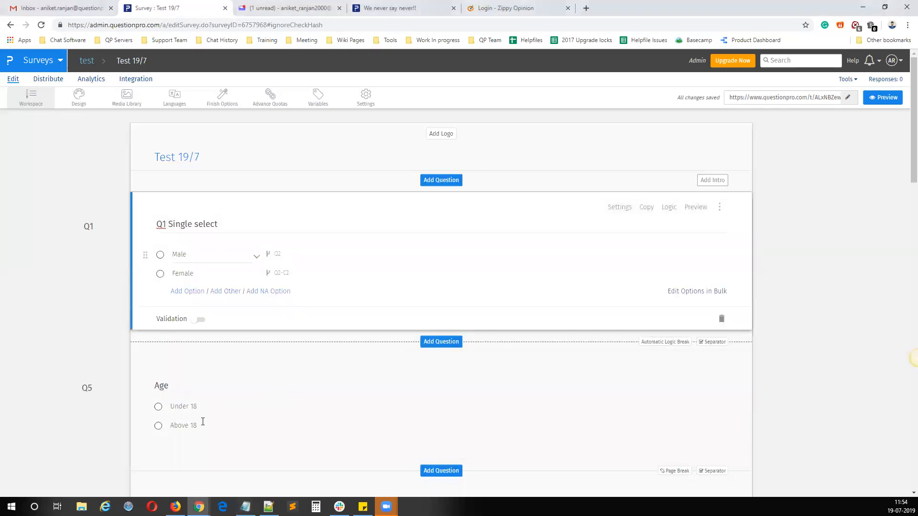
scroll(203, 422, "down", 5)
scroll(201, 421, "up", 5)
left_click(670, 207)
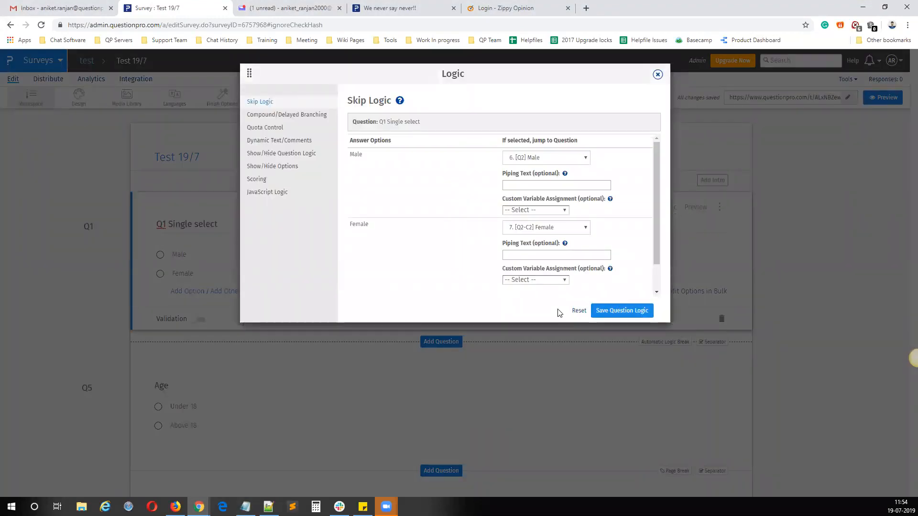
left_click(577, 311)
left_click(500, 80)
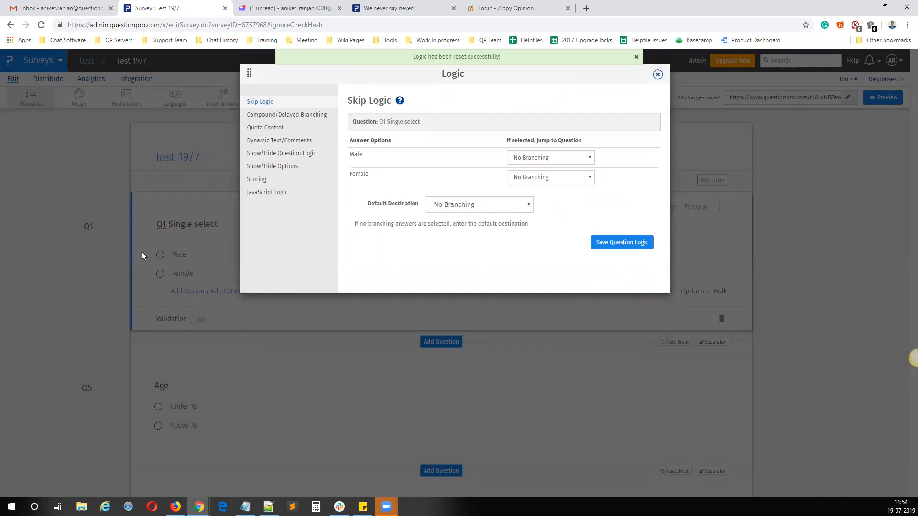
left_click(657, 74)
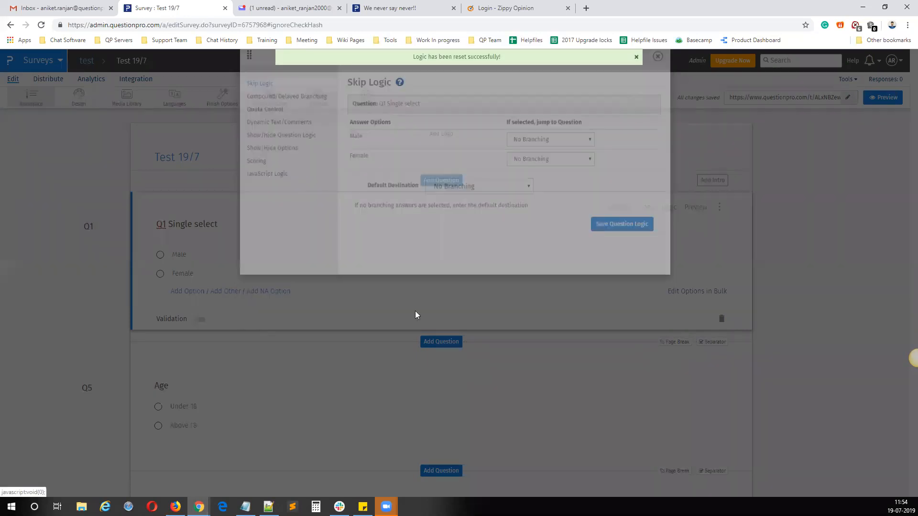
Step: Rename the Male question "Male & 18 above" and the Female question "Female & 18 above"
scroll(415, 315, "down", 14)
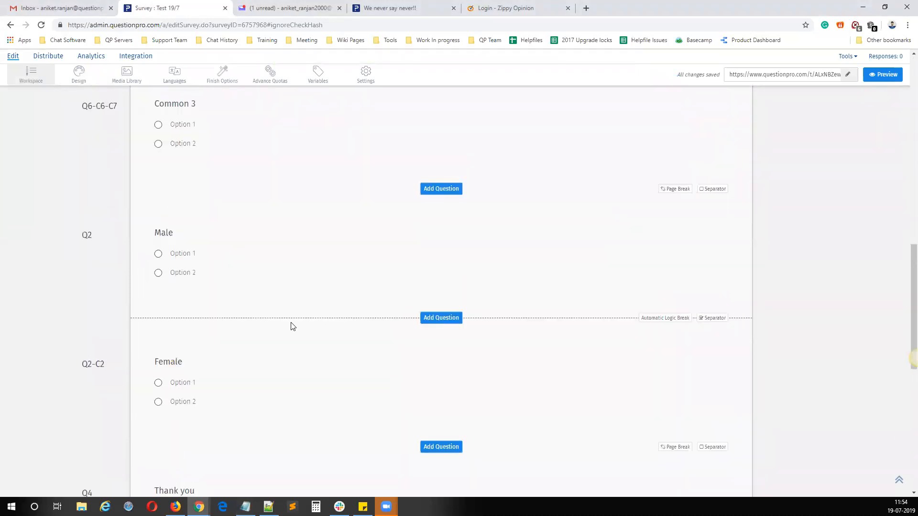
left_click(243, 258)
left_click(200, 235)
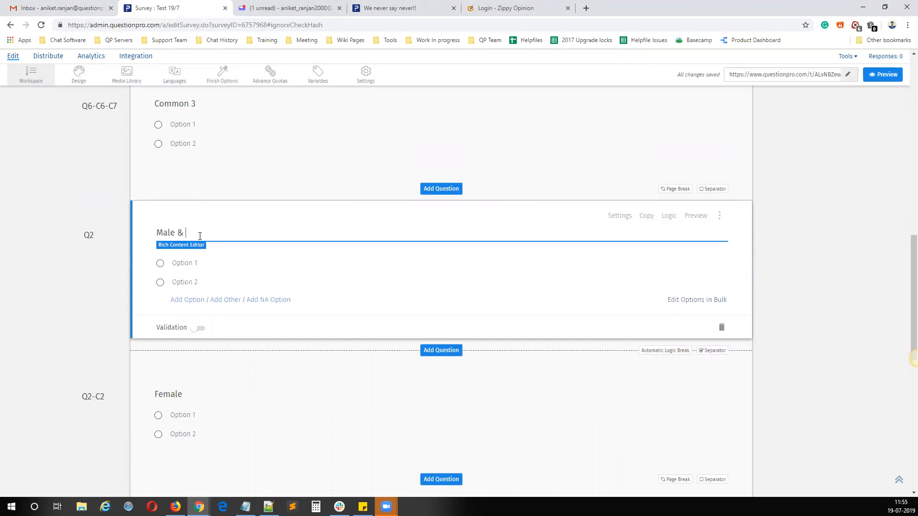
type("& 18 above")
left_click(199, 402)
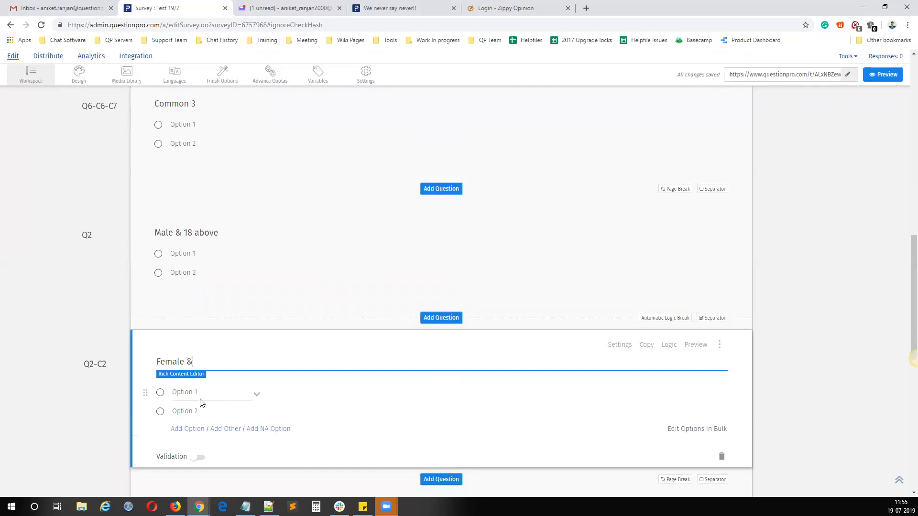
type("& 18 abo")
left_click(866, 335)
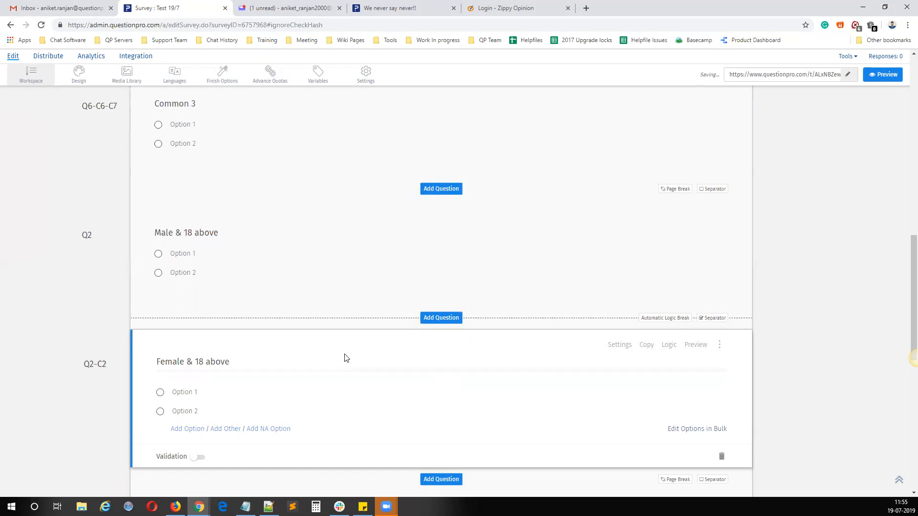
scroll(346, 358, "up", 15)
scroll(225, 286, "up", 1)
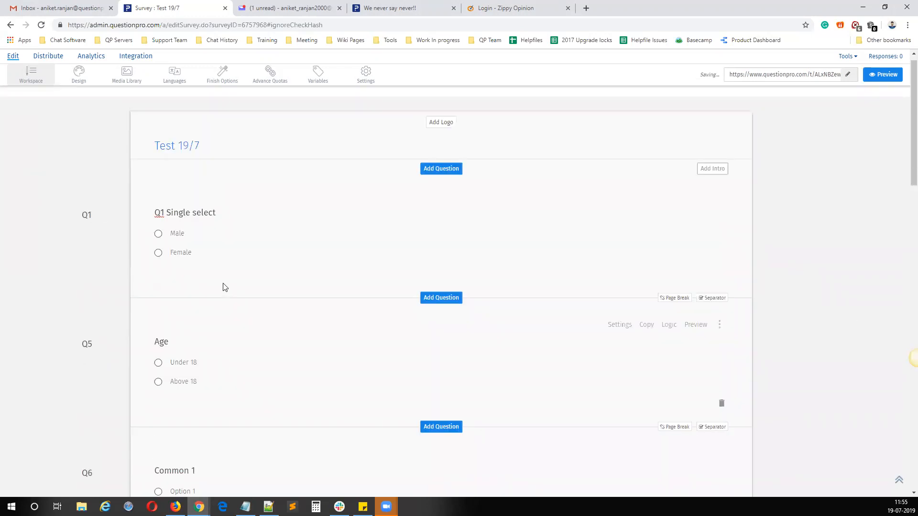
scroll(225, 287, "down", 8)
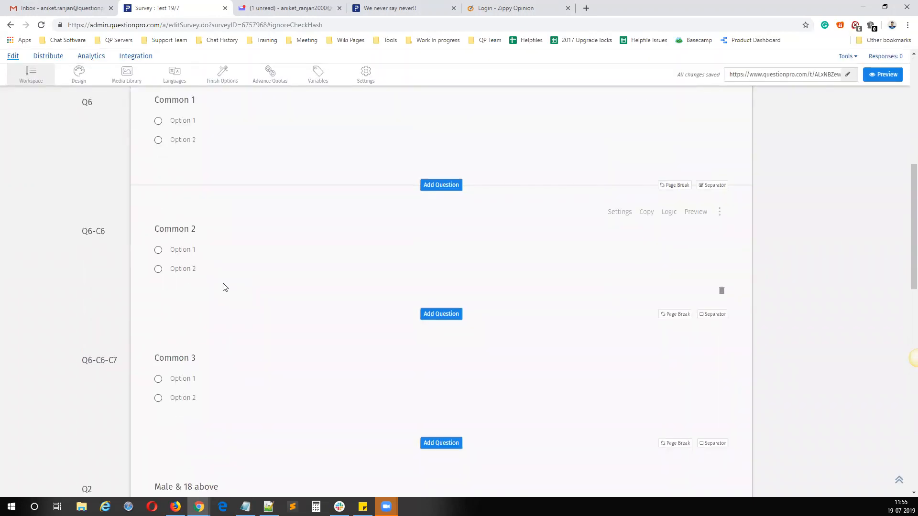
scroll(224, 287, "down", 5)
scroll(248, 389, "up", 12)
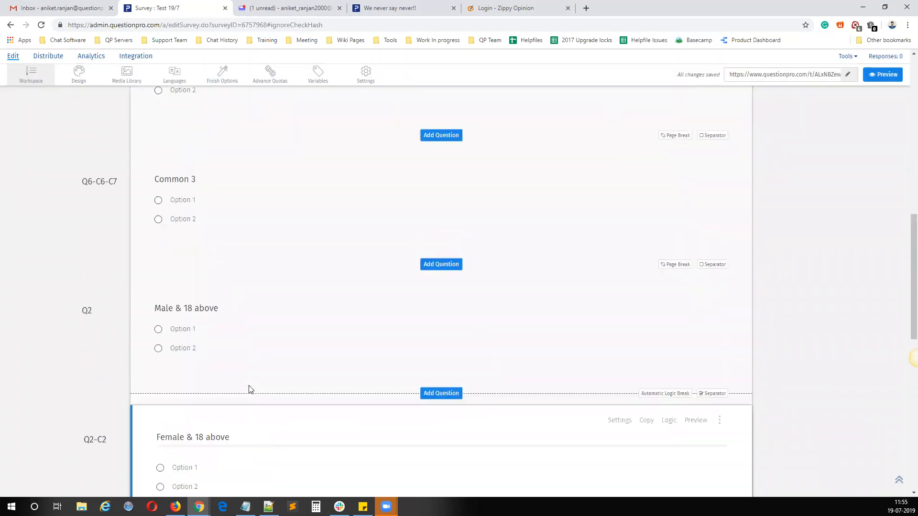
Step: Review the gender and age questions against the "Male & 18 above" and "Female & 18 above" questions they should lead to
left_click(185, 198)
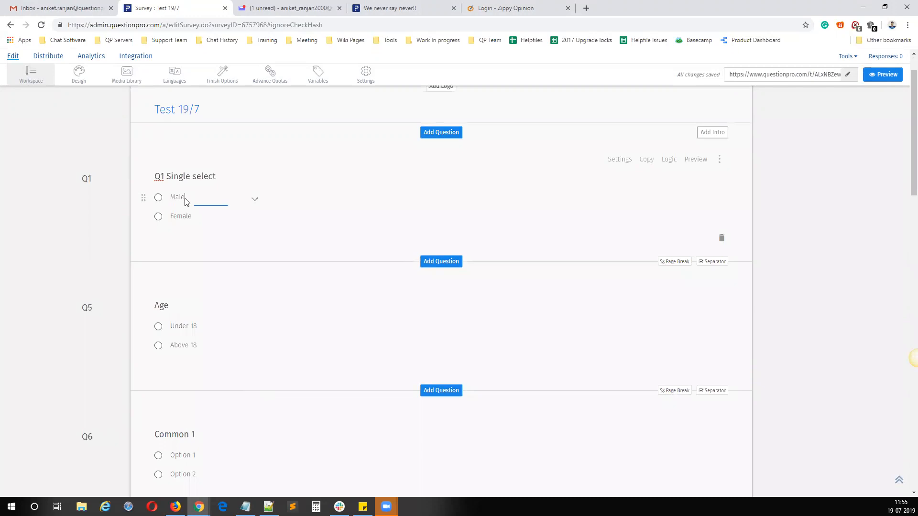
left_click(203, 362)
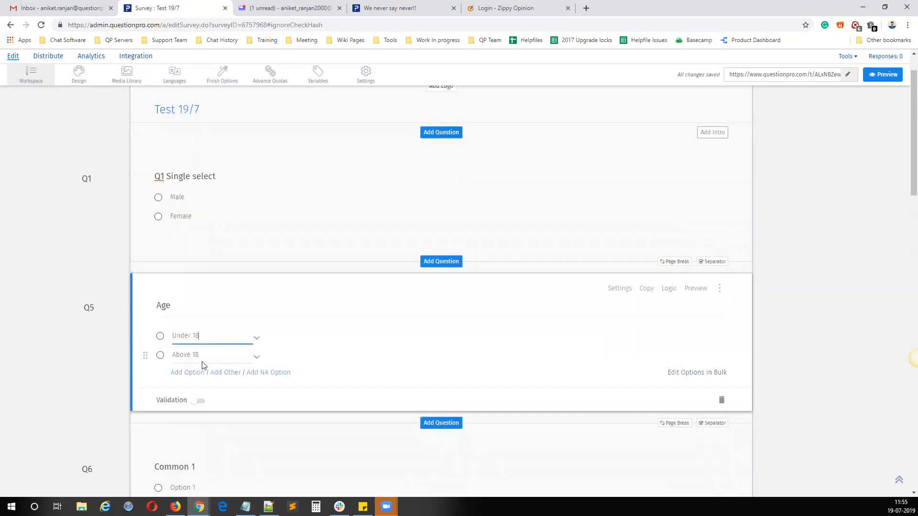
scroll(210, 364, "down", 12)
left_click(230, 281)
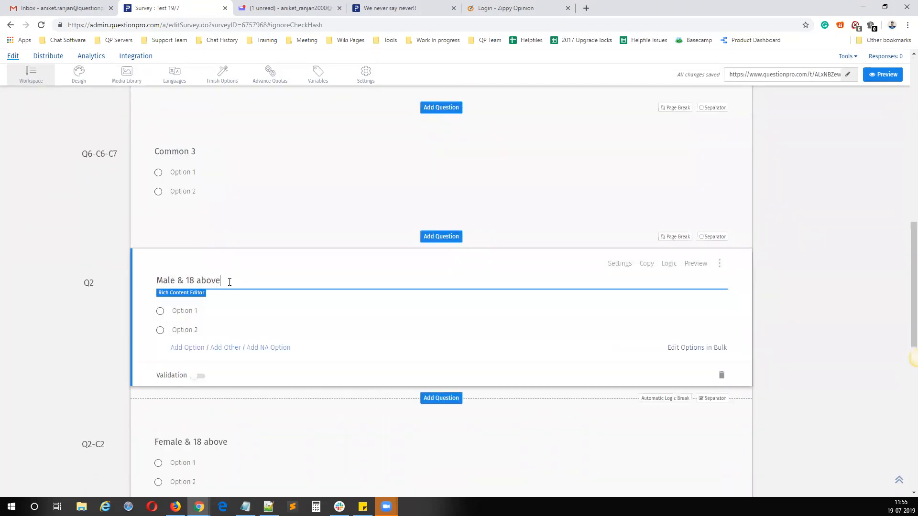
scroll(228, 370, "up", 15)
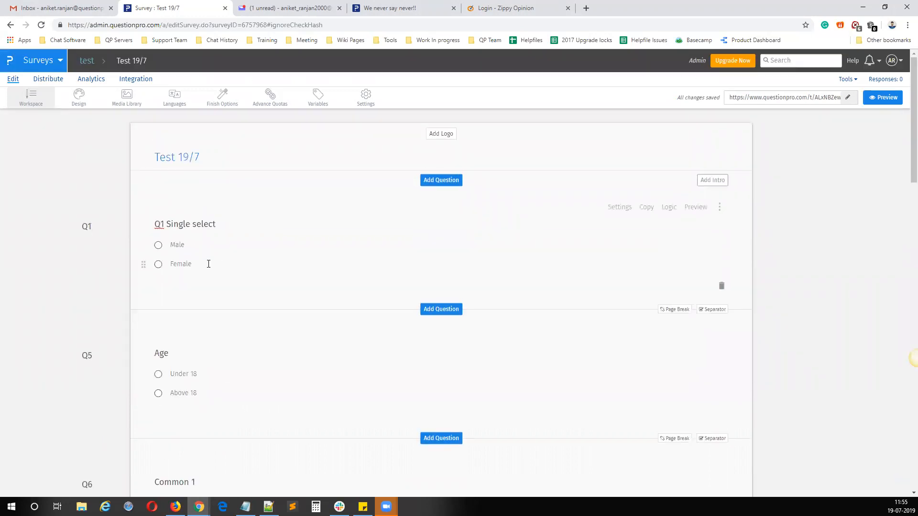
left_click(204, 274)
scroll(229, 389, "down", 15)
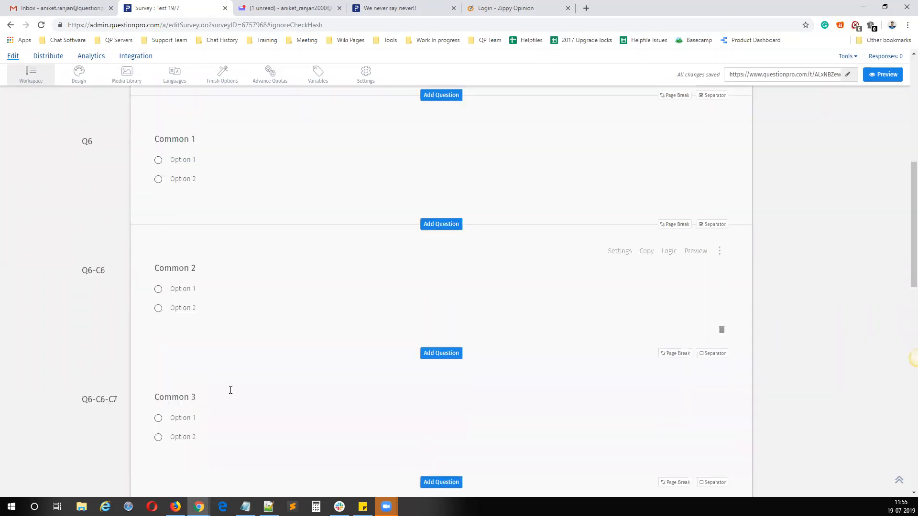
scroll(234, 252, "up", 3)
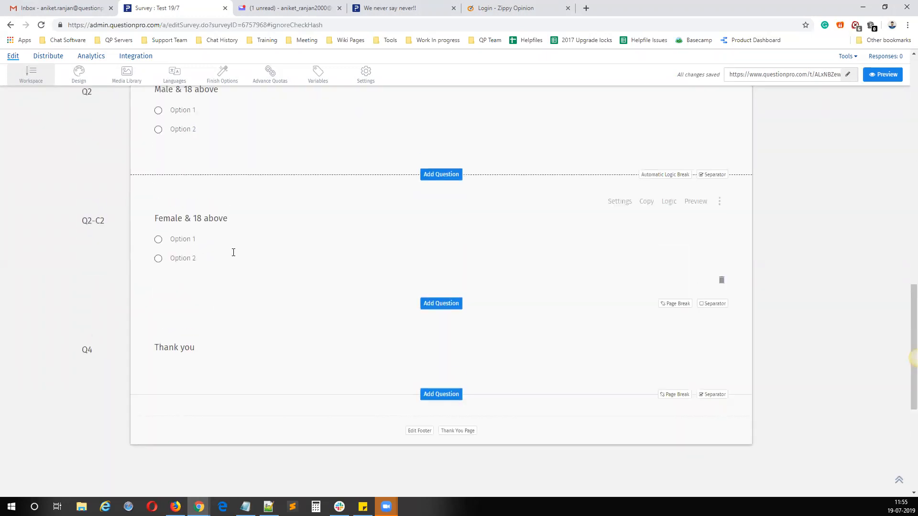
left_click(251, 223)
scroll(278, 302, "up", 12)
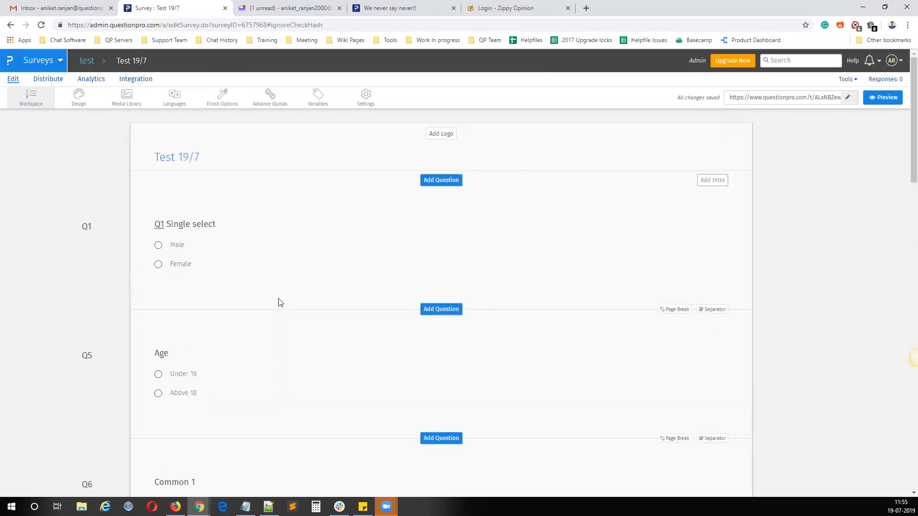
scroll(279, 302, "down", 12)
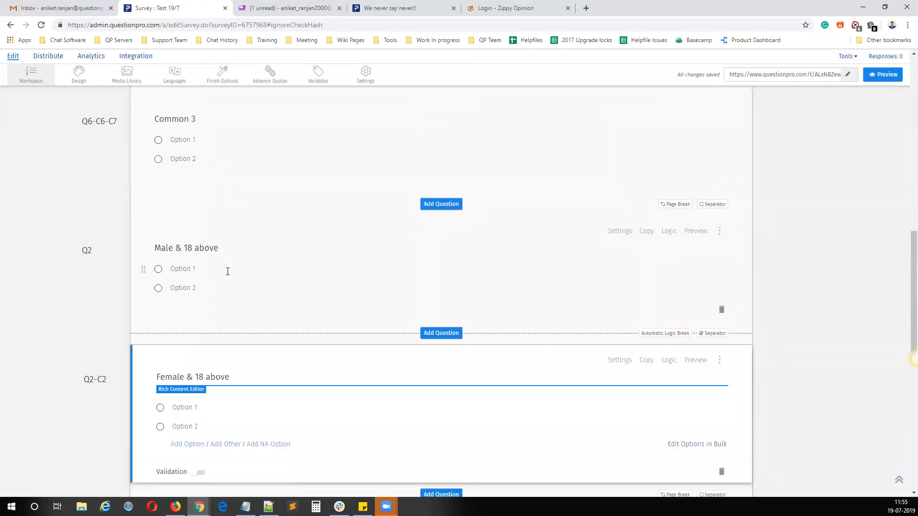
Step: Examine the order of the Common 3 and "Male & 18 above" questions to see where the delayed branch belongs
left_click(227, 271)
left_click(237, 246)
left_click_drag(236, 247, 154, 250)
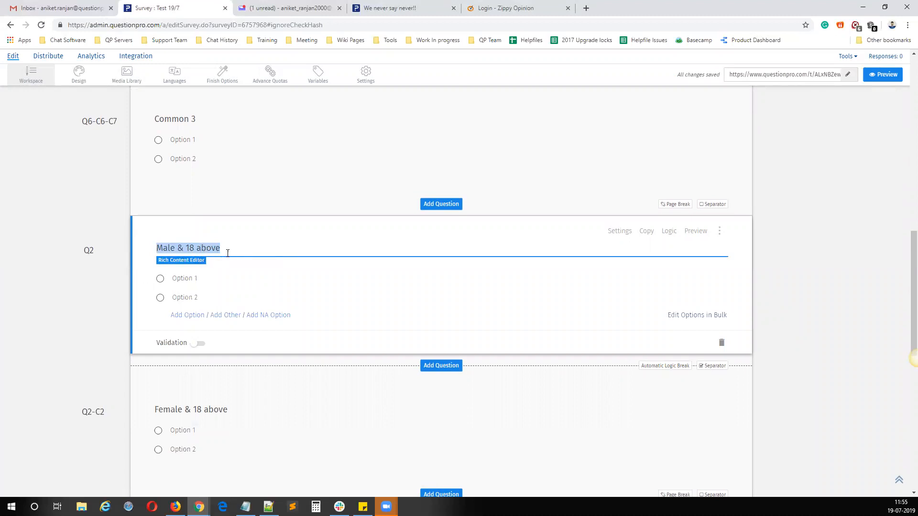
left_click(270, 250)
left_click(289, 158)
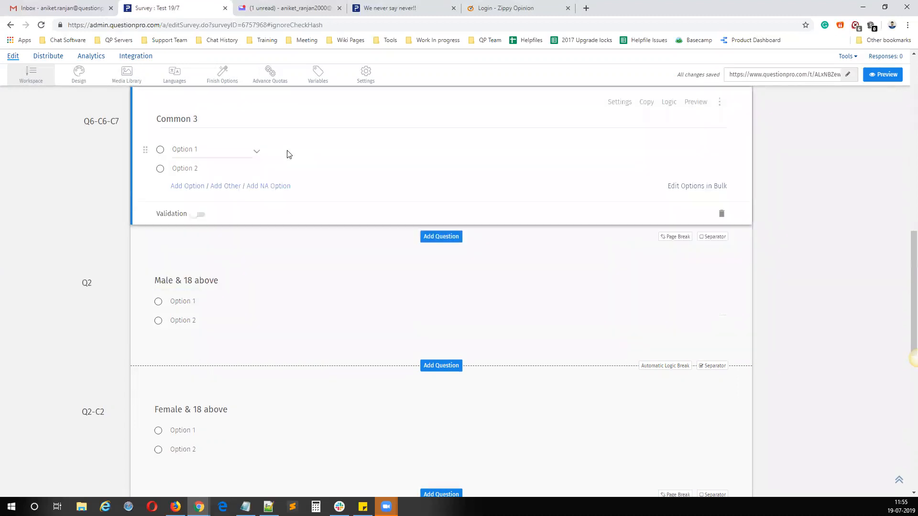
left_click(260, 282)
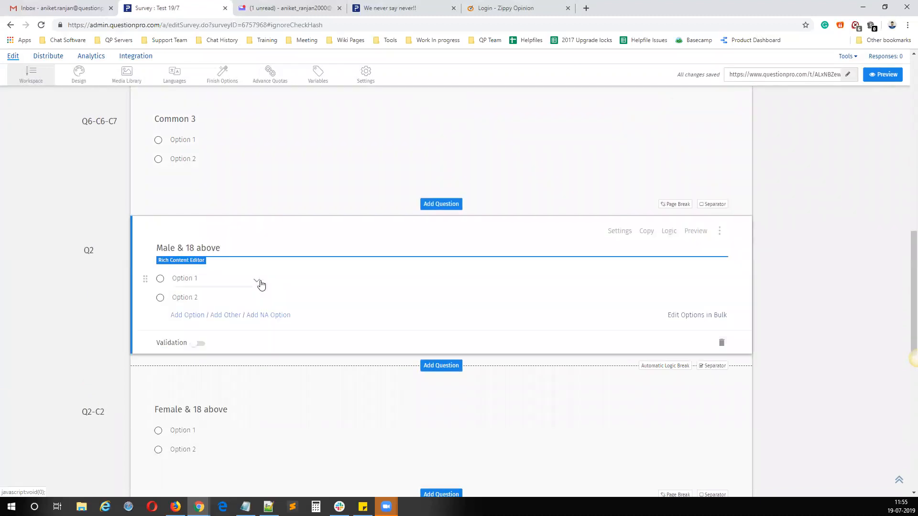
left_click(276, 170)
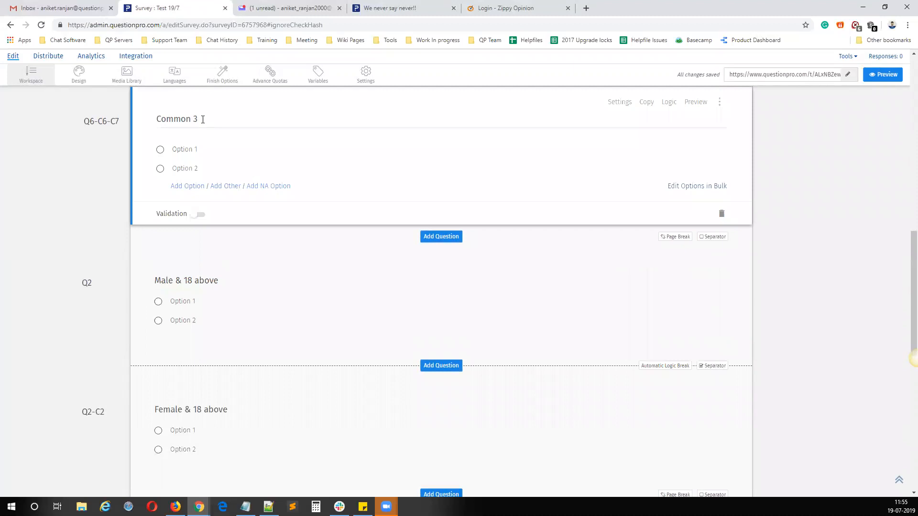
left_click(203, 119)
left_click(237, 281)
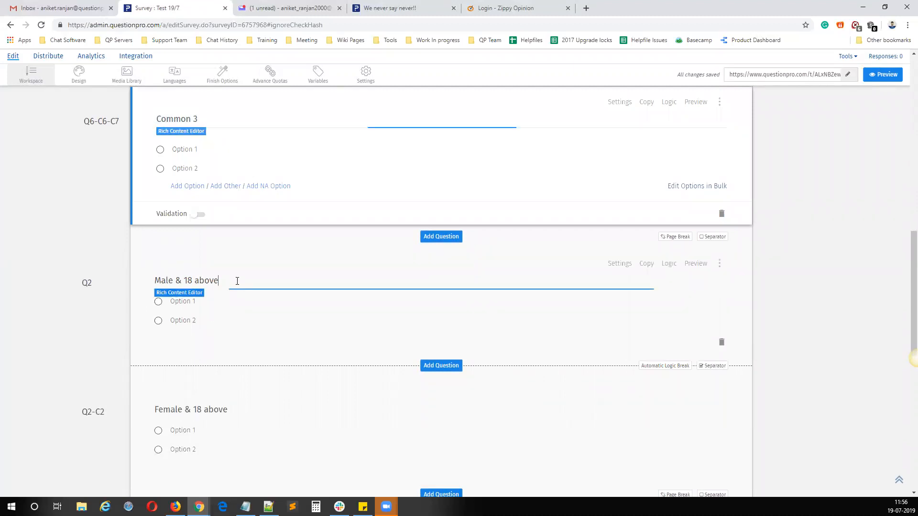
Step: Create a compound/delayed branching criterion named "Male" on Common 3, requiring Male to be selected in Q1 Single select
left_click(460, 143)
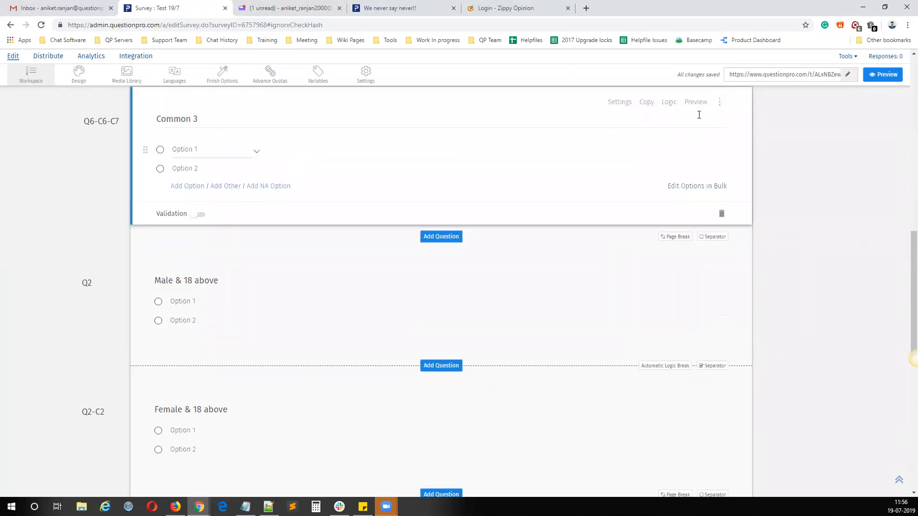
left_click(670, 102)
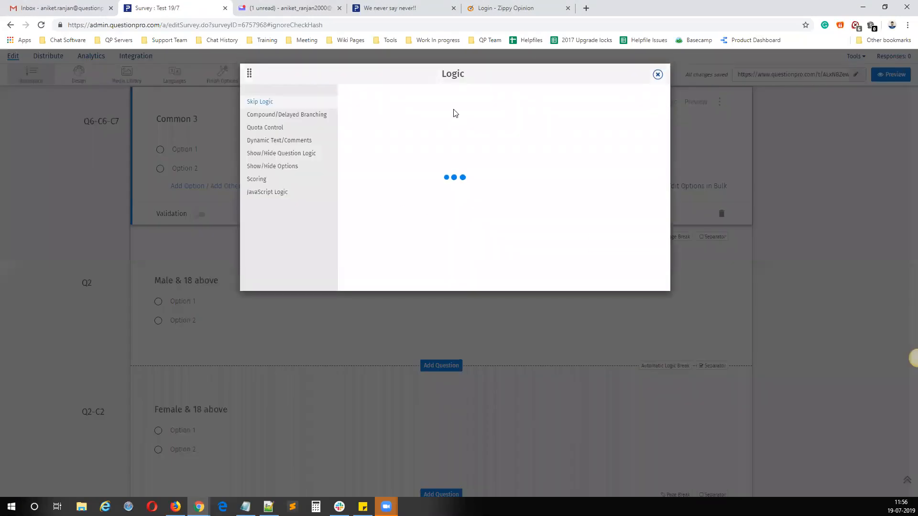
left_click(302, 117)
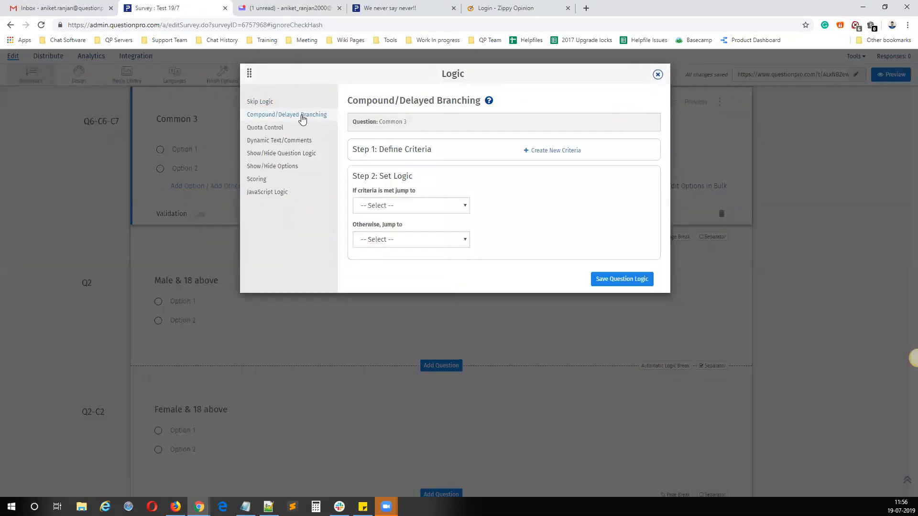
left_click(554, 151)
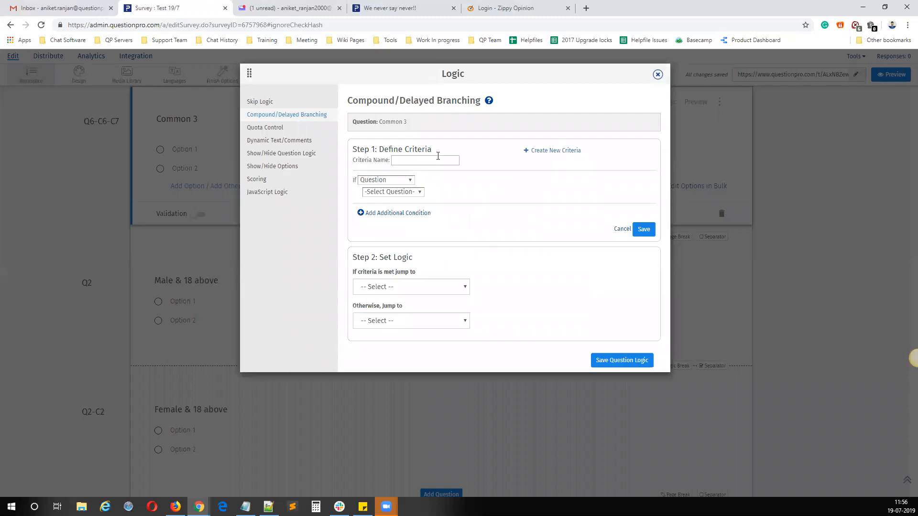
left_click(432, 160)
type("Male")
left_click(410, 193)
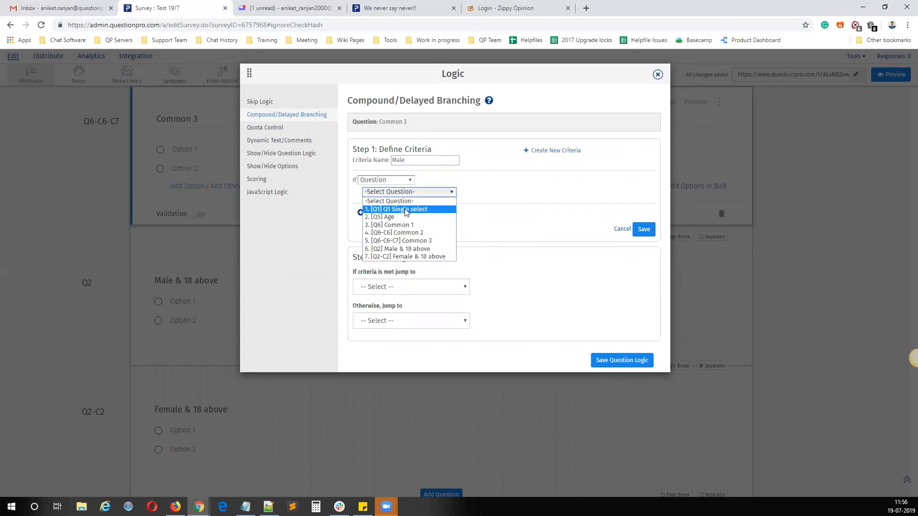
left_click(406, 210)
left_click(467, 192)
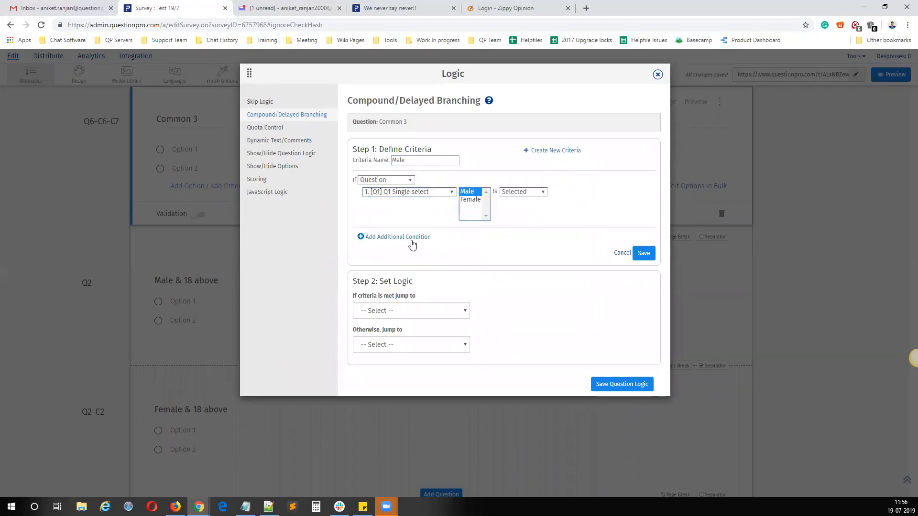
Step: Add an And condition requiring Above 18 to be selected in the Age question, and save the criterion
left_click(410, 242)
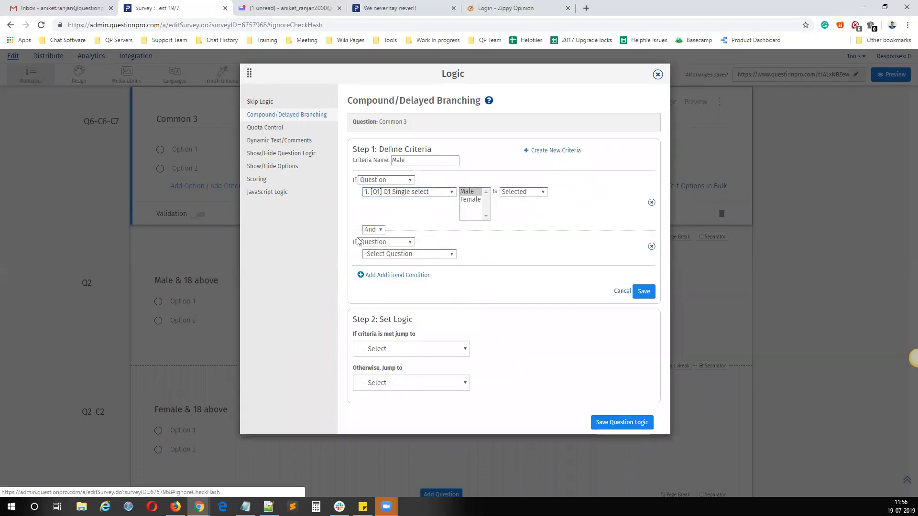
left_click(403, 254)
left_click(401, 279)
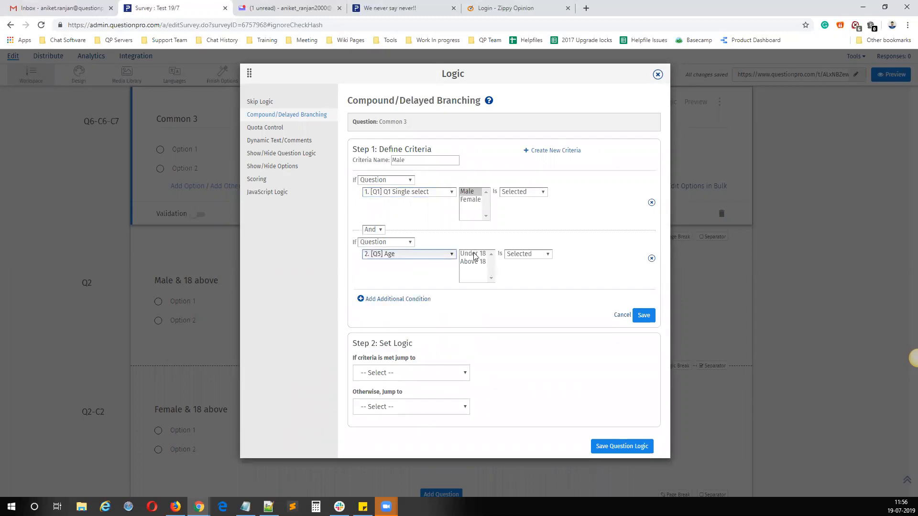
left_click(472, 262)
left_click(644, 317)
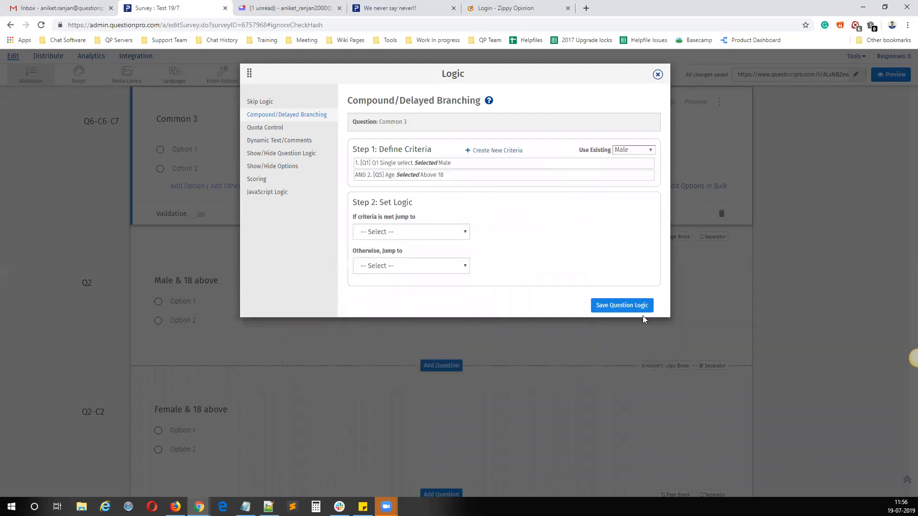
Step: Set the branch to jump to "Male & 18 above" if met, otherwise to "Thank you", then save the question logic and close it
left_click(424, 234)
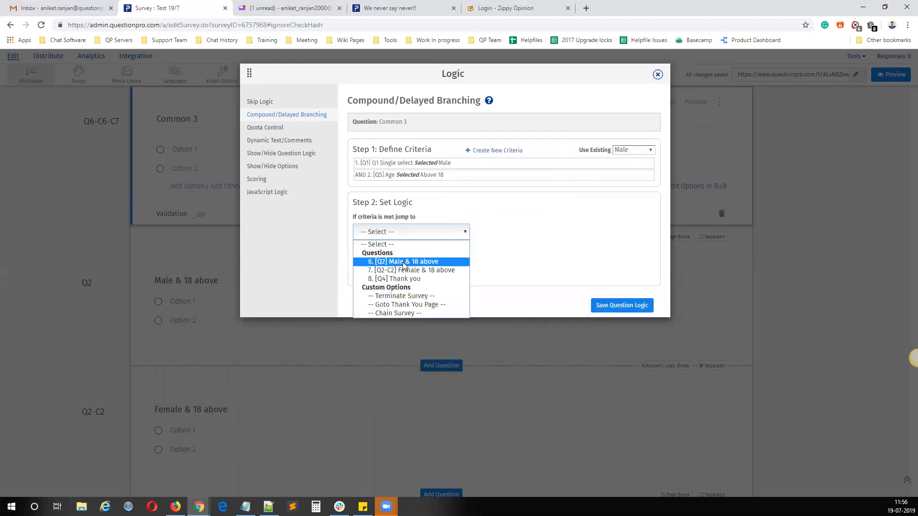
left_click(407, 262)
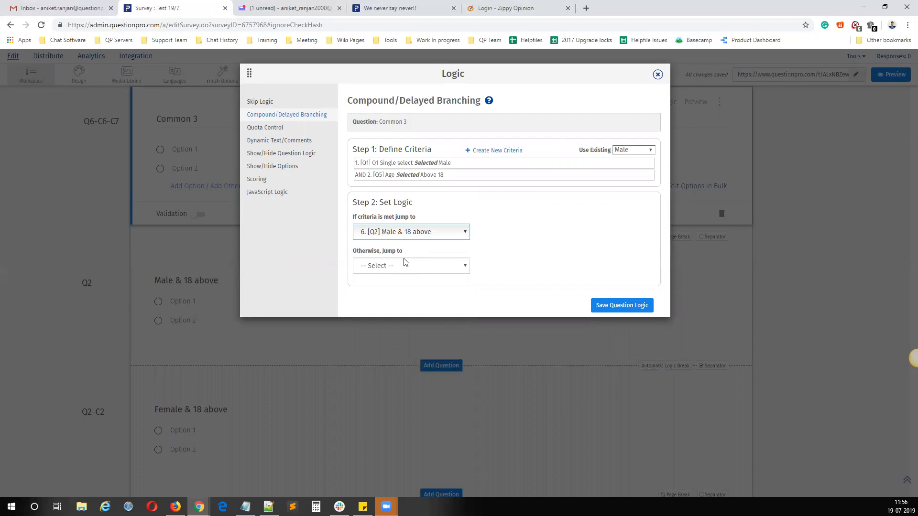
left_click(400, 265)
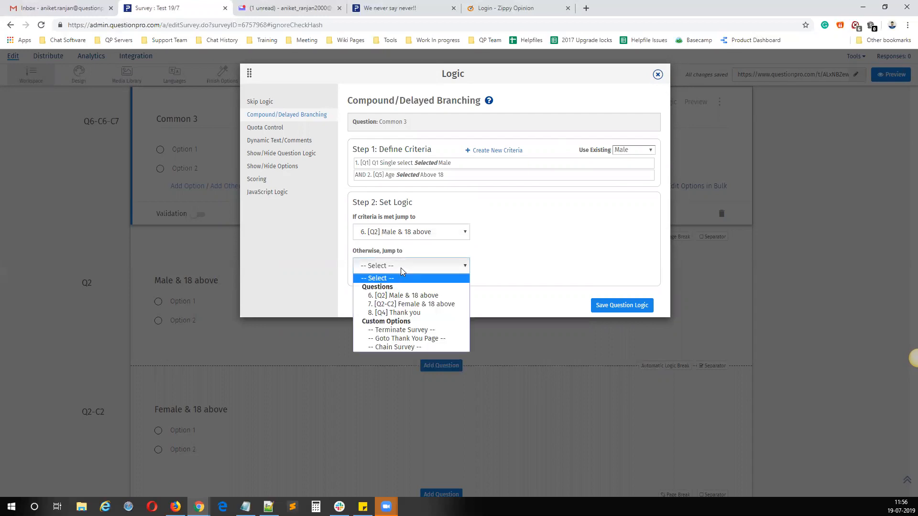
left_click(395, 314)
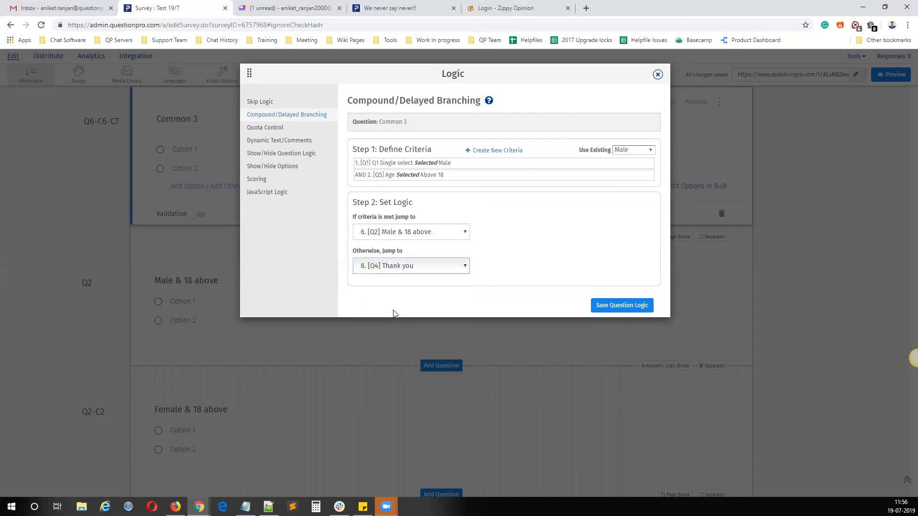
left_click(615, 308)
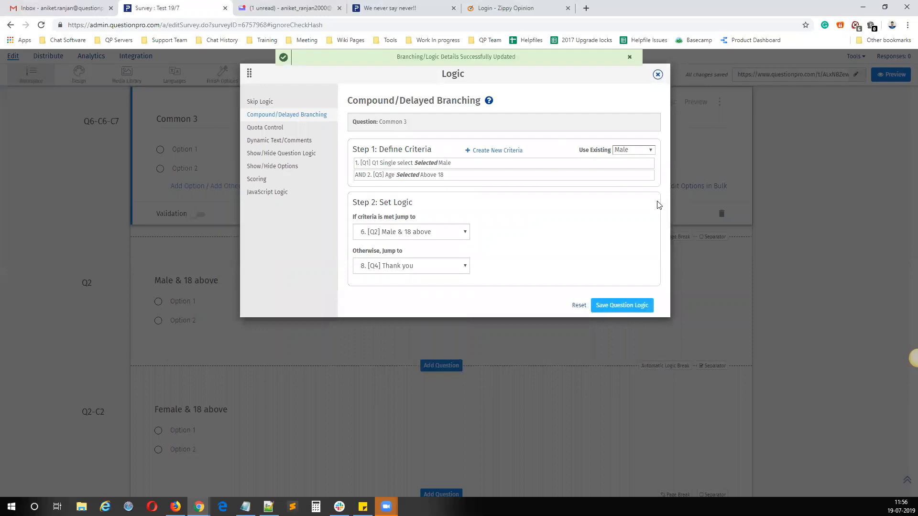
left_click(658, 74)
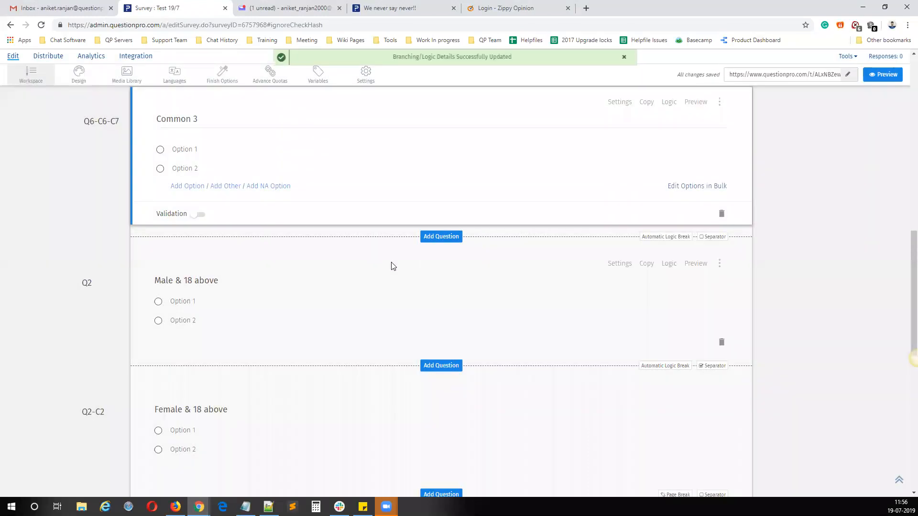
Step: Review the survey flow from Q1 through the common questions and inspect the compound branching saved on Common 3
scroll(369, 266, "up", 13)
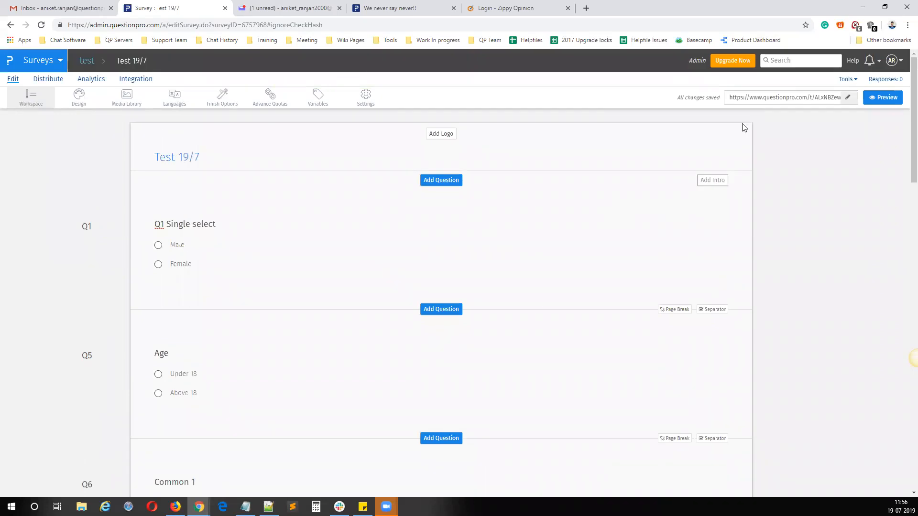
scroll(409, 255, "down", 2)
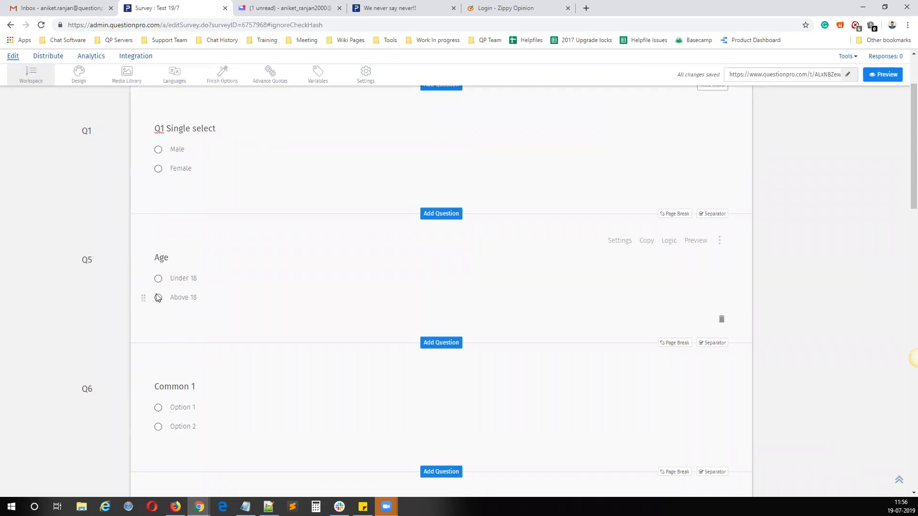
scroll(154, 300, "down", 3)
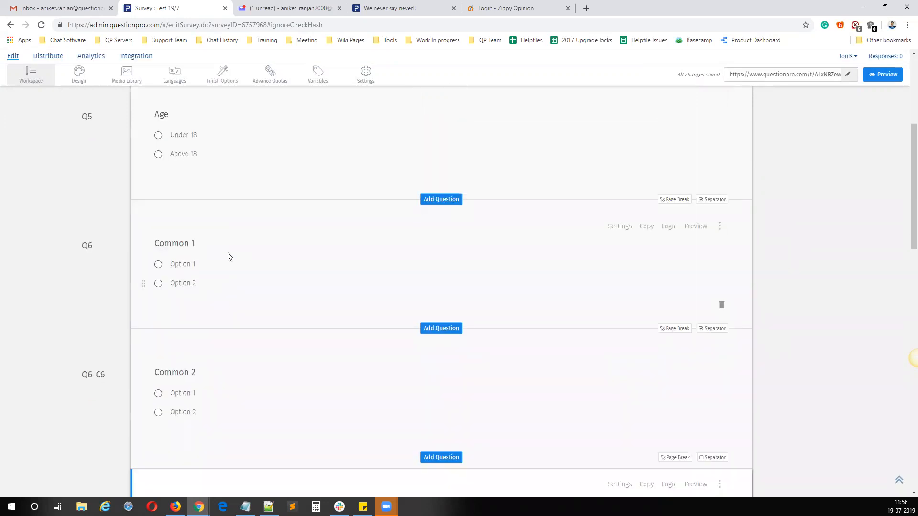
left_click(229, 256)
scroll(231, 256, "down", 4)
left_click(263, 240)
scroll(265, 234, "down", 2)
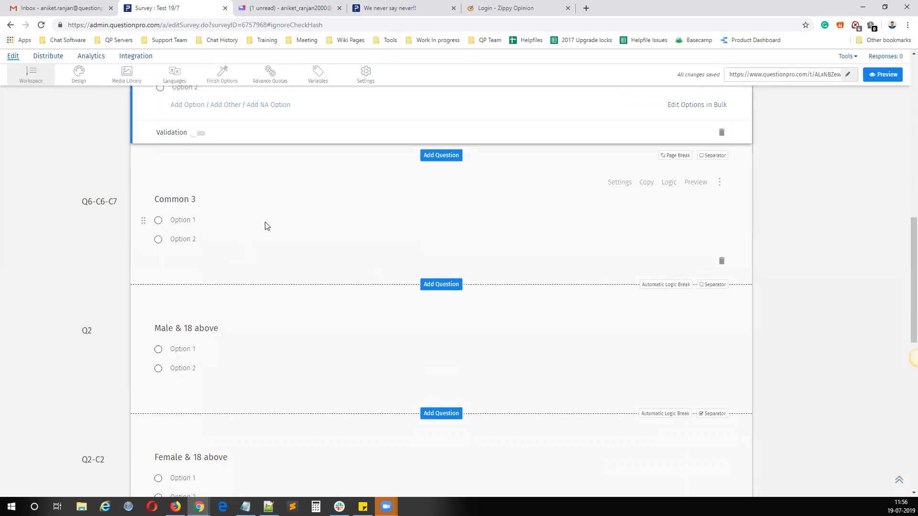
left_click(264, 225)
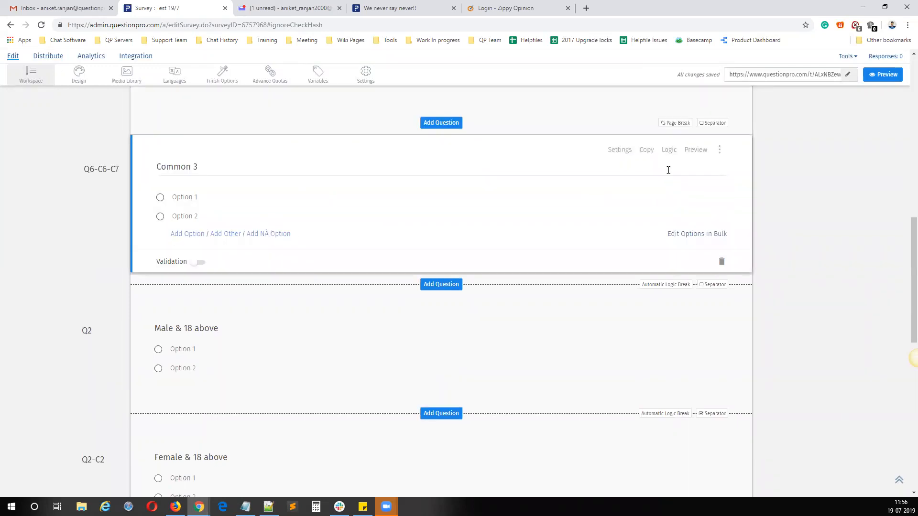
left_click_drag(250, 165, 132, 165)
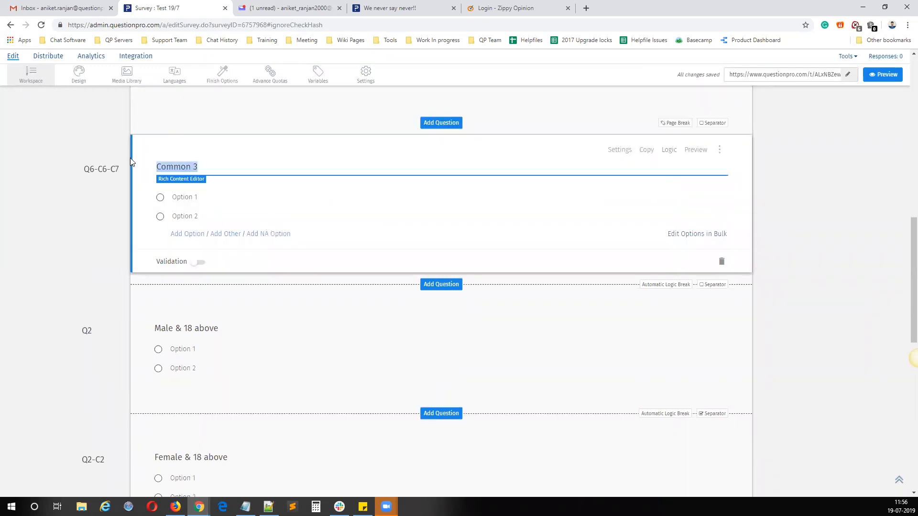
left_click(669, 150)
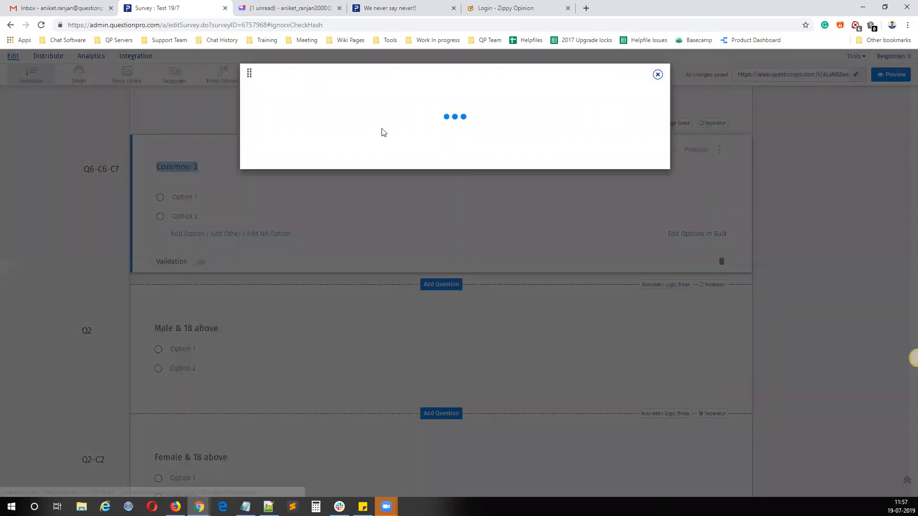
Step: Close the Common 3 logic and trace the survey path from Q1 through the common questions to "Male & 18 above" and "Thank you"
left_click(657, 75)
left_click(208, 168)
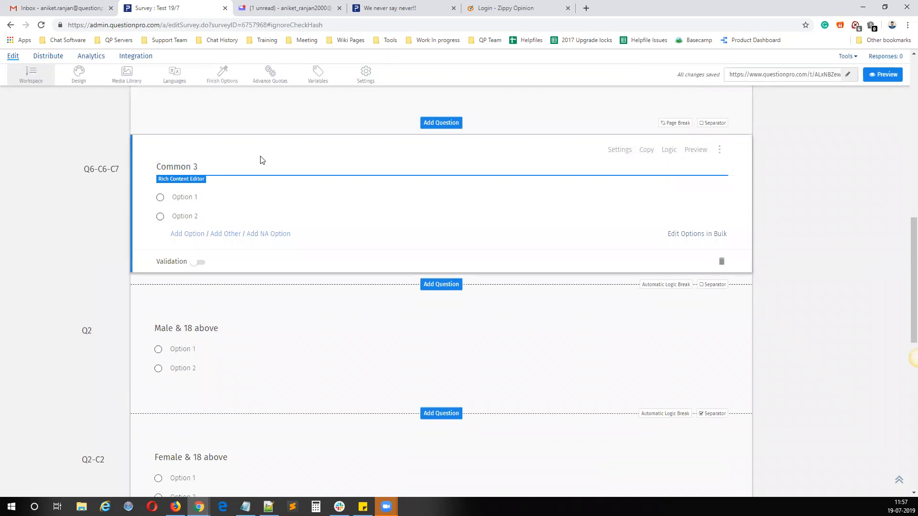
scroll(247, 158, "up", 15)
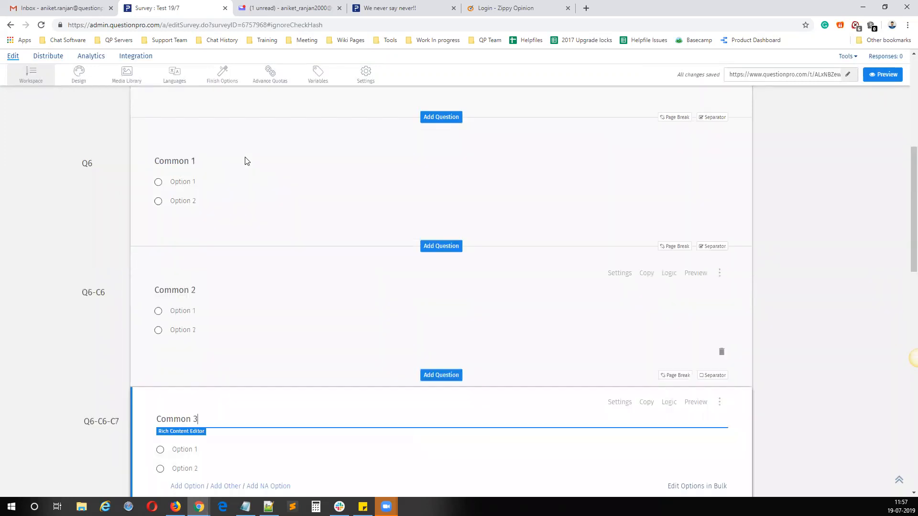
left_click(202, 246)
scroll(200, 251, "down", 5)
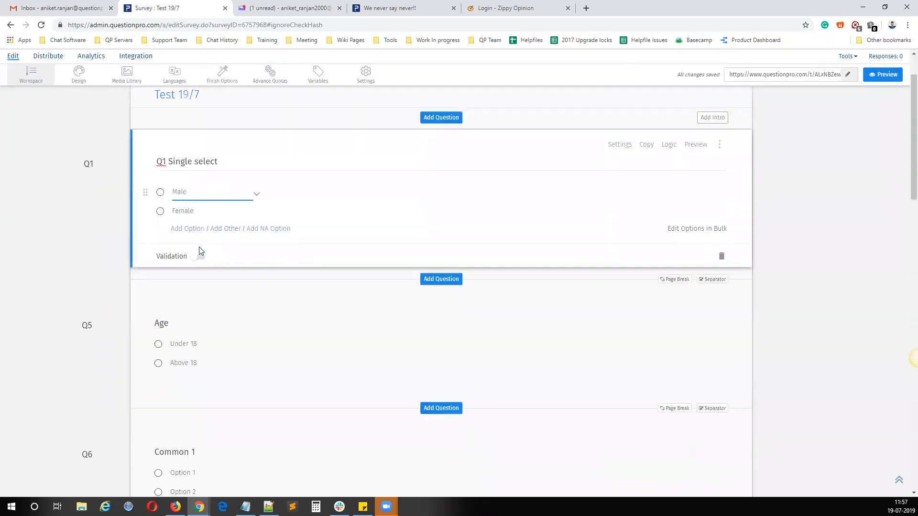
left_click(212, 140)
scroll(349, 260, "down", 8)
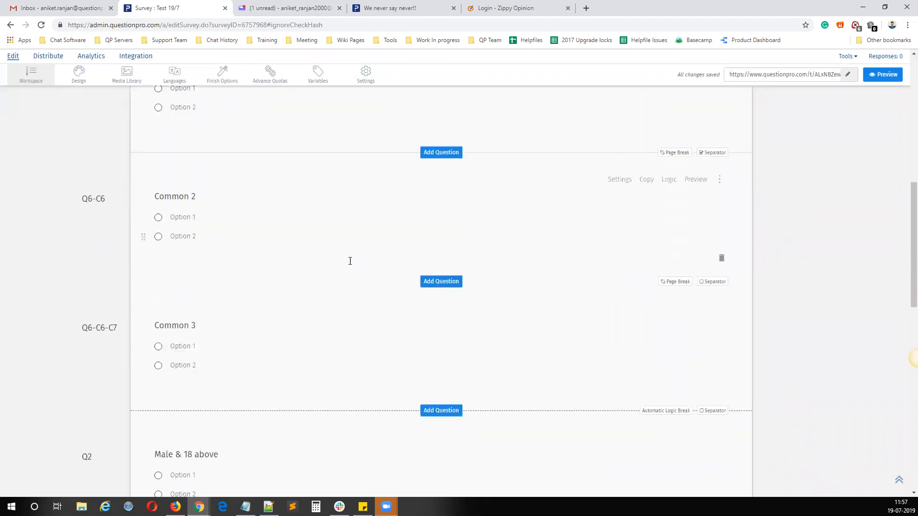
mouse_move(286, 291)
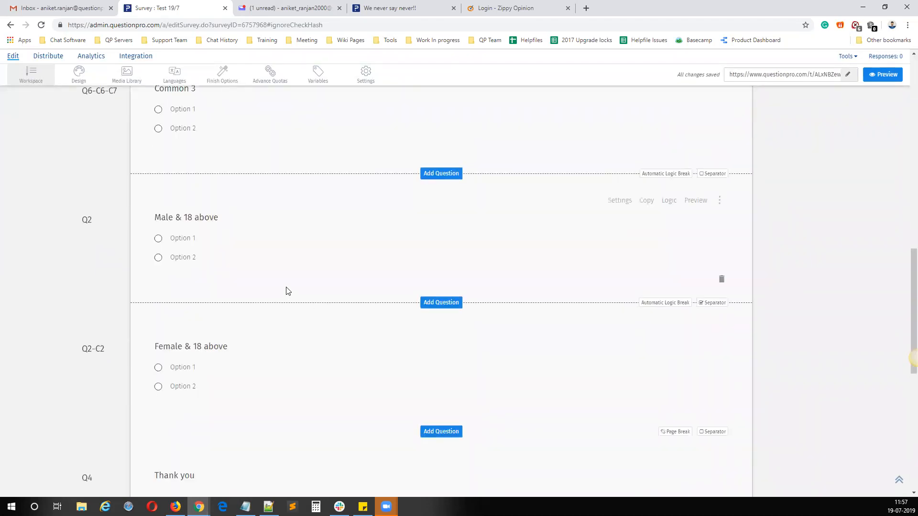
scroll(287, 291, "down", 2)
scroll(296, 191, "up", 2)
left_click(267, 233)
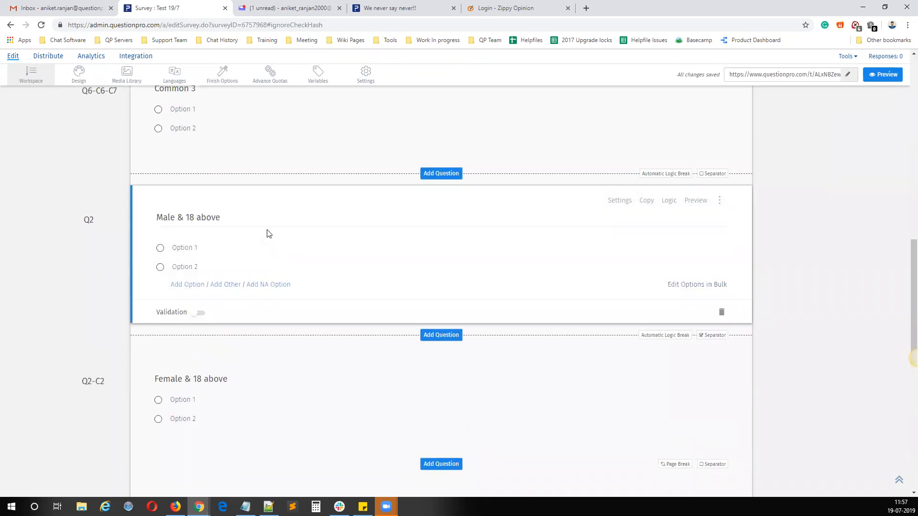
scroll(358, 236, "down", 4)
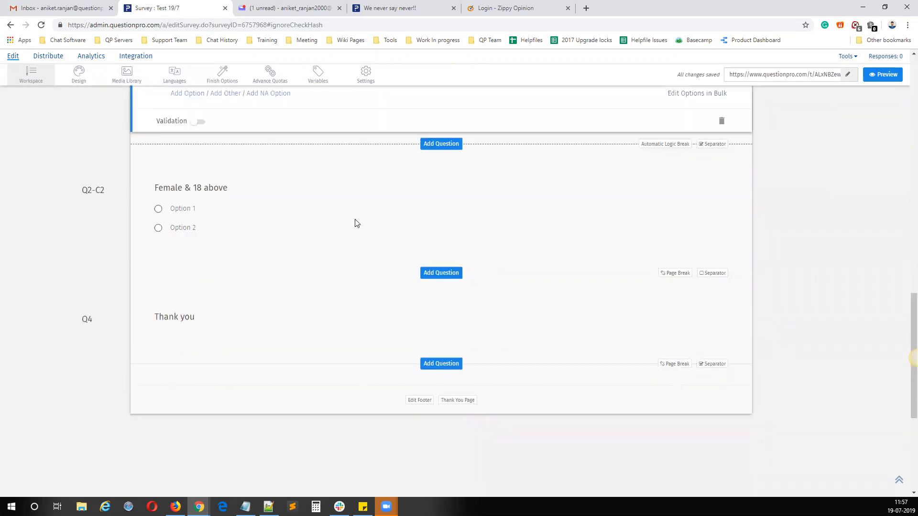
left_click(247, 330)
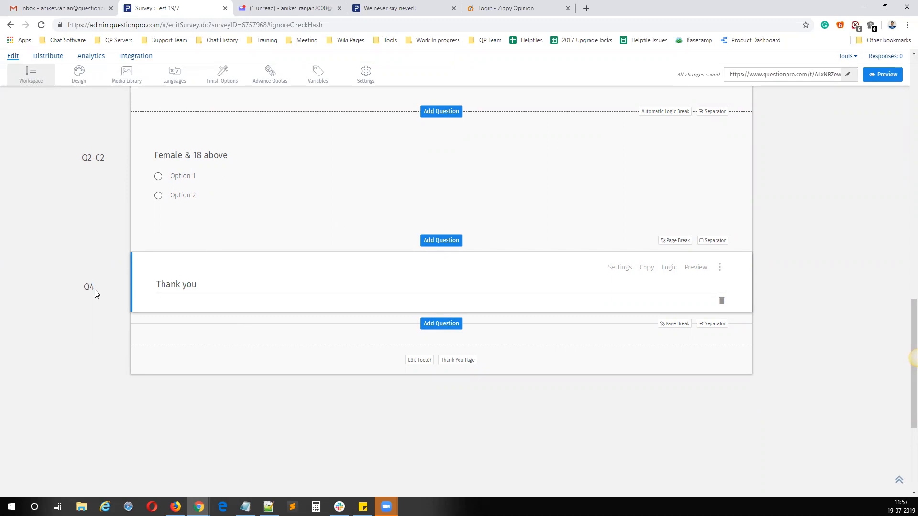
Step: Examine how a female respondent above 18 would move from Q1 and Age towards the "Female & 18 above" question
scroll(536, 225, "up", 20)
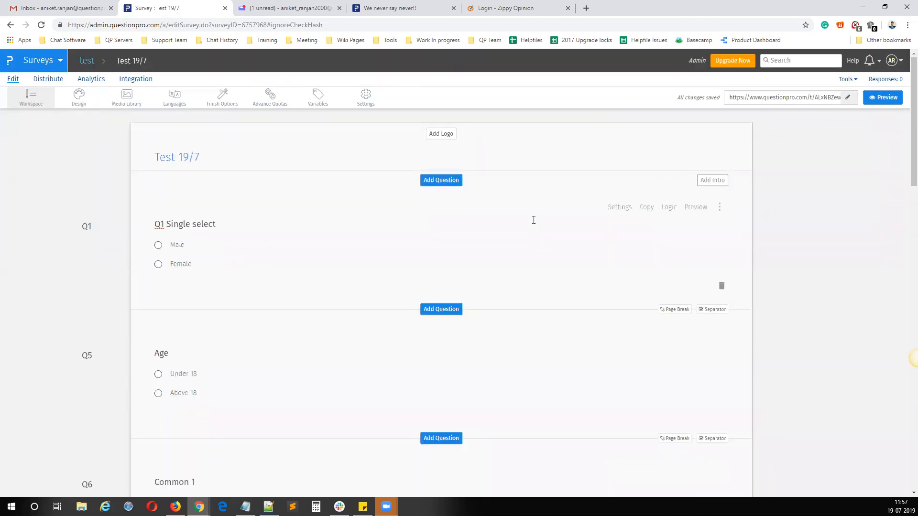
scroll(533, 221, "down", 12)
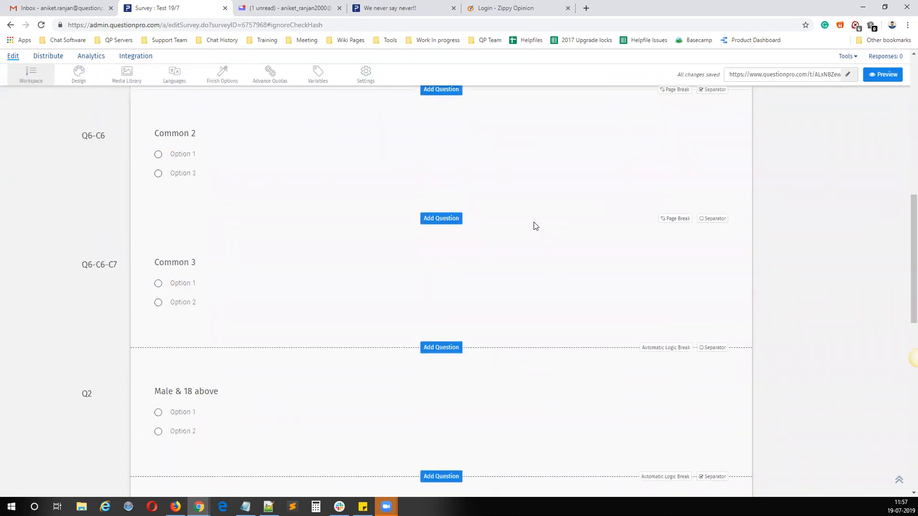
scroll(536, 224, "down", 4)
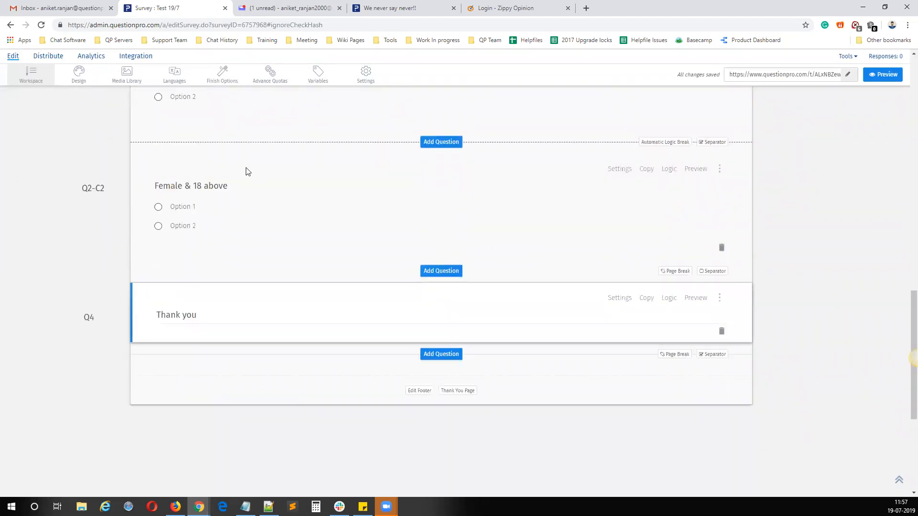
left_click(228, 186)
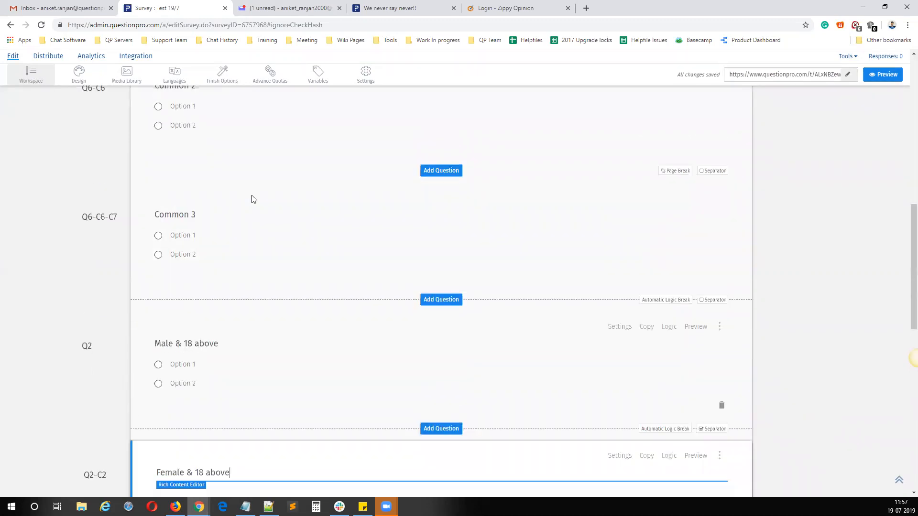
scroll(249, 199, "up", 10)
left_click(204, 270)
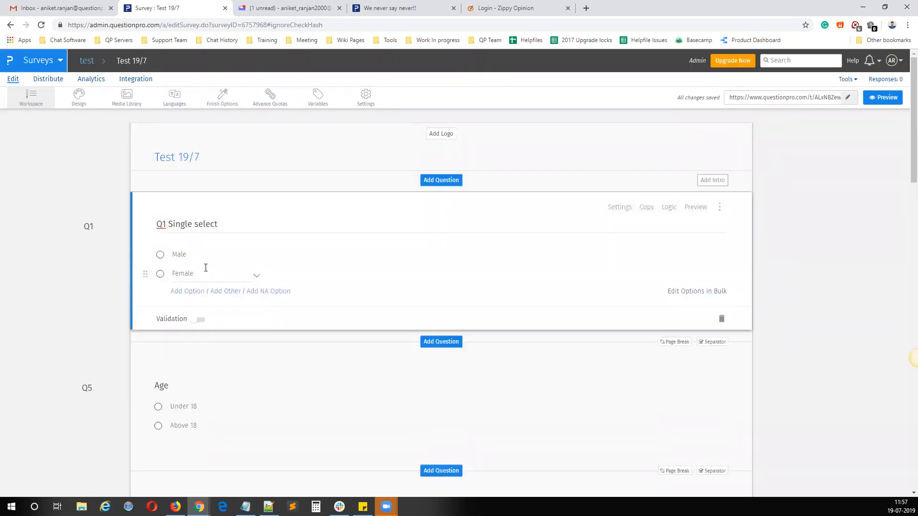
scroll(205, 268, "down", 6)
left_click(206, 133)
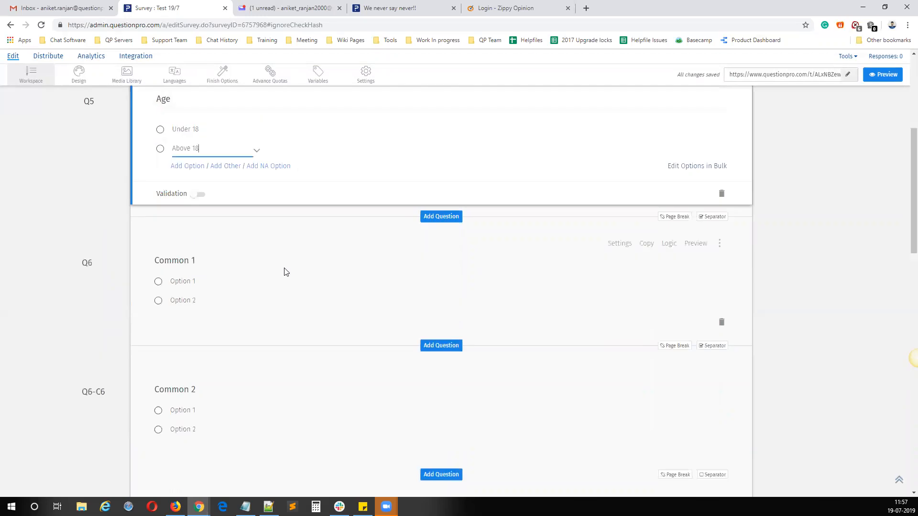
Step: Change the otherwise destination of Common 3's compound branching to "Female & 18 above" and save the question logic
scroll(285, 270, "down", 7)
left_click(308, 210)
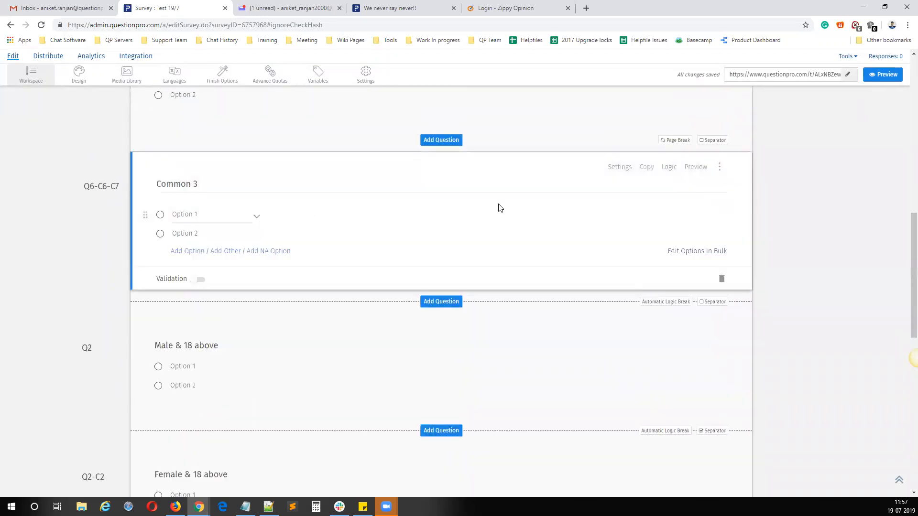
left_click(668, 168)
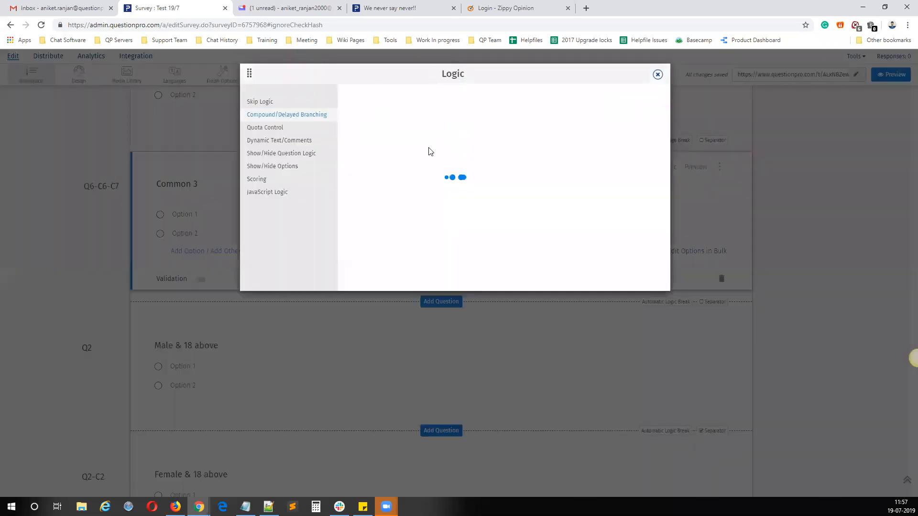
mouse_move(414, 163)
left_mouse_down()
mouse_move(452, 185)
mouse_move(416, 175)
left_mouse_up()
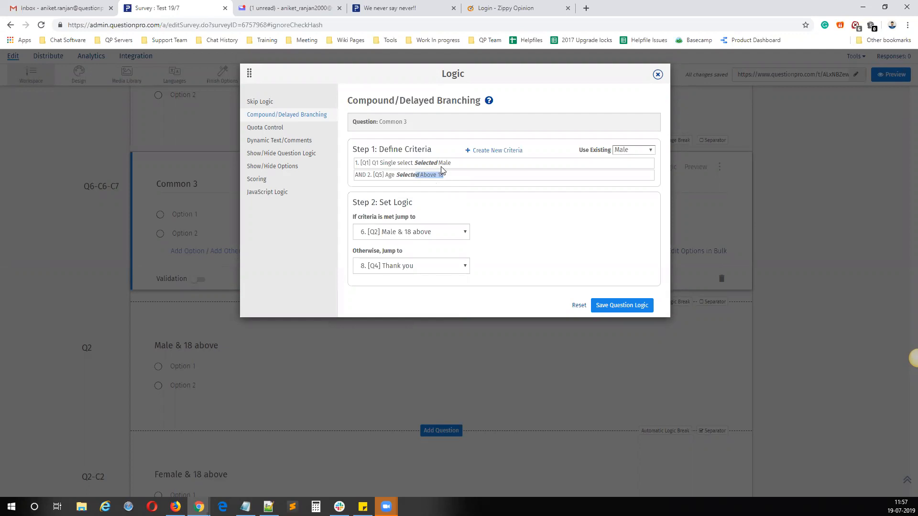
left_click_drag(444, 163, 463, 206)
left_click_drag(349, 253, 423, 250)
left_click(412, 270)
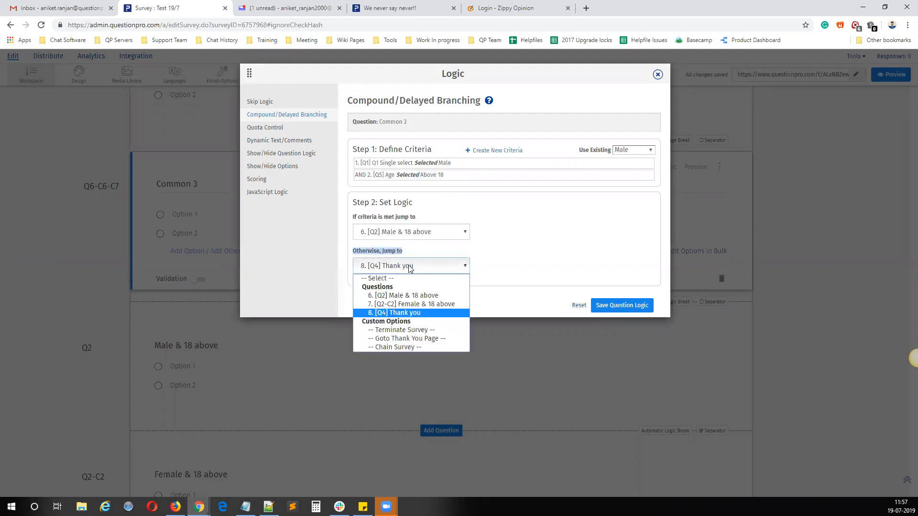
left_click(407, 305)
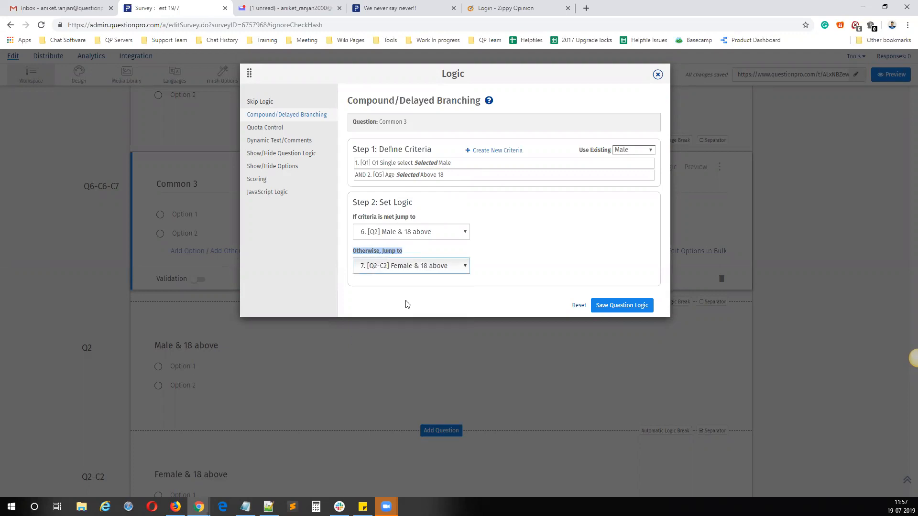
left_click(423, 258)
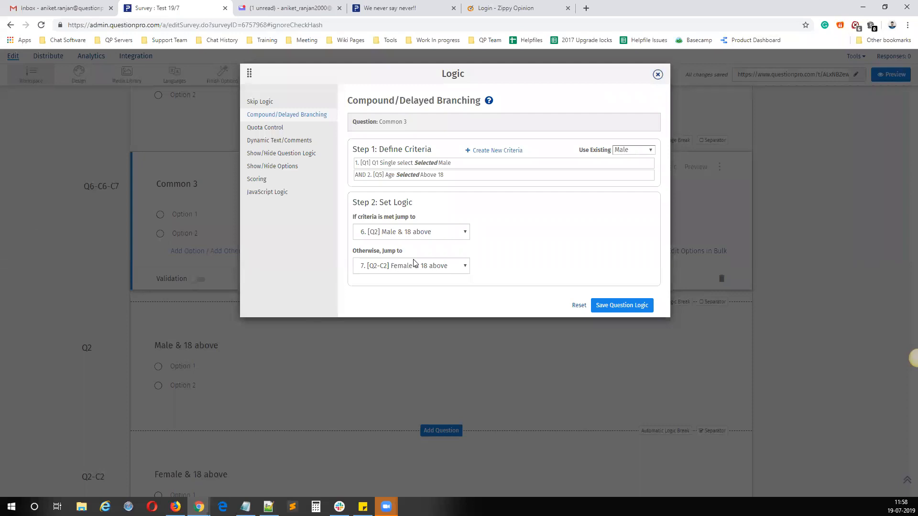
left_click(620, 306)
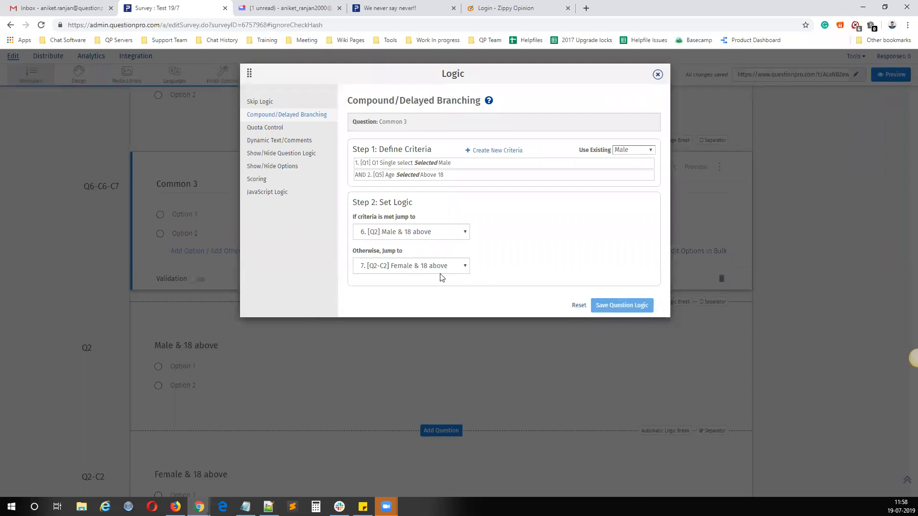
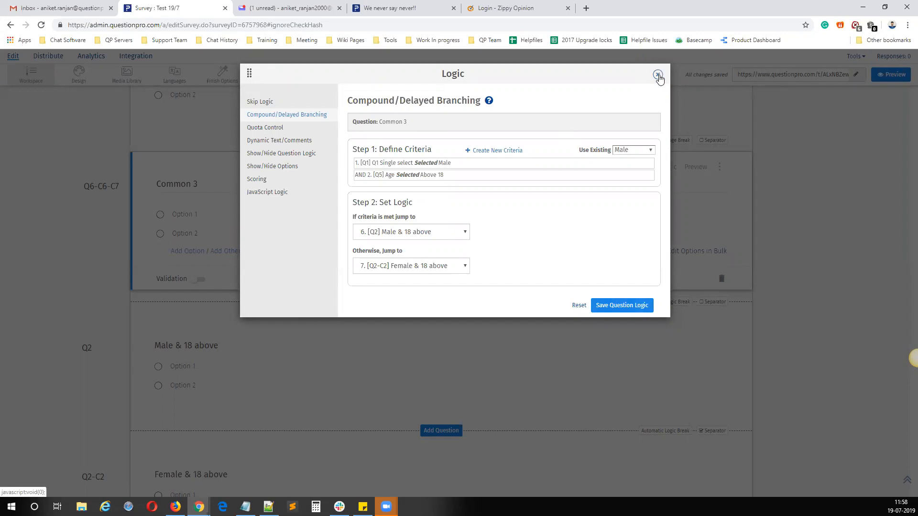
Step: Review the question order around Common 3 and examine its compound branching criteria and both jump destinations
left_click(658, 76)
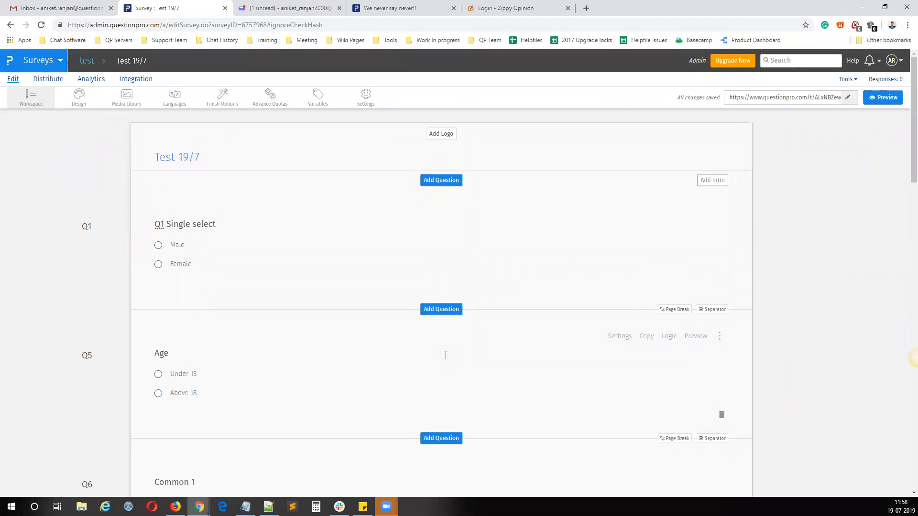
scroll(440, 352, "down", 20)
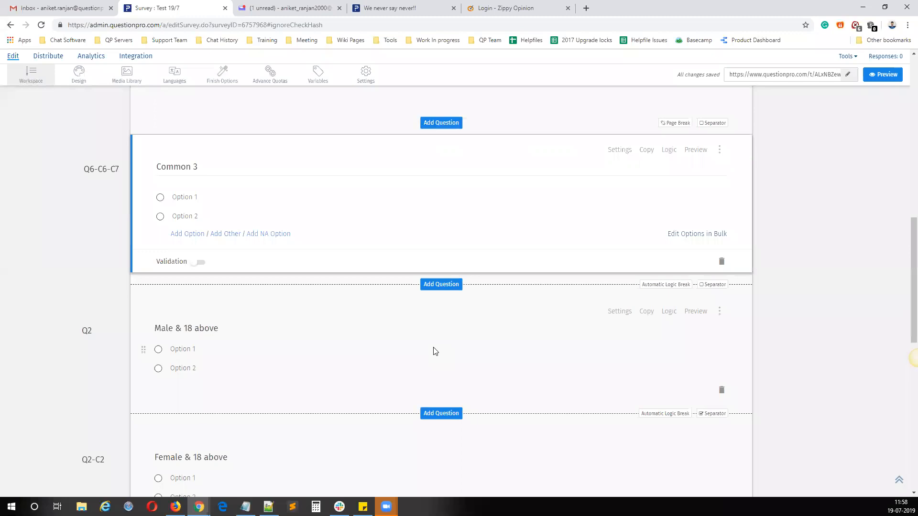
scroll(550, 330, "up", 4)
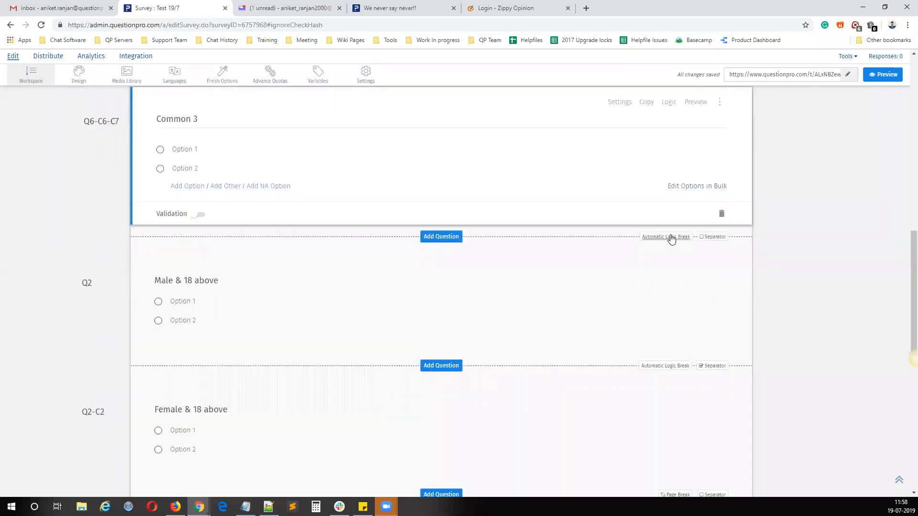
scroll(650, 239, "up", 2)
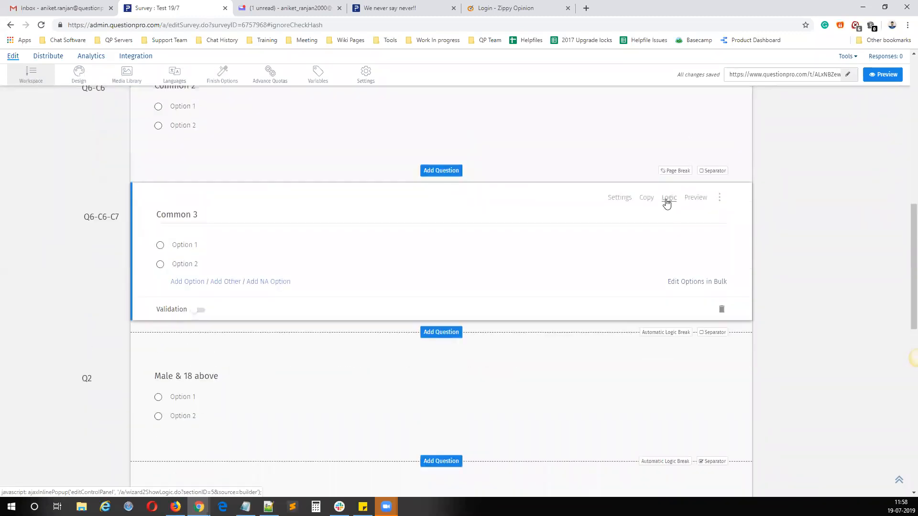
left_click(668, 198)
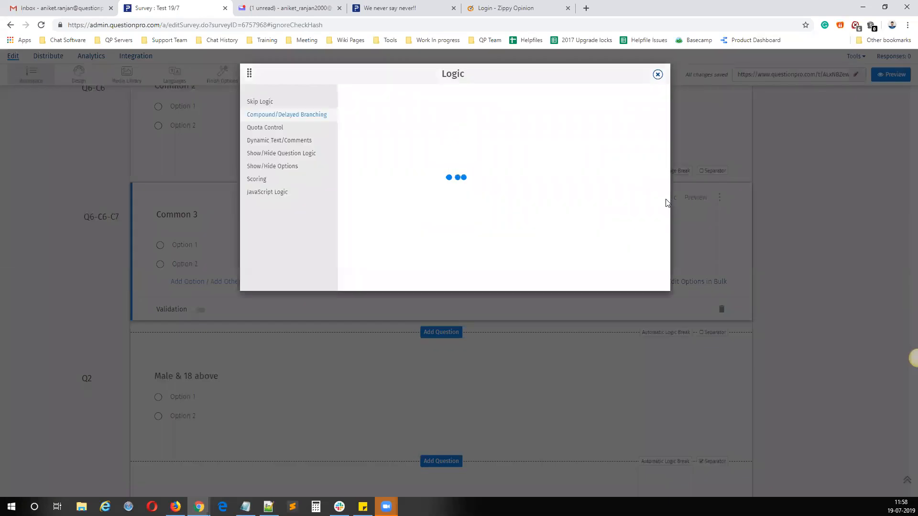
left_click_drag(401, 163, 455, 164)
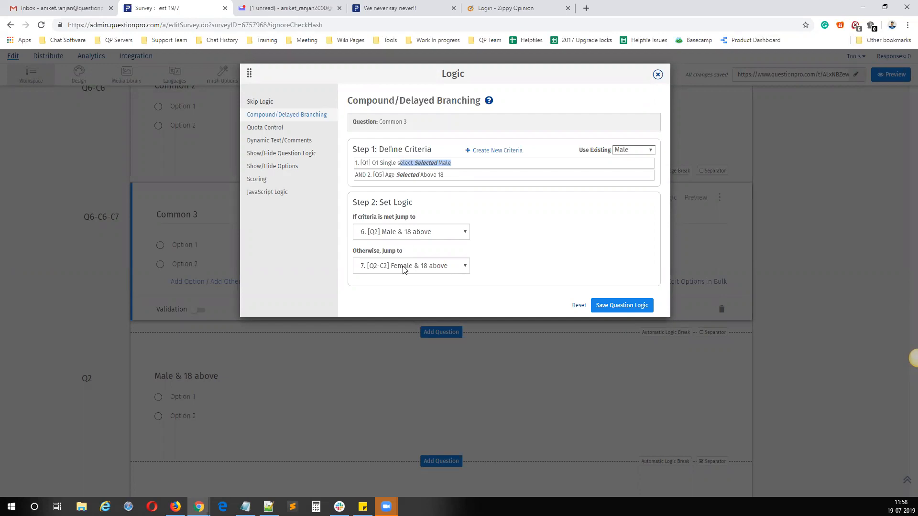
left_click_drag(406, 251, 352, 249)
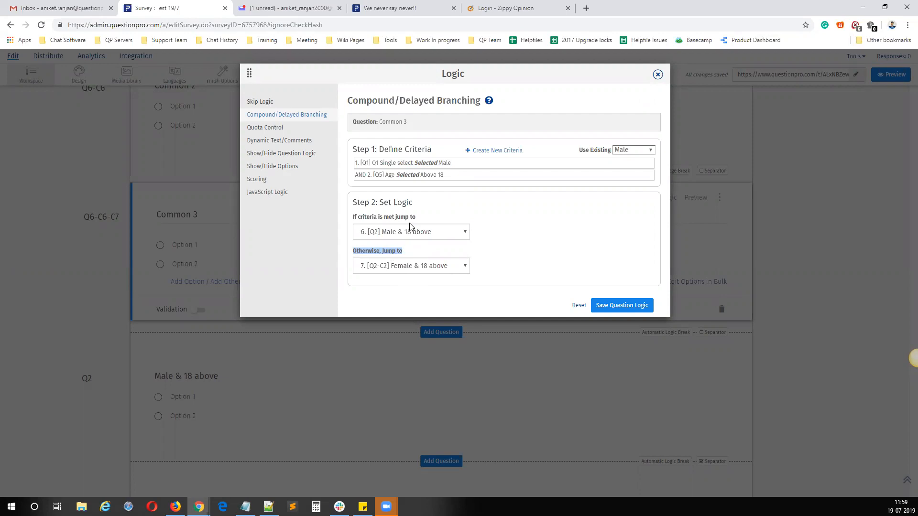
triple_click(432, 209)
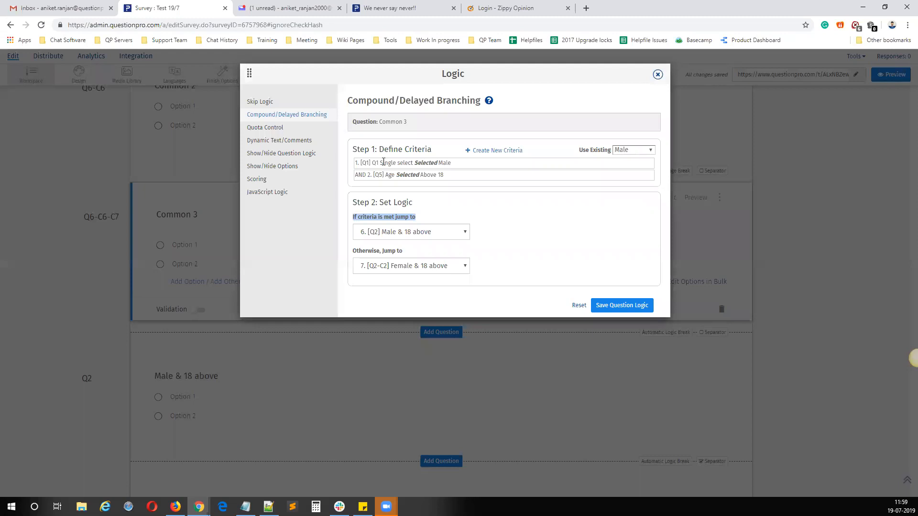
Step: Switch to Notepad and list the respondent groups "male A 18", "female A 18", "male B 18" and "female B 18"
mouse_move(245, 507)
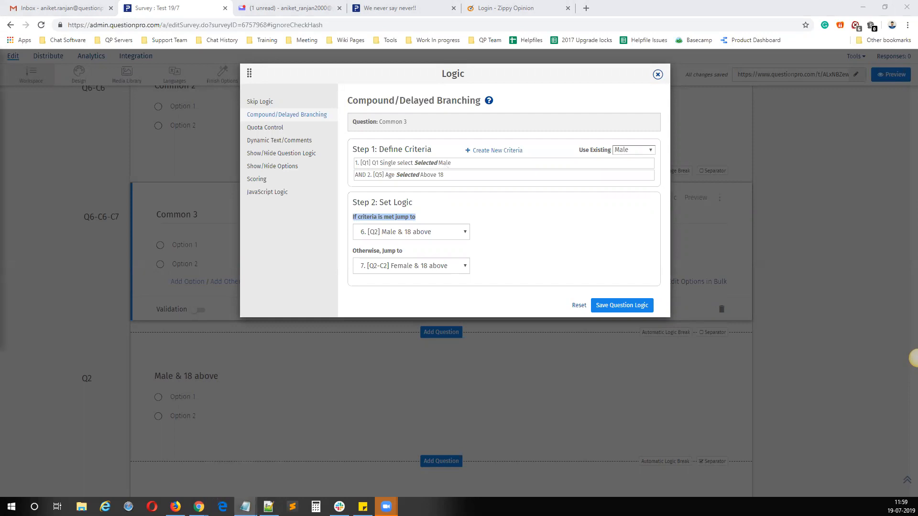
left_click_drag(0, 59, 623, 276)
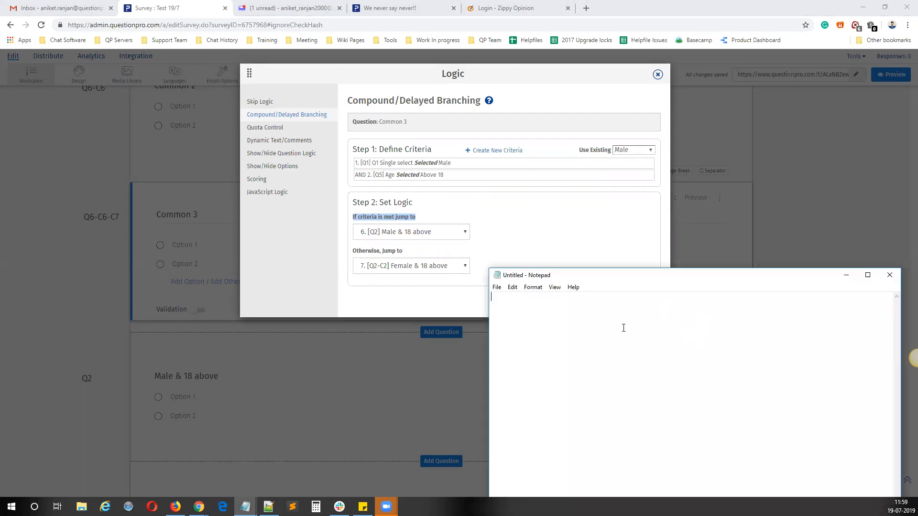
type("male A 18")
key("Return")
type("female A 18")
key("Return")
type("male B 18 female")
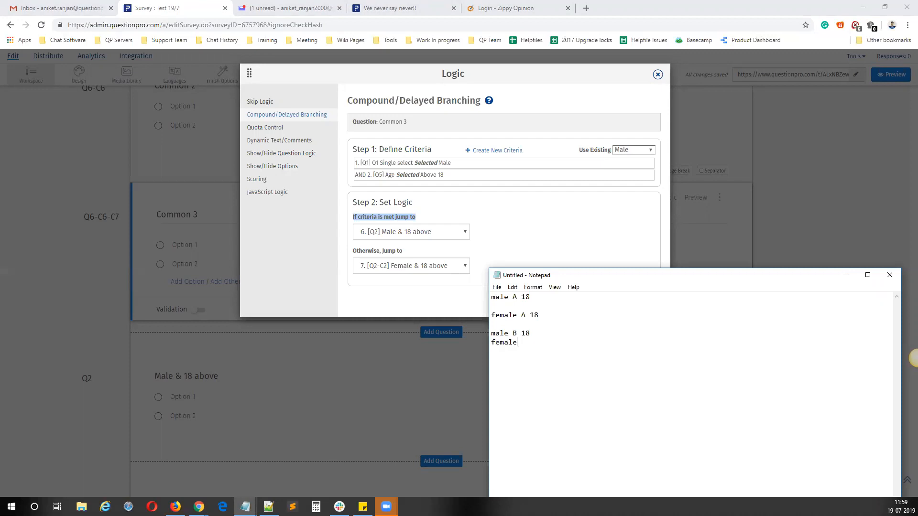
type(" B 18")
Step: Compare Common 3's branching criteria with the Notepad list to see which groups meet them and which follow the otherwise jump
left_click_drag(459, 176, 353, 166)
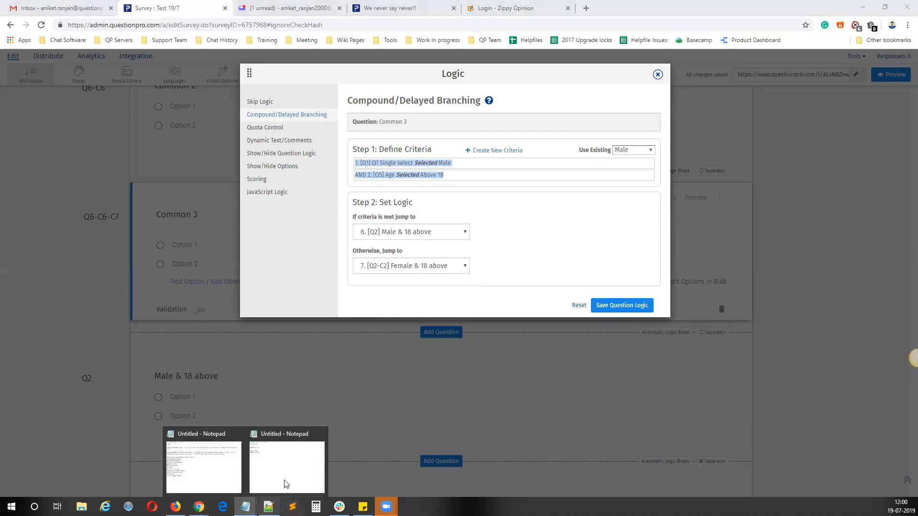
left_click(285, 484)
left_click_drag(531, 297, 490, 297)
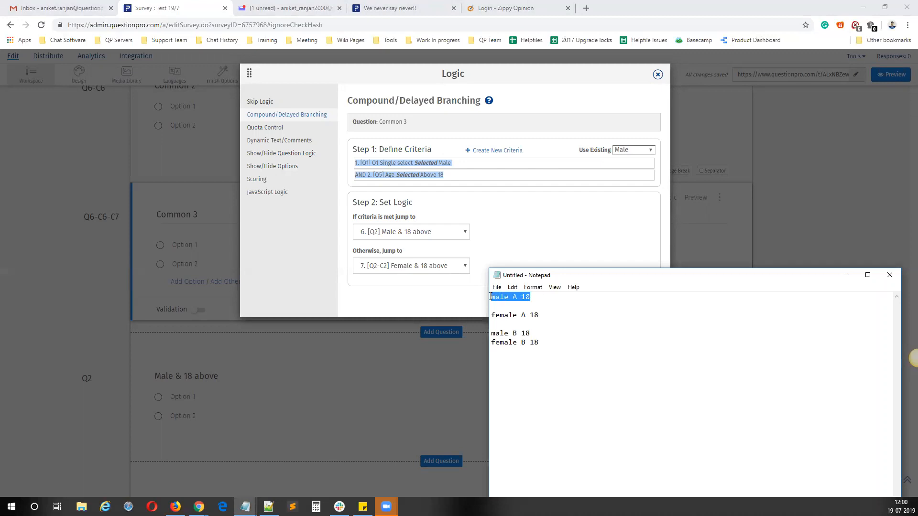
left_click_drag(539, 343, 490, 315)
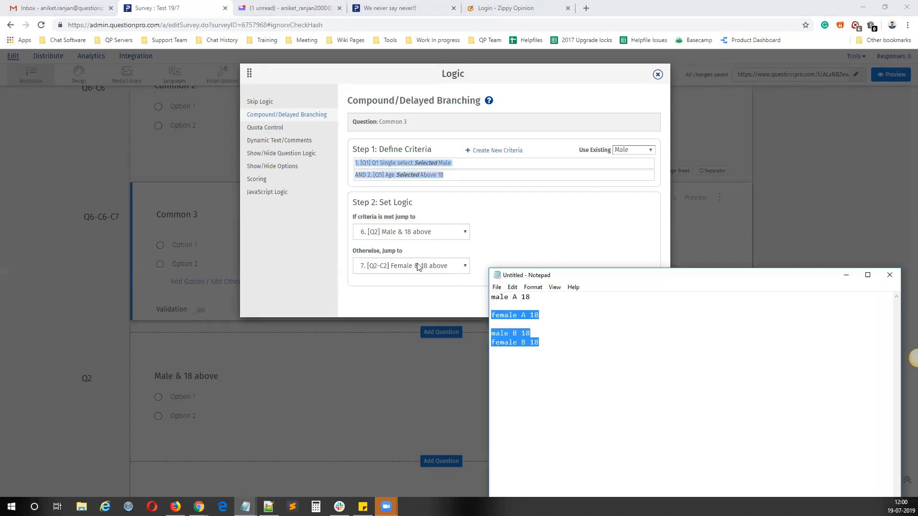
left_click_drag(567, 343, 484, 336)
left_click(517, 334)
left_click(545, 342)
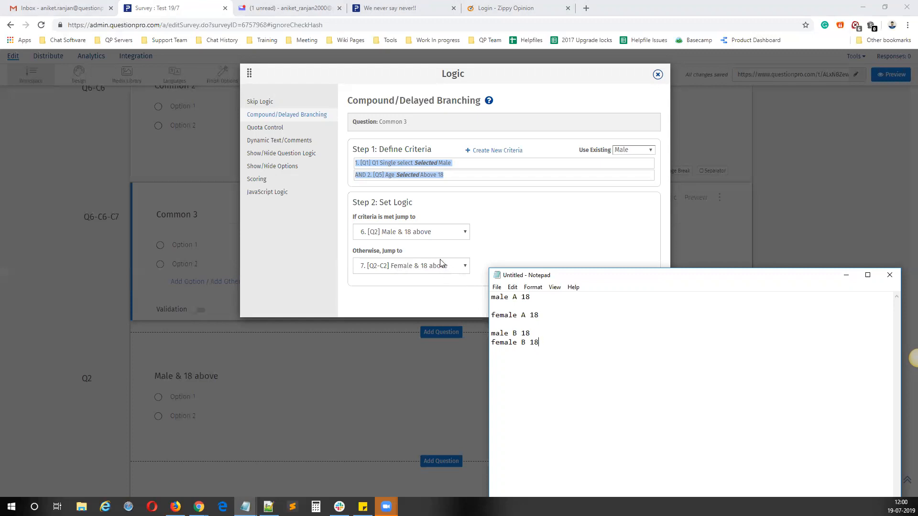
Step: Check the "female A 18" group and the other non-matching groups against Common 3's otherwise jump, and close the logic settings
left_click_drag(554, 316, 490, 314)
left_click(451, 177)
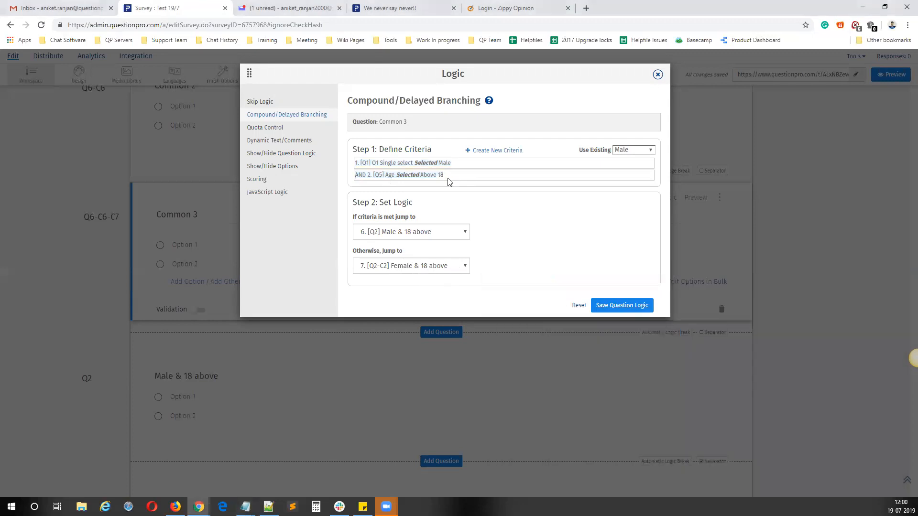
left_click_drag(451, 177, 354, 164)
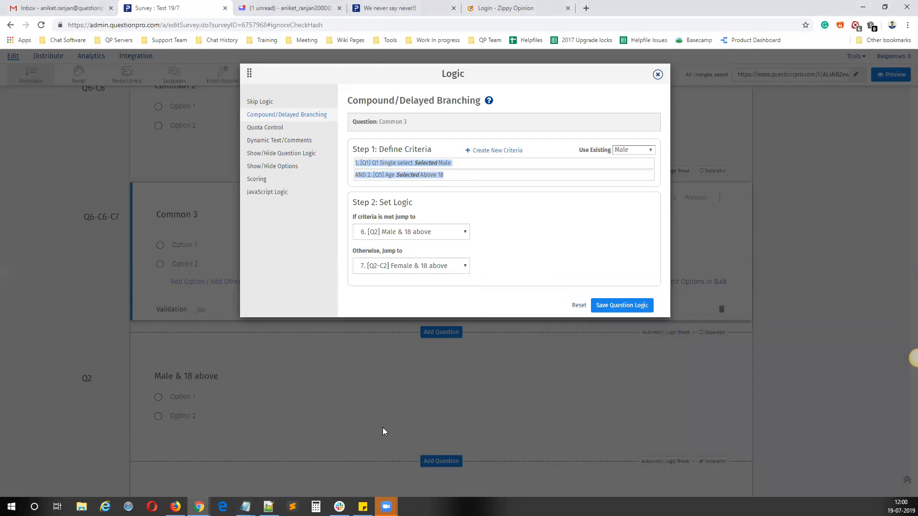
mouse_move(268, 507)
left_click(295, 475)
left_click_drag(539, 342, 470, 315)
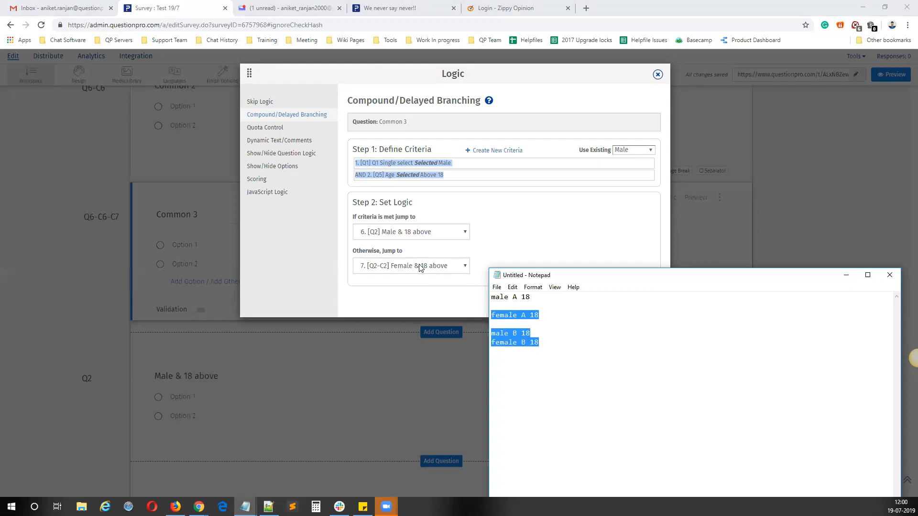
left_click(658, 75)
Step: Add a Presentation Text item between the "Male & 18 above" and "Female & 18 above" questions
scroll(445, 340, "down", 3)
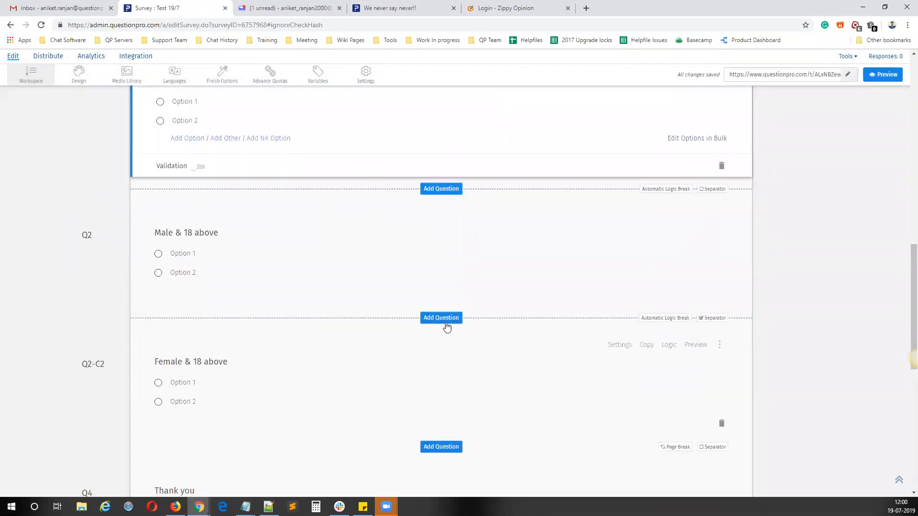
left_click(444, 320)
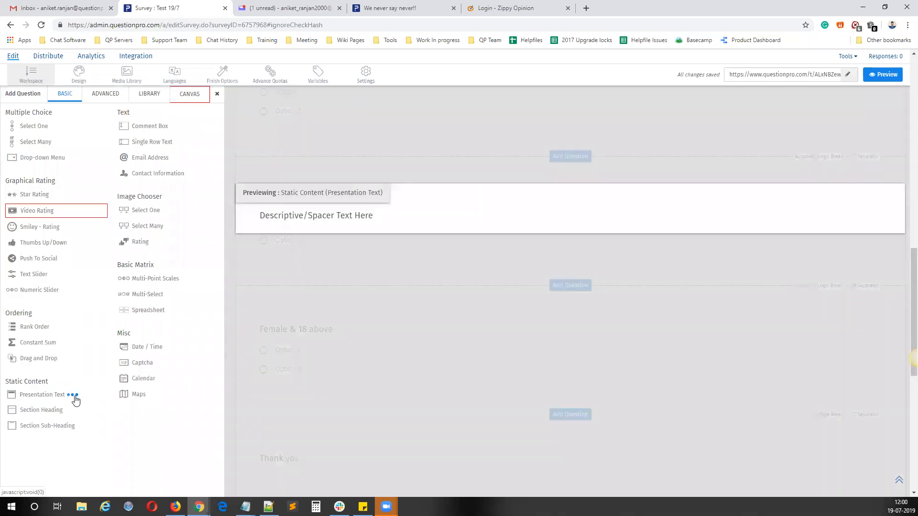
left_click(75, 400)
scroll(268, 382, "up", 4)
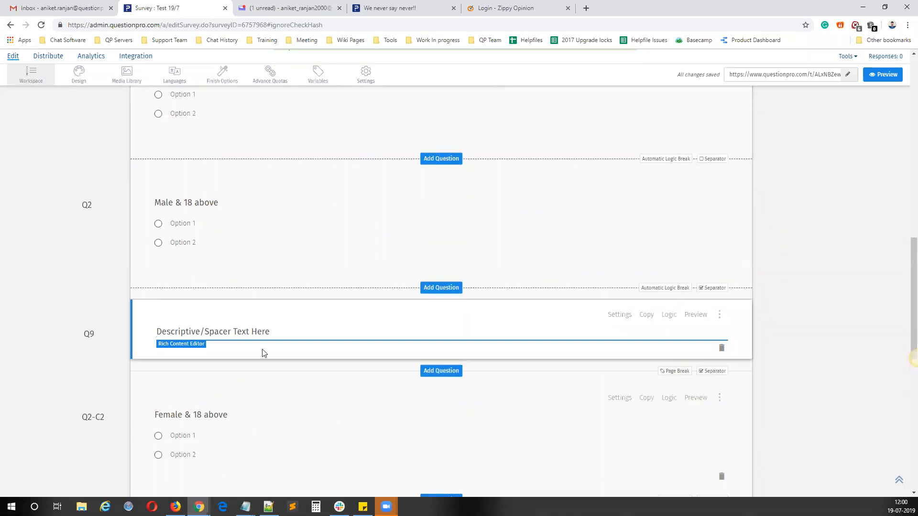
Step: Replace the presentation text's placeholder with "Please click on next to continue with survey.."
left_click(271, 329)
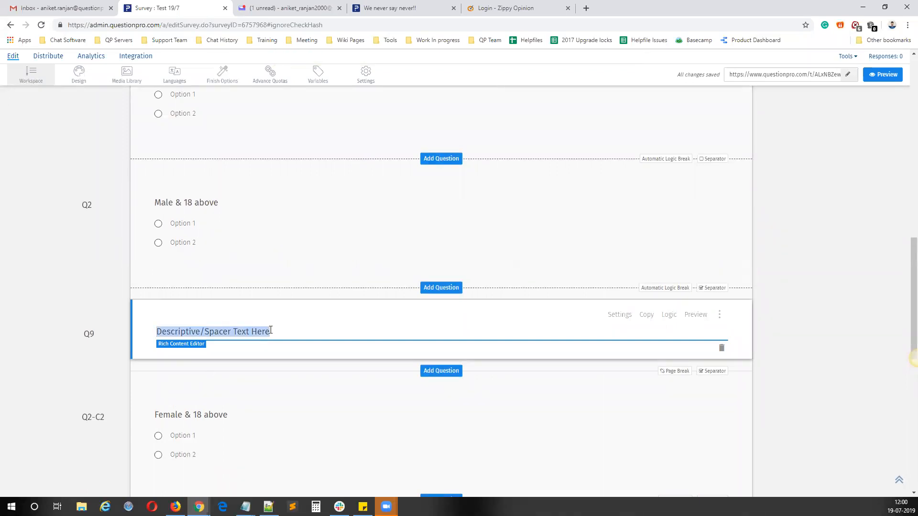
type("Please click on ne")
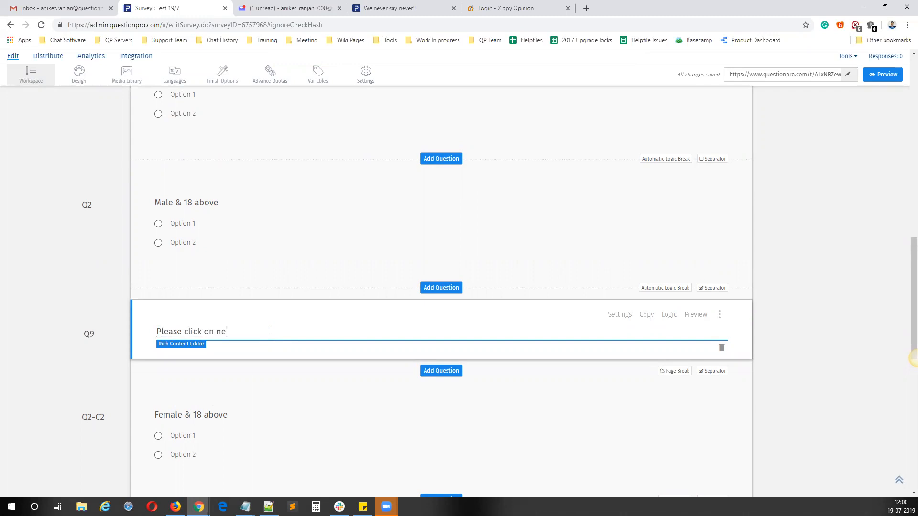
type("xt to contue")
key("BackSpace")
key("BackSpace")
type("inue with survey..")
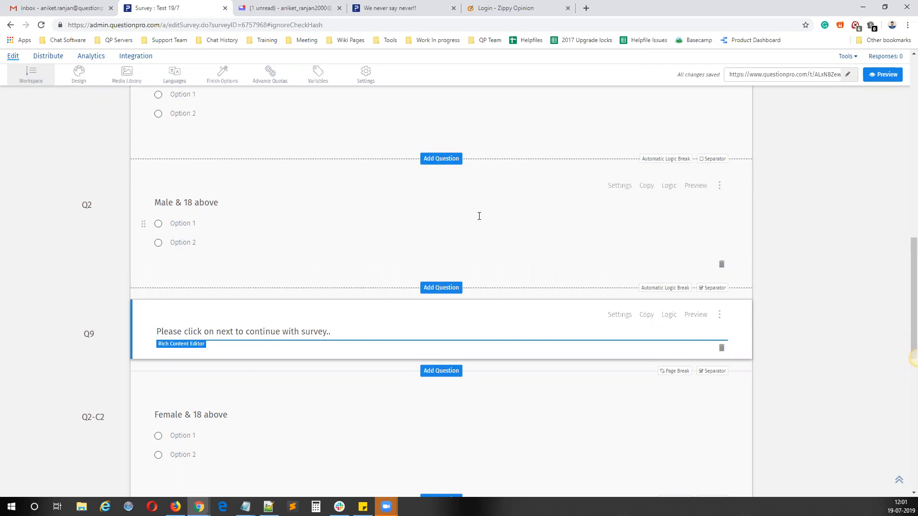
left_click(449, 234)
Step: Set the otherwise destination of Common 3's compound branching to the "Please click on next to continue with survey.." text and save the logic
scroll(662, 230, "up", 3)
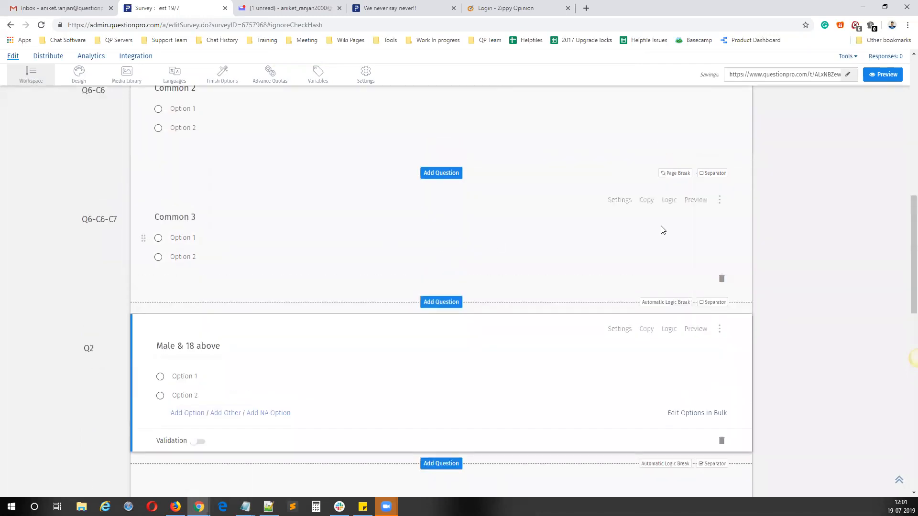
left_click(670, 200)
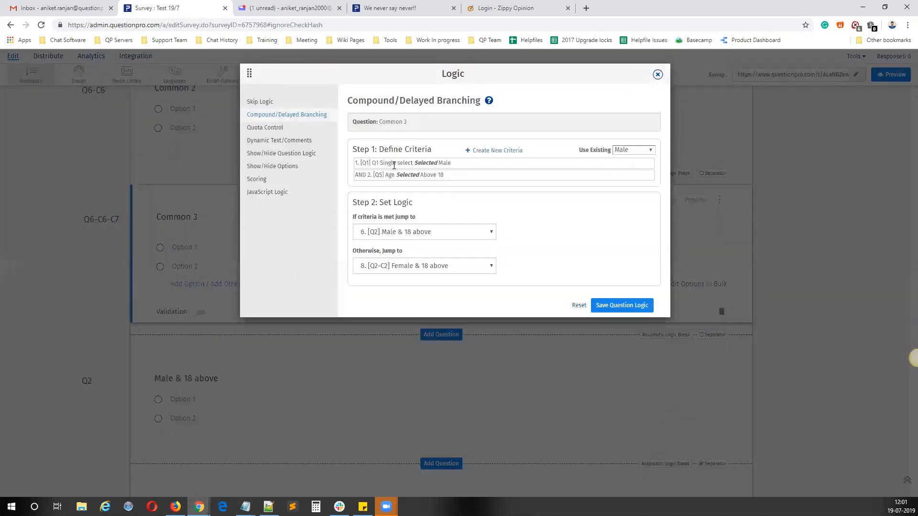
left_click_drag(406, 163, 477, 167)
left_click_drag(391, 175, 434, 176)
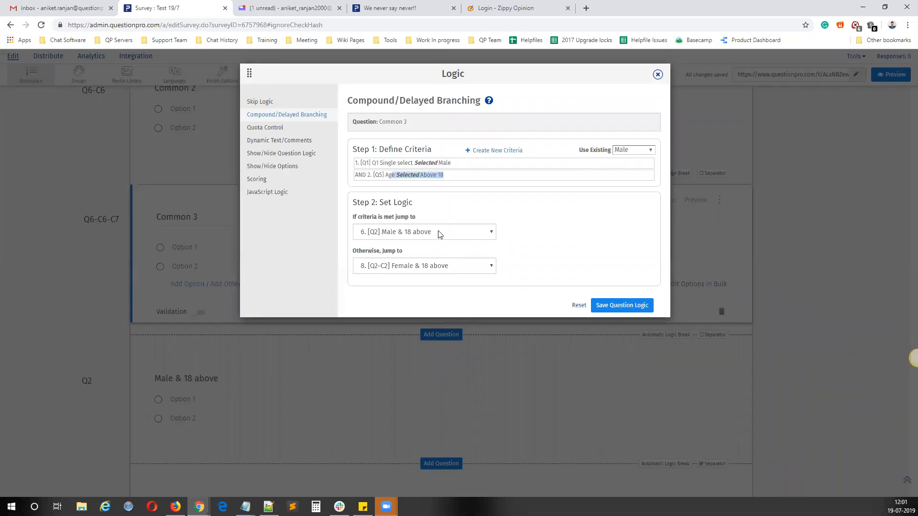
left_click_drag(451, 179, 353, 163)
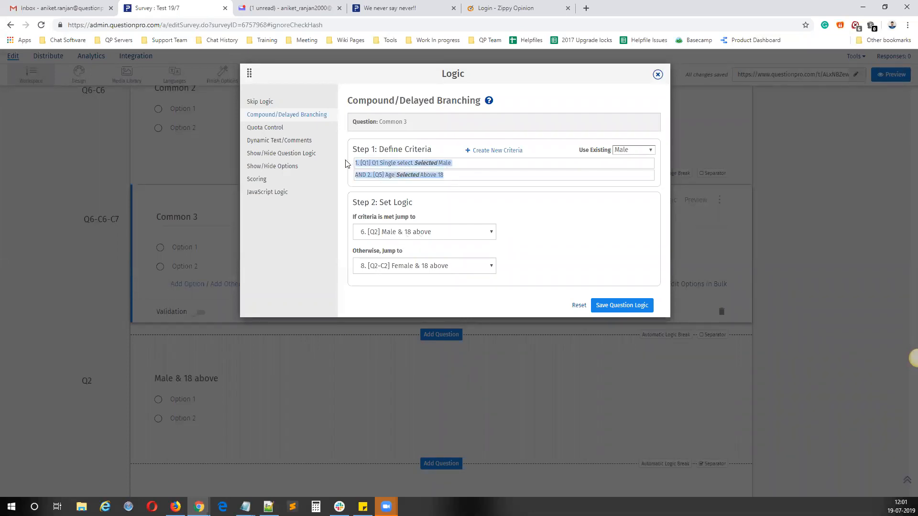
left_click(416, 234)
left_click(418, 233)
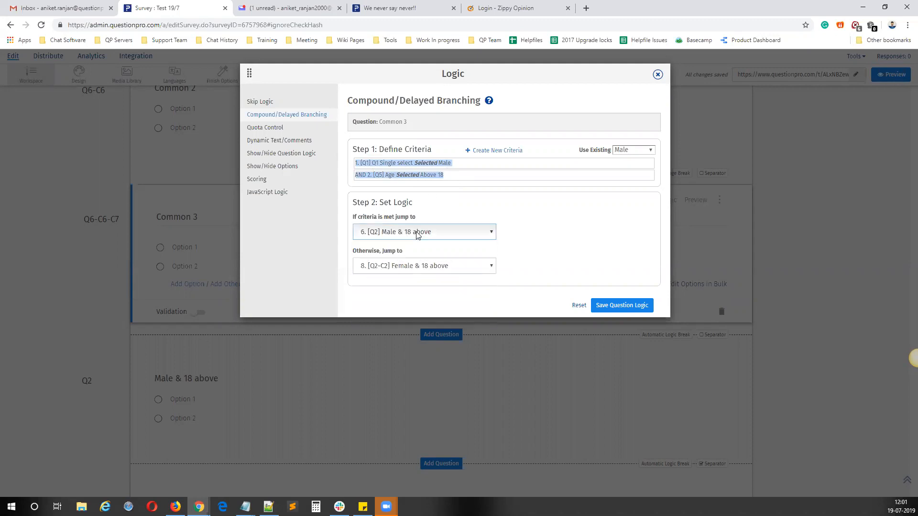
left_click(419, 268)
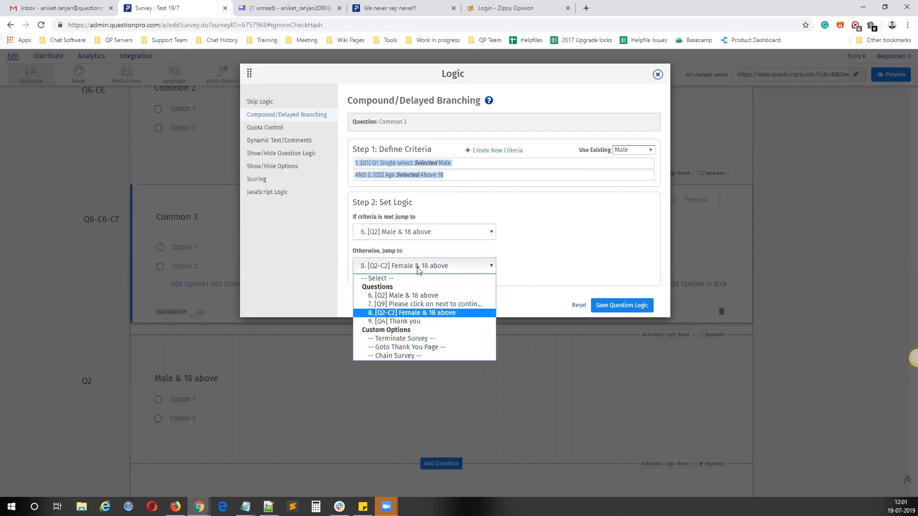
left_click(420, 305)
left_click(611, 306)
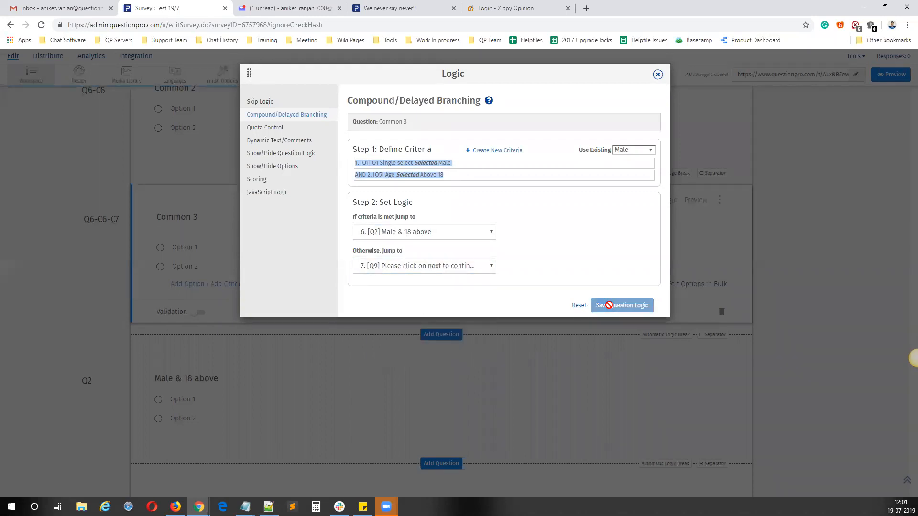
left_click(657, 75)
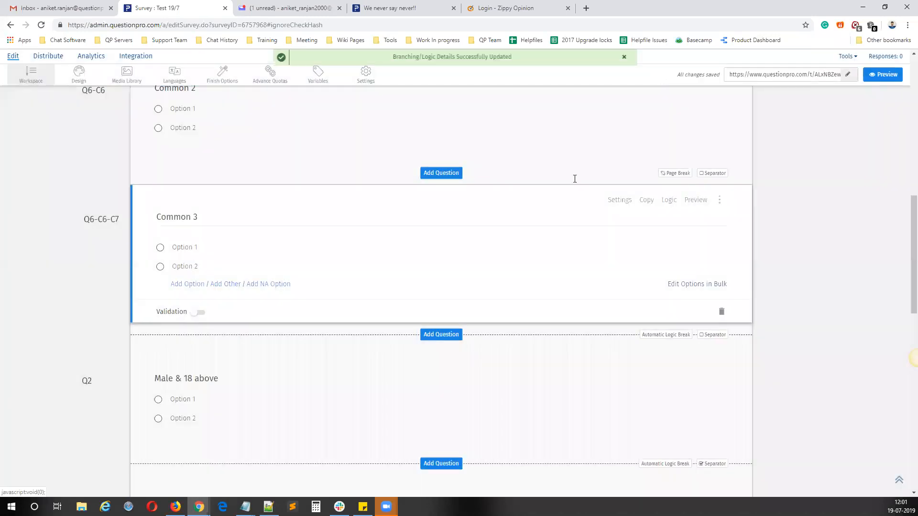
Step: Start a new compound branching criteria named "Female" on the "Please click on next to continue with survey.." text
scroll(447, 358, "down", 3)
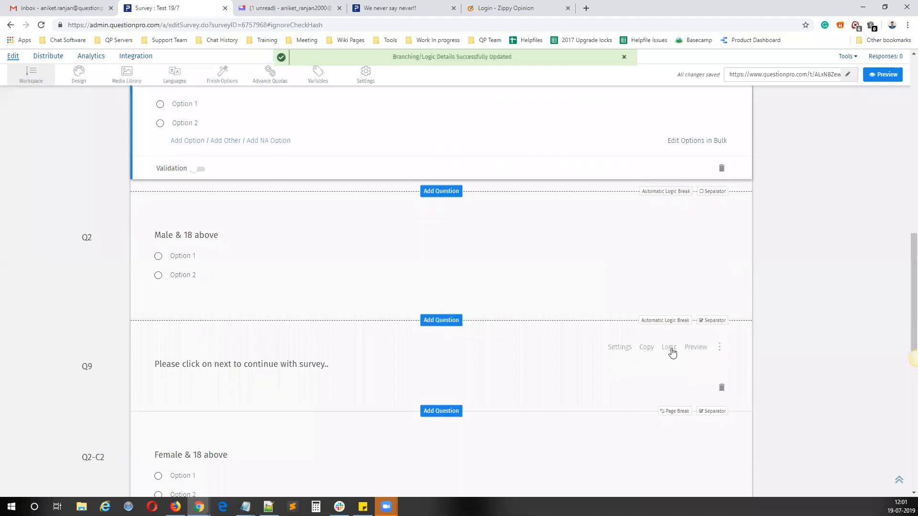
left_click(669, 348)
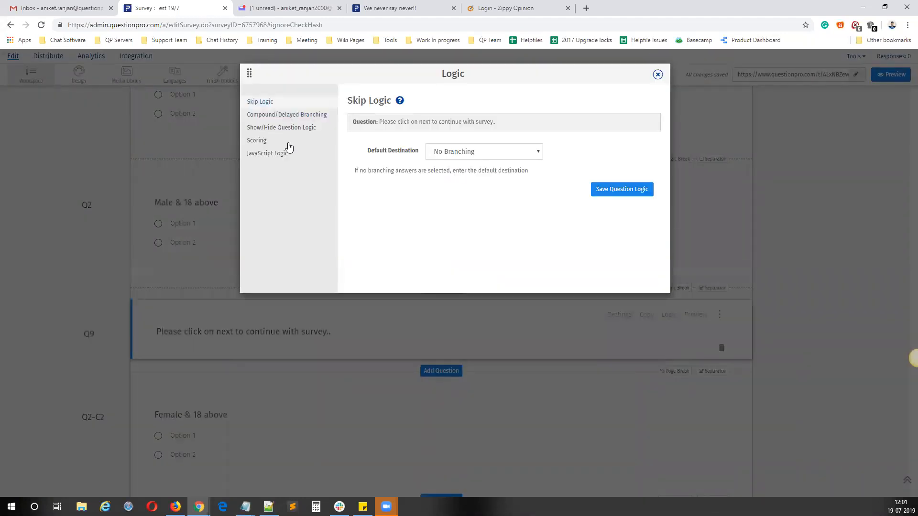
left_click(300, 118)
left_click(502, 153)
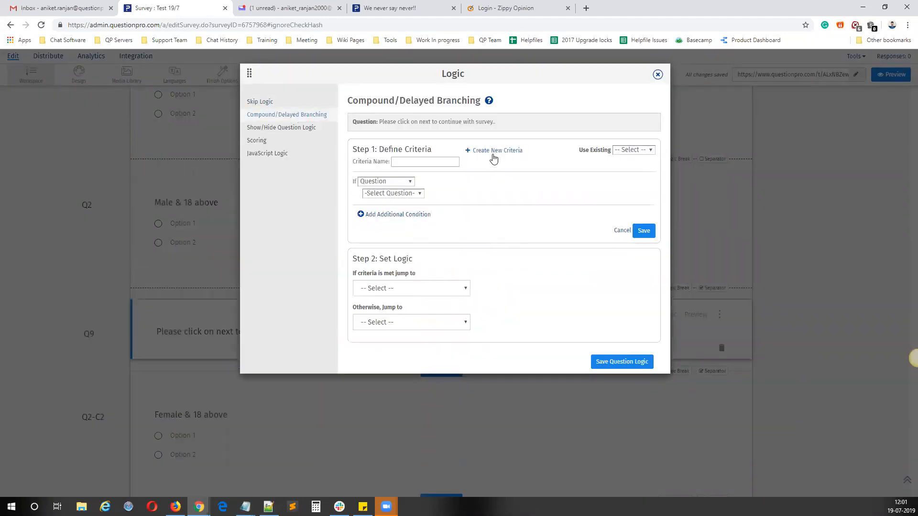
left_click(421, 164)
type("Femae")
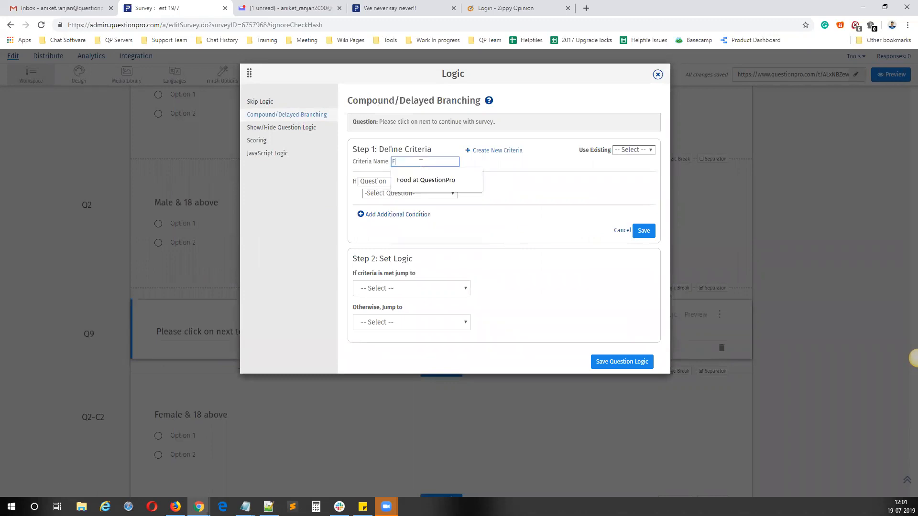
key("BackSpace")
type("ale")
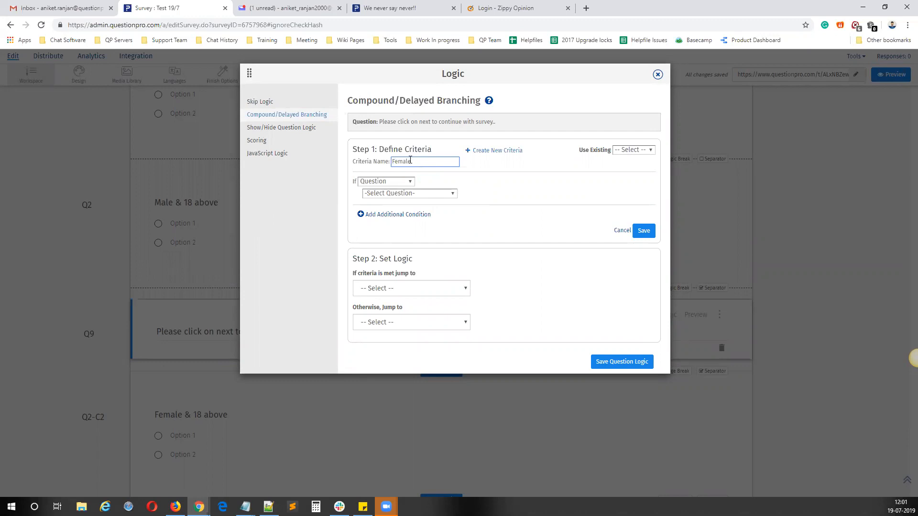
Step: Define the criteria as Q1 Single select being Female and Age being Above 18, and save it
left_click(406, 194)
left_click(399, 210)
left_click(471, 200)
left_click(385, 238)
left_click(396, 256)
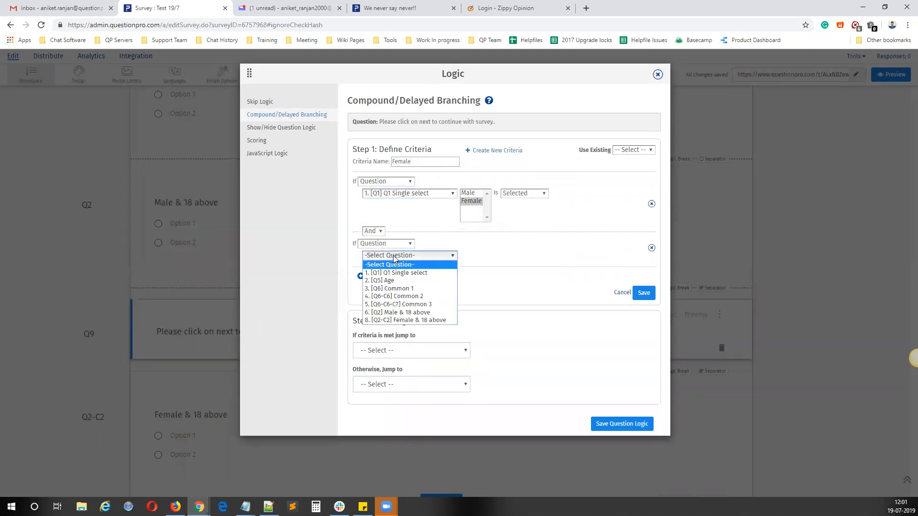
left_click(453, 281)
left_click(474, 264)
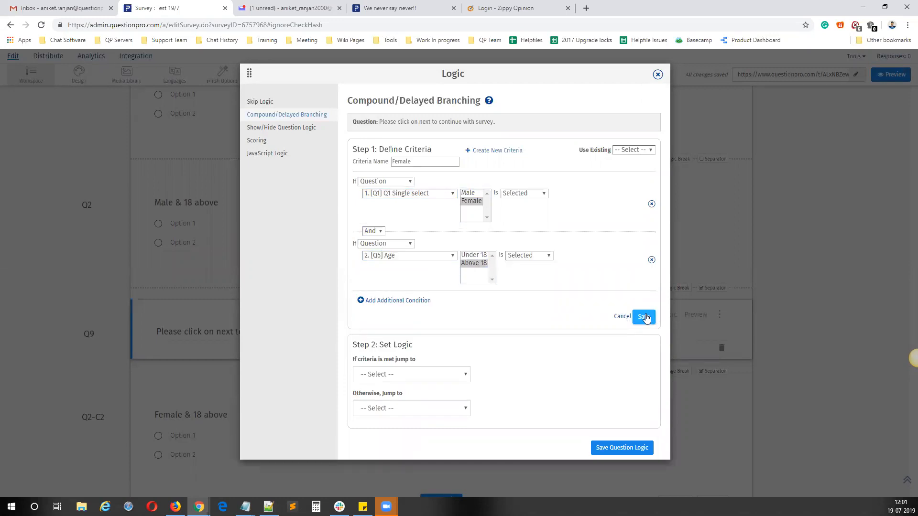
left_click(643, 317)
Step: Set the criteria-met jump to "Female & 18 above" and the otherwise jump to "Thank you"
left_click(421, 235)
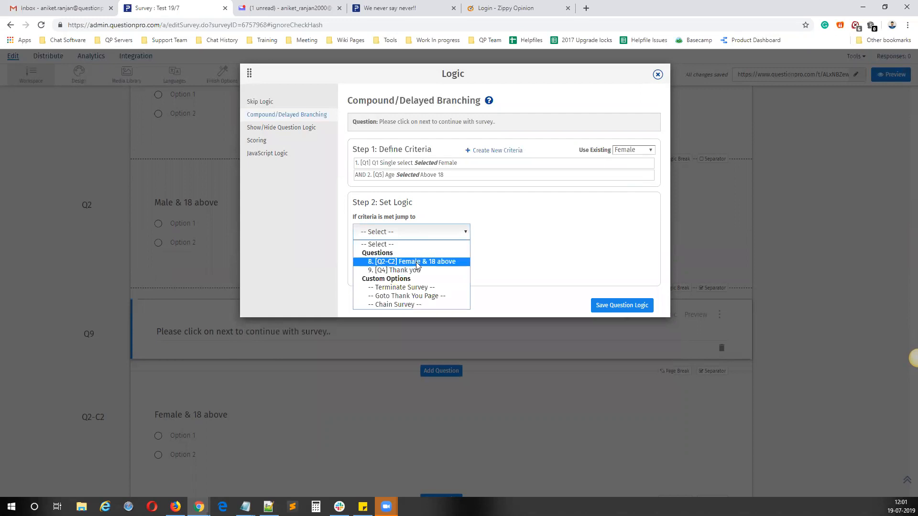
left_click(417, 262)
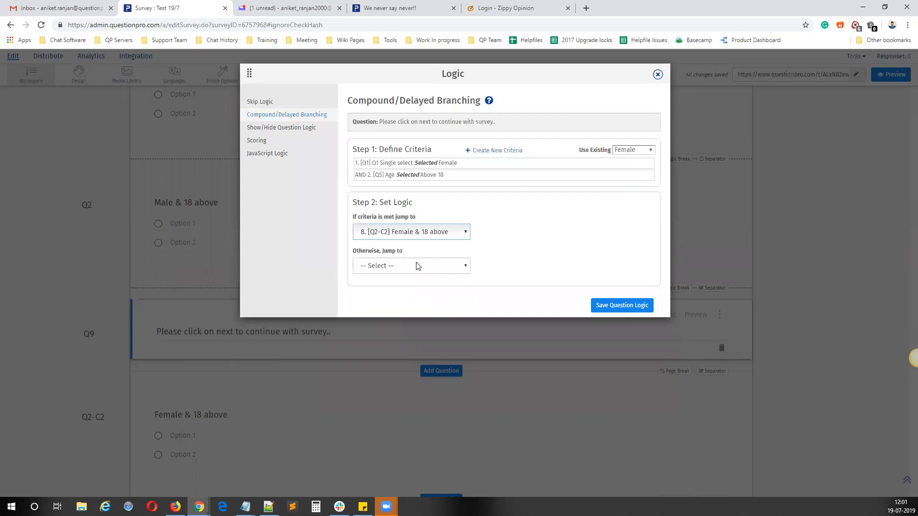
left_click(399, 268)
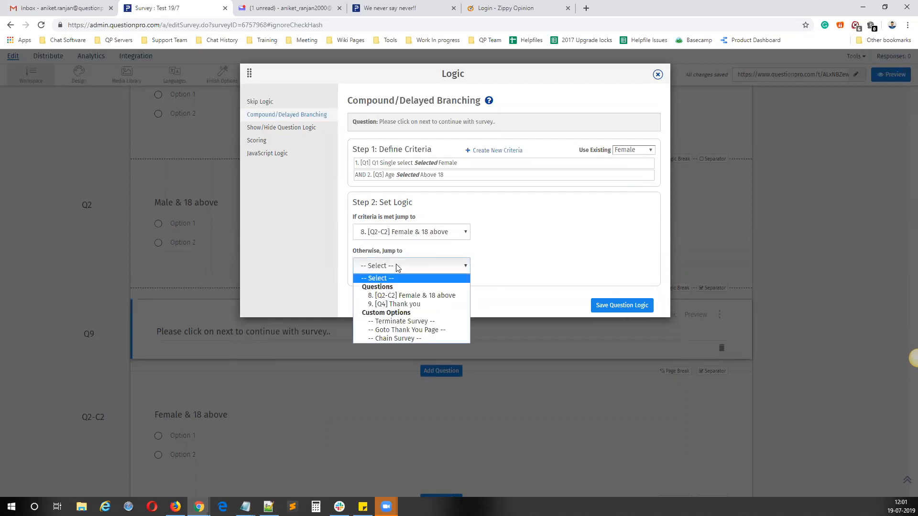
left_click(402, 306)
Step: Check the otherwise jump against the "male B 18" and "female B 18" groups in the notes, then save and close the question logic
mouse_move(245, 507)
left_click(301, 467)
left_click_drag(539, 342, 489, 335)
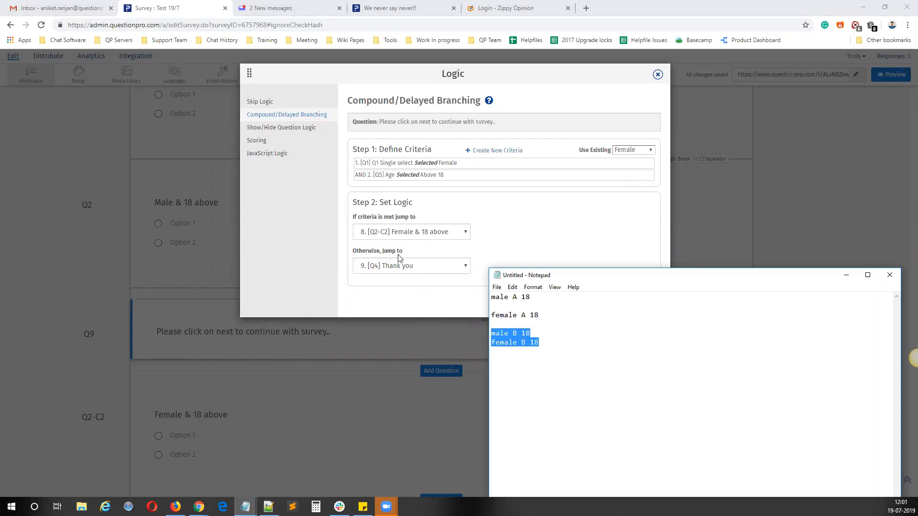
left_click_drag(554, 343, 478, 331)
left_click(535, 238)
left_click(631, 309)
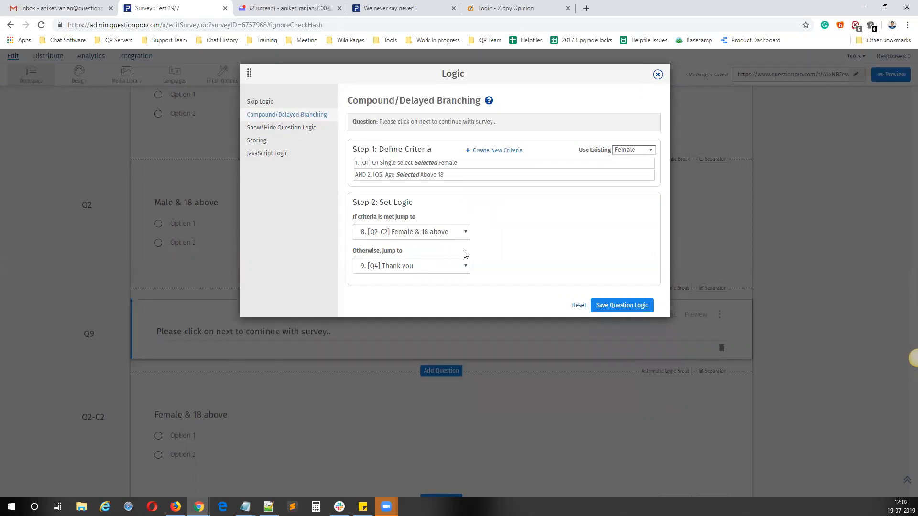
left_click(658, 74)
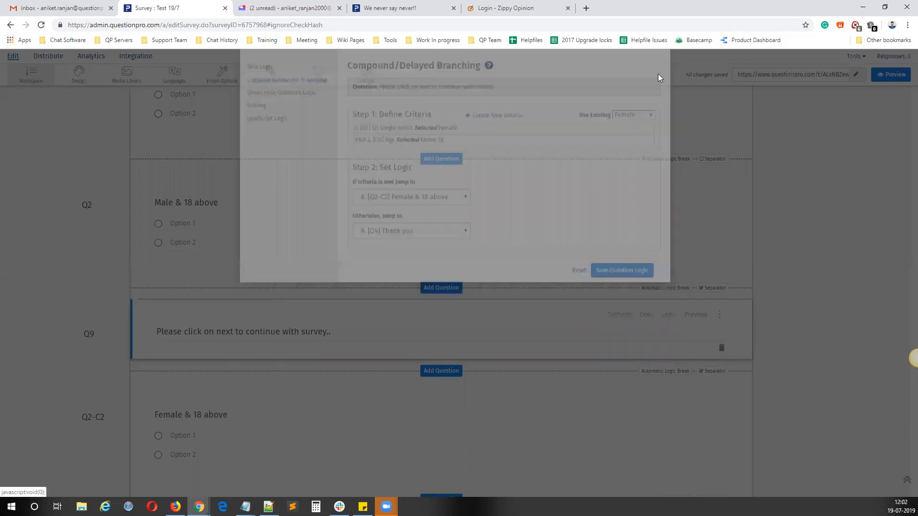
scroll(329, 201, "up", 15)
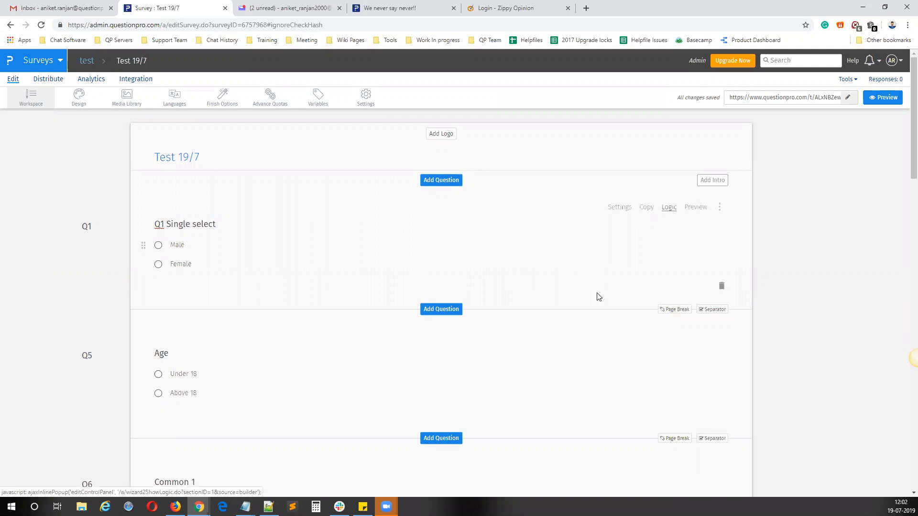
scroll(597, 297, "down", 7)
scroll(596, 298, "up", 7)
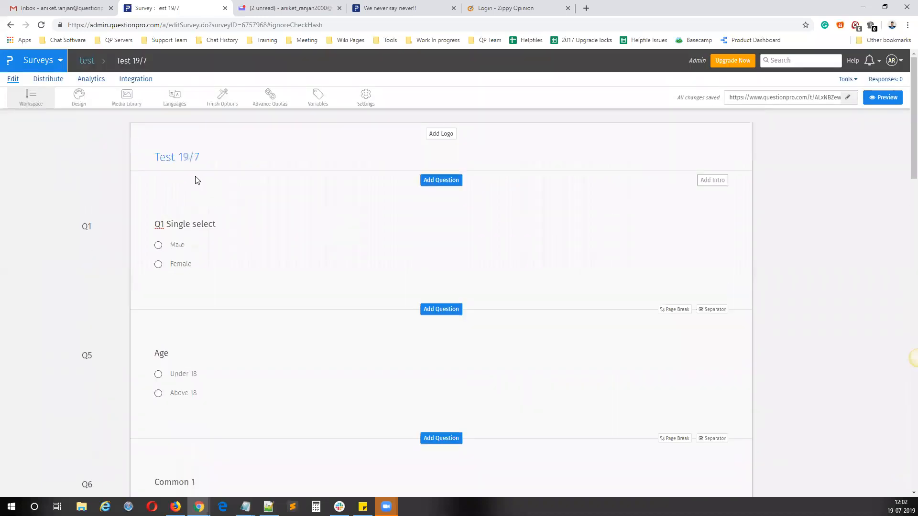
scroll(201, 201, "down", 20)
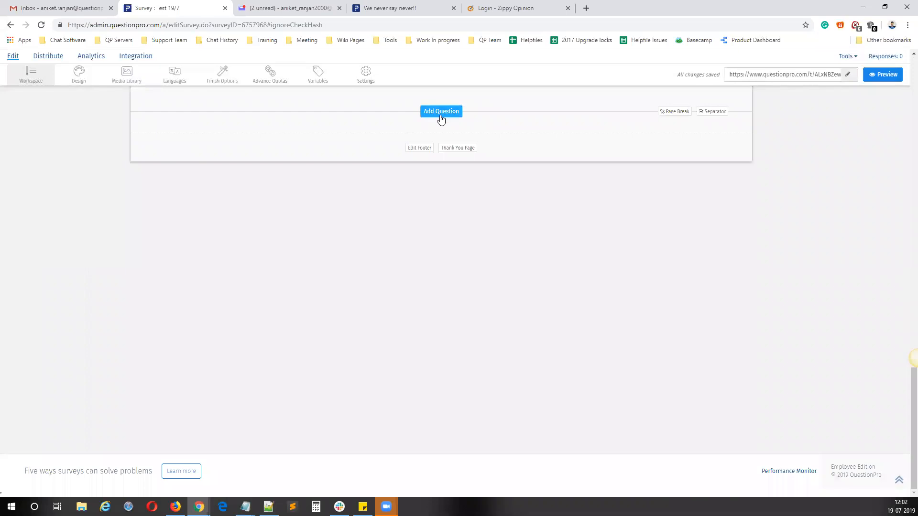
left_click(441, 112)
scroll(398, 298, "up", 2)
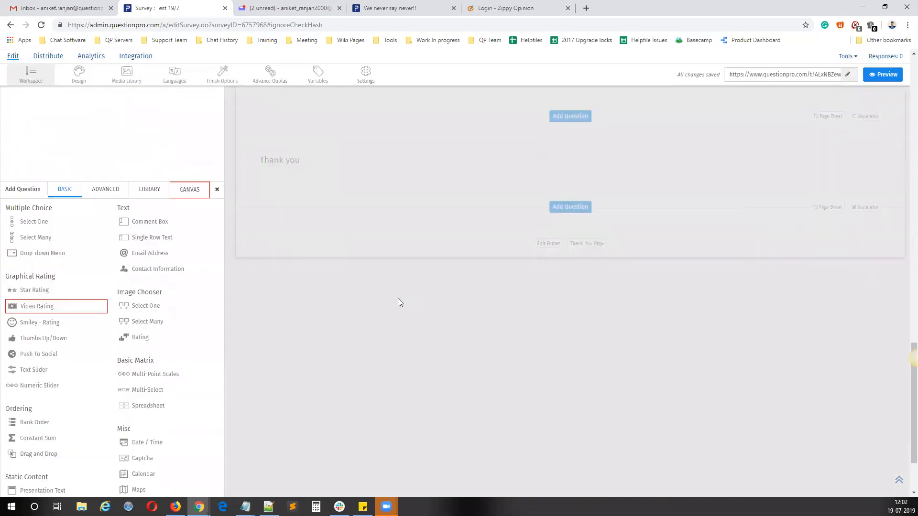
left_click(399, 305)
scroll(398, 315, "up", 14)
Step: Switch to the Notepad logic list and highlight the "Extraction Logic(Multi select only)" line, then return to the survey
mouse_move(245, 506)
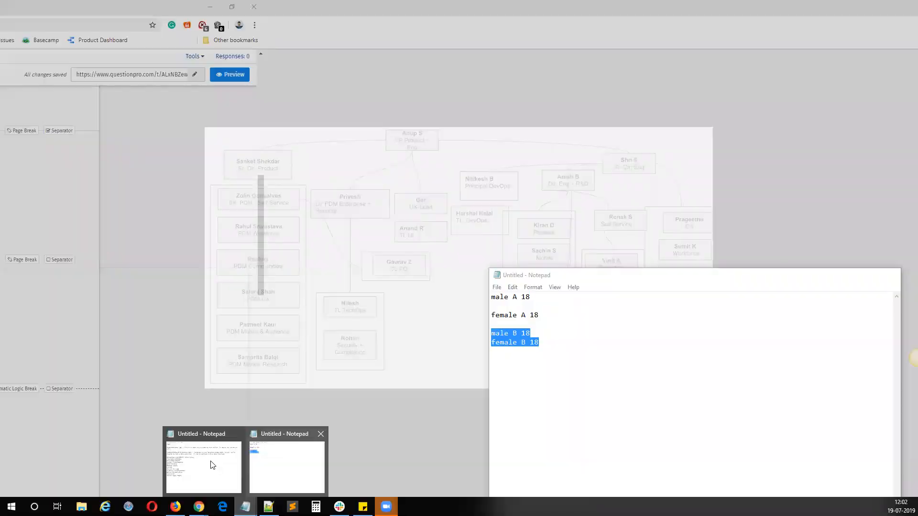
left_click(210, 463)
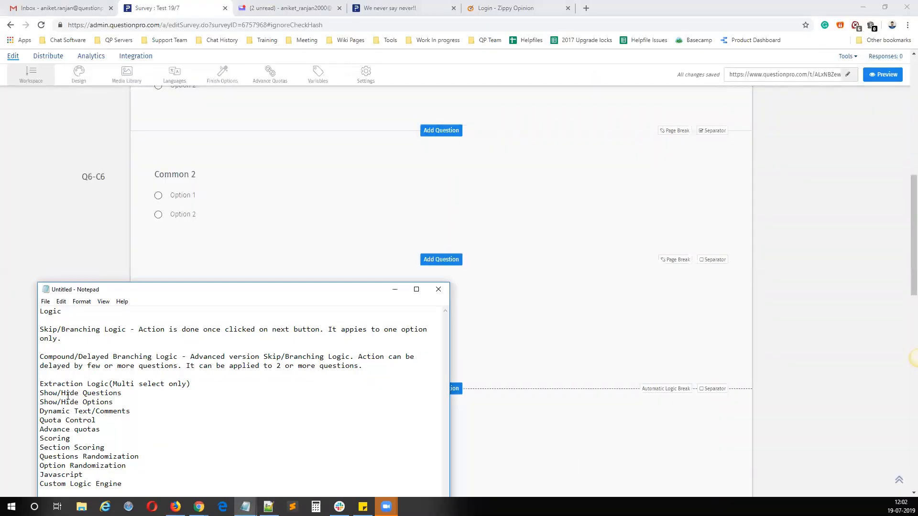
left_click_drag(191, 384, 36, 384)
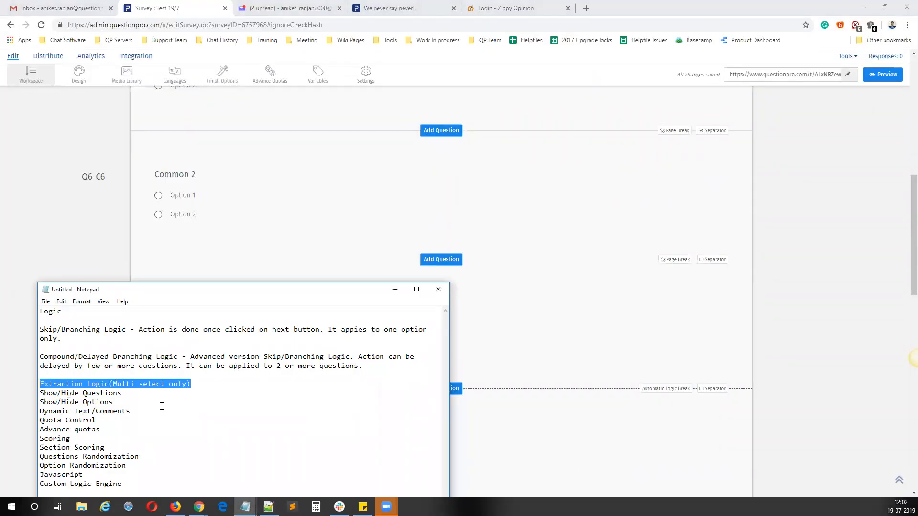
left_click(455, 227)
Step: Add a multiple choice Select Many question at the end of the survey, after "Thank you"
scroll(496, 350, "down", 12)
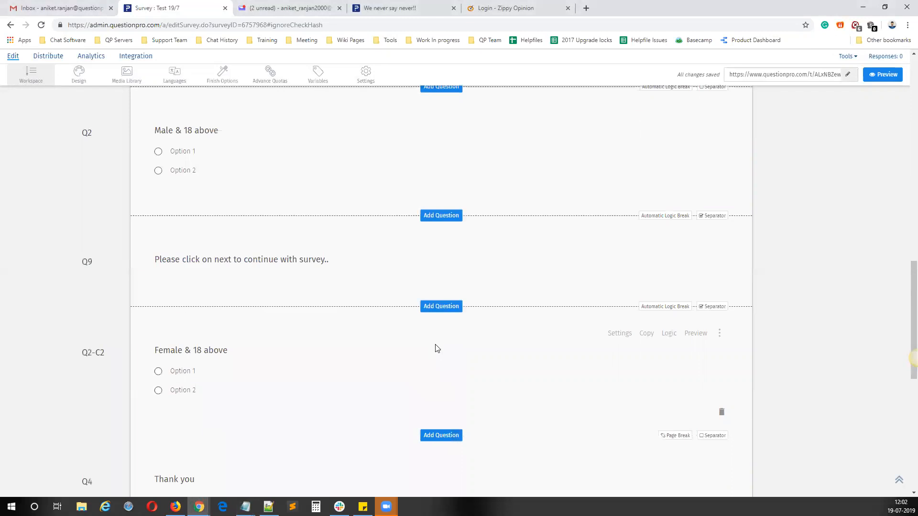
left_click(443, 240)
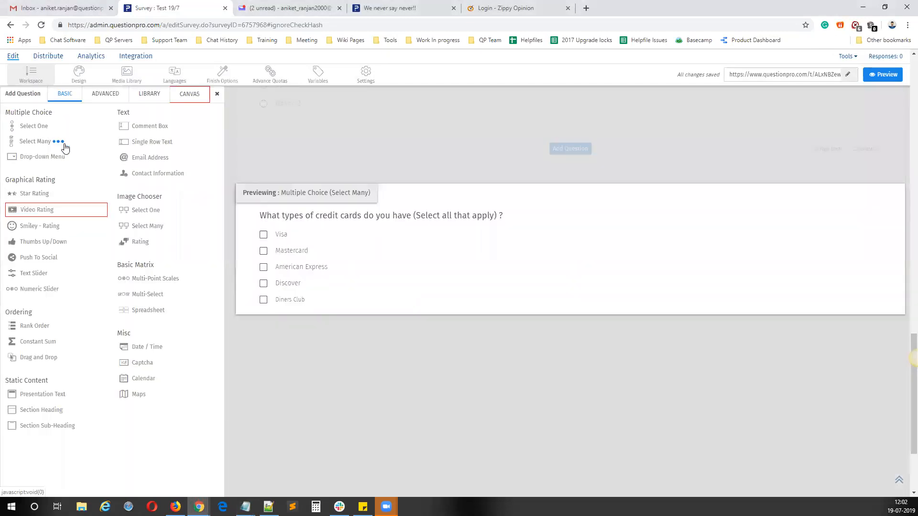
left_click(58, 142)
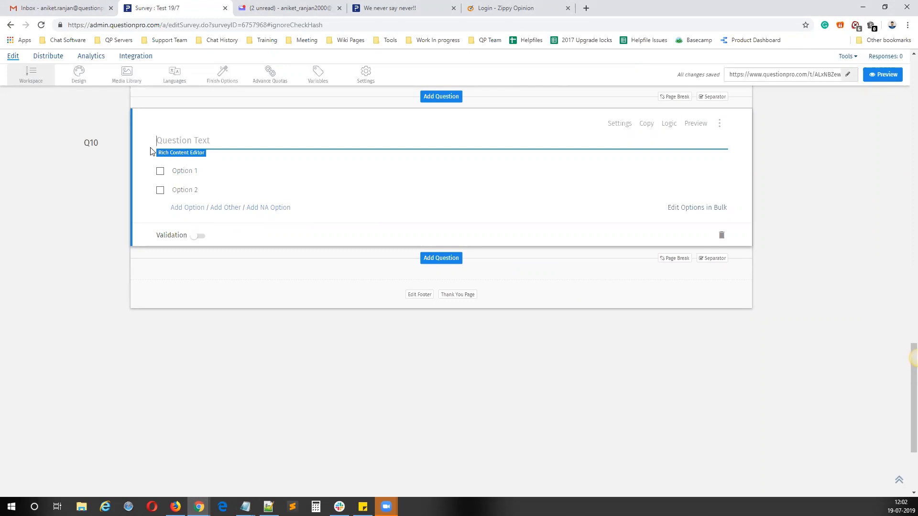
Step: Enter "Please select your fav movies" as the new question's text
type("Whi")
key("BackSpace")
key("BackSpace")
key("BackSpace")
type("Please slelect")
key("BackSpace")
key("BackSpace")
key("BackSpace")
key("BackSpace")
type("elect your fav ")
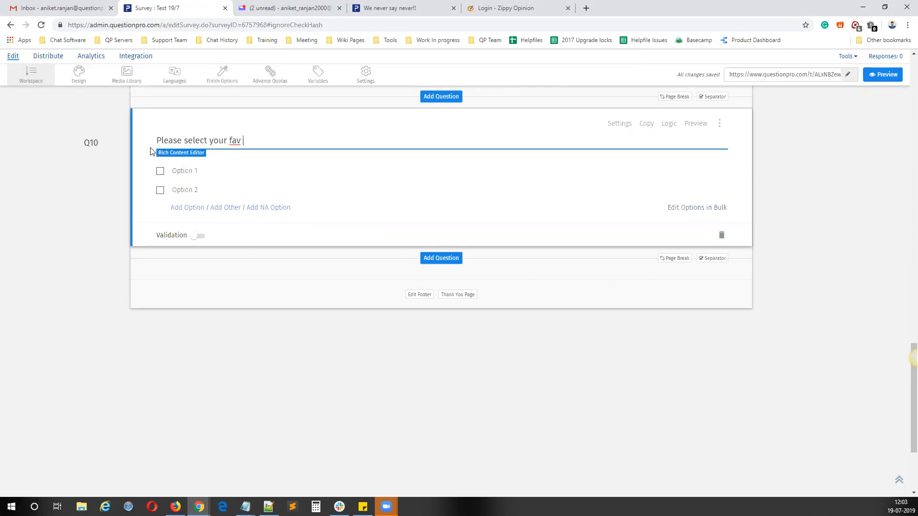
type("movies")
Step: Open the movie question's options for bulk editing and replace the defaults with Avengers, Iron Man and Spider Man
left_click(696, 209)
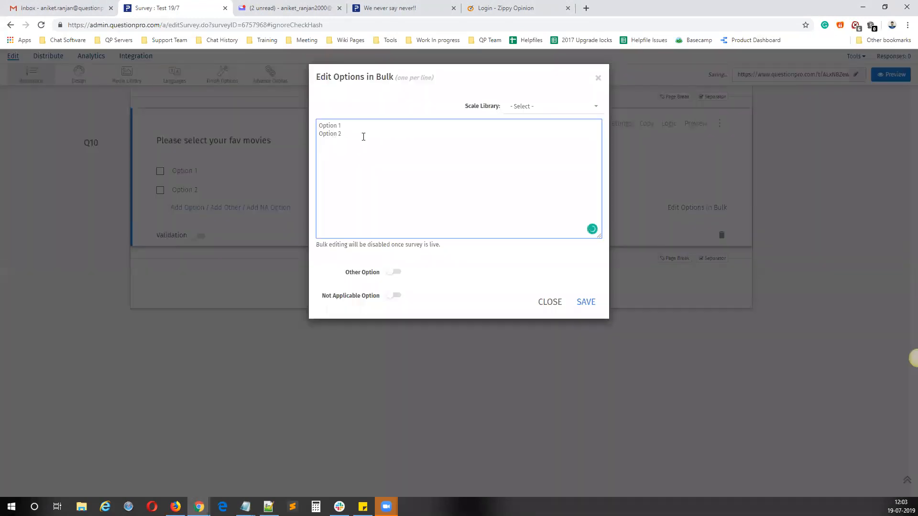
key("ctrl+a")
key("BackSpace")
type("Aveng")
type("ers ")
type("Iron Man")
key("Return")
type("Spider Man")
key("Return")
Step: Append Hum Apke hain Kaun, Gully Boy, Hulk and Doctor Strange to the bulk options list, one per line
type("Hum A")
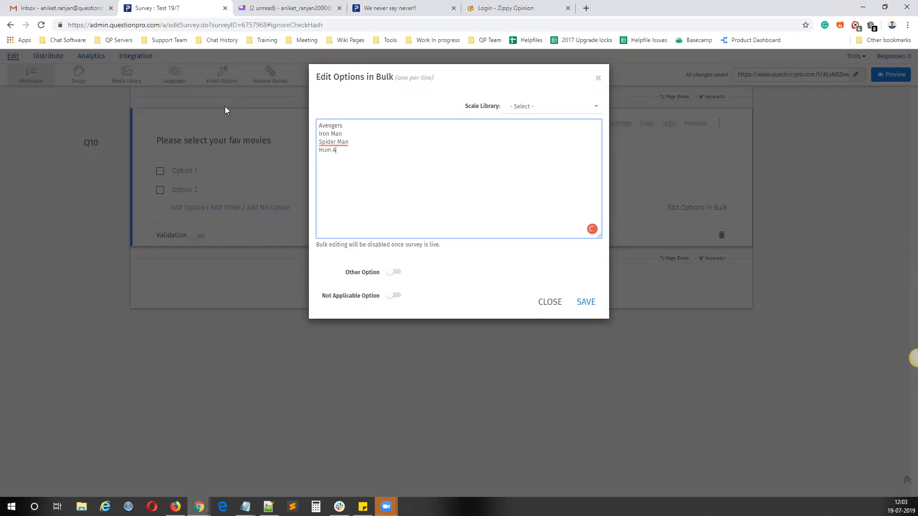
type("pke hain K")
type("a")
type("un")
type("Gu")
type("lly")
type(" Boy")
key("Return")
type("Hulk")
key("Return")
type("Doctor")
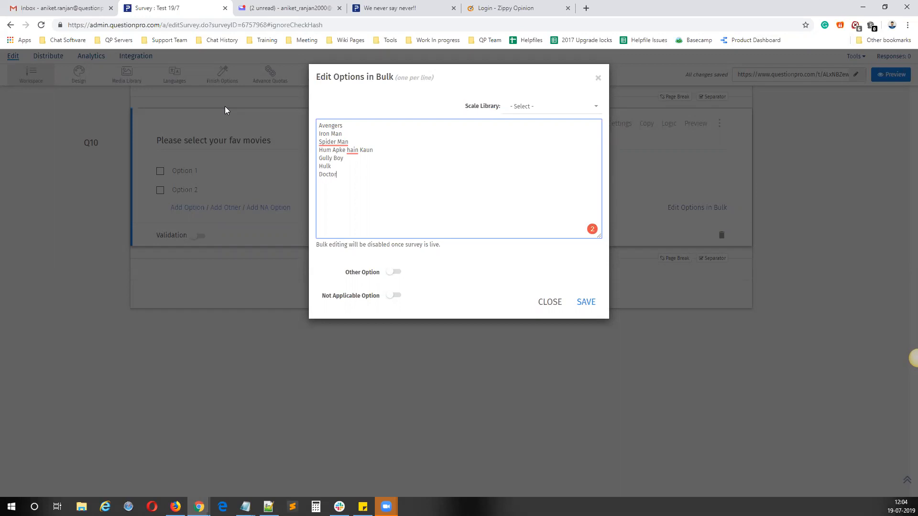
type(" Strange")
Step: Replace the start of the "Hum Apke hain Kaun" entry with a Thor option below Spider Man
left_click_drag(379, 151, 315, 154)
left_click_drag(386, 152, 315, 154)
key("BackSpace")
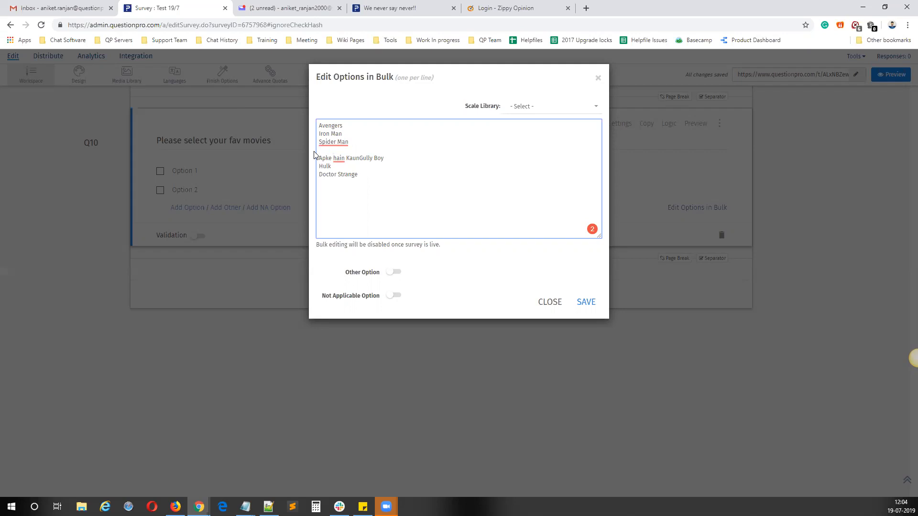
type("Thor")
key("Return")
Step: Add Captain Marvel and Captain America at the end of the options list
type("Captain")
type(" Marvel ")
type("C")
type("ain")
type(" A")
type("merica")
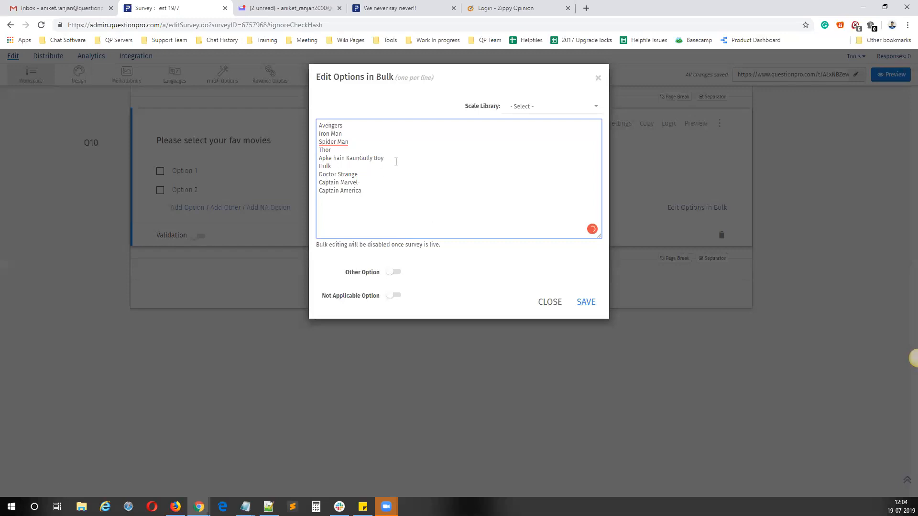
Step: Delete the leftover "Apke hain KaunGully Boy" line and save the bulk-edited options
triple_click(333, 160)
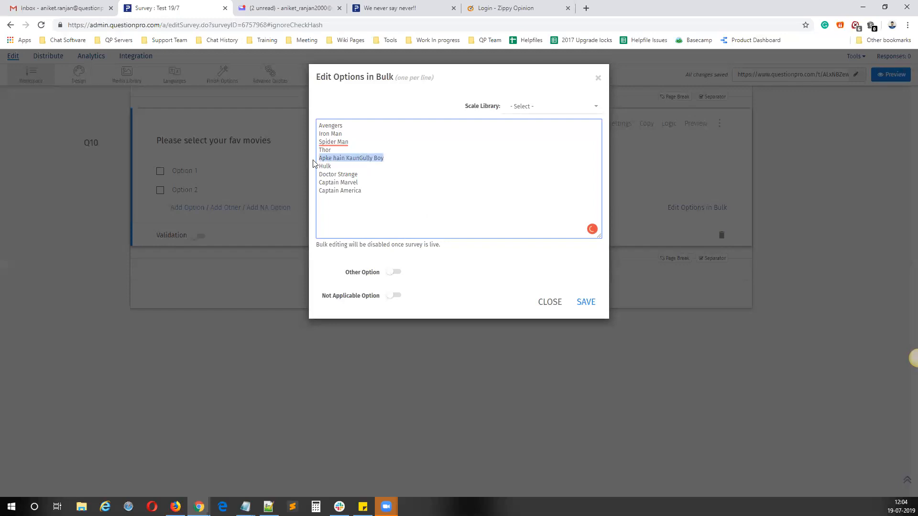
key("BackSpace")
key("BackSpace")
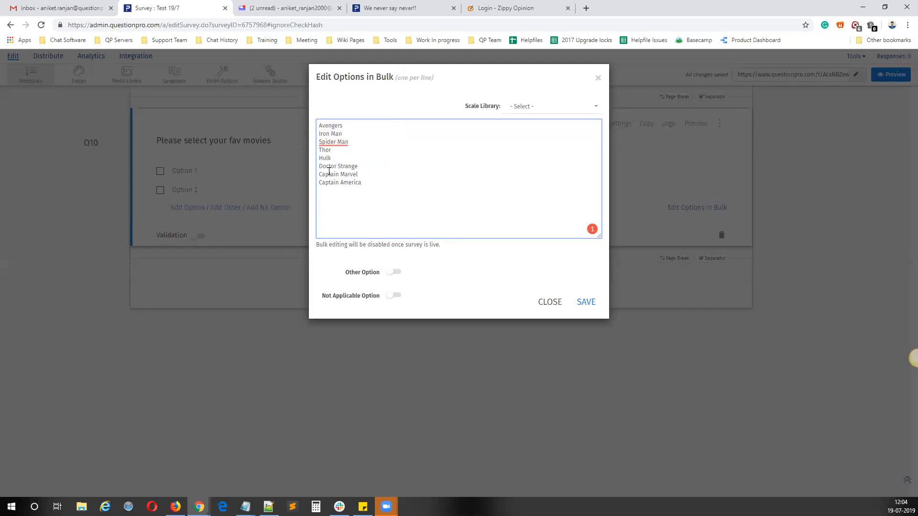
left_click(587, 304)
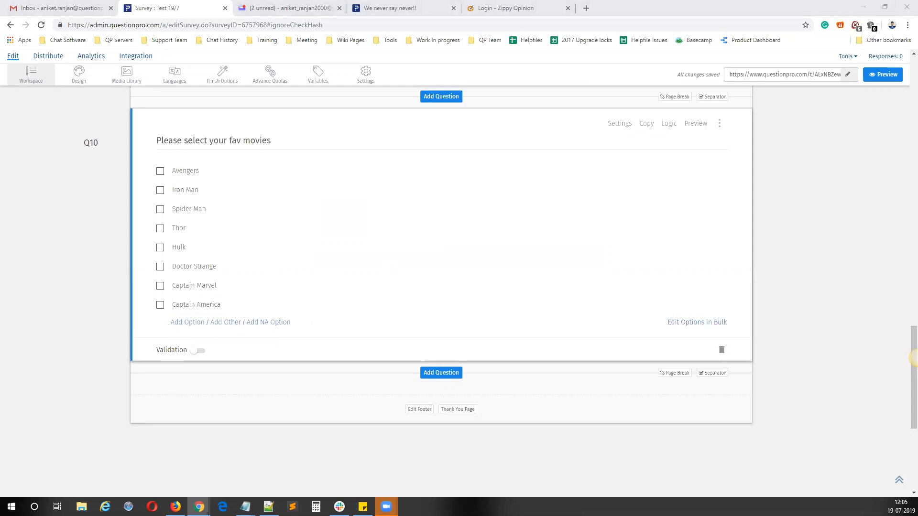
Step: Highlight the question text "Please select your fav movies" to examine it
left_click(374, 258)
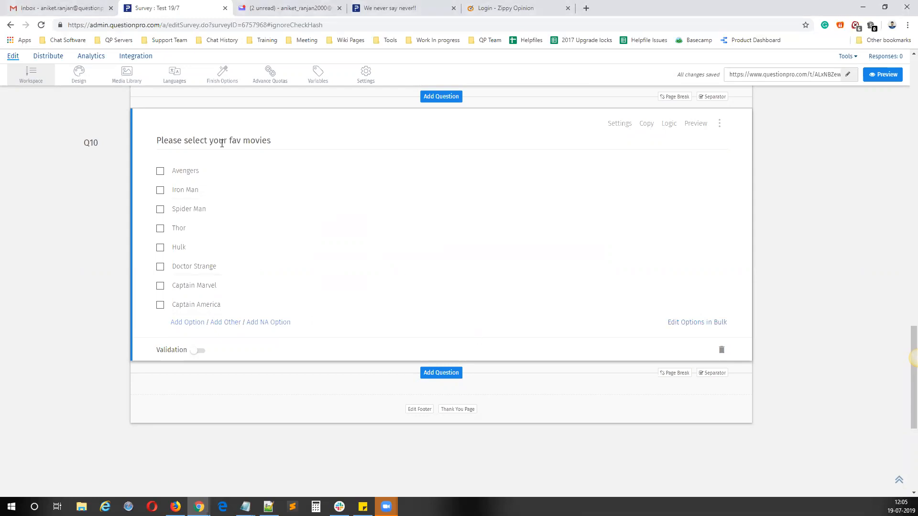
left_click(295, 139)
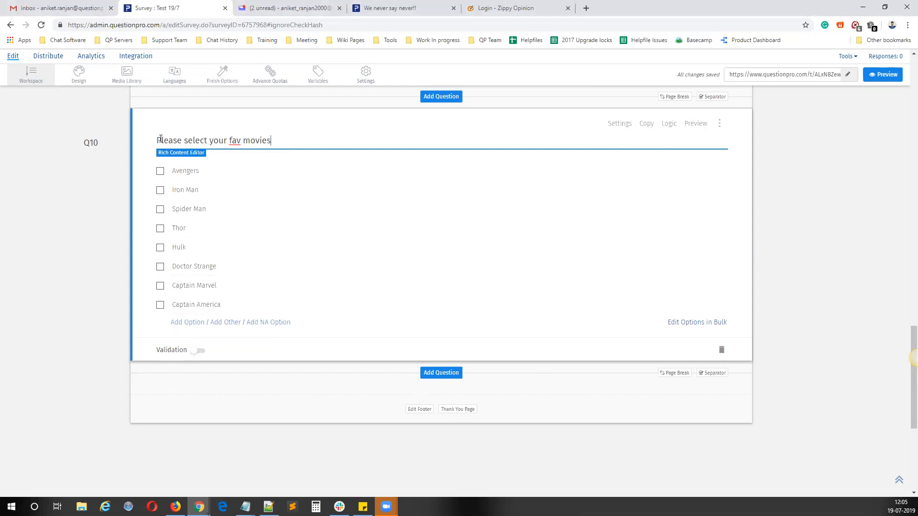
left_click_drag(159, 140, 288, 142)
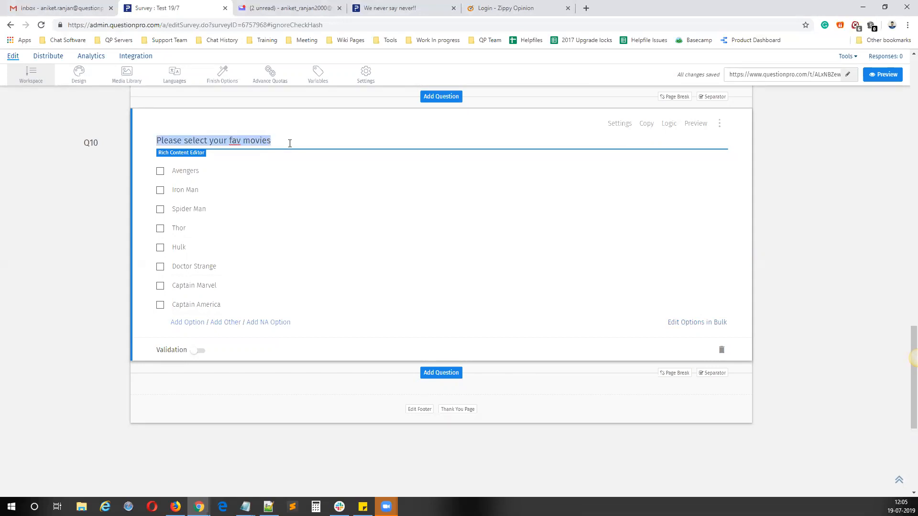
Step: Add extraction logic to the "Please select your fav movies" question with the Drag and drop question type and save it
left_click(341, 270)
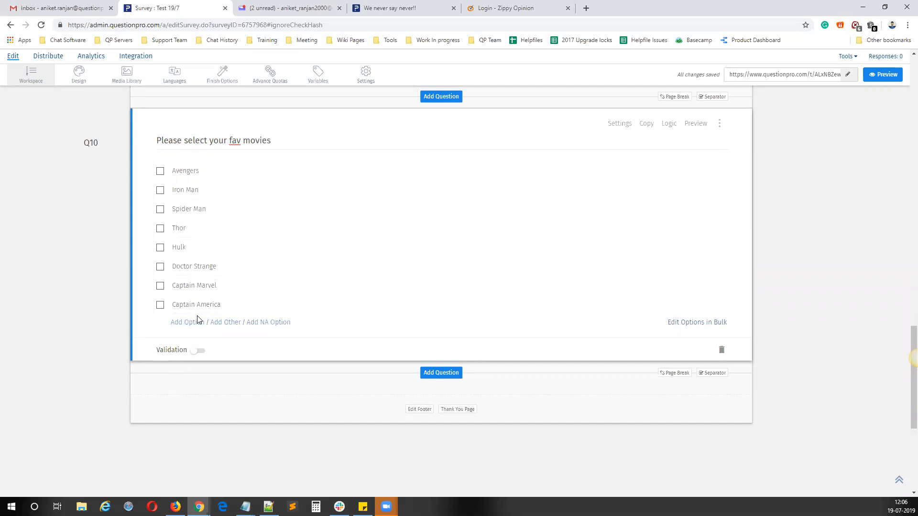
left_click(670, 124)
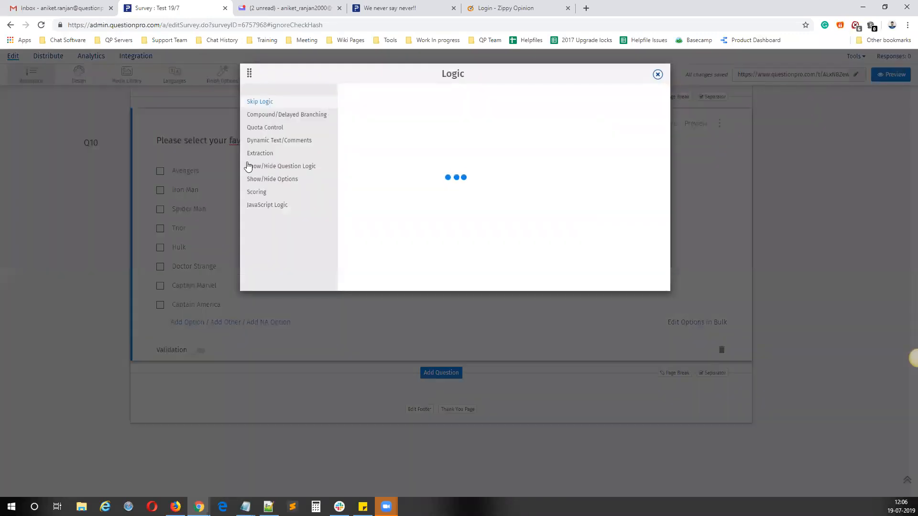
left_click(267, 155)
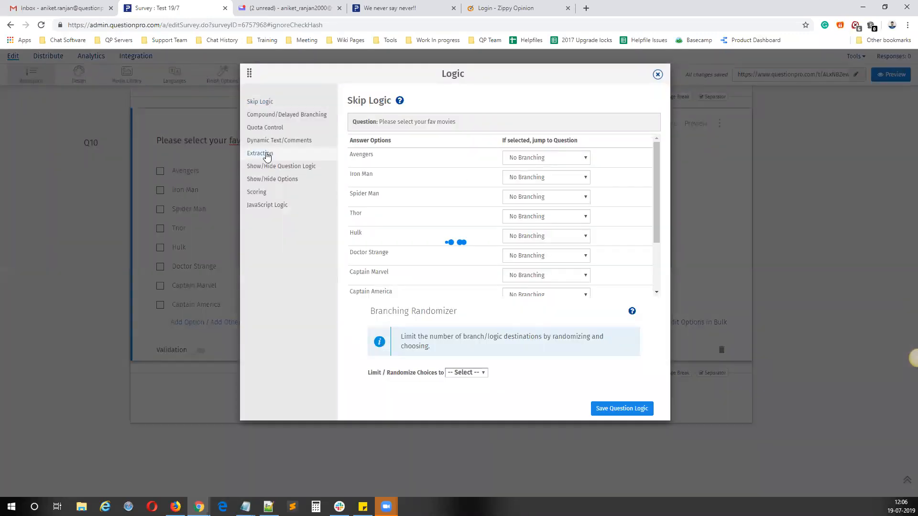
left_click(386, 177)
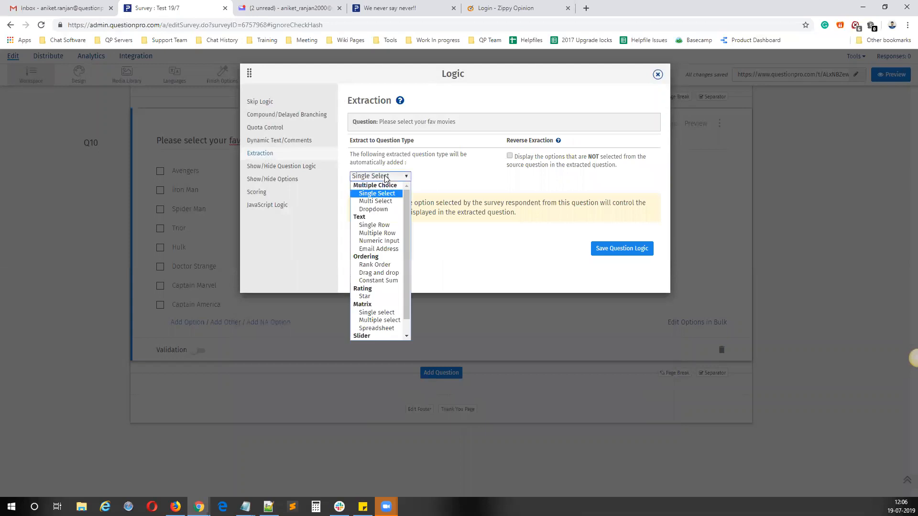
left_click(428, 168)
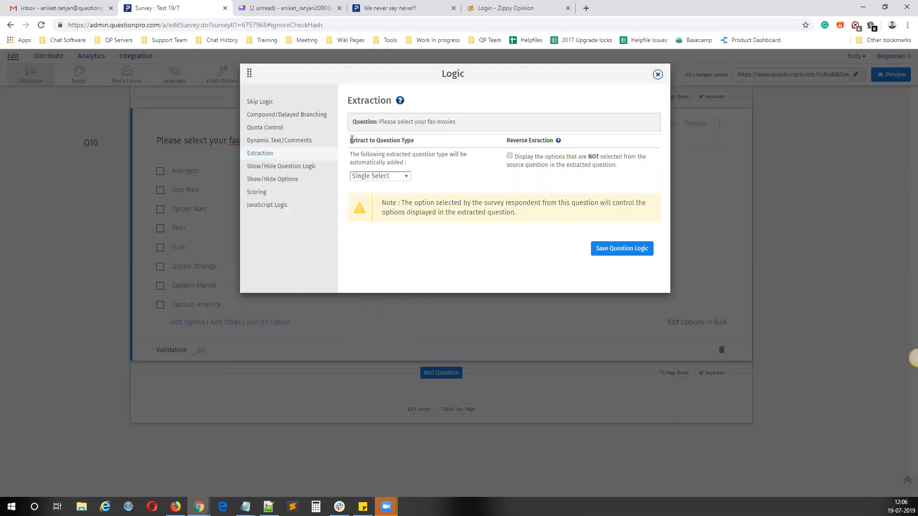
triple_click(388, 138)
left_click(416, 146)
left_click(386, 177)
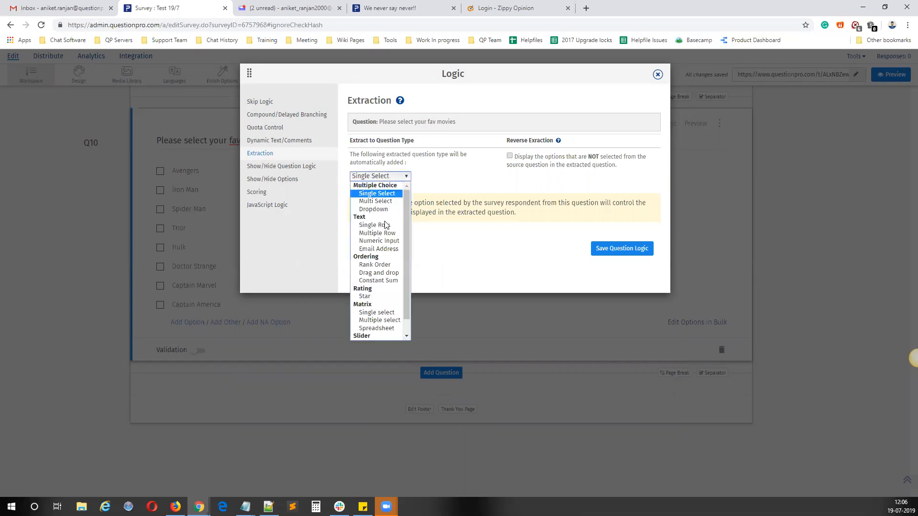
left_click(377, 273)
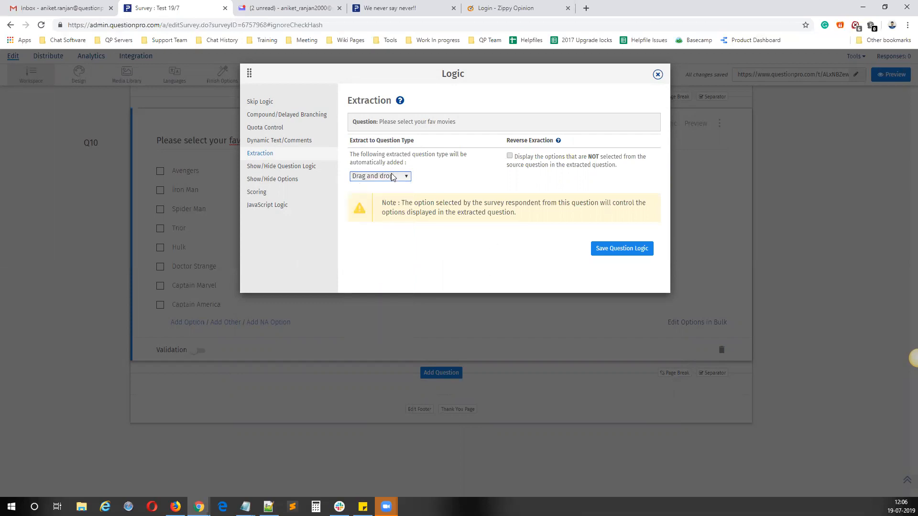
left_click(611, 247)
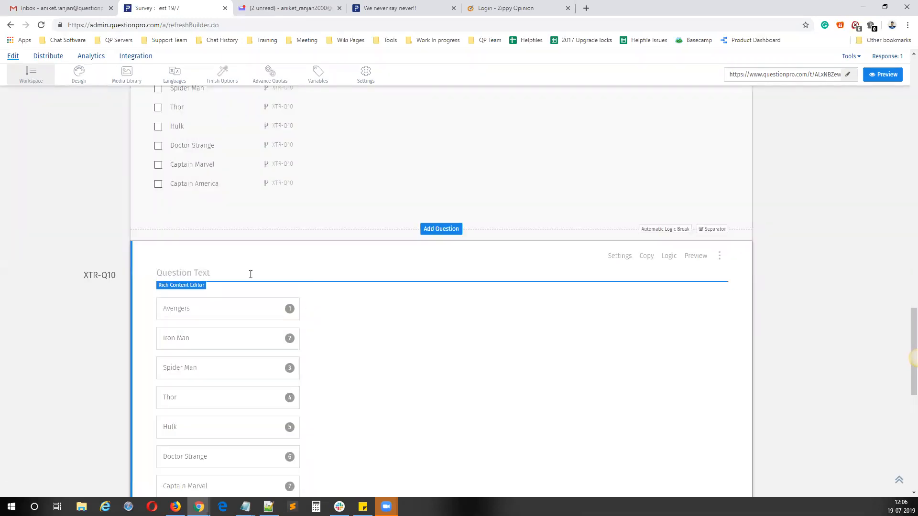
Step: Enter "Please rank" as the question text of the extracted drag-and-drop question
type("Please rank")
left_click(676, 330)
Step: Switch the survey editor to Compact View
scroll(451, 287, "up", 1)
scroll(449, 285, "up", 4)
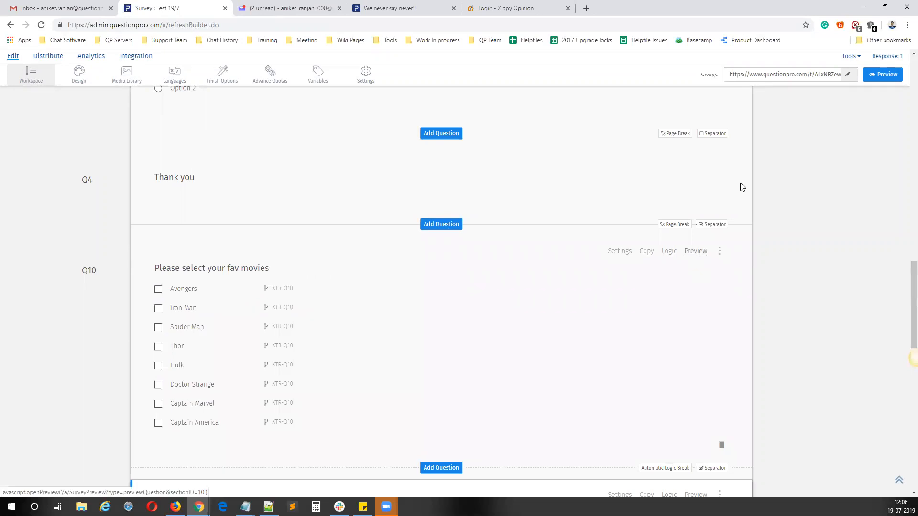
scroll(633, 199, "up", 15)
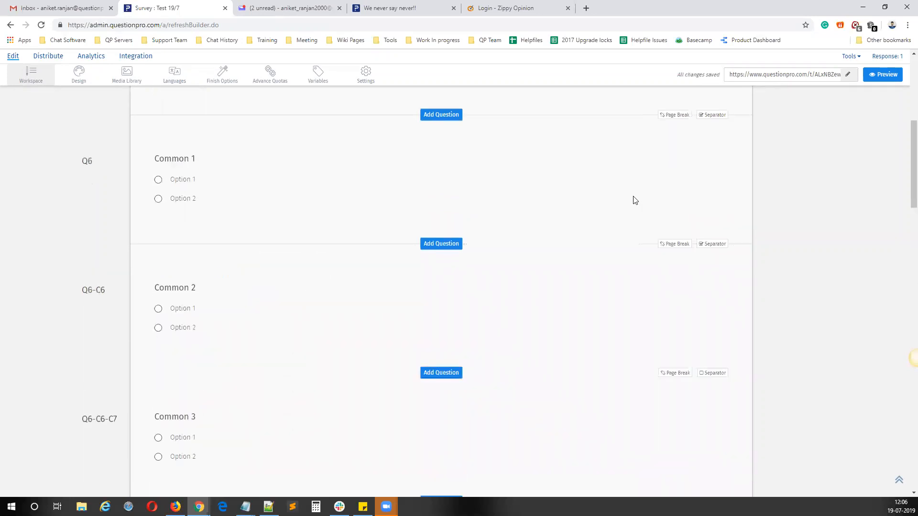
left_click(851, 80)
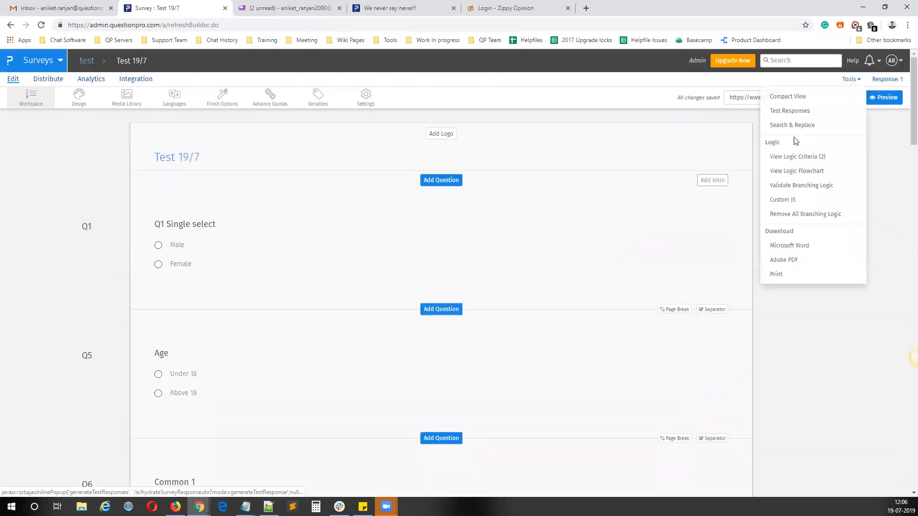
left_click(787, 97)
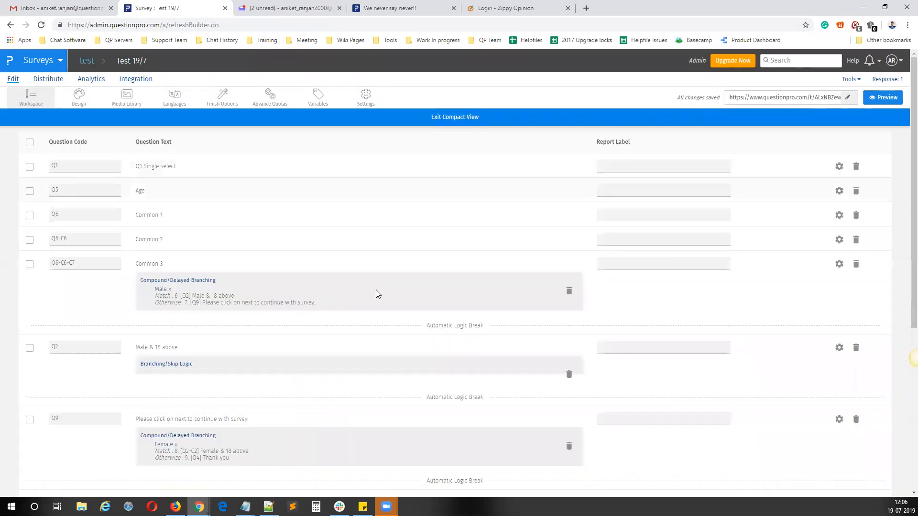
Step: Delete all questions from Q1 through Q4 "Thank you", keeping only the fav movies question and its extracted ranking question
left_click(29, 167)
left_click(29, 192)
left_click(30, 215)
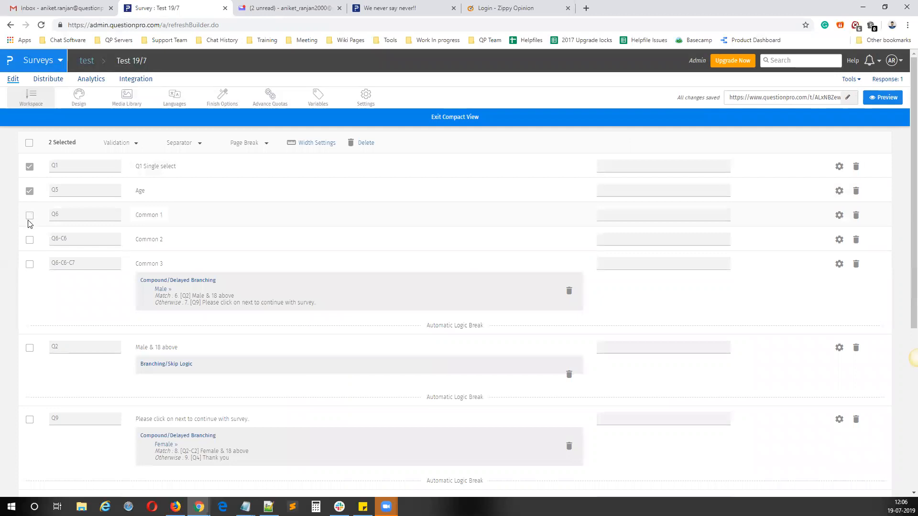
left_click(29, 240)
left_click(29, 264)
left_click(29, 348)
left_click(29, 419)
scroll(64, 265, "down", 4)
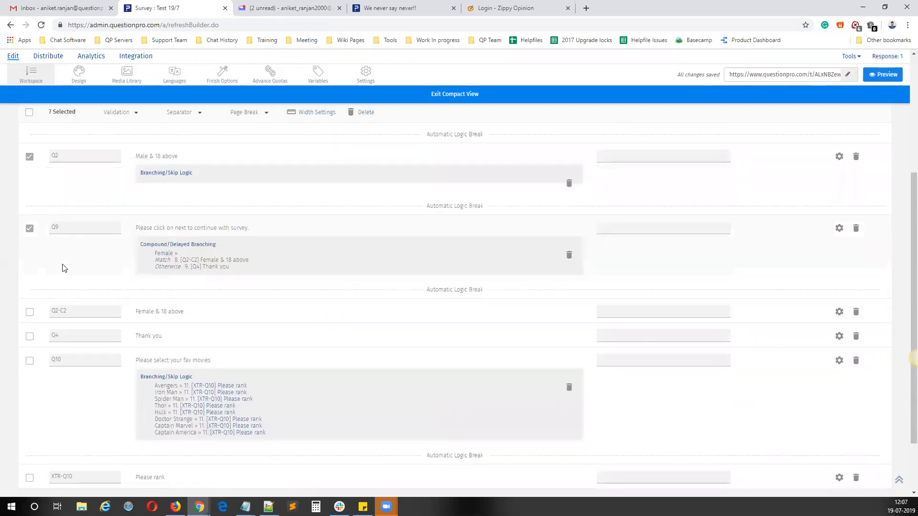
left_click(29, 311)
left_click(29, 336)
scroll(193, 231, "up", 4)
left_click(367, 142)
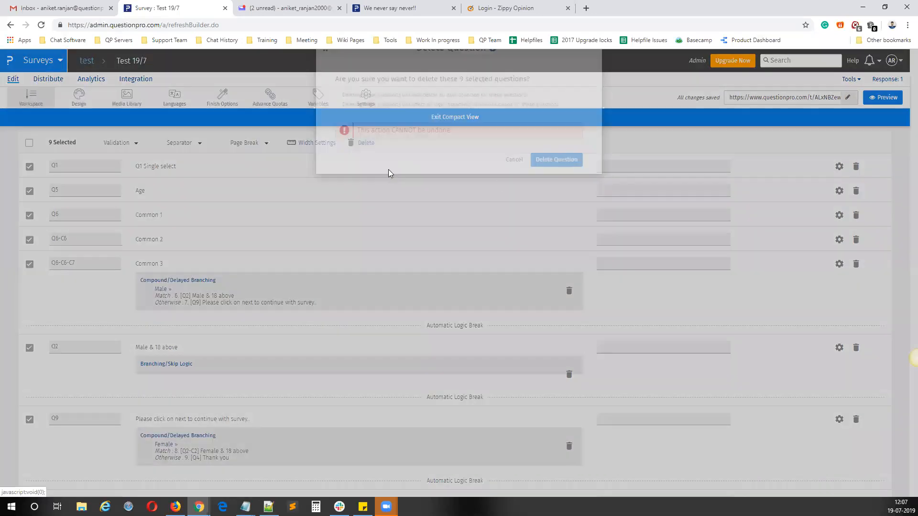
left_click(548, 188)
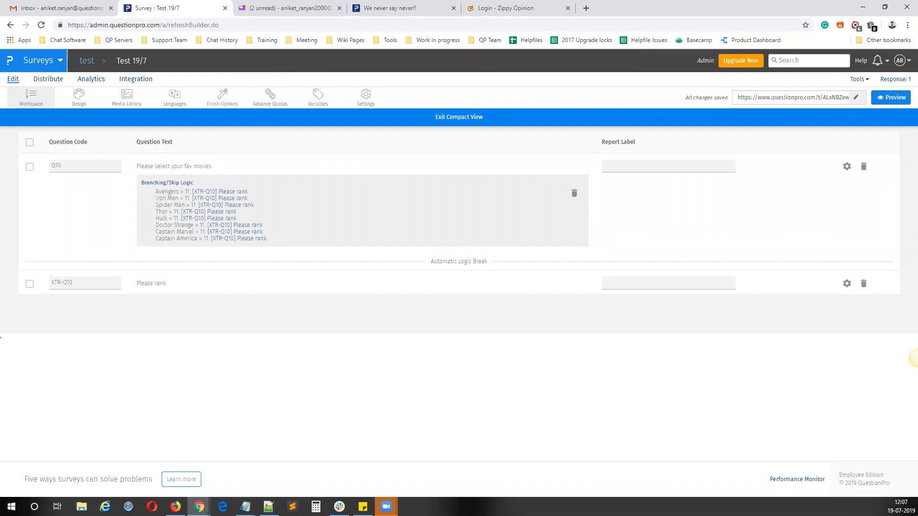
Step: Exit Compact View and open the survey link in a new browser tab
left_click(451, 119)
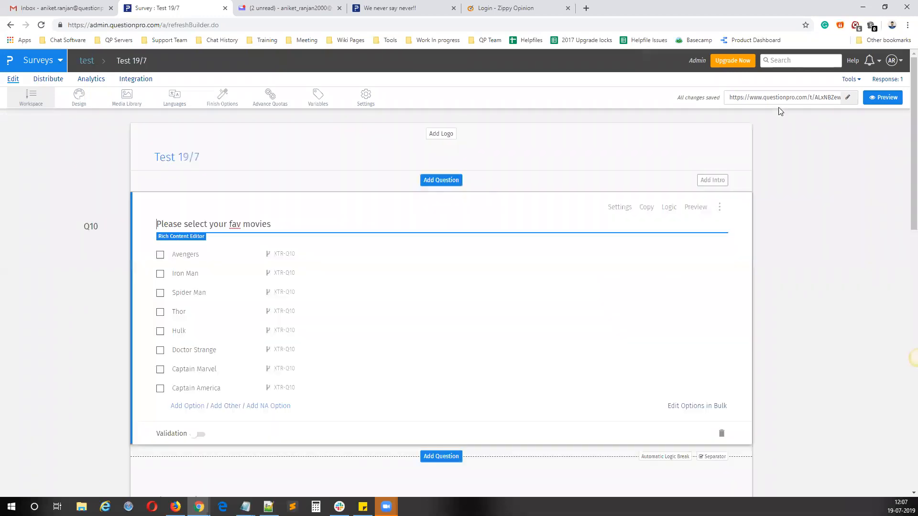
left_click(779, 100)
right_click(778, 106)
left_click(808, 114)
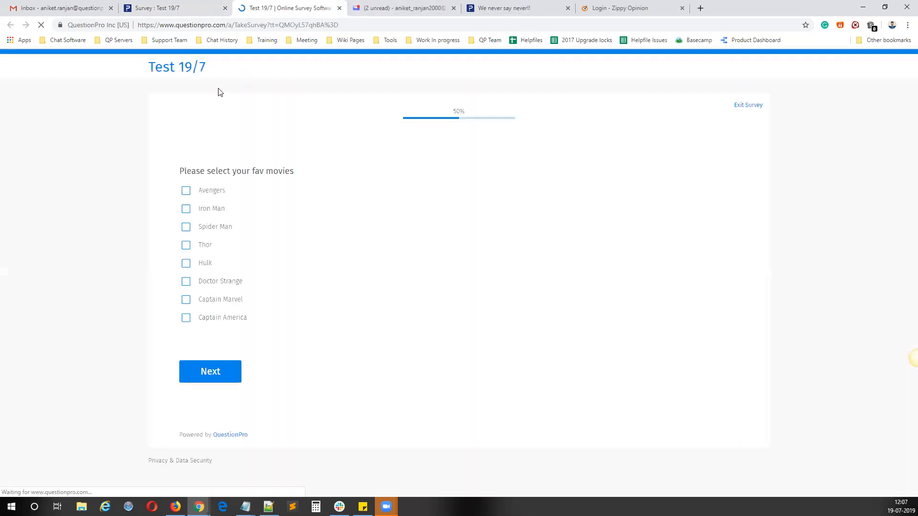
Step: Choose Avengers, Thor, Hulk and Captain America as favourite movies in the live survey and continue to the following page
left_click(204, 201)
left_click(204, 248)
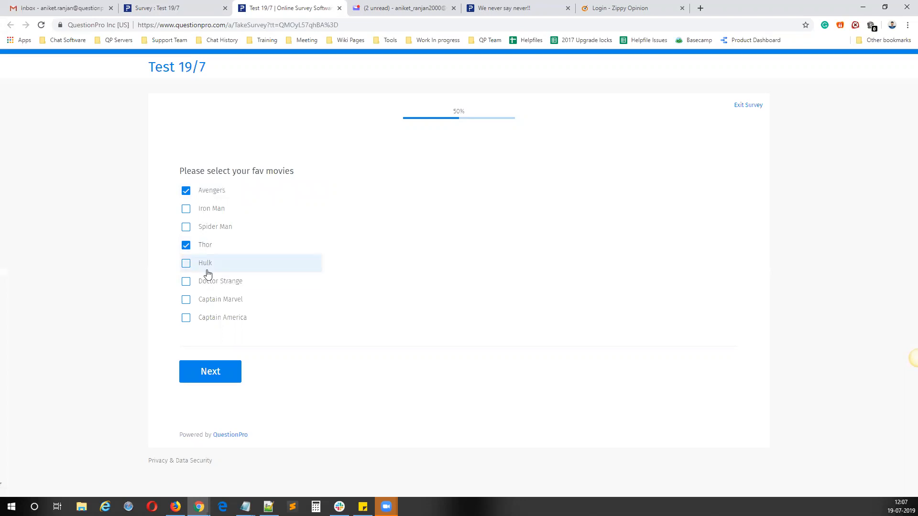
left_click(205, 263)
left_click(207, 318)
left_click(208, 372)
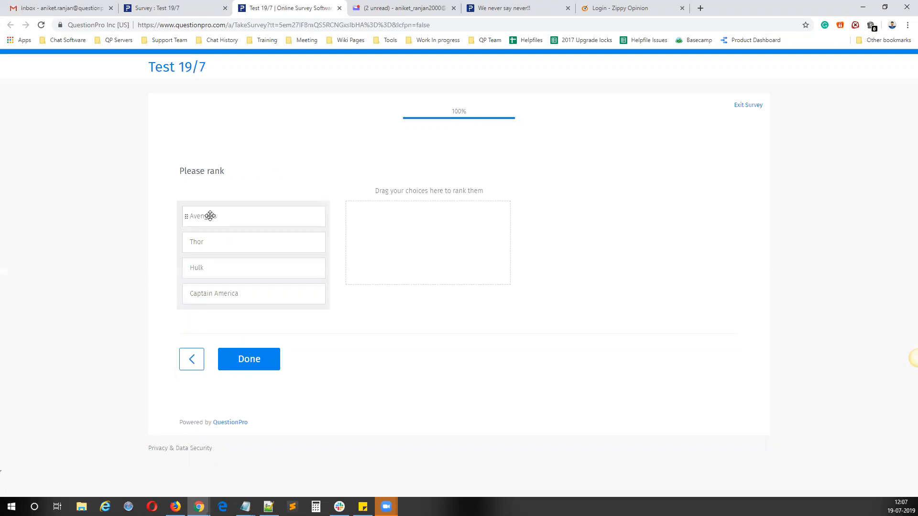
Step: Rank the extracted movies as Avengers, Hulk, Thor, Captain America, and close the live survey without submitting it
left_click_drag(293, 221, 415, 217)
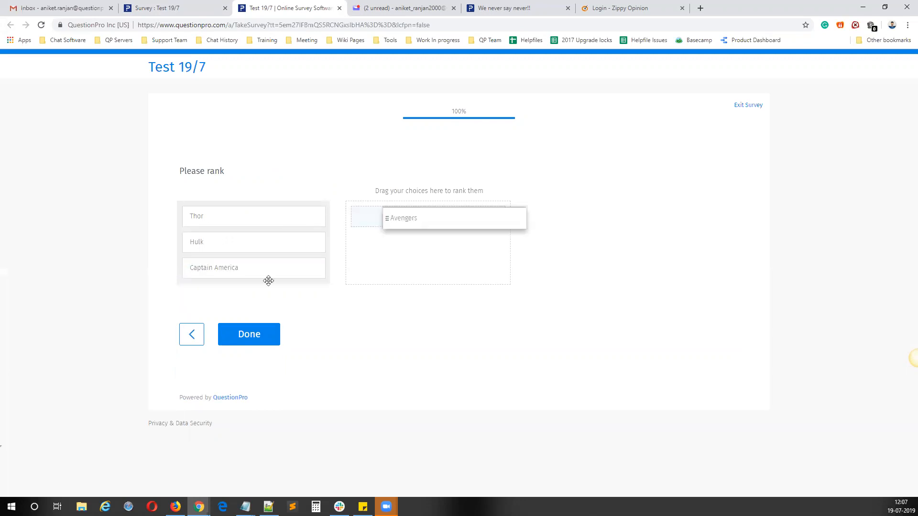
left_click_drag(227, 244, 379, 256)
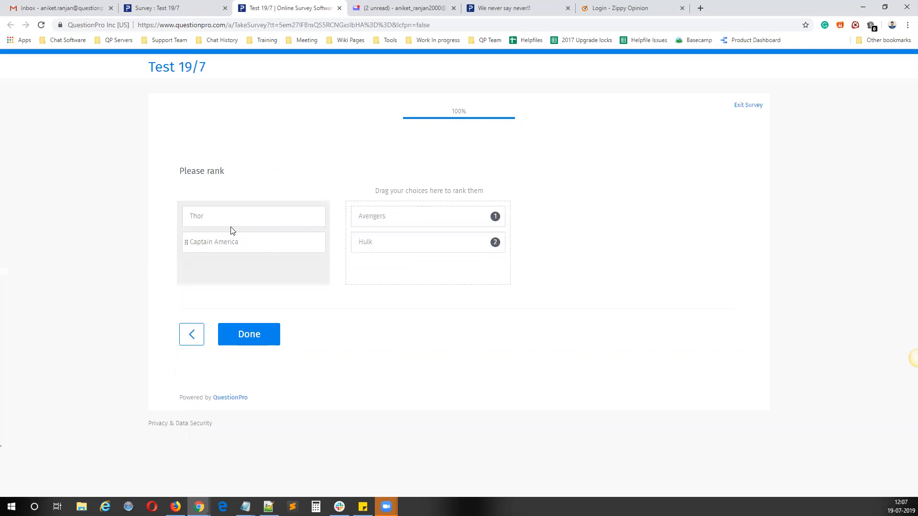
left_click_drag(230, 219, 382, 263)
left_click_drag(271, 238, 411, 261)
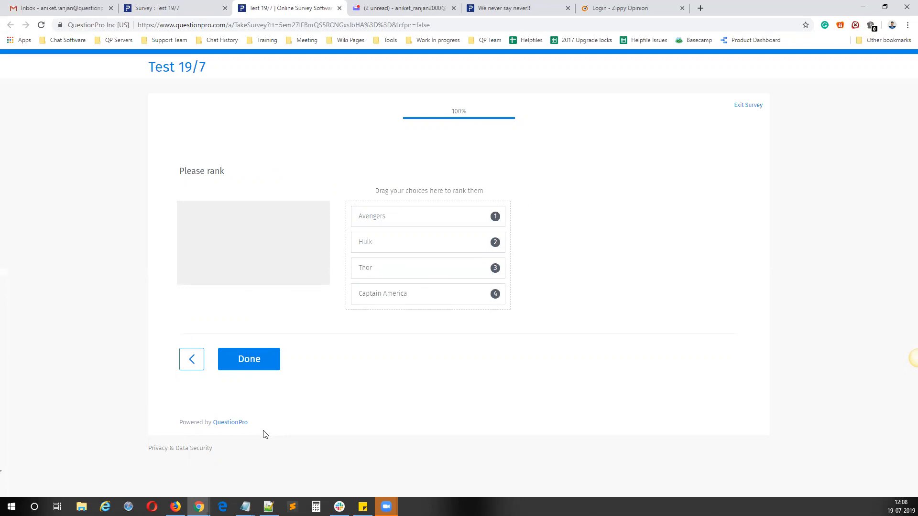
left_click(340, 9)
Step: Add another extraction from the fav movies question using the Matrix Single select type, save it and close the logic settings
scroll(368, 282, "down", 6)
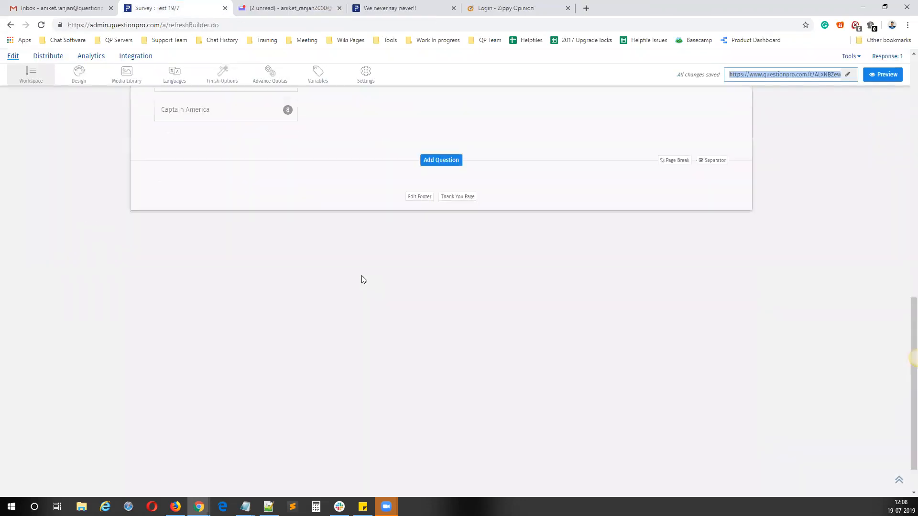
scroll(363, 279, "up", 10)
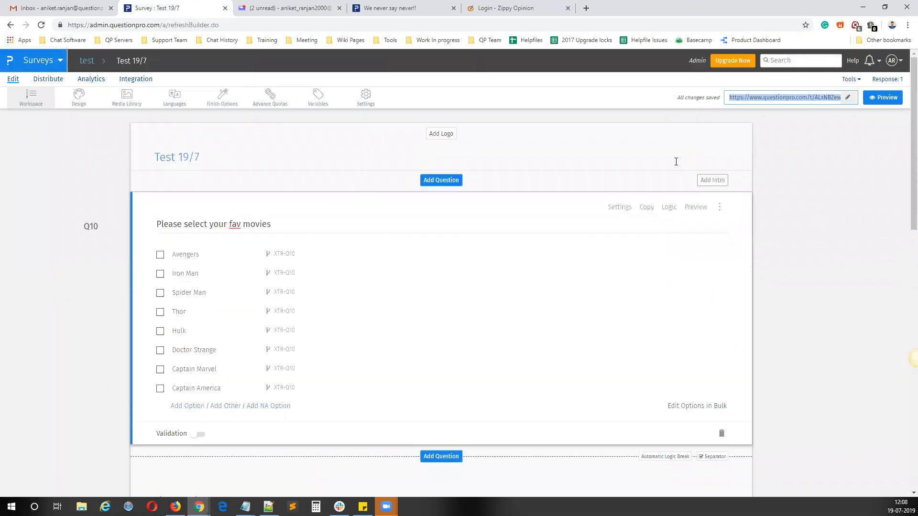
left_click(670, 209)
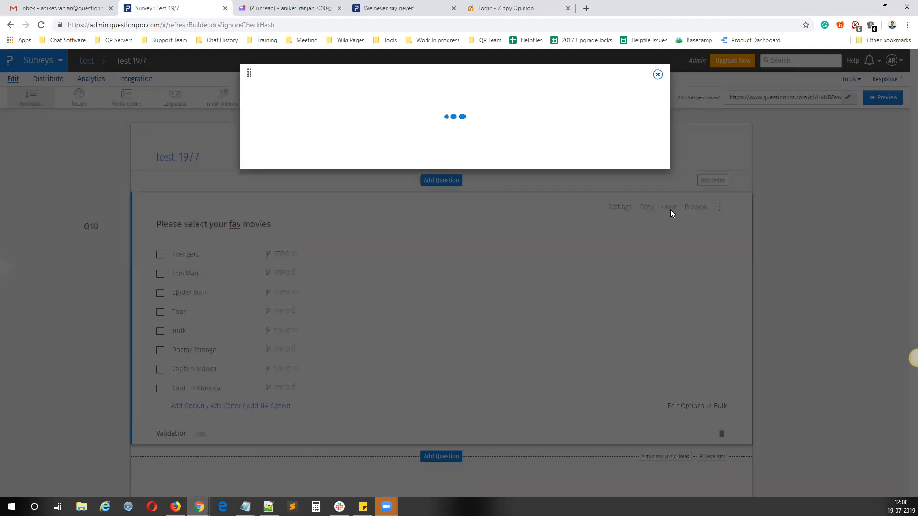
left_click(265, 154)
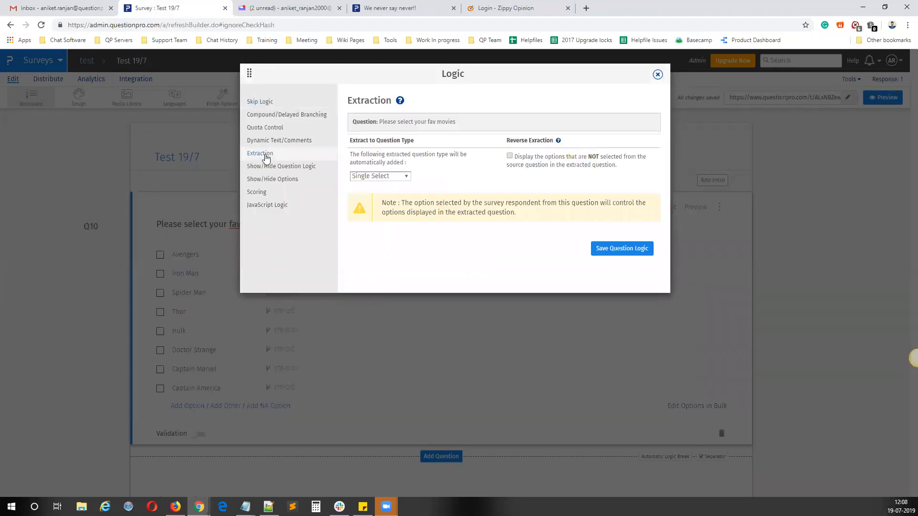
left_click(383, 176)
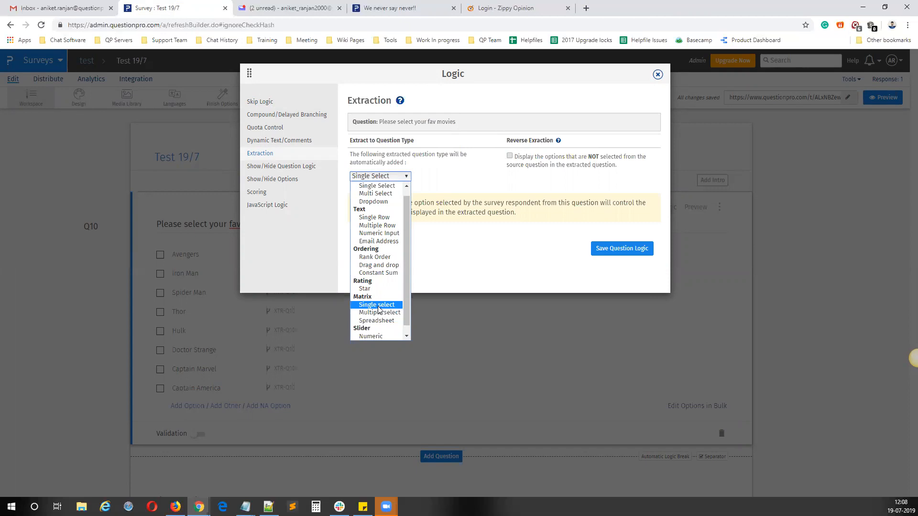
left_click(378, 306)
left_click(613, 250)
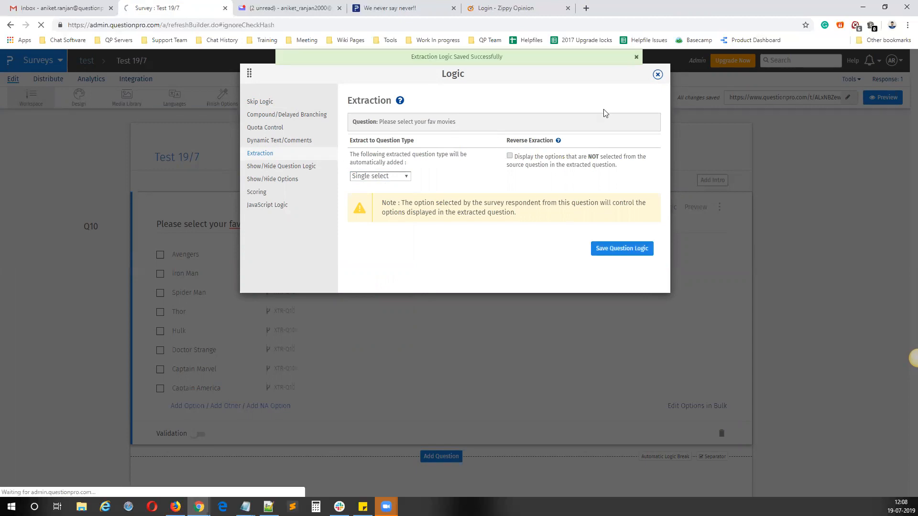
left_click(658, 76)
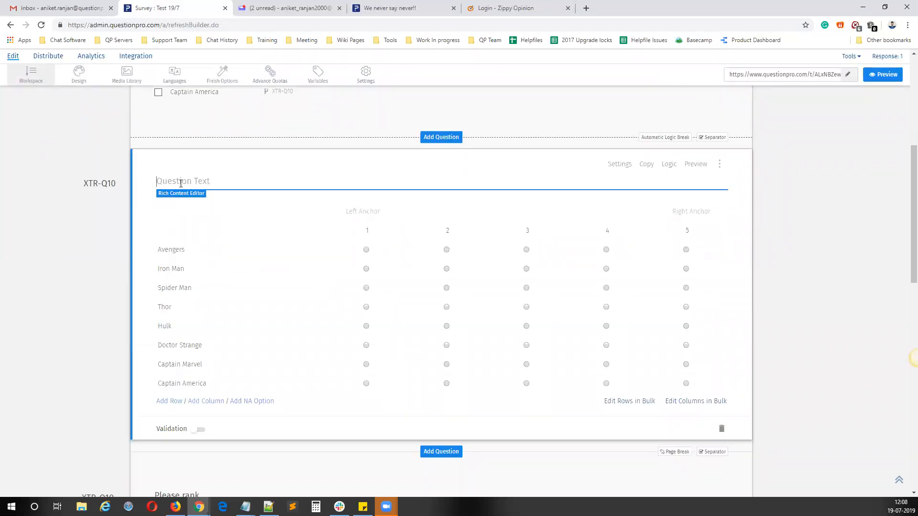
Step: Enter "Please rate" as the matrix question's text and label its scale anchors "Lowest" and "Highest"
type("Please rate")
left_click(27, 264)
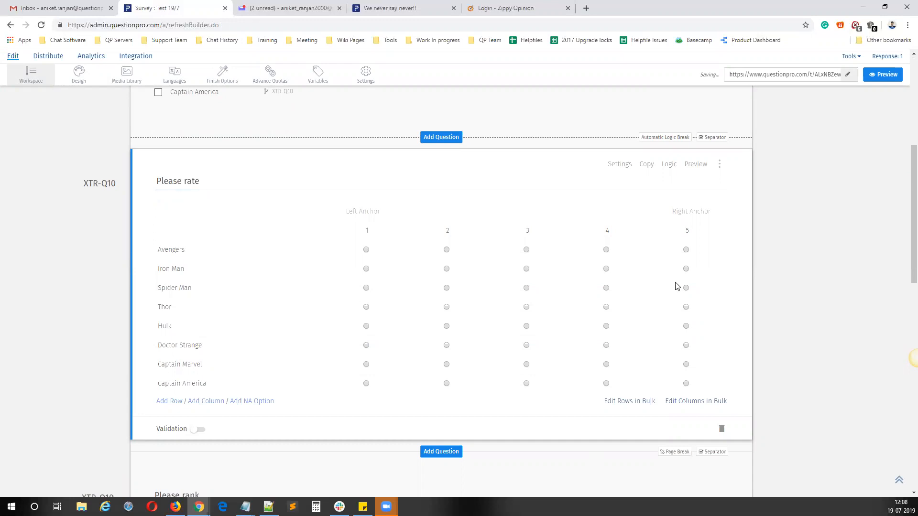
left_click(375, 215)
type("Lowes")
left_click(693, 210)
type("Highest")
left_click(852, 381)
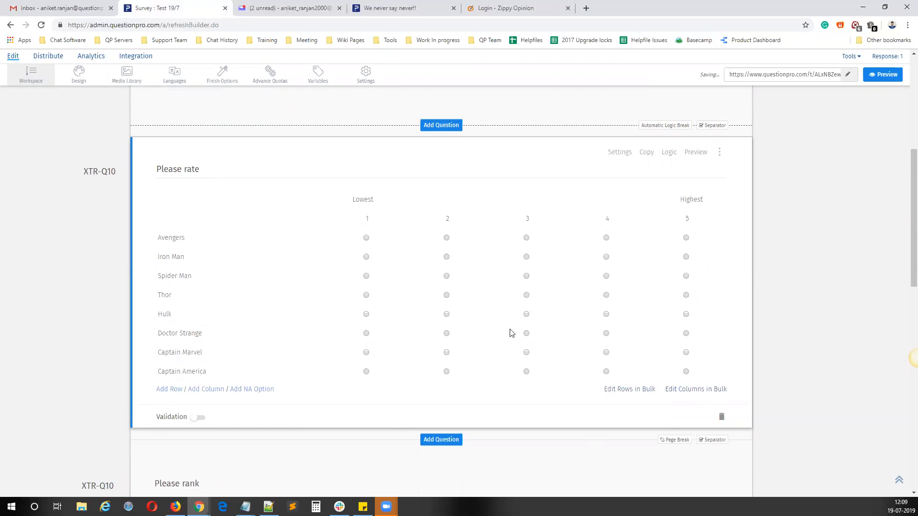
Step: Reorder the questions so that "Please rank" comes before the "Please rate" matrix question
scroll(510, 332, "up", 6)
scroll(611, 293, "down", 6)
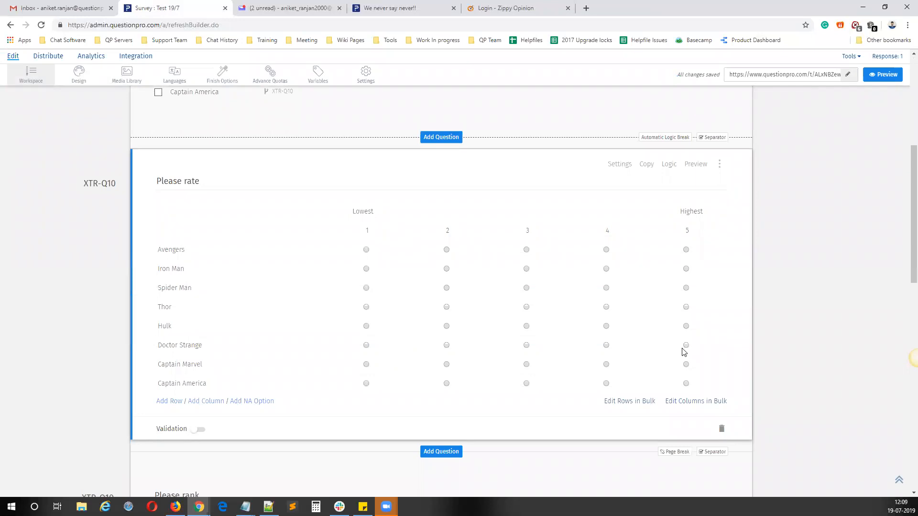
left_click(719, 165)
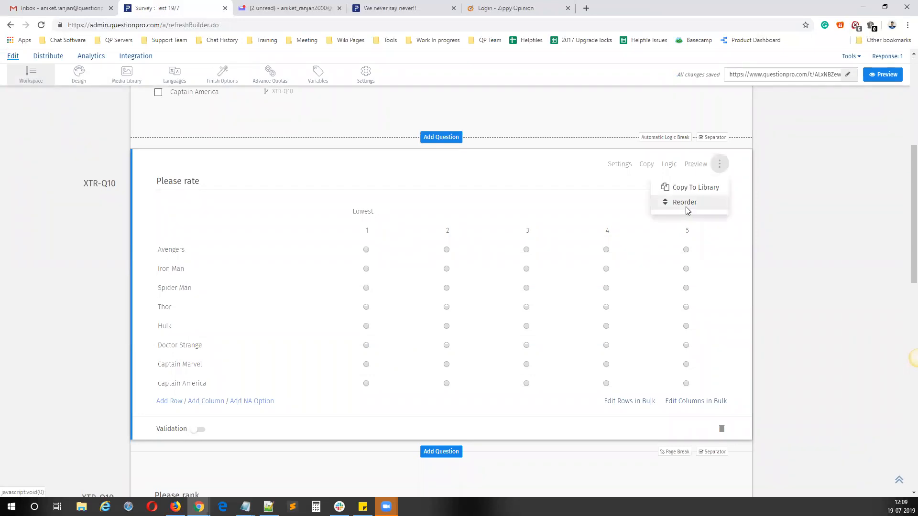
left_click(686, 209)
left_click_drag(320, 132, 318, 157)
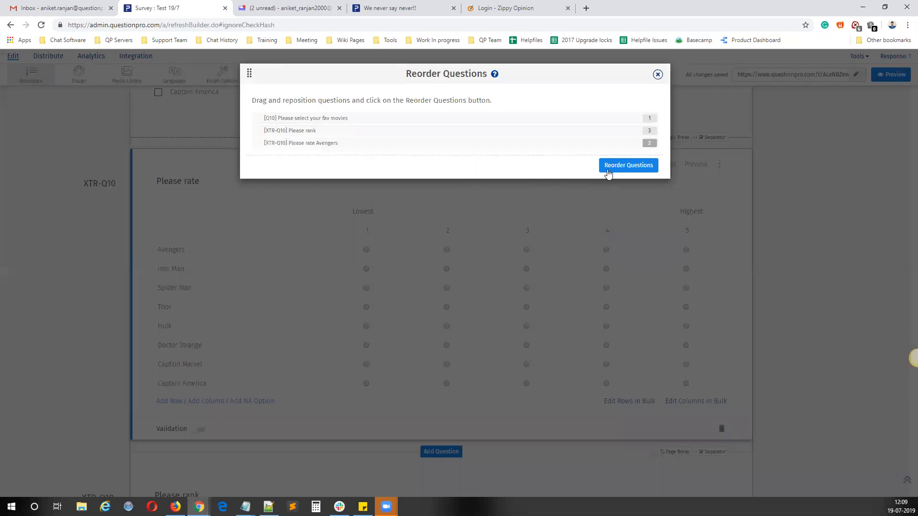
left_click(608, 170)
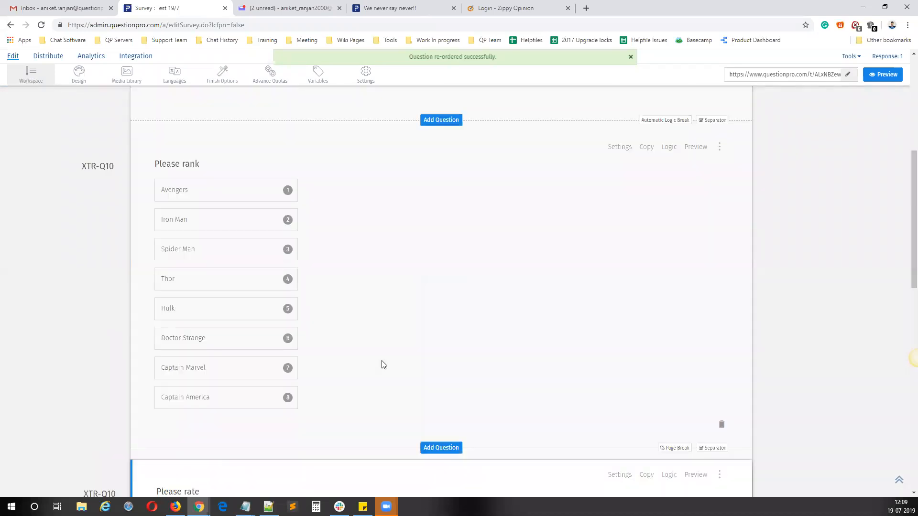
Step: Add a single-answer question titled "common" between the "Please rank" and "Please rate" questions, and make a copy of it
scroll(384, 365, "down", 5)
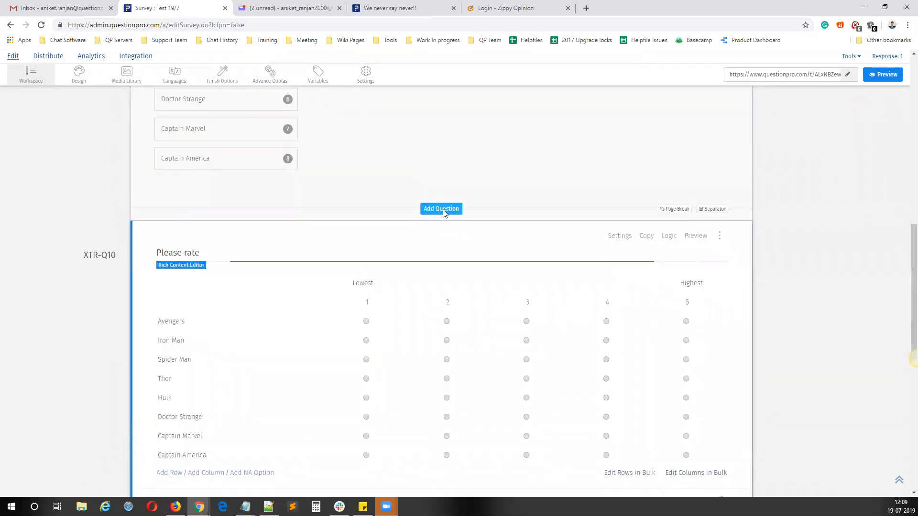
left_click(442, 209)
left_click(54, 131)
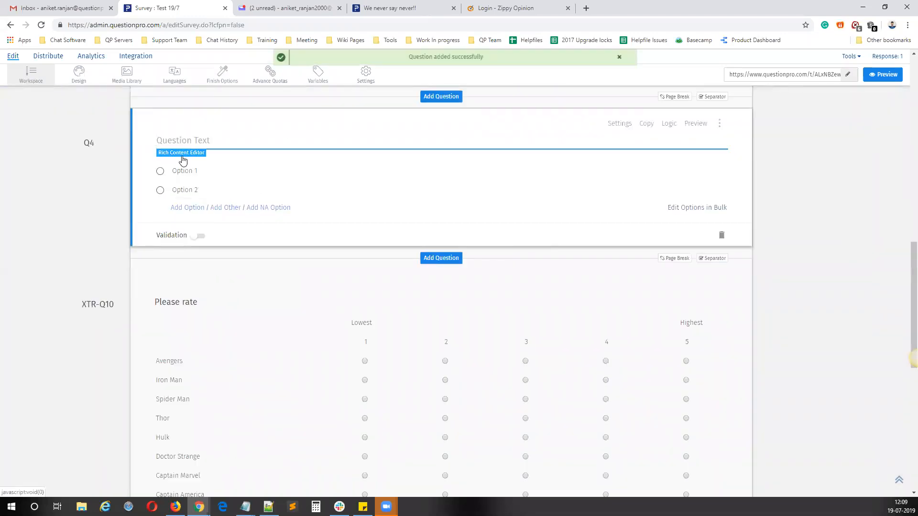
type("ommon")
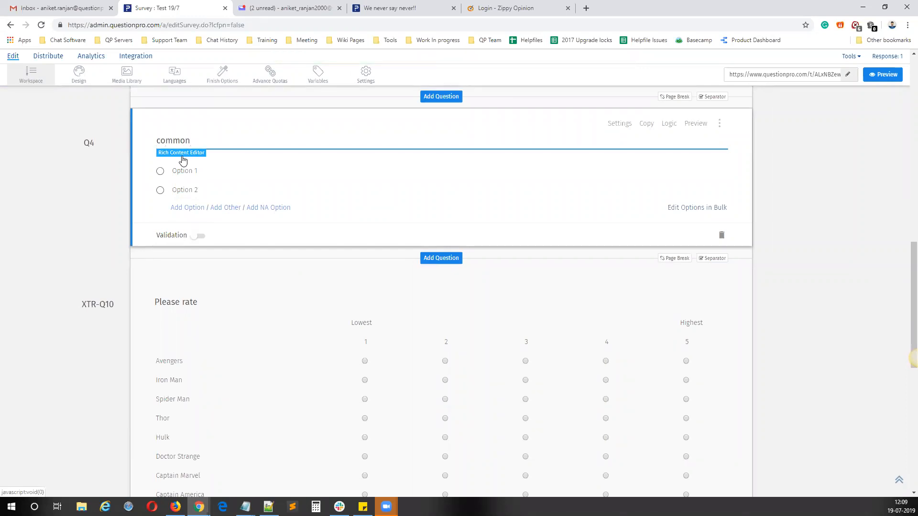
left_click(823, 263)
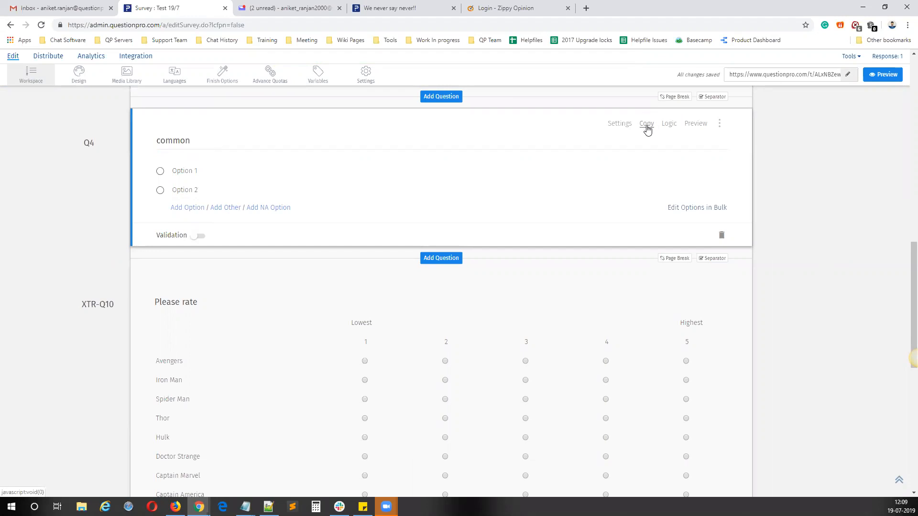
left_click(647, 125)
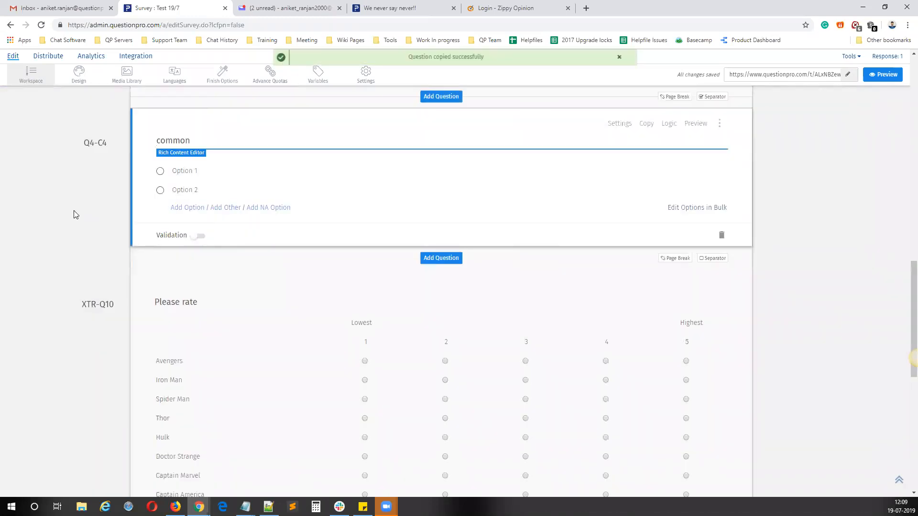
Step: Insert page breaks after both "common" questions so that the copy and the "Please rate" matrix are on separate pages
scroll(261, 286, "up", 10)
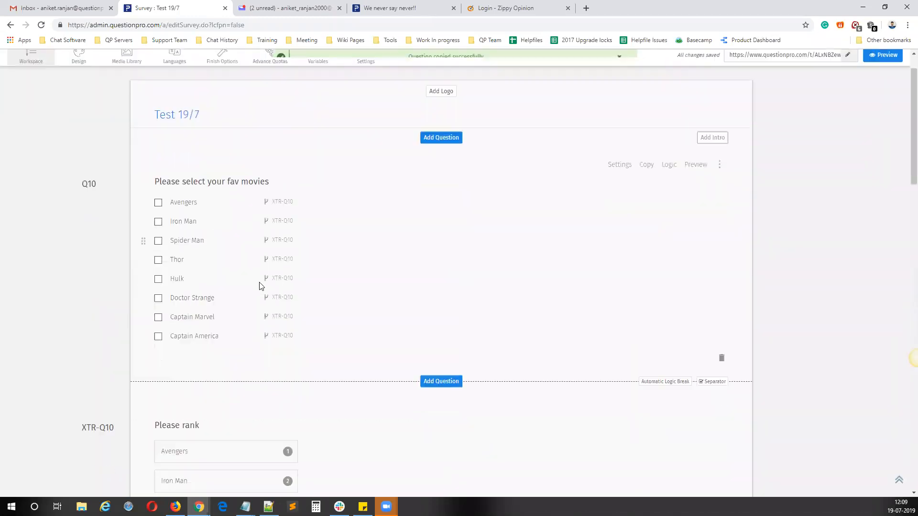
scroll(261, 285, "down", 15)
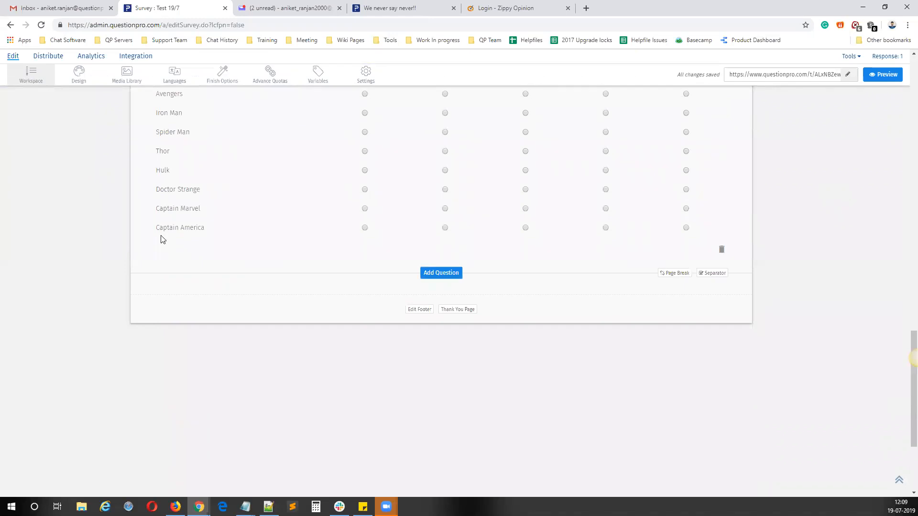
scroll(165, 241, "up", 3)
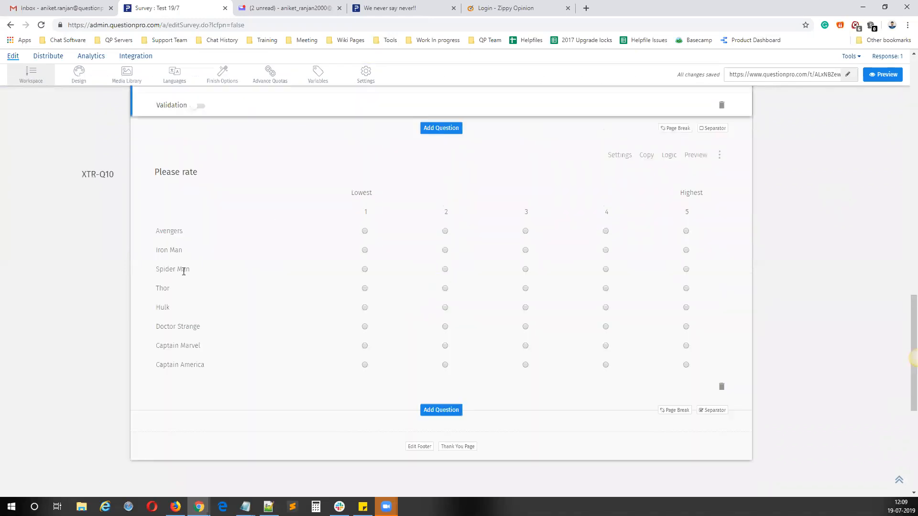
left_click(213, 191)
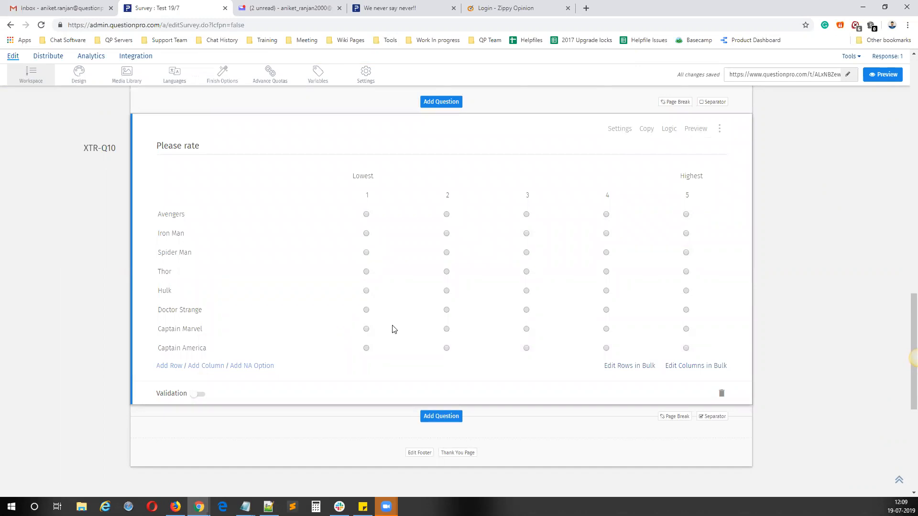
scroll(577, 313, "up", 3)
left_click(675, 245)
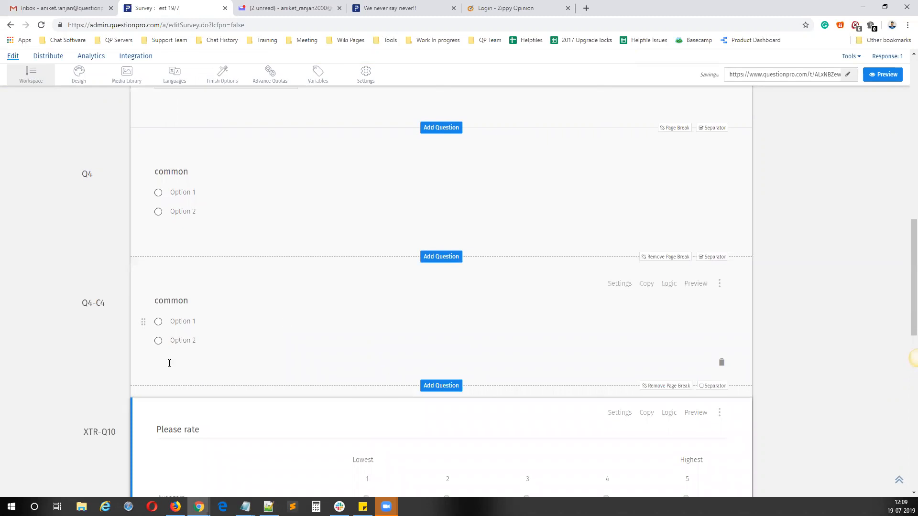
Step: Reset the skip logic of the fav movies question and close its logic settings
scroll(169, 364, "down", 4)
scroll(208, 306, "up", 17)
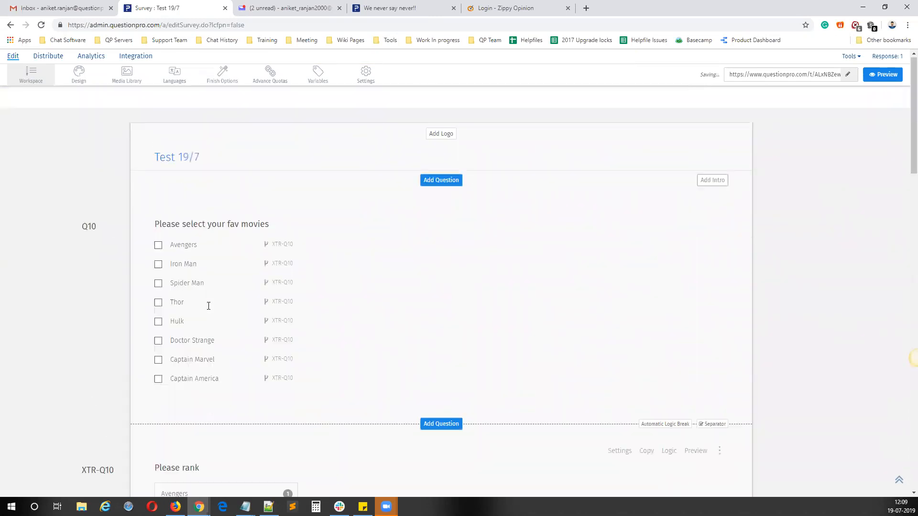
left_click(664, 208)
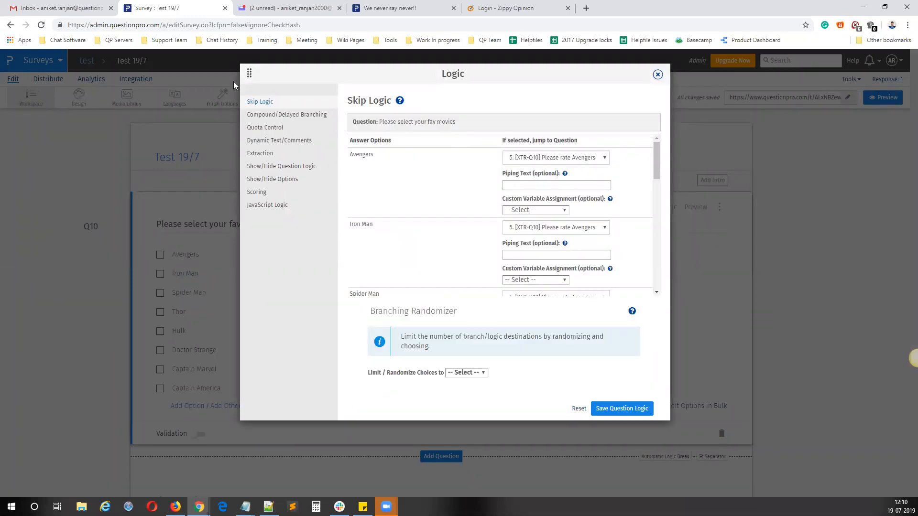
left_click(578, 409)
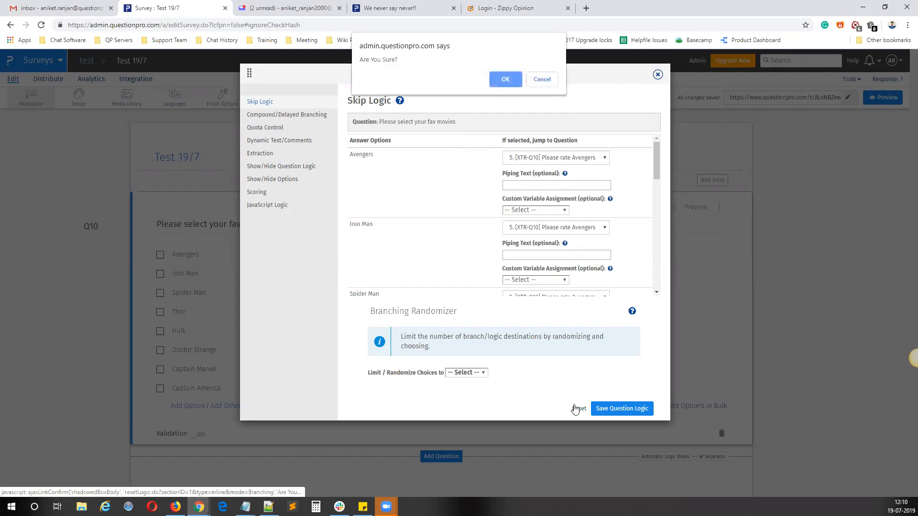
left_click(497, 76)
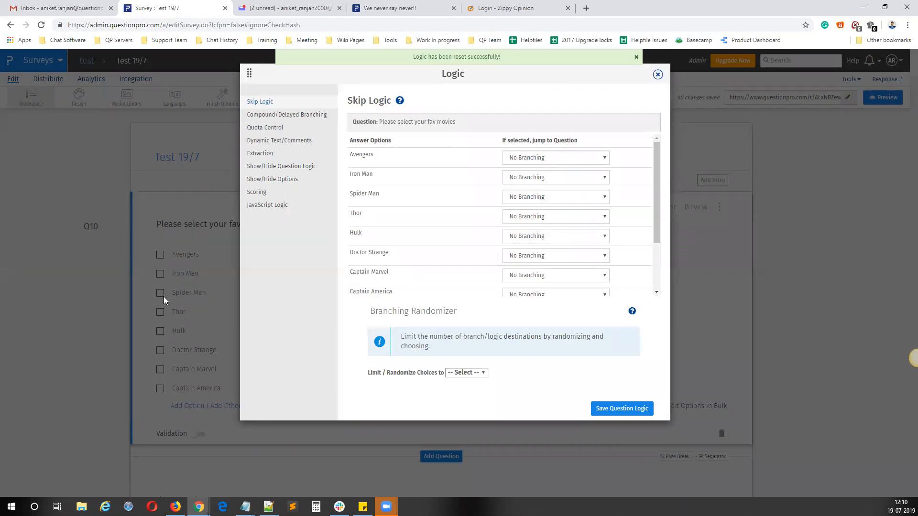
left_click(657, 75)
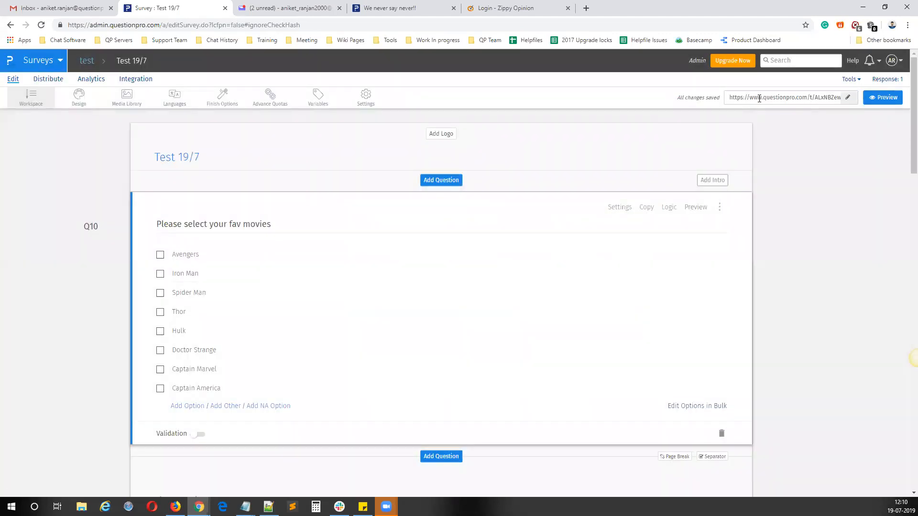
Step: Test the live survey by choosing Avengers and Spider Man, answering "common" with Option 1 and continuing, and close it without finishing
right_click(759, 98)
left_click(761, 117)
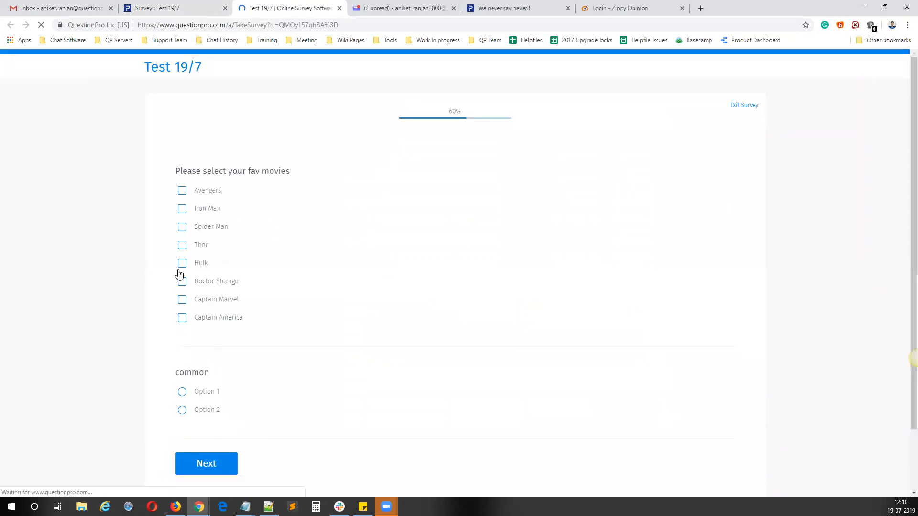
left_click(229, 230)
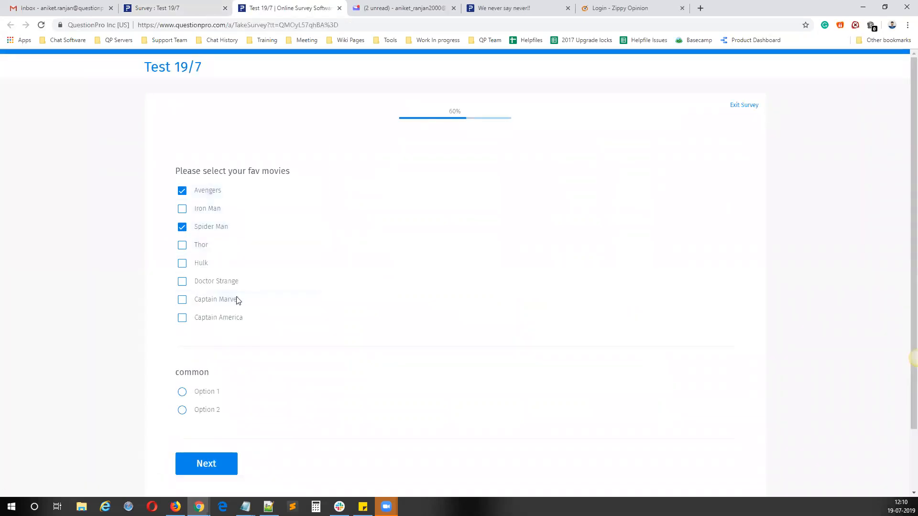
scroll(235, 302, "down", 2)
left_click(218, 309)
left_click(220, 378)
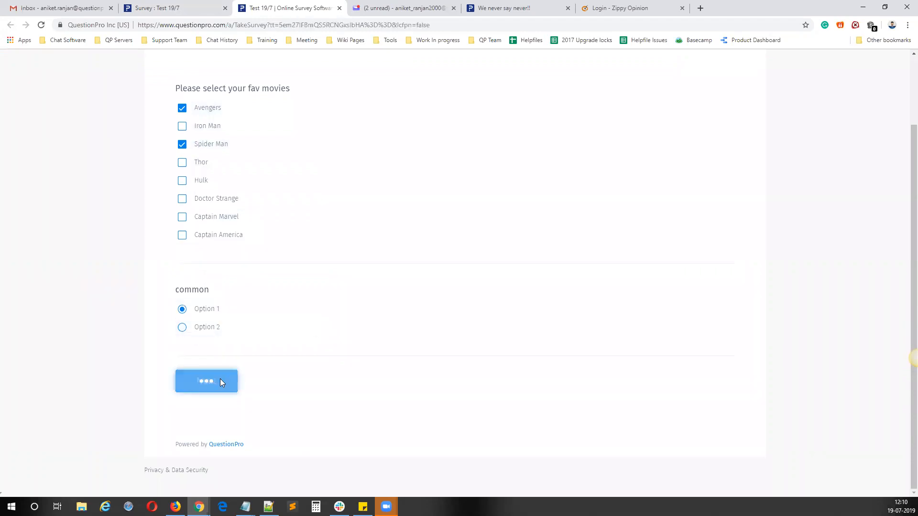
left_click(339, 7)
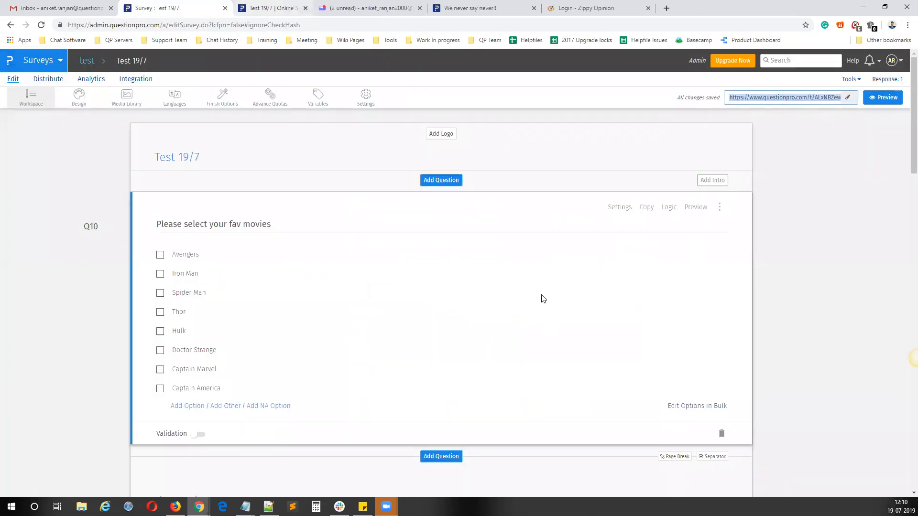
Step: Insert a page break after the fav movies question and open the live survey again in a new tab
scroll(517, 267, "down", 5)
left_click(674, 217)
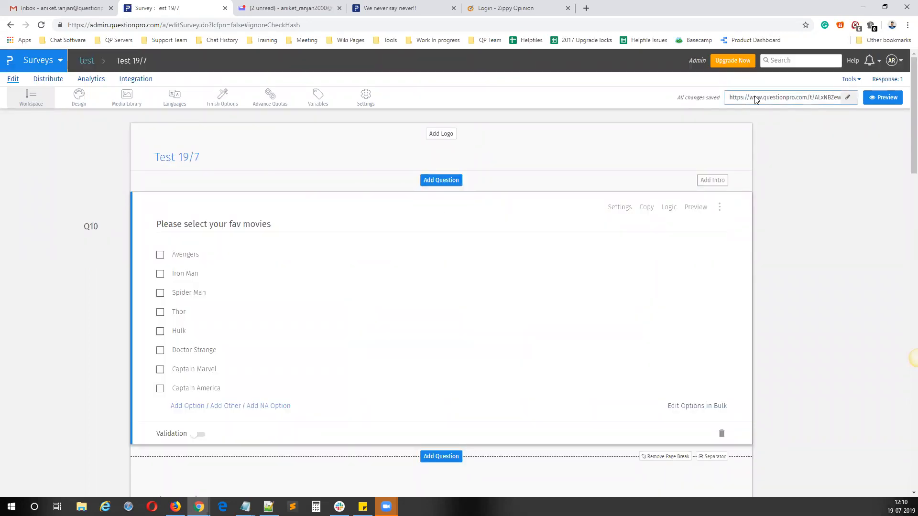
right_click(755, 96)
left_click(733, 92)
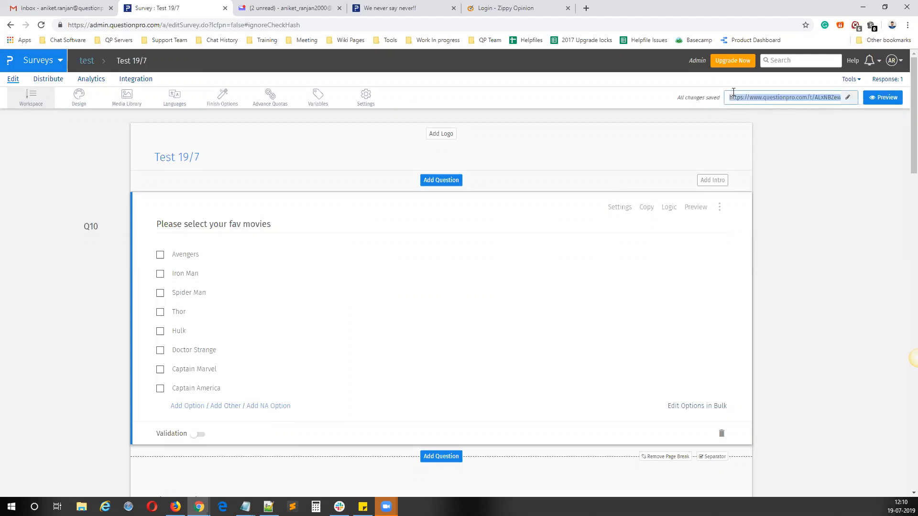
right_click(741, 96)
left_click(753, 116)
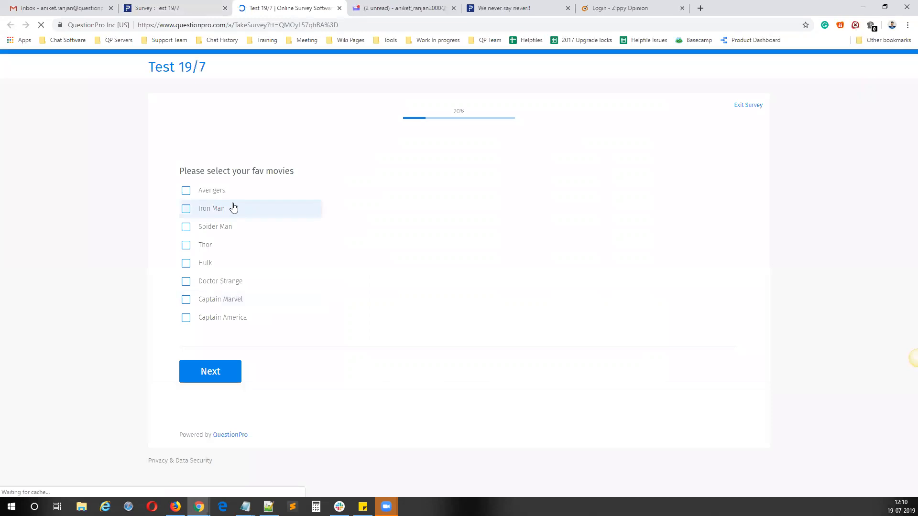
Step: Choose Avengers, Iron Man and Spider Man as favourite movies in the live survey and continue to the ranking page
left_click(224, 191)
left_click(222, 208)
left_click(224, 228)
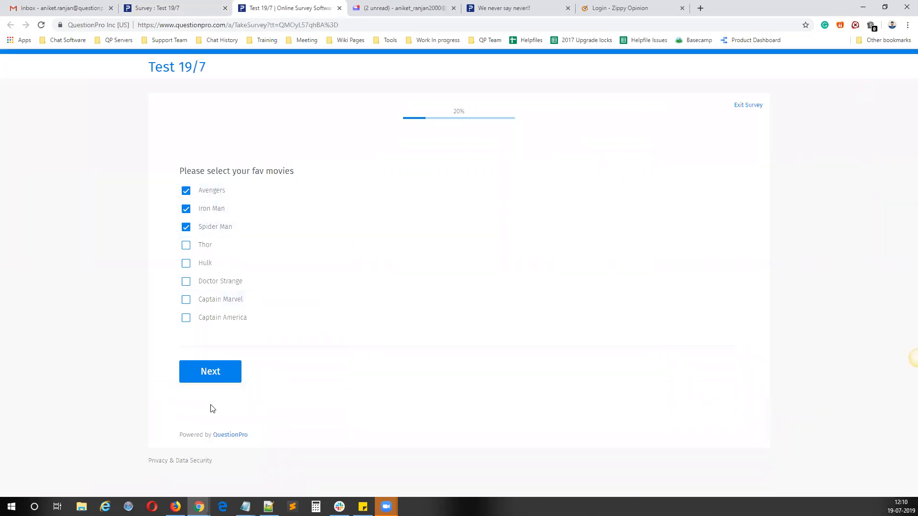
left_click(214, 374)
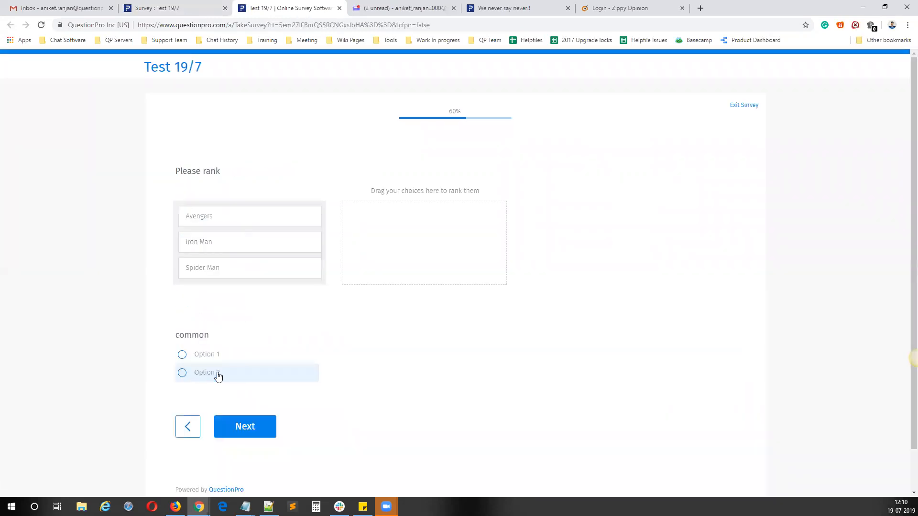
Step: Rank Avengers, Iron Man, Spider Man in that order, answer the two "common" questions with Option 1 and Option 2, and continue to the rating page
left_click_drag(234, 209, 363, 217)
left_click_drag(211, 211, 371, 230)
left_click_drag(265, 217, 442, 281)
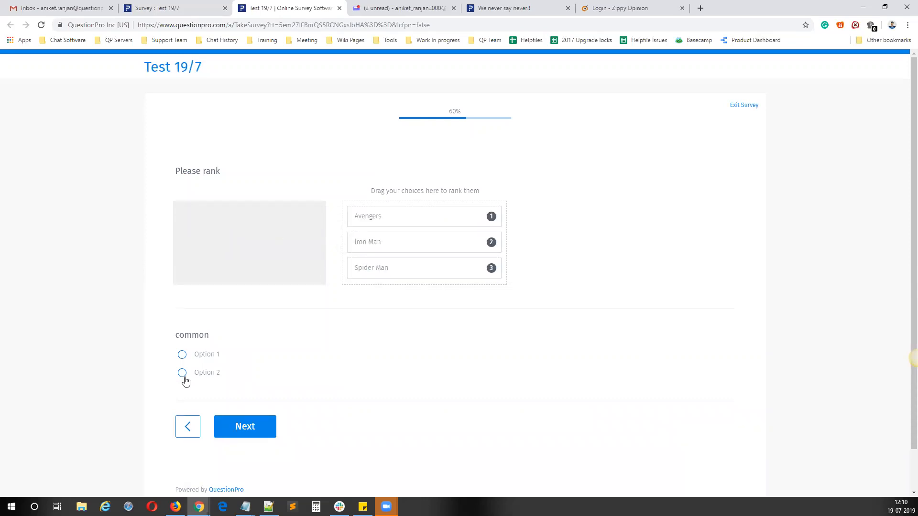
left_click(186, 362)
left_click(242, 432)
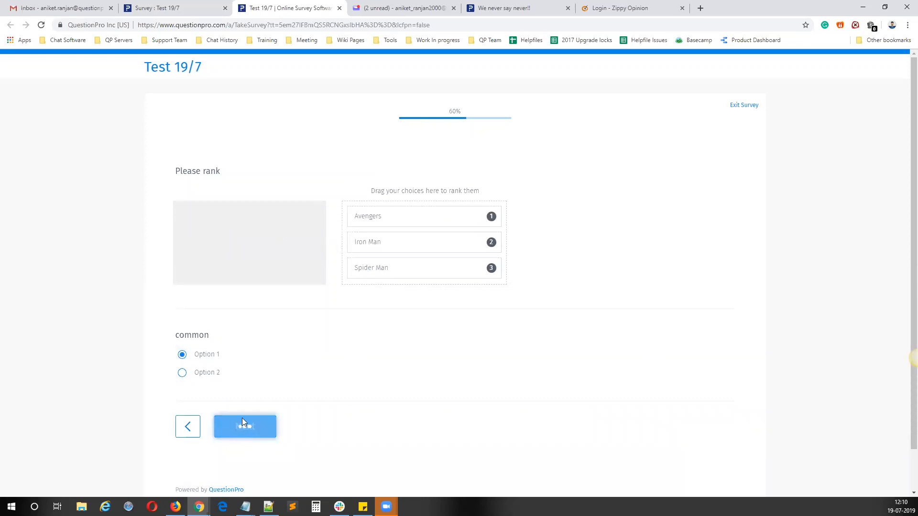
left_click(227, 214)
left_click(258, 260)
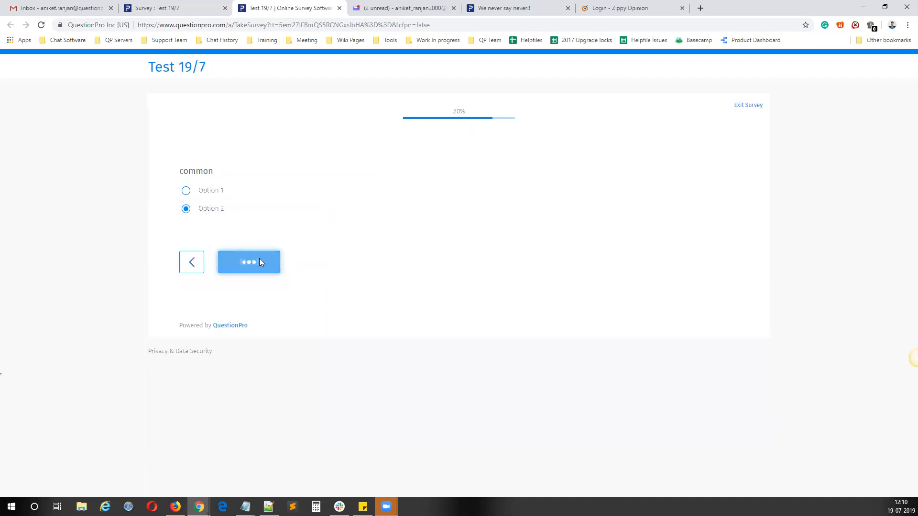
Step: Rate the extracted movies in the matrix: Avengers 3, Iron Man 2 and Spider Man 2
left_click_drag(209, 223, 183, 244)
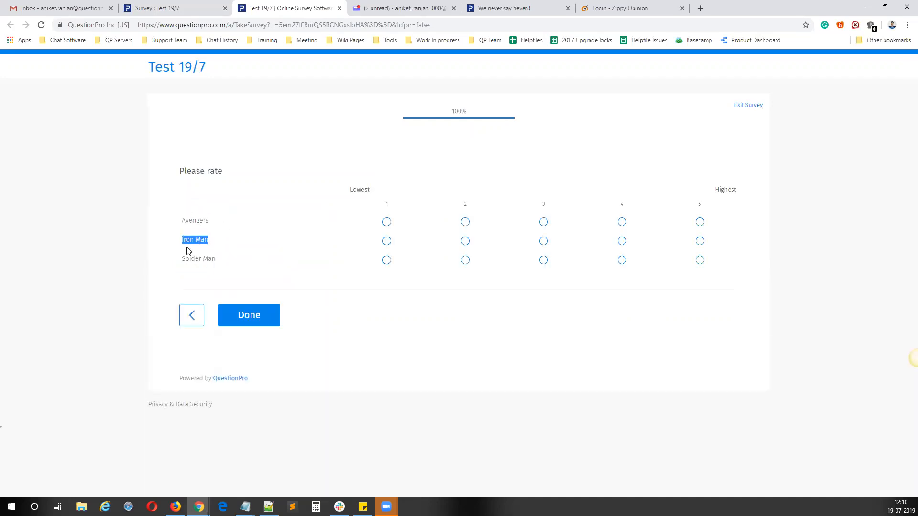
triple_click(188, 258)
left_click(917, 358)
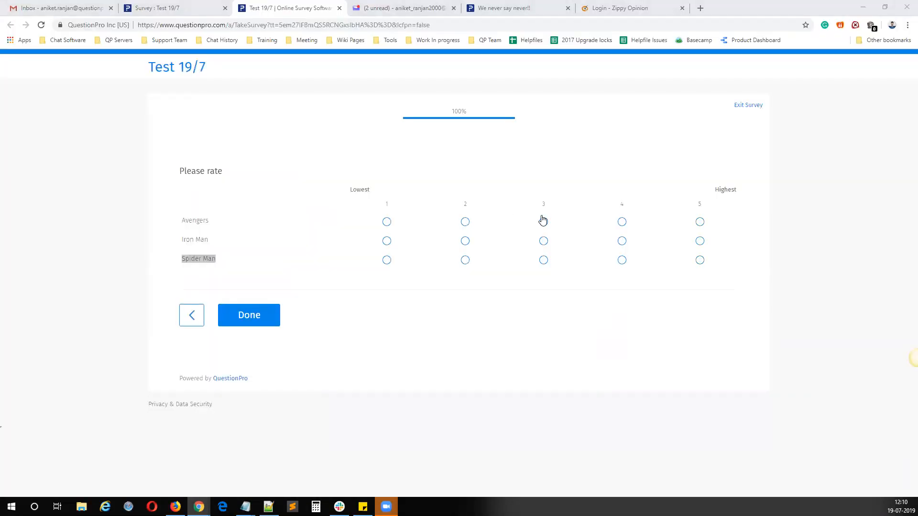
left_click(543, 221)
left_click(481, 239)
left_click(479, 262)
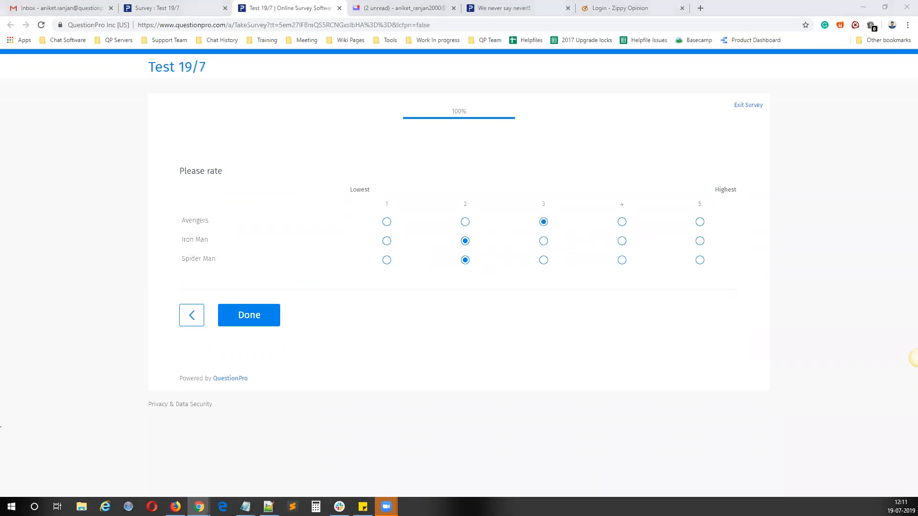
Step: Switch to Notepad and complete the Extraction Logic line with "Multiple extraction possible."
key("alt+Tab")
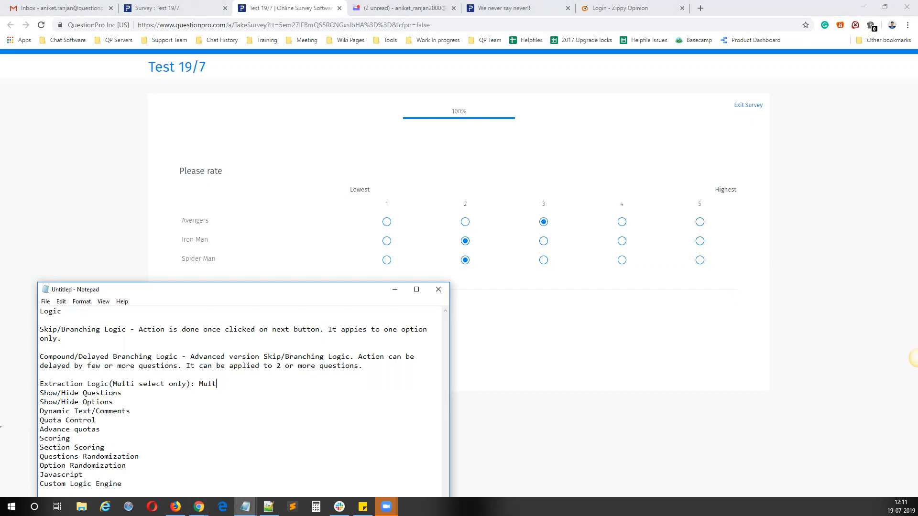
type("ltiple extraction possible. Extractef")
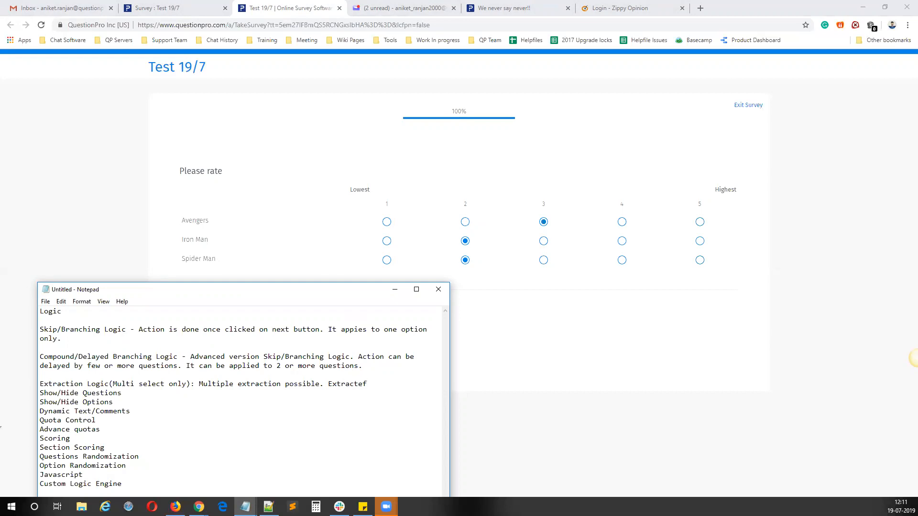
Step: Add "Extracted question can be anywhere in the survey." to the Extraction Logic note
key("BackSpace")
type("d question can be anyw")
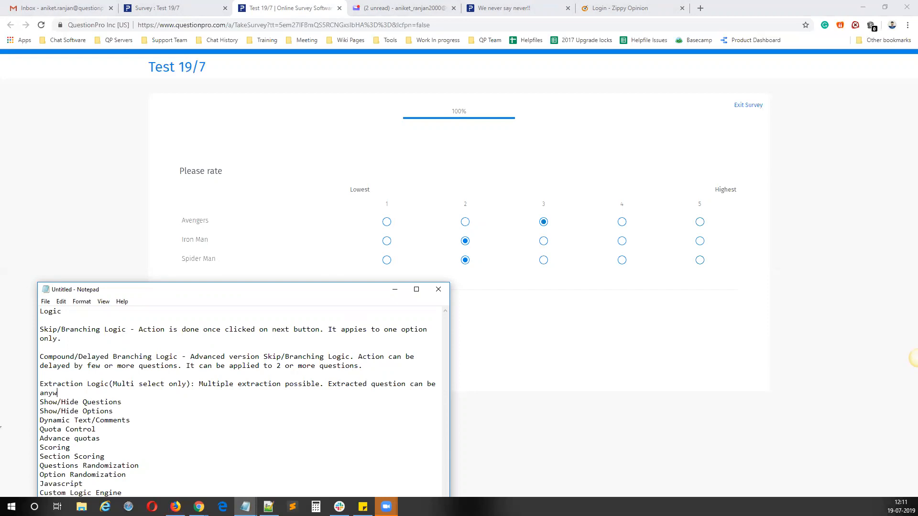
type("here in the survey")
Step: Continue the Extraction Logic note with "Note: remove branching from source question"
type("Note: remove branching from slurce")
key("BackSpace")
key("BackSpace")
key("BackSpace")
key("BackSpace")
key("BackSpace")
key("BackSpace")
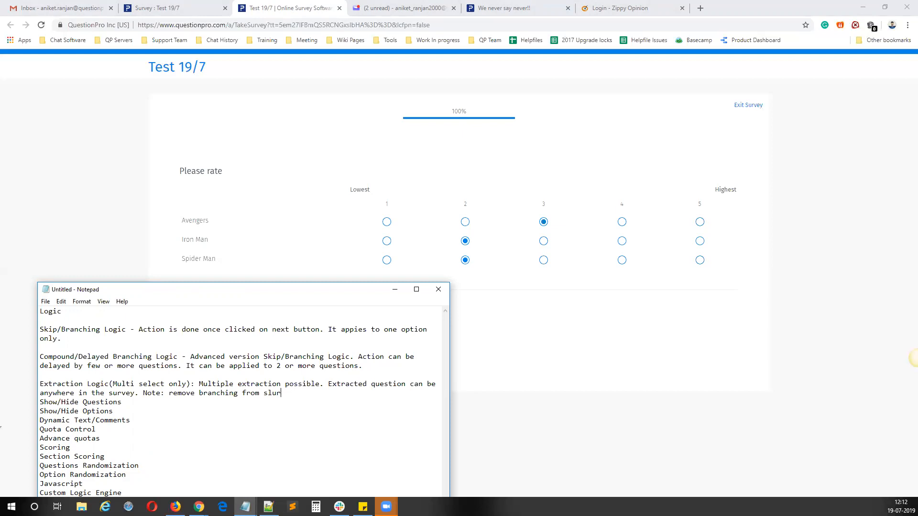
type("ource question. Tere")
Step: Add "There should be a page break after source question." to the note, followed by a blank line
key("BackSpace")
key("BackSpace")
key("BackSpace")
type("here should be a page break ")
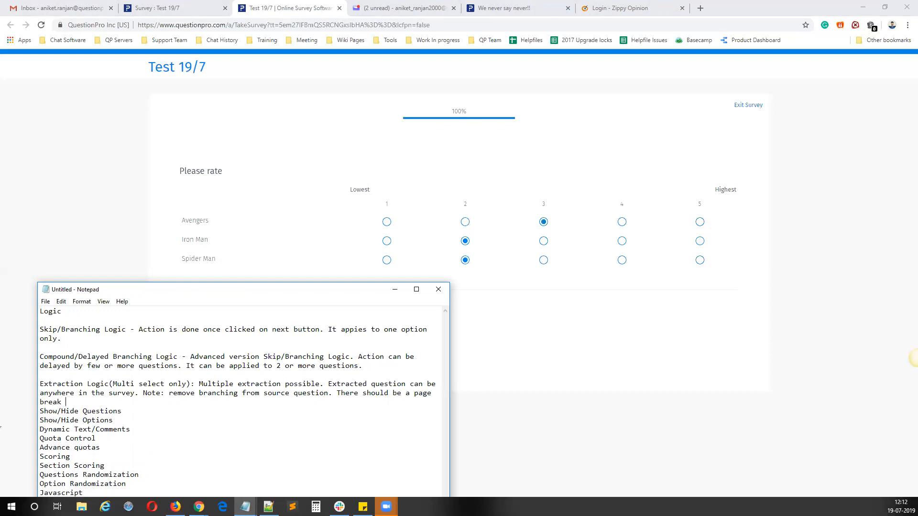
type("after source question.")
key("Return")
key("Return")
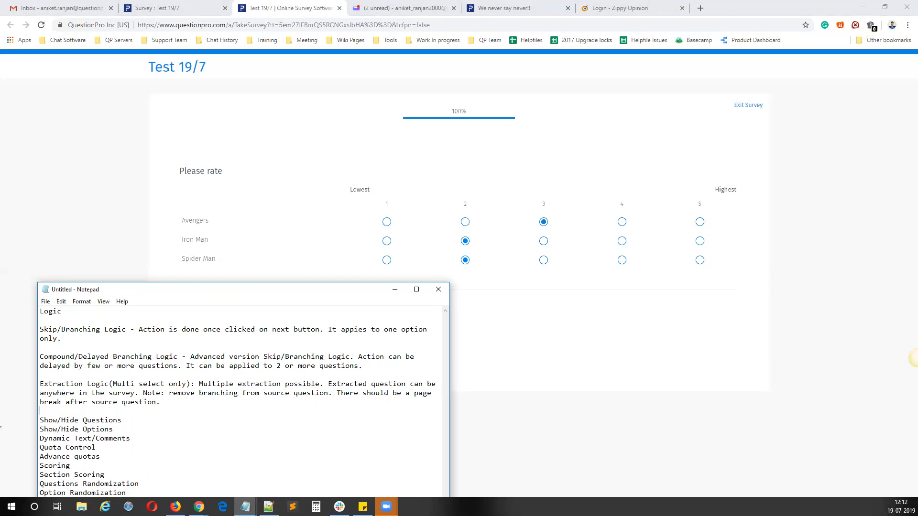
Step: Switch back to the browser, close the live survey tab and return to the fav movies question in the survey editor
left_click(478, 170)
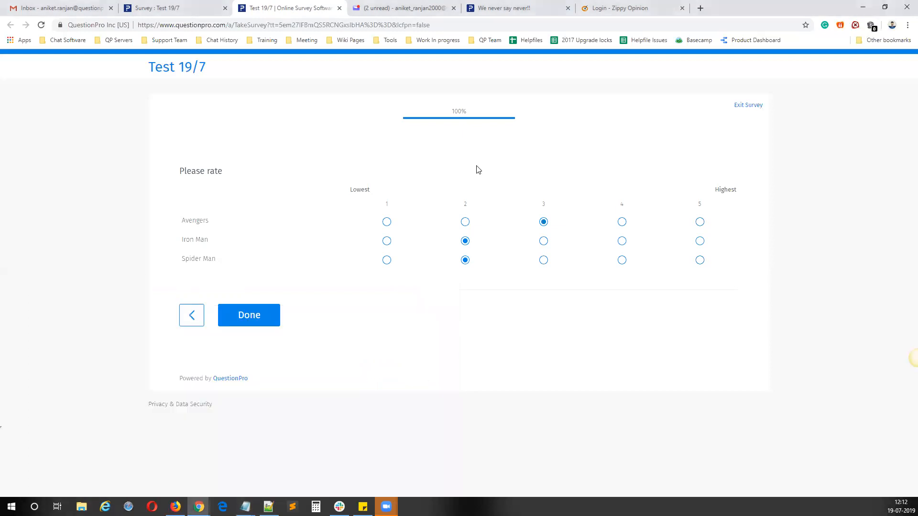
left_click(339, 8)
scroll(254, 286, "down", 10)
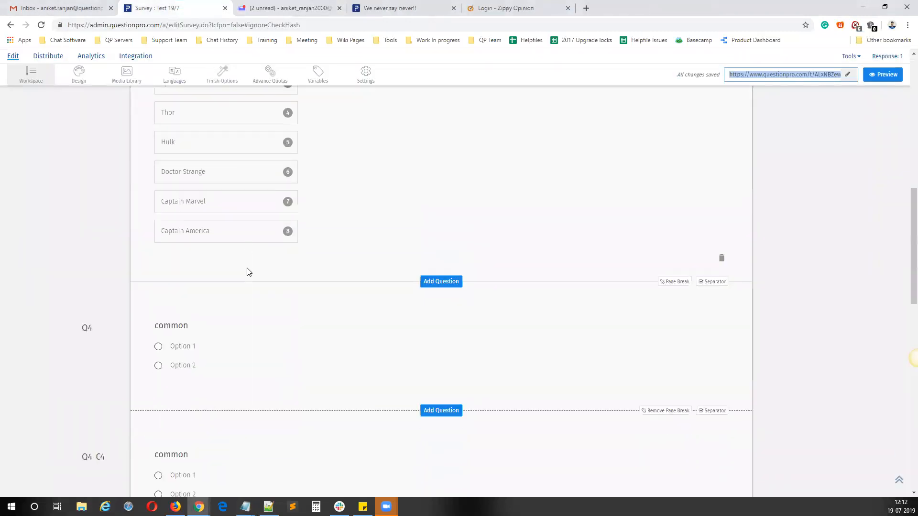
scroll(249, 272, "up", 15)
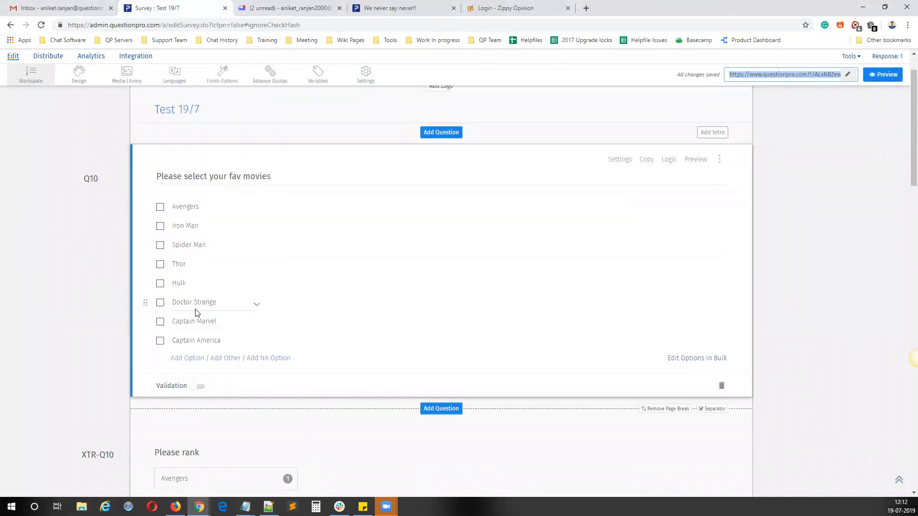
scroll(195, 313, "down", 7)
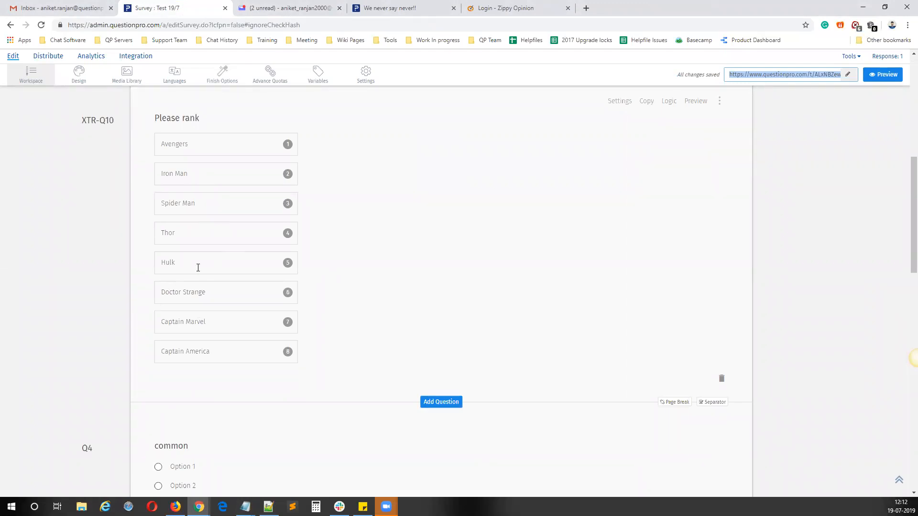
scroll(411, 258, "up", 8)
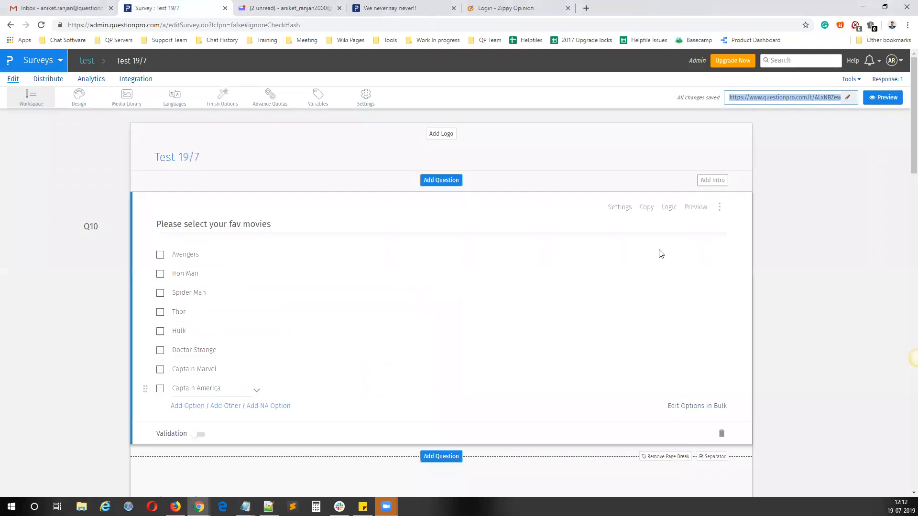
Step: Add extraction logic to the fav movies question with type Star and reverse extraction of unselected options, and save it
left_click(672, 209)
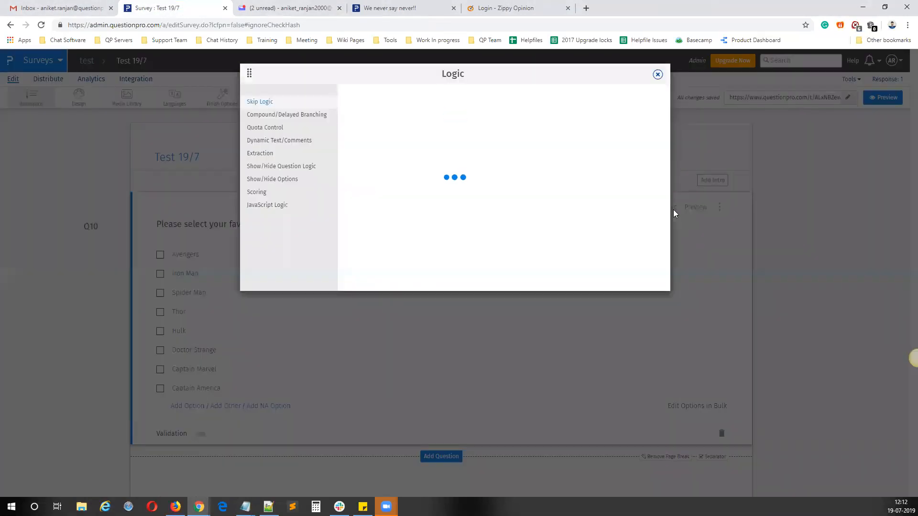
left_click(265, 154)
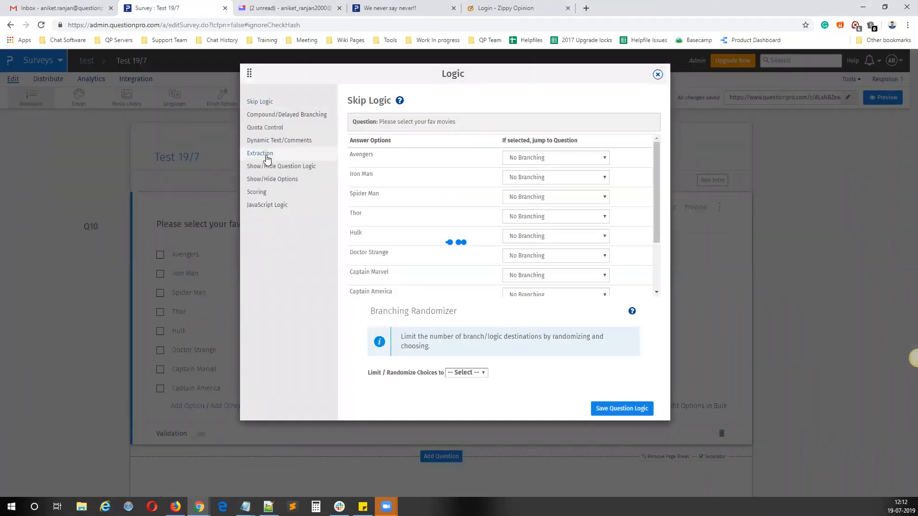
left_click(400, 176)
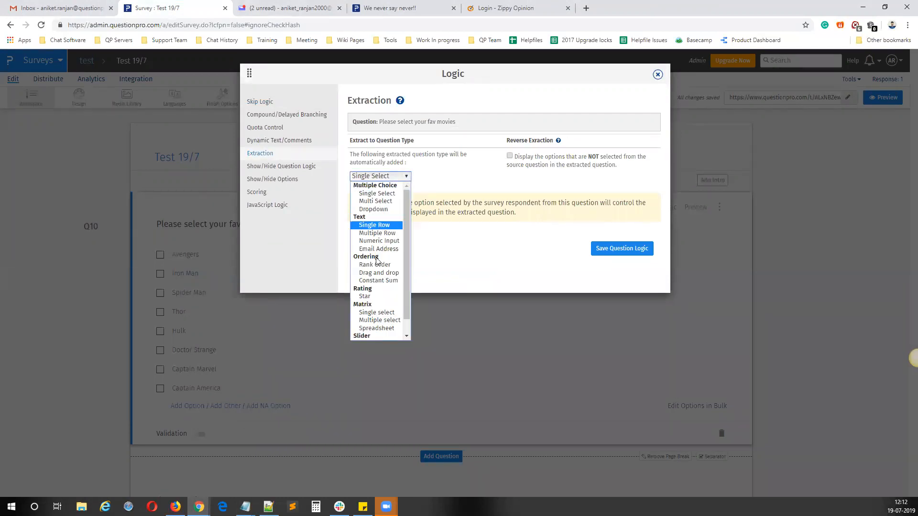
left_click(372, 297)
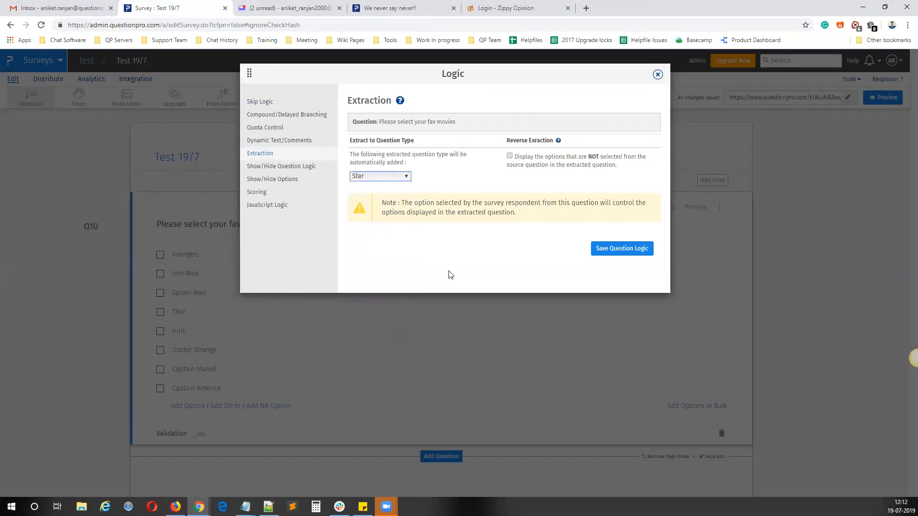
left_click(510, 157)
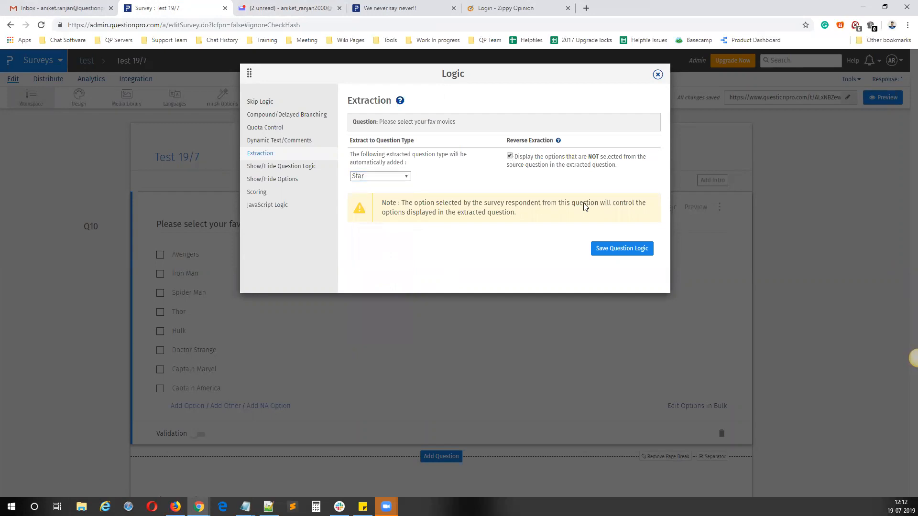
left_click(611, 249)
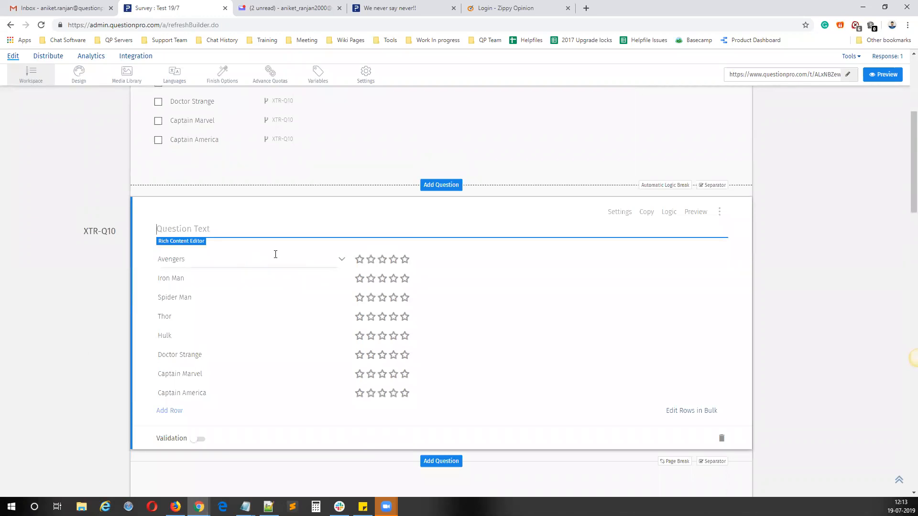
Step: Enter "wggsg" as the extracted star rating question's text and open the live survey link in a new tab
type("wggsg")
scroll(480, 252, "up", 3)
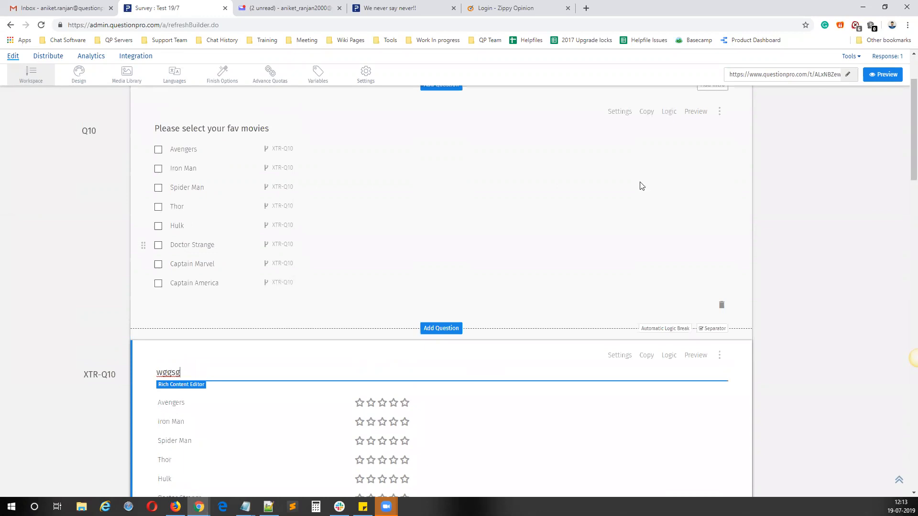
left_click(746, 76)
right_click(745, 75)
left_click(751, 94)
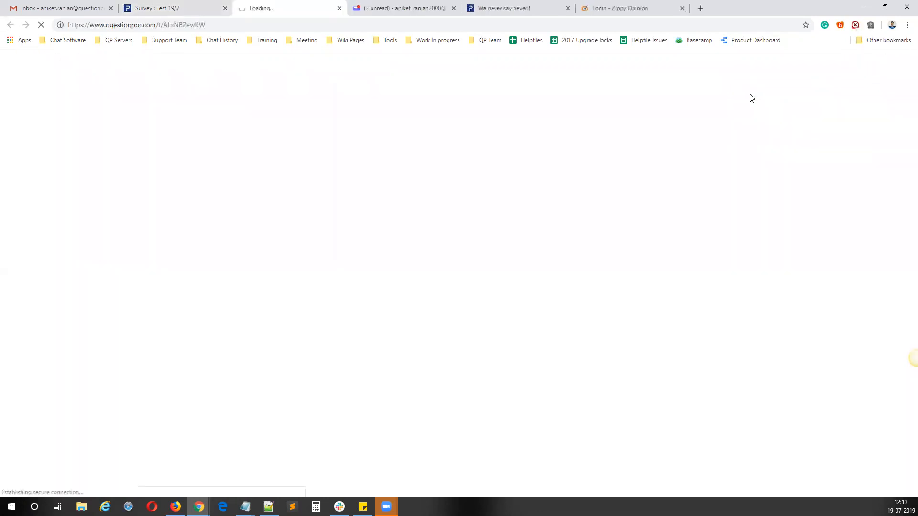
Step: Choose Avengers, Iron Man, Spider Man, Thor and Hulk as favourite movies in the live survey and continue
left_click(224, 191)
left_click(225, 209)
left_click(224, 227)
left_click(219, 246)
left_click(218, 264)
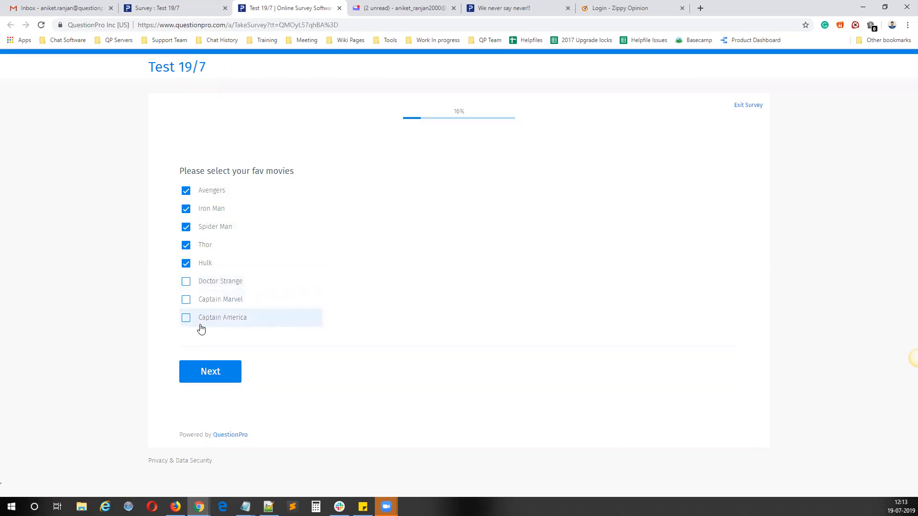
left_click(215, 373)
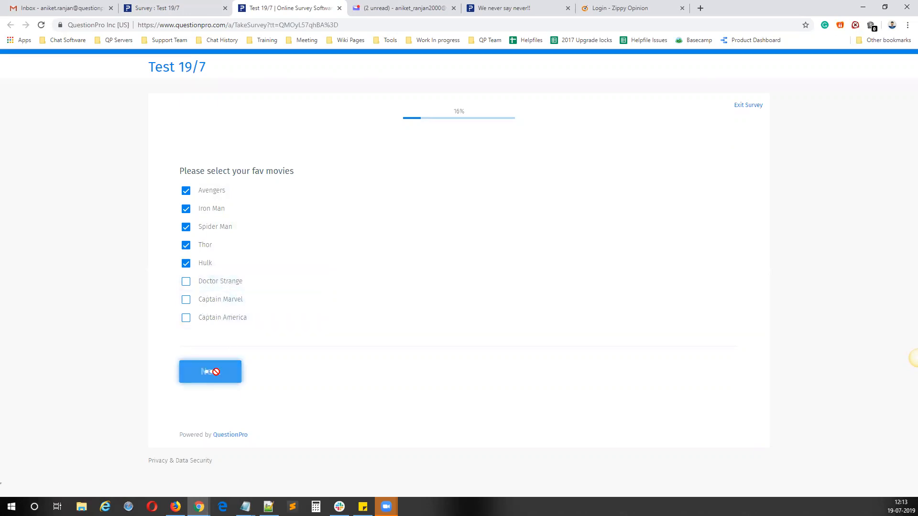
Step: Examine which movies are extracted into the star rating and ranking questions
left_click_drag(225, 177, 175, 177)
left_click_drag(220, 196, 178, 196)
left_click(236, 218)
left_click_drag(237, 220, 175, 216)
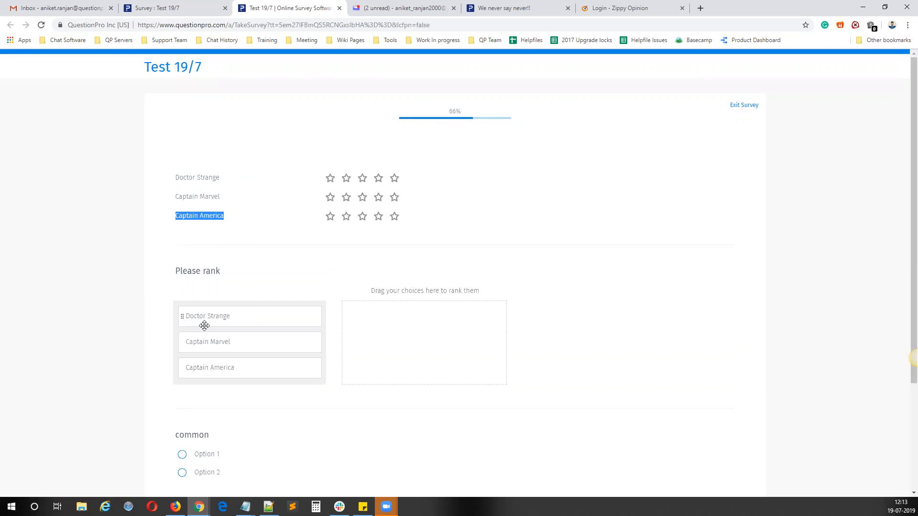
scroll(212, 323, "down", 2)
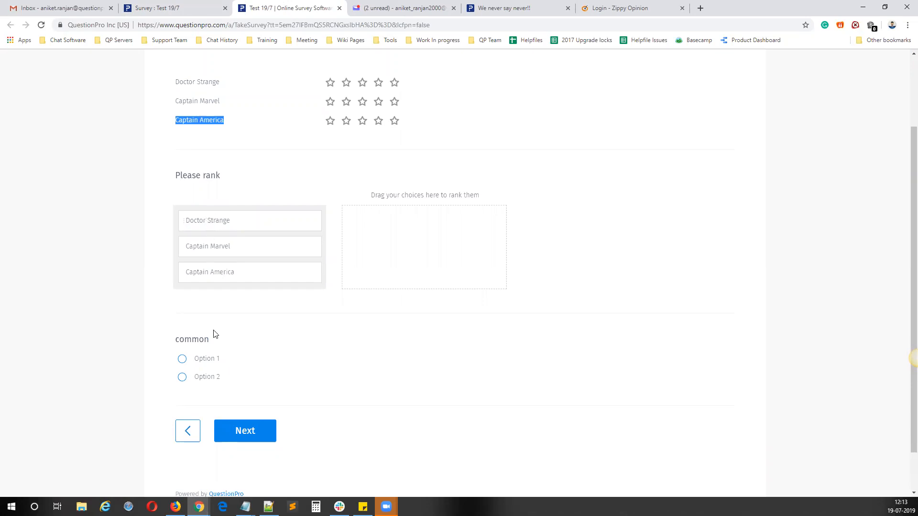
Step: Answer the first "common" question with Option 1 and continue past the second one to the rating page
left_click(209, 360)
left_click(255, 437)
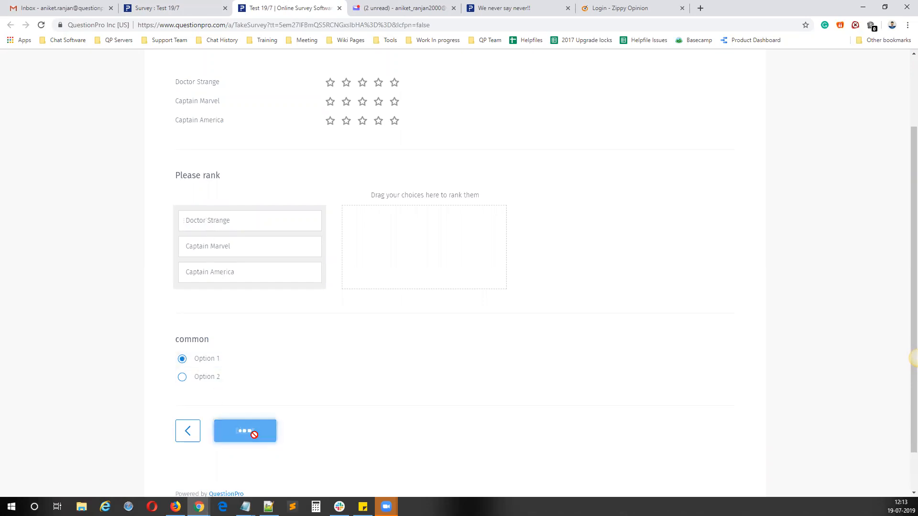
left_click(247, 265)
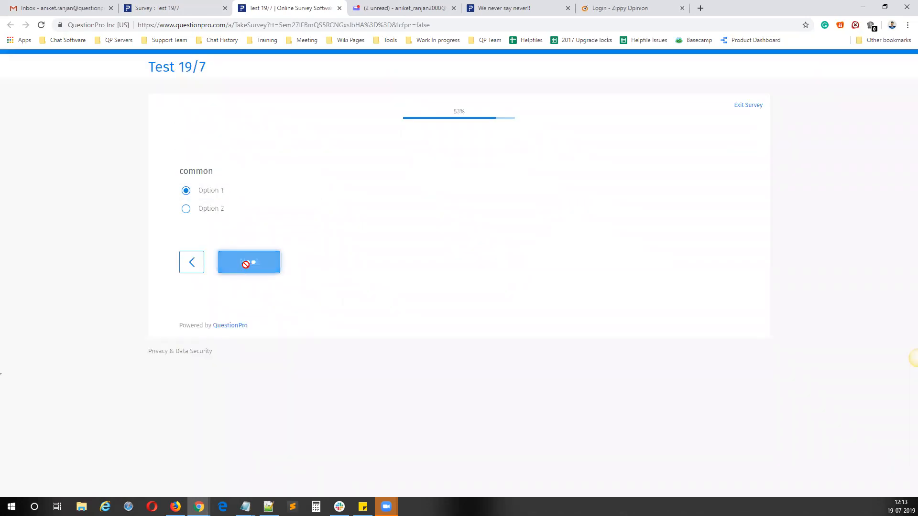
Step: Check the movies extracted into the "Please rate" matrix against the unselected options
double_click(234, 225)
double_click(233, 245)
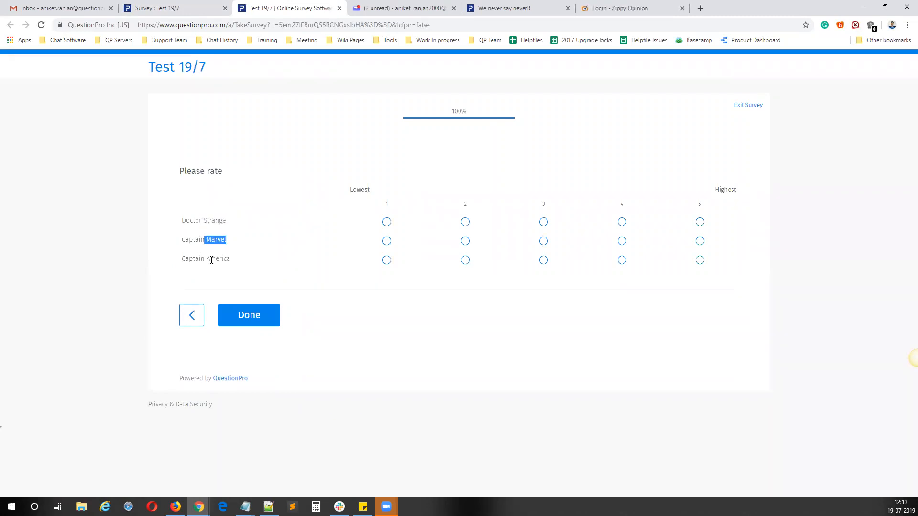
left_click_drag(230, 260, 189, 260)
left_click_drag(182, 220, 227, 248)
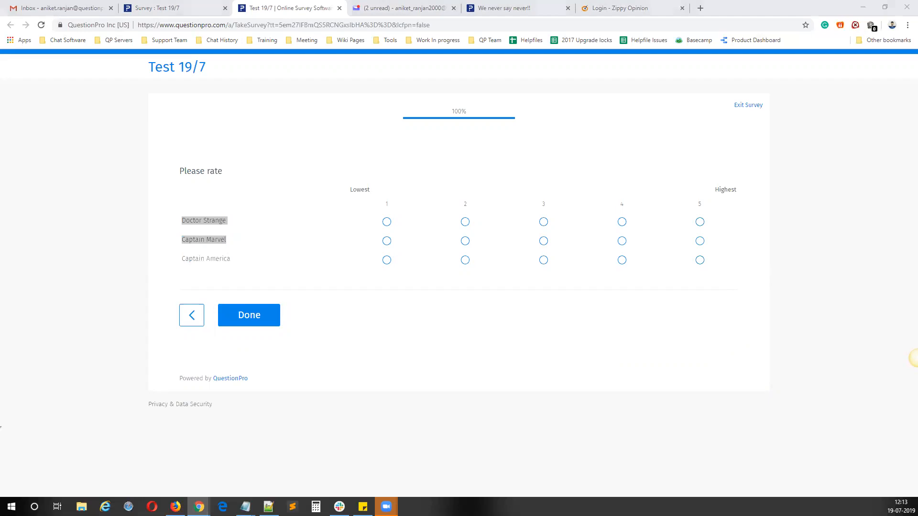
Step: Switch to Notepad and add the line "Normal and reverse exracted are not supported together." below the Extraction Logic note
key("alt+Tab")
type("Nora")
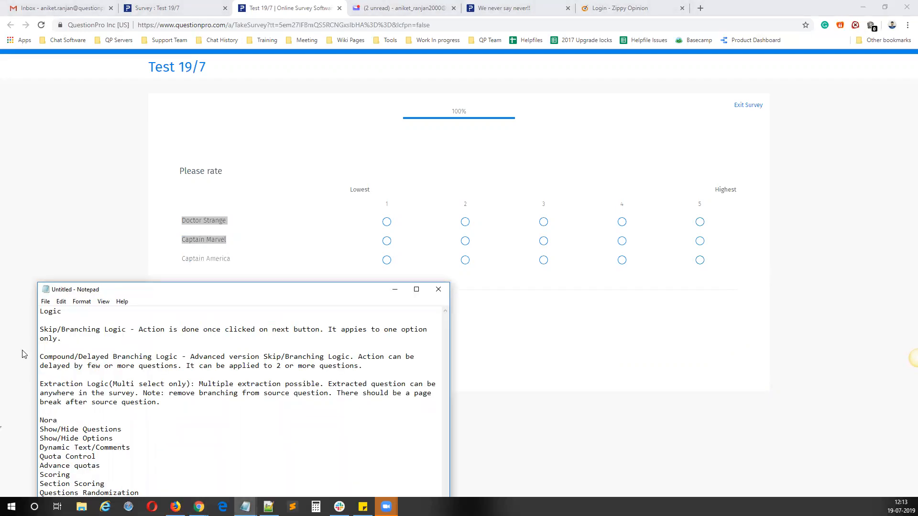
key("BackSpace")
type("mal and reverse exracted are not supported ")
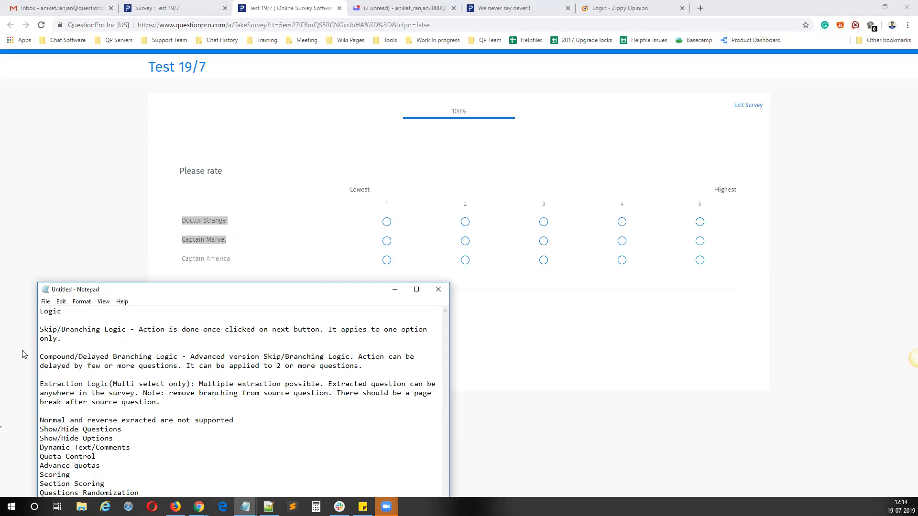
type("together,")
key("Return")
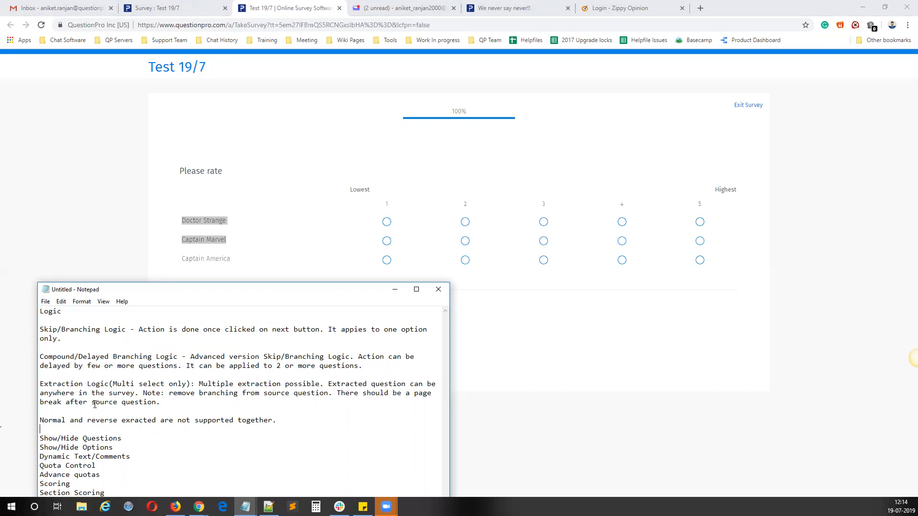
Step: Extend the normal and reverse extraction note in Notepad with "in same source question" and add blank lines below it
left_click_drag(160, 403, 126, 404)
left_click_drag(43, 421, 138, 420)
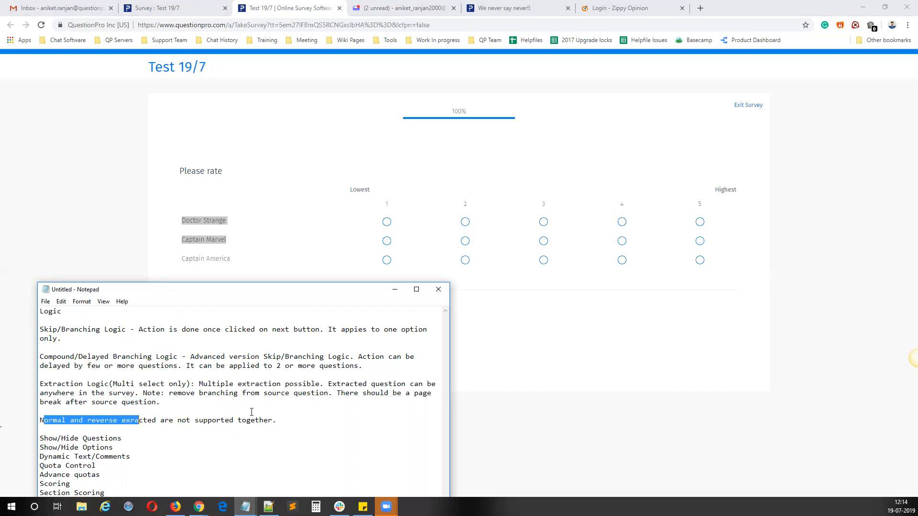
left_click_drag(277, 420, 125, 421)
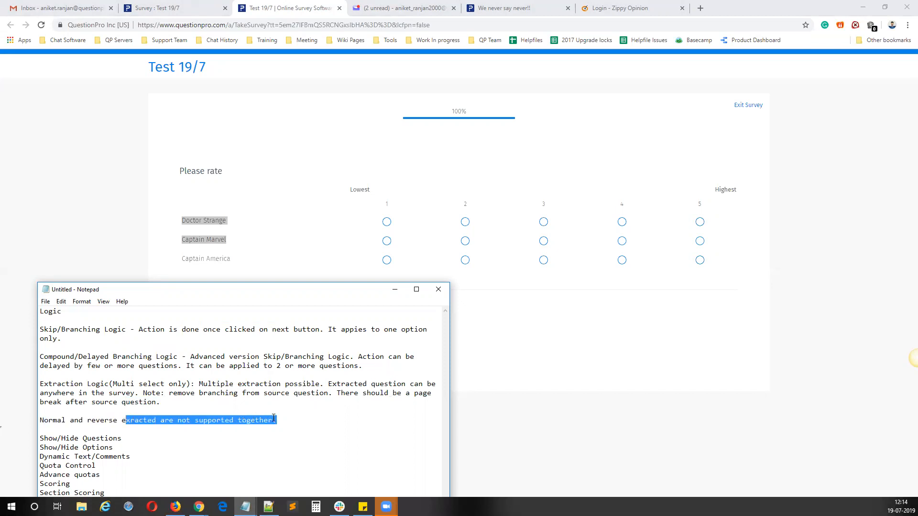
left_click(274, 419)
type("in sasm")
key("BackSpace")
key("BackSpace")
type("me s")
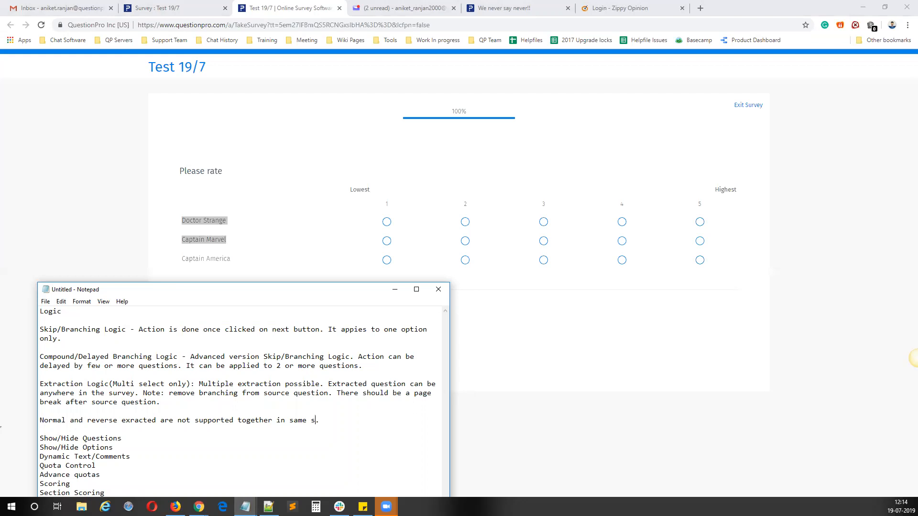
type("ource ques")
type("to")
type("ion")
key("Return")
key("Return")
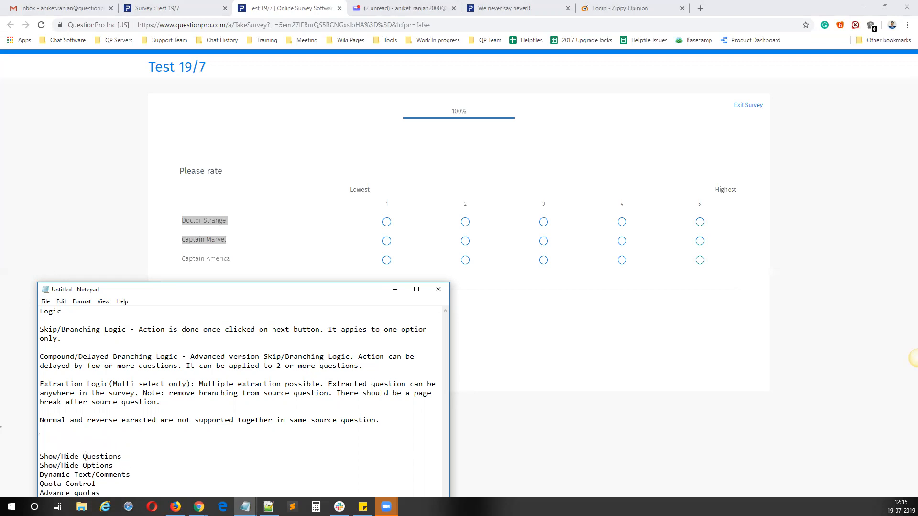
Step: Close the current test response in the browser and open the survey link again for a fresh response
left_click(339, 8)
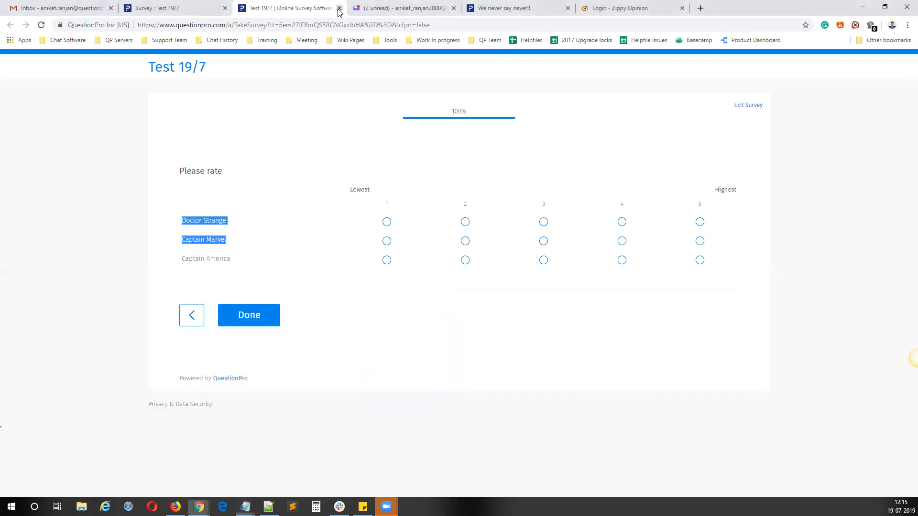
left_click(339, 8)
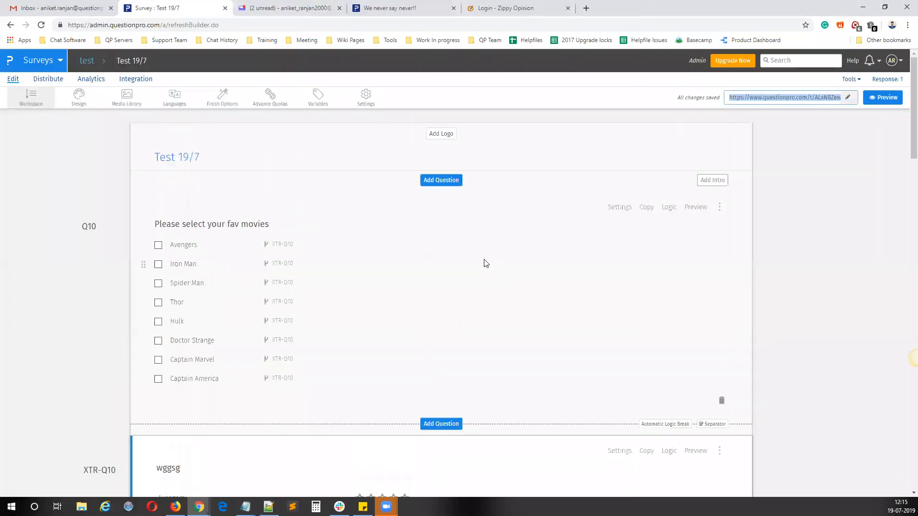
scroll(314, 329, "down", 20)
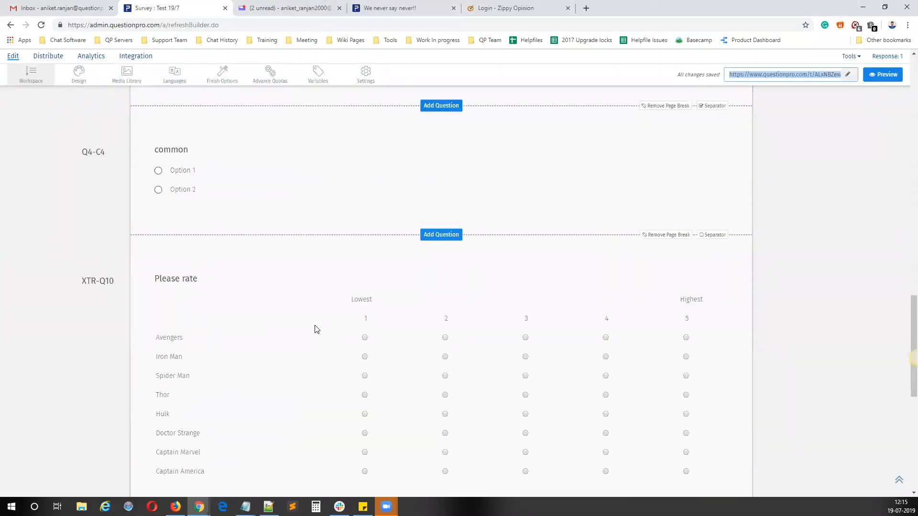
scroll(314, 329, "up", 20)
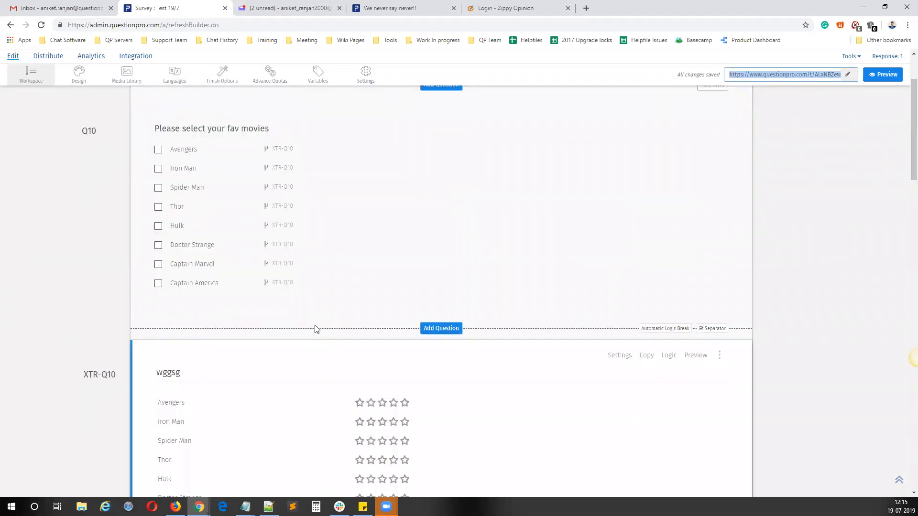
scroll(314, 329, "up", 2)
scroll(314, 328, "down", 4)
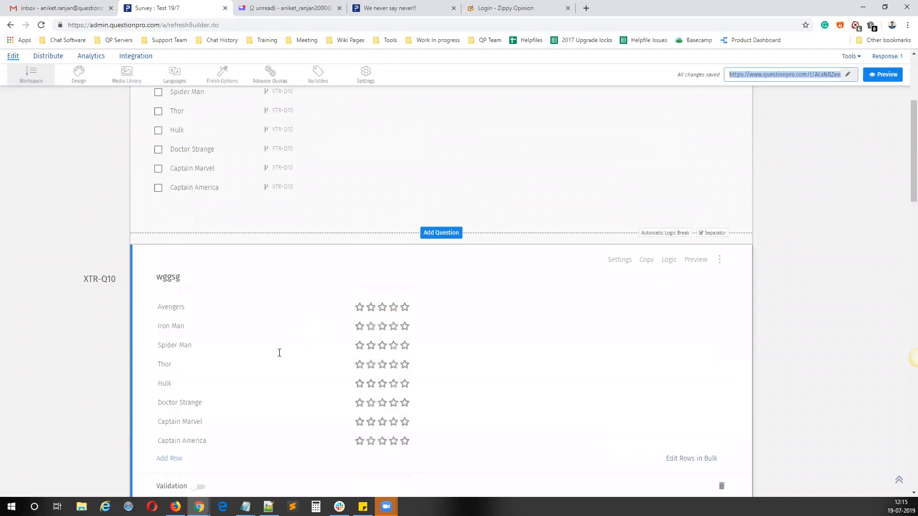
scroll(757, 203, "up", 4)
right_click(777, 99)
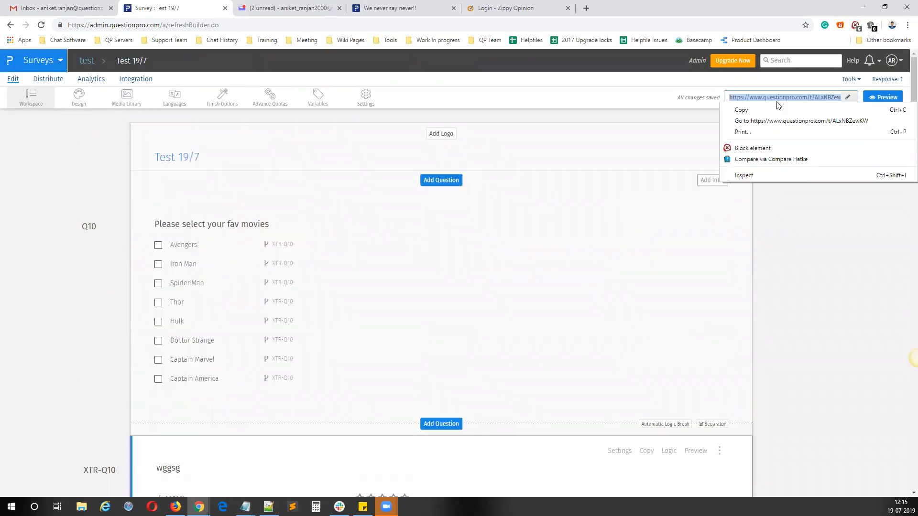
left_click(788, 125)
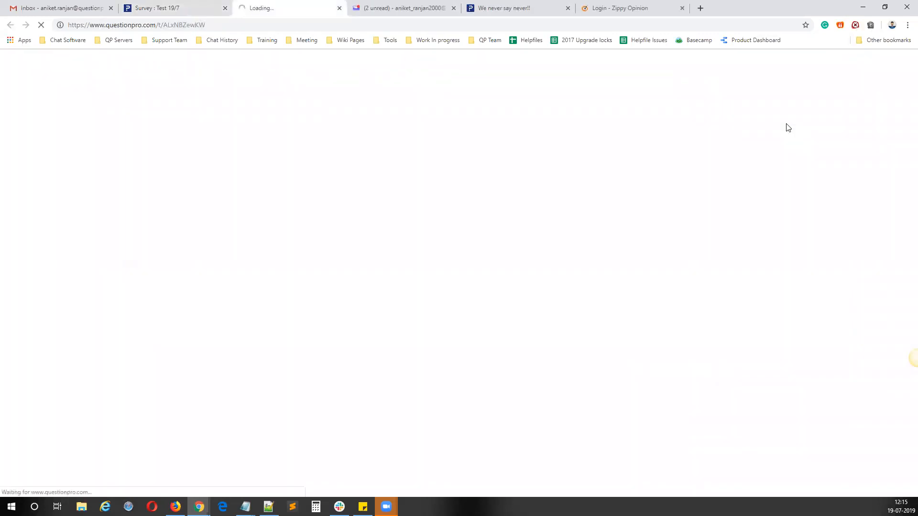
Step: Submit every favourite movie except Spider Man and Thor, check the extracted star rating options, and close the test response
left_click(230, 191)
left_click(225, 209)
left_click(218, 263)
left_click(229, 281)
left_click(218, 300)
left_click(217, 316)
left_click(219, 366)
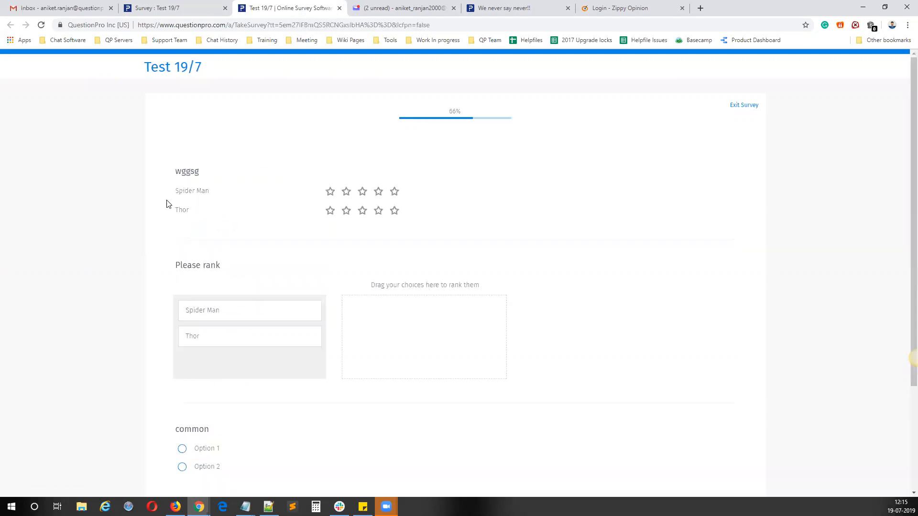
left_click_drag(194, 210, 175, 192)
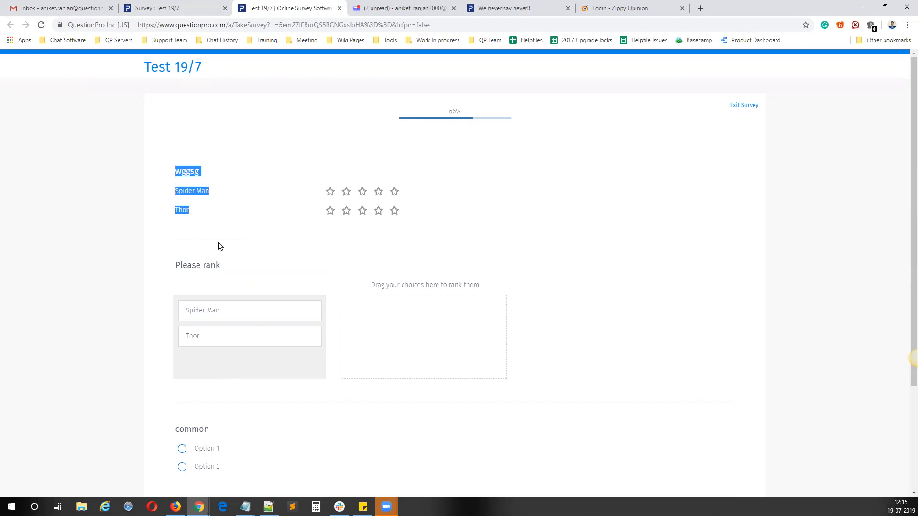
left_click(339, 8)
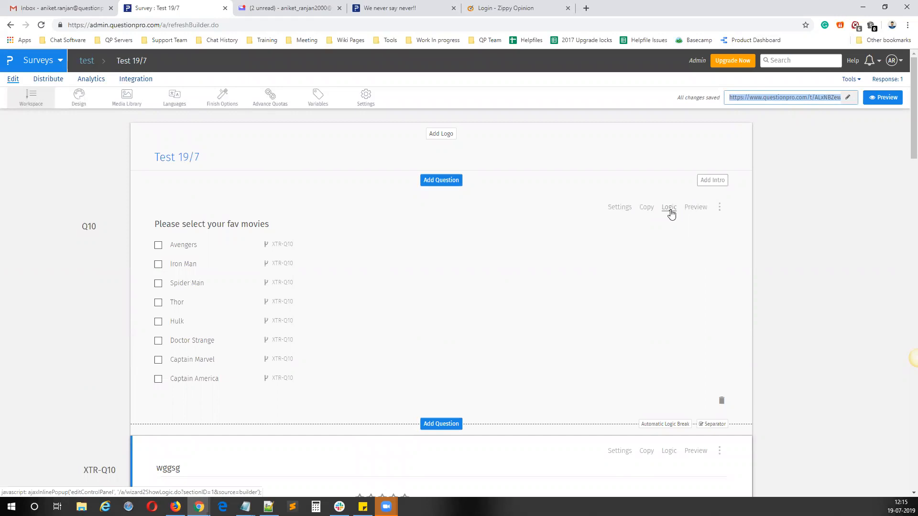
Step: Save an extraction from the "Please select your fav movies" question to a Single Select question with reverse extraction turned off
scroll(541, 308, "down", 2)
scroll(653, 246, "up", 2)
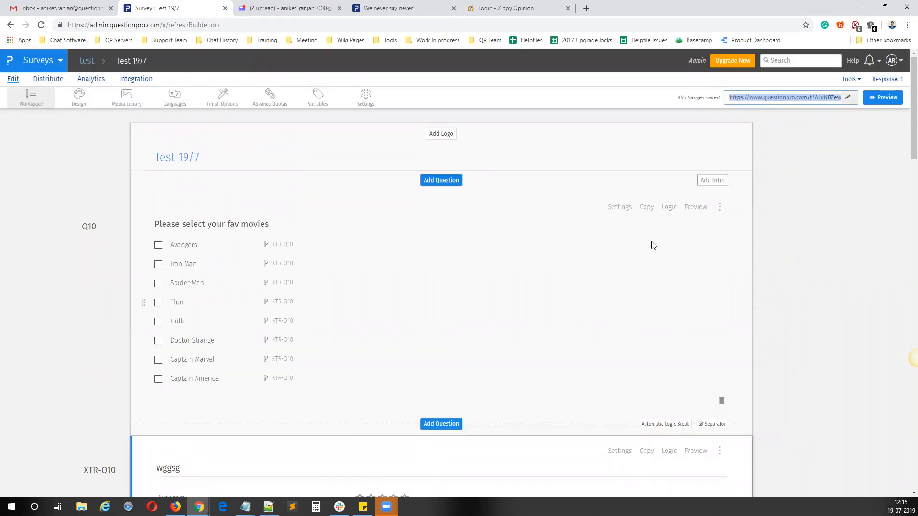
left_click(670, 210)
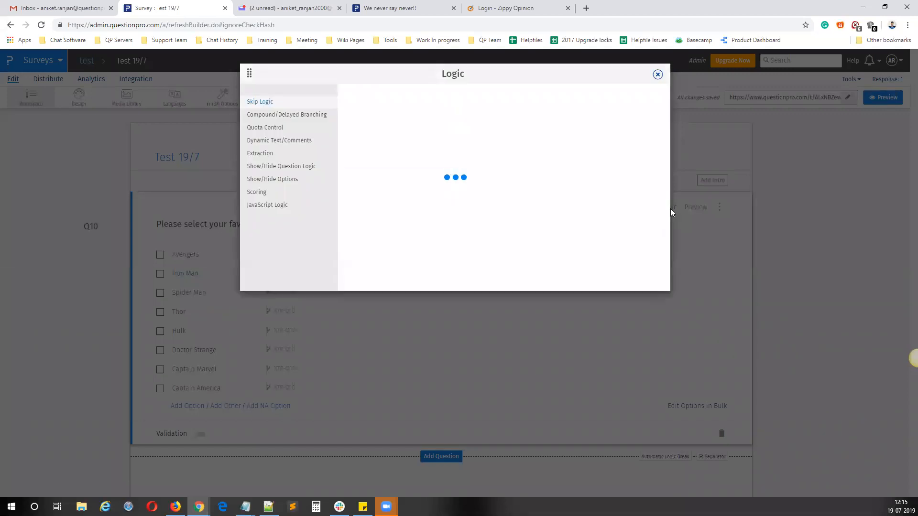
left_click(258, 154)
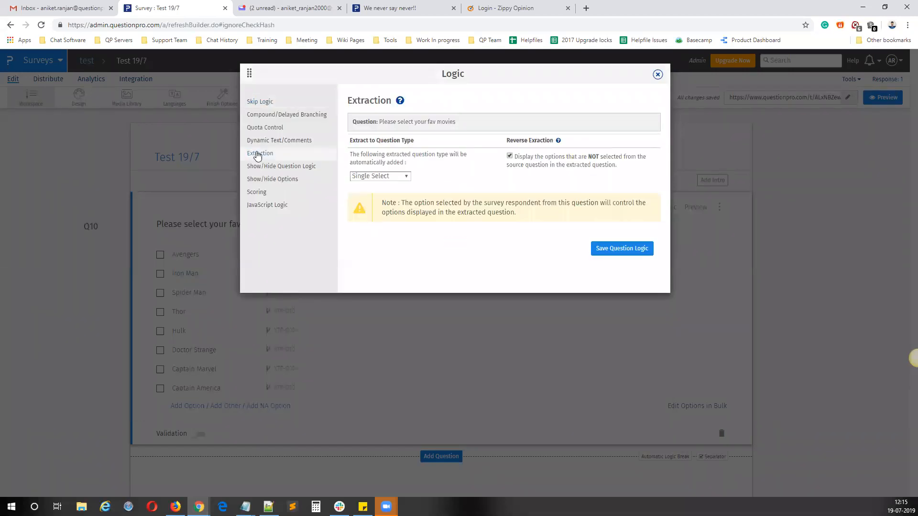
left_click(510, 156)
left_click(396, 178)
left_click(377, 193)
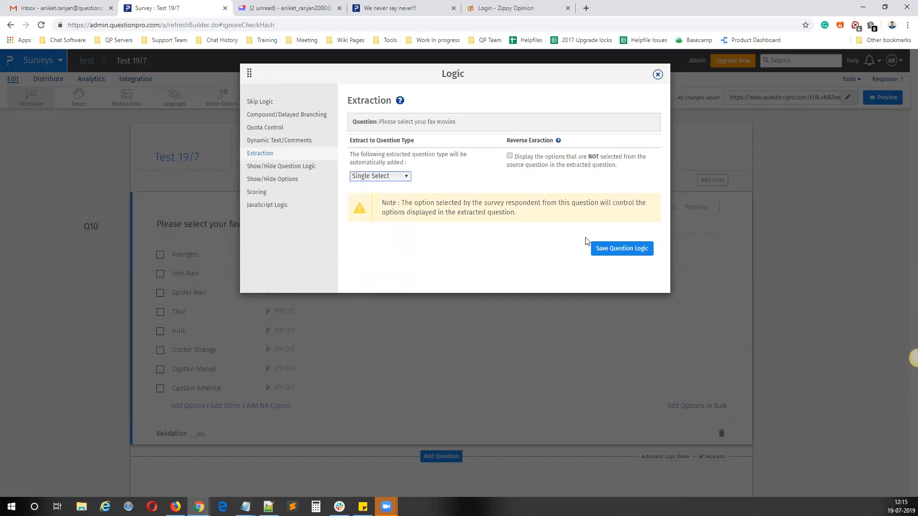
left_click(610, 249)
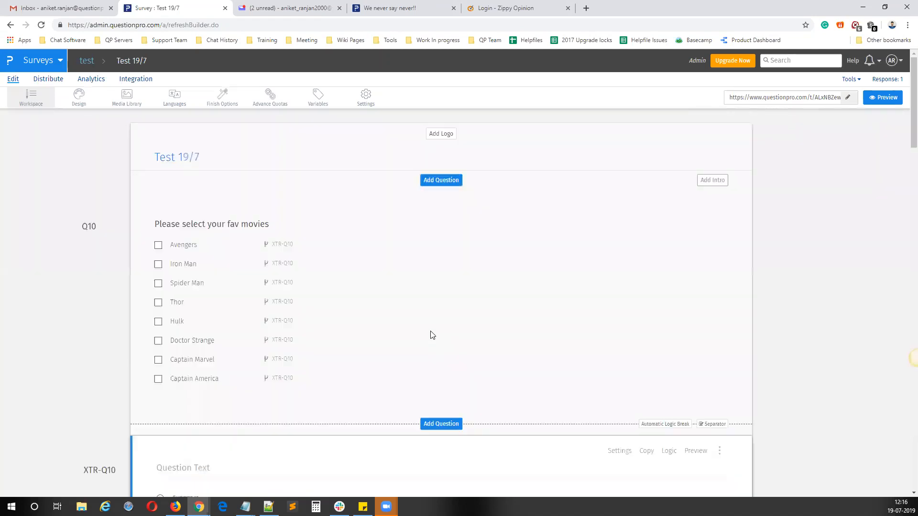
Step: Delete the untitled single-select question extracted from the movie question and look over the remaining extracted questions
scroll(494, 395, "down", 4)
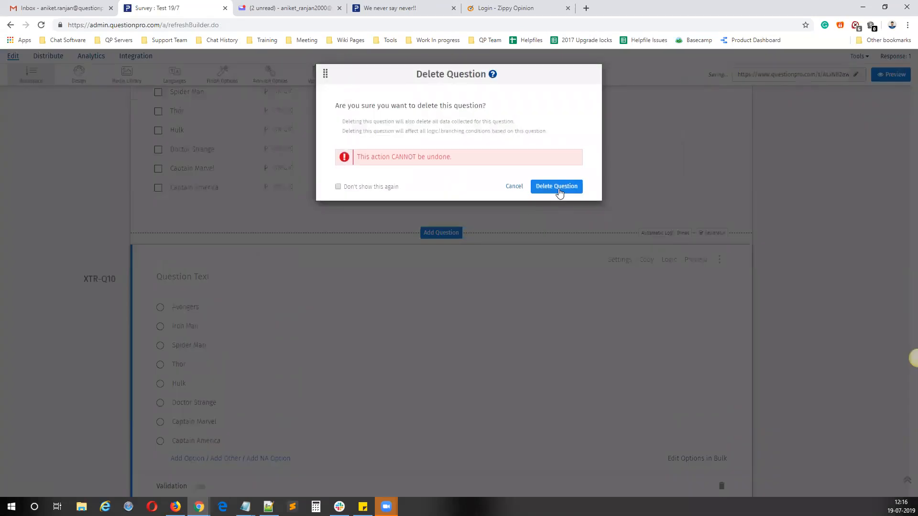
left_click(556, 187)
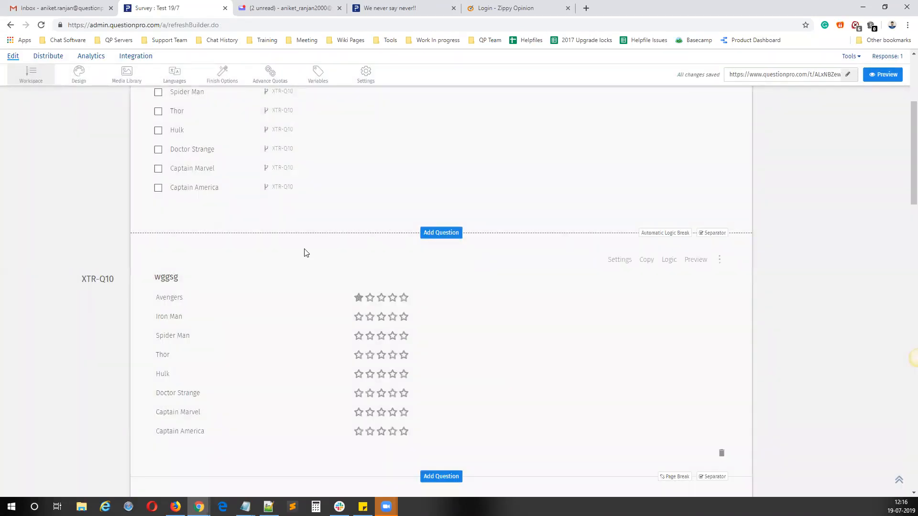
left_click(250, 328)
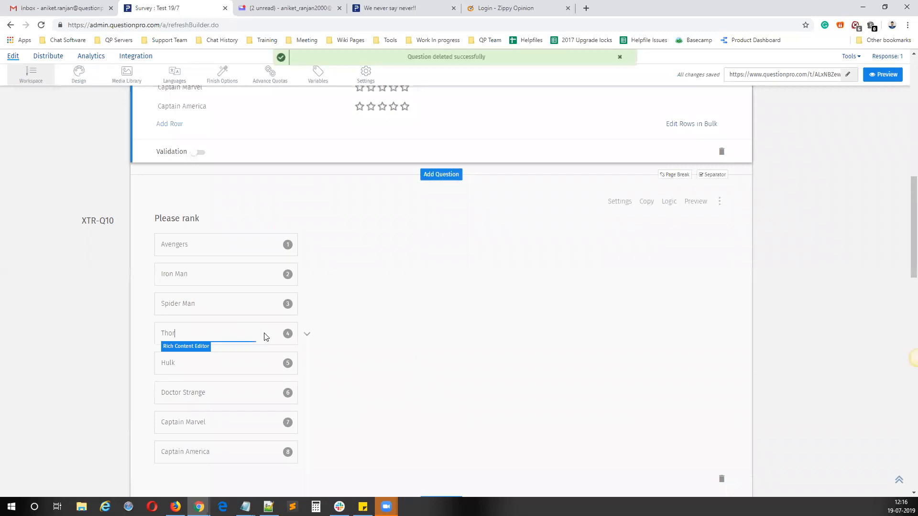
scroll(258, 362, "down", 13)
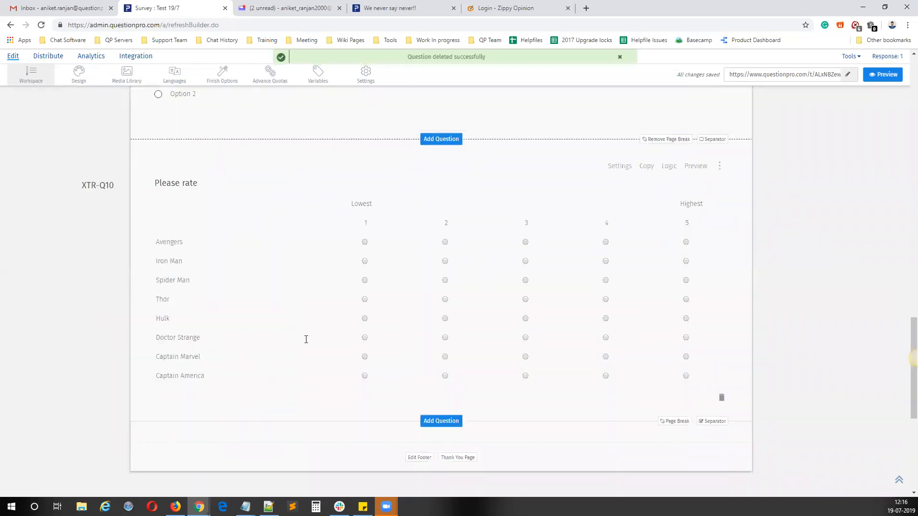
left_click(306, 339)
scroll(307, 344, "up", 20)
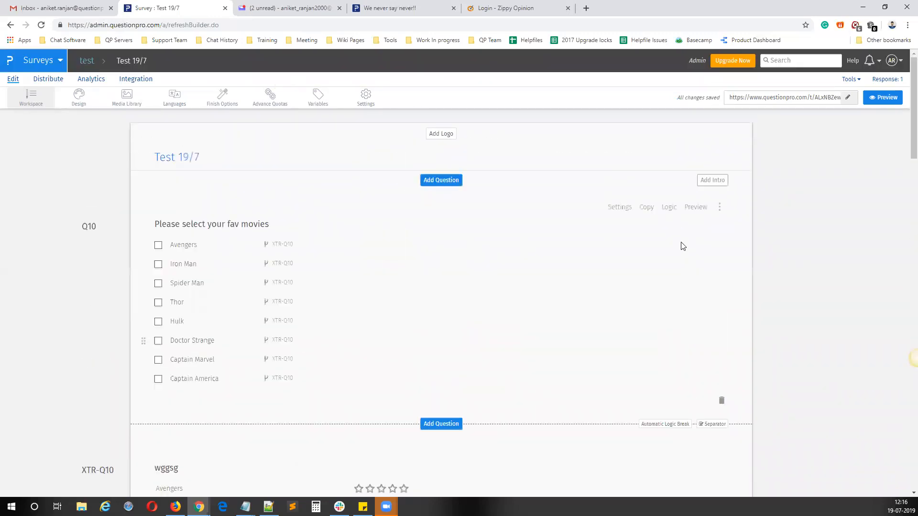
Step: Check the movie question's skip logic, close it without changes, and open the survey link for another test
left_click(669, 207)
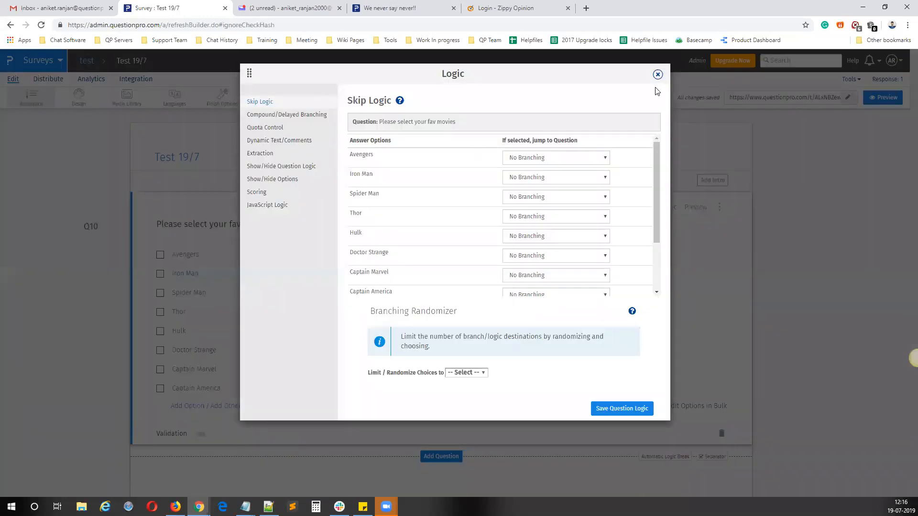
left_click(658, 75)
left_click(729, 98)
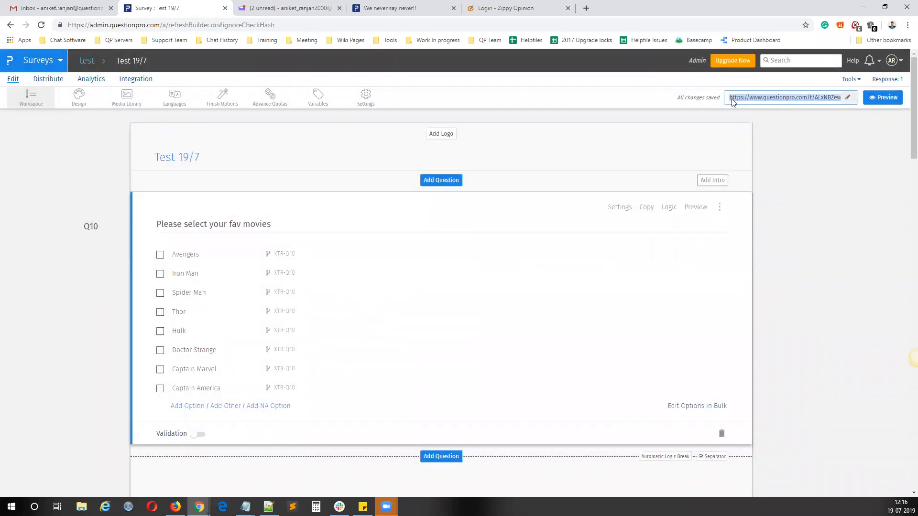
right_click(728, 99)
left_click(749, 118)
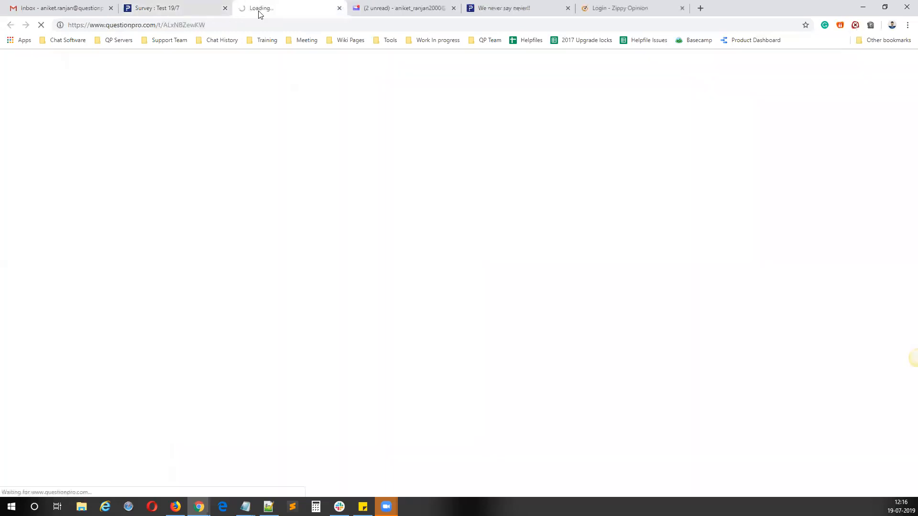
Step: Submit Avengers, Iron Man and Spider Man as favourite movies, check the extracted questions, and close the test response
left_click(232, 209)
left_click(232, 196)
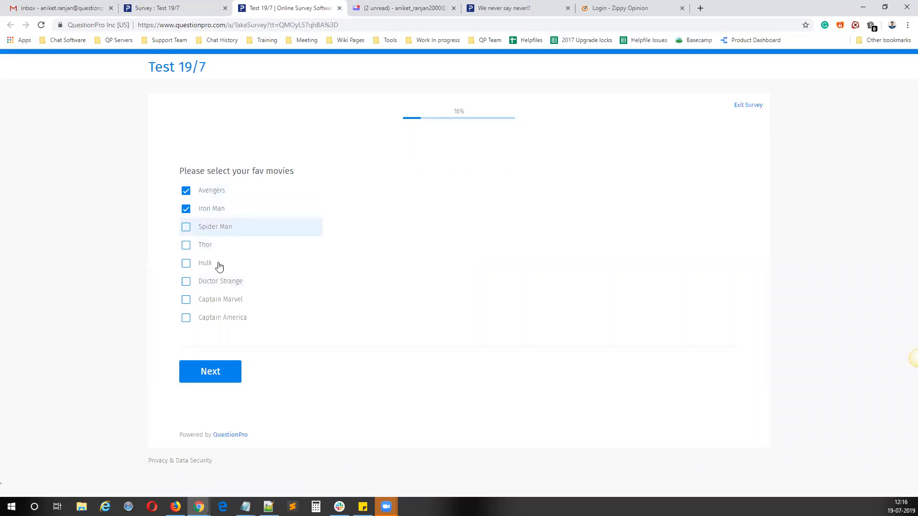
left_click(221, 378)
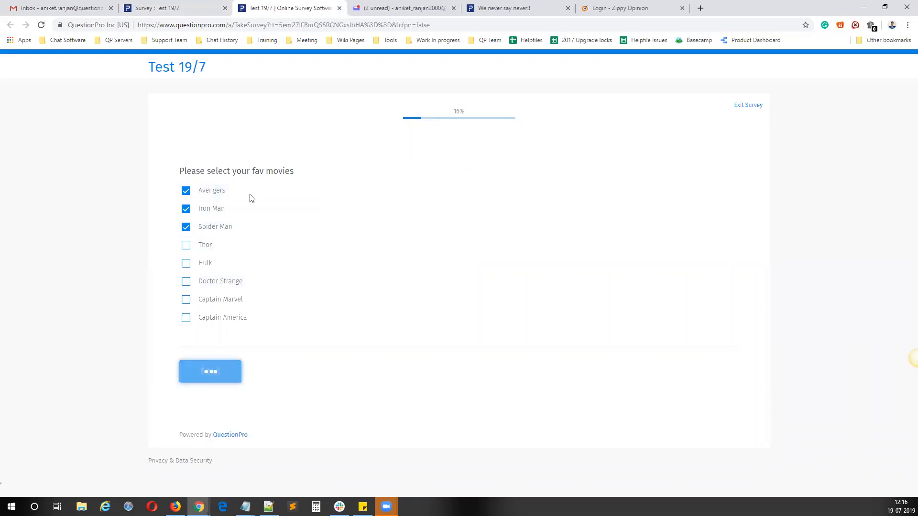
scroll(257, 320, "down", 2)
scroll(256, 320, "up", 2)
left_click(339, 8)
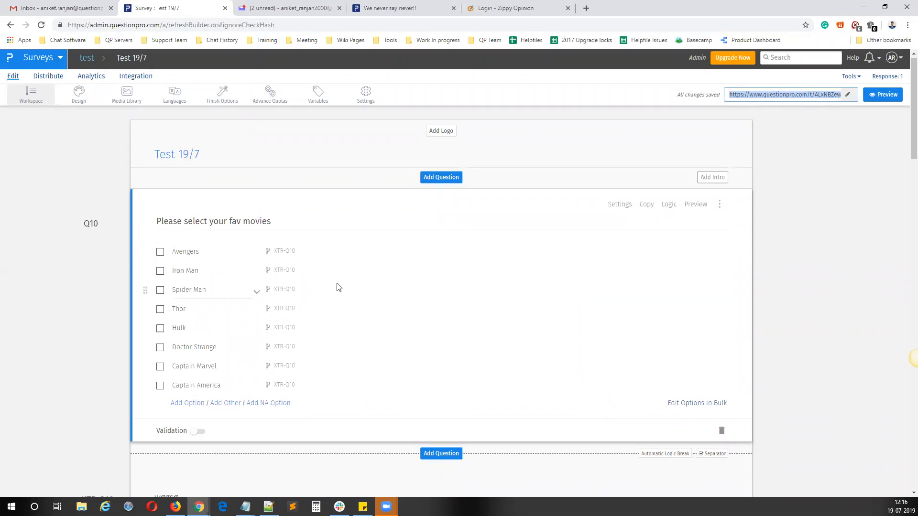
Step: Review the movie source question and the star rating, ranking and matrix questions extracted from it in the survey
scroll(338, 286, "down", 8)
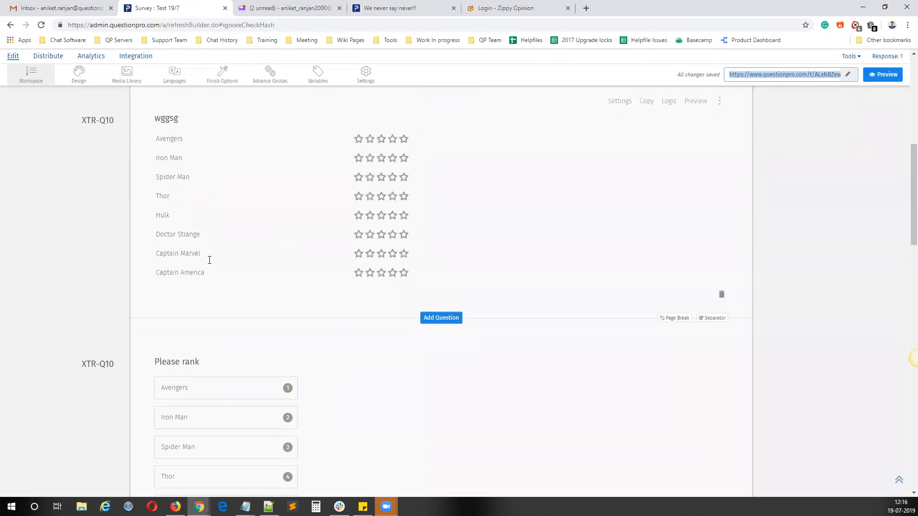
scroll(200, 359, "down", 6)
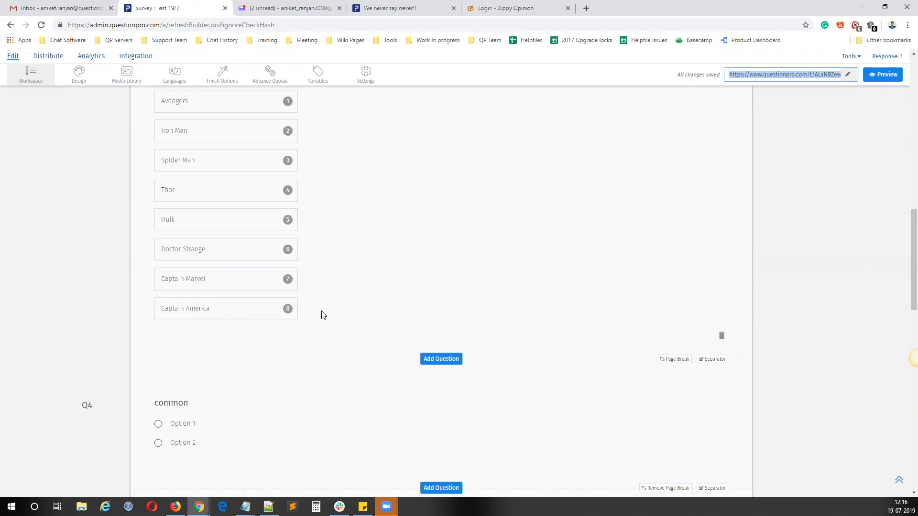
scroll(344, 280, "down", 5)
scroll(344, 281, "up", 4)
scroll(344, 280, "up", 10)
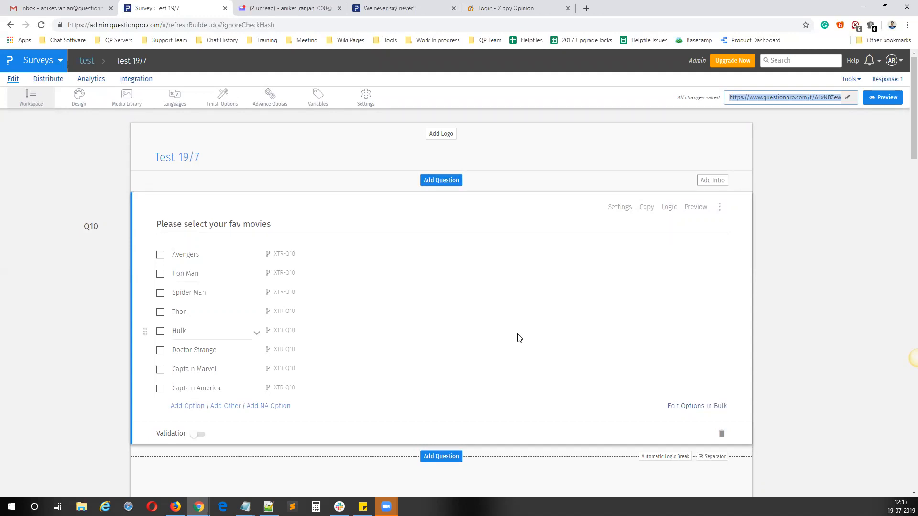
left_click(385, 298)
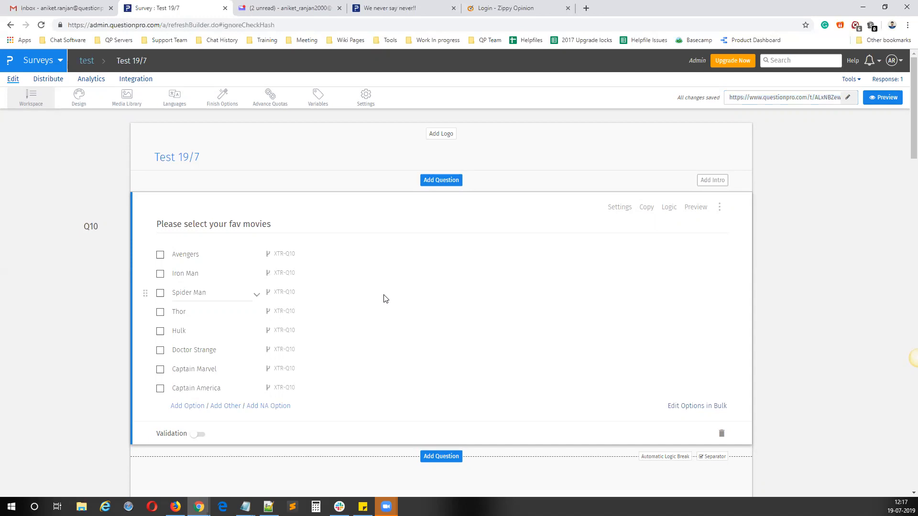
left_click_drag(281, 223, 164, 220)
scroll(369, 272, "down", 5)
scroll(371, 272, "up", 5)
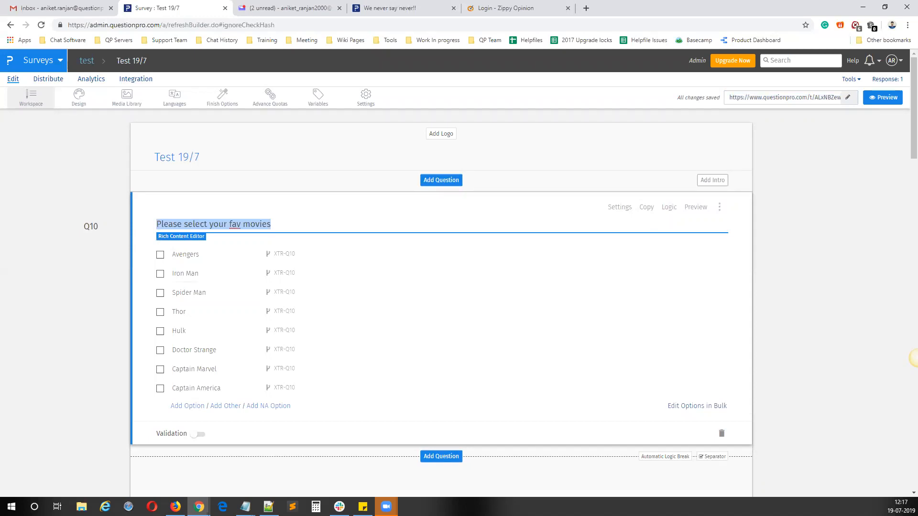
Step: Switch to Notepad and add "(workaround for extraction)" to the Show/Hide Options line of the logic notes
key("super+d")
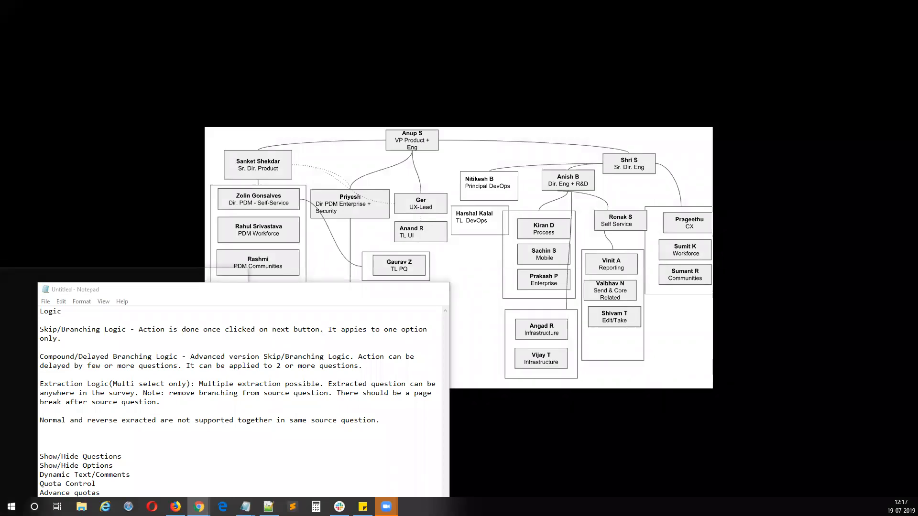
key("alt+Tab")
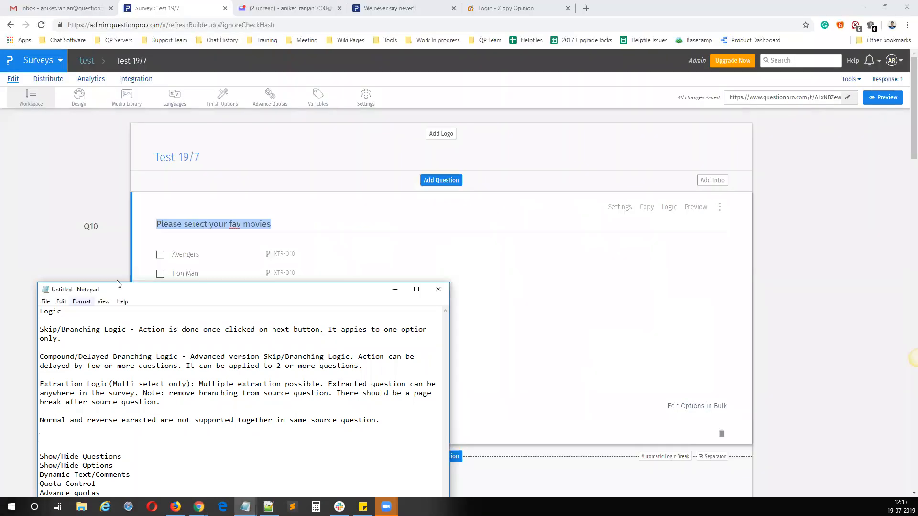
left_click_drag(253, 295, 581, 109)
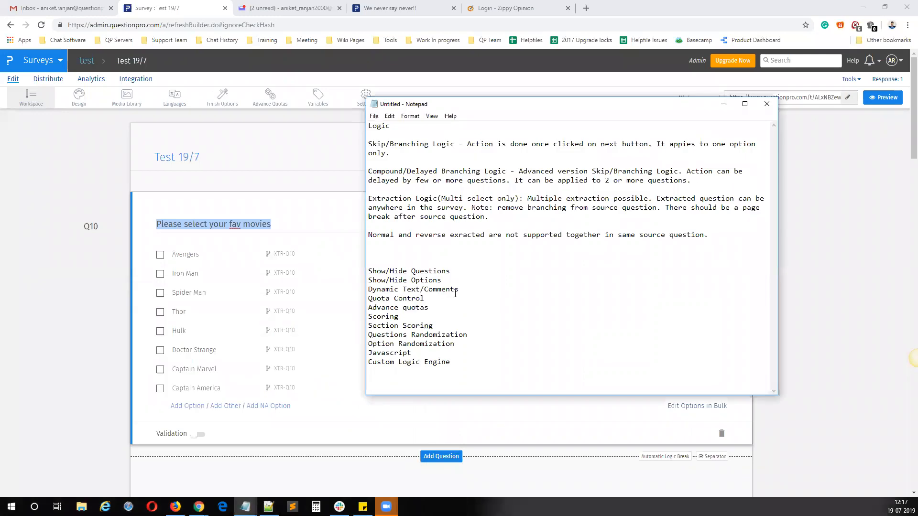
left_click(440, 281)
type("ound for extraction")
Step: Move the Show/Hide Options line above Show/Hide Questions, under the extraction notes, and minimize Notepad
left_click_drag(561, 278, 367, 277)
key("ctrl+x")
key("ctrl+v")
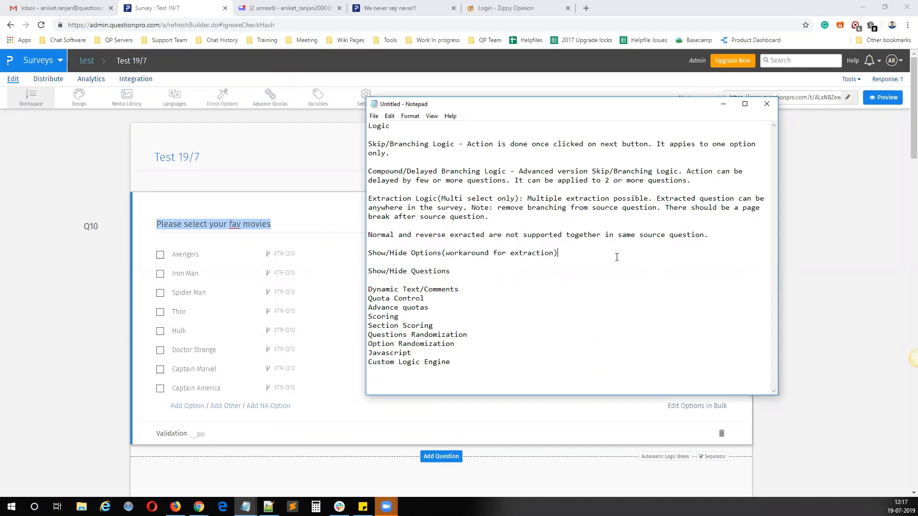
left_click(723, 103)
Step: Add a Spreadsheet matrix question to the survey directly after the first "common" question
scroll(320, 287, "down", 6)
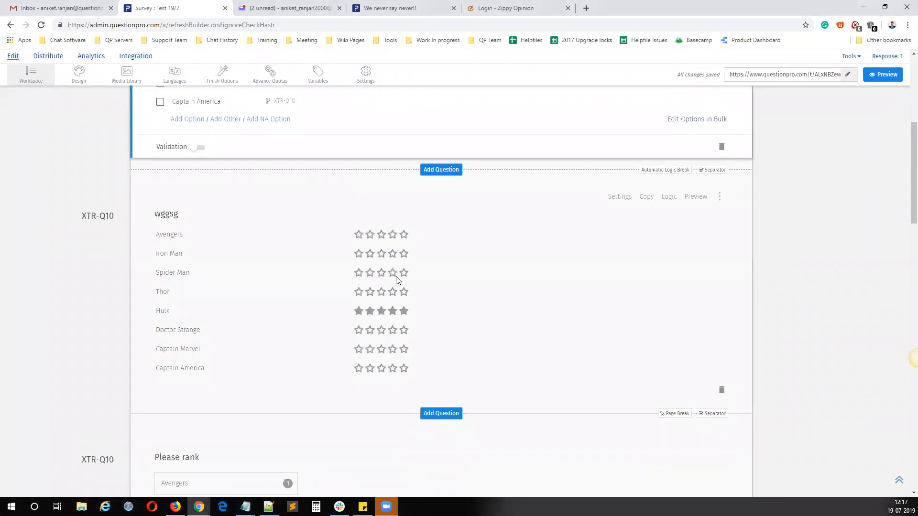
scroll(433, 411, "down", 3)
scroll(433, 405, "down", 7)
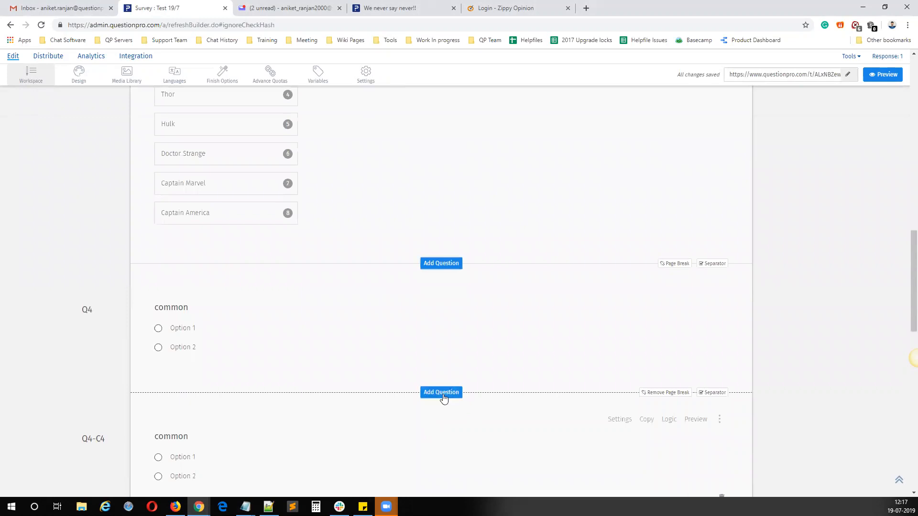
scroll(434, 395, "down", 2)
left_click(435, 297)
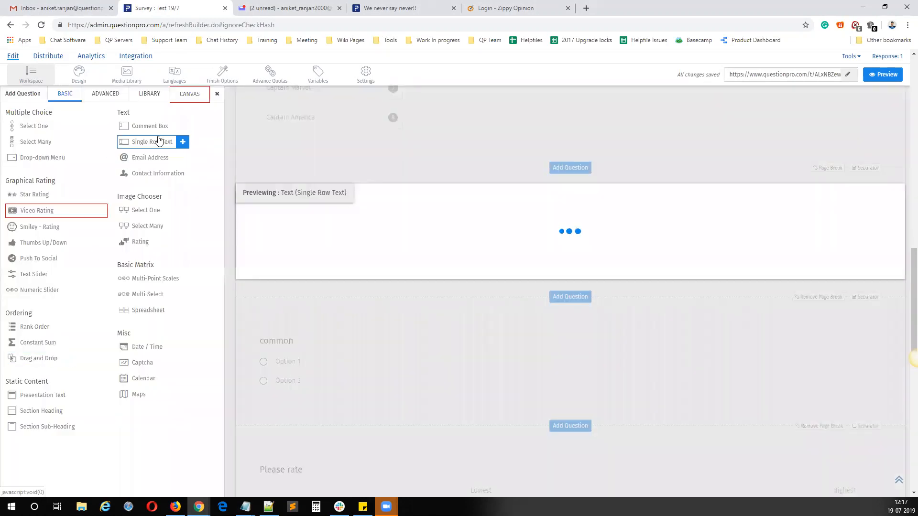
mouse_move(165, 130)
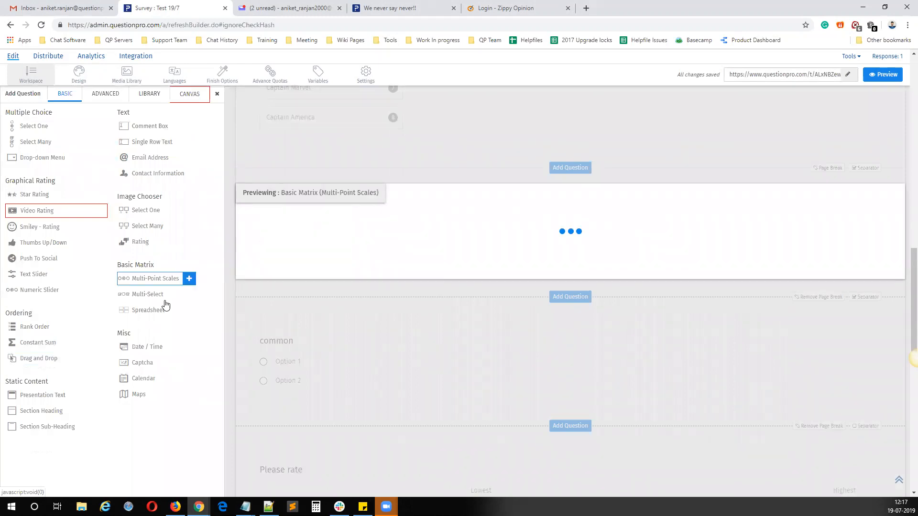
mouse_move(177, 312)
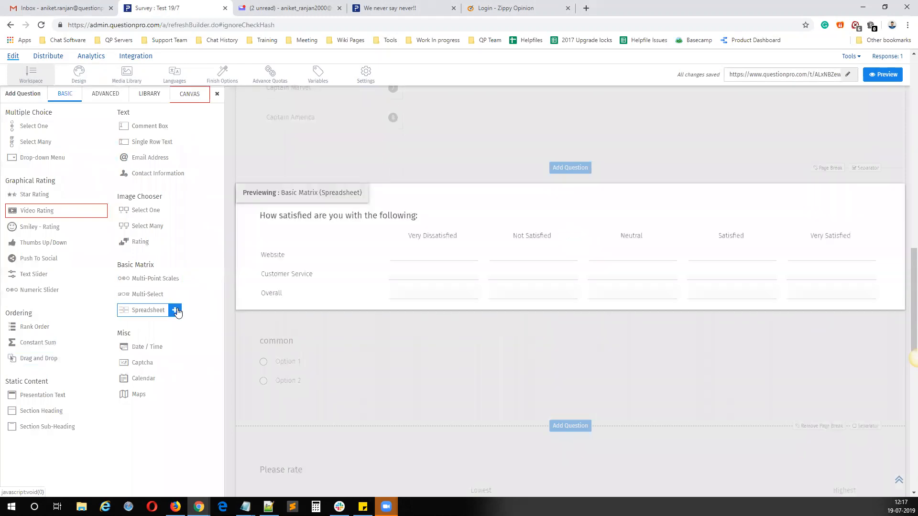
mouse_move(182, 283)
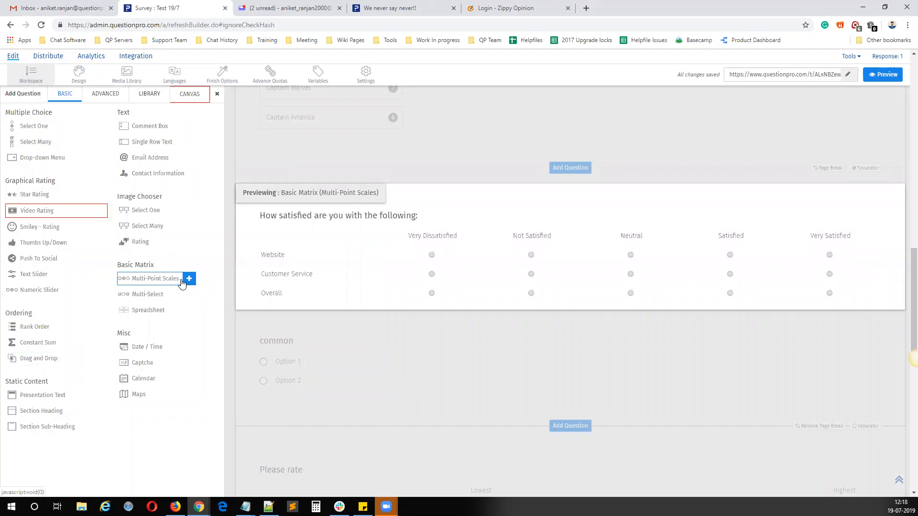
left_click(175, 311)
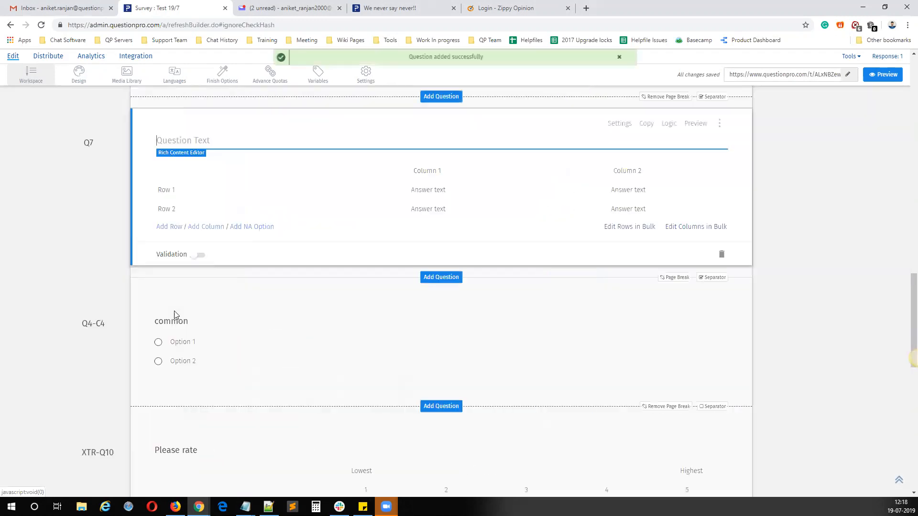
Step: Copy the full list of movie options from the bulk editor of the favourite movies question and close it without changes
scroll(330, 250, "up", 5)
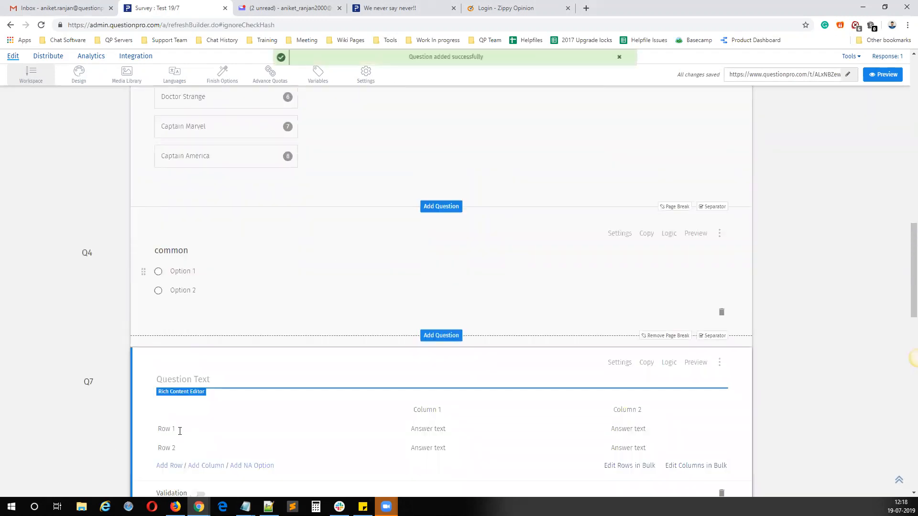
scroll(432, 332, "up", 10)
scroll(433, 334, "up", 8)
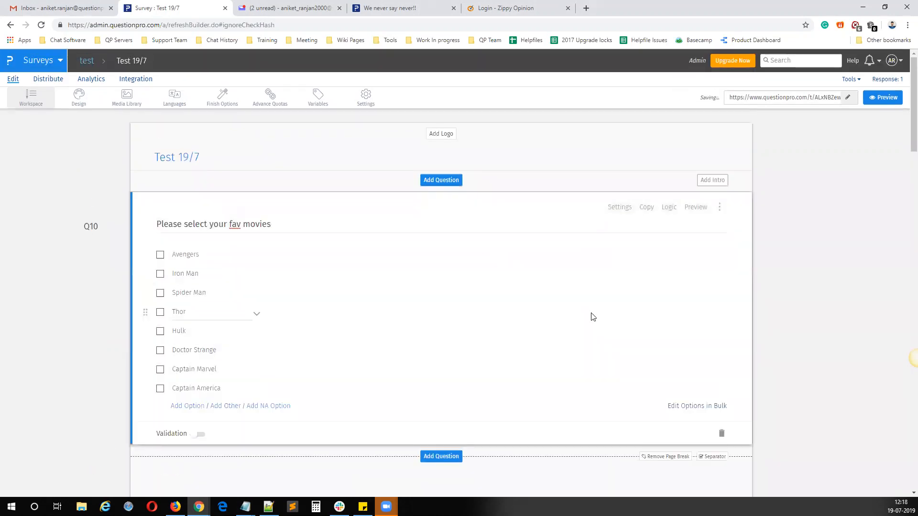
left_click(692, 407)
left_click_drag(381, 186, 303, 122)
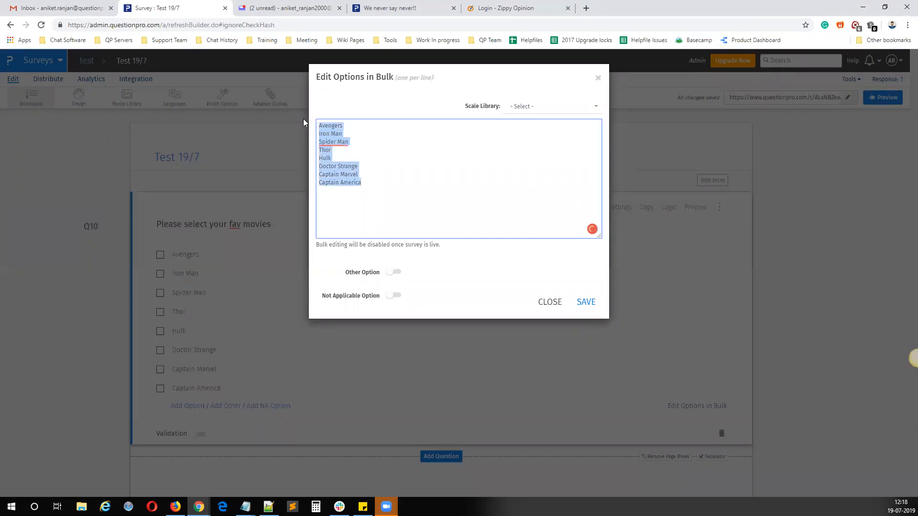
left_click(543, 302)
Step: Replace the new spreadsheet question's rows in bulk with the copied movie list, Avengers through Captain America, and save
scroll(363, 297, "down", 6)
scroll(297, 291, "down", 10)
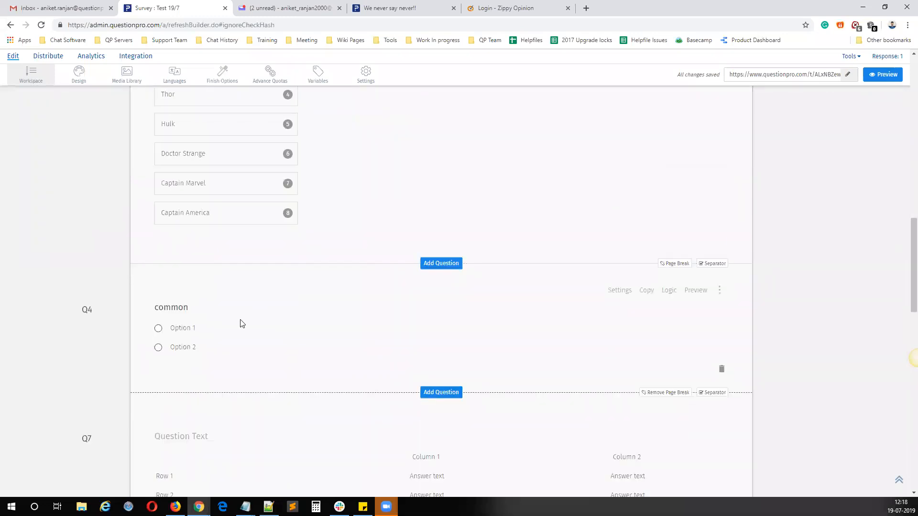
scroll(220, 344, "down", 2)
left_click(329, 395)
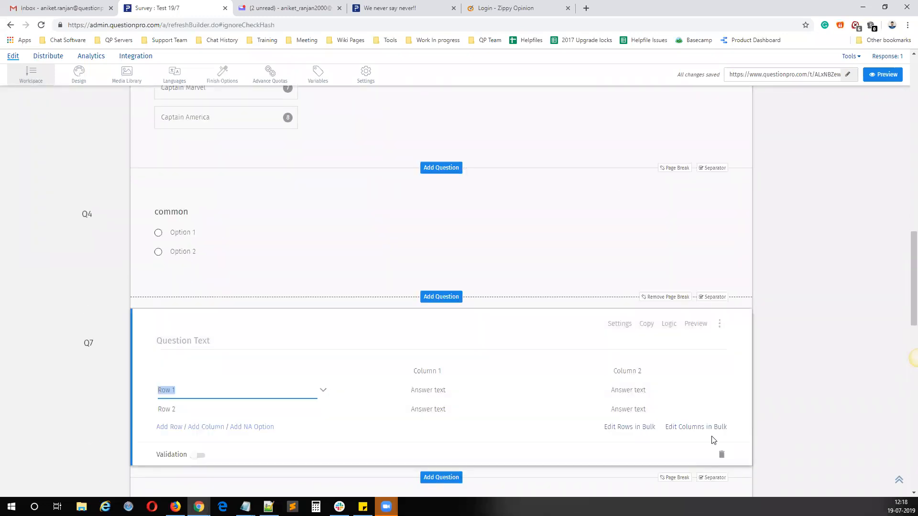
left_click(622, 427)
left_click_drag(336, 148, 314, 126)
key("ctrl+v")
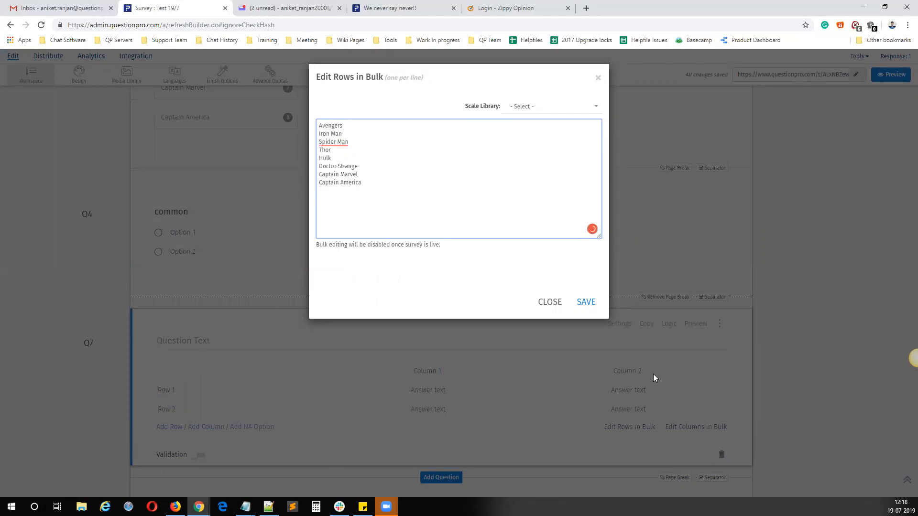
left_click(591, 306)
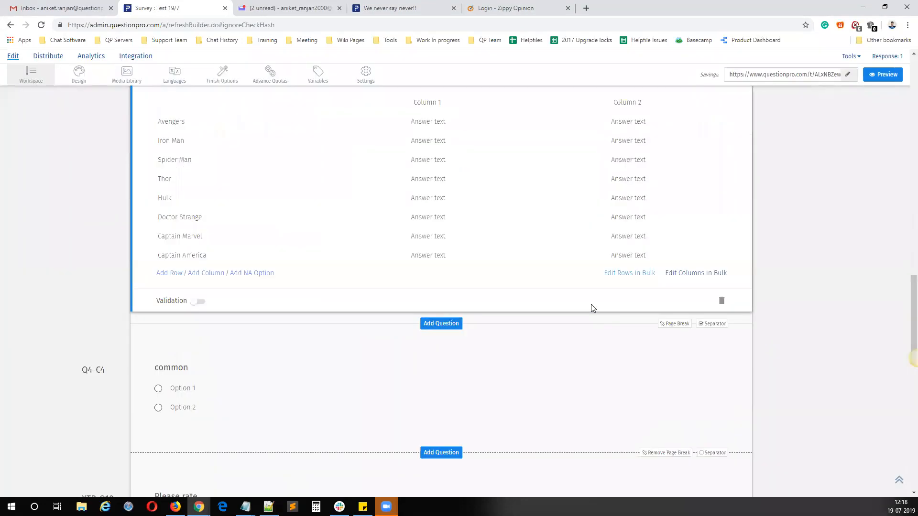
Step: Delete Column 2 from the spreadsheet question and rename the remaining column to "Please"
scroll(591, 306, "up", 3)
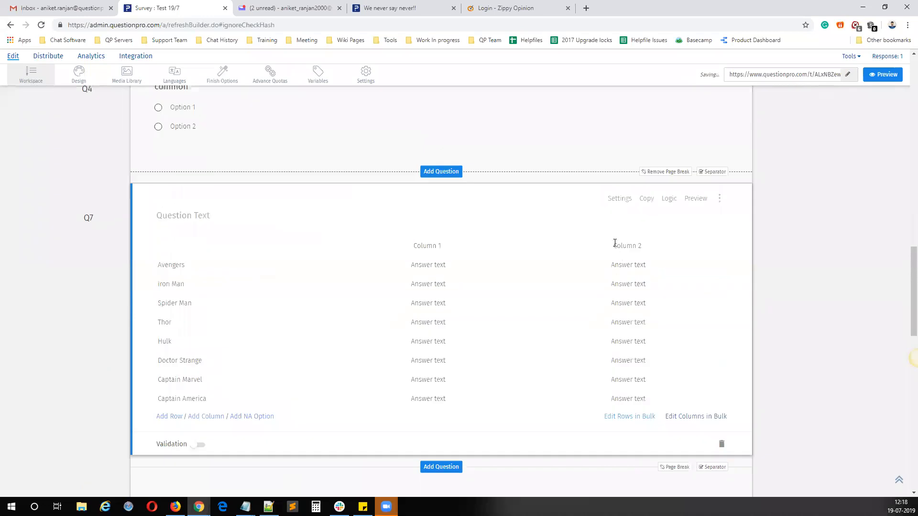
left_click(719, 247)
left_click(677, 316)
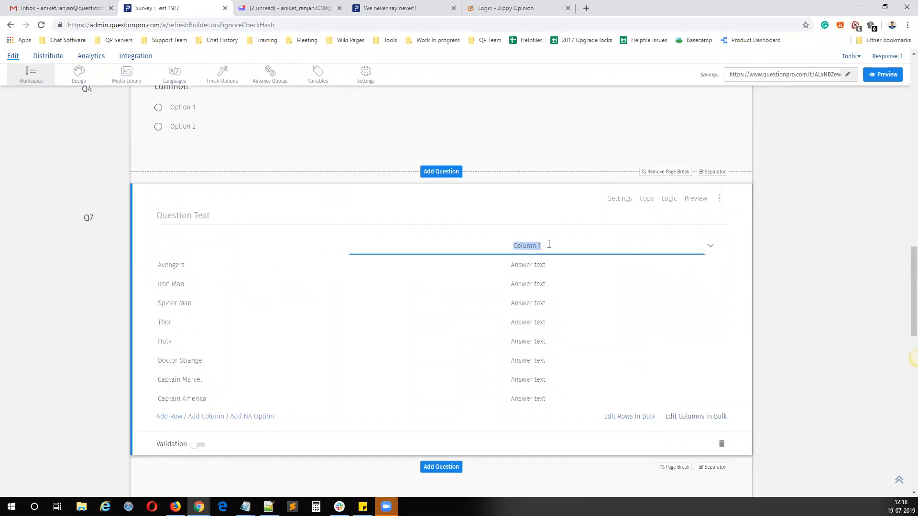
type("Please")
Step: Enter "Please let us know why you didn't like the below movies?" as the spreadsheet question's text
left_click(190, 212)
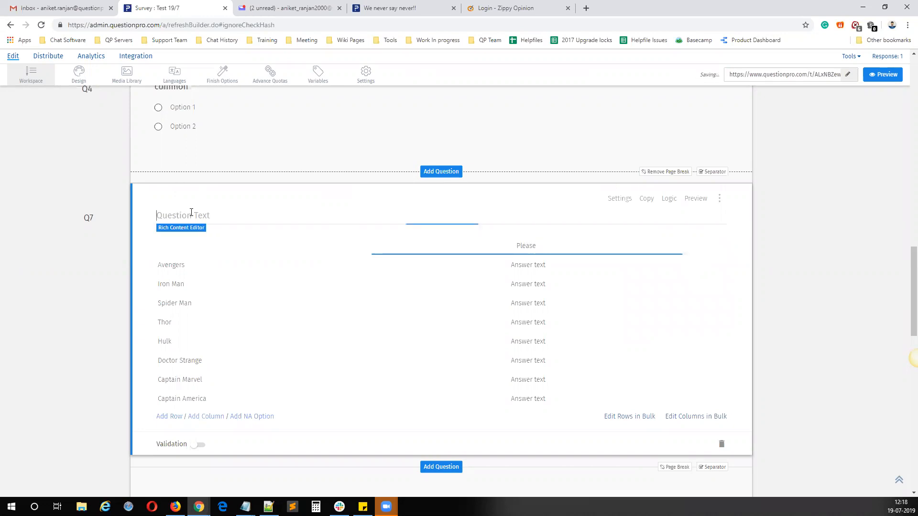
type("Please")
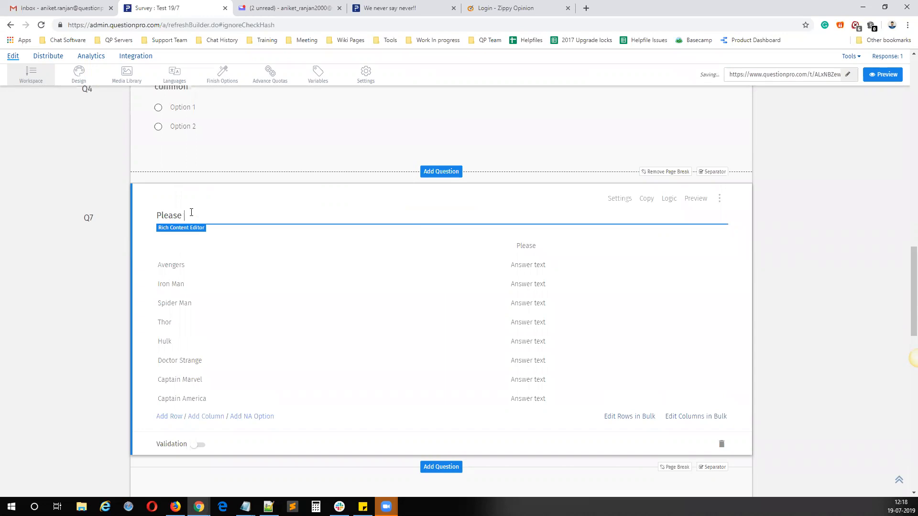
type(" let us know why you didn't like the below movies?")
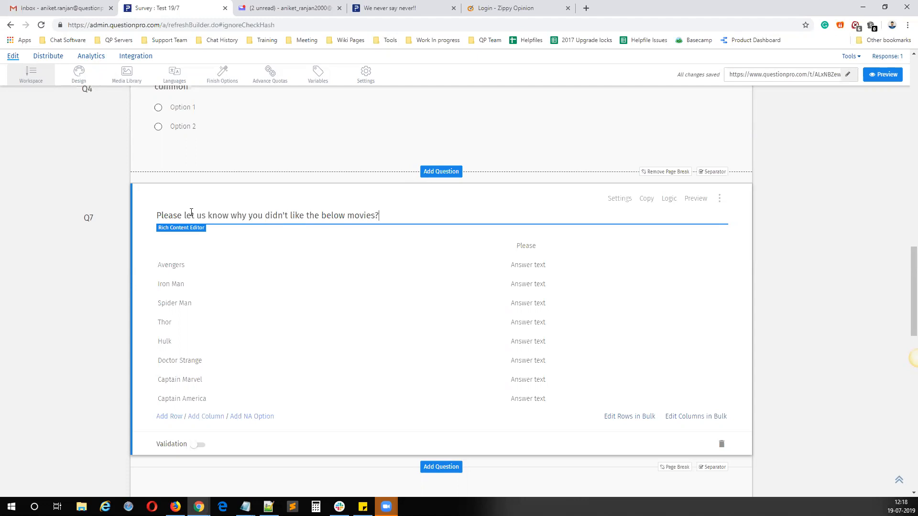
Step: Open the Show/Hide Options logic of the spreadsheet question and look over the criteria settings for each movie
scroll(224, 342, "up", 20)
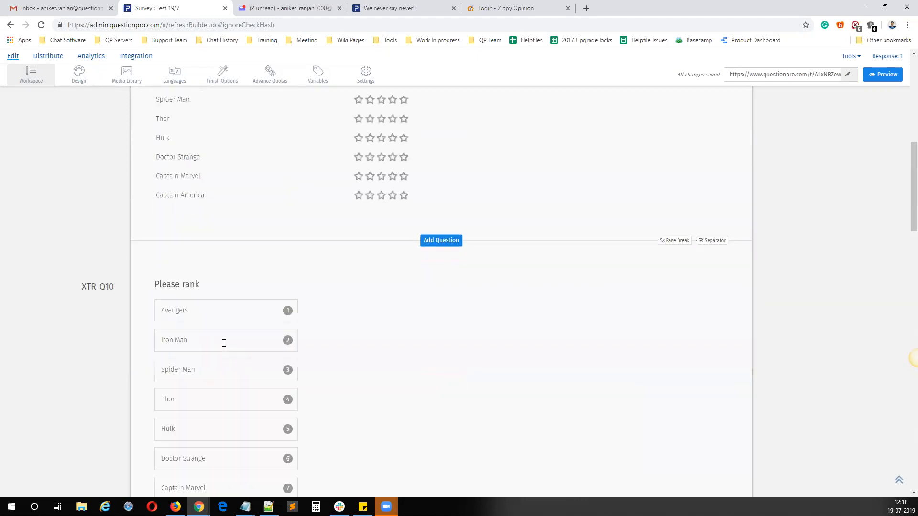
scroll(181, 265, "down", 18)
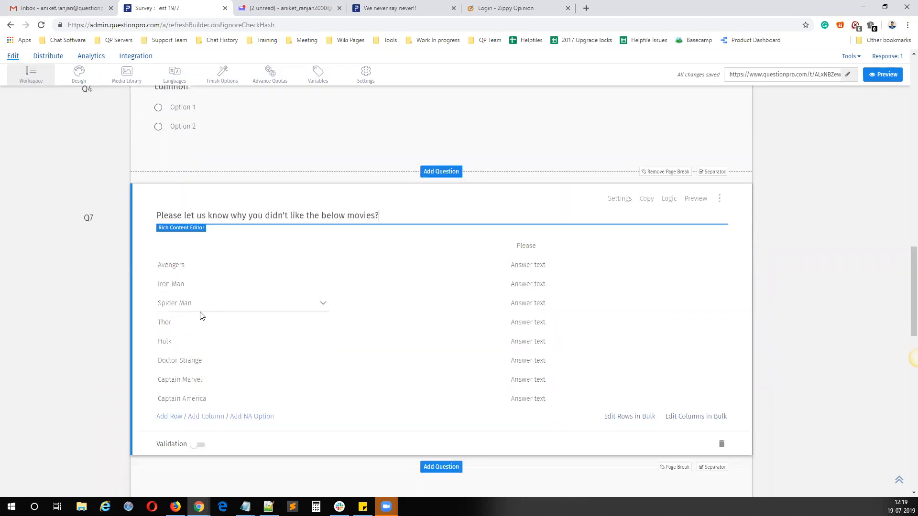
left_click(670, 200)
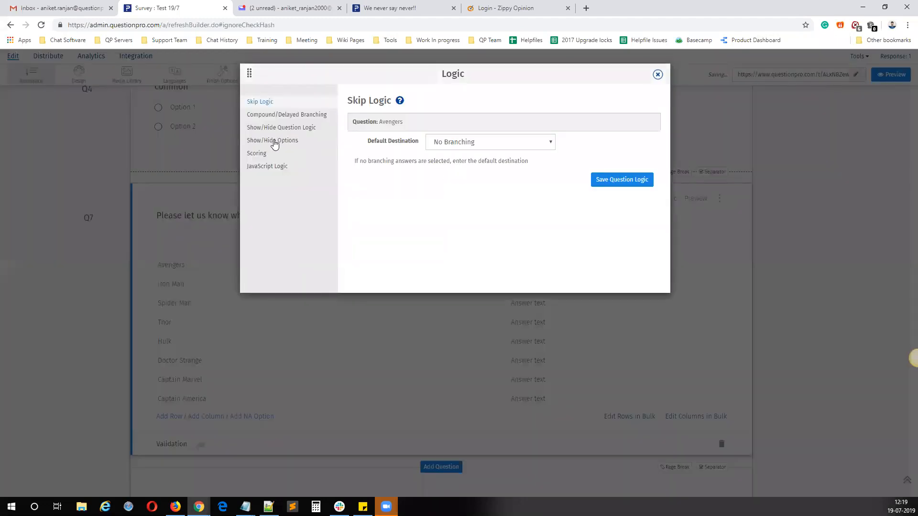
left_click(275, 141)
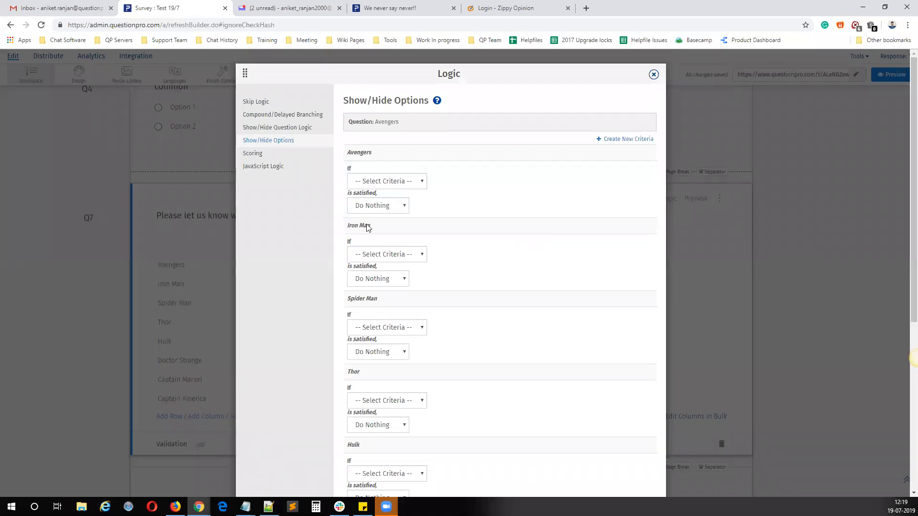
left_click_drag(372, 228, 347, 231)
triple_click(371, 299)
scroll(379, 376, "down", 2)
scroll(510, 270, "up", 2)
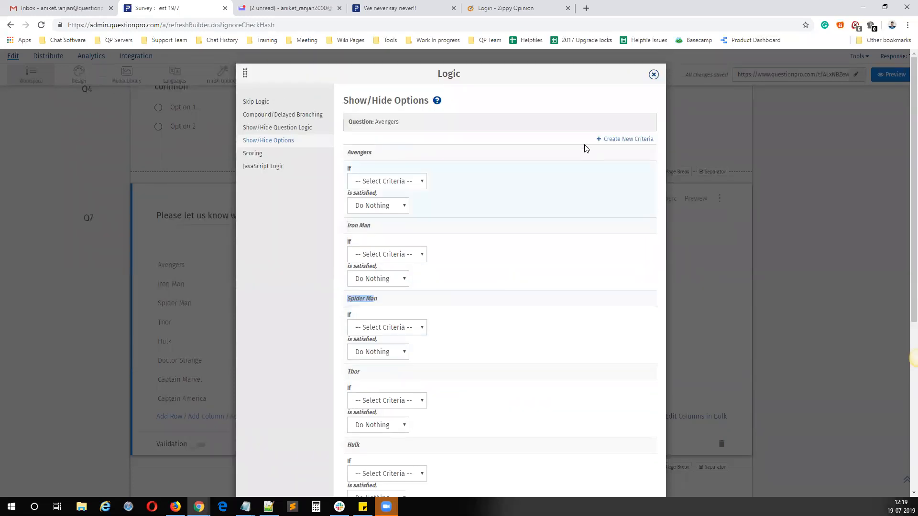
Step: Create and save a criteria named Avengers that requires Avengers to be selected in the Q10 favourite movies question
left_click(621, 139)
left_click(405, 149)
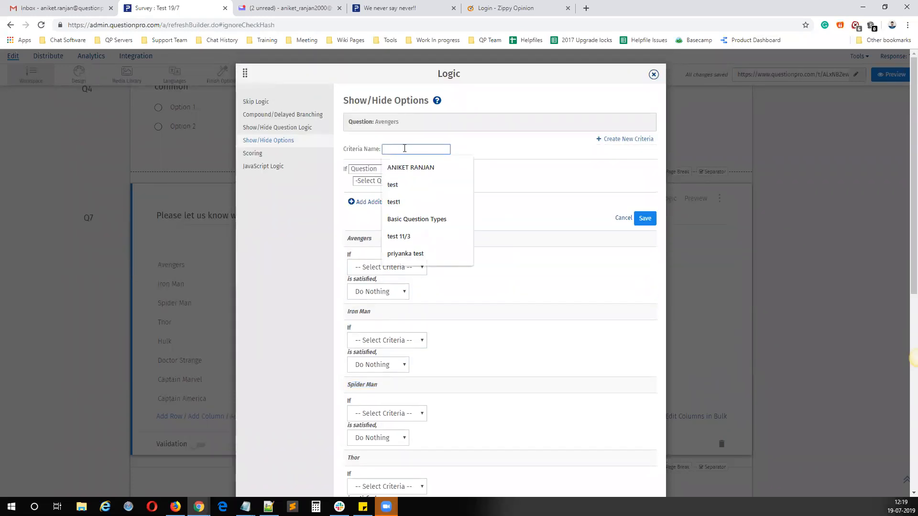
type("Avengers")
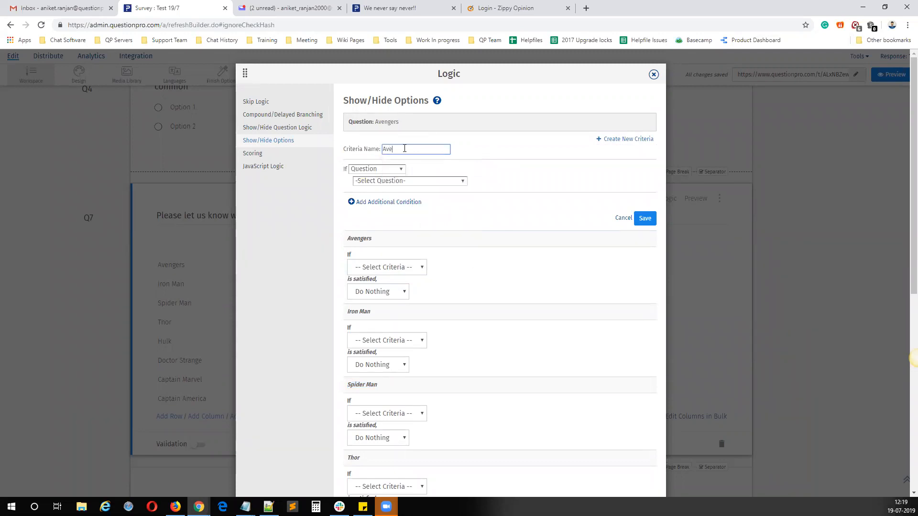
left_click(390, 181)
left_click(391, 197)
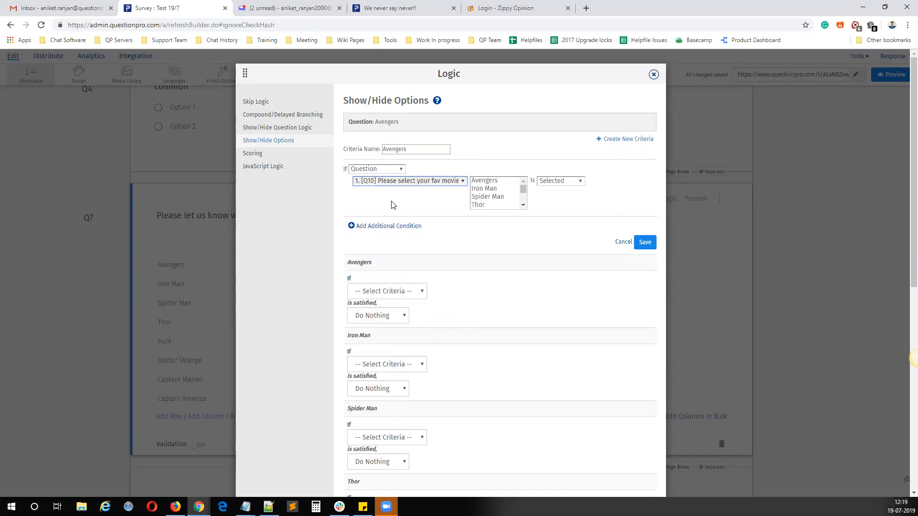
left_click(490, 182)
left_click(645, 243)
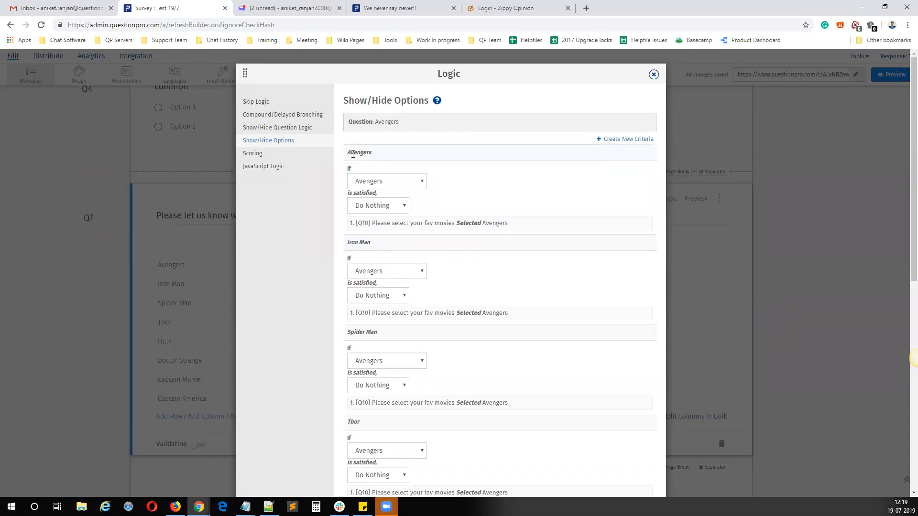
Step: Create and save a criteria named AvengersN that requires Avengers to be not selected in the Q10 favourite movies question
left_click(612, 139)
left_click(416, 150)
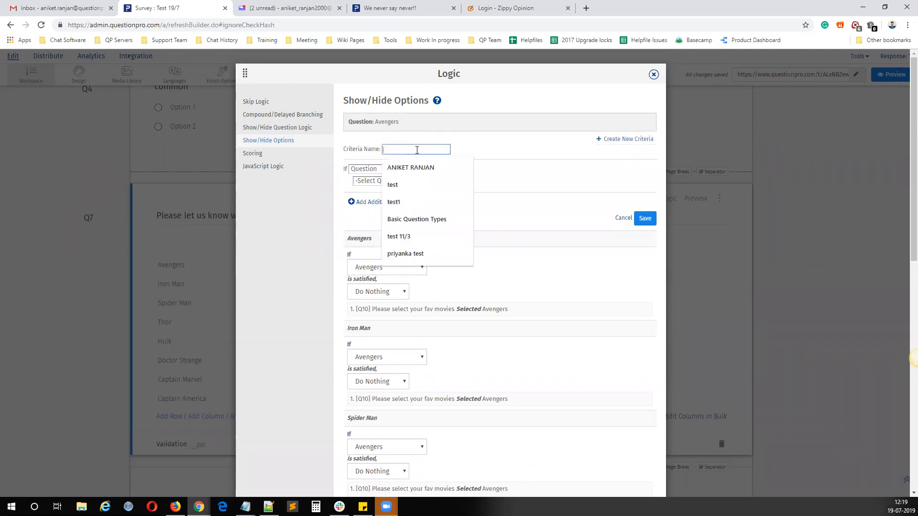
type("Aven")
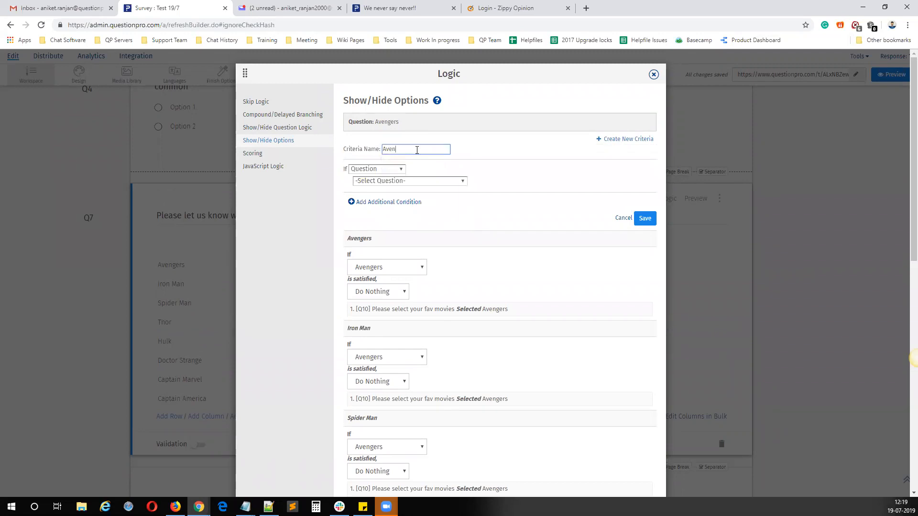
type("gersN")
left_click(410, 181)
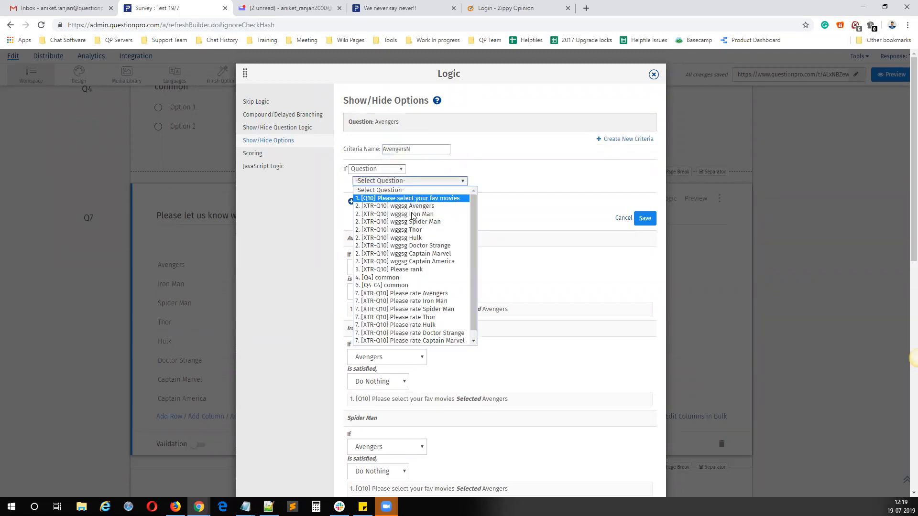
left_click(416, 198)
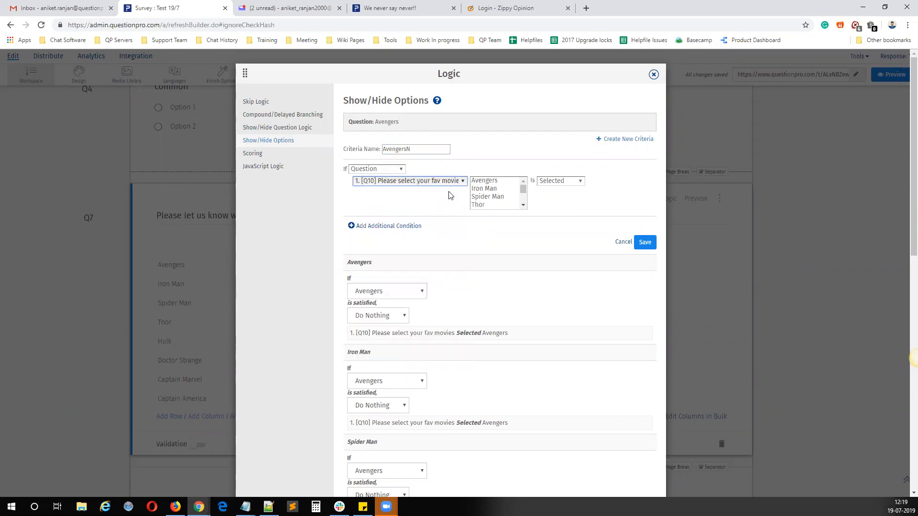
left_click(490, 181)
left_click(555, 181)
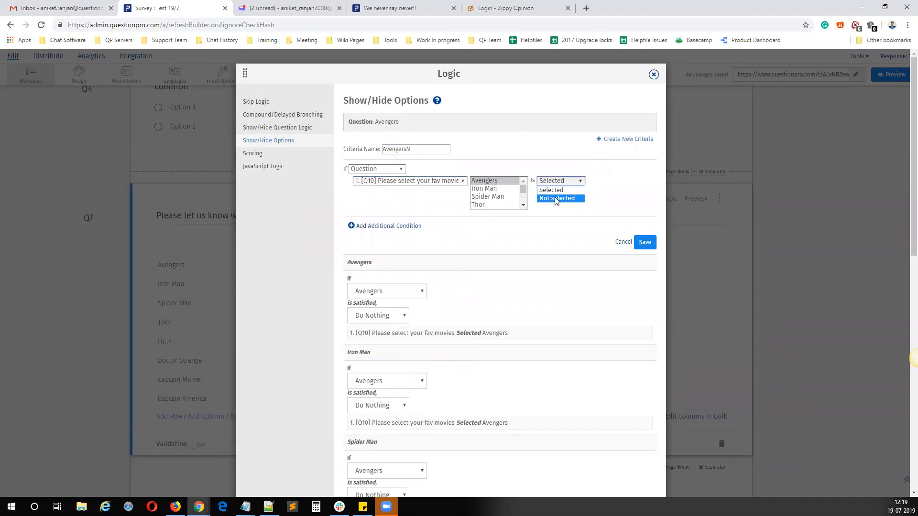
left_click(556, 198)
left_click(645, 243)
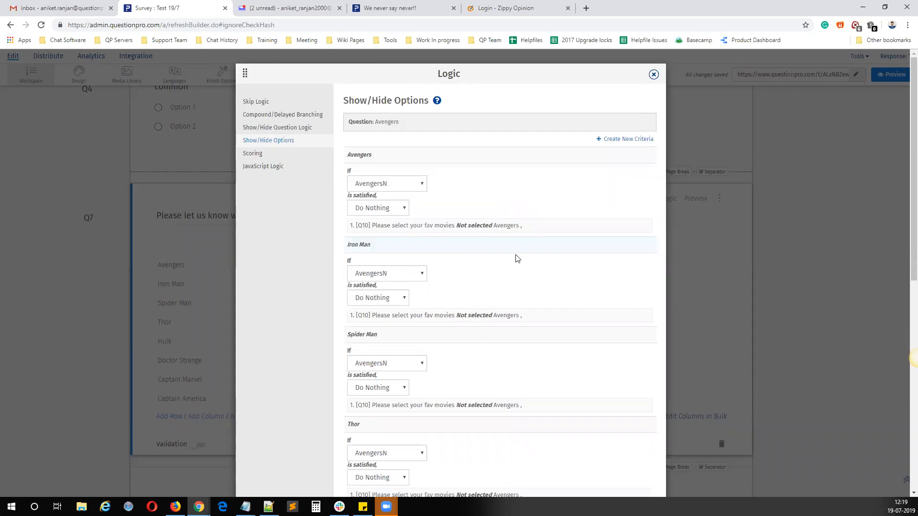
Step: Create and save a criteria named 2 that requires Iron Man to be not selected in the Q10 favourite movies question
left_click(622, 139)
left_click(399, 149)
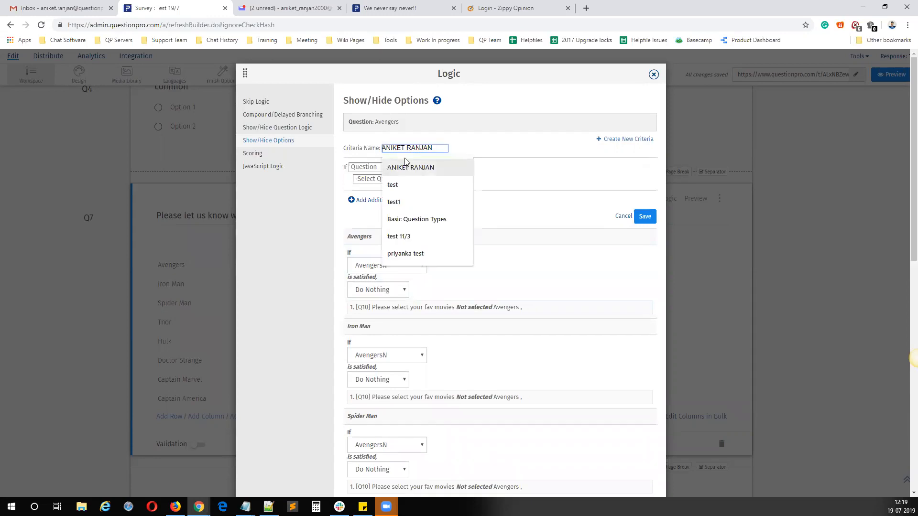
type("2")
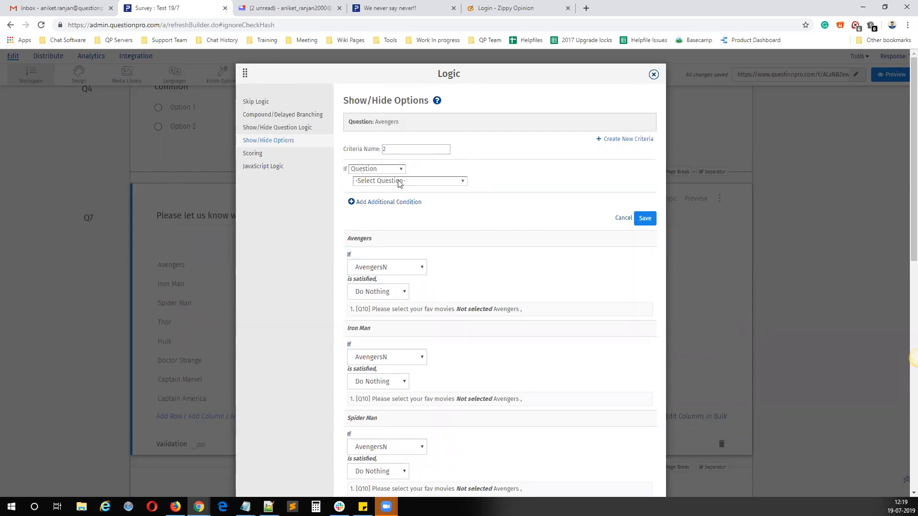
left_click(388, 181)
left_click(393, 190)
left_click(484, 189)
left_click(552, 184)
left_click(562, 202)
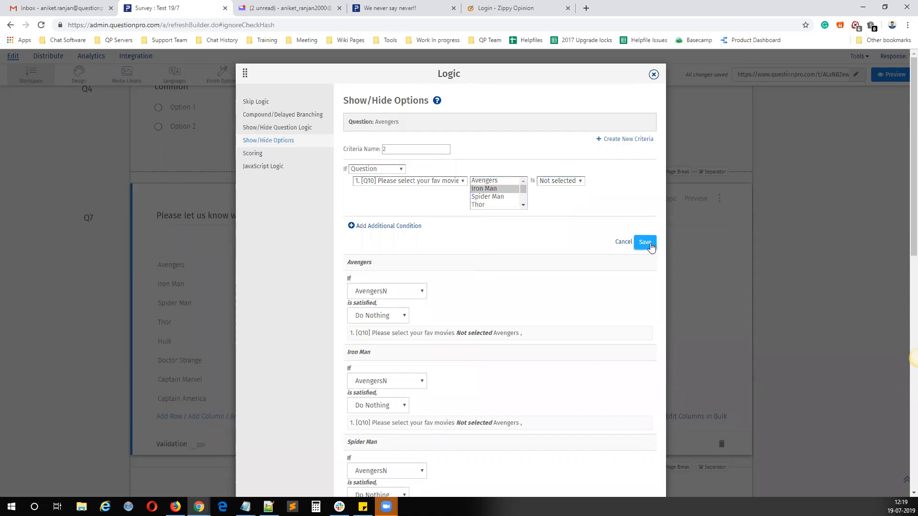
left_click(636, 238)
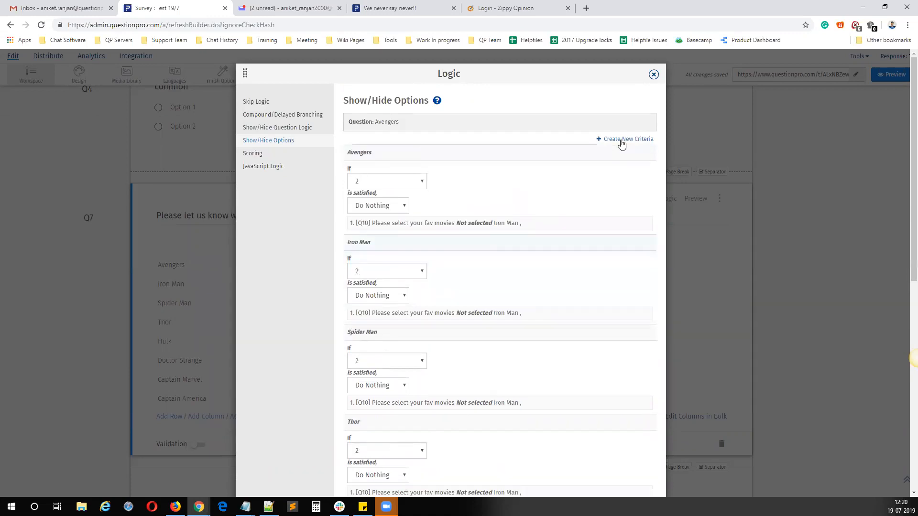
Step: Create and save a criteria named 3 that requires Spider Man to be not selected in the Q10 favourite movies question
left_click(619, 140)
left_click(412, 149)
type("3")
left_click(405, 180)
left_click(406, 192)
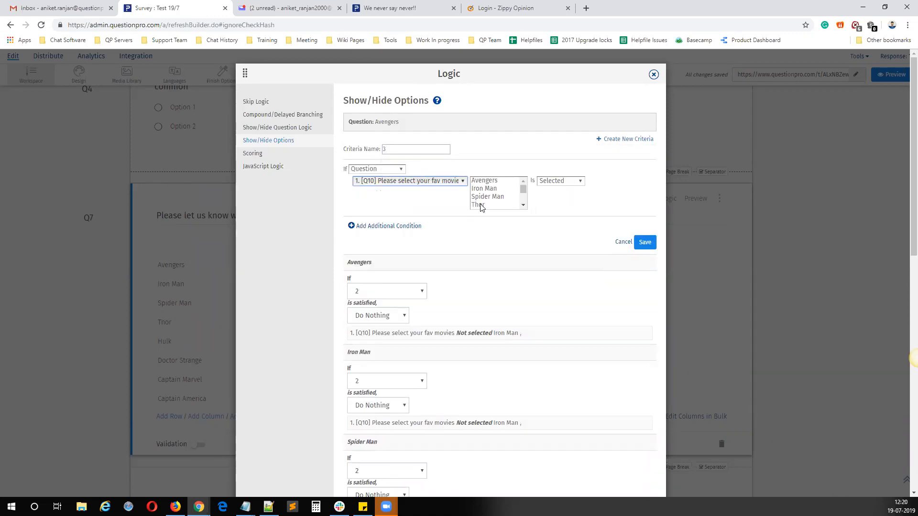
left_click(483, 197)
left_click(581, 186)
left_click(567, 200)
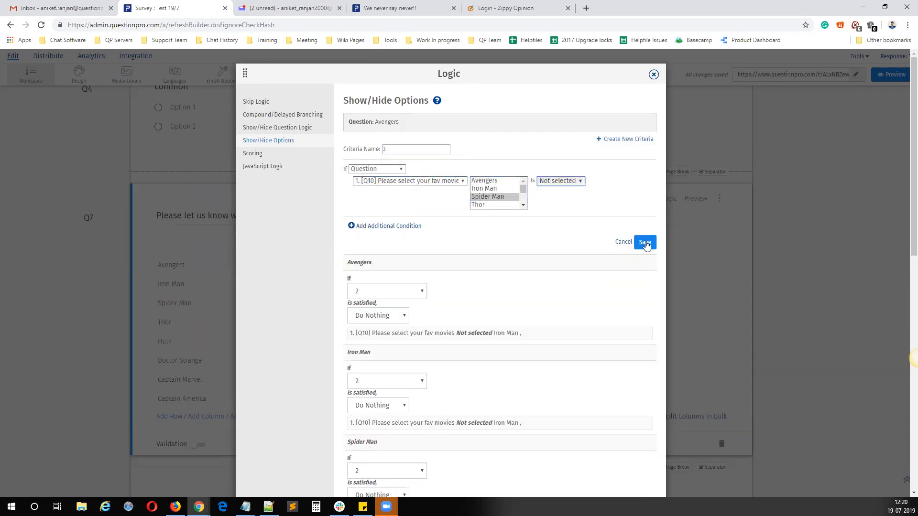
left_click(649, 243)
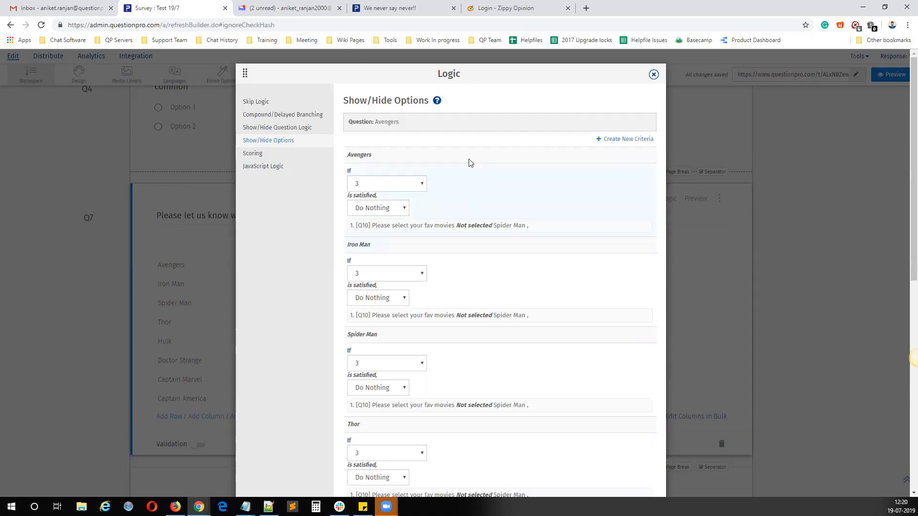
Step: Create and save a criteria named 4 that requires Thor to be not selected in the Q10 favourite movies question
left_click(610, 139)
left_click(386, 149)
type("4")
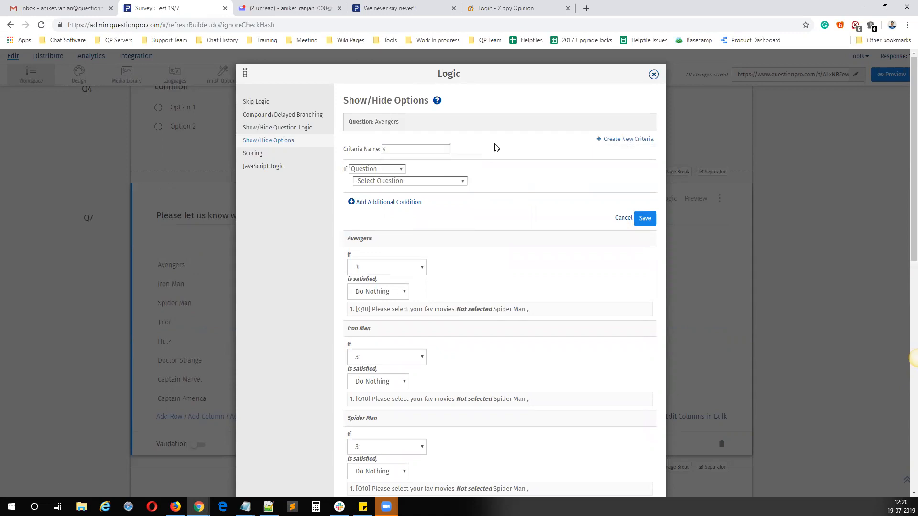
left_click(406, 180)
left_click(407, 198)
left_click(487, 206)
left_click(566, 181)
left_click(557, 199)
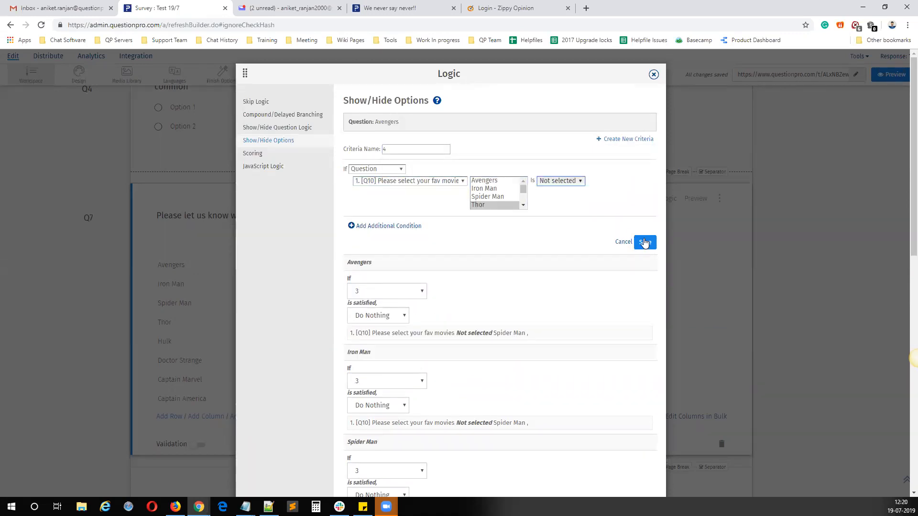
left_click(645, 244)
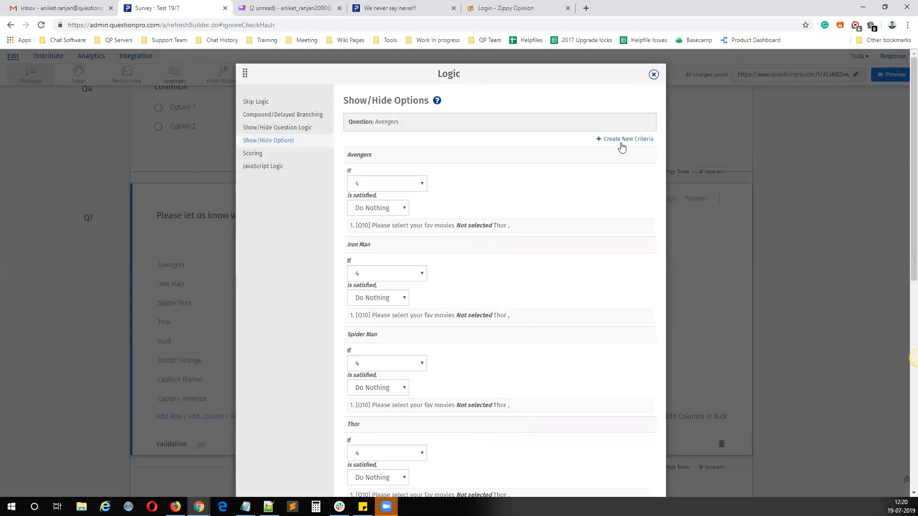
Step: Create and save a criteria named 5 that requires Hulk to be not selected in the Q10 favourite movies question
left_click(622, 138)
left_click(412, 150)
type("5")
left_click(407, 181)
left_click(411, 197)
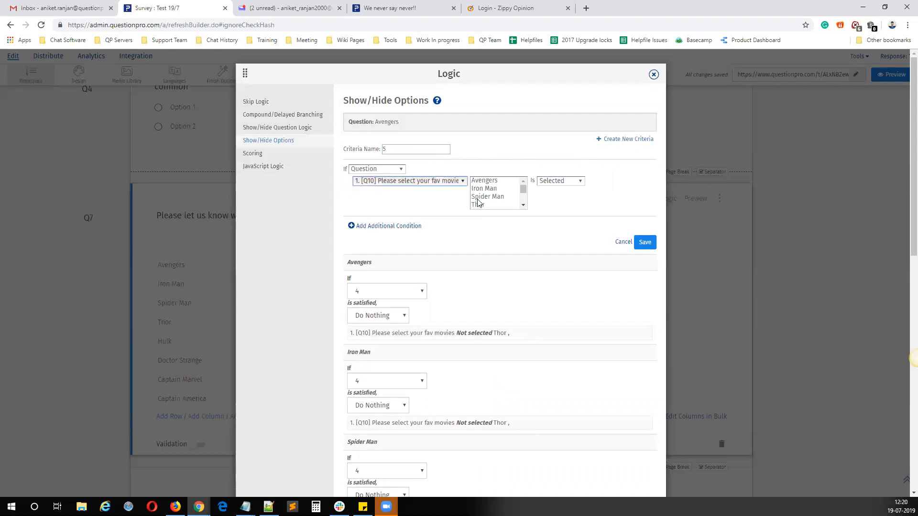
scroll(524, 206, "down", 1)
left_click(489, 194)
left_click(558, 181)
left_click(556, 195)
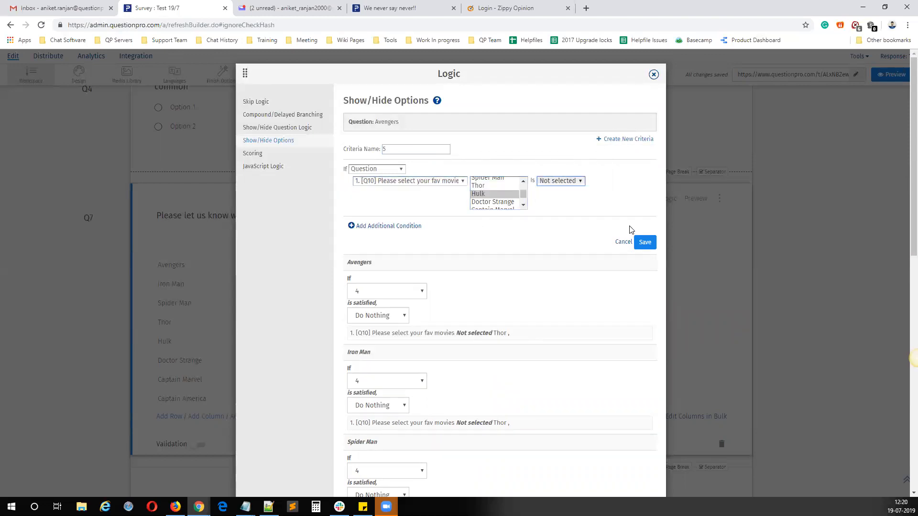
Step: Create and save a criteria named 6 that requires Doctor Strange to be not selected in the Q10 favourite movies question
left_click(620, 140)
left_click(395, 150)
type("6")
left_click(403, 183)
left_click(410, 196)
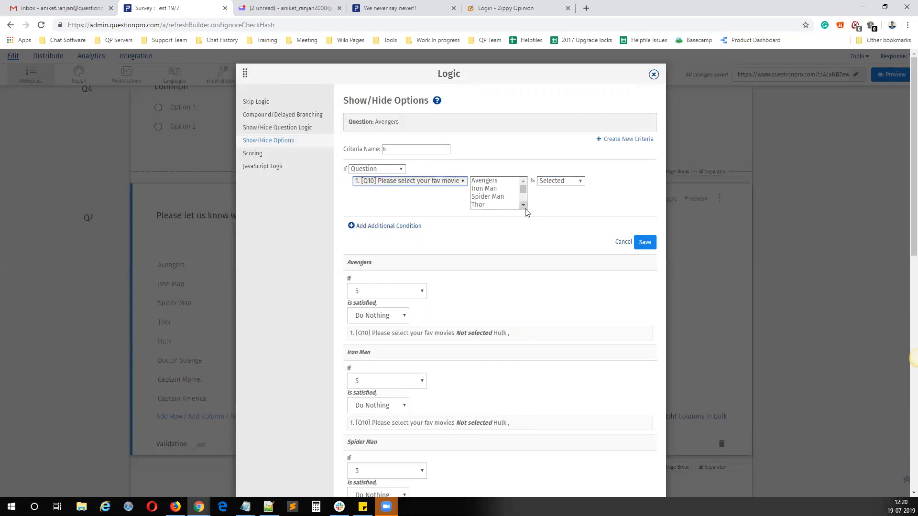
left_click(523, 205)
left_click(501, 202)
left_click(561, 181)
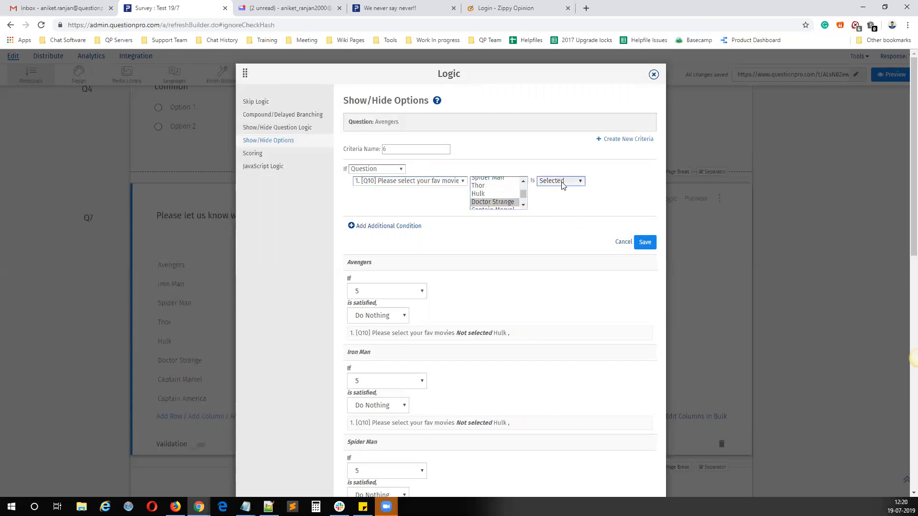
left_click(560, 196)
left_click(639, 243)
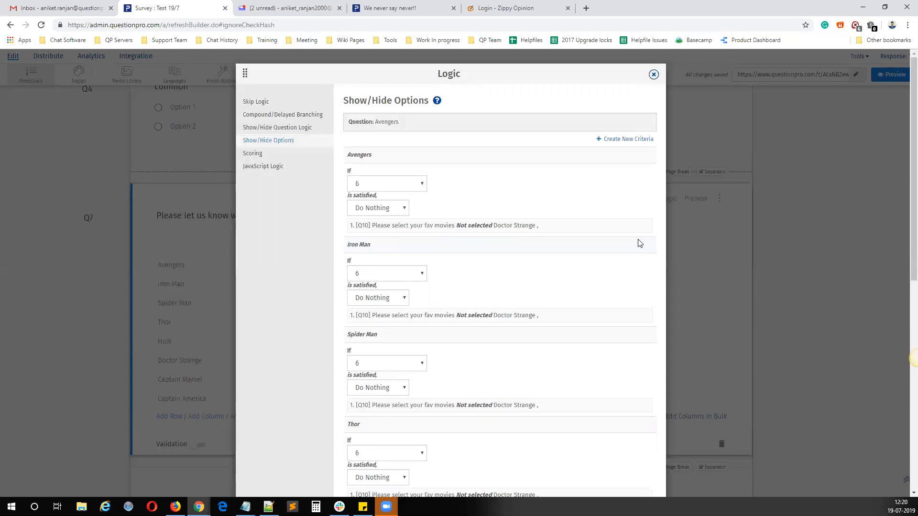
Step: Start a new criteria named 7 based on the Q10 favourite movies question, without choosing a movie
left_click(623, 139)
left_click(396, 150)
type("7")
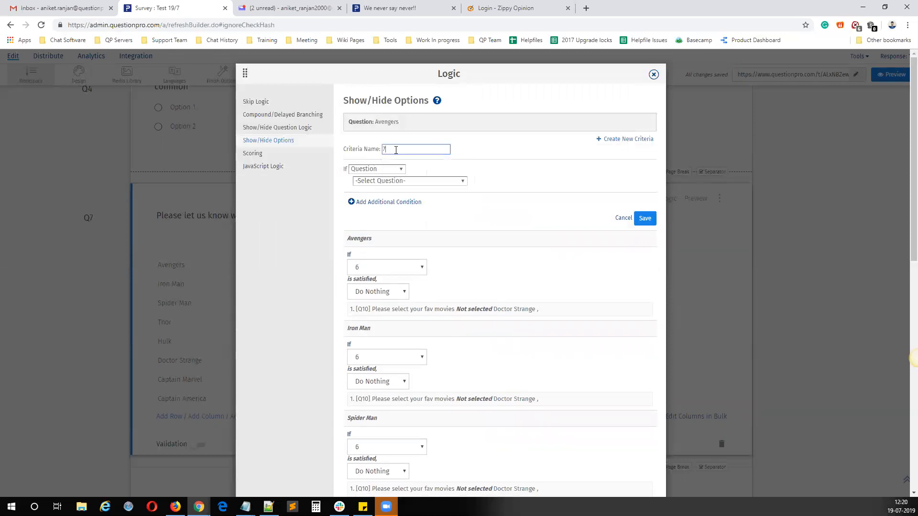
left_click(388, 180)
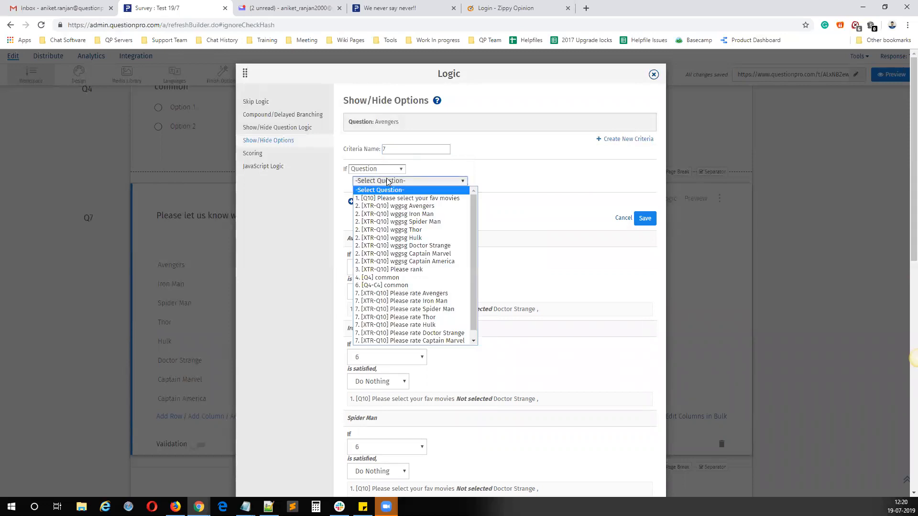
left_click(388, 191)
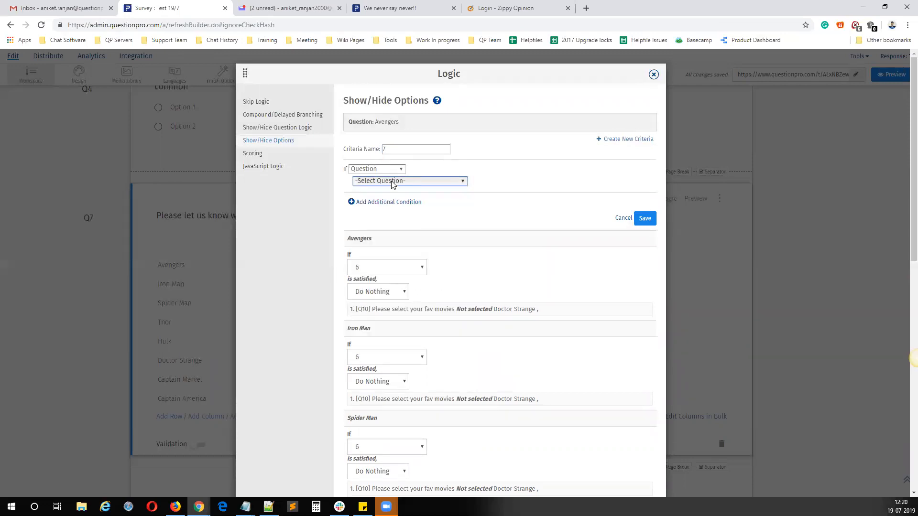
left_click(391, 180)
left_click(382, 198)
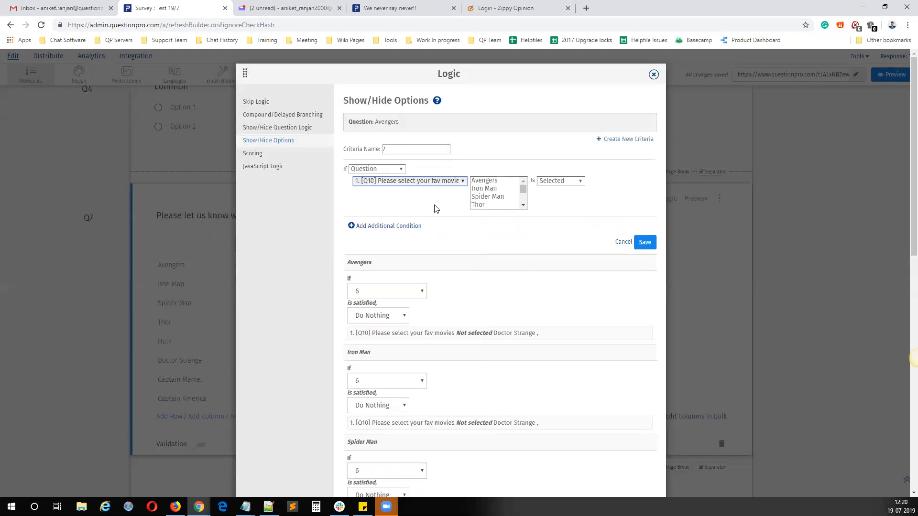
left_click(523, 205)
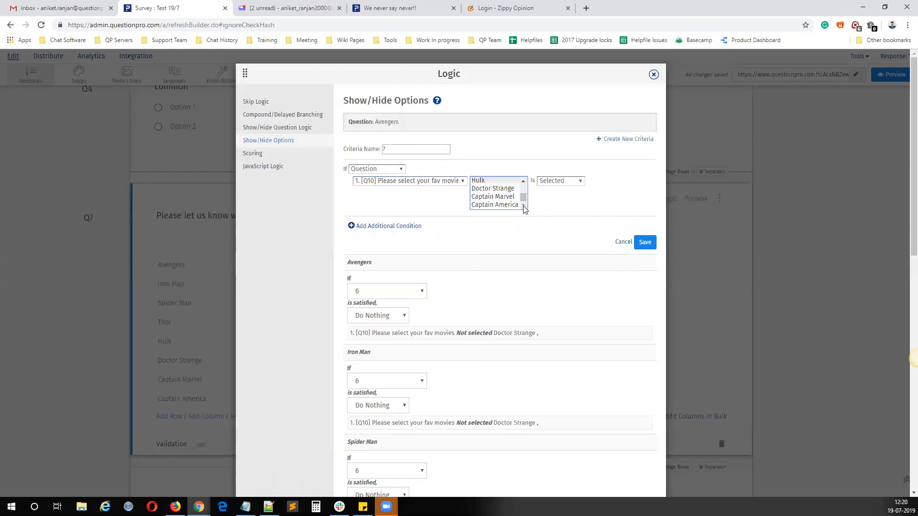
left_click(518, 262)
Step: Assign criteria AvengersN to the Avengers option, criteria 2 to Iron Man and criteria 3 to Spider Man
left_click(380, 291)
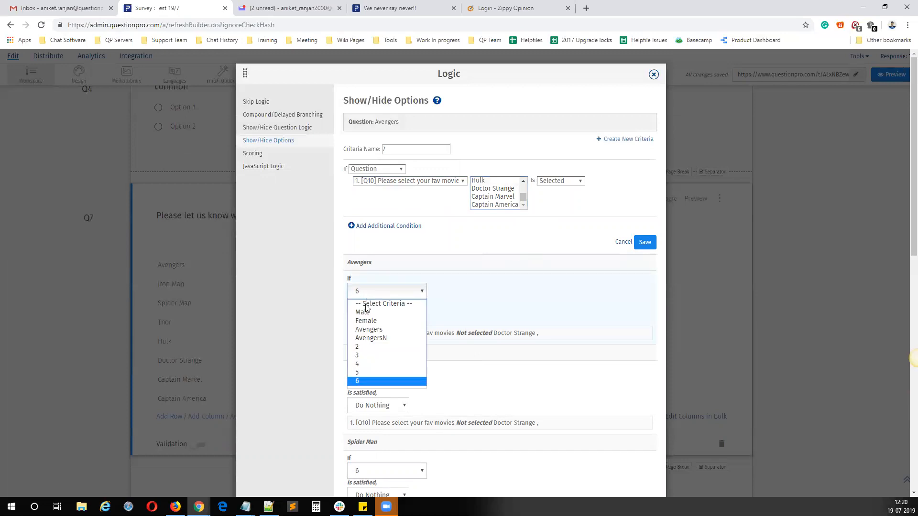
left_click(380, 338)
scroll(401, 353, "down", 2)
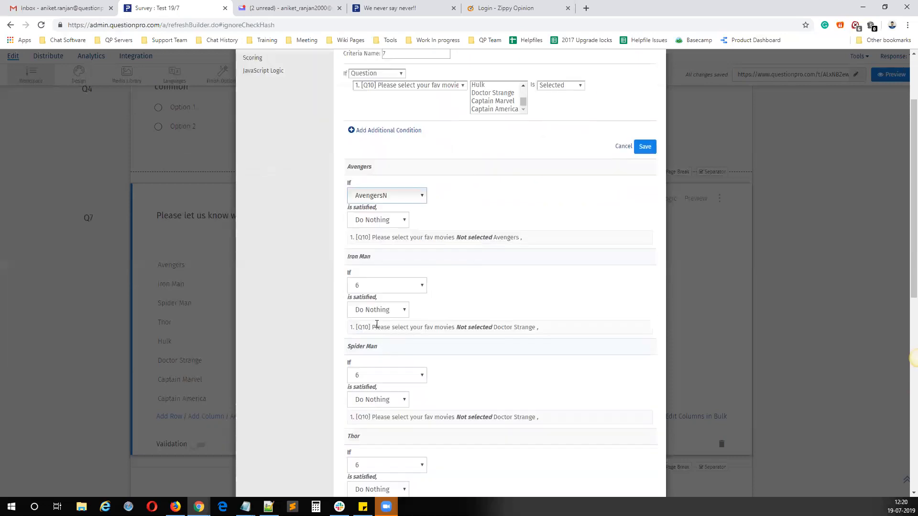
left_click(371, 287)
left_click(394, 343)
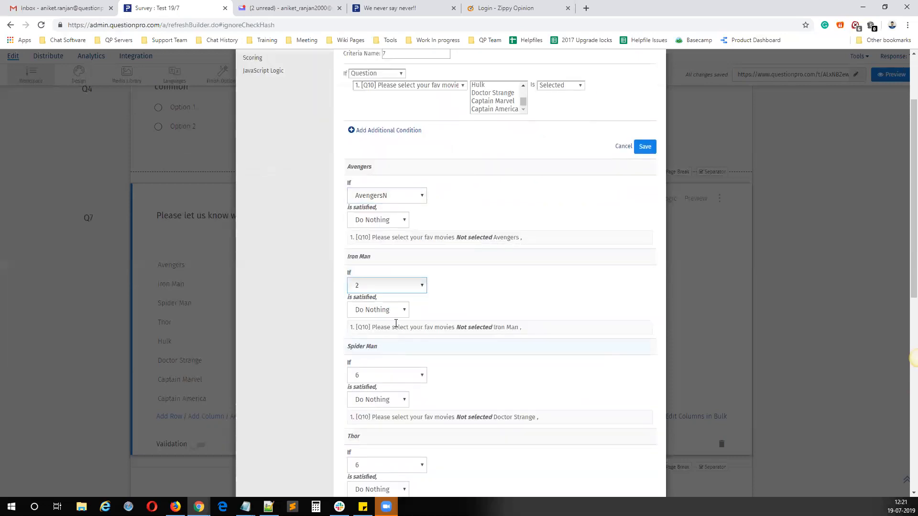
left_click(373, 374)
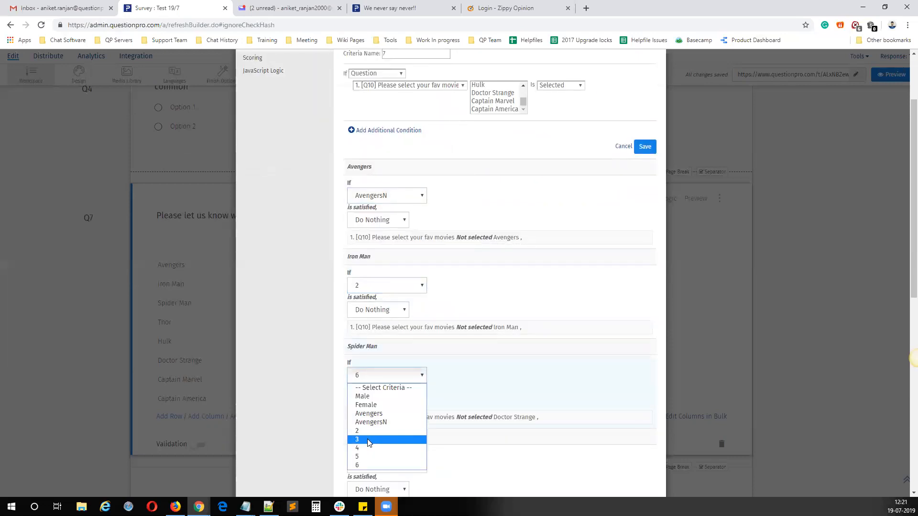
left_click(367, 439)
Step: Assign criteria 4 to the Thor option, criteria 5 to Hulk and criteria 6 to Doctor Strange
scroll(404, 350, "down", 3)
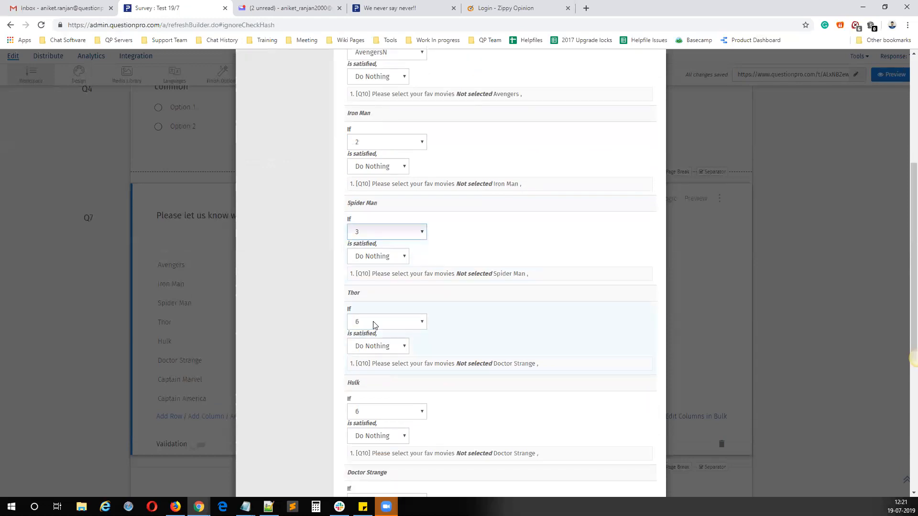
left_click(374, 325)
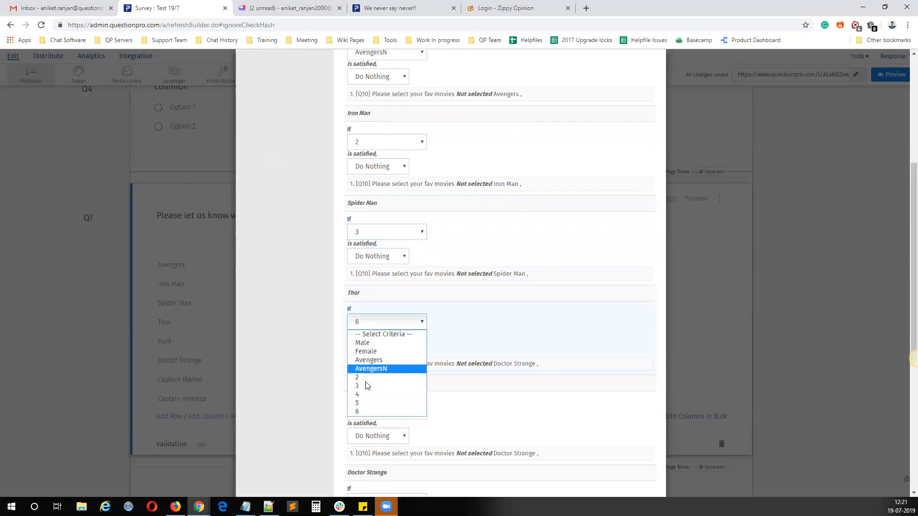
left_click(375, 395)
scroll(386, 344, "down", 2)
left_click(368, 316)
left_click(376, 397)
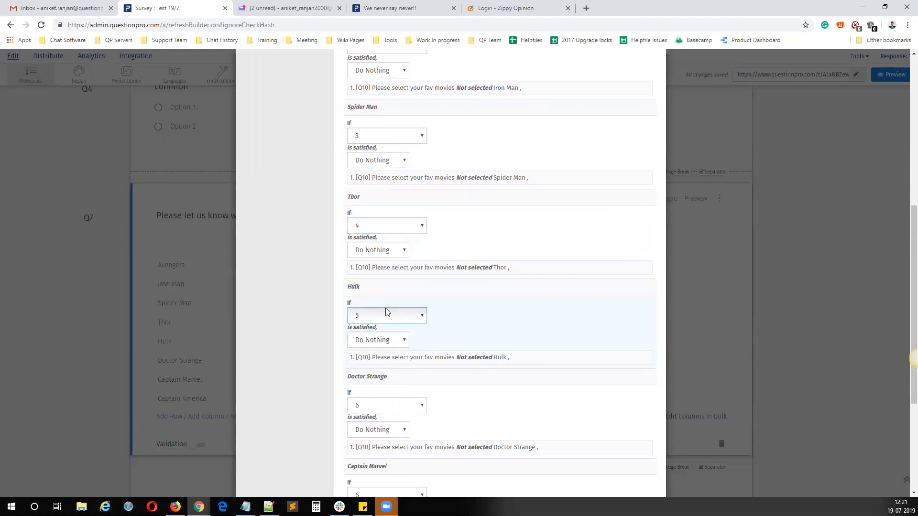
scroll(385, 307, "down", 3)
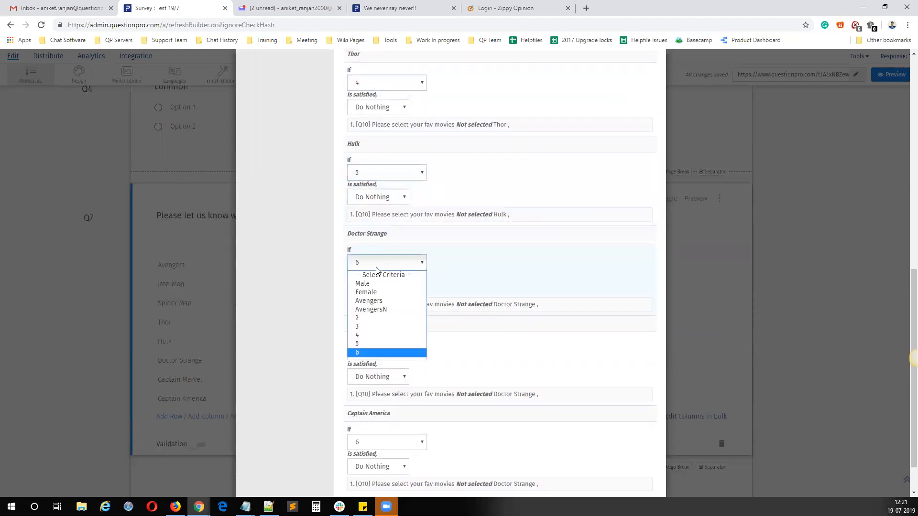
left_click(362, 353)
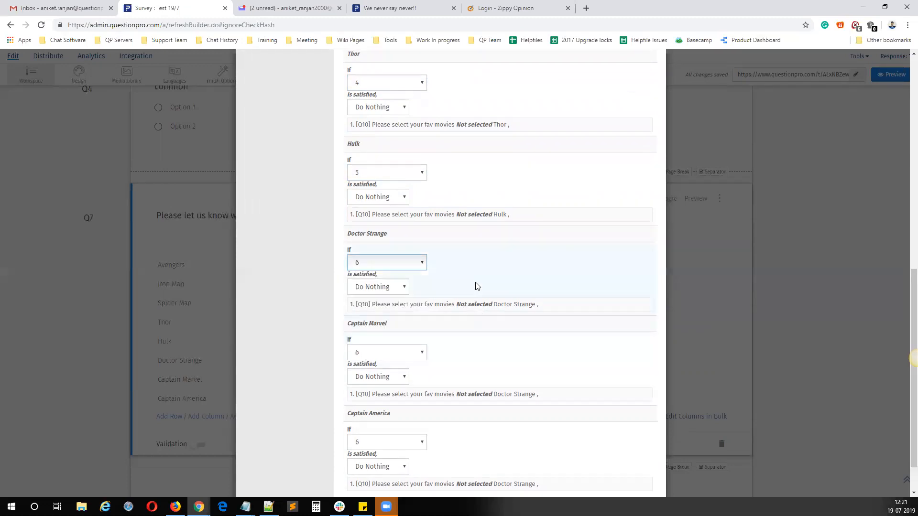
Step: Set the logic action to Show Option for the Avengers, Iron Man and Spider Man options
scroll(476, 284, "down", 1)
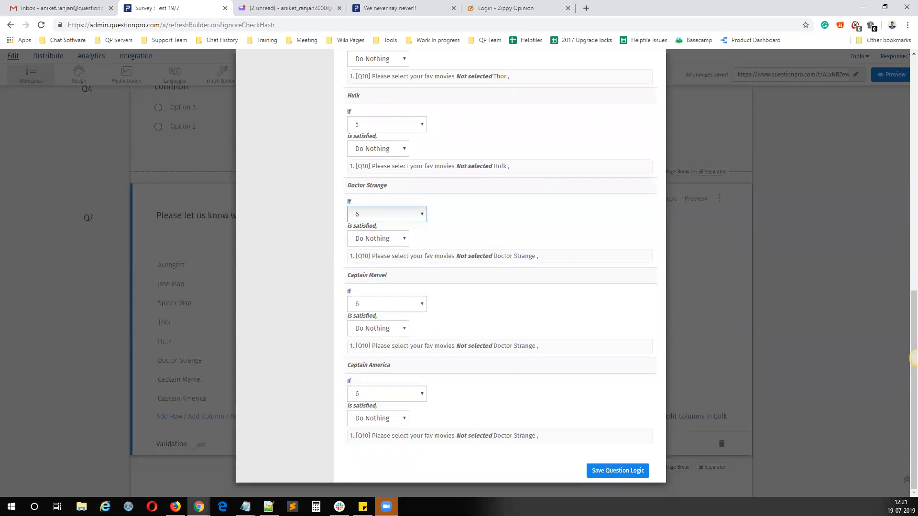
scroll(554, 362, "up", 10)
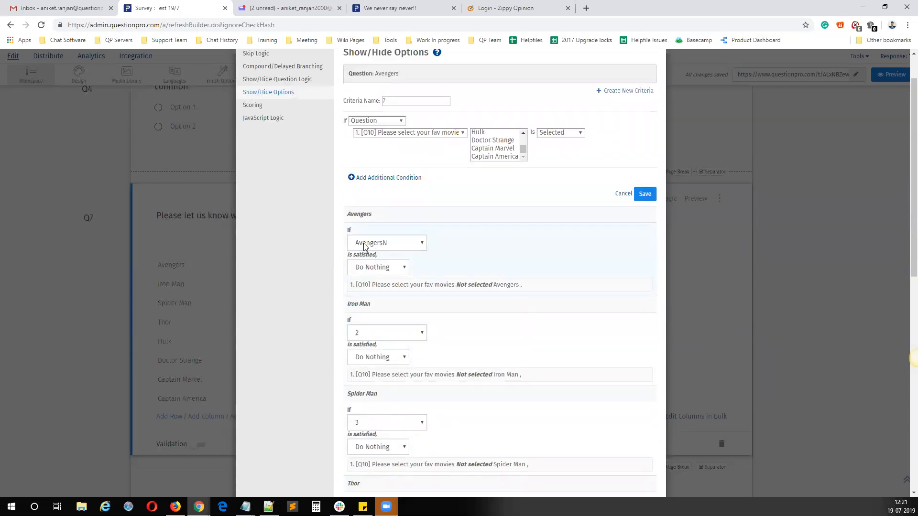
left_click(375, 269)
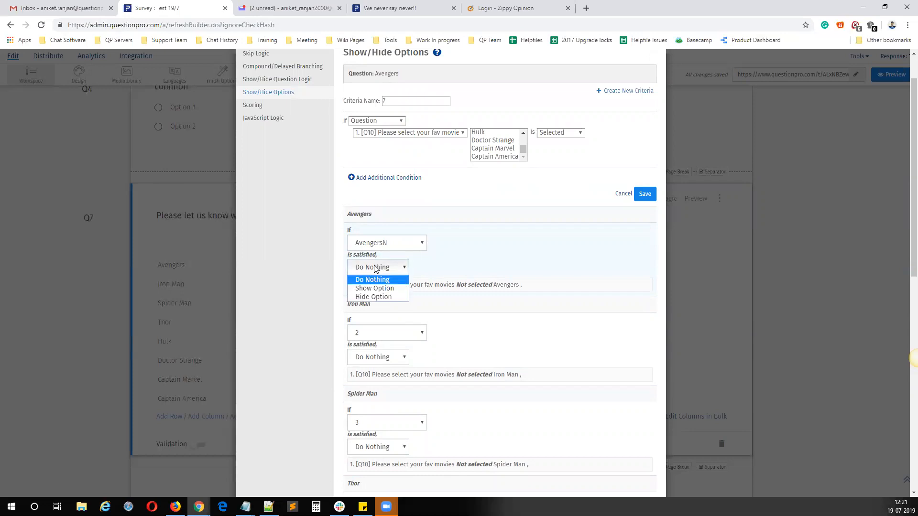
left_click(374, 291)
left_click(377, 359)
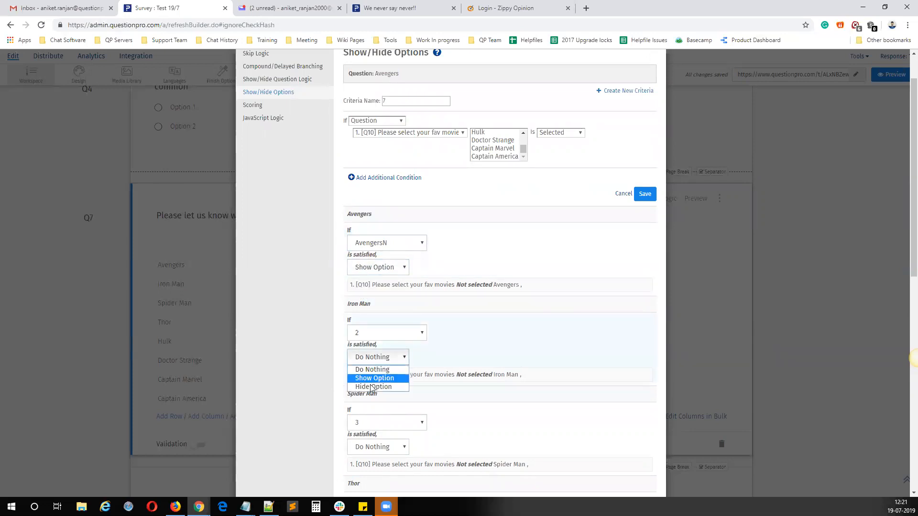
left_click(376, 377)
scroll(387, 344, "down", 2)
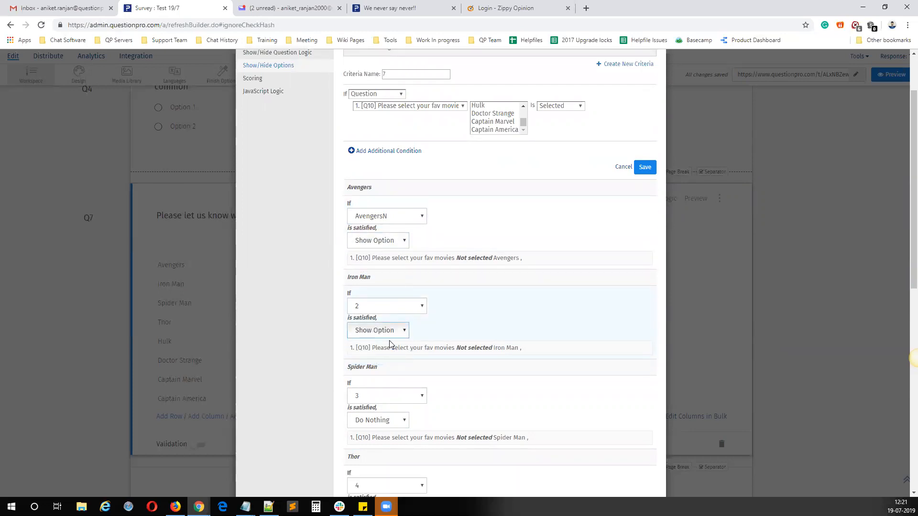
left_click(375, 351)
left_click(376, 372)
Step: Set the logic action to Show Option for the Thor, Hulk and Doctor Strange options
scroll(413, 369, "down", 3)
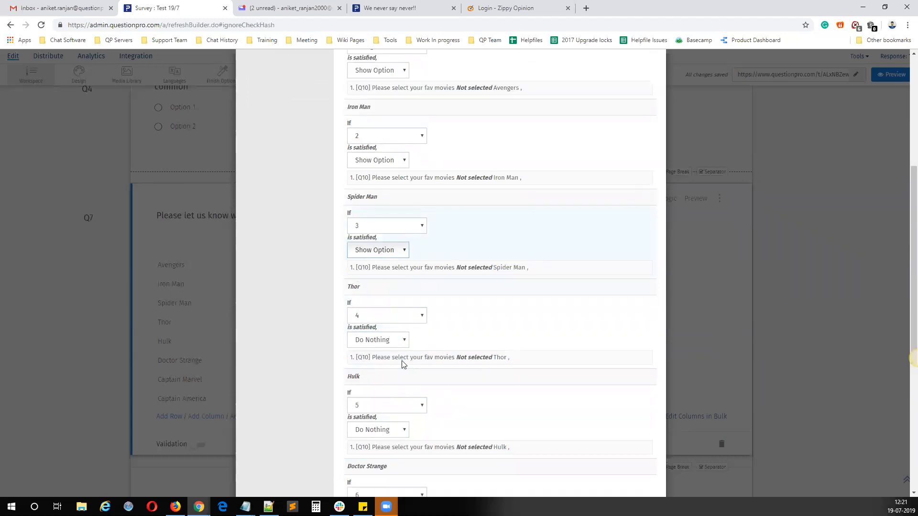
left_click(378, 297)
left_click(378, 319)
left_click(377, 388)
left_click(379, 409)
scroll(417, 369, "down", 3)
left_click(378, 334)
left_click(376, 356)
left_click(379, 424)
left_click(376, 444)
scroll(445, 366, "down", 2)
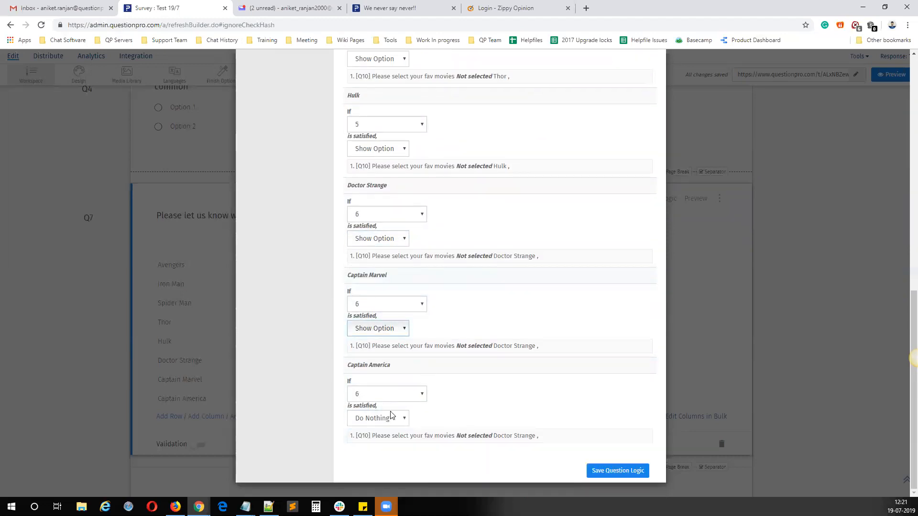
left_click(385, 329)
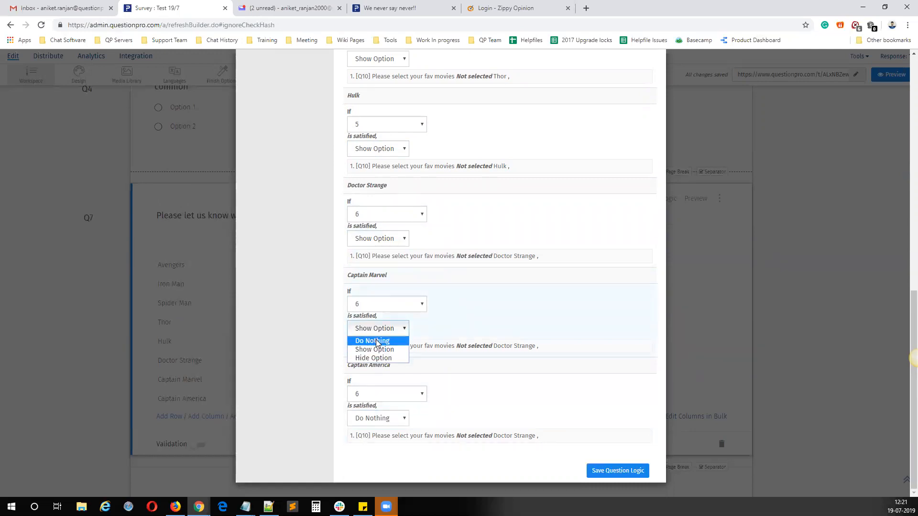
left_click(376, 341)
Step: Save the Show/Hide Options logic of the disliked movies question and close its Logic dialog
scroll(445, 298, "up", 15)
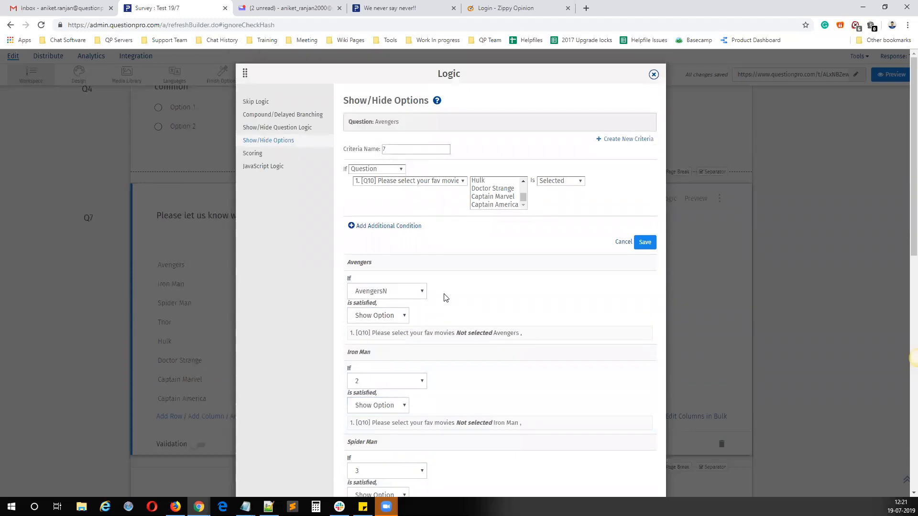
left_click(485, 183)
left_click(370, 315)
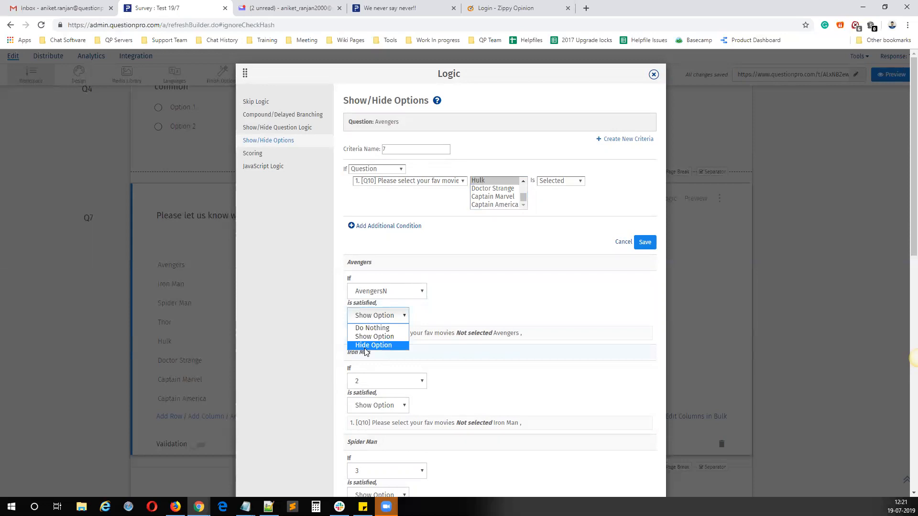
left_click(477, 296)
scroll(525, 346, "down", 5)
scroll(523, 342, "up", 5)
scroll(533, 336, "down", 10)
left_click(614, 471)
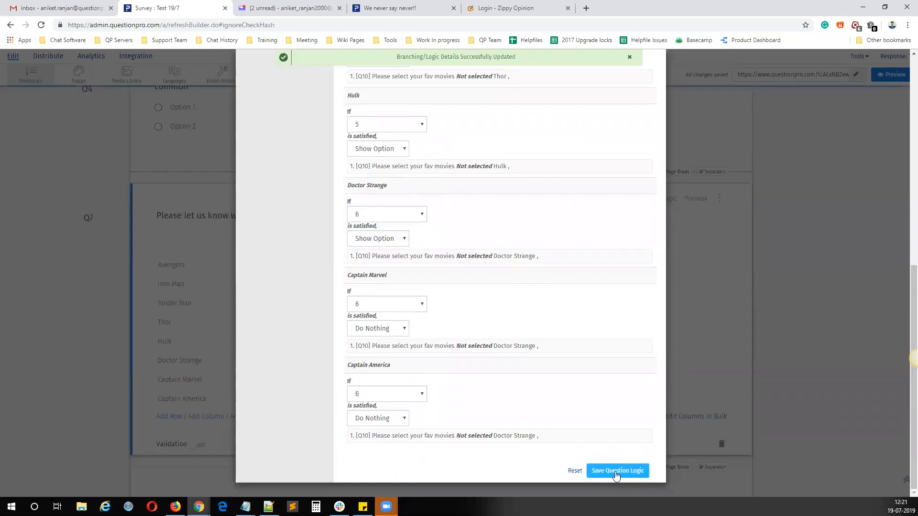
scroll(645, 297, "up", 10)
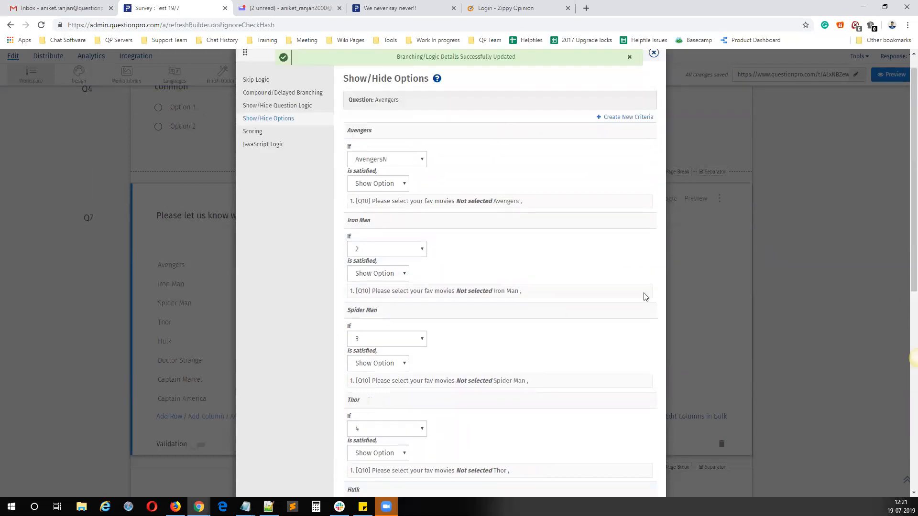
left_click(652, 76)
Step: Open the survey's live link in a new browser tab
scroll(422, 243, "up", 15)
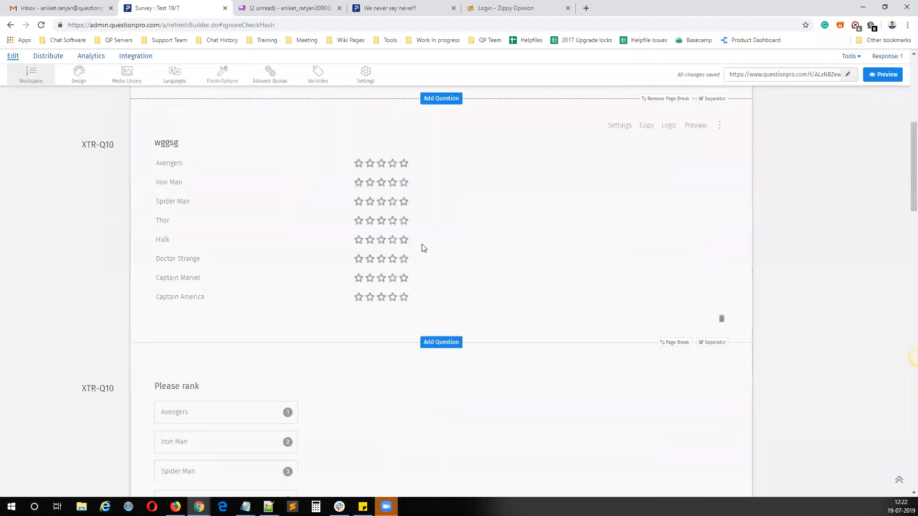
left_click(755, 95)
right_click(755, 94)
left_click(784, 114)
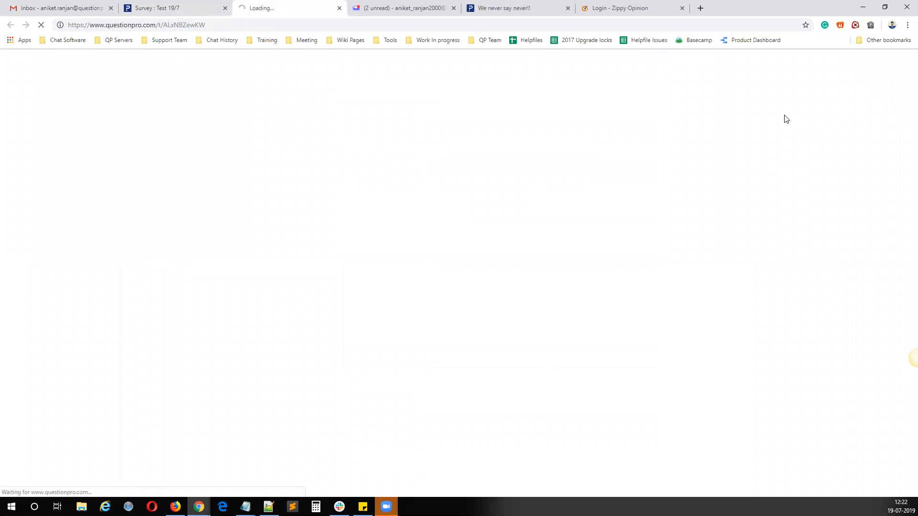
Step: Choose Thor, Hulk, Doctor Strange, Captain Marvel and Captain America as favourite movies and continue to the next survey page
left_click(216, 190)
left_click(215, 209)
left_click(215, 226)
left_click(212, 247)
left_click(204, 253)
left_click(214, 227)
left_click(212, 209)
left_click(214, 191)
left_click(210, 265)
left_click(213, 284)
left_click(217, 305)
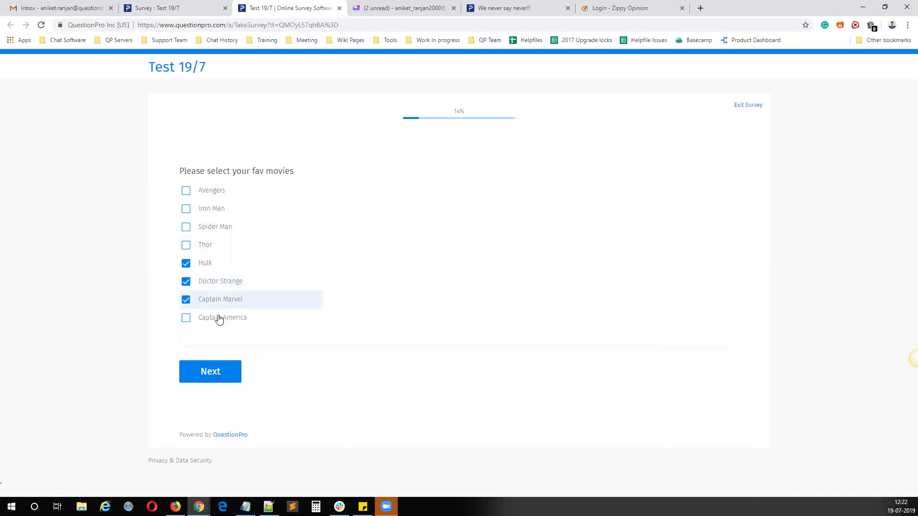
left_click(219, 320)
left_click(217, 250)
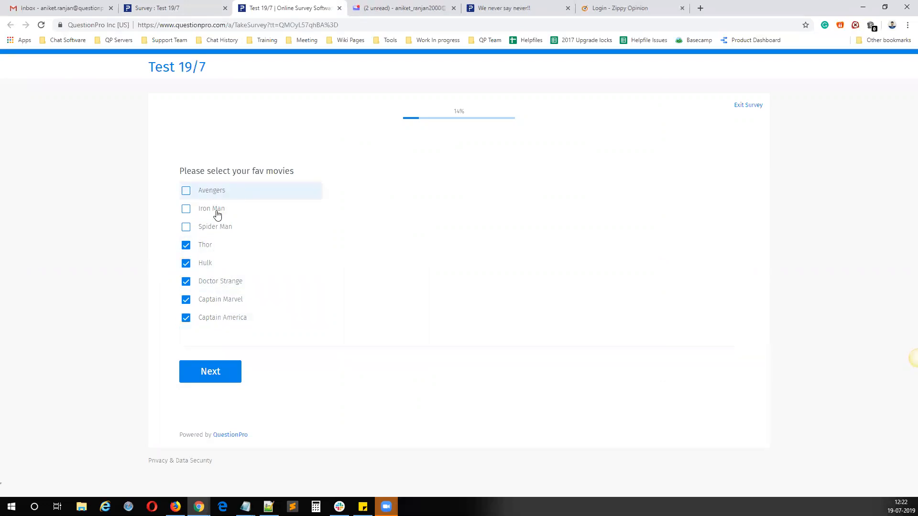
left_click(212, 373)
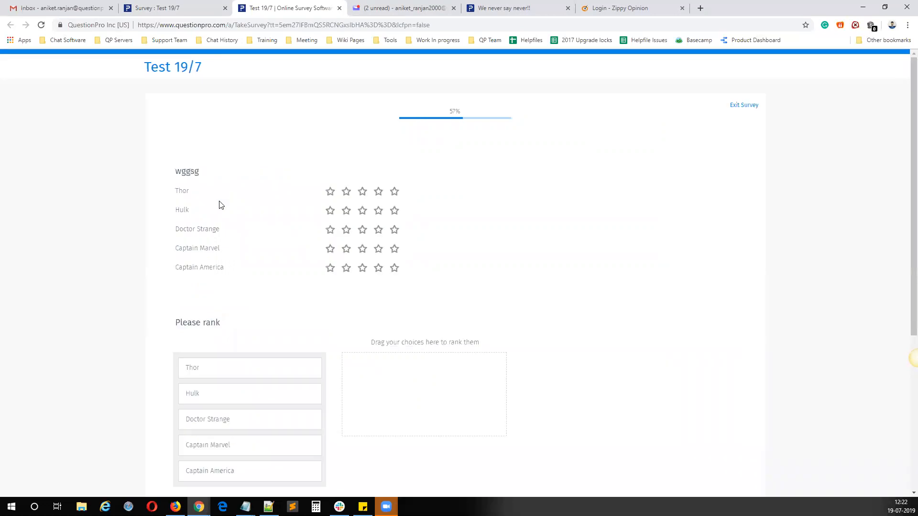
Step: Continue to the disliked movies page, check which movies it lists, and close the live survey tab
scroll(261, 343, "down", 5)
left_click(244, 387)
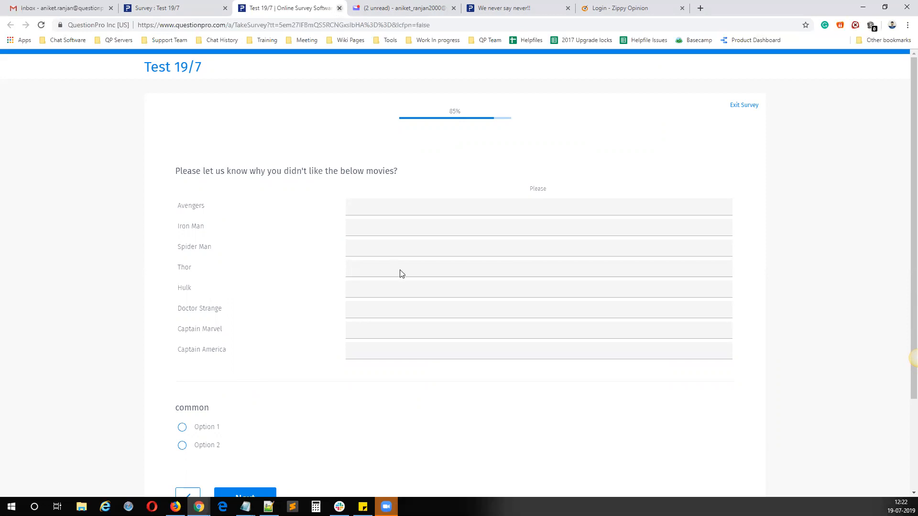
key("ctrl+w")
Step: Examine the Q7 Show/Hide Options logic and the criteria available for Avengers, then close the dialog without changes
scroll(281, 271, "down", 10)
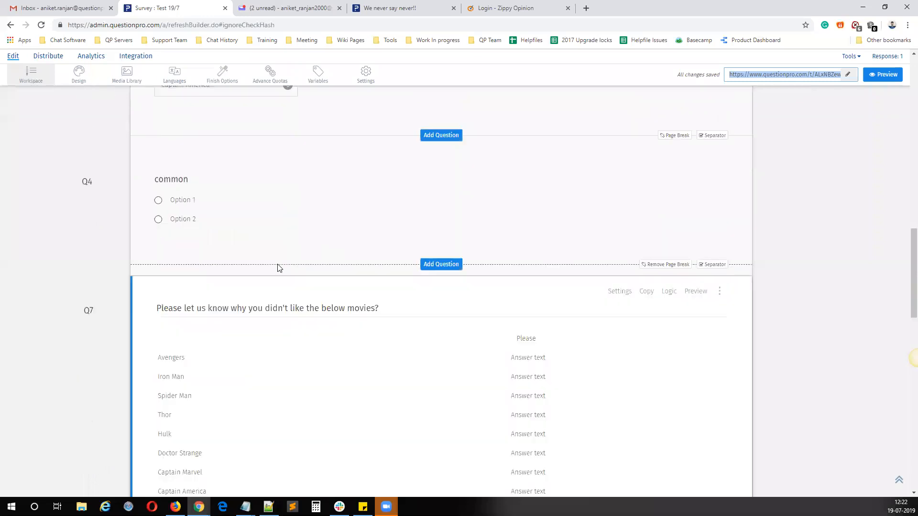
scroll(279, 268, "down", 2)
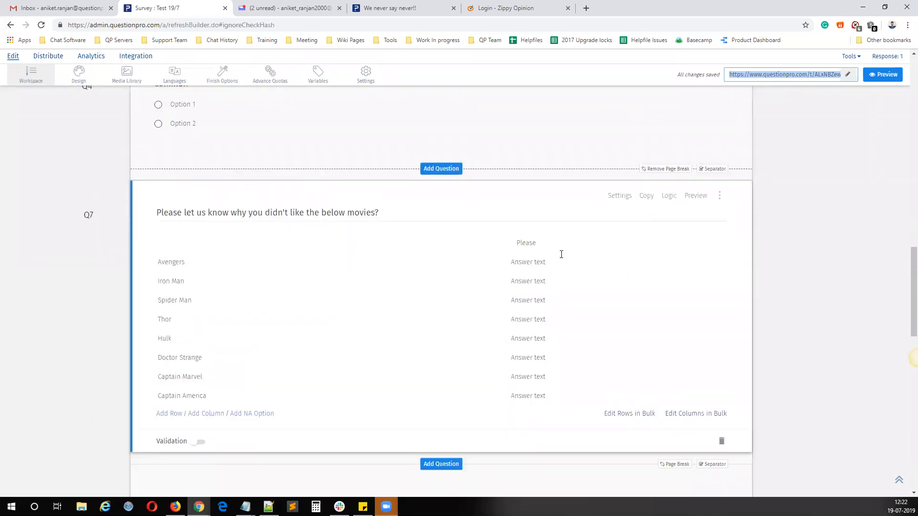
left_click(668, 196)
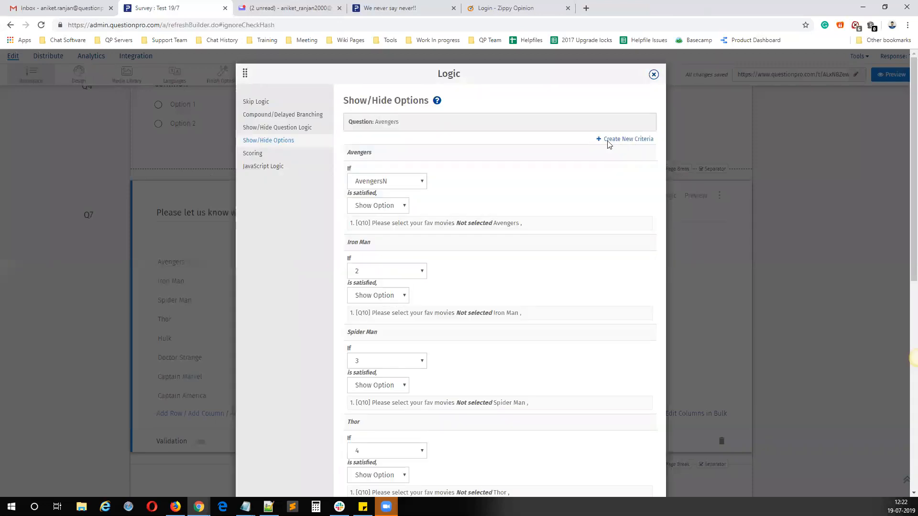
left_click(400, 184)
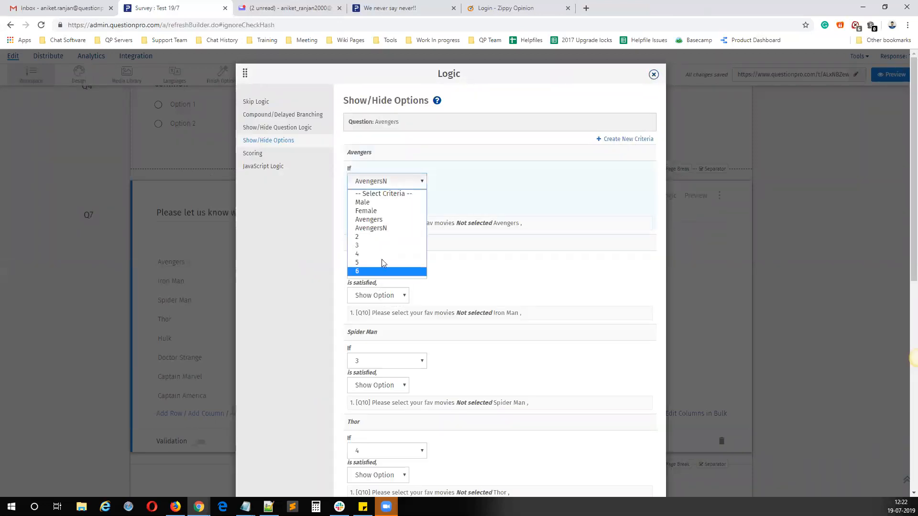
left_click(653, 74)
scroll(576, 263, "down", 10)
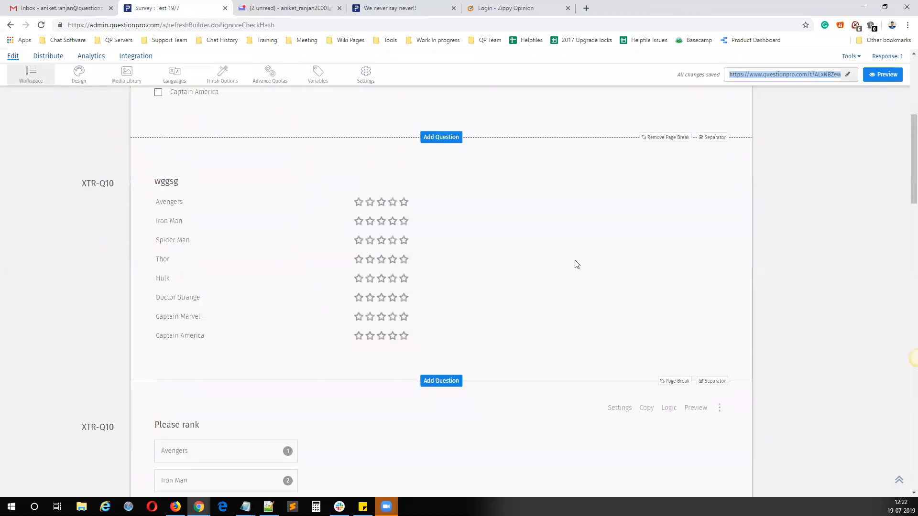
scroll(577, 265, "up", 6)
scroll(588, 282, "down", 12)
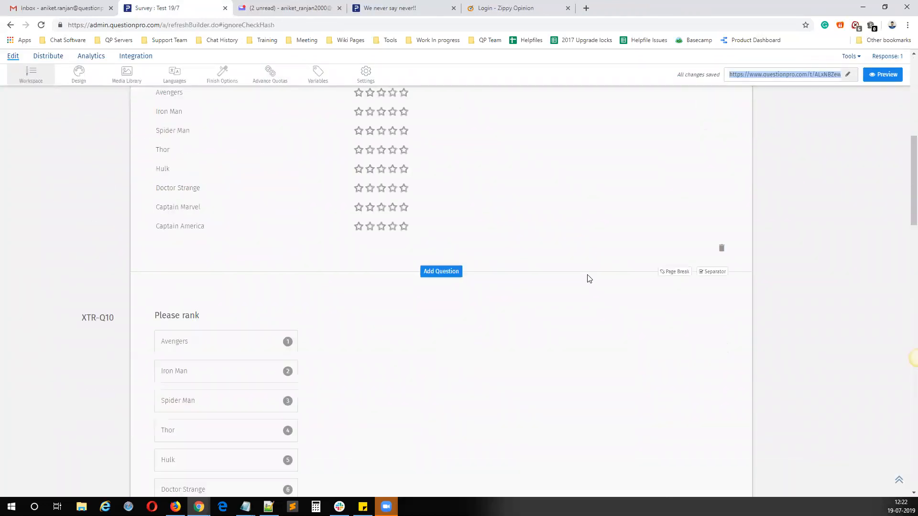
left_click(669, 121)
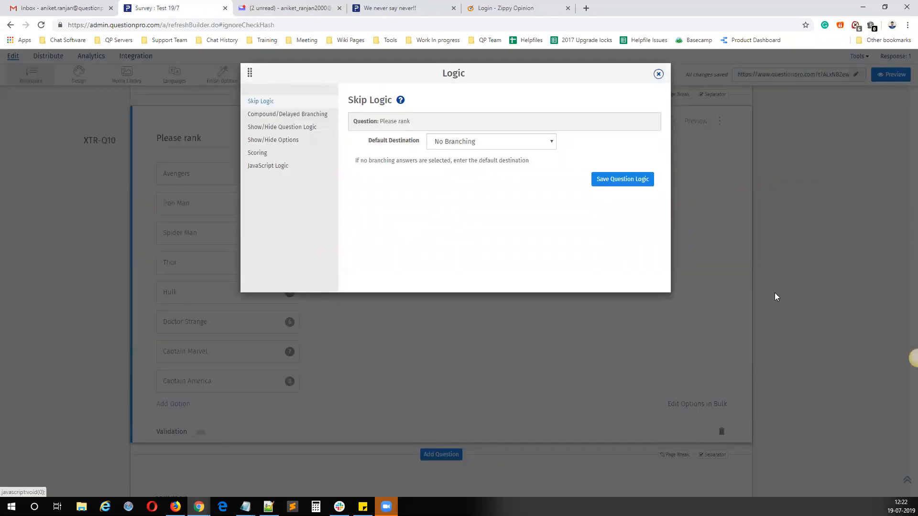
left_click(658, 73)
Step: Reset the Show/Hide Options logic of the Q7 disliked movies question and close its Logic dialog
scroll(615, 331, "down", 5)
scroll(655, 325, "down", 4)
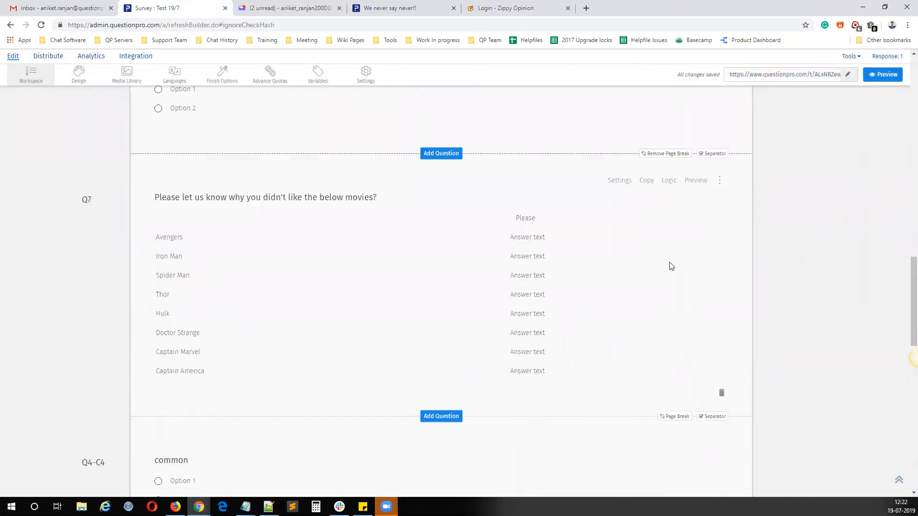
left_click(667, 182)
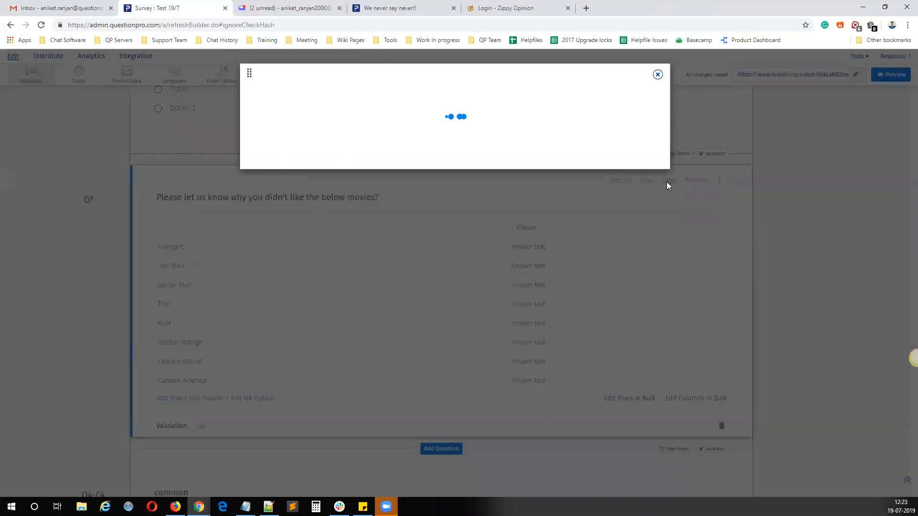
scroll(543, 297, "down", 9)
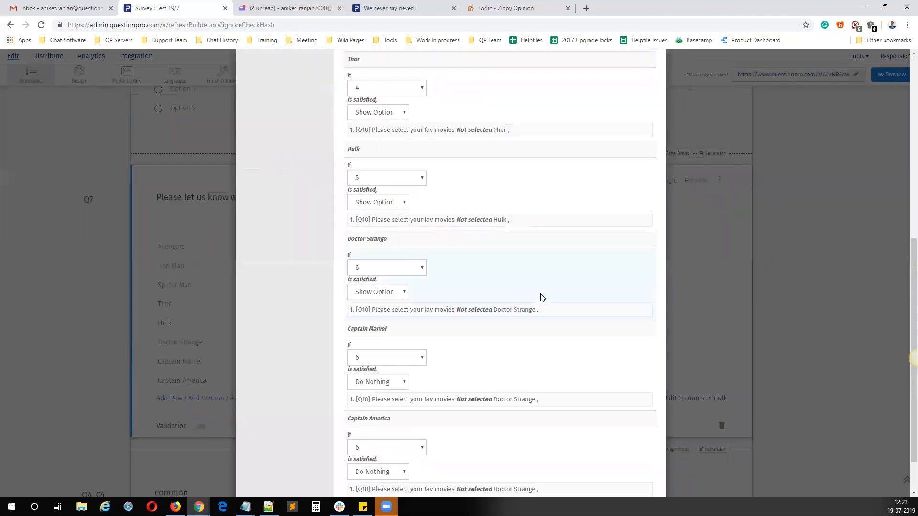
left_click(578, 471)
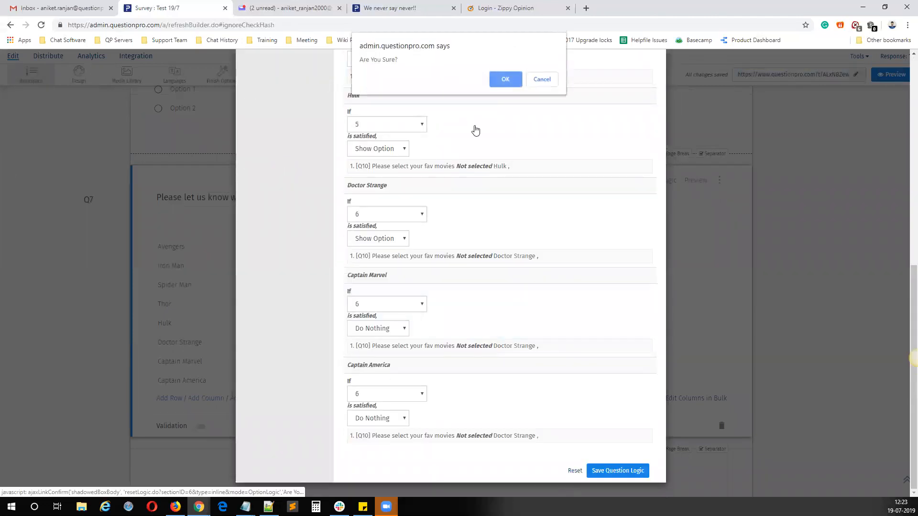
left_click(502, 80)
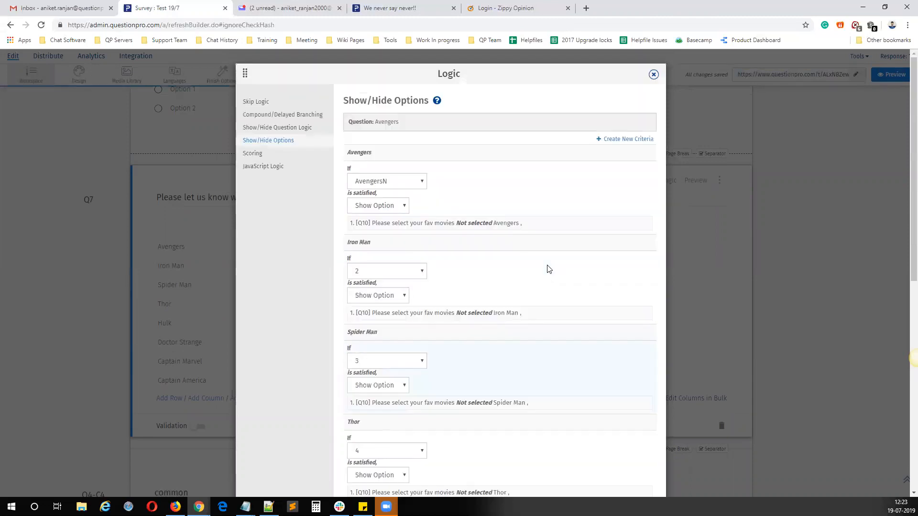
left_click(654, 73)
Step: Delete the predefined logic criteria Female, Male, AvengersN, Avengers and 2 to 5, try to delete 6, and close the criteria list
scroll(685, 294, "up", 15)
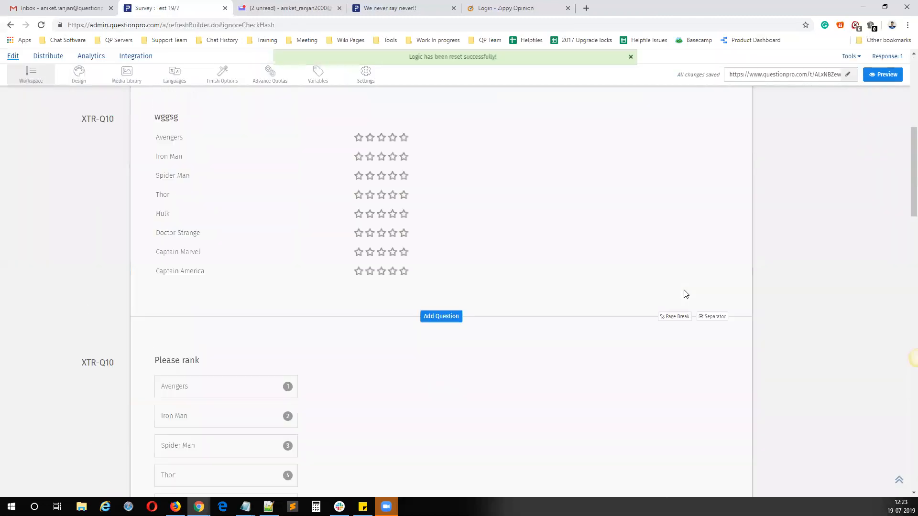
left_click(847, 83)
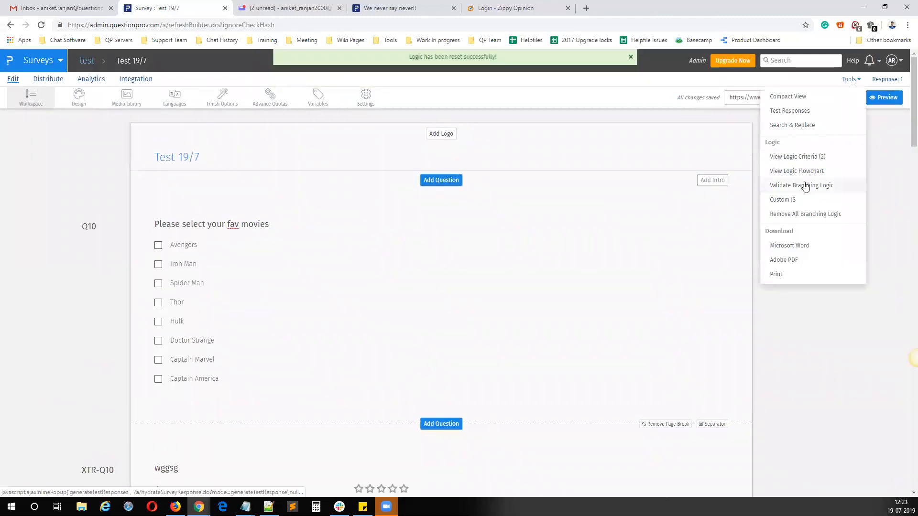
left_click(801, 157)
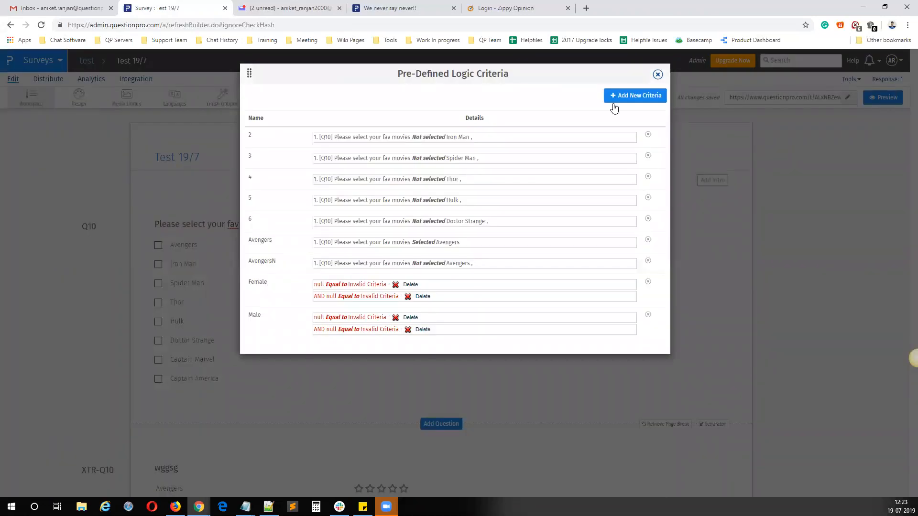
left_click(648, 316)
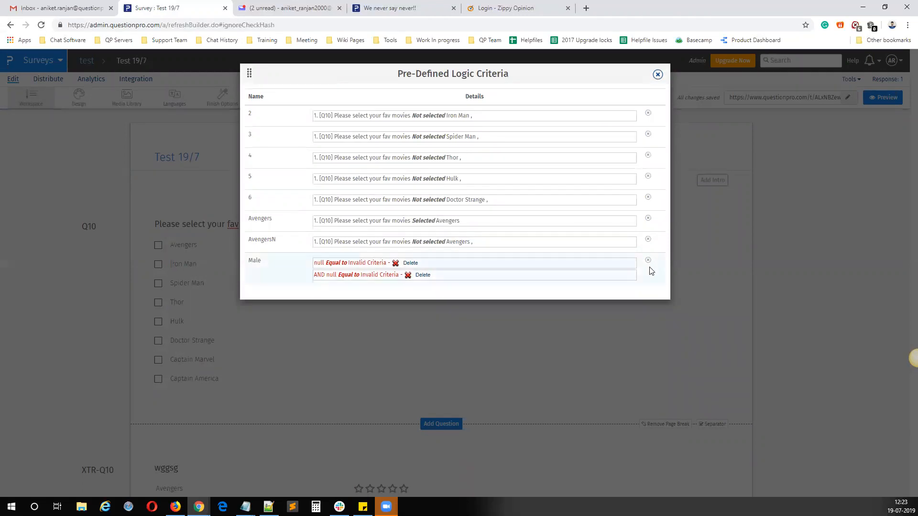
left_click(648, 239)
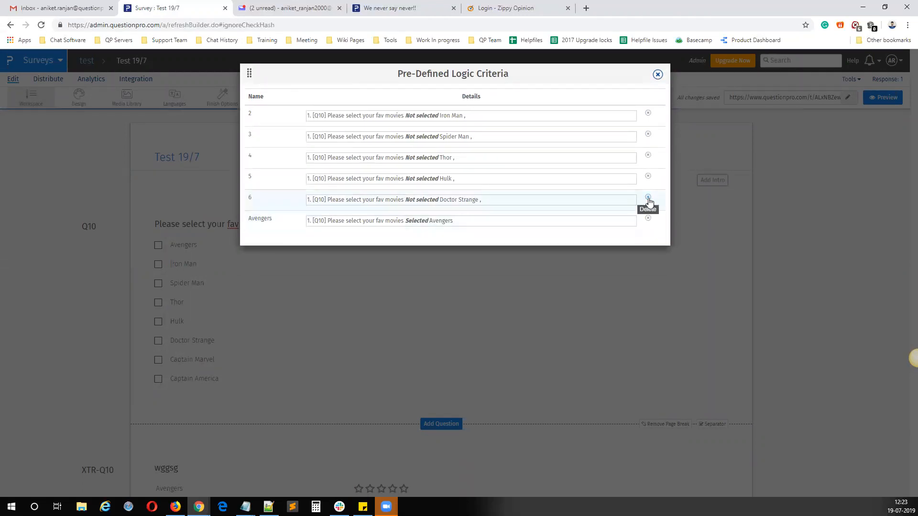
left_click(648, 201)
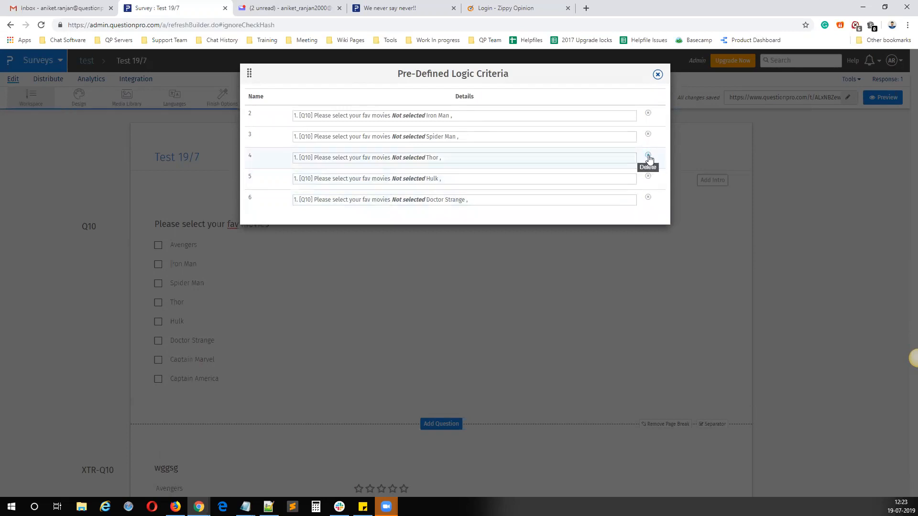
left_click(649, 157)
left_click(648, 113)
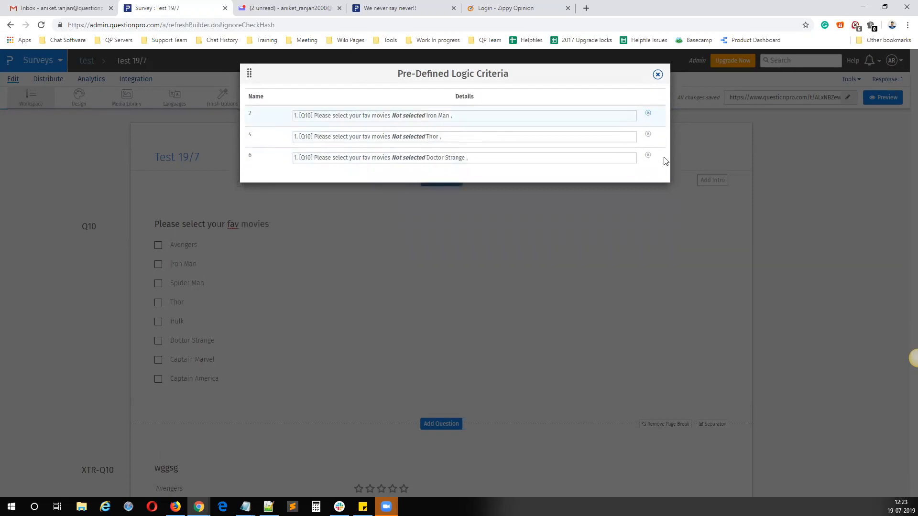
left_click(648, 136)
left_click(649, 115)
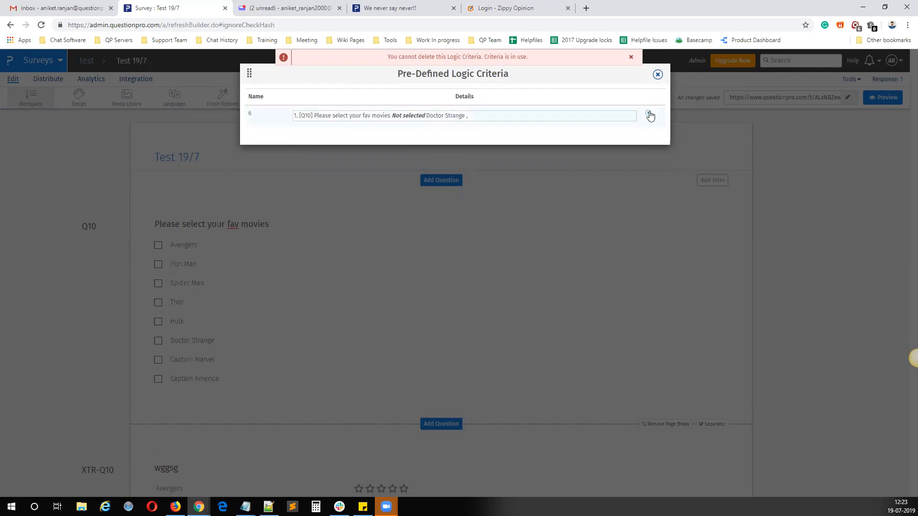
left_click(658, 75)
Step: Clear the criteria selected for Captain America in the Show/Hide Options of Q7 and save the question logic
scroll(511, 352, "down", 15)
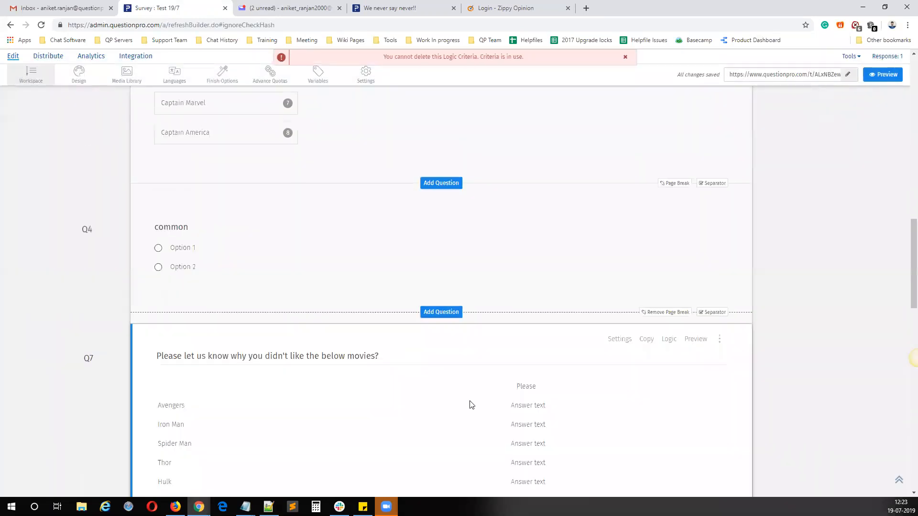
scroll(470, 404, "down", 4)
left_click(667, 148)
left_click(272, 143)
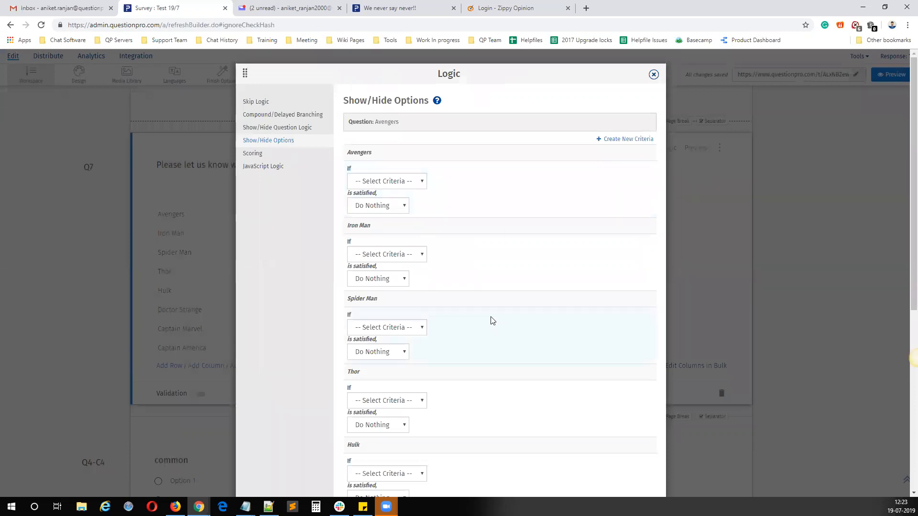
scroll(492, 319, "down", 6)
scroll(460, 324, "down", 5)
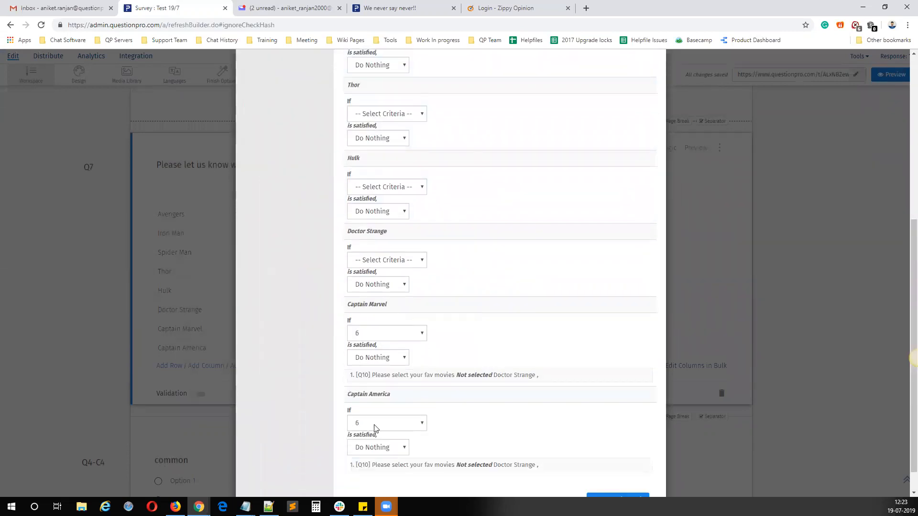
left_click(378, 423)
left_click(370, 436)
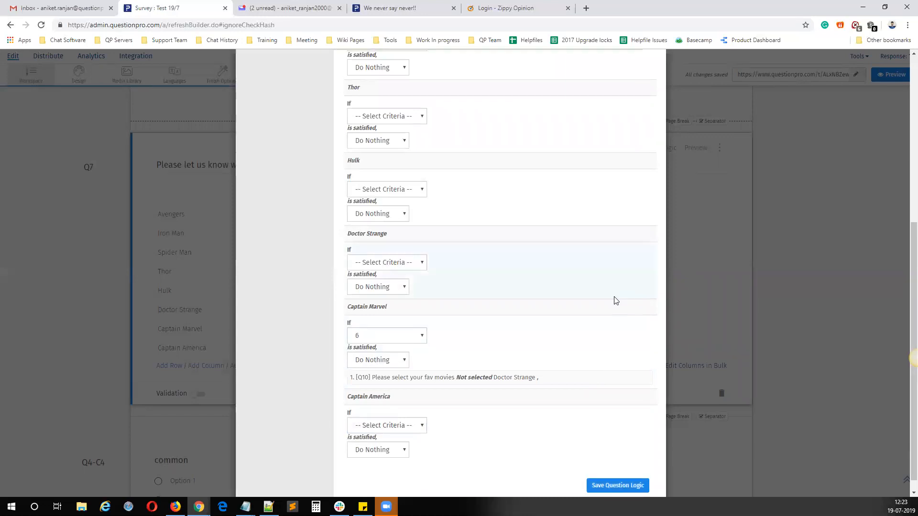
Step: Create a criteria named Ave that is met when Avengers is Selected in the Q10 favourite movies question
left_click(627, 140)
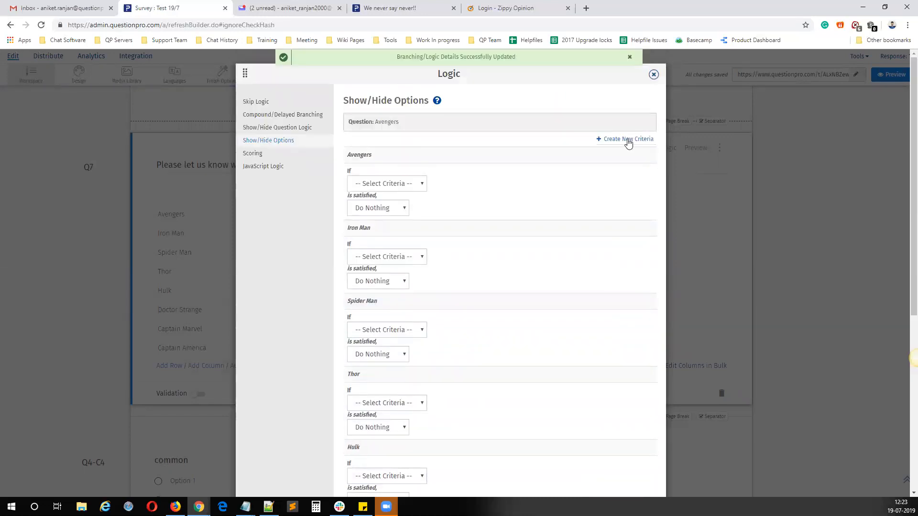
left_click(404, 149)
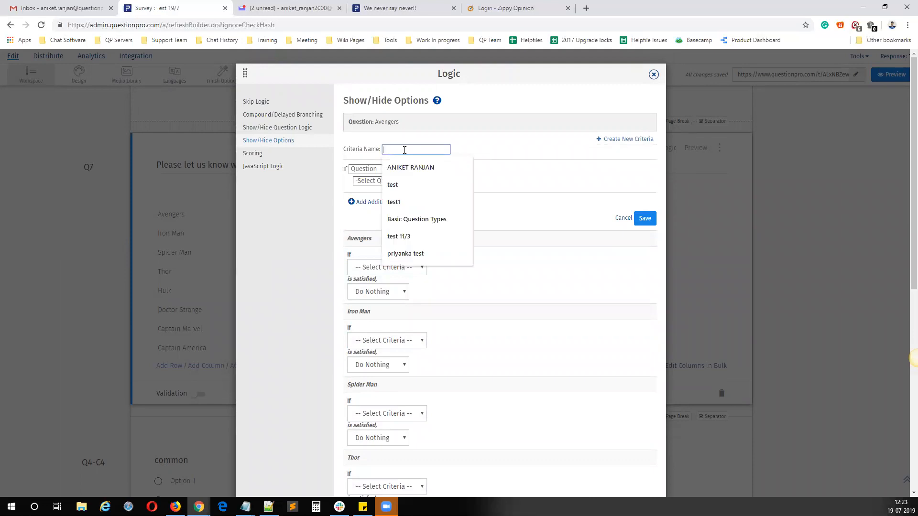
type("Ave")
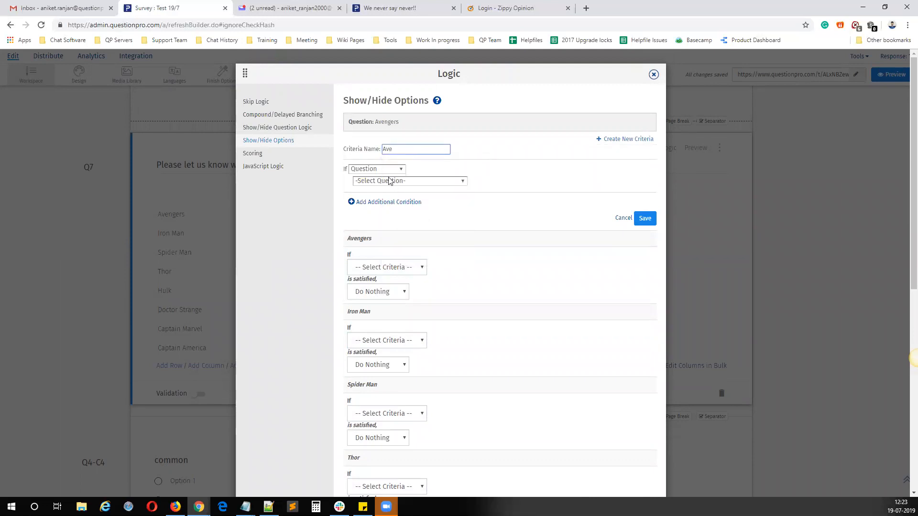
left_click(454, 182)
left_click(458, 200)
left_click(494, 182)
left_click(645, 245)
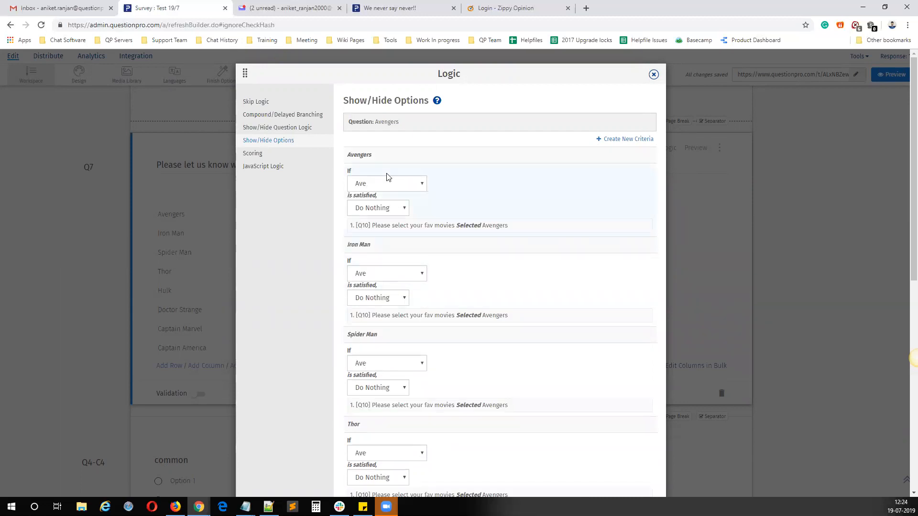
Step: Create a criteria named iron that is met when Iron Man is Selected in the Q10 favourite movies question
left_click(635, 139)
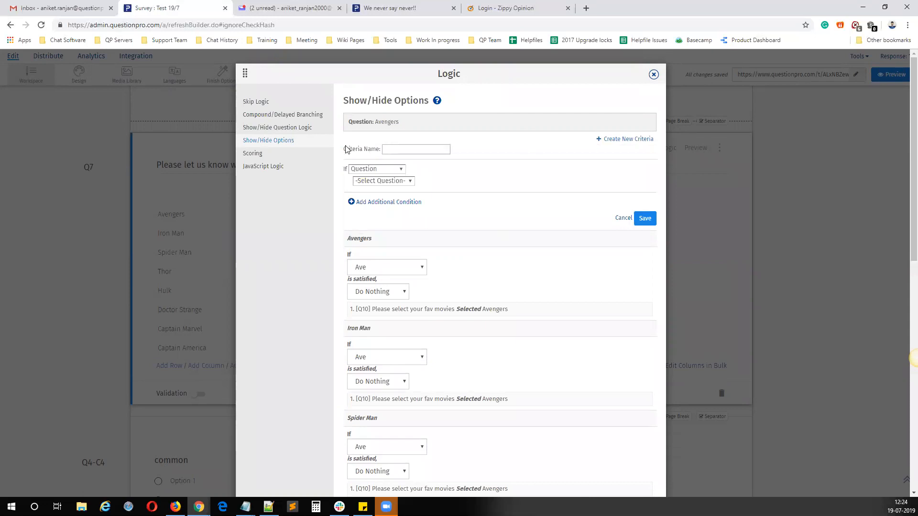
left_click(414, 147)
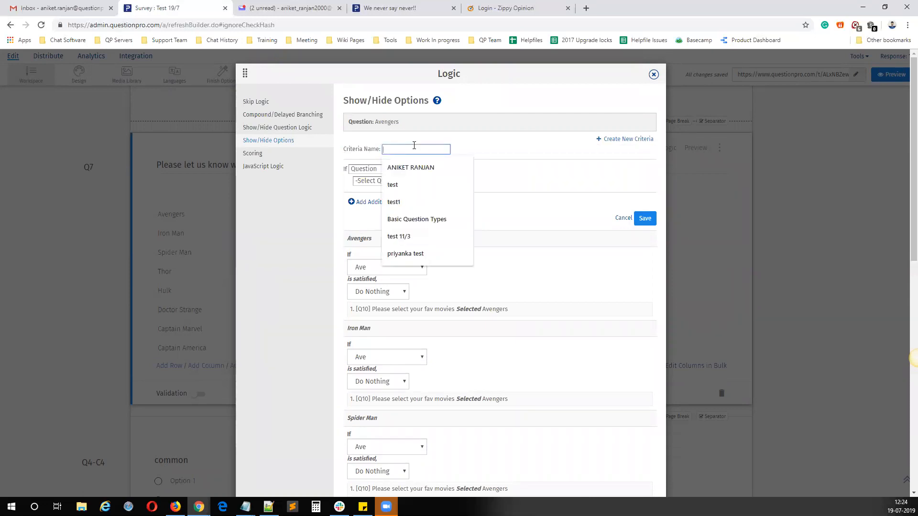
type("iron")
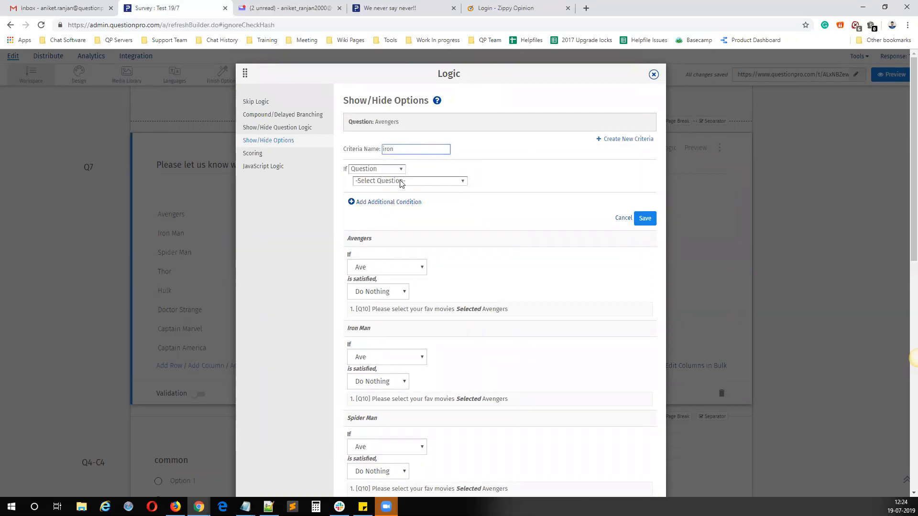
left_click(401, 182)
left_click(411, 198)
left_click(492, 188)
left_click(640, 240)
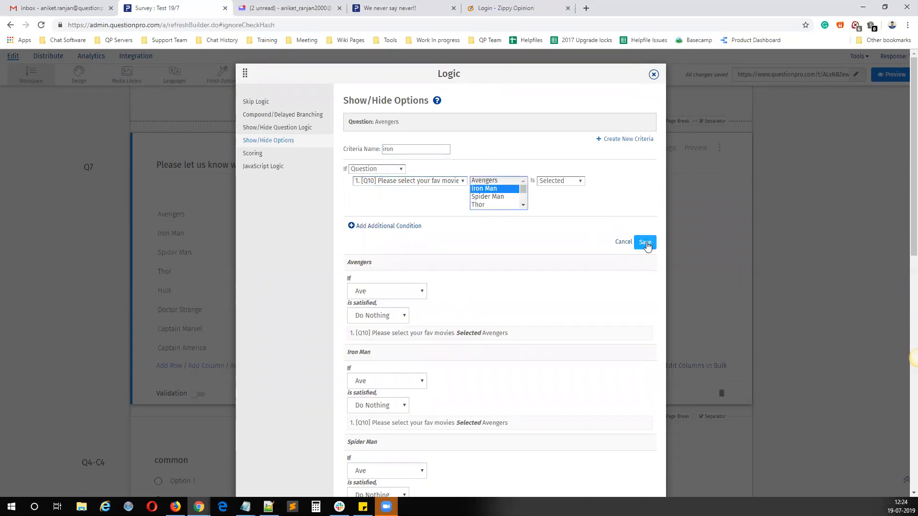
Step: Create a criteria named spi that is met when Spider Man is Selected in the Q10 favourite movies question
left_click(621, 140)
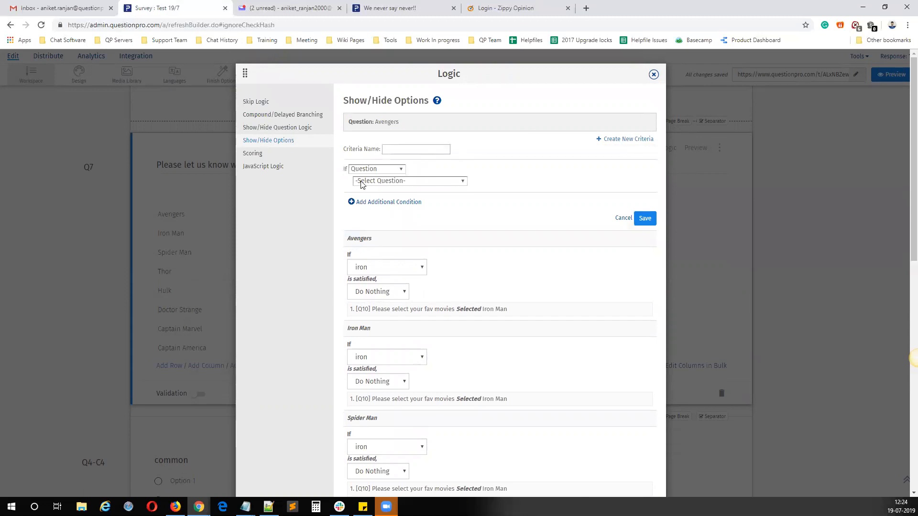
left_click(396, 150)
type("spi")
left_click(402, 181)
left_click(404, 196)
left_click(487, 196)
left_click(645, 242)
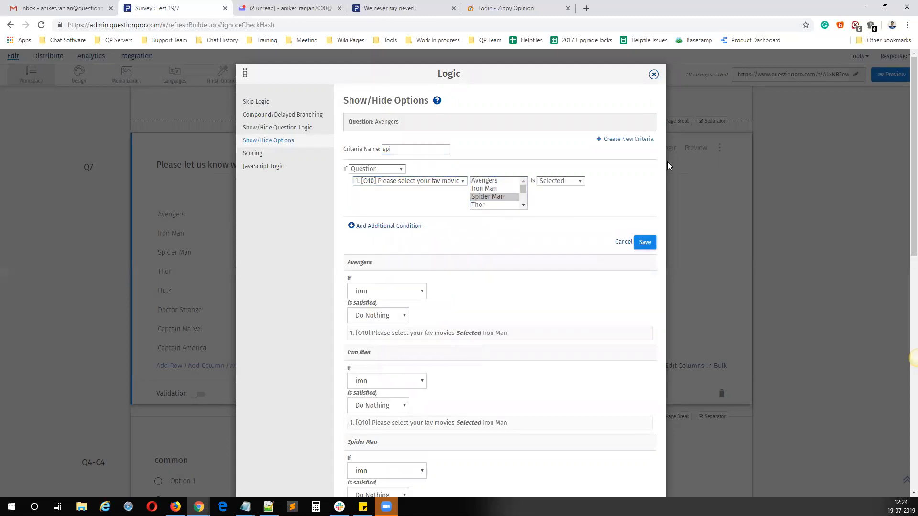
Step: Create a criteria named thor that is met when Thor is Selected in the Q10 favourite movies question
left_click(627, 140)
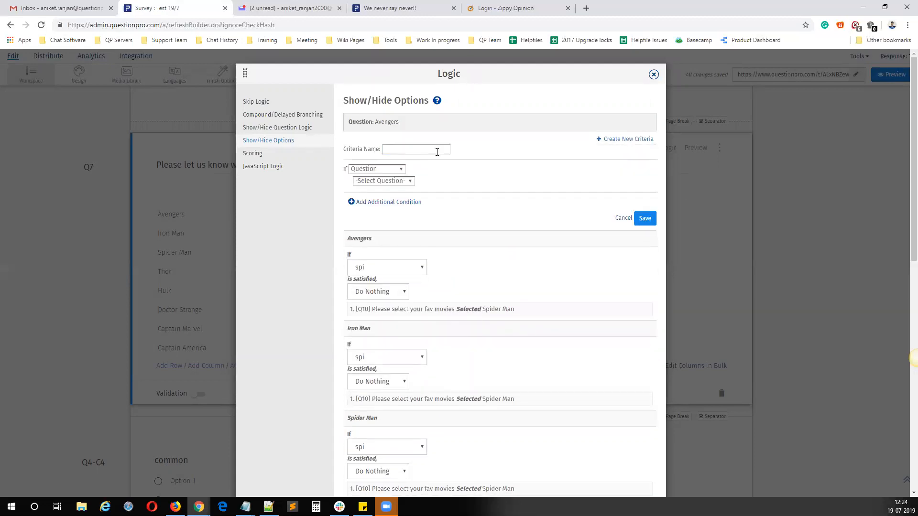
left_click(412, 149)
type("t")
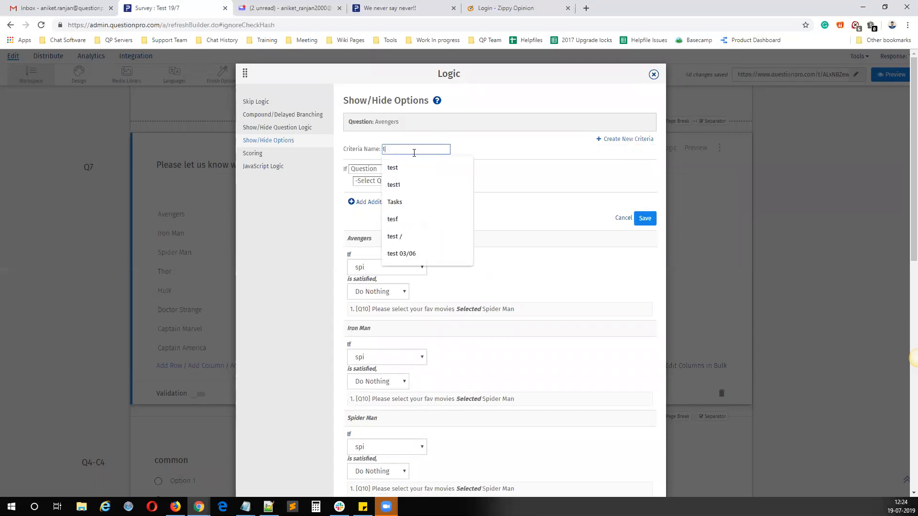
type("hor")
left_click(401, 182)
left_click(406, 190)
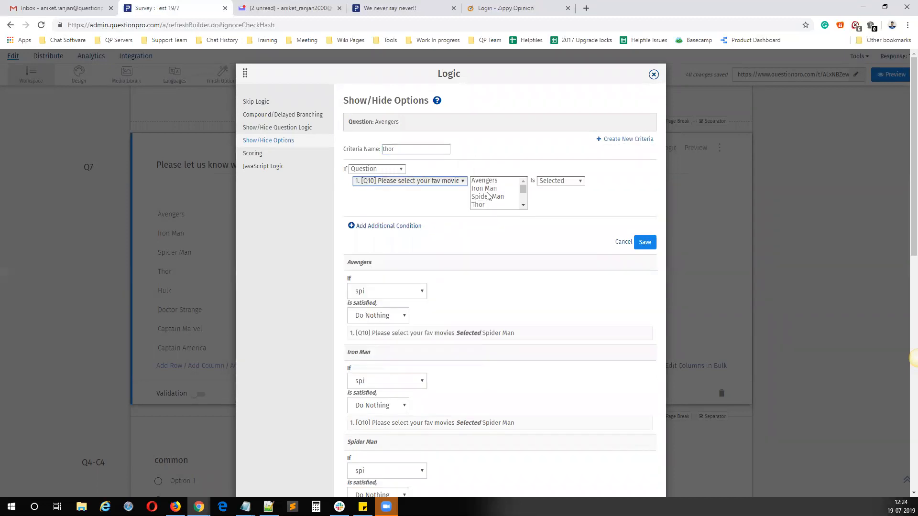
left_click(478, 204)
left_click(630, 255)
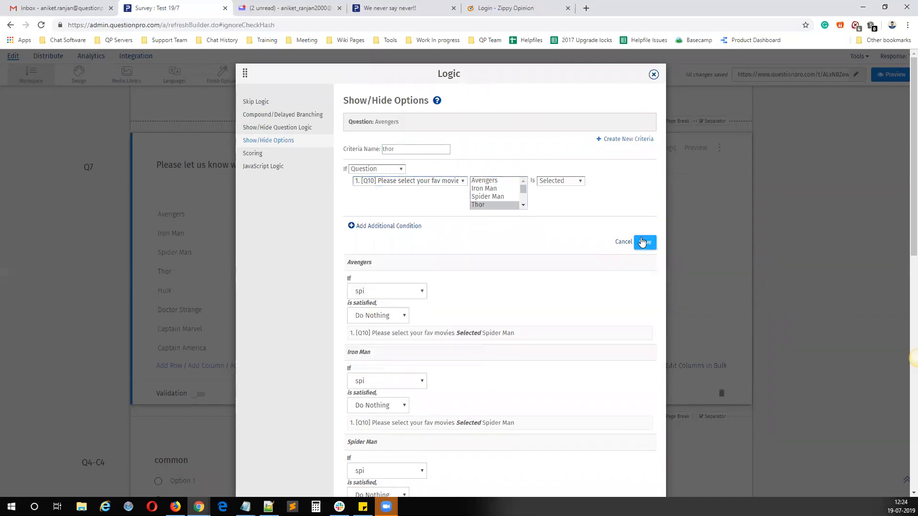
Step: Create a criteria named hul that is met when Hulk is Selected in the Q10 favourite movies question
left_click(631, 139)
left_click(419, 150)
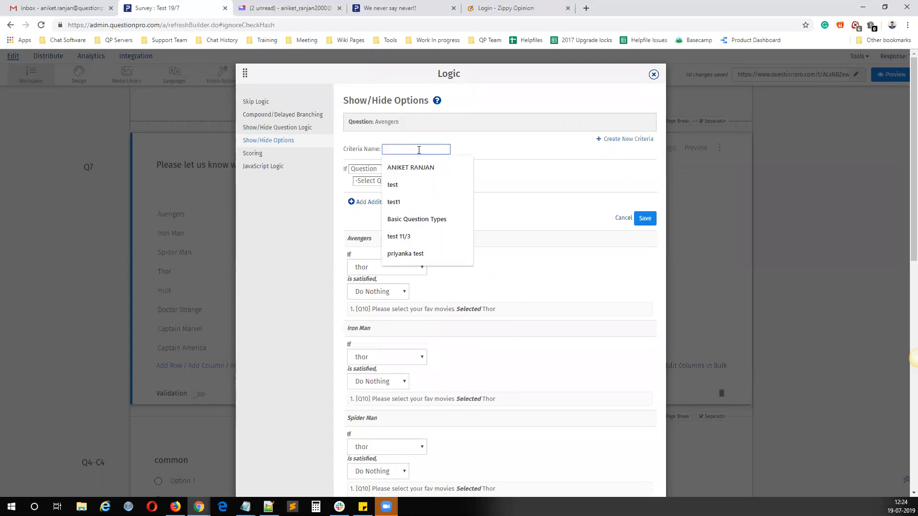
type("hul")
left_click(409, 183)
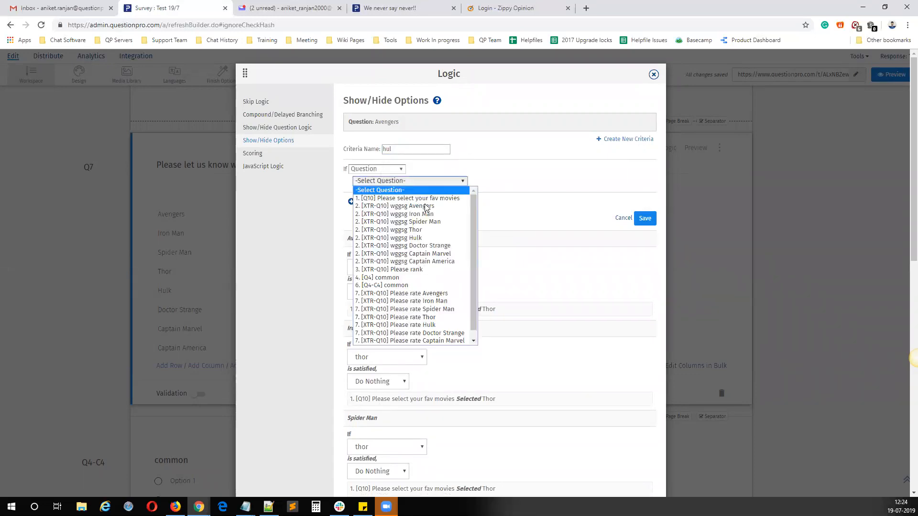
left_click(428, 198)
left_click(523, 205)
left_click(479, 194)
left_click(645, 242)
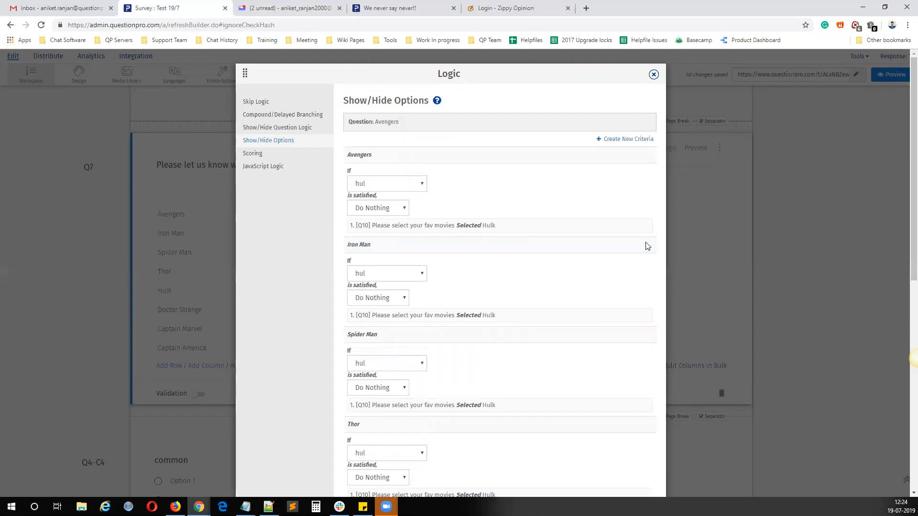
Step: Create a criteria named doc that is met when Doctor Strange is Selected in the Q10 favourite movies question
left_click(619, 139)
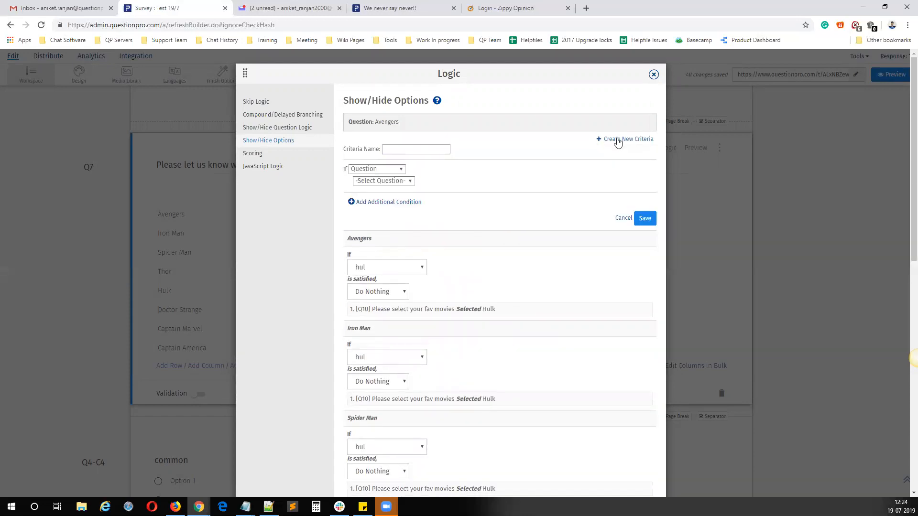
left_click(403, 150)
type("doc")
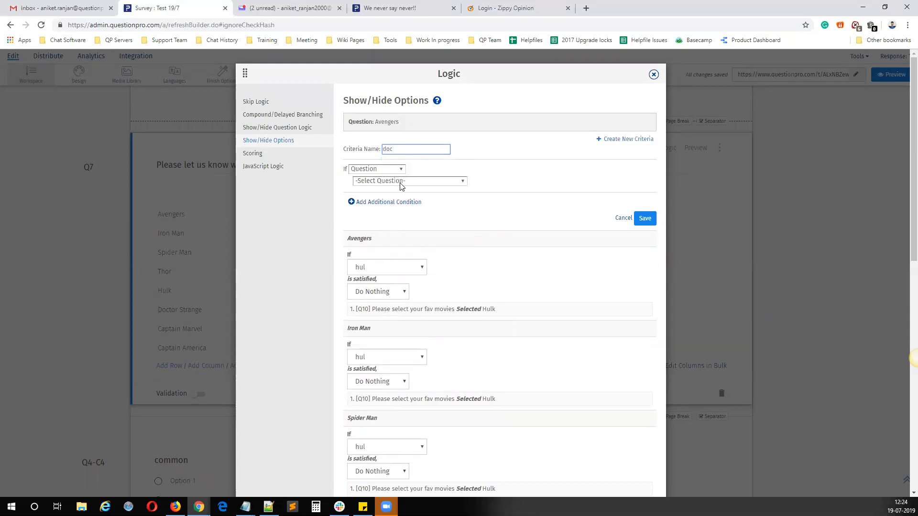
left_click(400, 182)
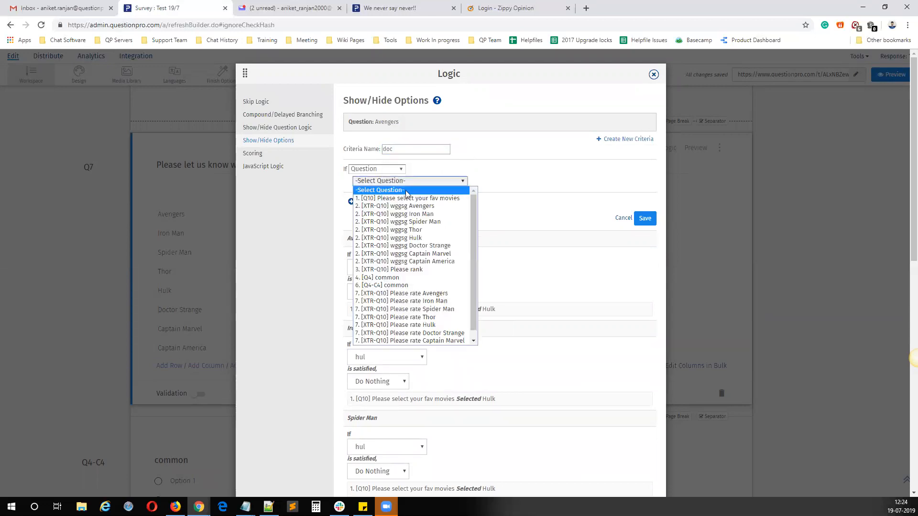
left_click(407, 197)
left_click(523, 205)
left_click(500, 203)
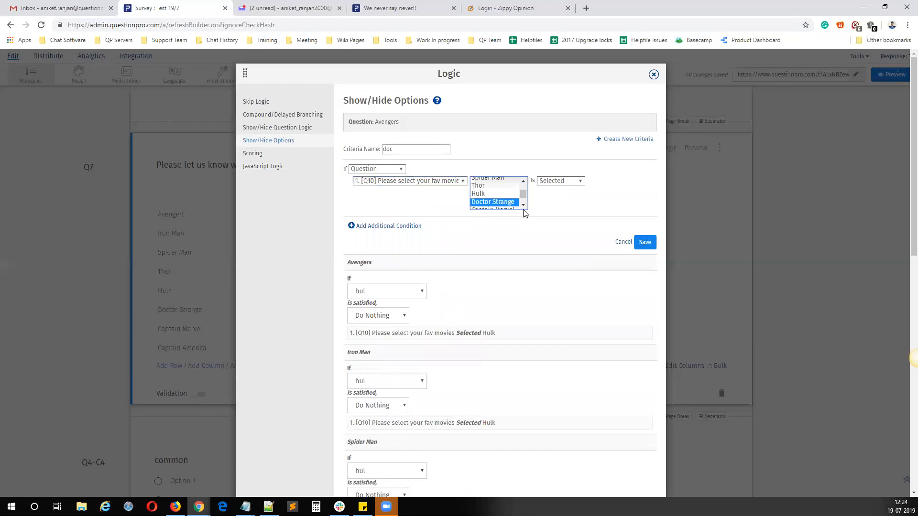
left_click(643, 242)
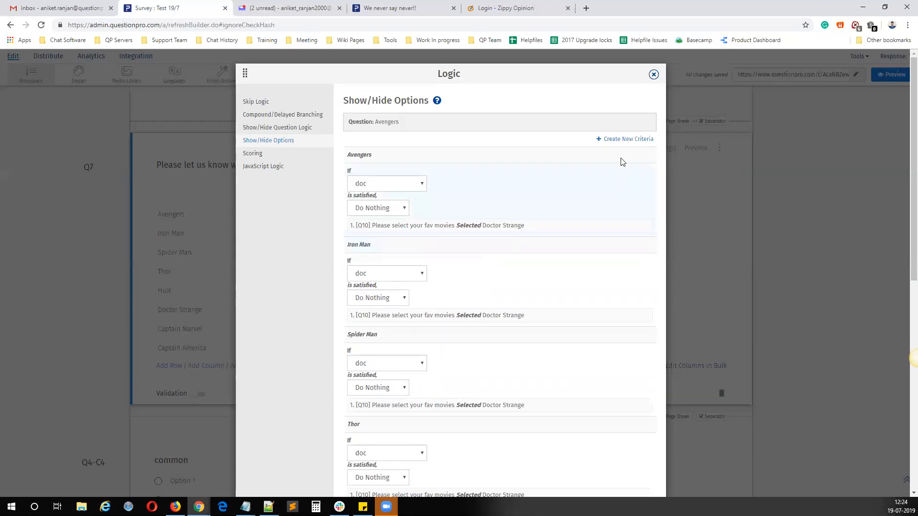
Step: Create a criteria named capt that is met when Captain Marvel is Selected in the Q10 favourite movies question
left_click(623, 139)
left_click(403, 150)
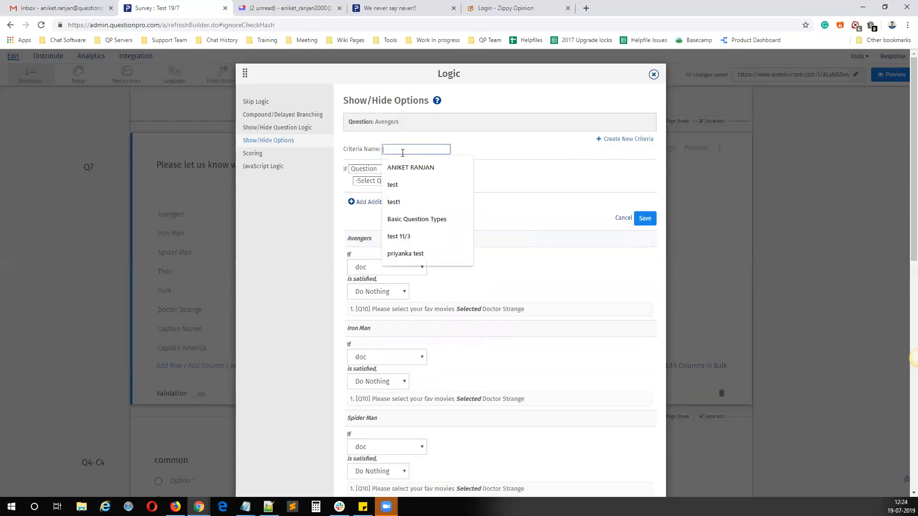
type("capt")
left_click(406, 180)
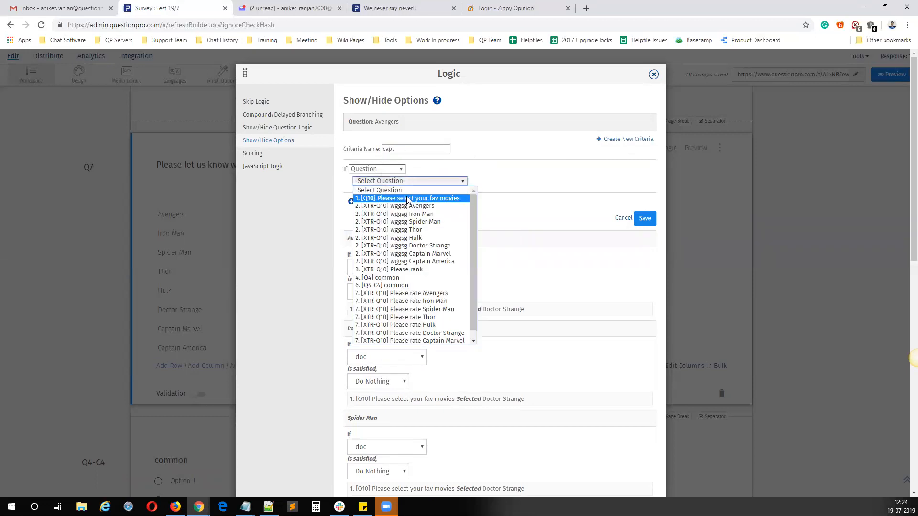
left_click(407, 198)
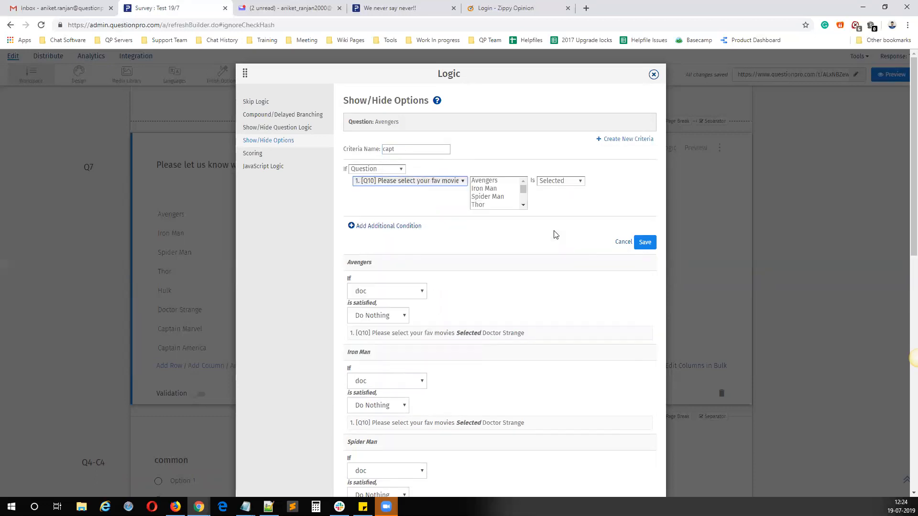
scroll(524, 205, "down", 2)
left_click(492, 196)
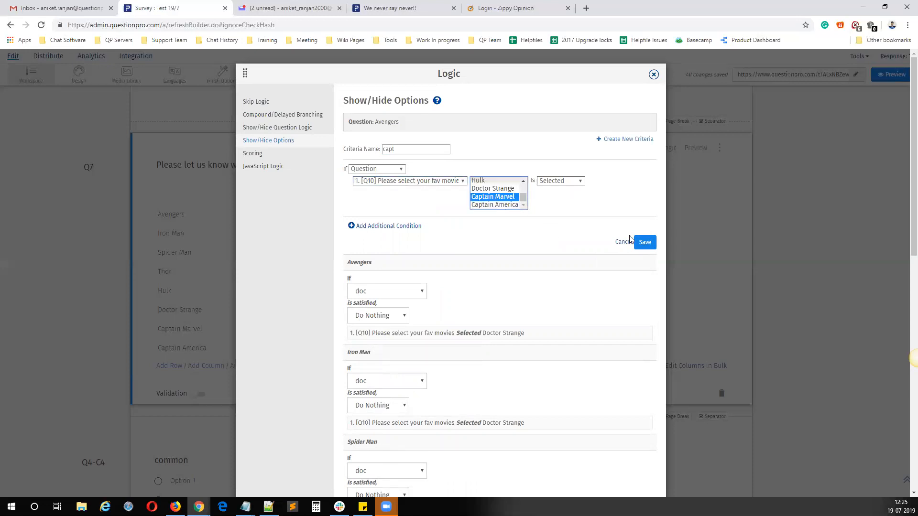
left_click(644, 242)
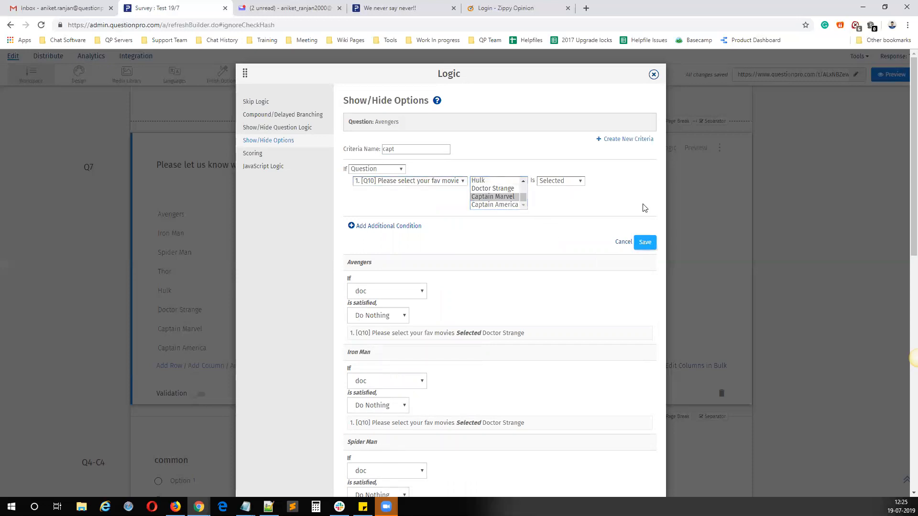
Step: Create a criteria named ameri that is met when Captain America is Selected in the Q10 favourite movies question
left_click(624, 141)
left_click(412, 151)
type("mar")
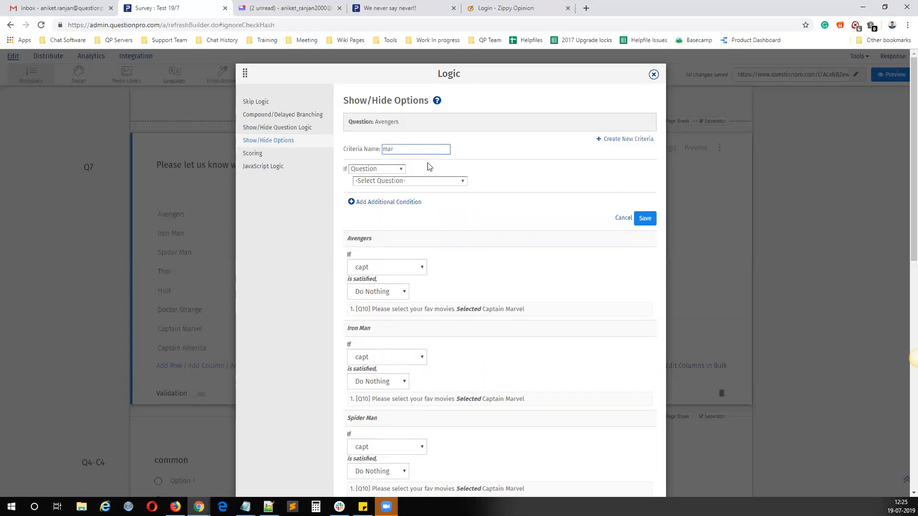
type("ameri")
left_click(413, 181)
left_click(413, 197)
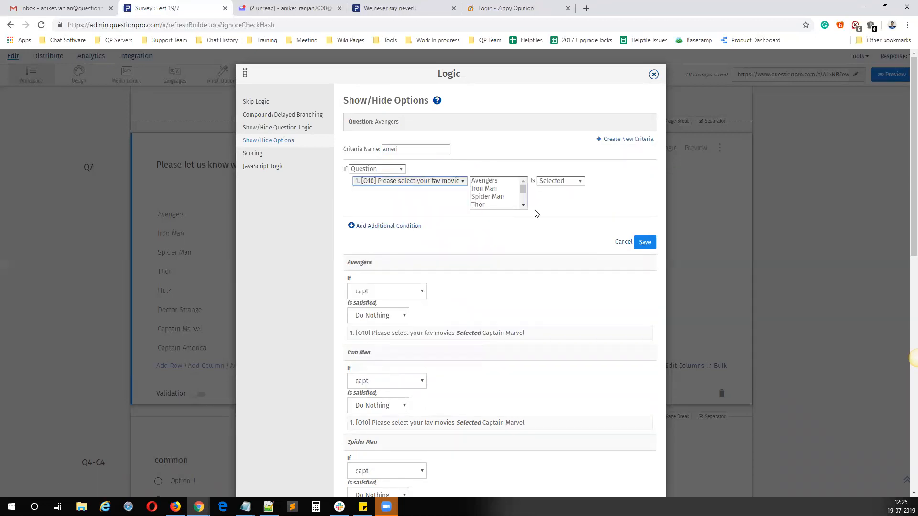
scroll(523, 205, "down", 2)
left_click(499, 205)
left_click(643, 242)
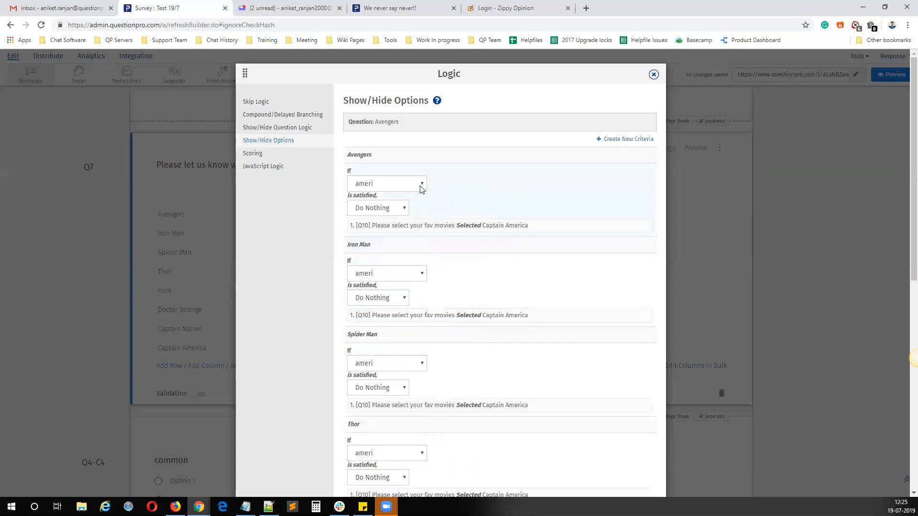
Step: Set the Avengers row to Hide Option when Ave is satisfied and the Iron Man row to Hide Option when iron is satisfied
left_click(399, 186)
left_click(398, 187)
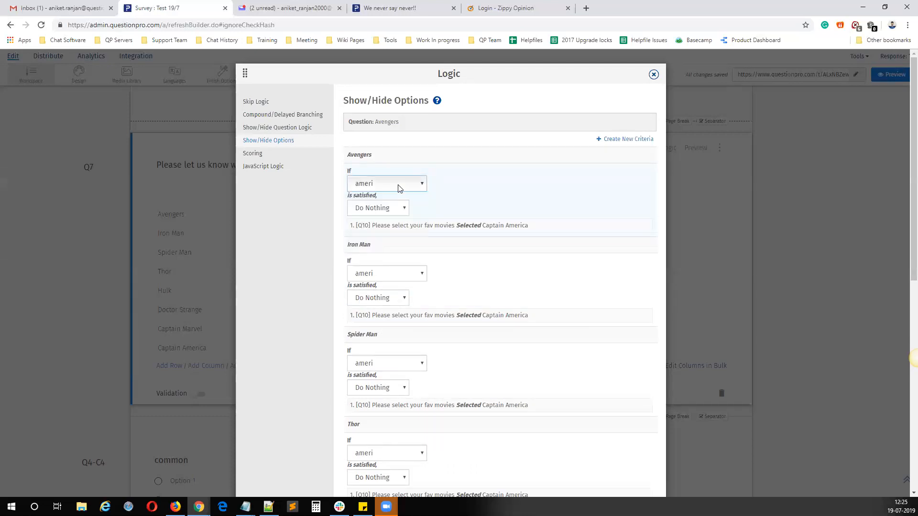
left_click(377, 188)
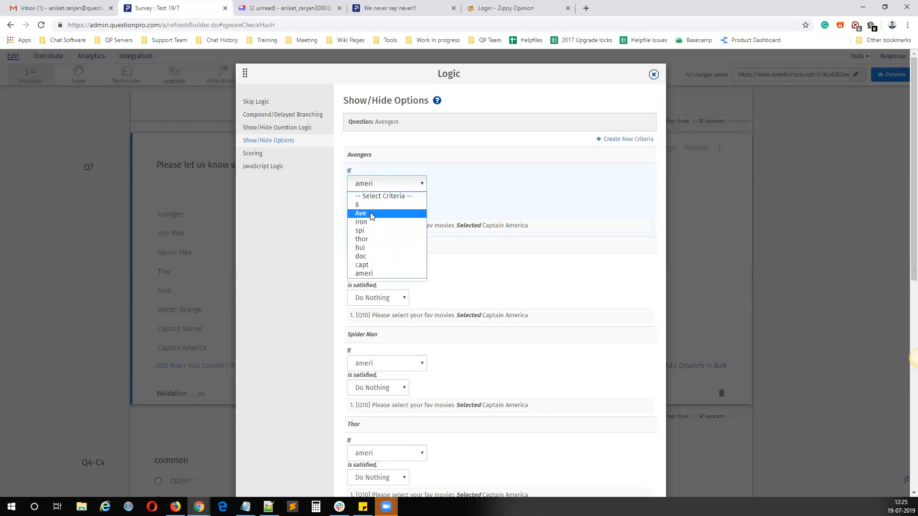
left_click(370, 212)
left_click(379, 208)
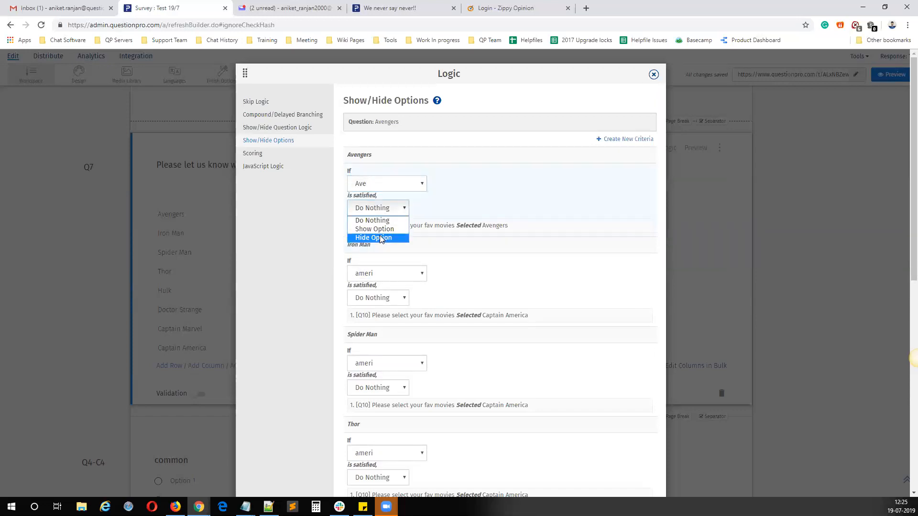
left_click(380, 238)
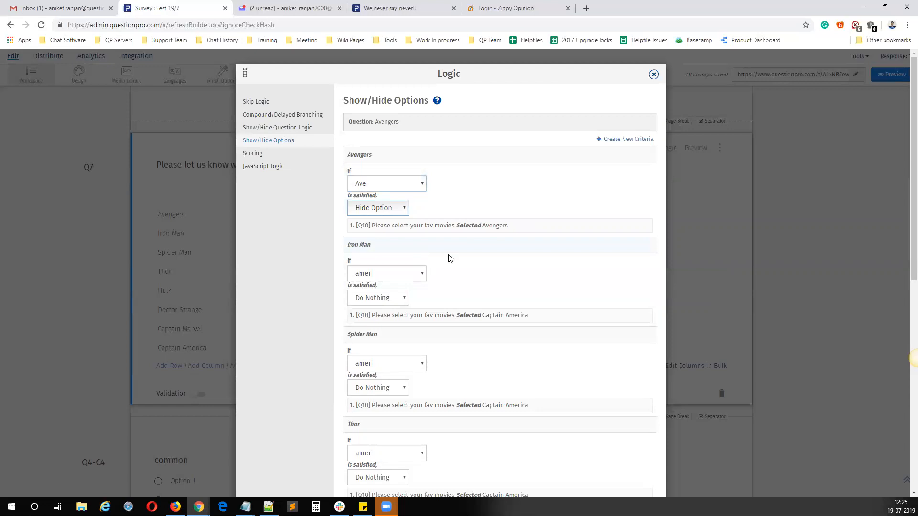
left_click(386, 275)
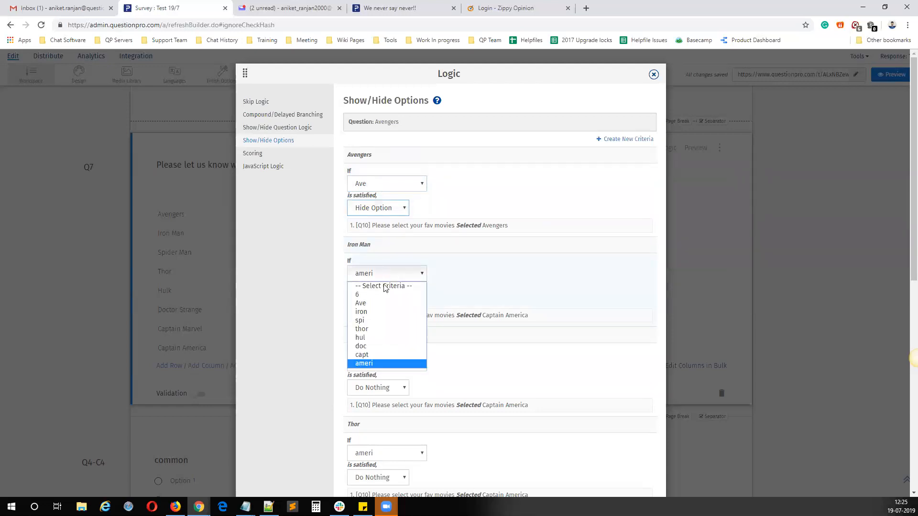
left_click(376, 312)
left_click(375, 297)
left_click(379, 328)
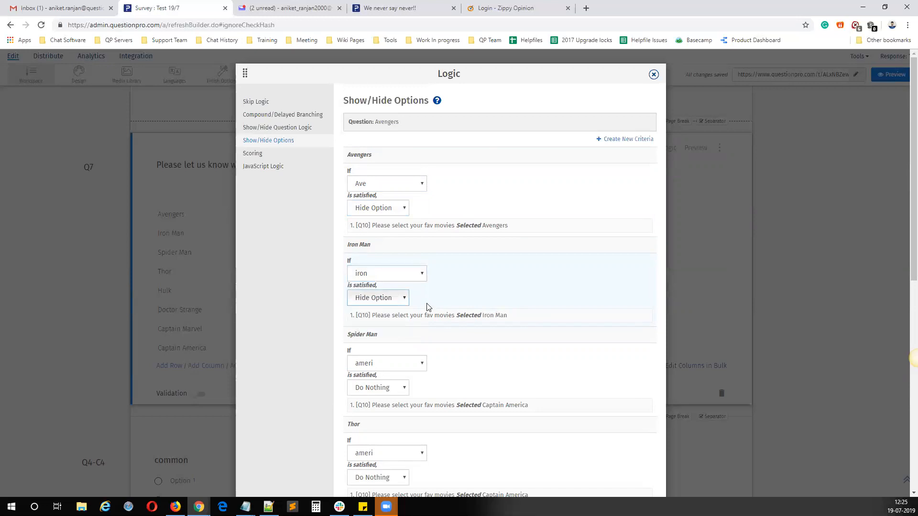
Step: Set the Spider Man row to Hide Option on criteria spi and the Thor row to Hide Option on criteria thor
left_click(383, 362)
left_click(372, 412)
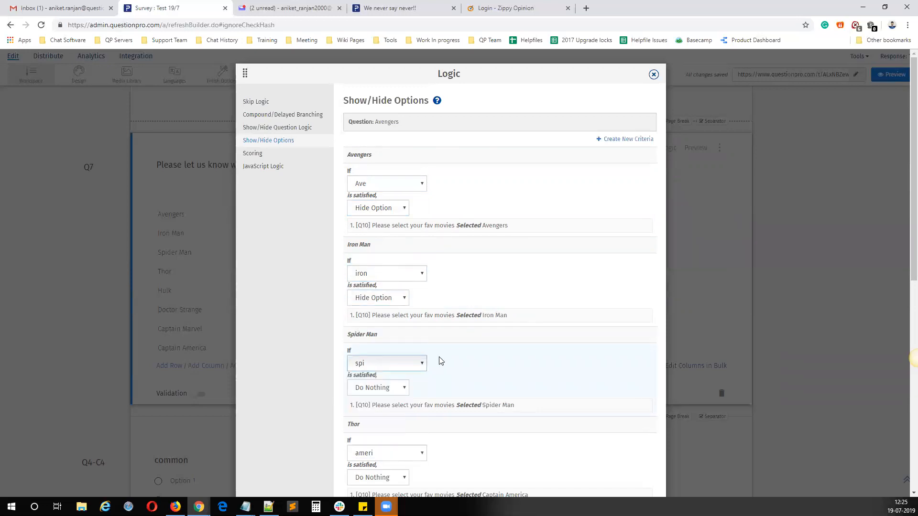
scroll(439, 356, "down", 2)
left_click(378, 295)
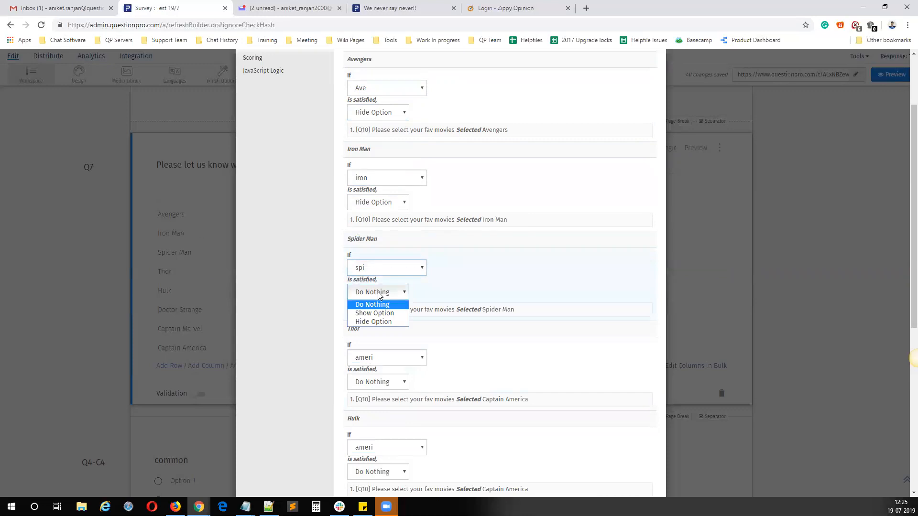
left_click(379, 321)
left_click(388, 357)
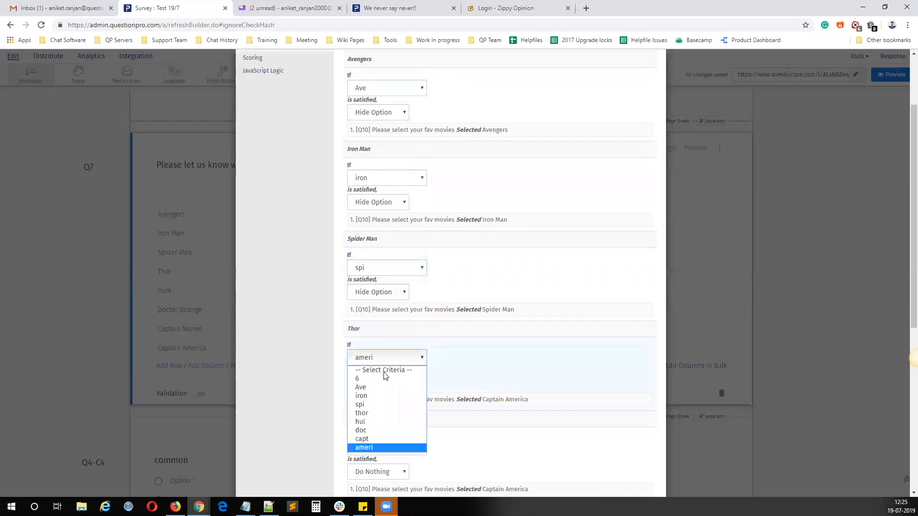
left_click(373, 414)
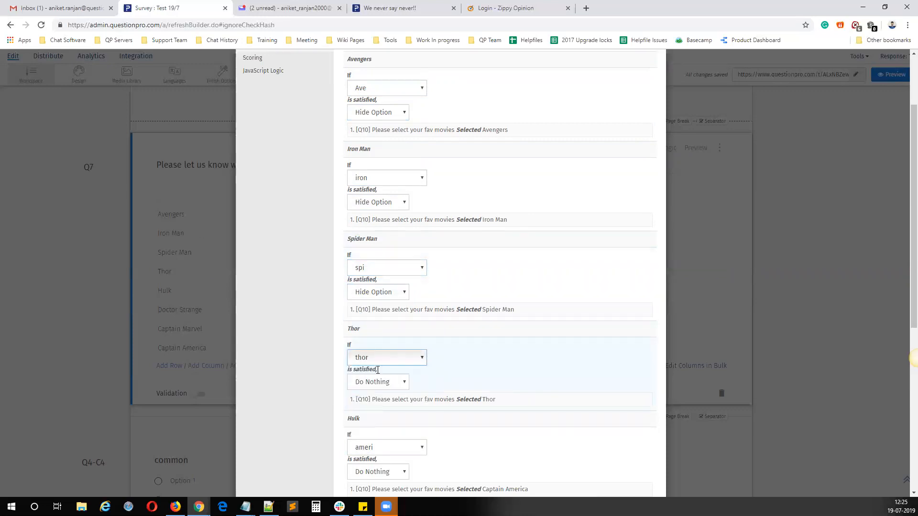
left_click(377, 382)
left_click(387, 410)
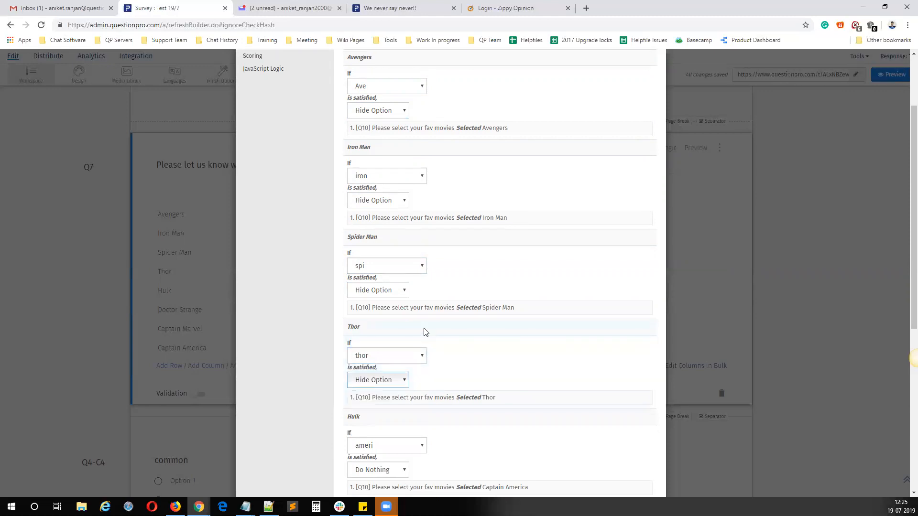
Step: Set the Hulk row to Hide Option on criteria hul and the Doctor Strange row to Hide Option on criteria doc
scroll(382, 301, "down", 3)
left_click(380, 311)
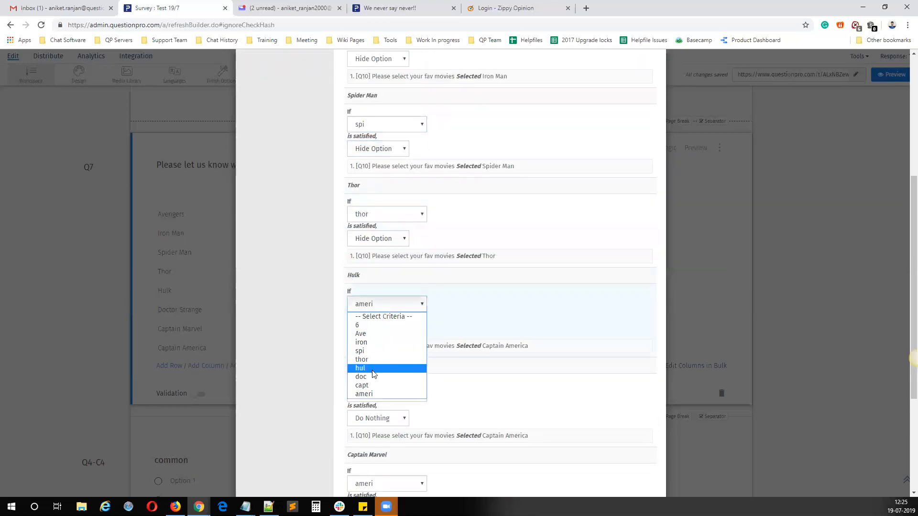
left_click(377, 369)
left_click(380, 328)
left_click(380, 359)
scroll(387, 325, "down", 3)
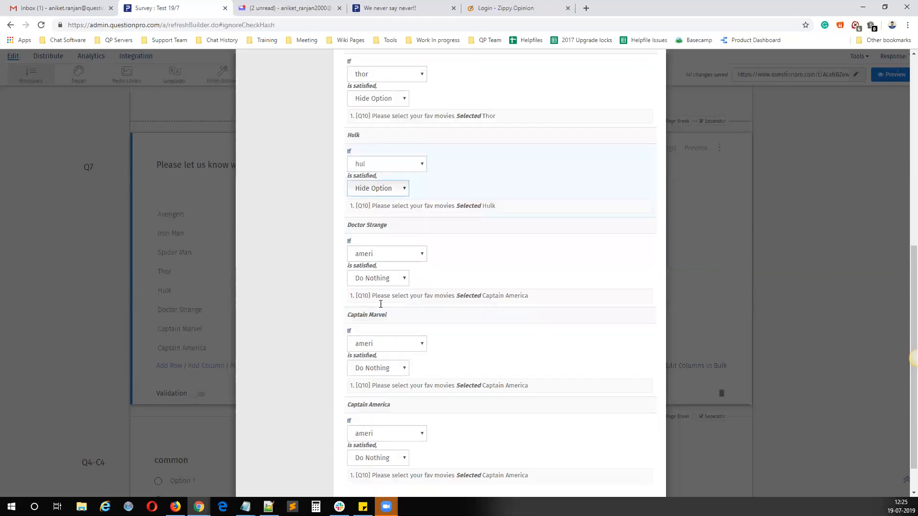
left_click(380, 252)
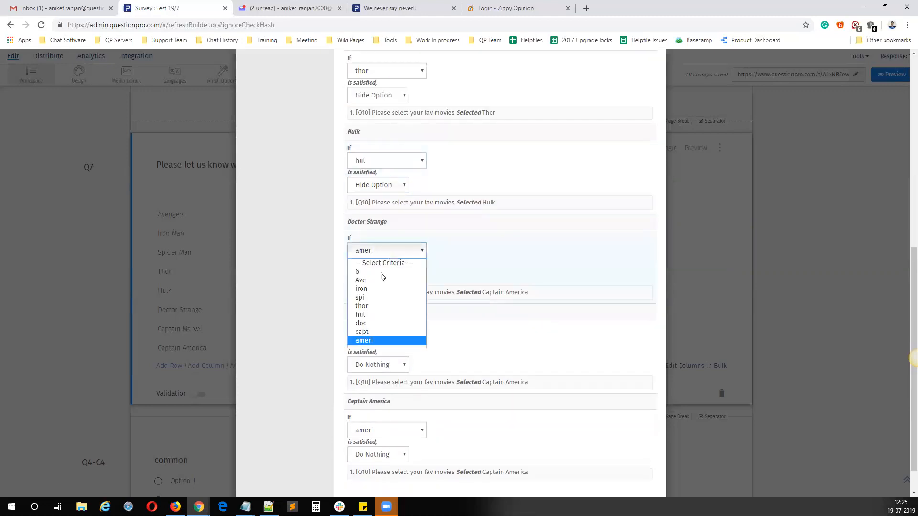
left_click(375, 324)
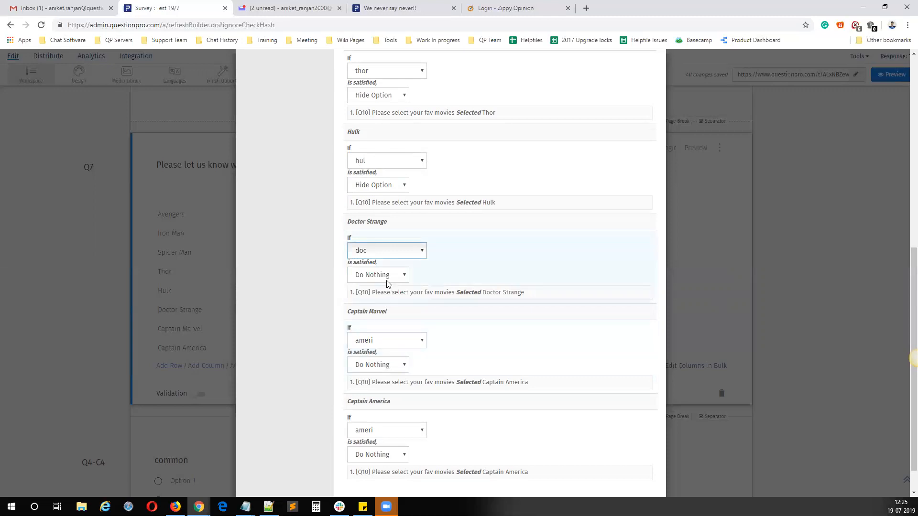
left_click(387, 280)
left_click(385, 308)
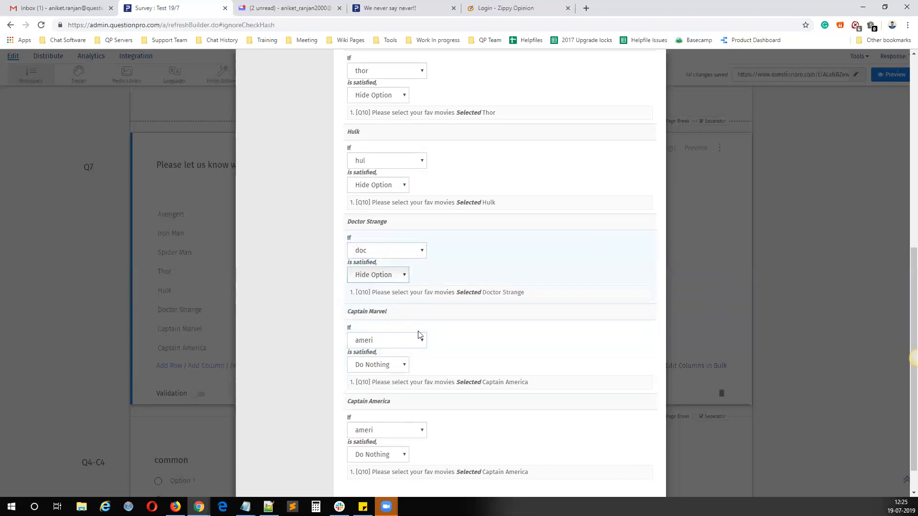
Step: Set Captain Marvel to Hide Option on criteria capt and Captain America to Hide Option on criteria ameri, and save the question logic
left_click(386, 340)
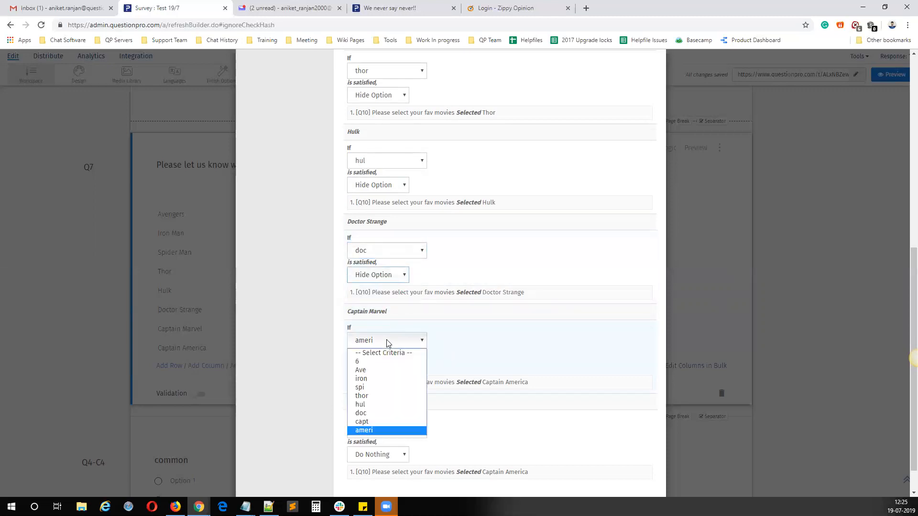
left_click(376, 420)
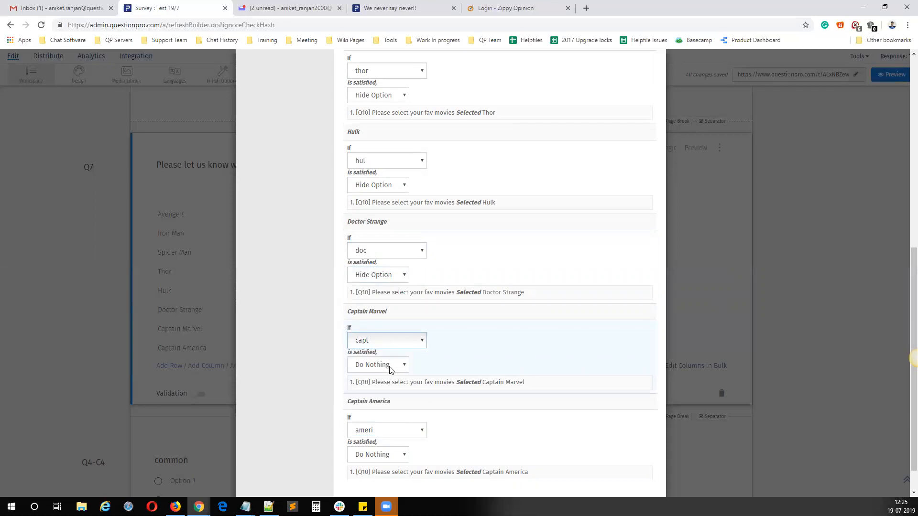
left_click(391, 344)
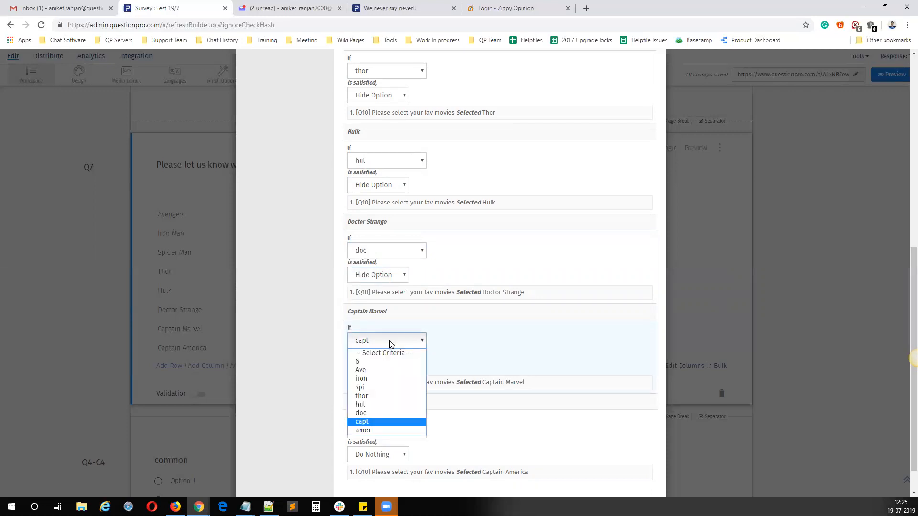
left_click(391, 343)
left_click(388, 368)
left_click(386, 396)
scroll(386, 411, "down", 1)
left_click(384, 398)
left_click(377, 483)
left_click(392, 420)
left_click(383, 448)
left_click(613, 471)
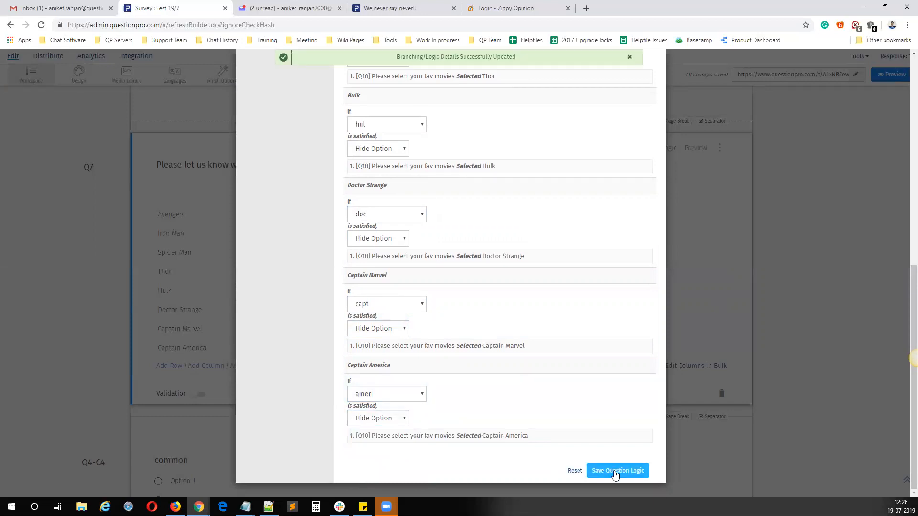
Step: Close the Q7 logic settings and open the live survey link in a new tab
scroll(687, 316, "up", 8)
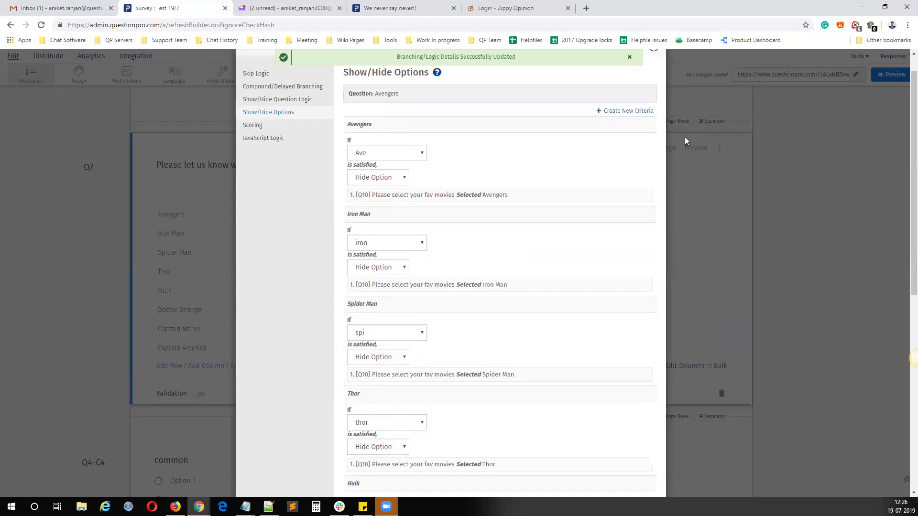
left_click(654, 74)
left_click(755, 75)
right_click(755, 76)
left_click(773, 99)
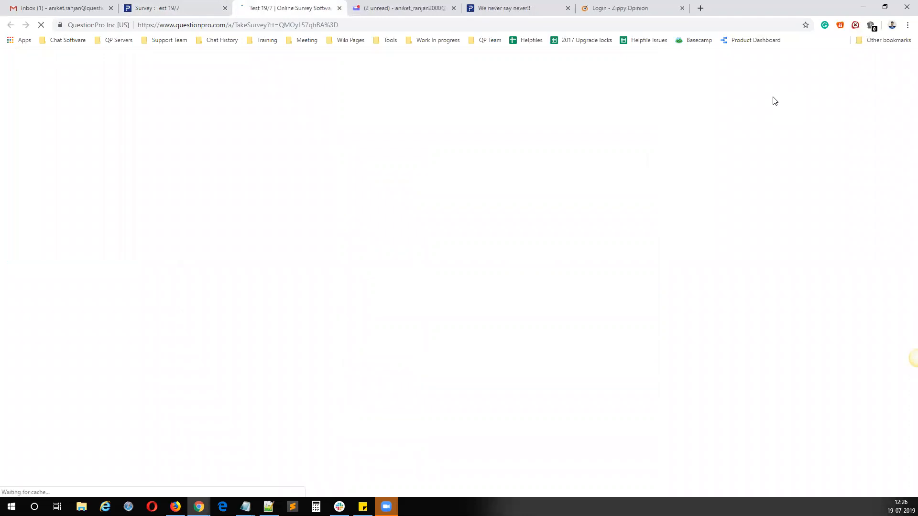
Step: Answer the favourite movies question with Avengers, Iron Man, Spider Man and Thor, and continue to the following page
left_click(219, 190)
left_click(217, 210)
left_click(213, 228)
left_click(212, 246)
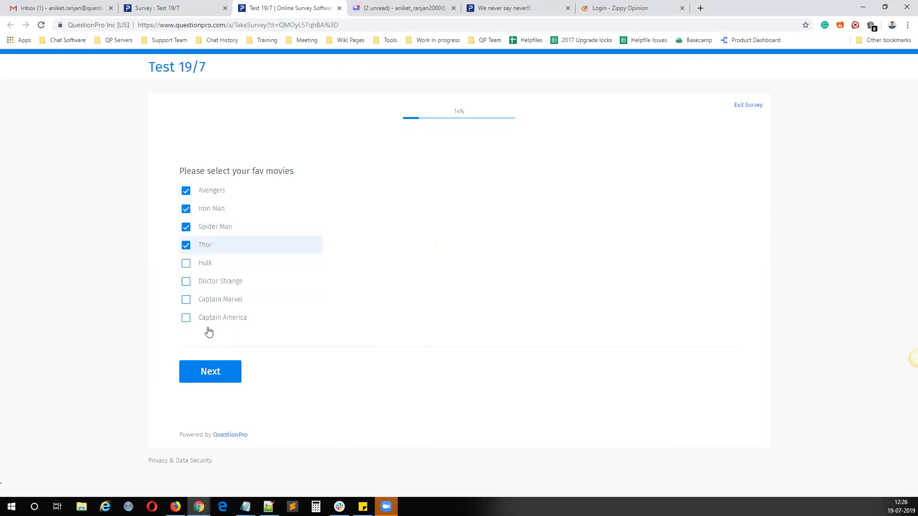
left_click(214, 378)
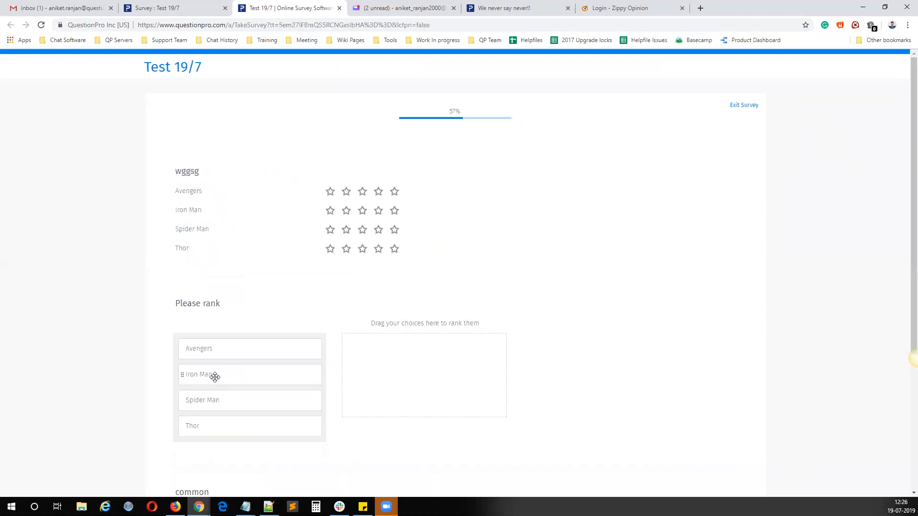
Step: Leave the rating and ranking questions blank, choose Option 2 for the common question and continue
scroll(209, 273, "down", 3)
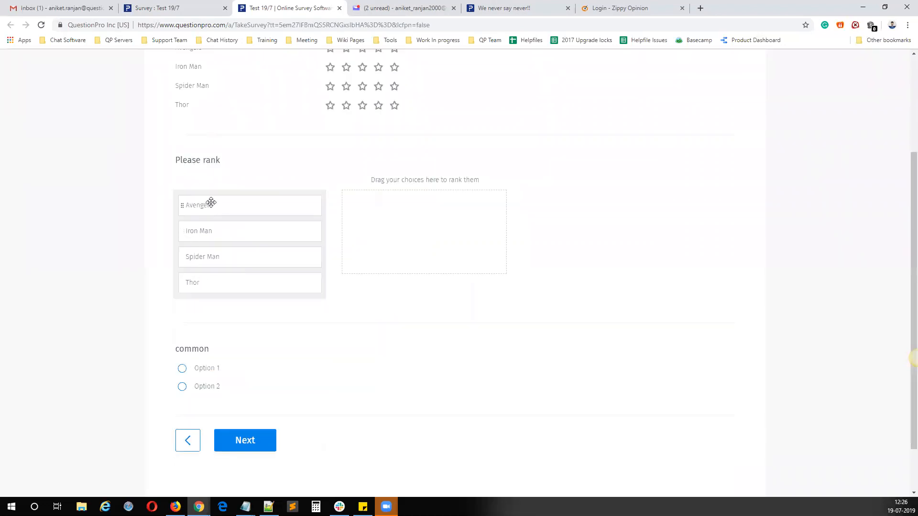
left_click(219, 386)
left_click(266, 437)
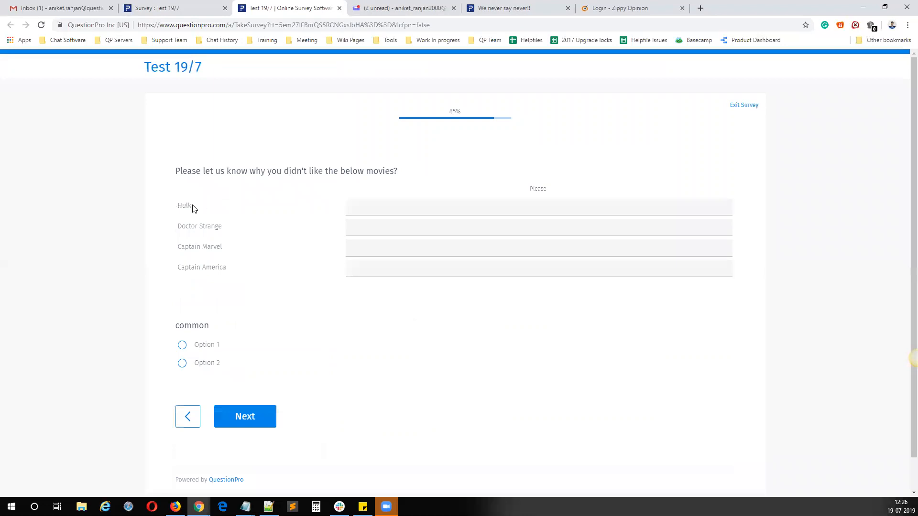
Step: Check which movies are listed in the disliked movies question, and close the test survey to return to the editor
left_click_drag(172, 205, 223, 231)
left_click_drag(192, 242, 218, 248)
left_click_drag(196, 275, 226, 274)
left_click(339, 8)
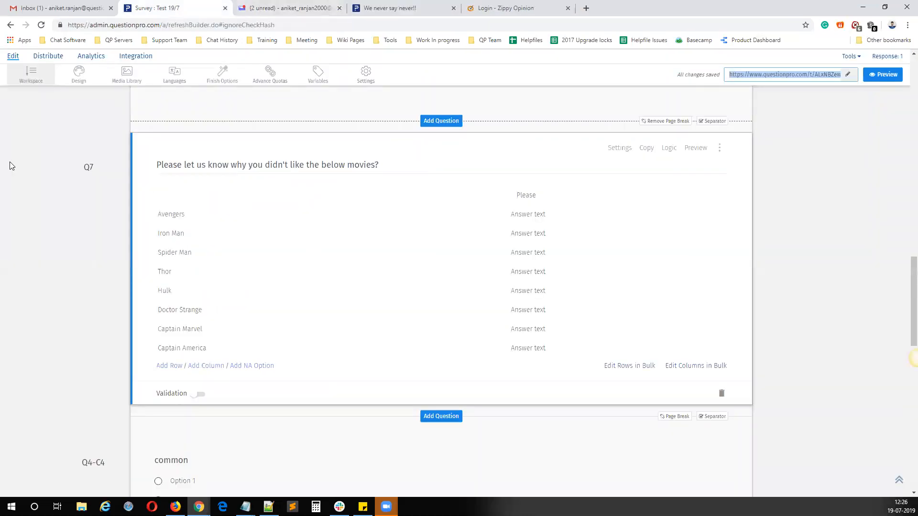
Step: Point out Show/Hide Questions in the Notepad logic notes, and add two blank lines before Quota Control
mouse_move(245, 507)
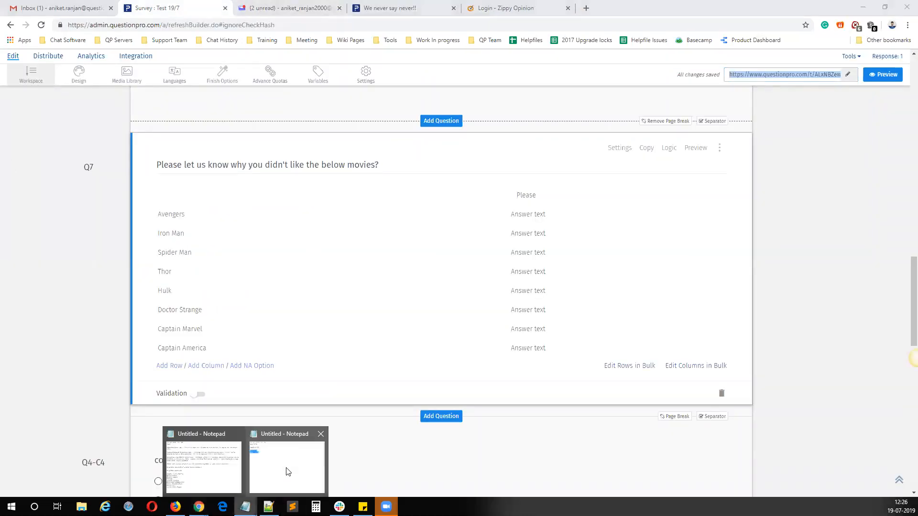
left_click(285, 471)
left_click_drag(451, 271, 360, 279)
left_click(473, 273)
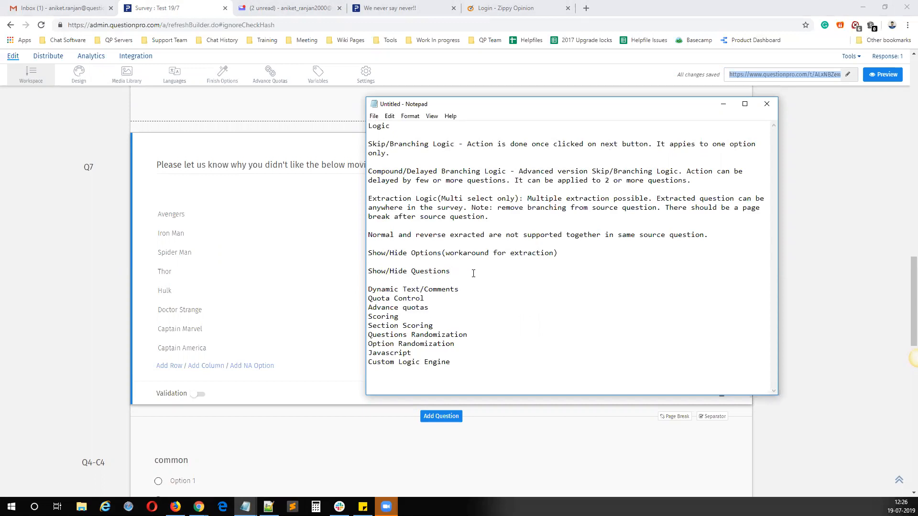
left_click(367, 297)
key("Return")
key("Return")
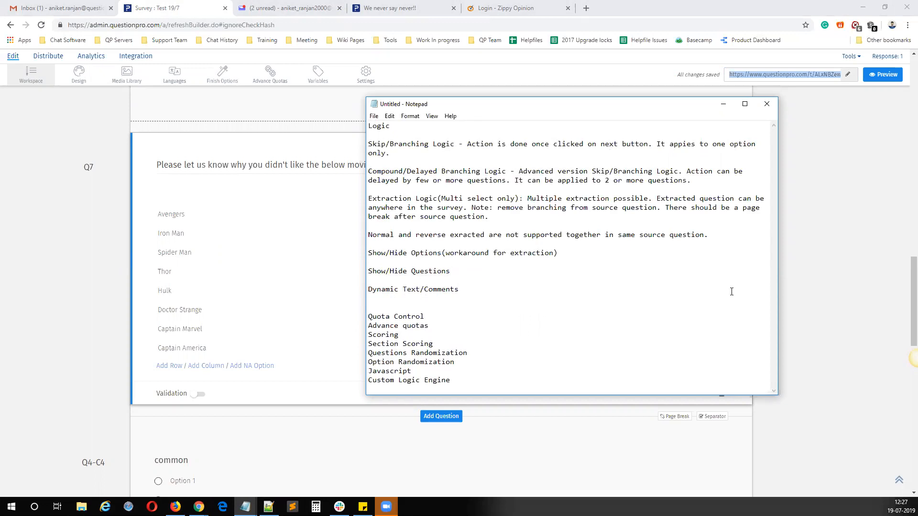
left_click(723, 103)
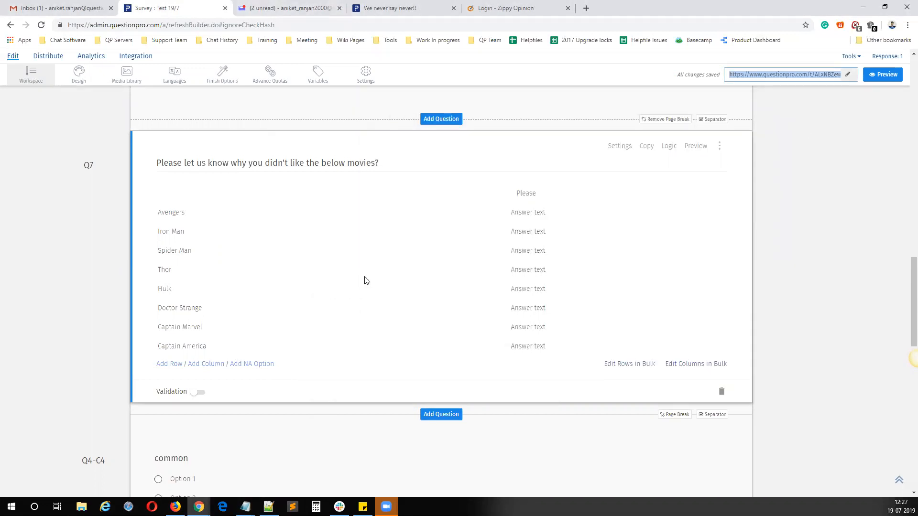
Step: Add a Select One question at the start of the survey reading "Do you like movies?" with the options Yes and No
scroll(365, 280, "down", 10)
scroll(365, 276, "up", 6)
scroll(382, 281, "down", 5)
scroll(442, 307, "up", 16)
scroll(442, 309, "up", 12)
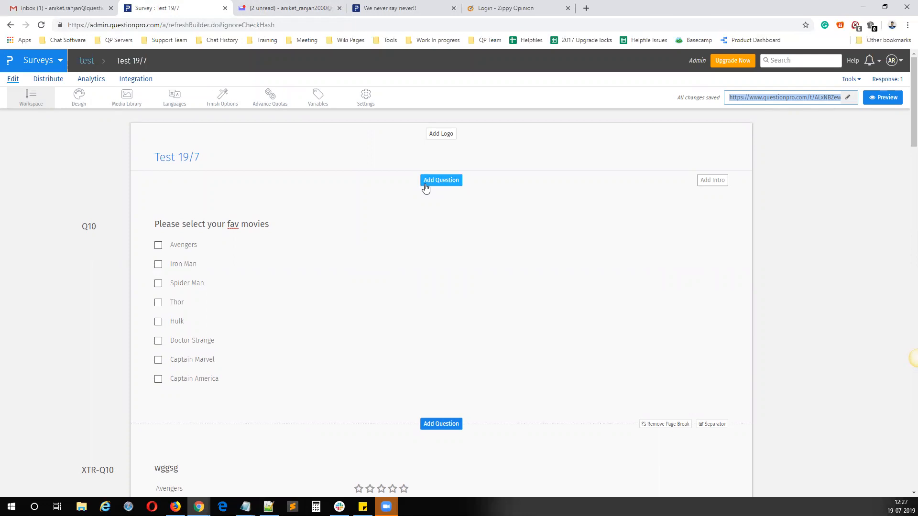
scroll(330, 341, "down", 5)
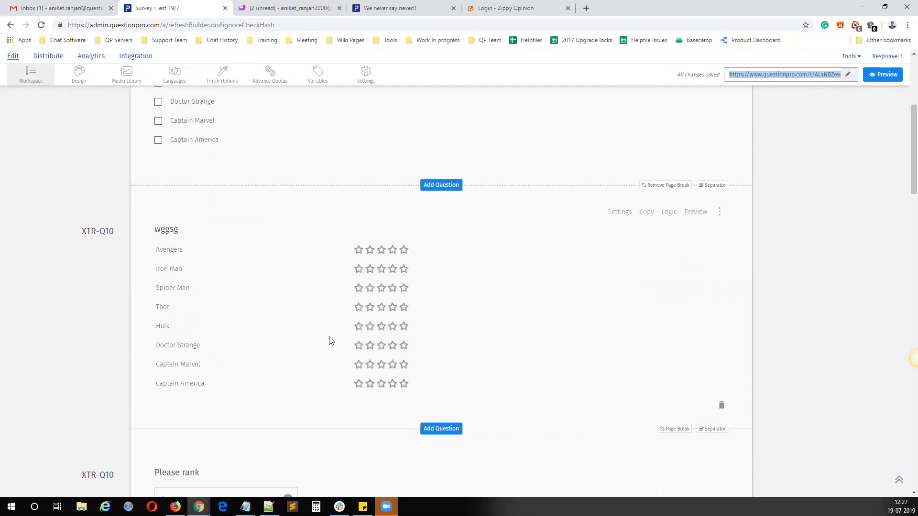
scroll(329, 340, "down", 16)
scroll(330, 340, "up", 15)
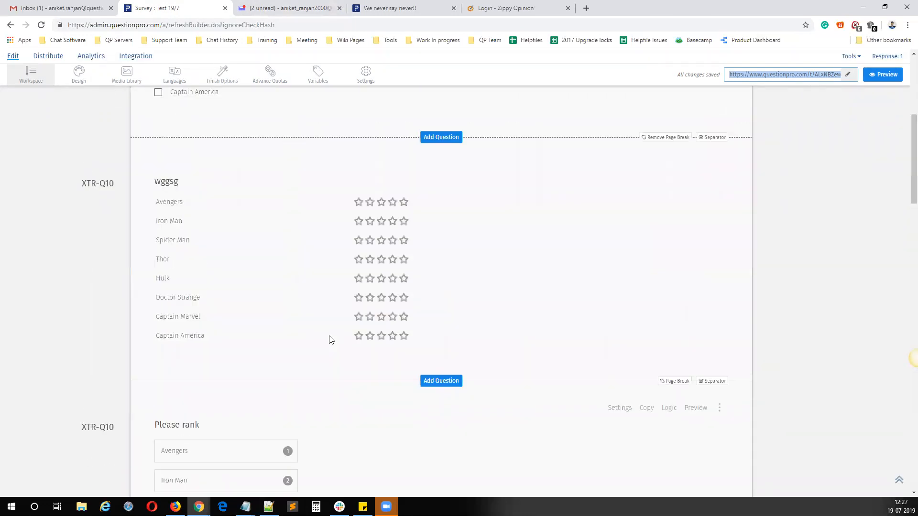
scroll(329, 339, "up", 6)
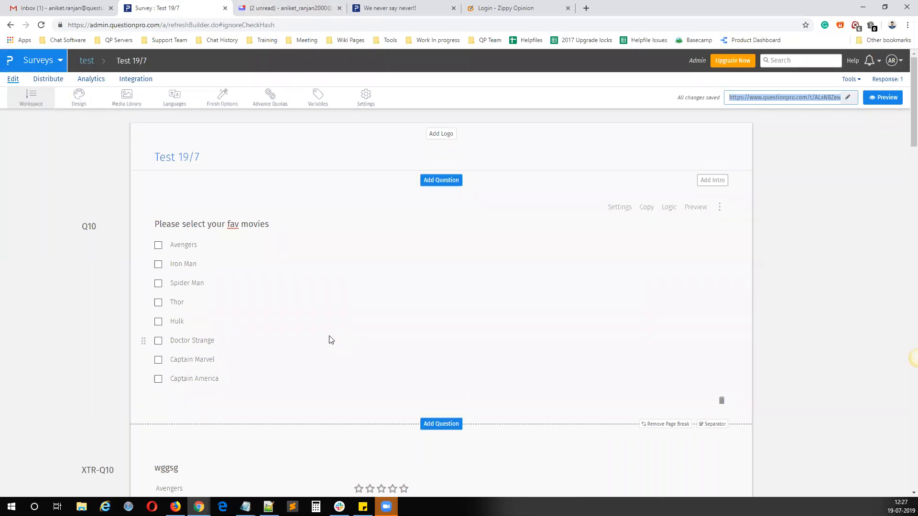
left_click(440, 179)
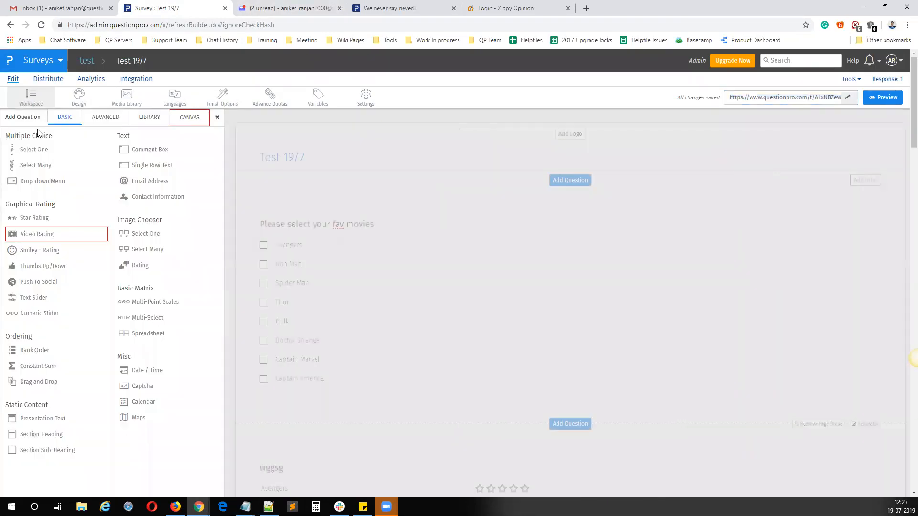
mouse_move(57, 150)
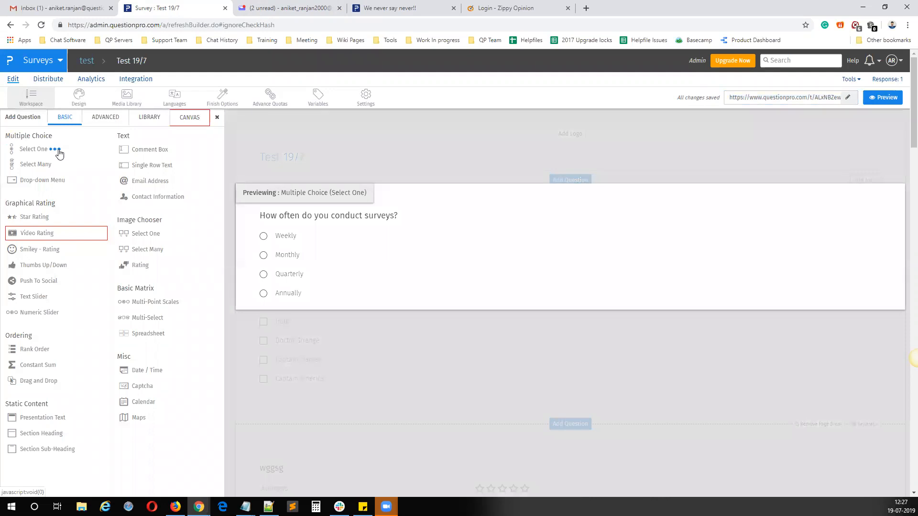
left_click(58, 151)
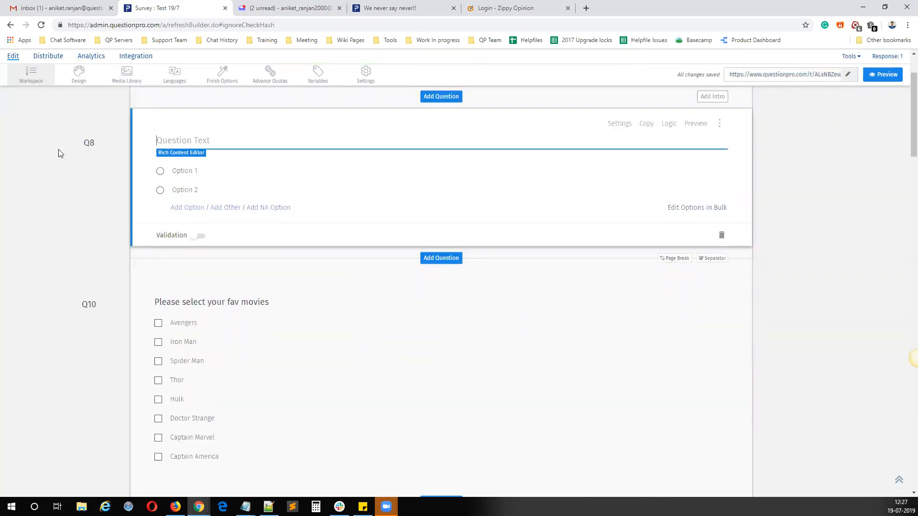
type("Do")
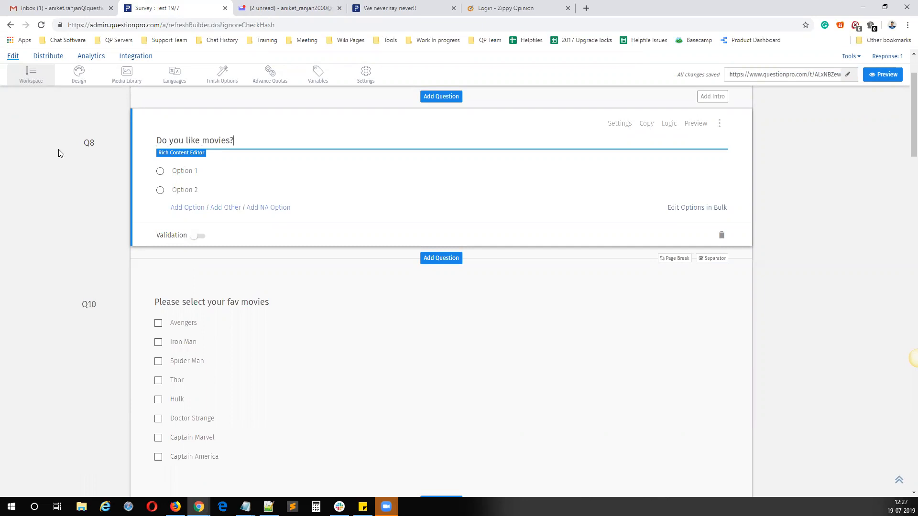
key("Tab")
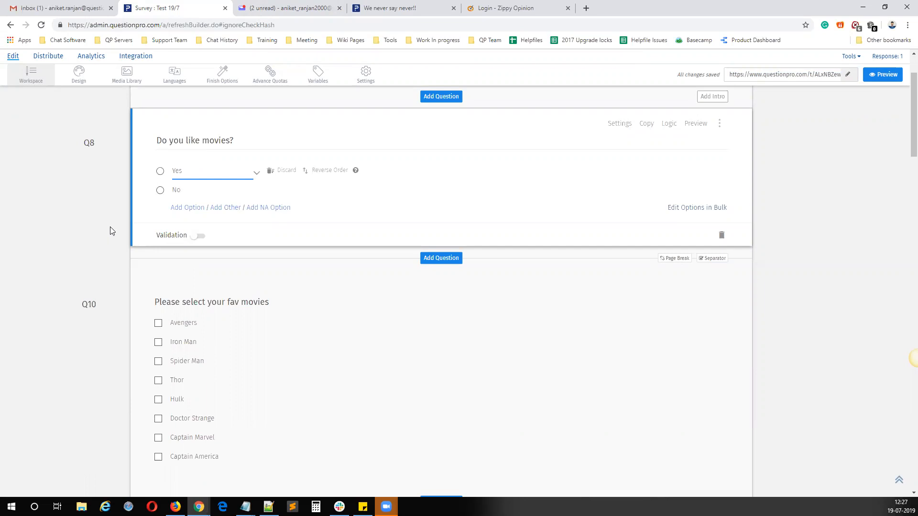
Step: Create and save a show/hide criteria named "NO movies" for Q10, met when No is selected in Q8, and close the logic settings
left_click(669, 286)
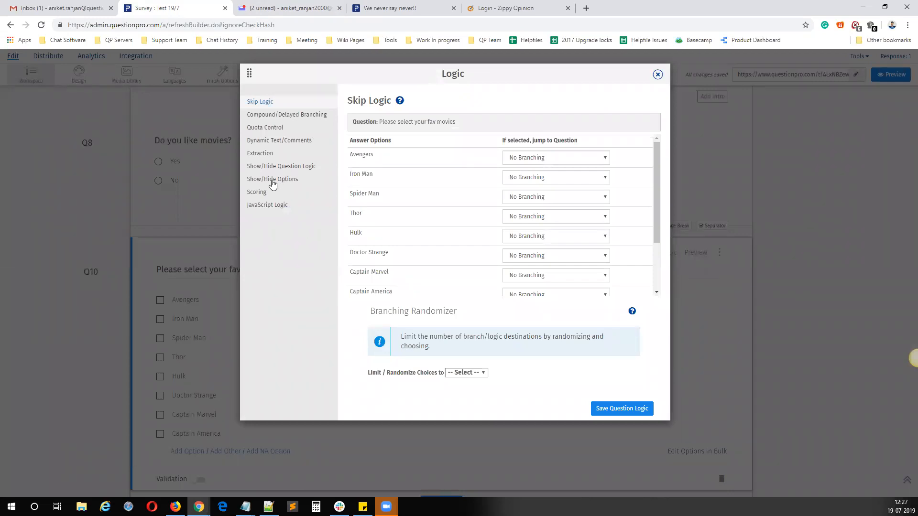
left_click(279, 166)
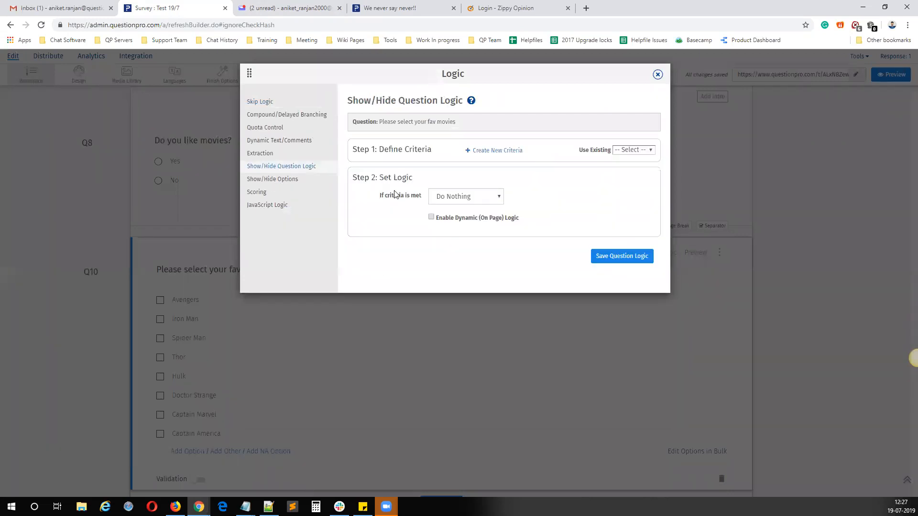
left_click(501, 151)
left_click(423, 162)
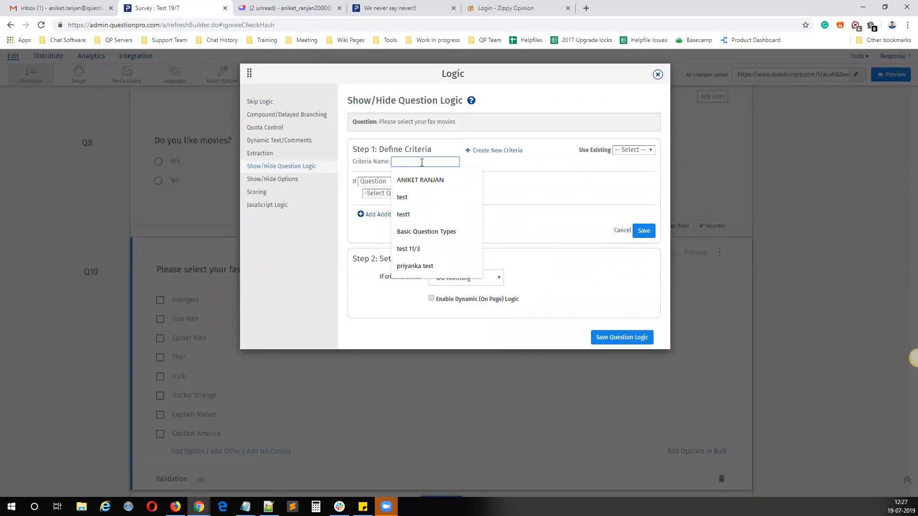
type("NO movies")
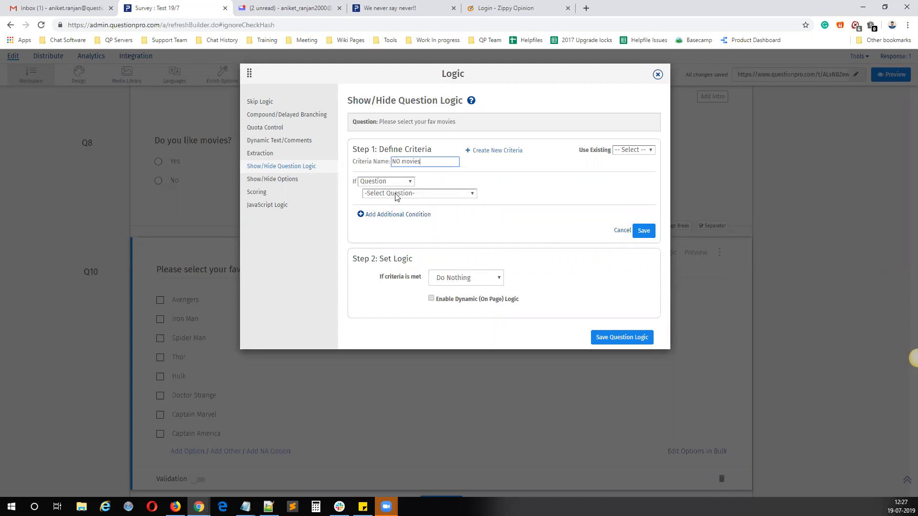
left_click_drag(425, 161, 385, 161)
left_click(414, 194)
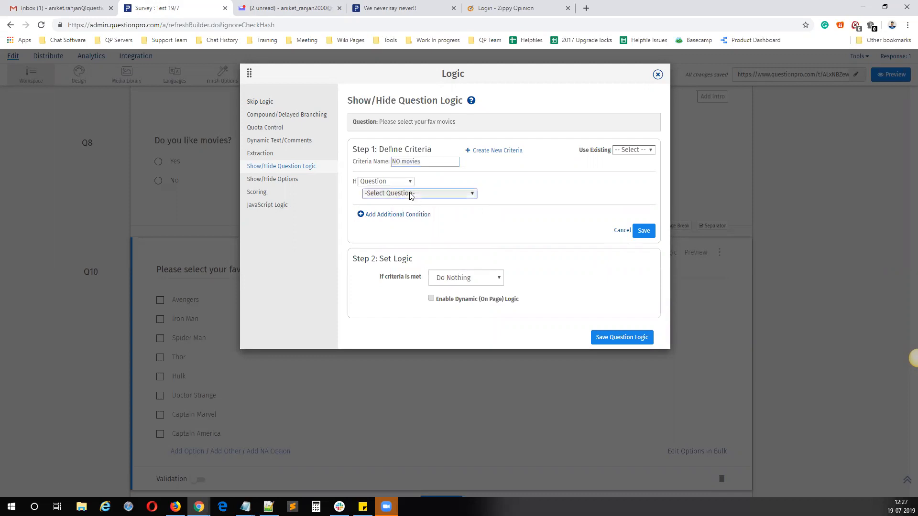
left_click(411, 211)
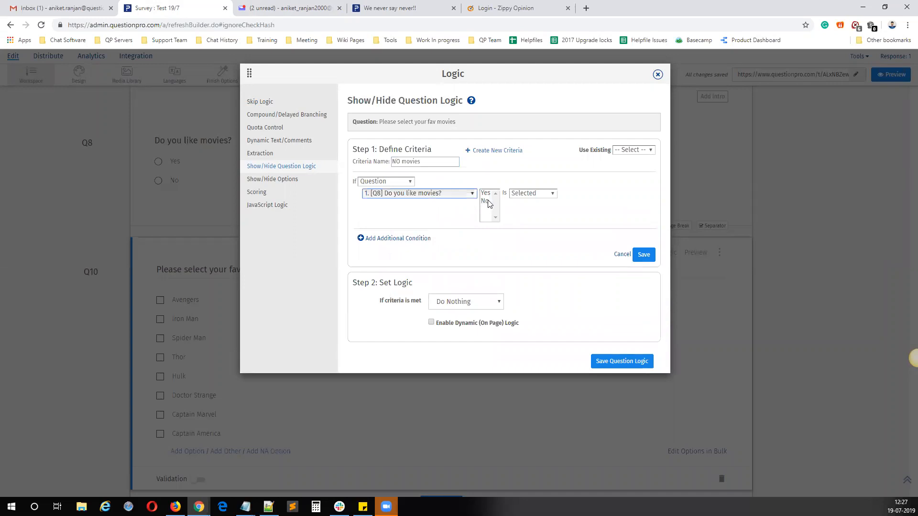
left_click(486, 202)
left_click(647, 257)
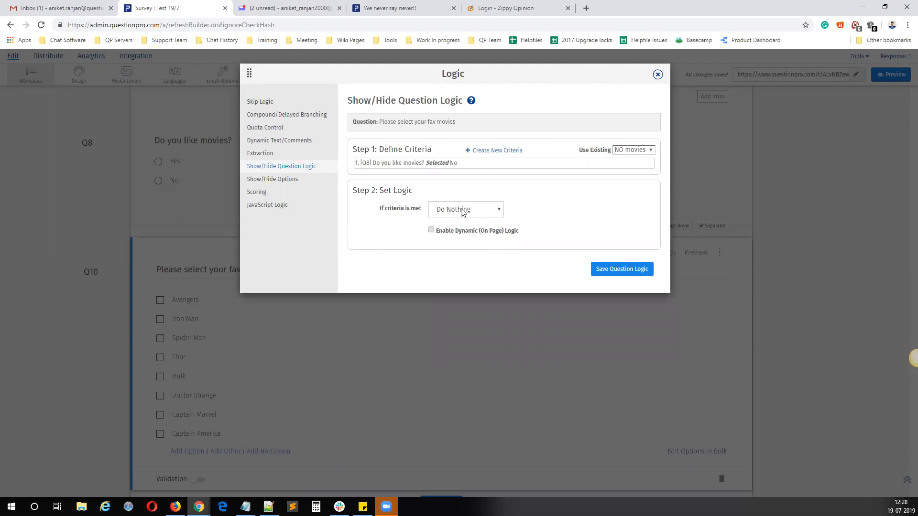
left_click(658, 74)
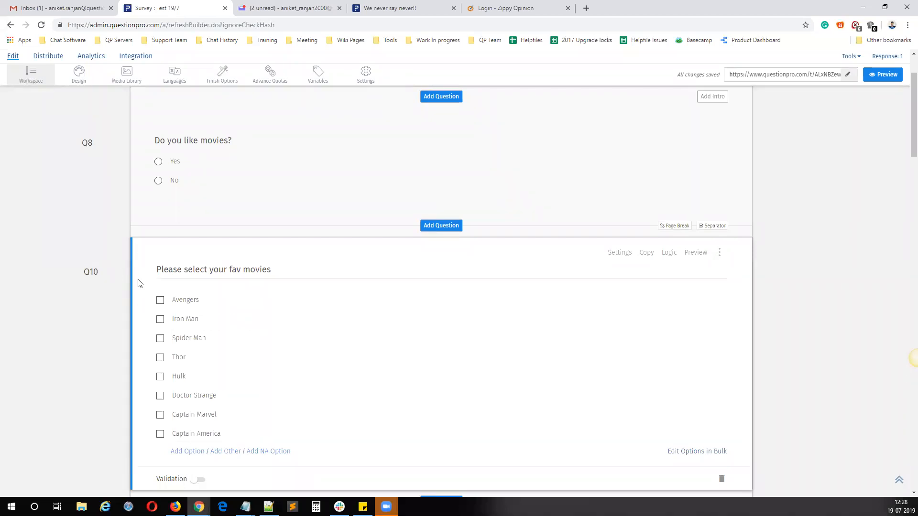
Step: Examine how the Yes and No answers of "Do you like movies?" relate to the favourite movies question
mouse_move(152, 274)
left_mouse_down()
mouse_move(274, 269)
mouse_move(155, 271)
left_mouse_up()
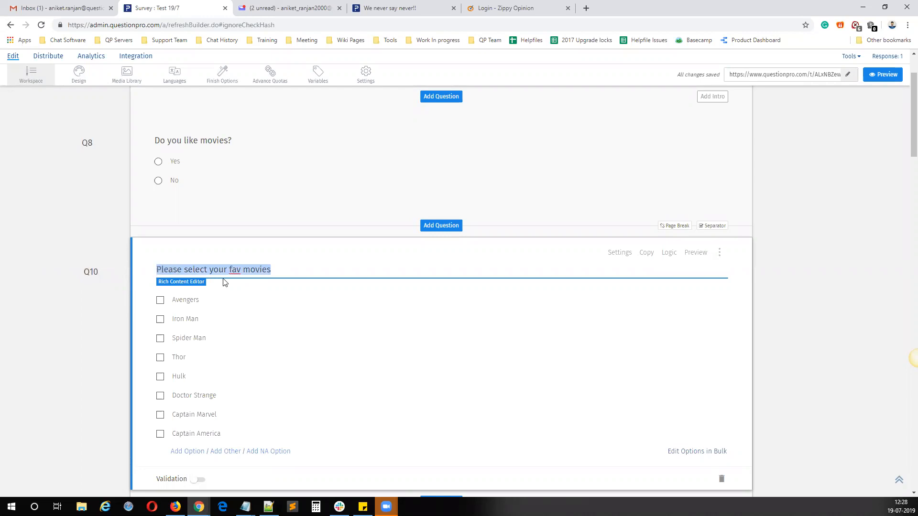
left_click(287, 271)
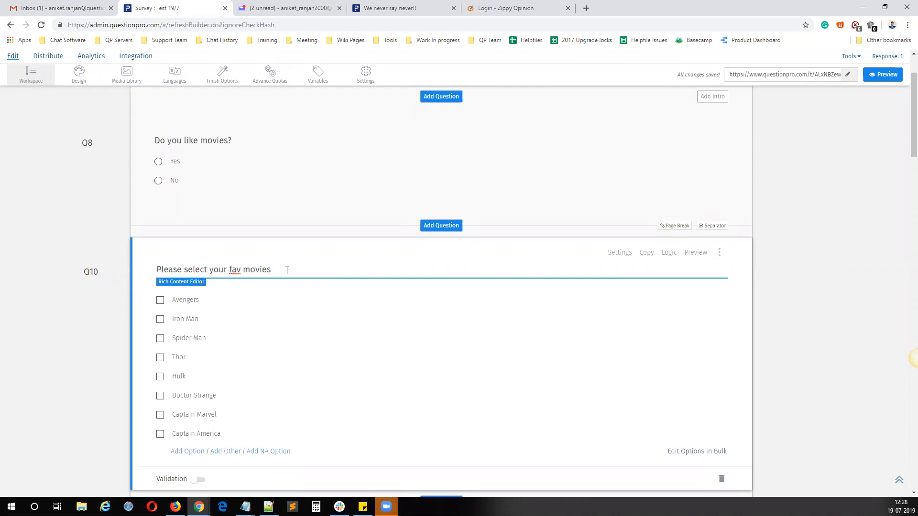
left_click_drag(287, 271, 153, 268)
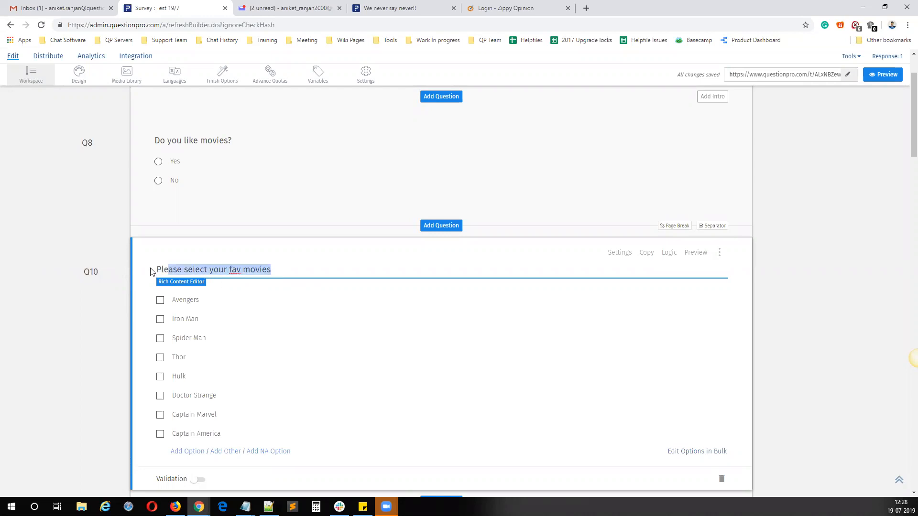
left_click(187, 163)
left_click_drag(234, 140, 156, 138)
left_click(270, 304)
left_click_drag(281, 269, 154, 268)
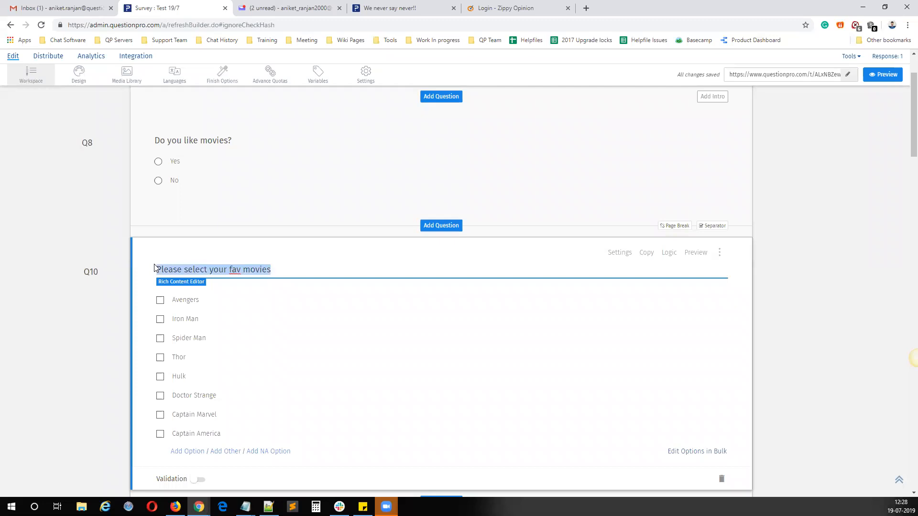
left_click(176, 181)
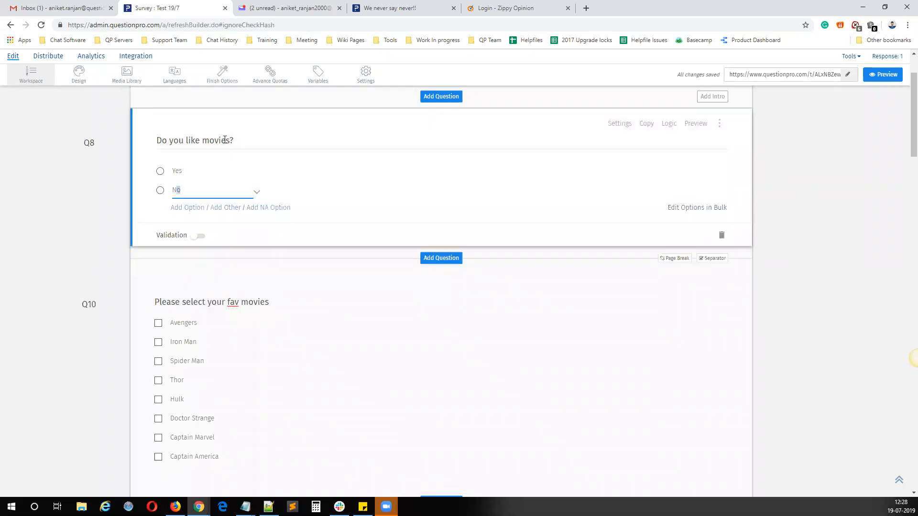
left_click_drag(234, 140, 169, 140)
left_click(316, 307)
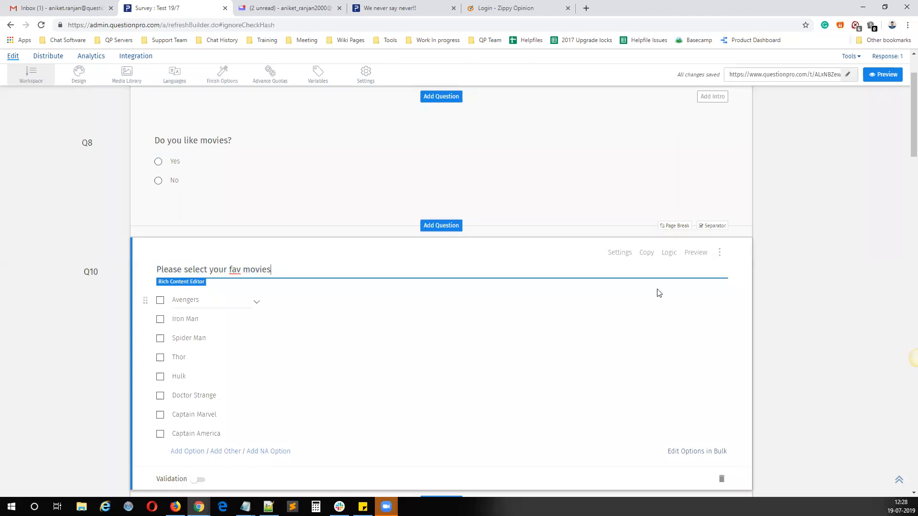
Step: Apply the existing NO movies criteria to Q10 with the Hide Question action, and save the question logic
left_click(668, 253)
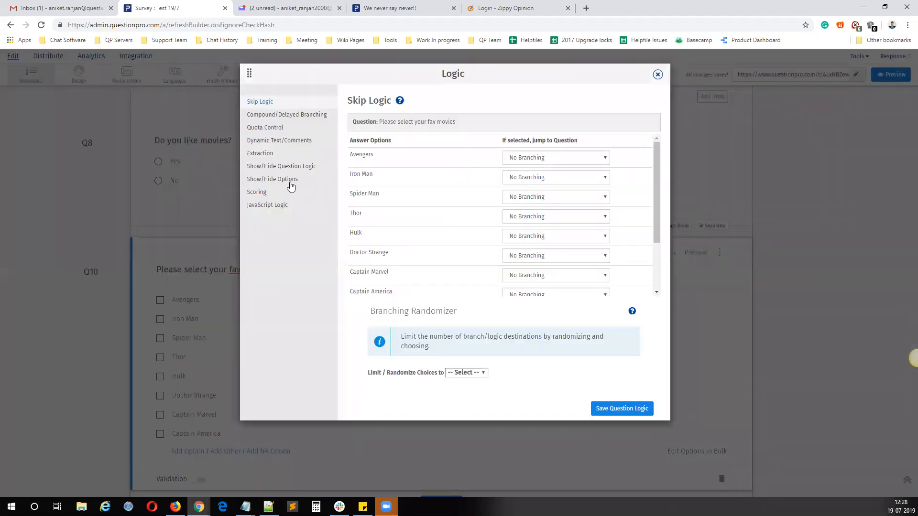
left_click(282, 167)
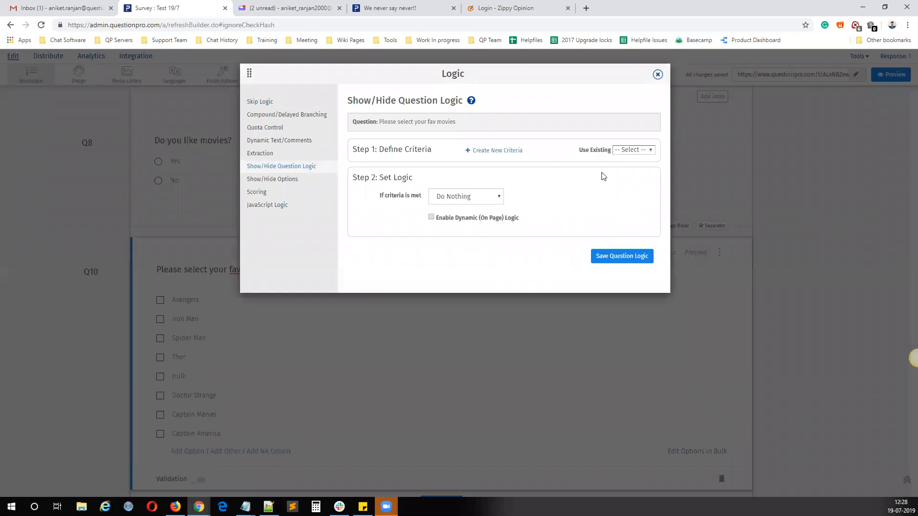
left_click(637, 151)
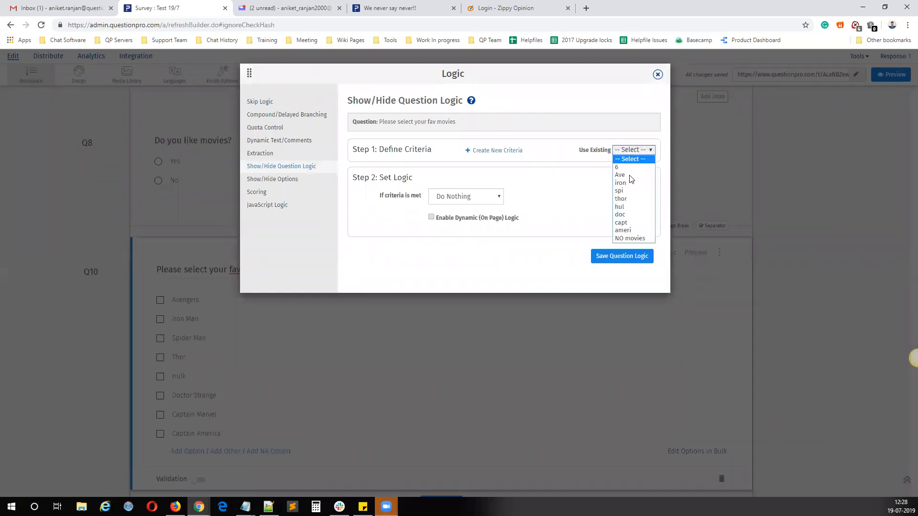
left_click(620, 239)
left_click_drag(373, 163, 460, 163)
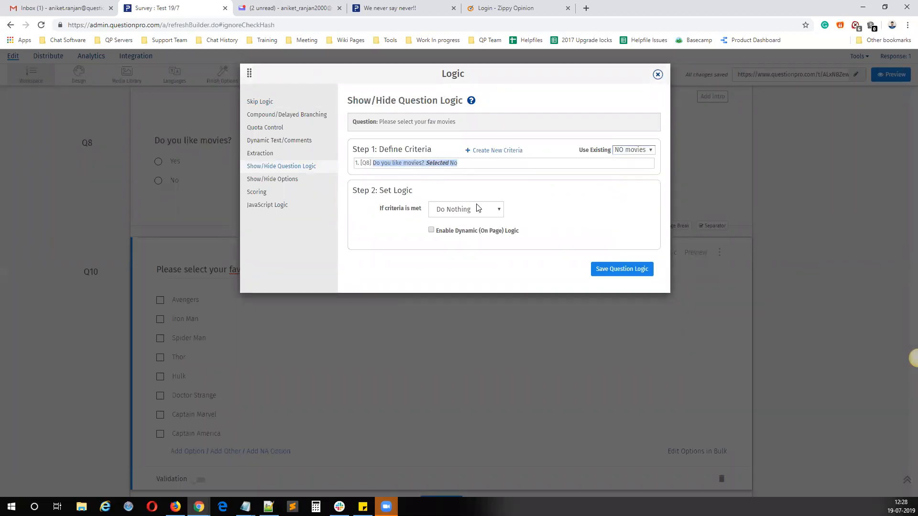
left_click(468, 210)
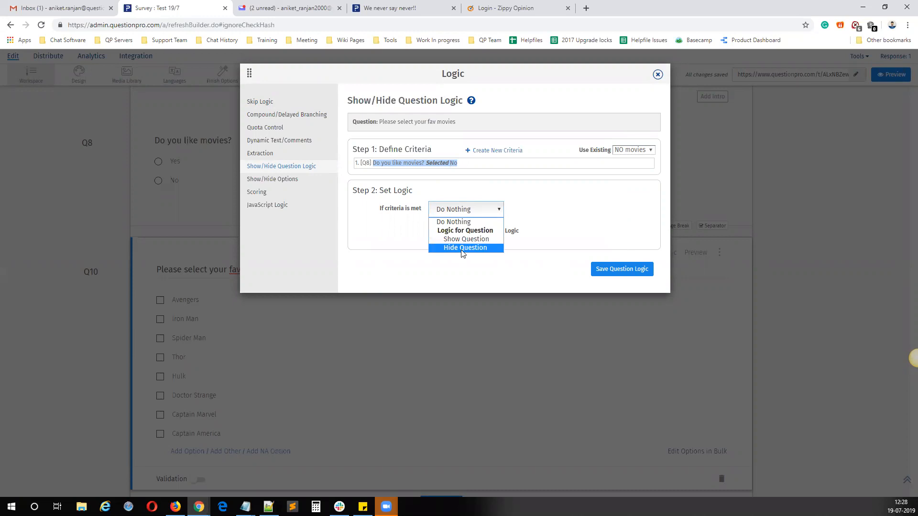
left_click(463, 248)
left_click(623, 270)
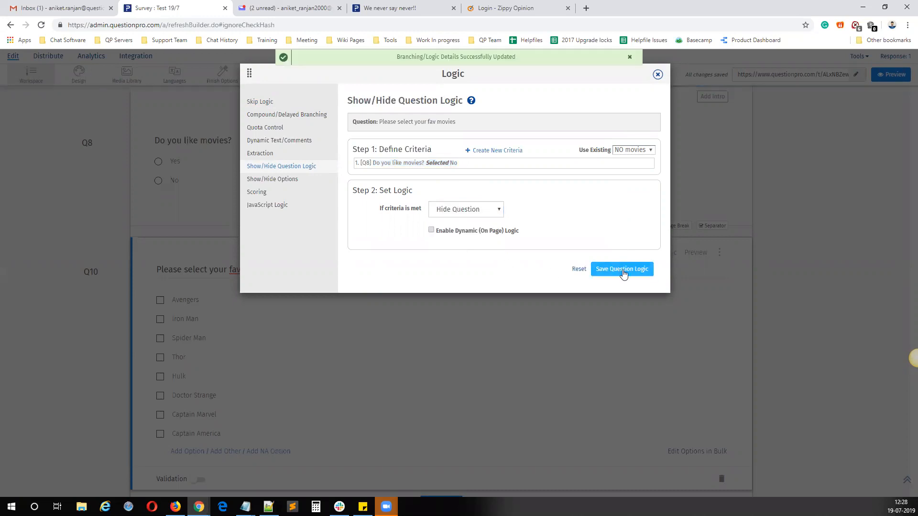
left_click(658, 76)
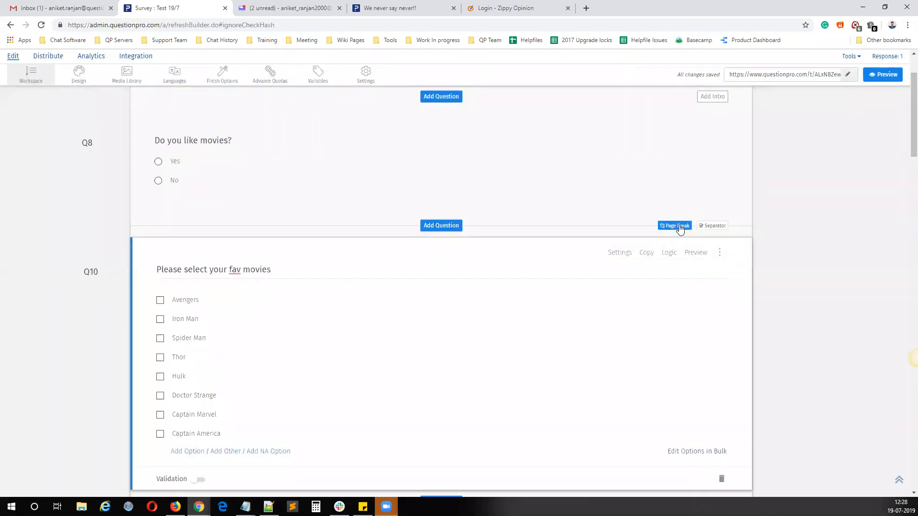
Step: Insert a page break between Q8 and Q10, and open the live survey link in a new tab
left_click(679, 226)
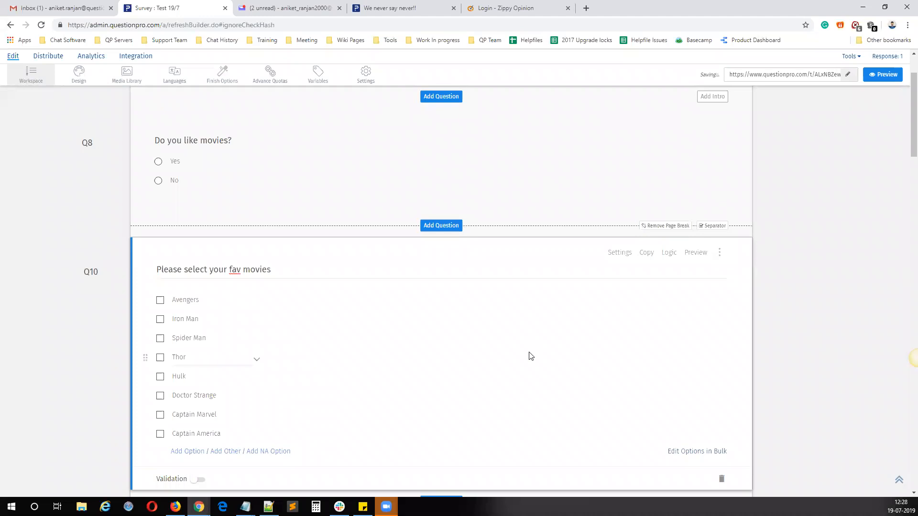
scroll(503, 352, "up", 2)
left_click(741, 97)
right_click(741, 98)
left_click(753, 117)
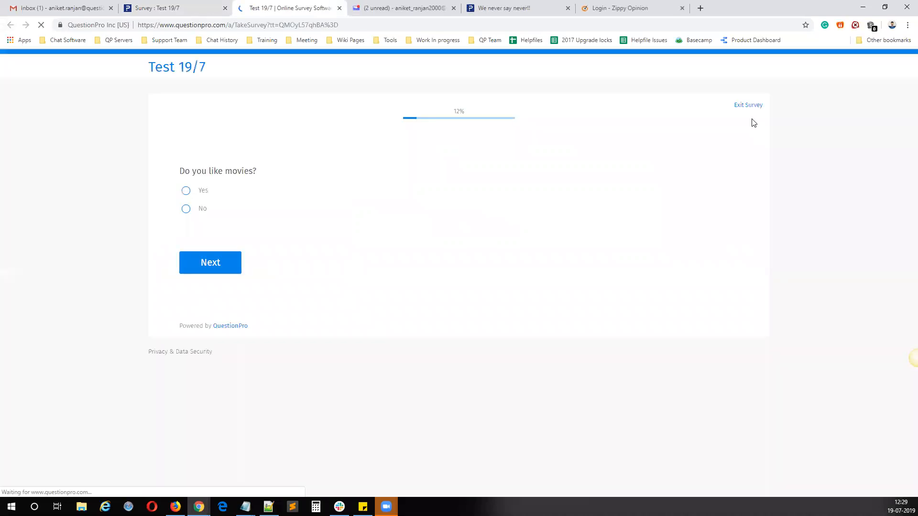
Step: Test the live survey by answering Yes to "Do you like movies?", going back from the favourite movies question, and answering No instead
left_click(213, 191)
left_click(210, 262)
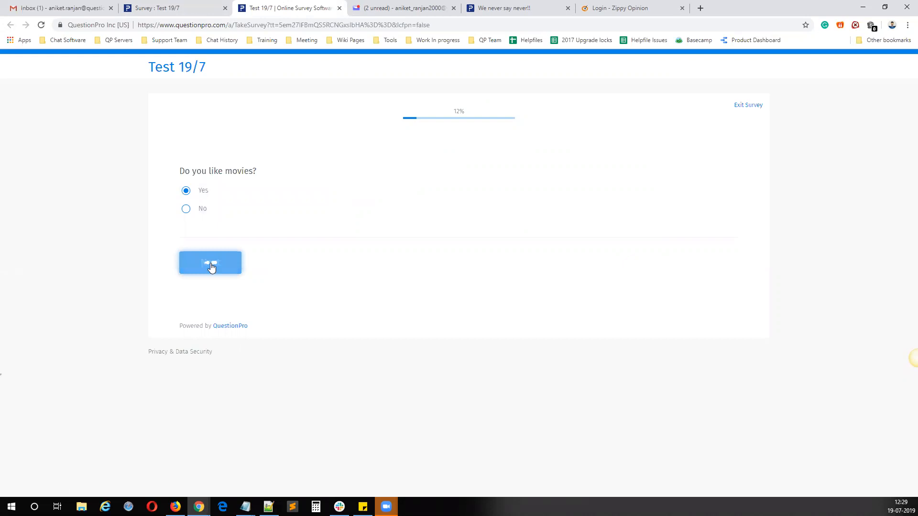
left_click_drag(200, 170, 282, 171)
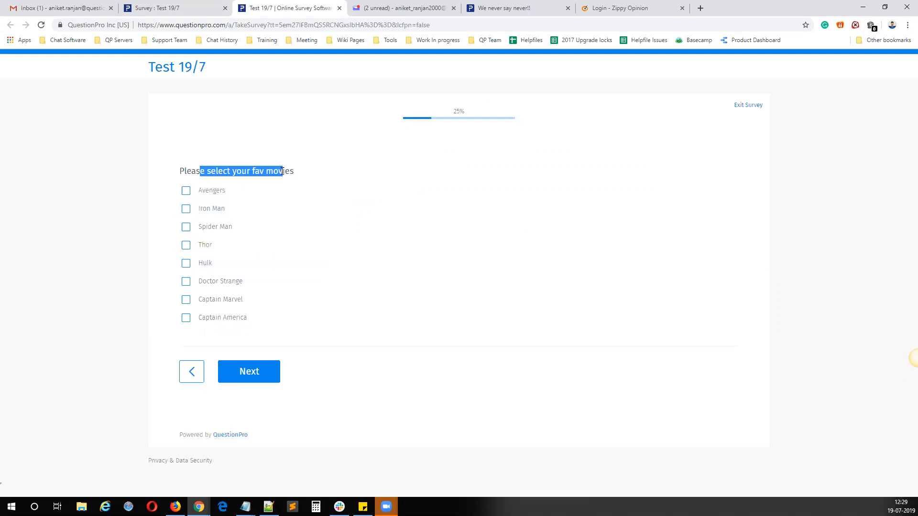
left_click(191, 373)
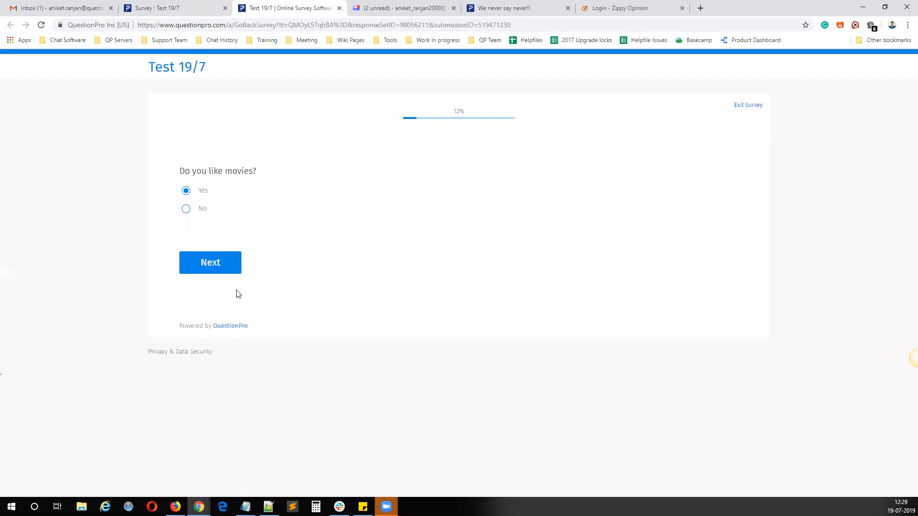
left_click(206, 209)
left_click(216, 262)
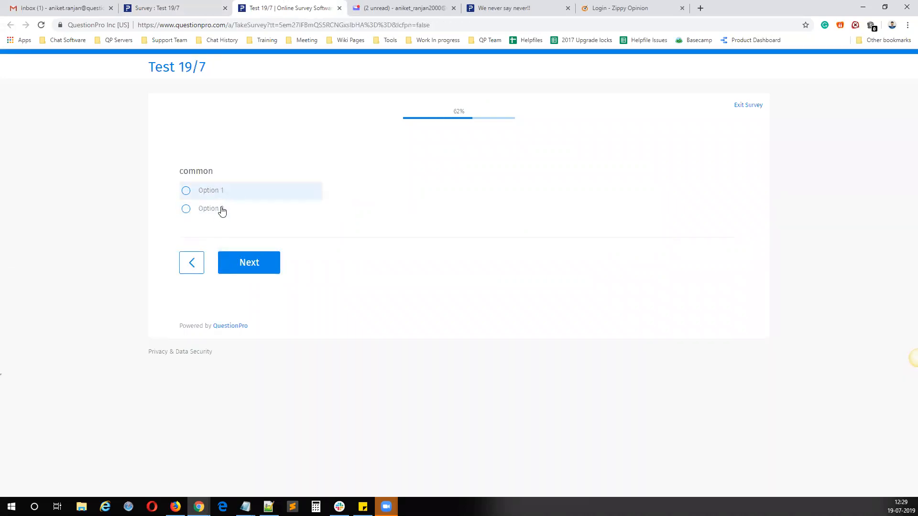
Step: Return to the survey editor and examine the star rating and ranking questions that follow the favourite movies question
key("ctrl+shift+Tab")
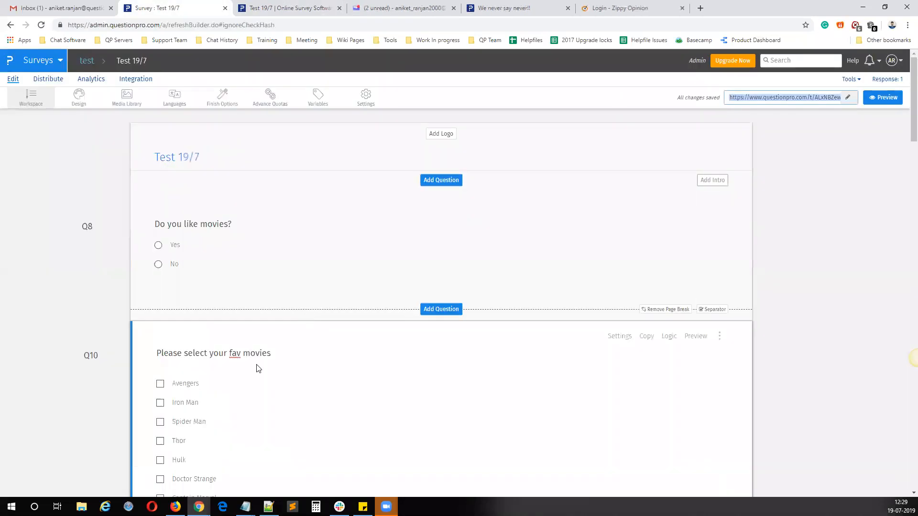
scroll(289, 179, "down", 5)
scroll(272, 265, "down", 5)
left_click(273, 212)
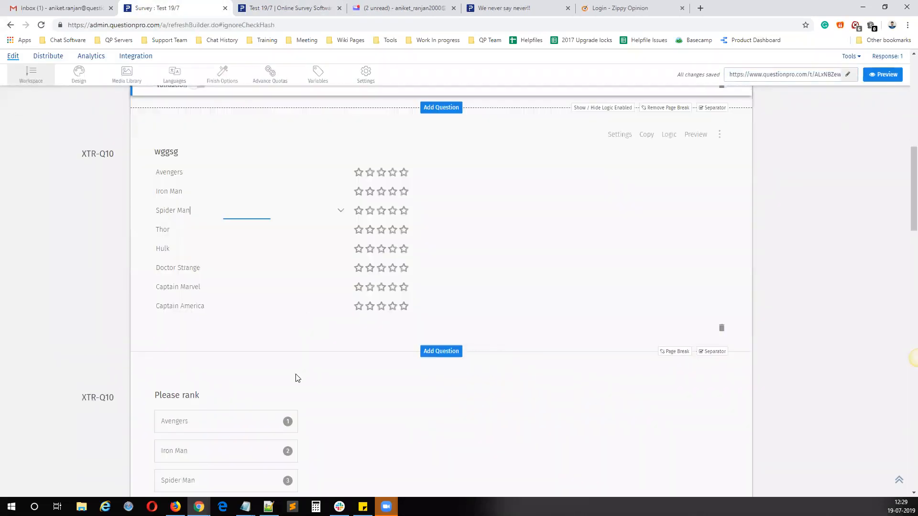
left_click(394, 429)
scroll(358, 330, "down", 4)
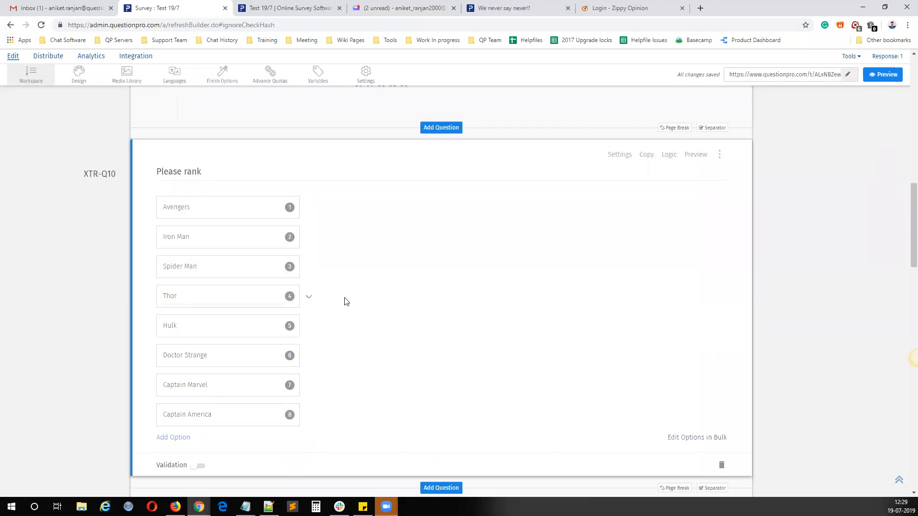
scroll(344, 301, "up", 5)
left_click(305, 247)
scroll(349, 413, "down", 4)
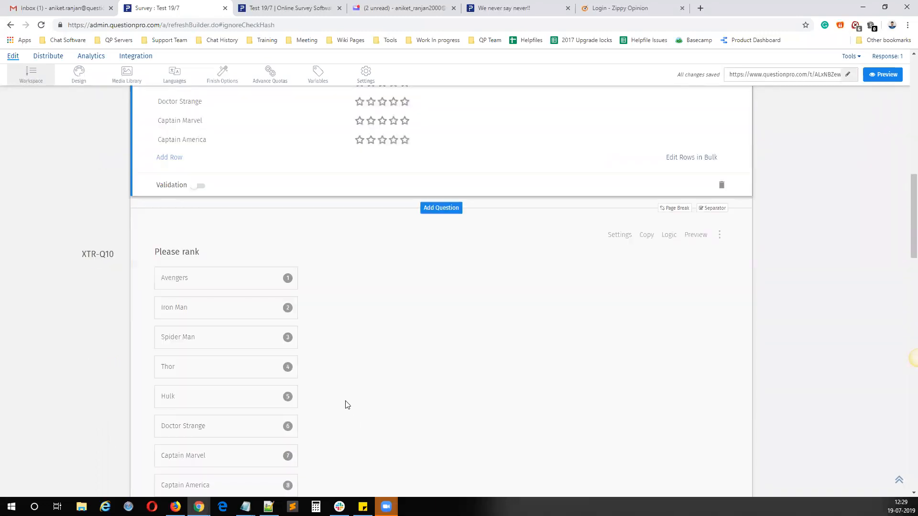
scroll(344, 404, "up", 15)
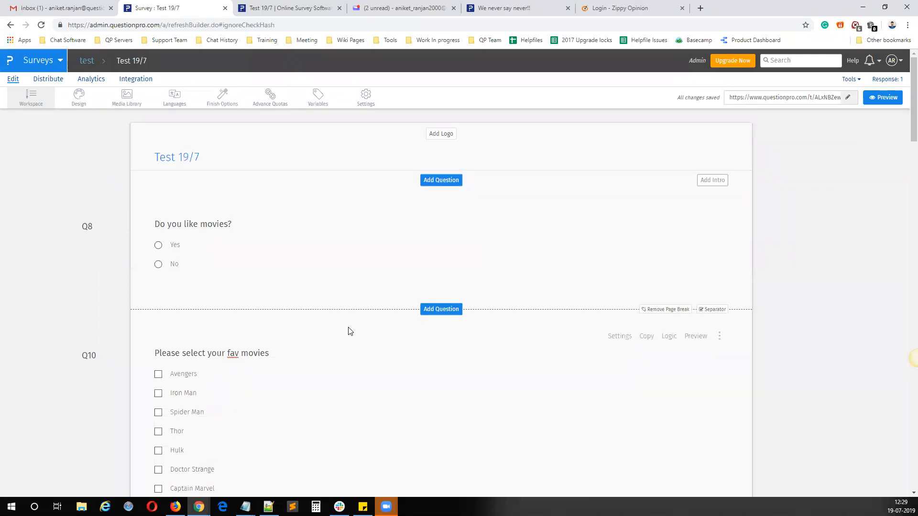
Step: Add a Comment Box question directly after Q8 with the text "Why don't you like movies?"
left_click(444, 311)
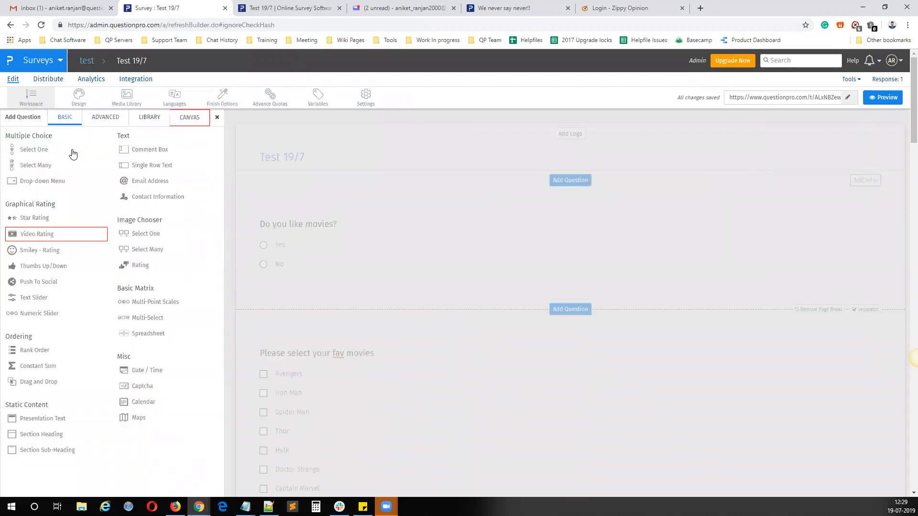
mouse_move(158, 151)
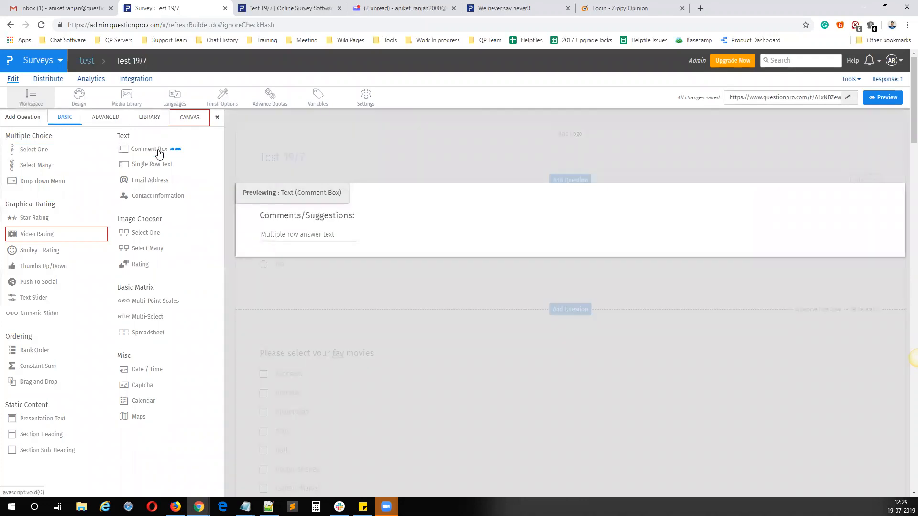
left_click(159, 154)
triple_click(252, 137)
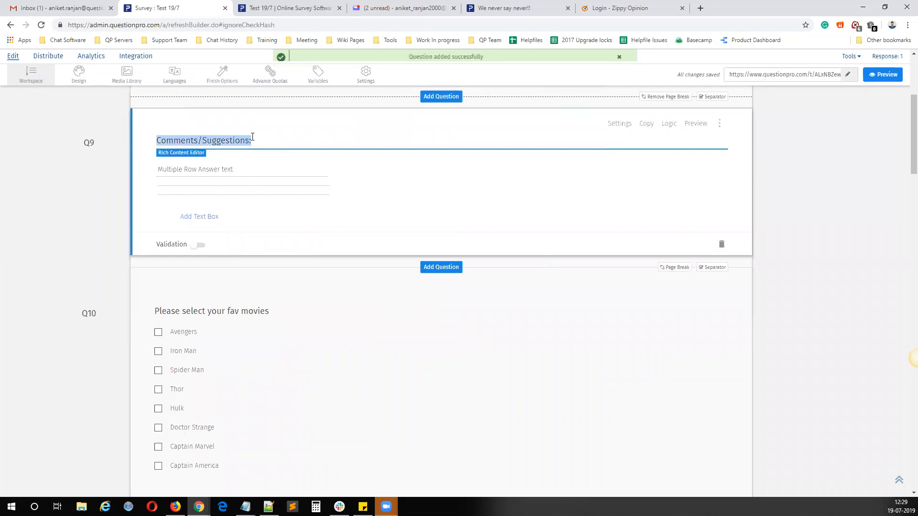
type("W")
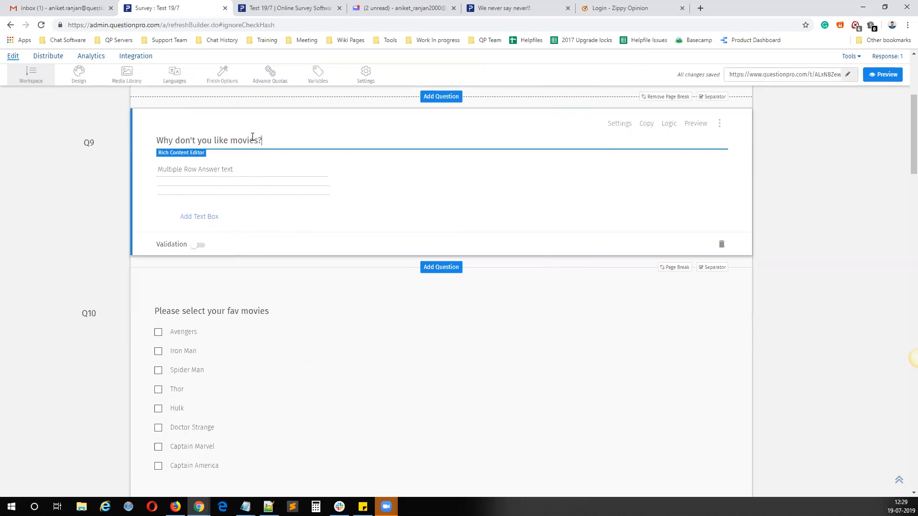
left_click(308, 293)
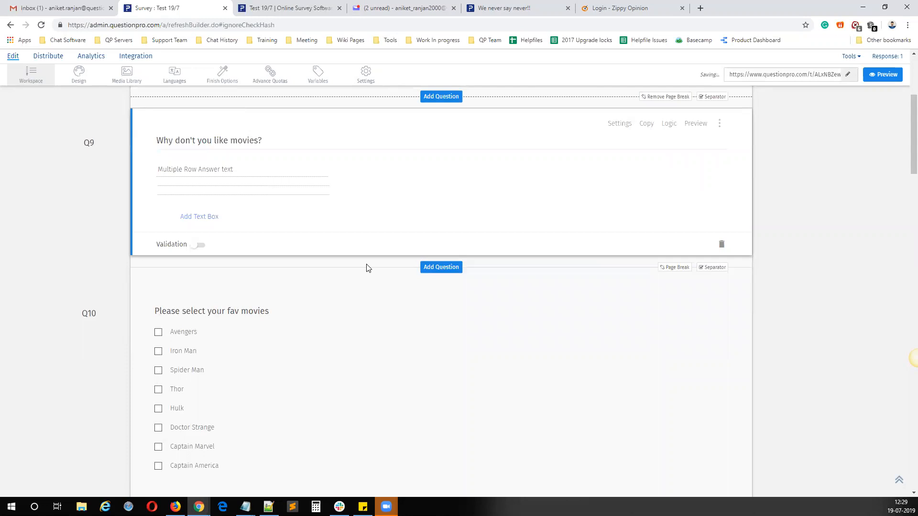
Step: Apply the existing NO movies criteria to Q9 in its Show/Hide Question Logic, with the Show Question action
scroll(368, 266, "up", 3)
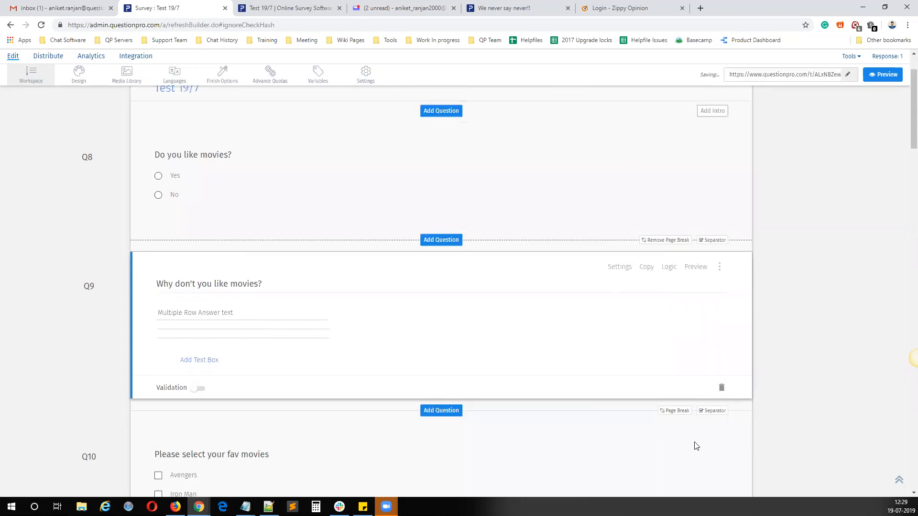
left_click(668, 267)
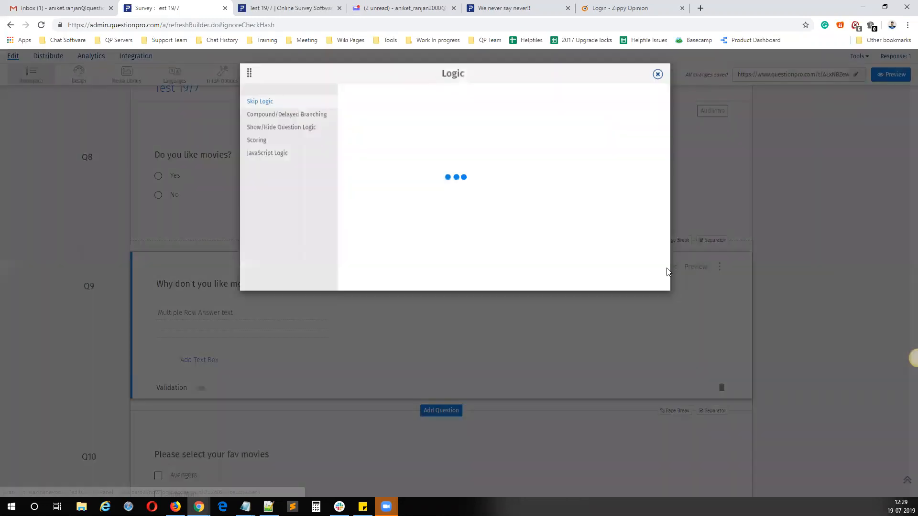
left_click(284, 130)
left_click(620, 151)
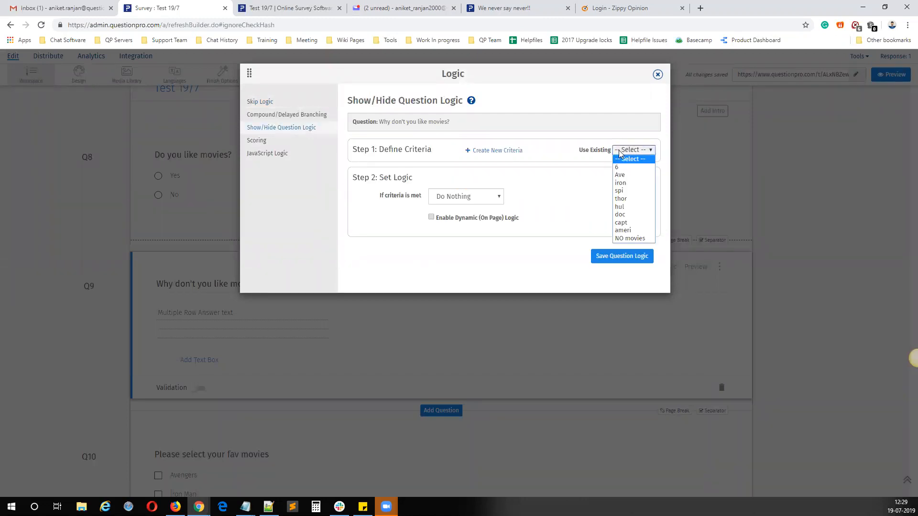
left_click(630, 238)
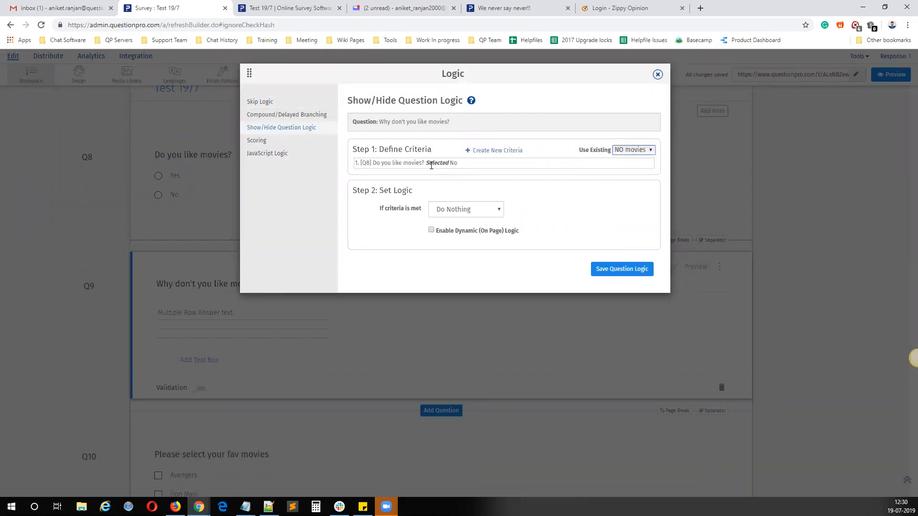
left_click(457, 209)
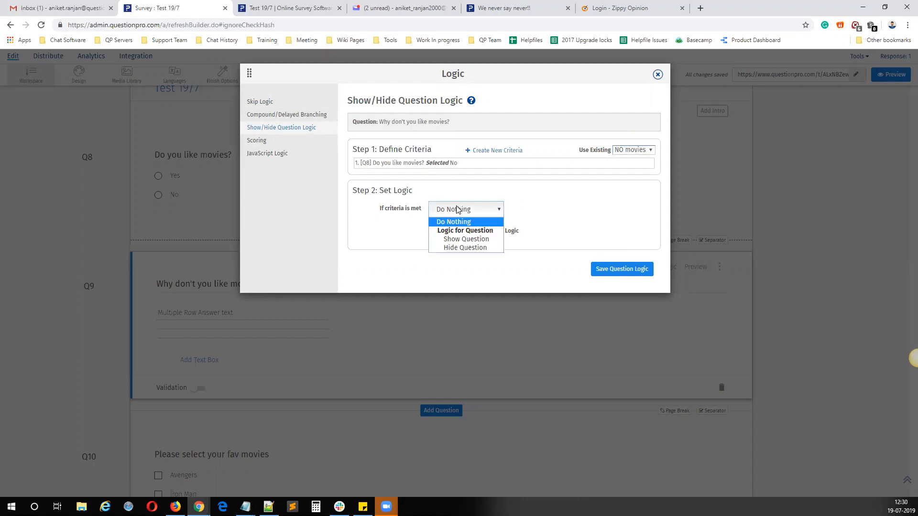
left_click(466, 240)
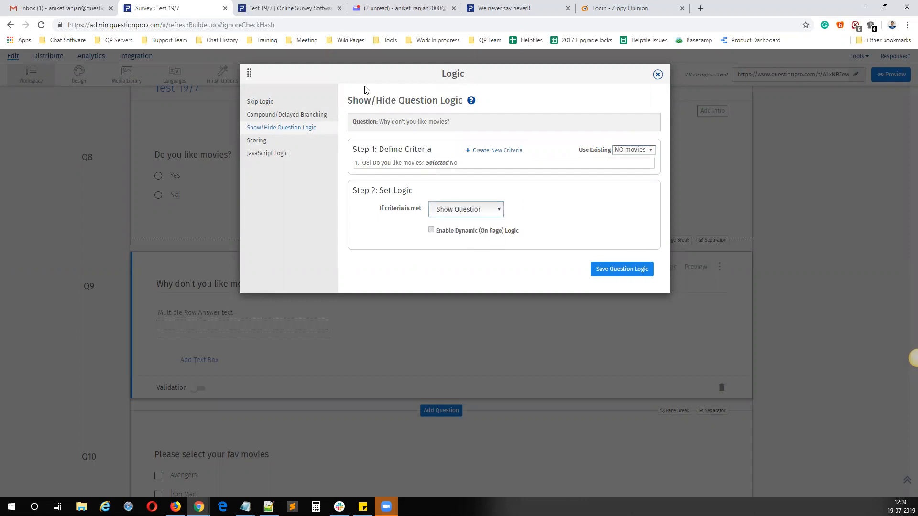
Step: Enable Dynamic (On Page) Logic for Q9, save the question logic, and close the logic settings
left_click_drag(376, 73, 588, 111)
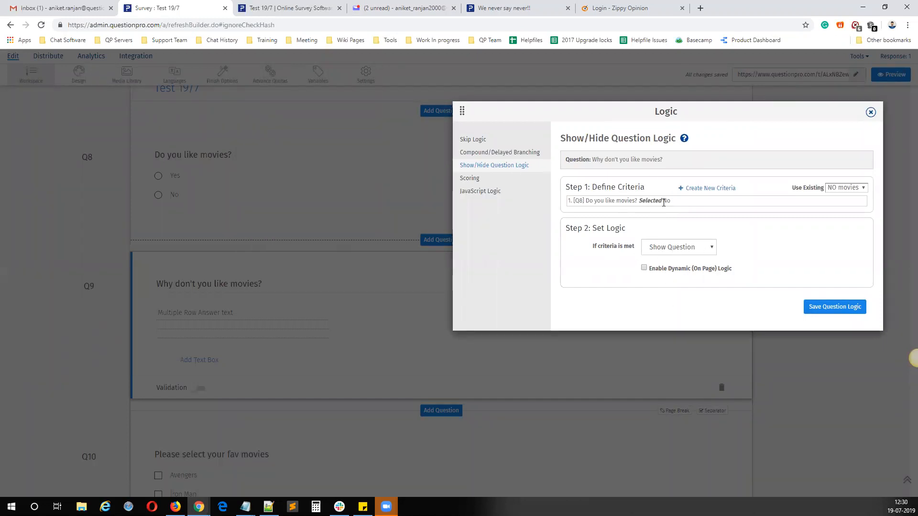
left_click_drag(672, 202, 579, 201)
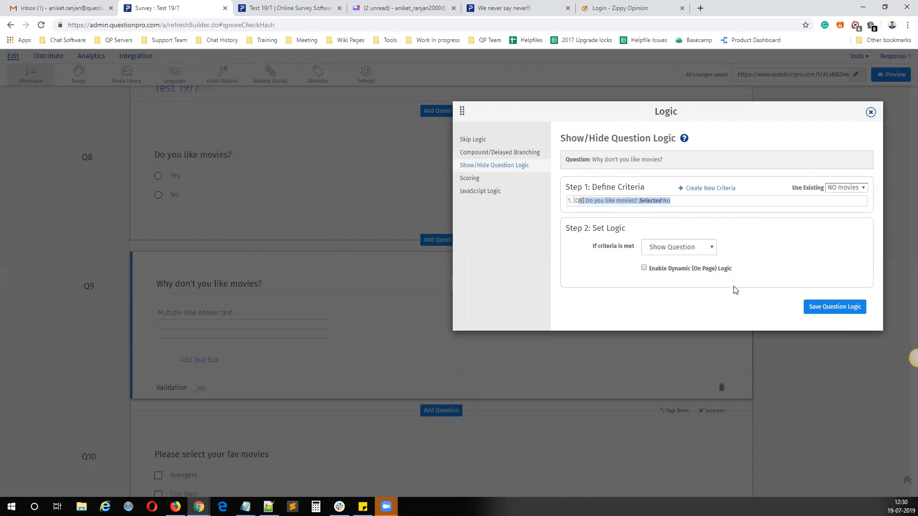
left_click_drag(745, 273, 645, 273)
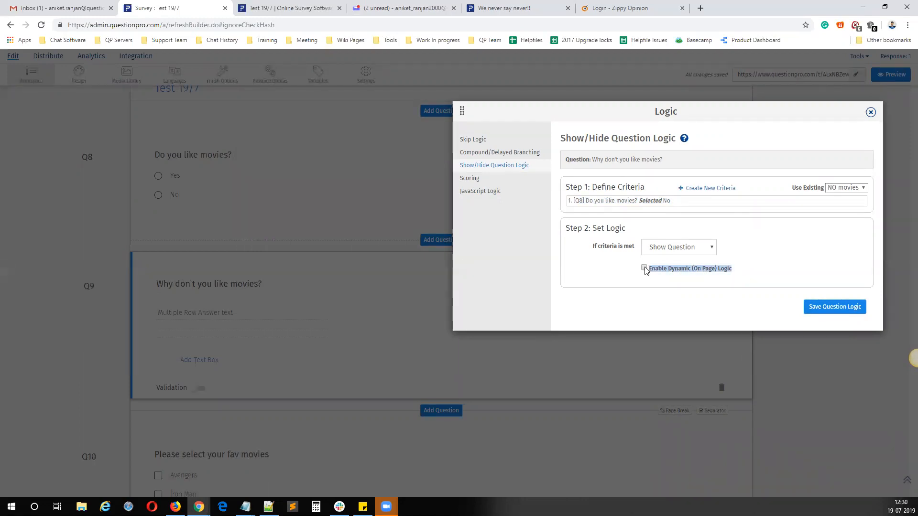
left_click(832, 308)
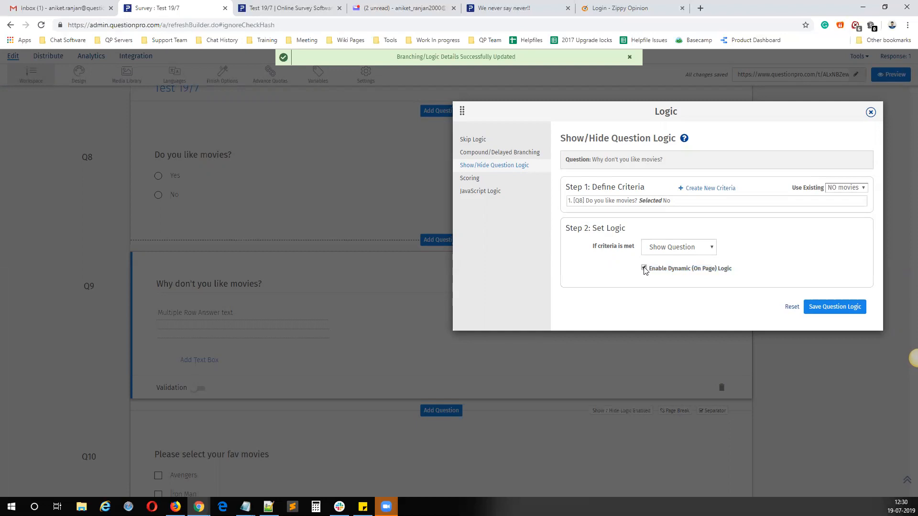
left_click(871, 113)
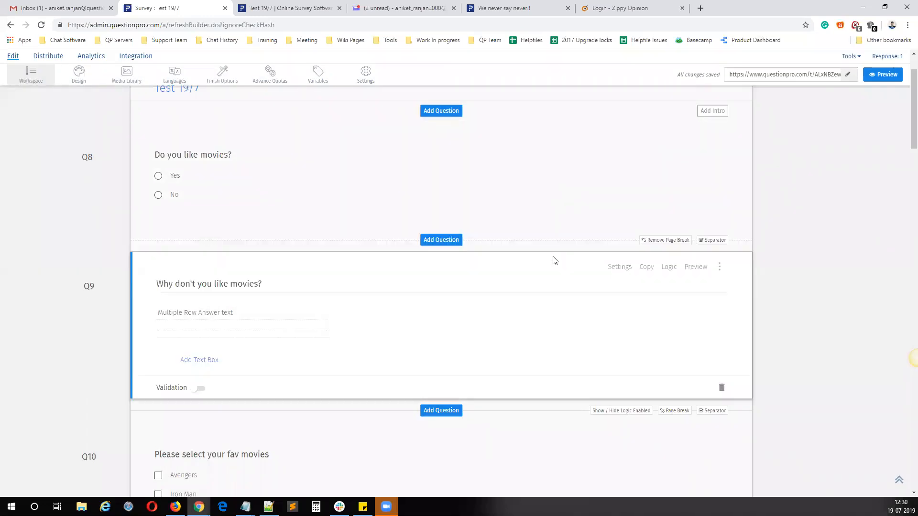
Step: Move the page break from between Q8 and Q9 to between Q9 and Q10, and open the live survey link in a new tab
left_click(668, 273)
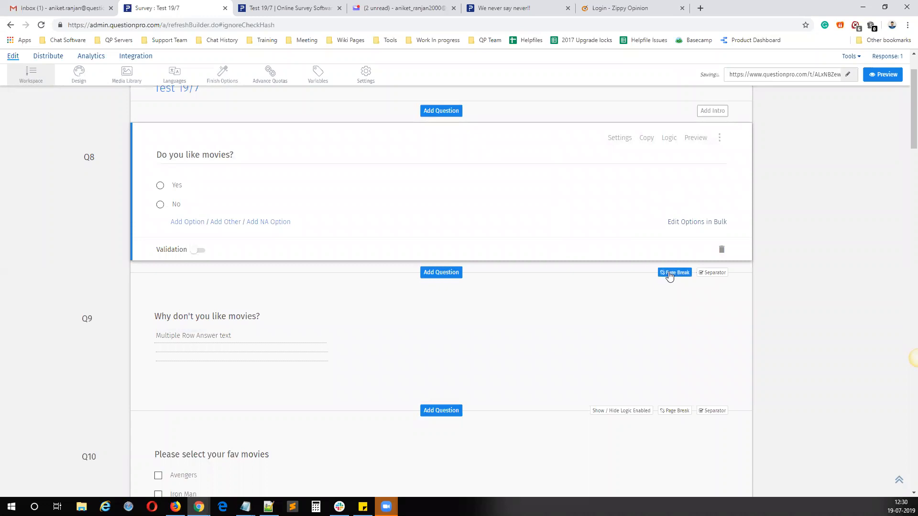
left_click(678, 411)
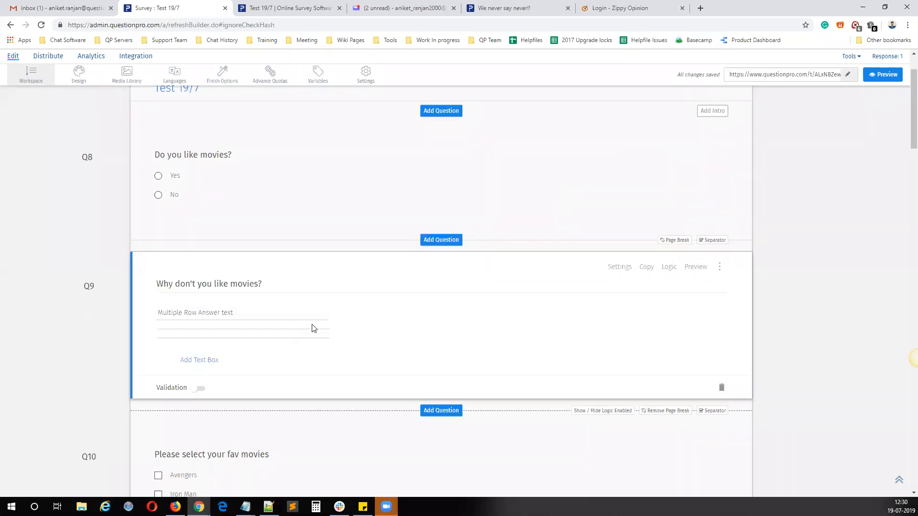
scroll(622, 311, "up", 2)
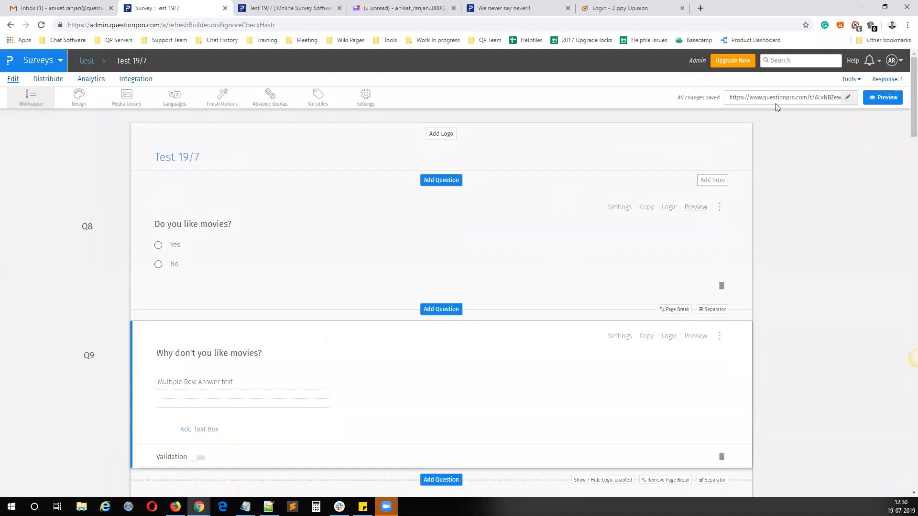
left_click(765, 98)
right_click(765, 98)
left_click(774, 122)
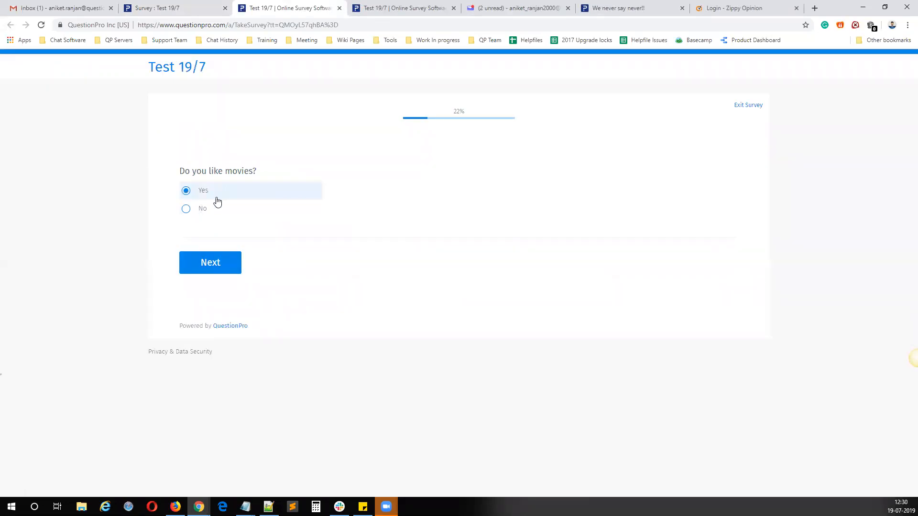
Step: Switch the live survey's movies answer repeatedly between Yes and No to test the on-page follow-up question, and return to the survey editor
left_click(214, 214)
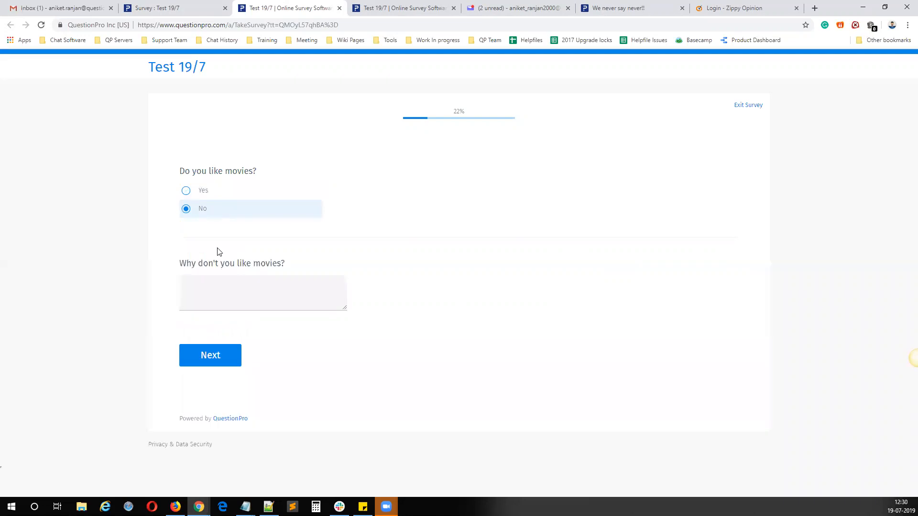
left_click_drag(306, 266, 178, 267)
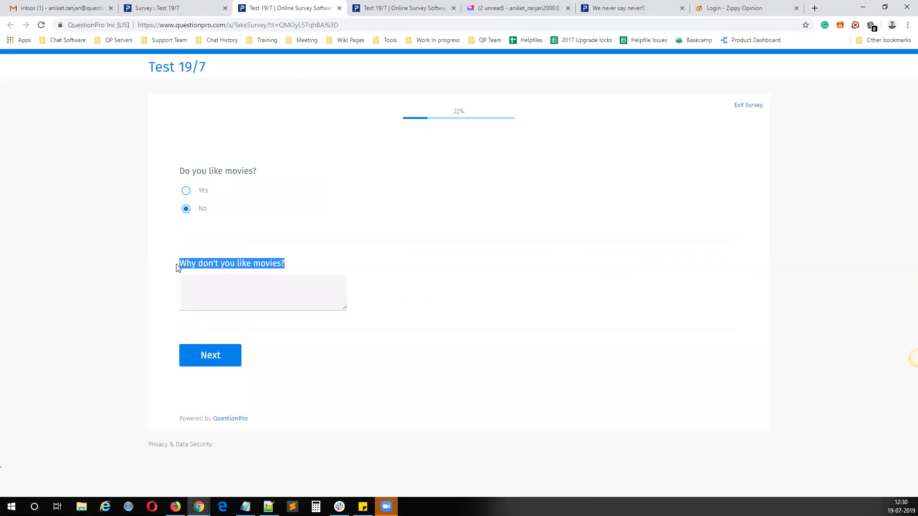
left_click(204, 193)
left_click(206, 210)
left_click(205, 191)
left_click(205, 209)
left_click_drag(182, 264, 287, 267)
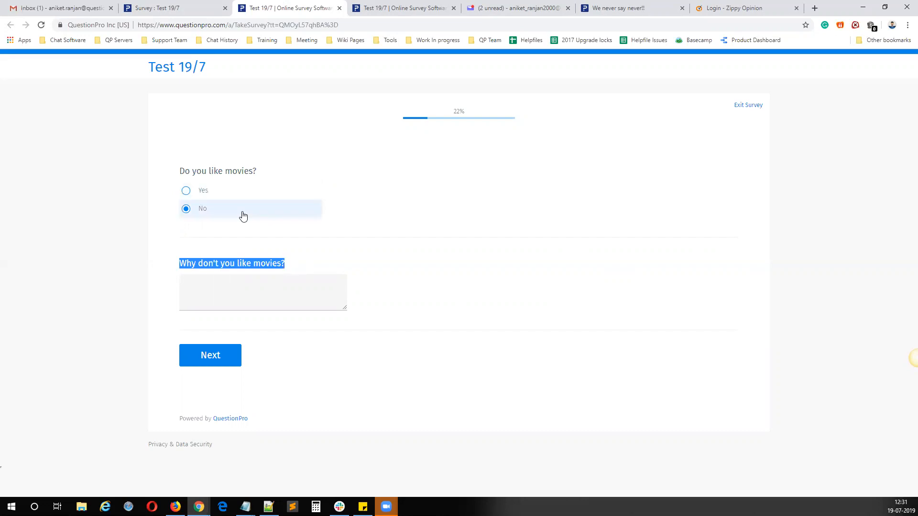
left_click(210, 193)
left_click(214, 211)
left_click(214, 195)
left_click(214, 207)
left_click(215, 196)
left_click(215, 209)
left_click(214, 198)
left_click(215, 214)
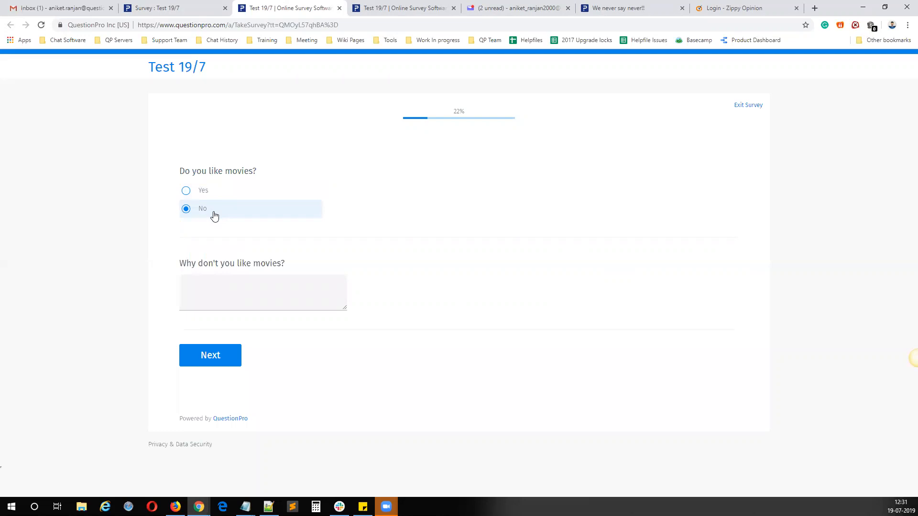
left_click(213, 194)
left_click(214, 213)
left_click(197, 8)
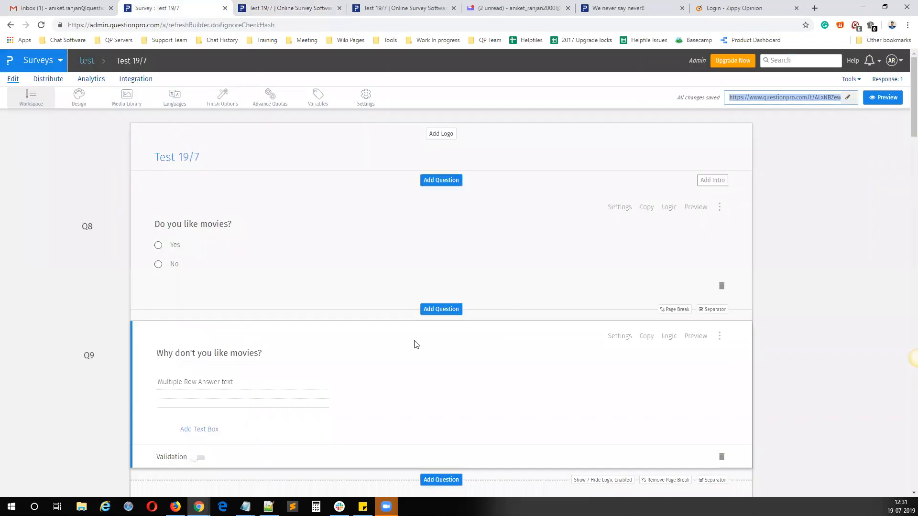
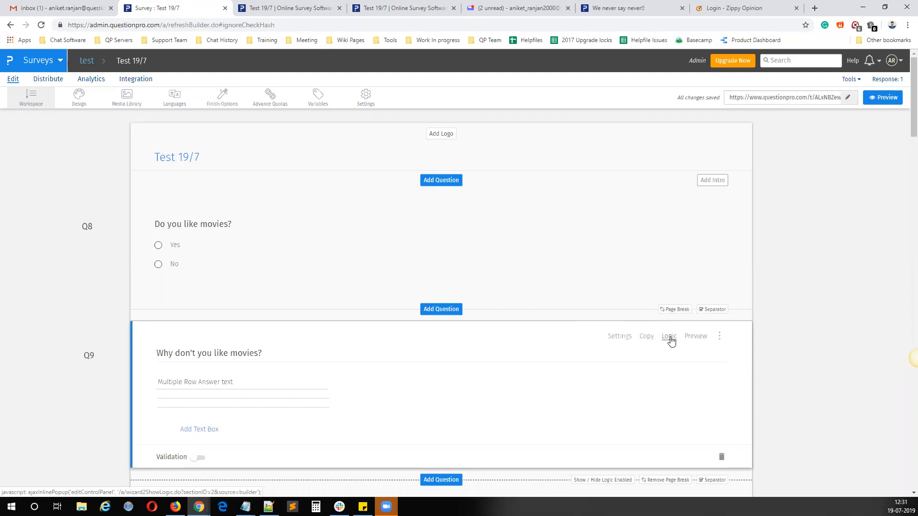
Step: Review the page break after Q9 and inspect the Enable Dynamic (On Page) Logic option in Q9's Show/Hide Question Logic
scroll(671, 340, "down", 3)
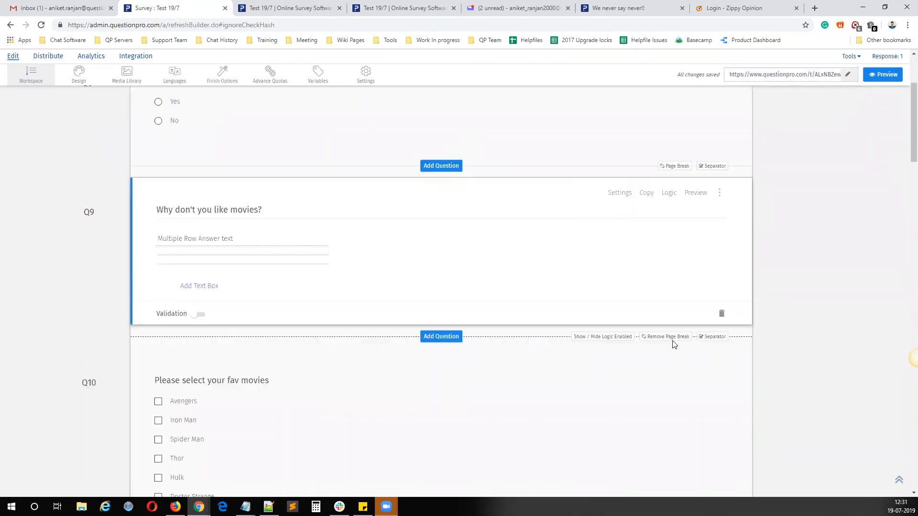
left_click(506, 116)
left_click(576, 414)
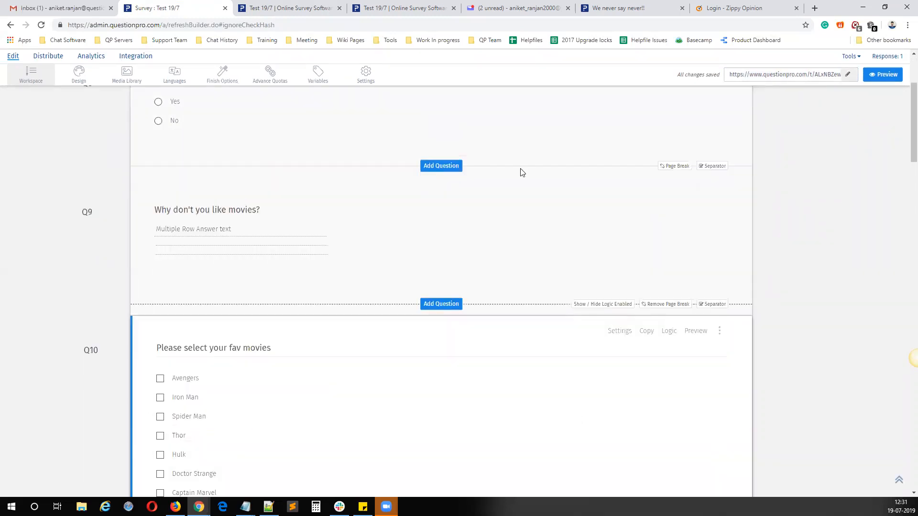
left_click(518, 142)
left_click(512, 419)
left_click(665, 305)
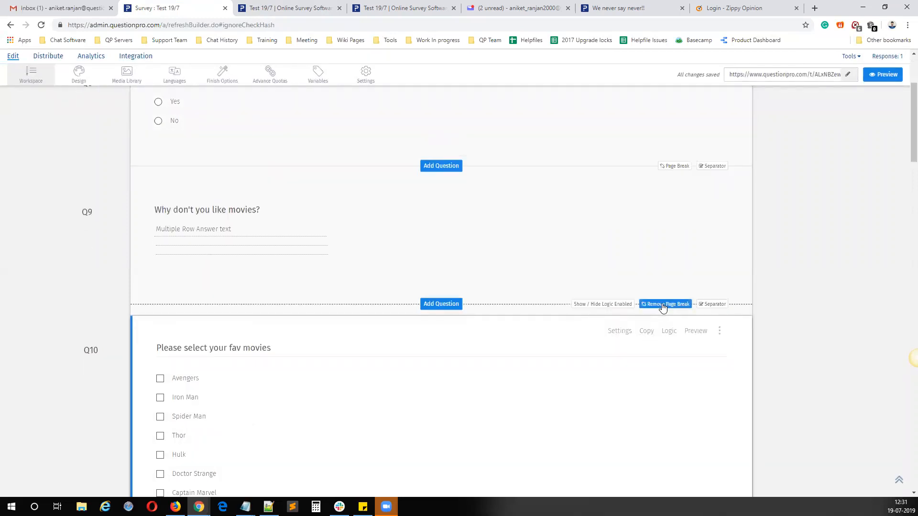
left_click(669, 192)
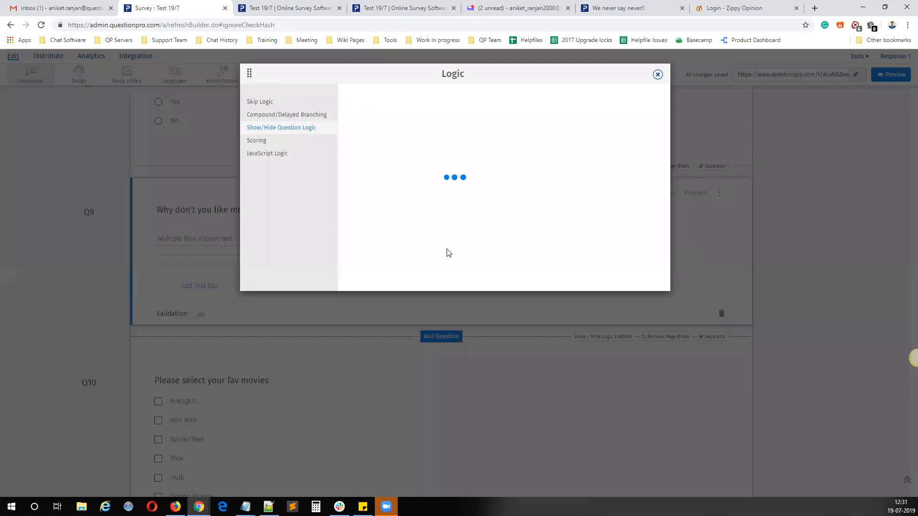
mouse_move(518, 232)
left_mouse_down()
mouse_move(442, 233)
mouse_move(519, 233)
left_mouse_up()
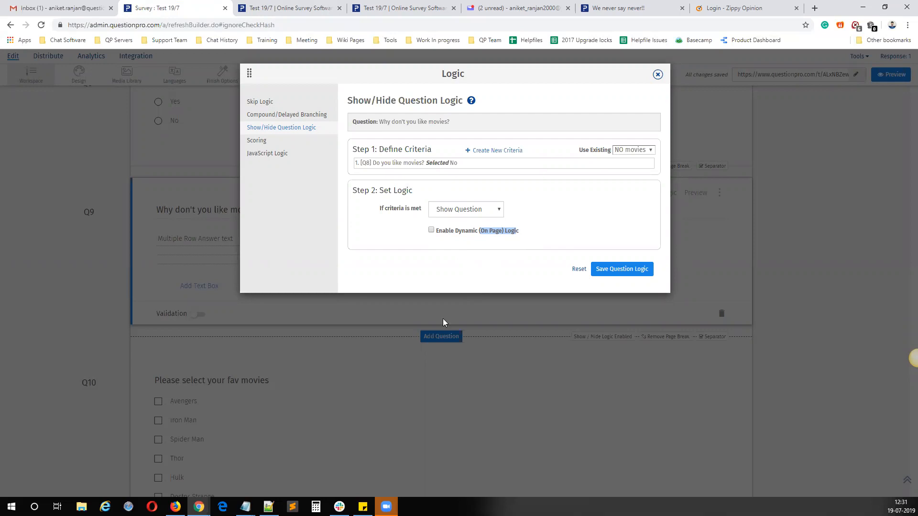
Step: Switch to the Notepad notes, highlight the Show/Hide Questions and Dynamic Text/Comments entries in turn, and return to the survey editor
left_click(246, 507)
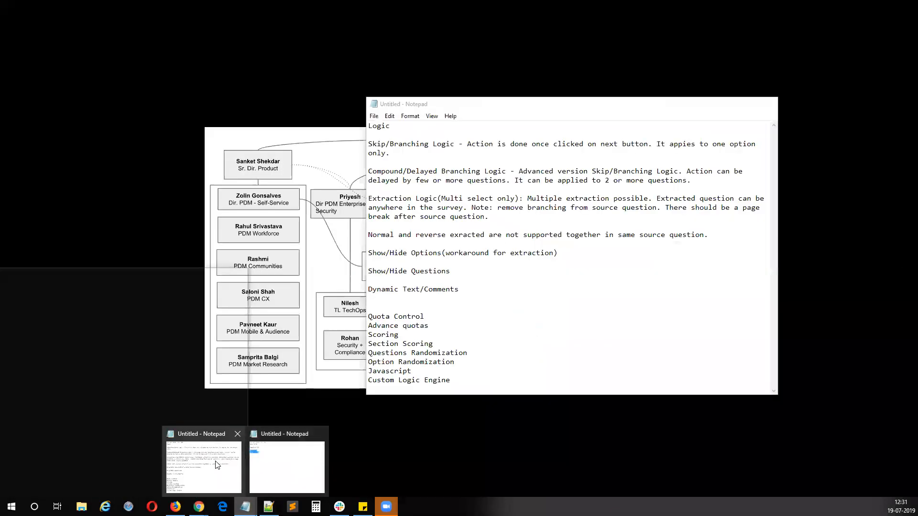
left_click(206, 459)
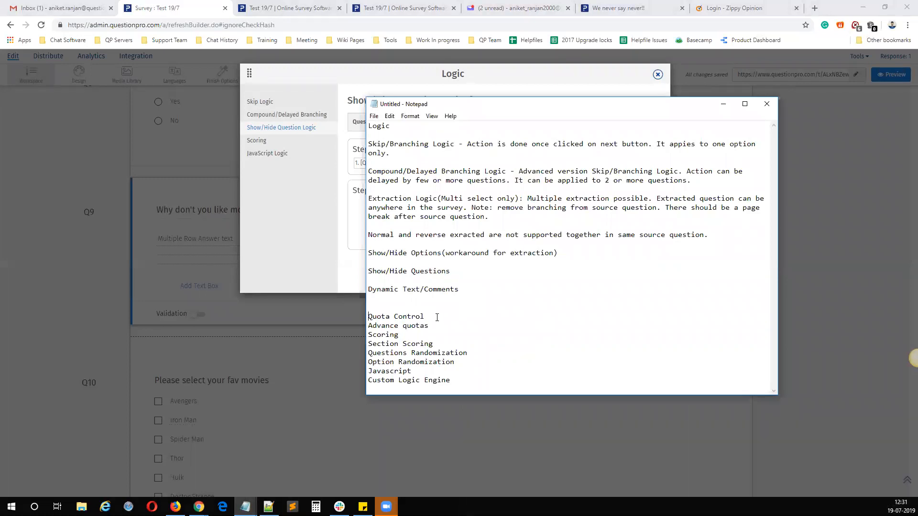
left_click_drag(457, 271, 364, 271)
left_click_drag(460, 289, 365, 287)
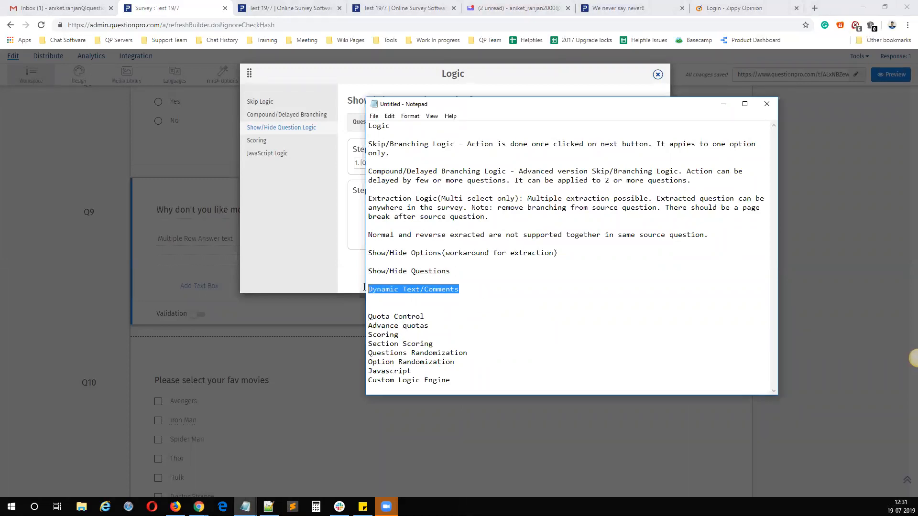
left_click(723, 103)
Step: Close Q9's logic settings, copy its question text "Why don't you like movies?", and delete the question
left_click(657, 74)
left_click(180, 206)
key("ctrl+c")
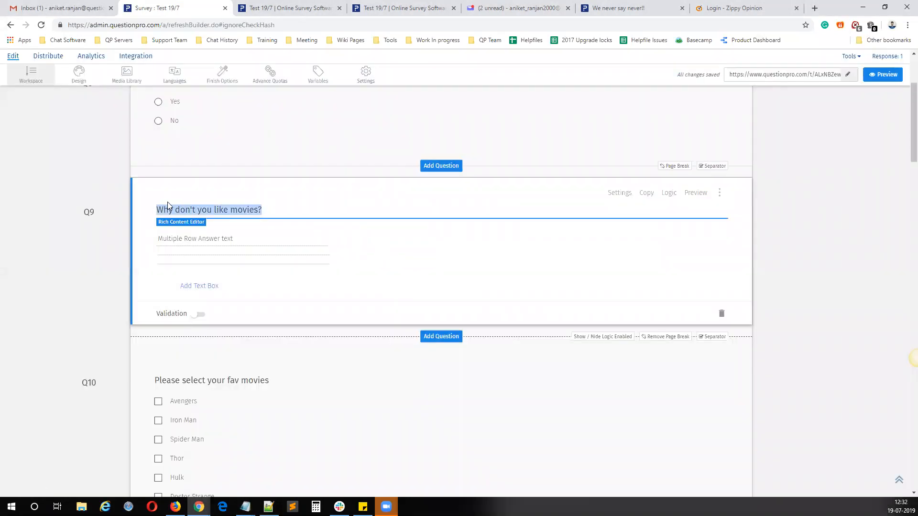
left_click(721, 316)
left_click(556, 192)
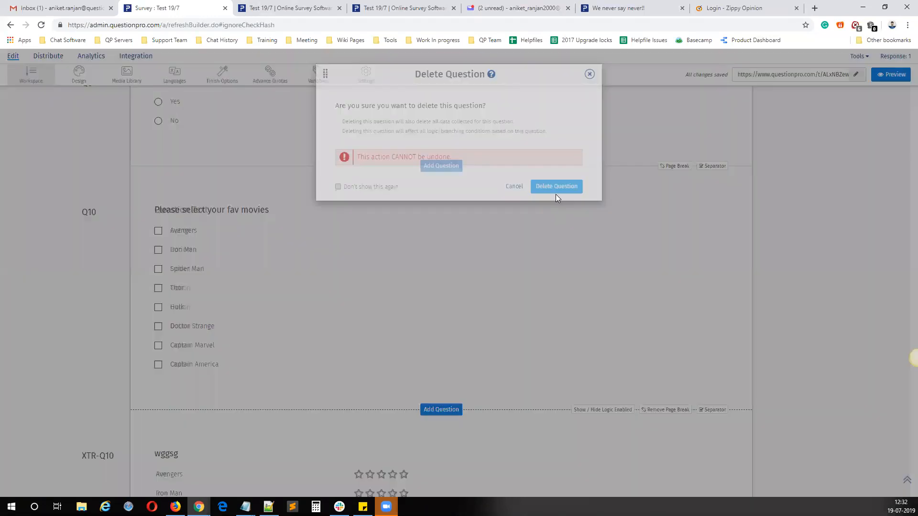
scroll(280, 258, "up", 3)
left_click(204, 267)
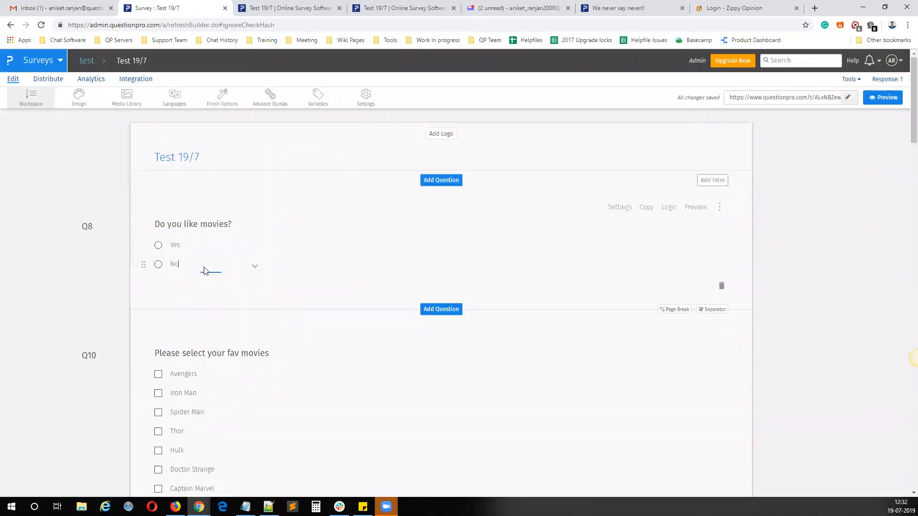
left_click(668, 206)
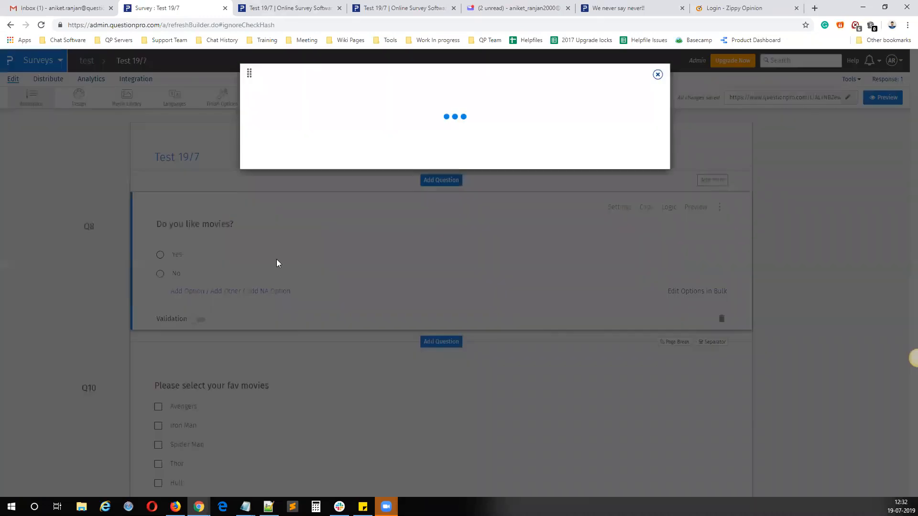
left_click(657, 75)
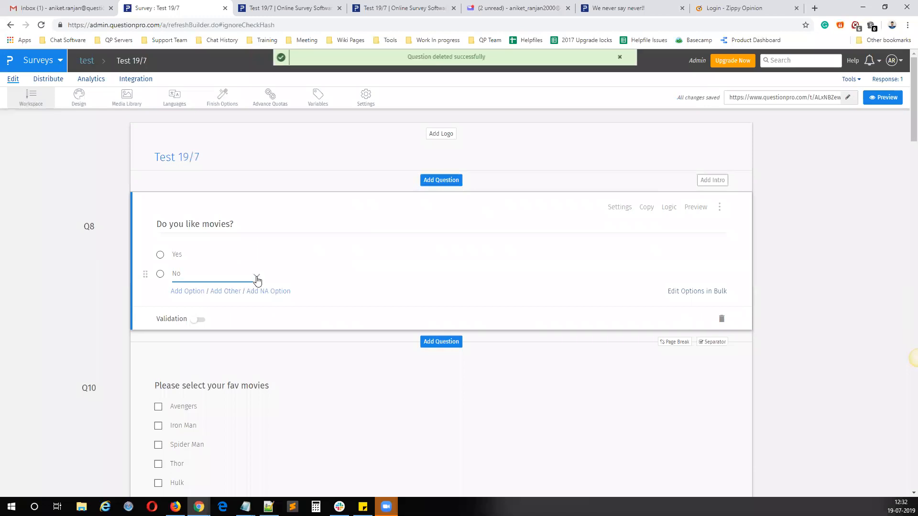
Step: Enable a dynamic text box for Q8's No option with the prompt "Why don't you like movies?", save the question logic, and close the settings
left_click(256, 279)
left_click(670, 208)
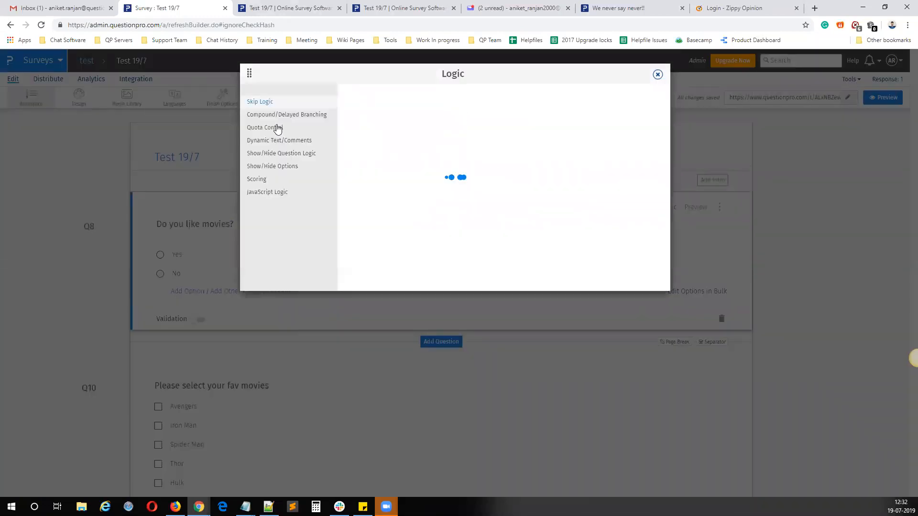
left_click(270, 141)
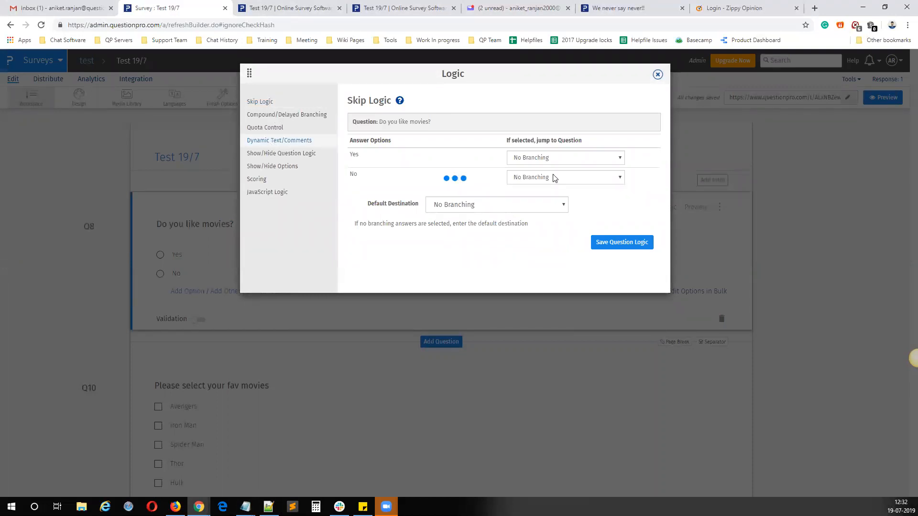
left_click(526, 179)
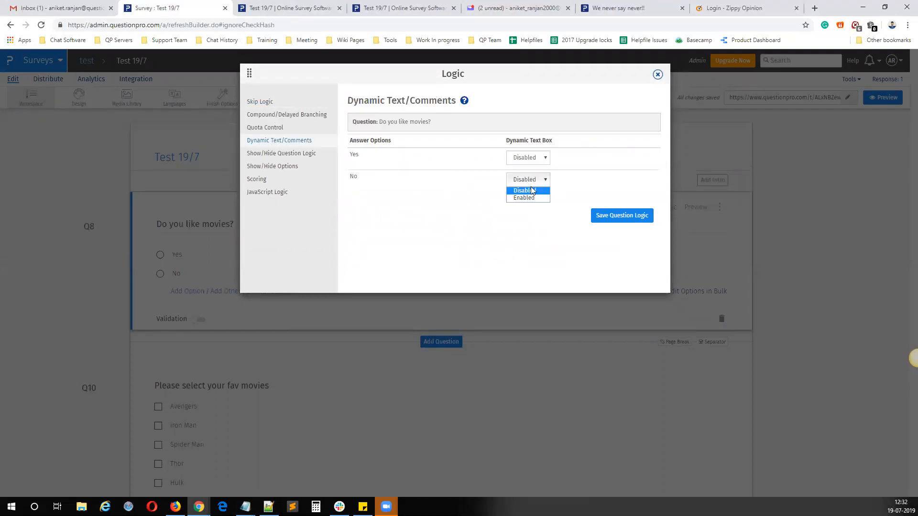
left_click(527, 198)
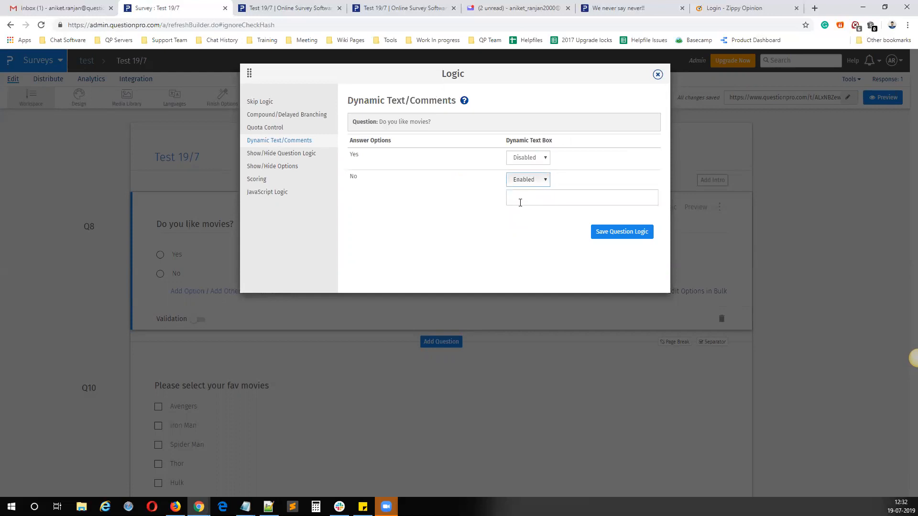
left_click(520, 202)
key("ctrl+v")
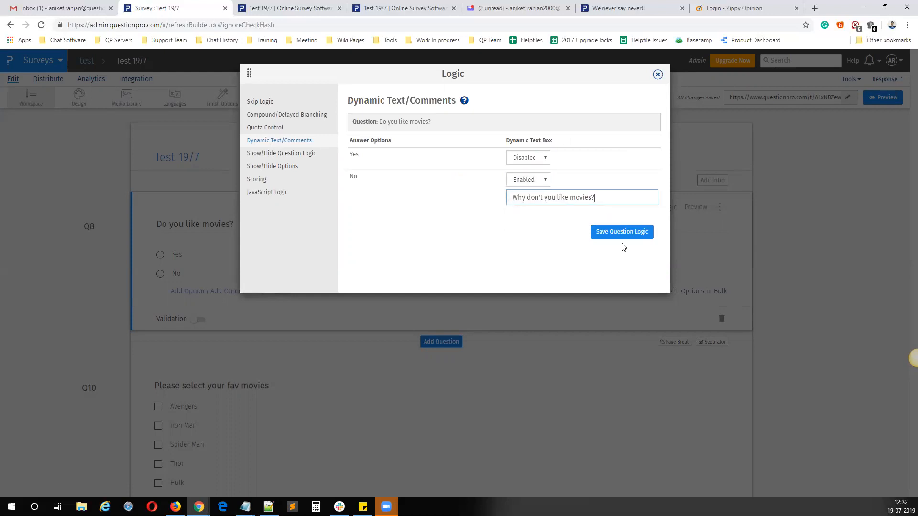
left_click(611, 234)
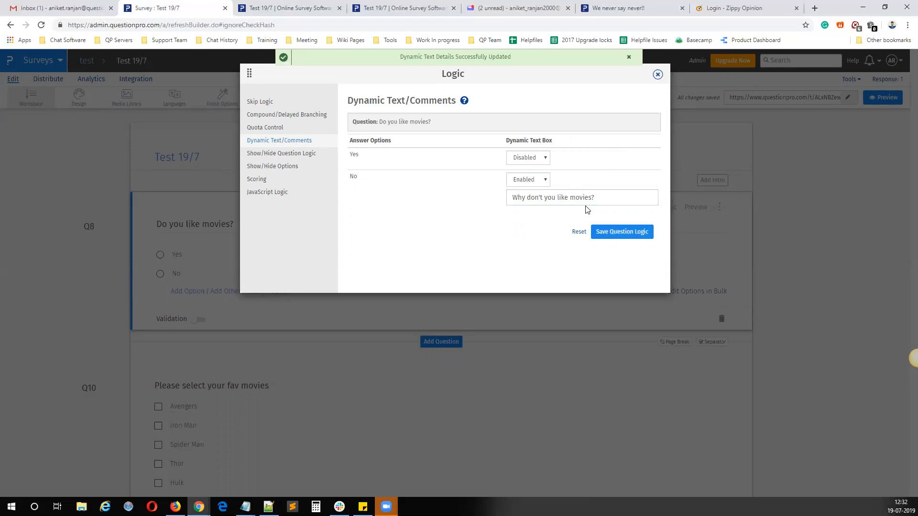
triple_click(543, 197)
left_click(657, 74)
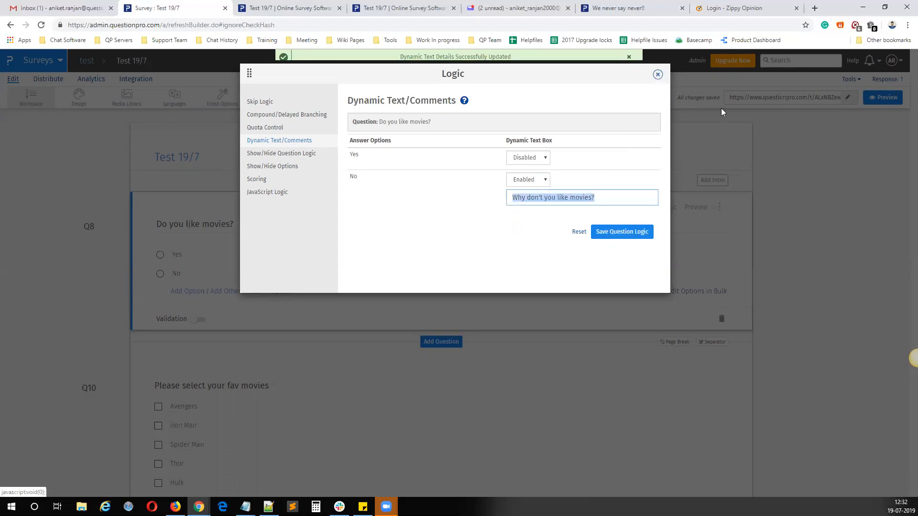
Step: Open the live survey link in a new tab and answer No to the movies question to check its dynamic text box
left_click(761, 101)
right_click(762, 101)
left_click(779, 121)
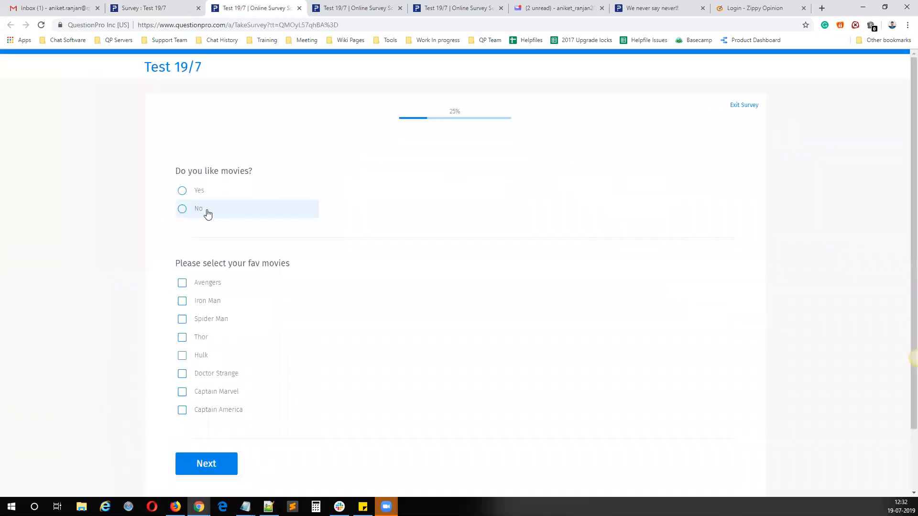
left_click(206, 211)
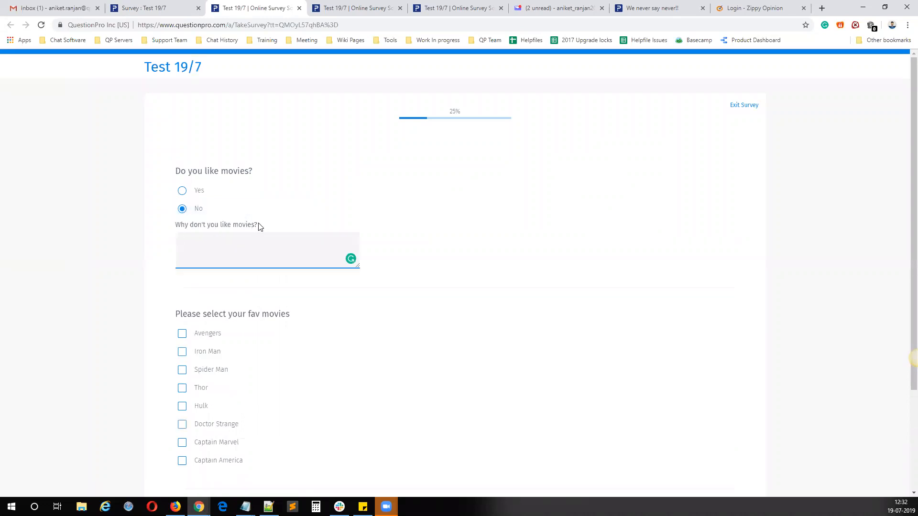
left_click_drag(258, 227, 193, 211)
Step: Switch the movies answer repeatedly between Yes and No to test the dynamic text box, and close the live survey tab
left_click(203, 190)
left_click(202, 209)
left_click(208, 192)
left_click(201, 212)
left_click(210, 196)
left_click(205, 211)
left_click(210, 195)
left_click(207, 211)
left_click(209, 198)
left_click(205, 210)
left_click(299, 8)
Step: Add a page break between Q8 and Q10, keeping the one after Q10
scroll(642, 416, "down", 3)
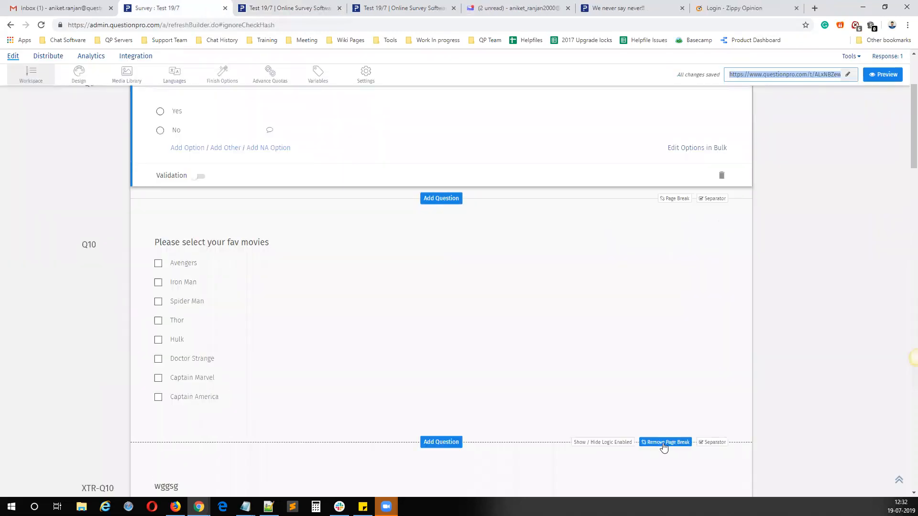
scroll(665, 411, "down", 2)
left_click(664, 349)
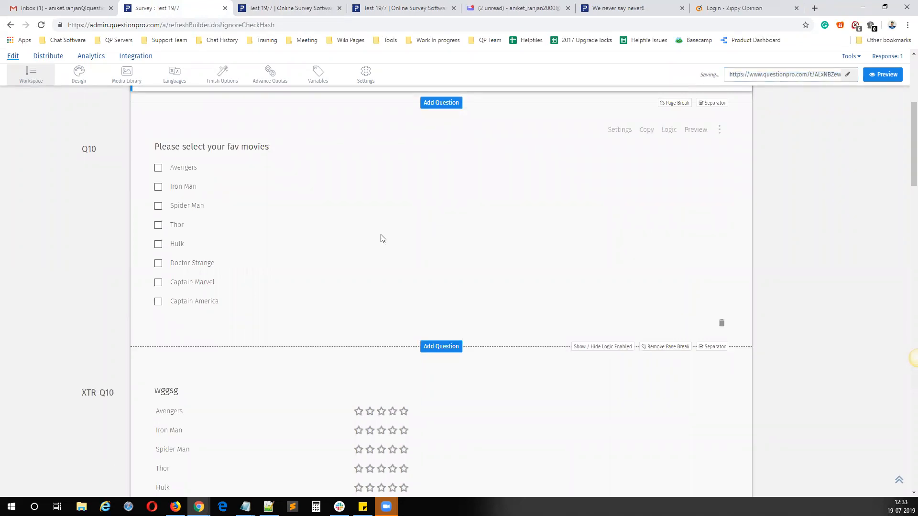
scroll(384, 302, "up", 1)
scroll(384, 301, "up", 3)
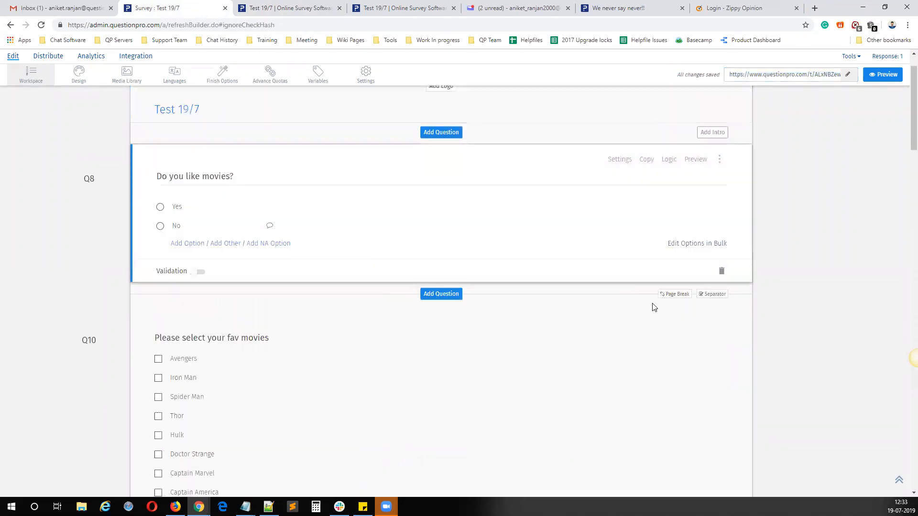
left_click(676, 294)
scroll(655, 365, "down", 3)
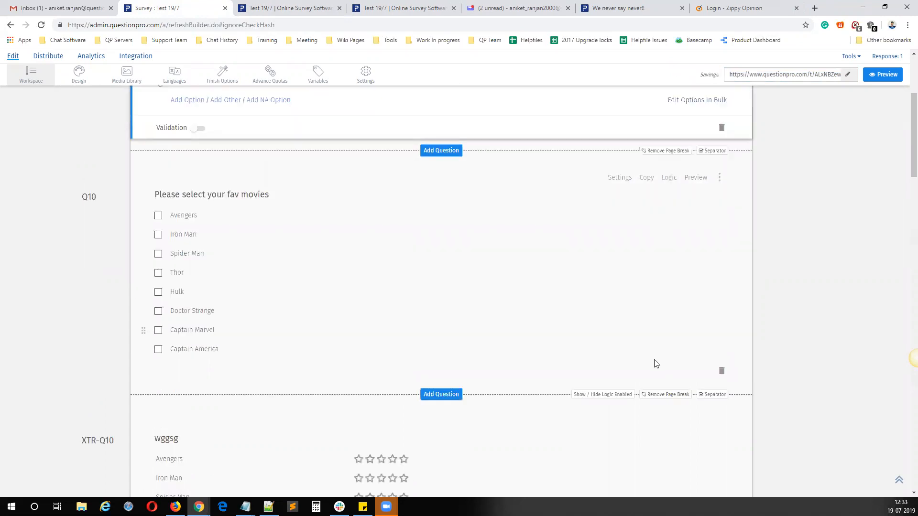
Step: Open the live survey in a new tab, try the No answer, switch to Yes, and continue to the following page
left_click(753, 97)
right_click(754, 97)
left_click(754, 96)
right_click(766, 98)
left_click(771, 104)
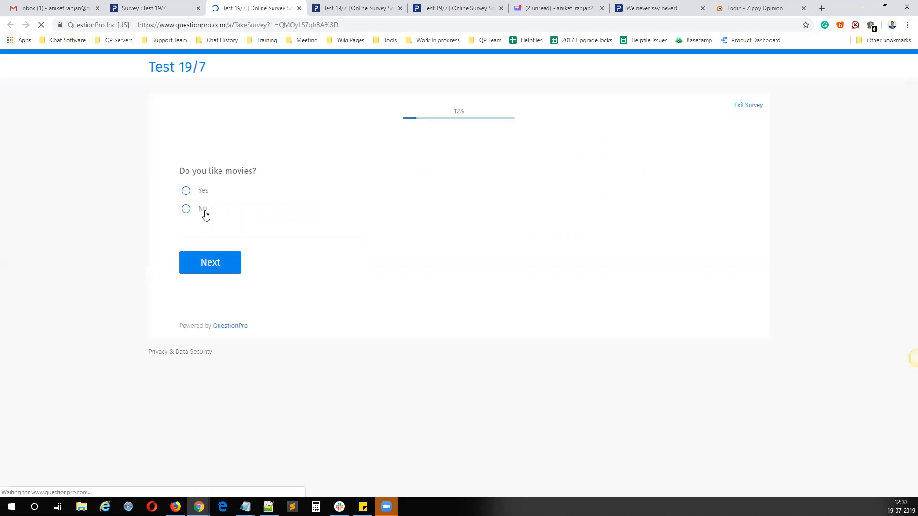
left_click(202, 209)
left_click(215, 236)
left_click(215, 193)
left_click(211, 264)
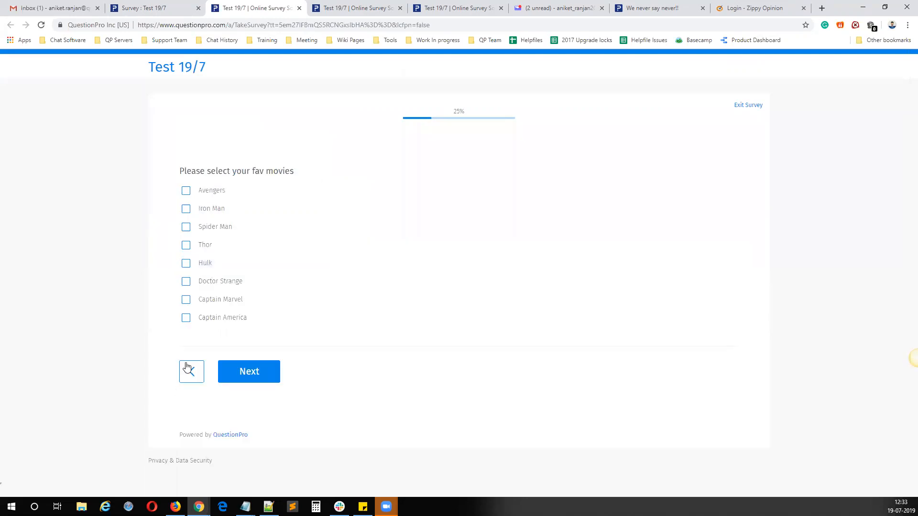
Step: Go back, answer No with the comment "sdfsdf" and continue to test the route, and close the live survey tab
left_click(189, 372)
left_click(219, 207)
left_click(210, 244)
type("sdfsdf")
left_click(215, 318)
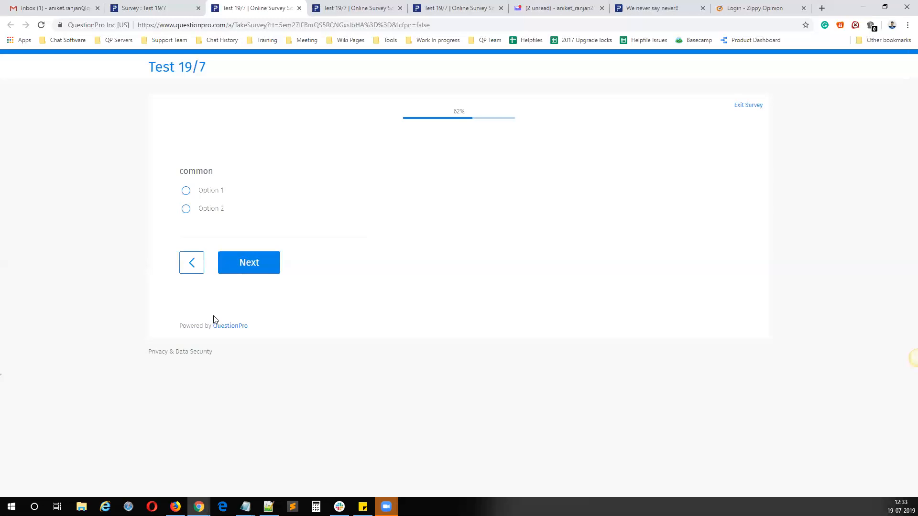
left_click(182, 258)
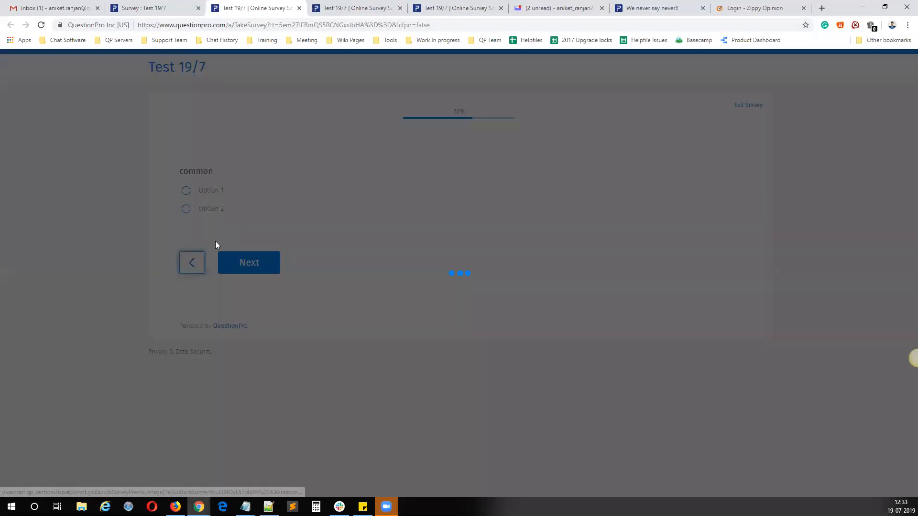
key("ctrl+w")
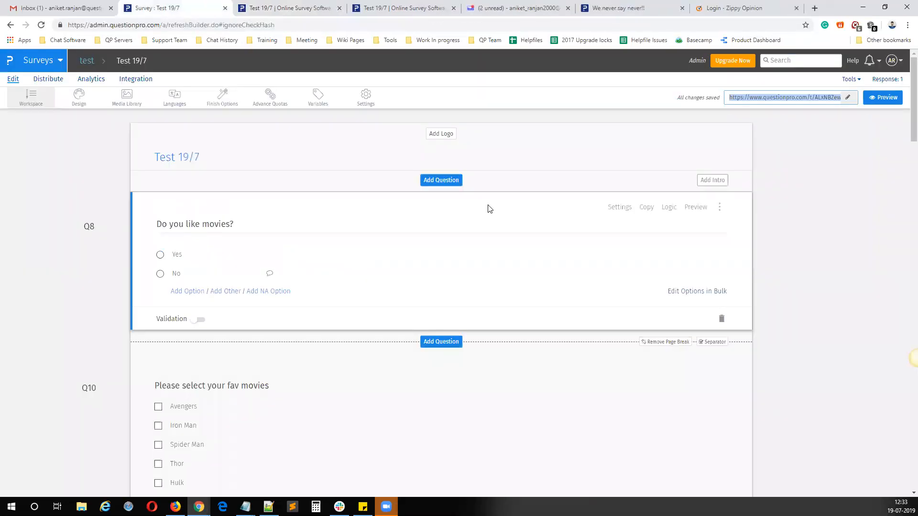
Step: Switch to the Notepad notes to review the list of logic types, and return to the survey editor
mouse_move(245, 506)
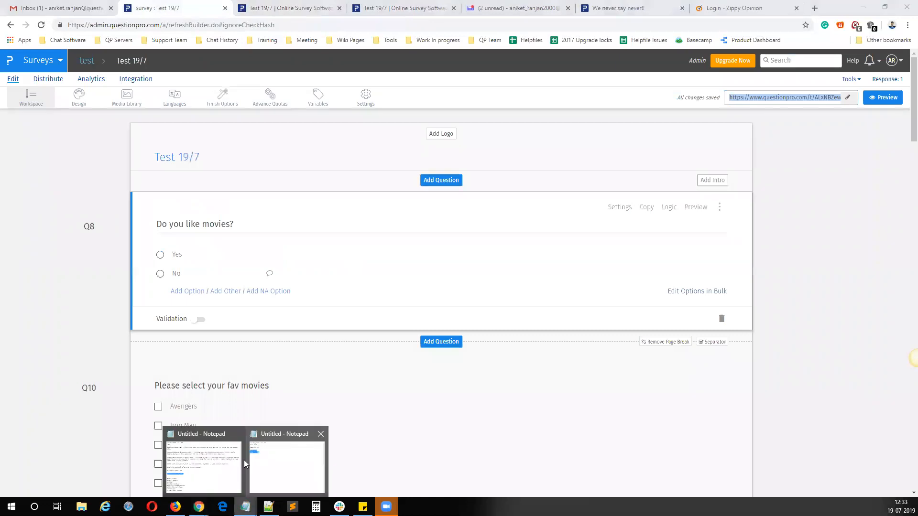
left_click(290, 456)
left_click(443, 292)
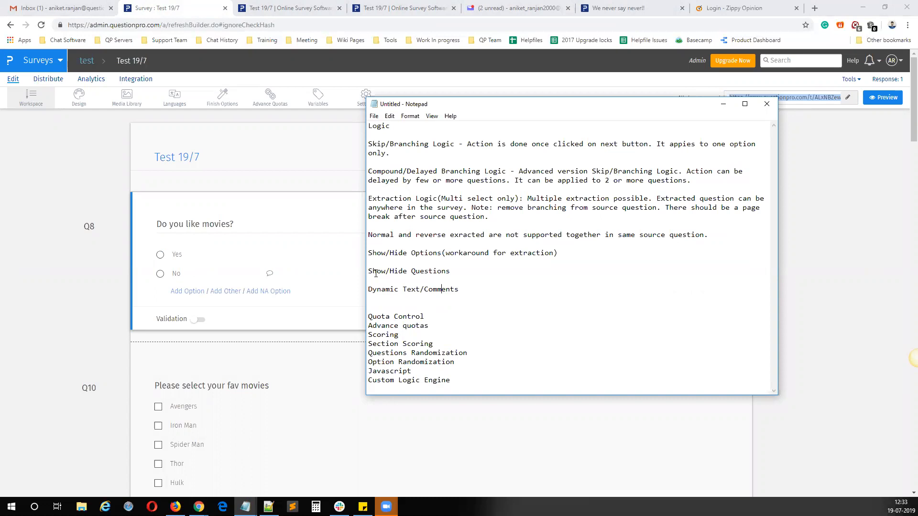
left_click(324, 266)
scroll(516, 328, "down", 2)
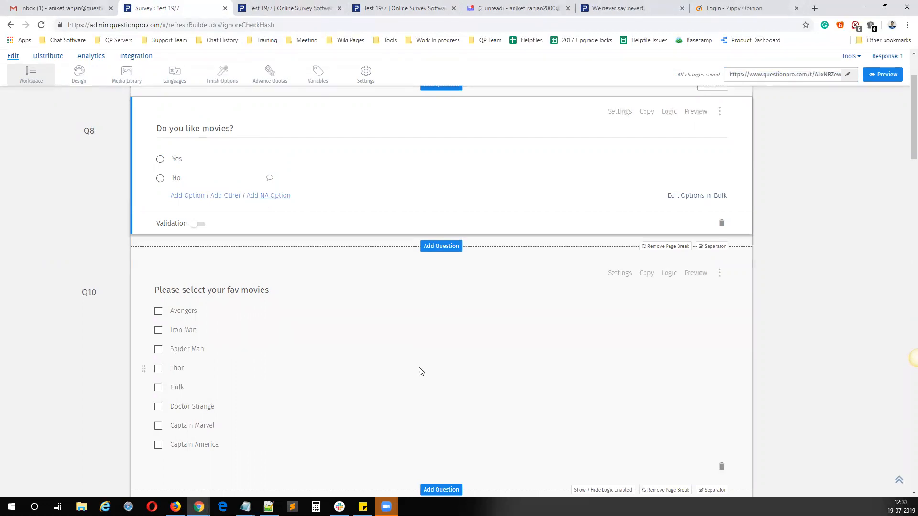
scroll(420, 371, "up", 3)
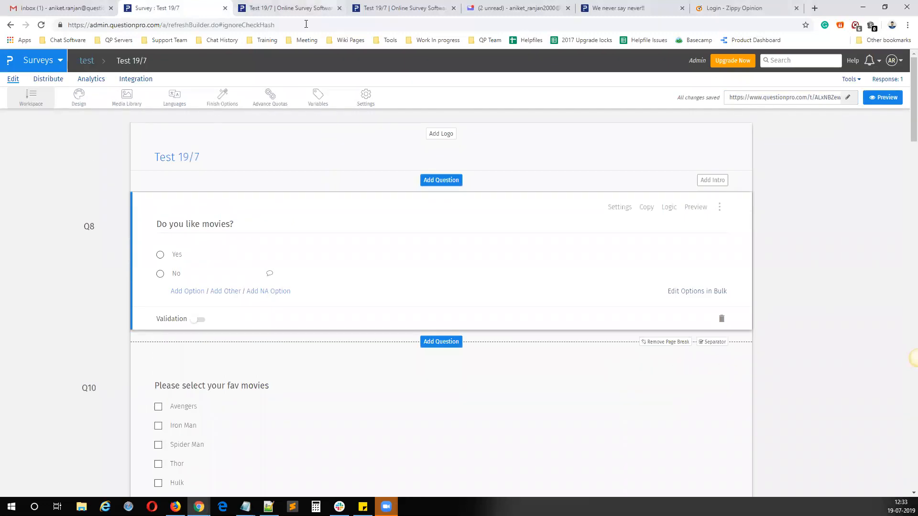
Step: Switch to the Notepad notes to review the Quota Control and Advance quotas entries, and return to the survey editor
left_click(245, 507)
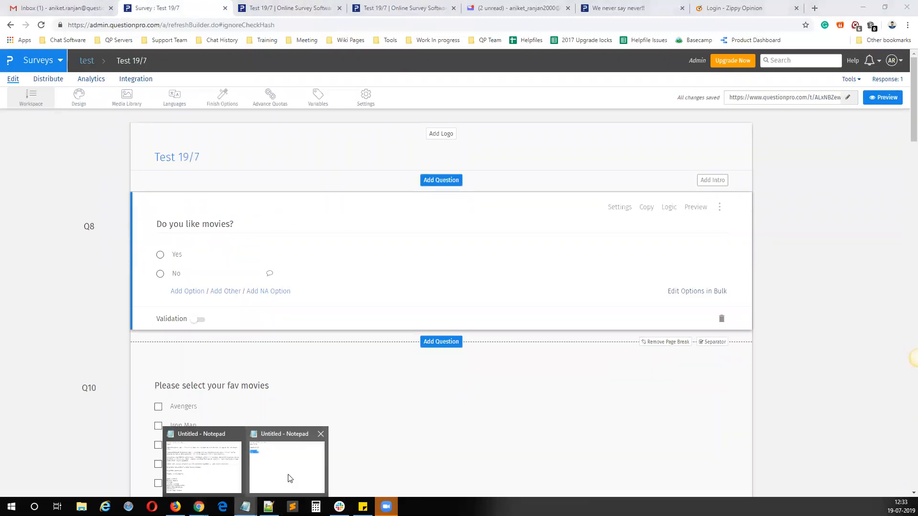
left_click(289, 476)
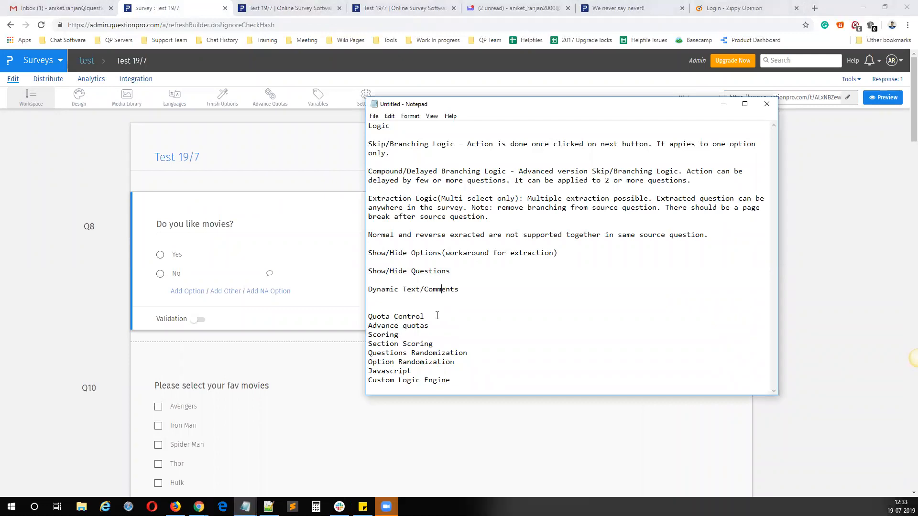
left_click_drag(451, 326, 346, 315)
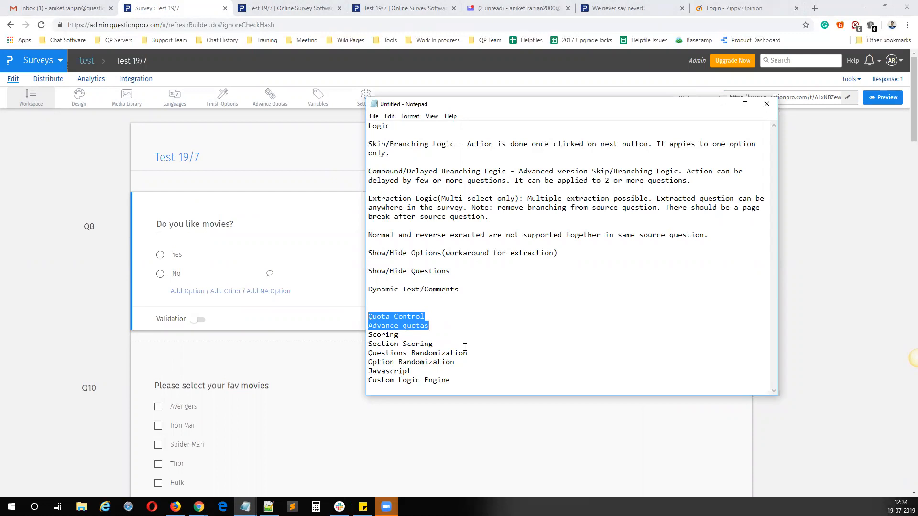
left_click(456, 324)
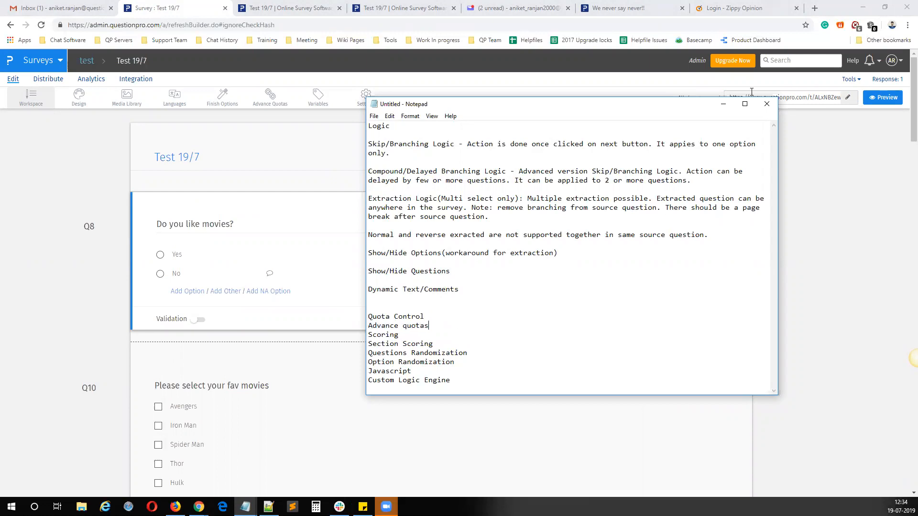
left_click(723, 103)
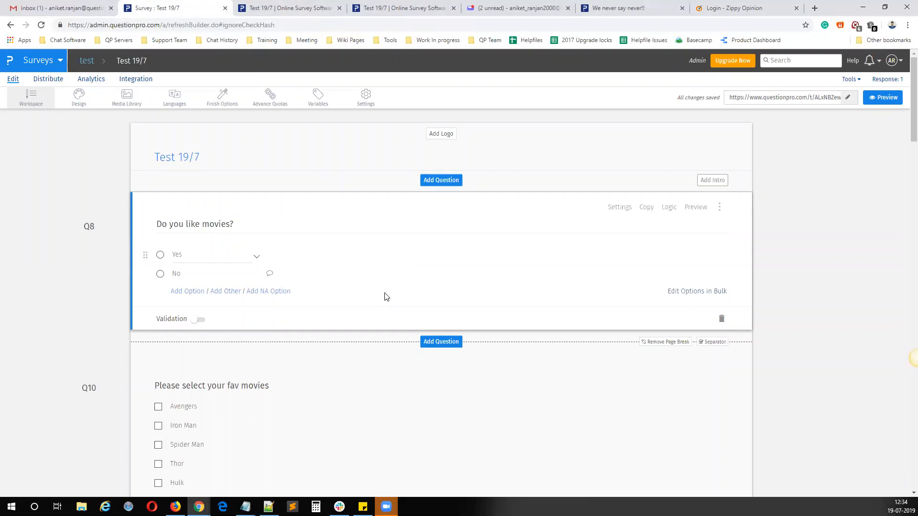
Step: Delete all existing questions from the survey in Compact View and return to the normal editing view
scroll(387, 296, "down", 20)
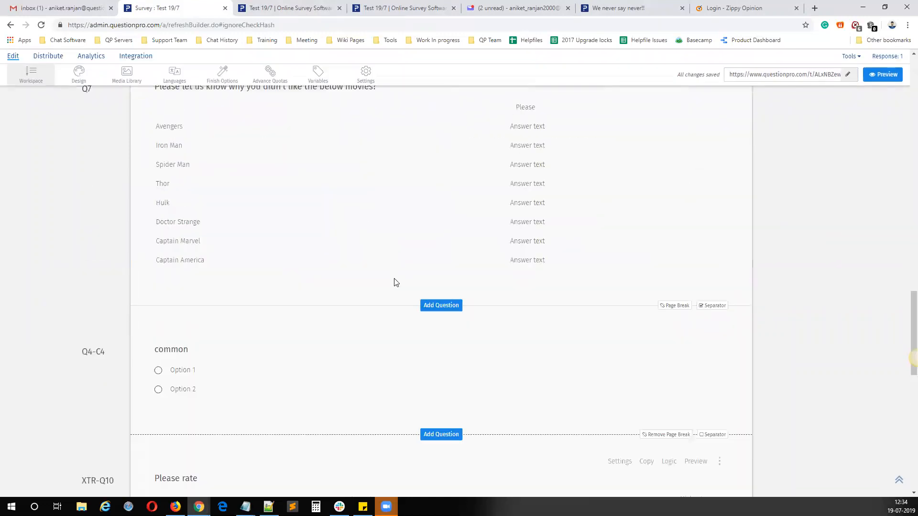
scroll(395, 283, "up", 20)
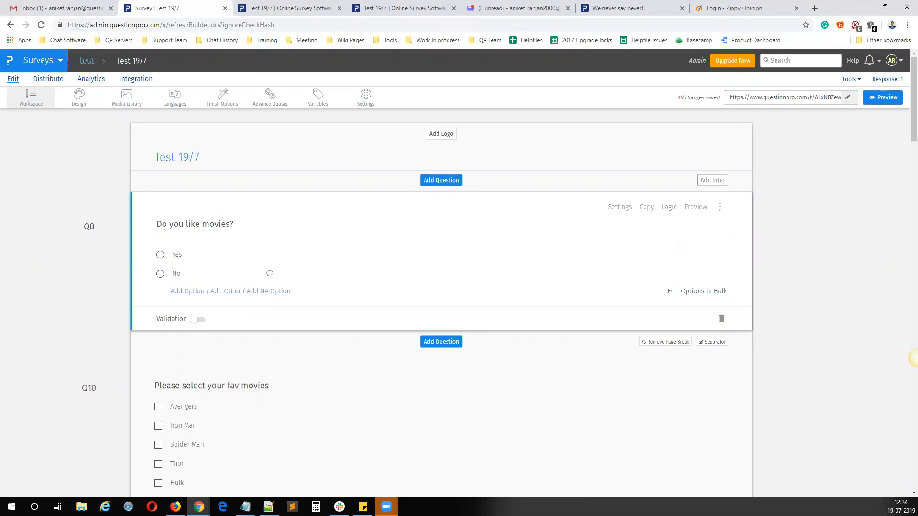
left_click(857, 80)
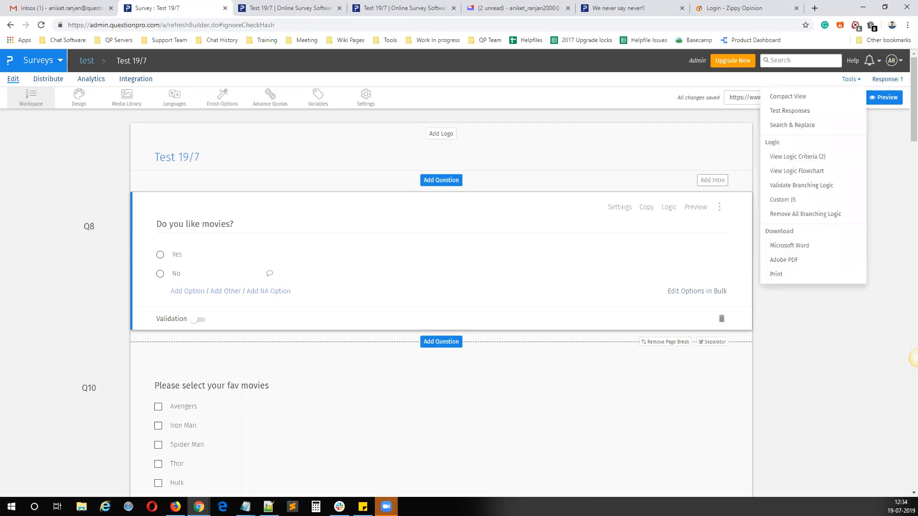
left_click(788, 96)
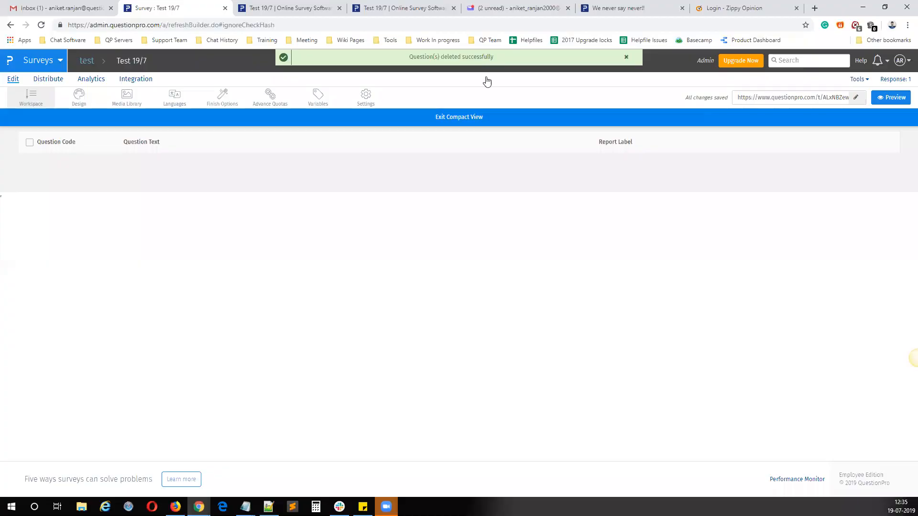
left_click(454, 122)
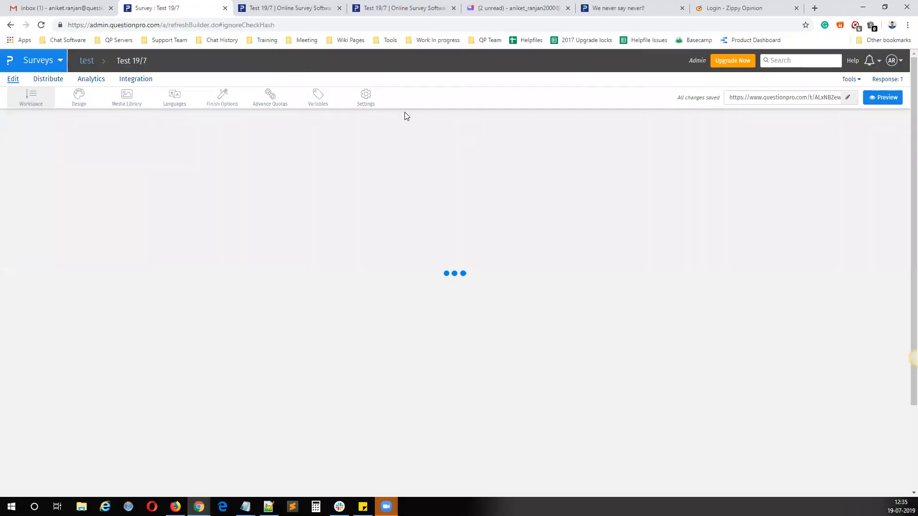
Step: Add a Select One question "Gender" with the options Male and Female to the empty survey
left_click(422, 241)
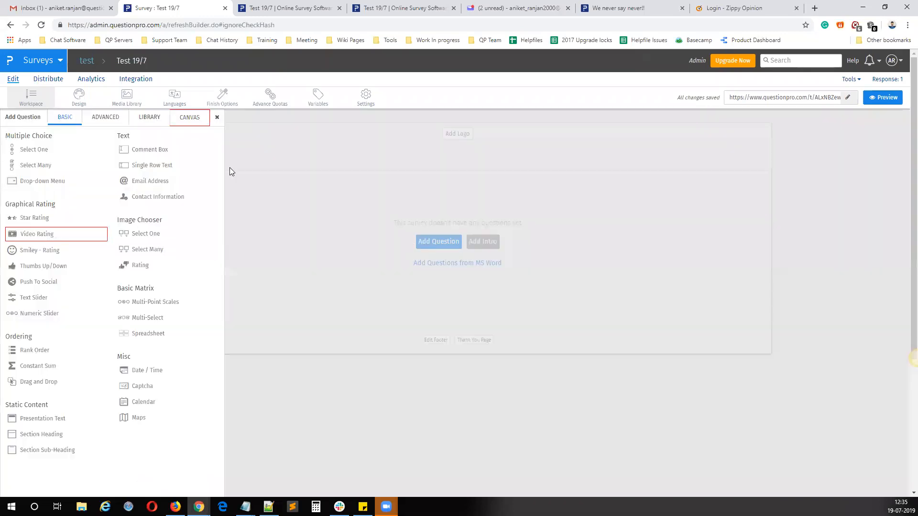
left_click(57, 151)
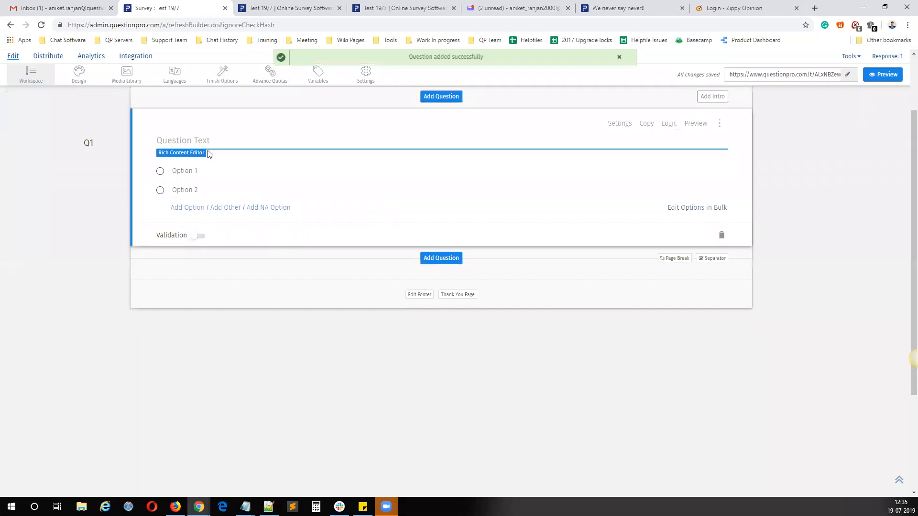
type("Gender")
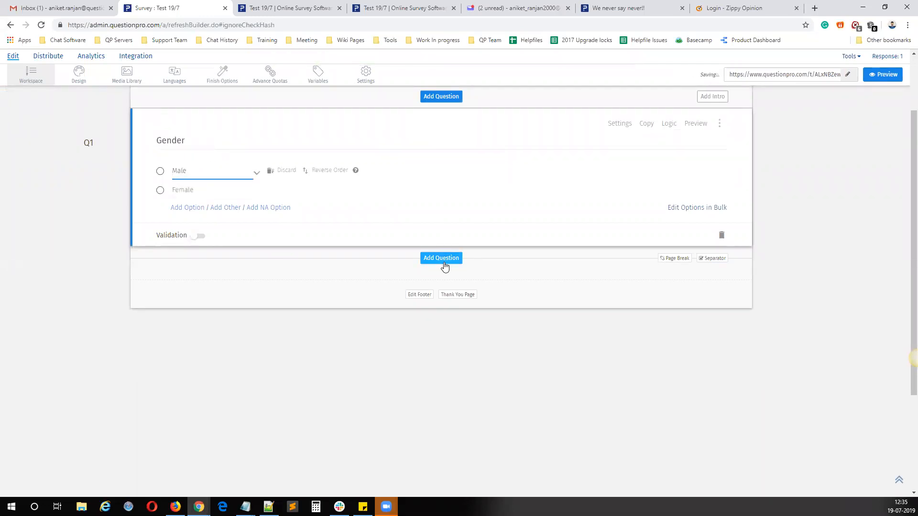
Step: Add a second Select One question below Gender with the text "Type of movies"
left_click(443, 262)
left_click(62, 127)
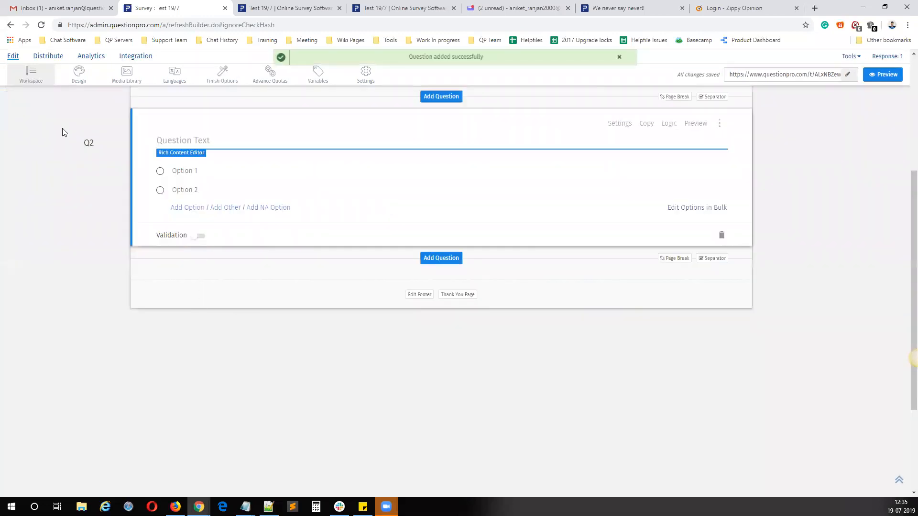
type("Typ")
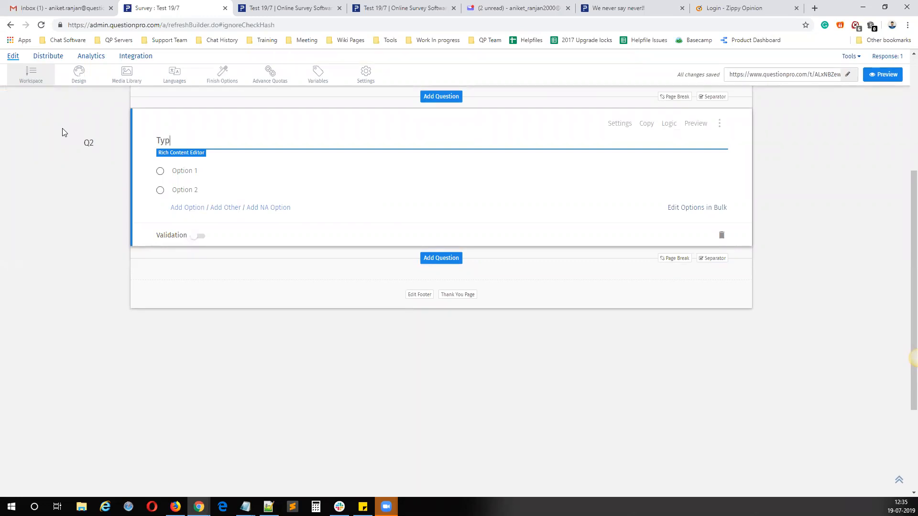
type("e of movies")
Step: Name the answer options of the "Type of movies" question Hollywood and Bollywood
left_click(440, 258)
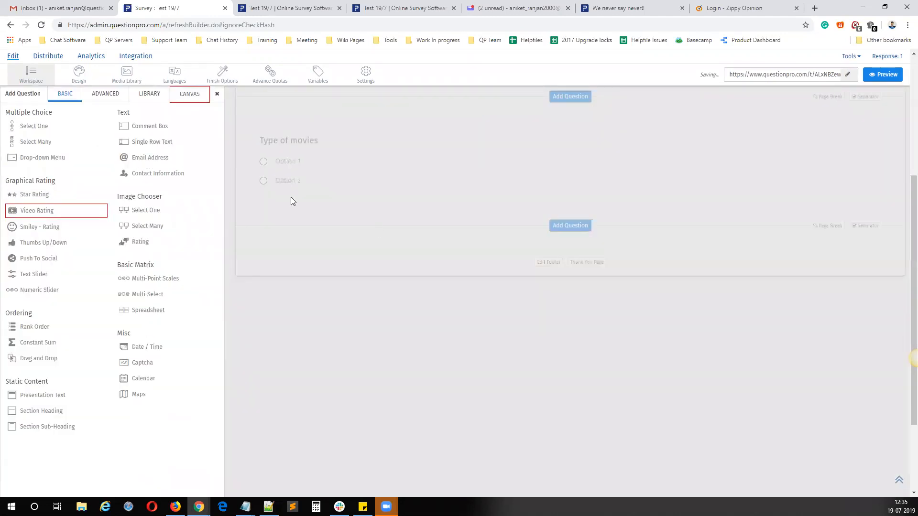
left_click(288, 162)
type("H")
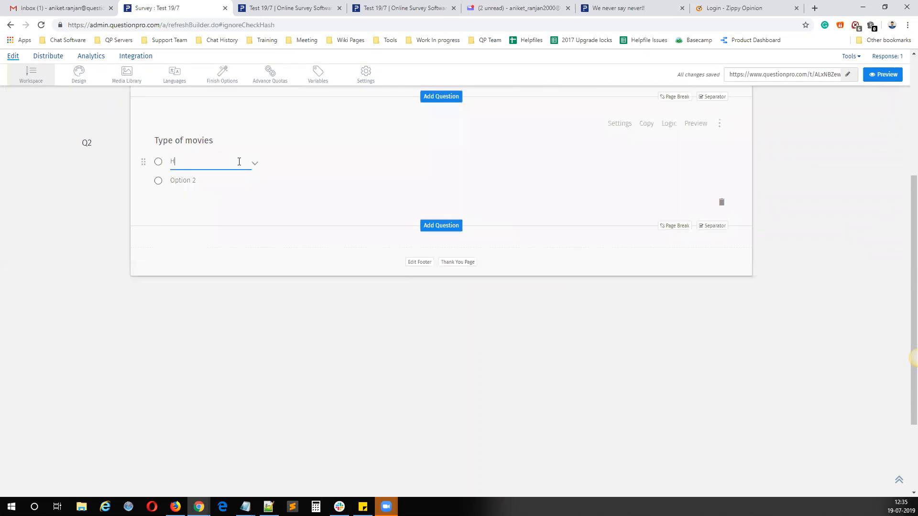
type("ollywood")
key("Tab")
type("Bo")
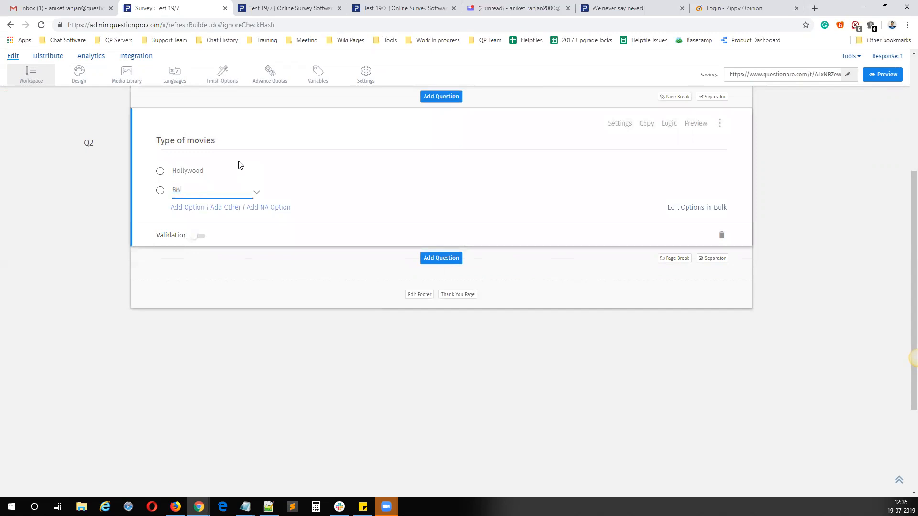
type("llywood")
Step: Add a third Select One question at the end of the survey with the text "Type of Car"
left_click(441, 258)
mouse_move(64, 132)
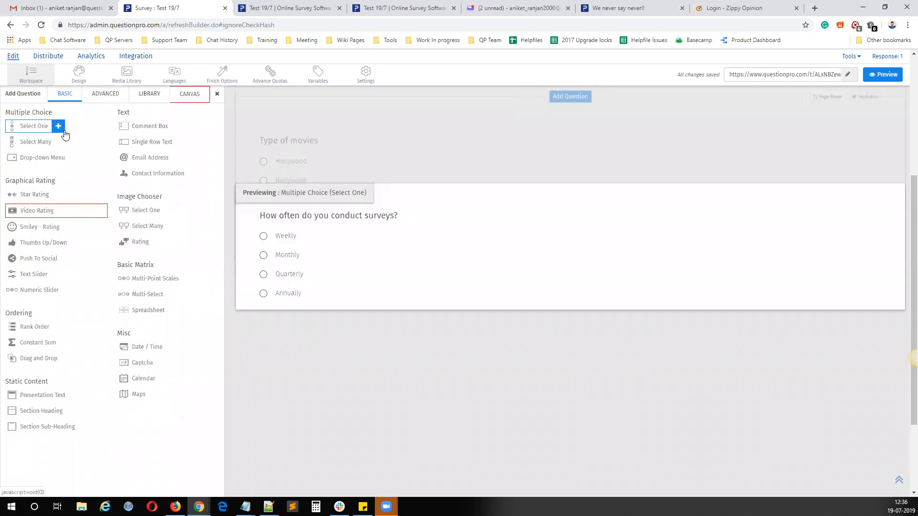
left_click(61, 129)
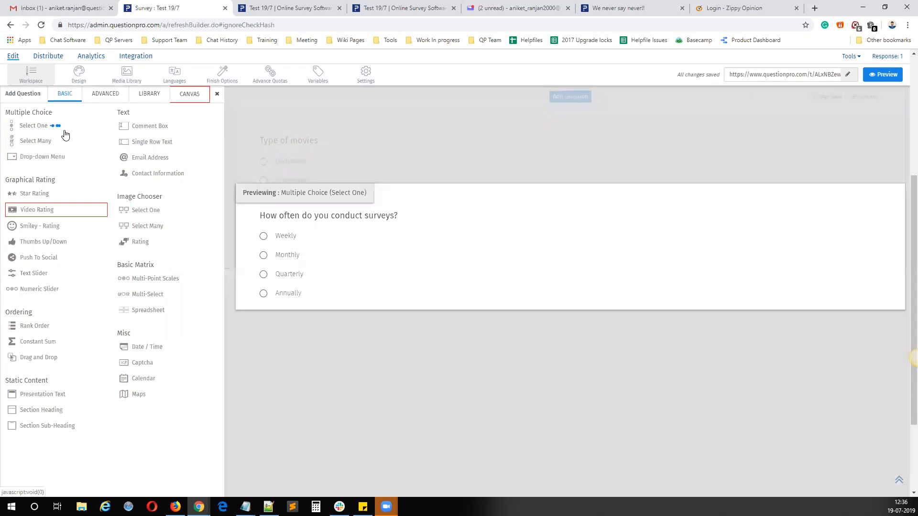
type("Type of ")
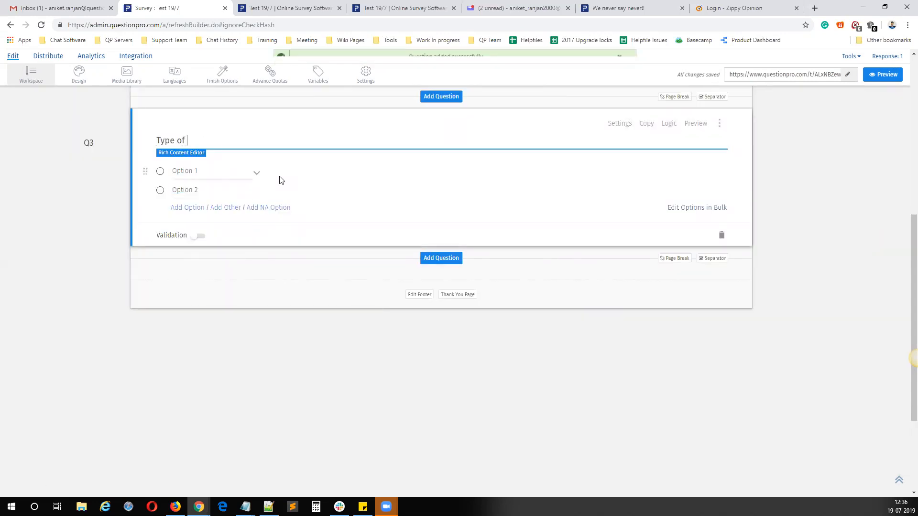
type("Car")
Step: Give the "Type of Car" question three answer options: Hatchback, Sedan and SUV
key("Tab")
type("H")
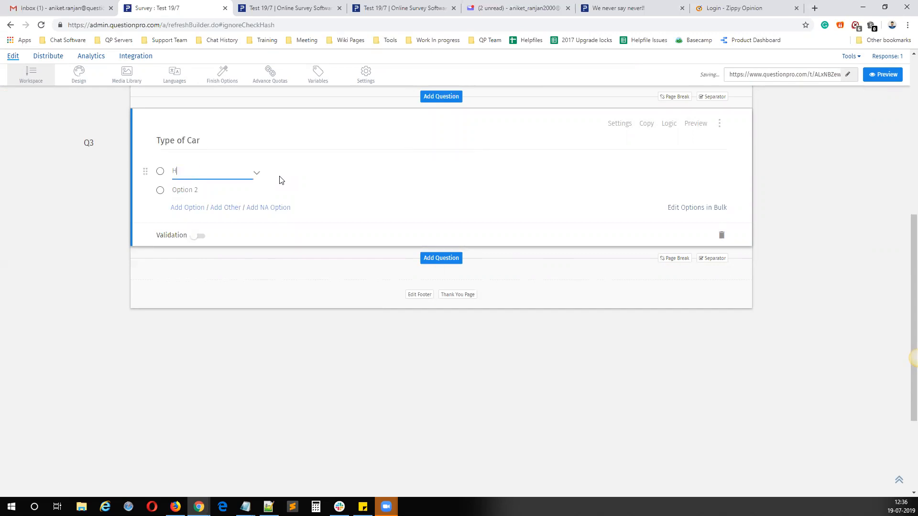
type("atchback")
key("Return")
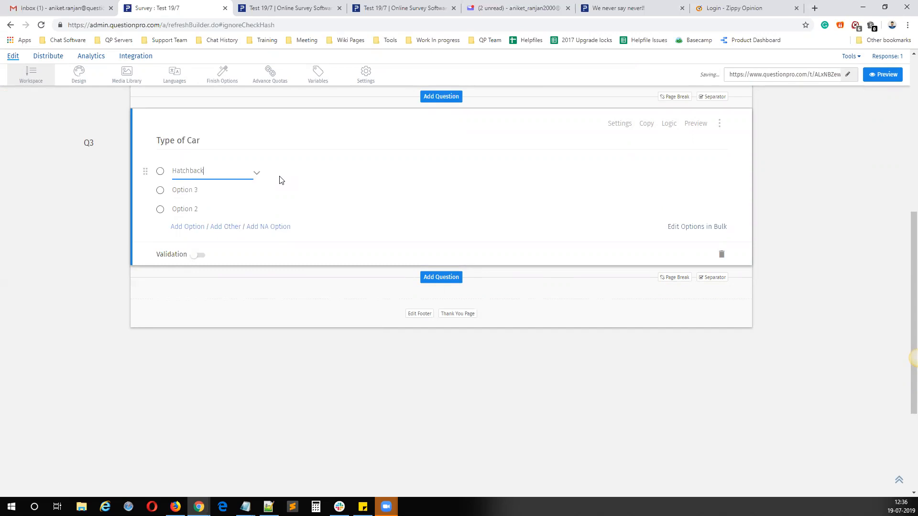
left_click(201, 187)
type("S")
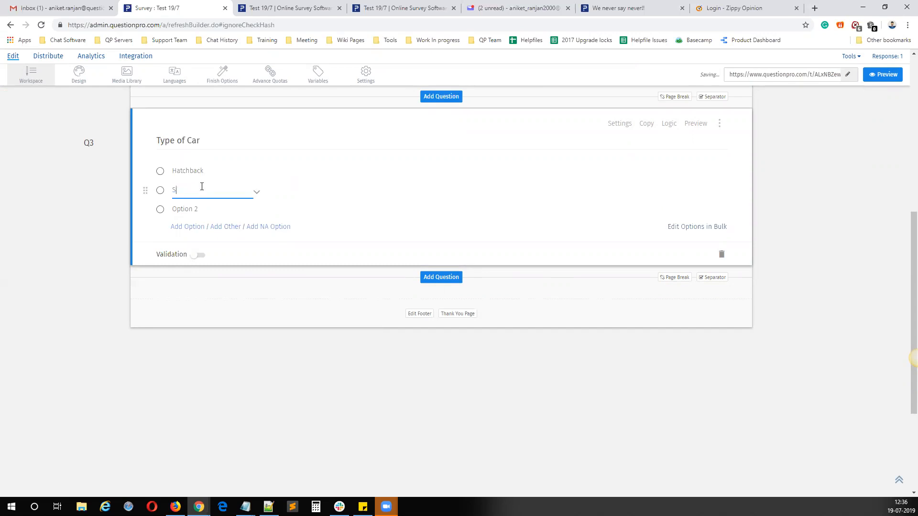
type("edan")
left_click(204, 214)
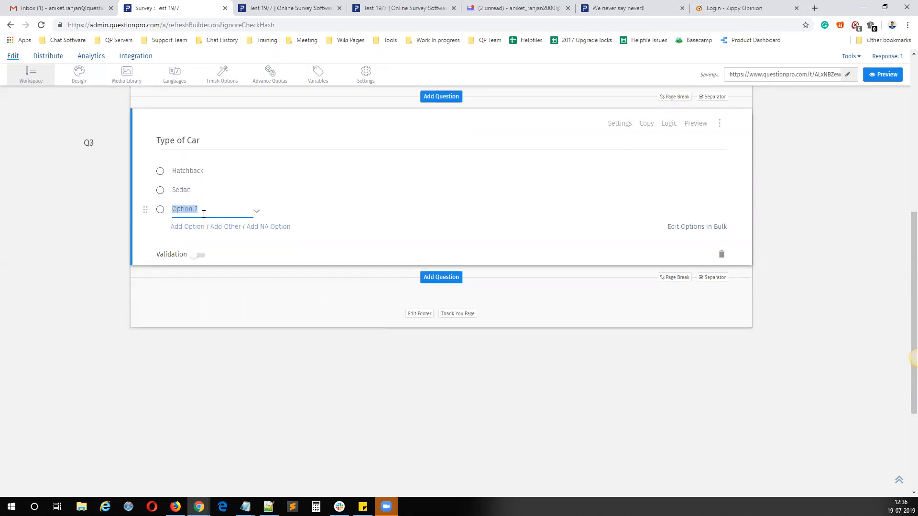
type("SUV")
Step: Review the three survey questions and their answer options, from Gender through Type of movies to Type of Car
scroll(281, 445, "up", 8)
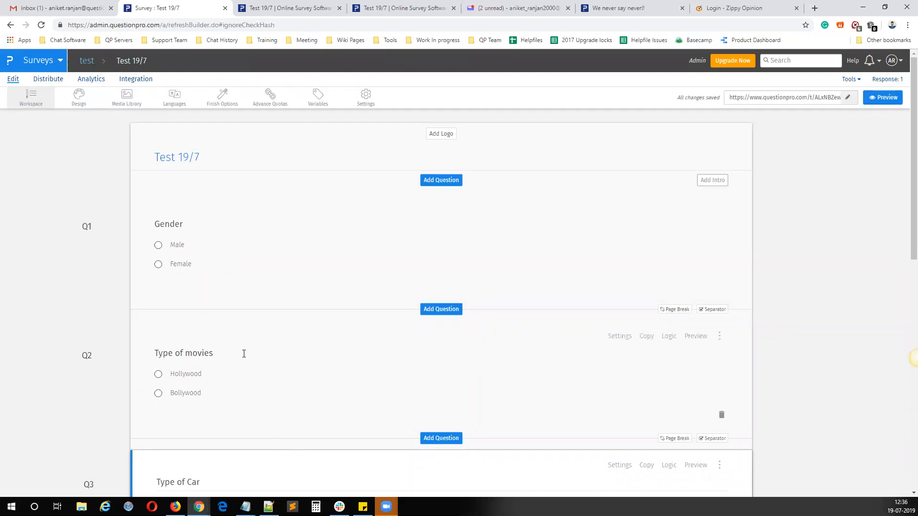
scroll(237, 358, "down", 2)
scroll(220, 359, "down", 2)
scroll(214, 360, "up", 4)
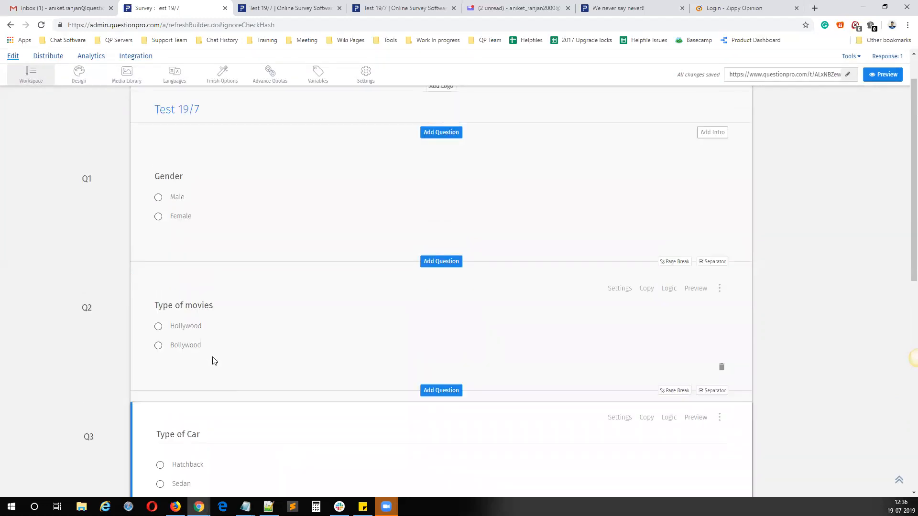
left_click(219, 304)
scroll(198, 278, "down", 4)
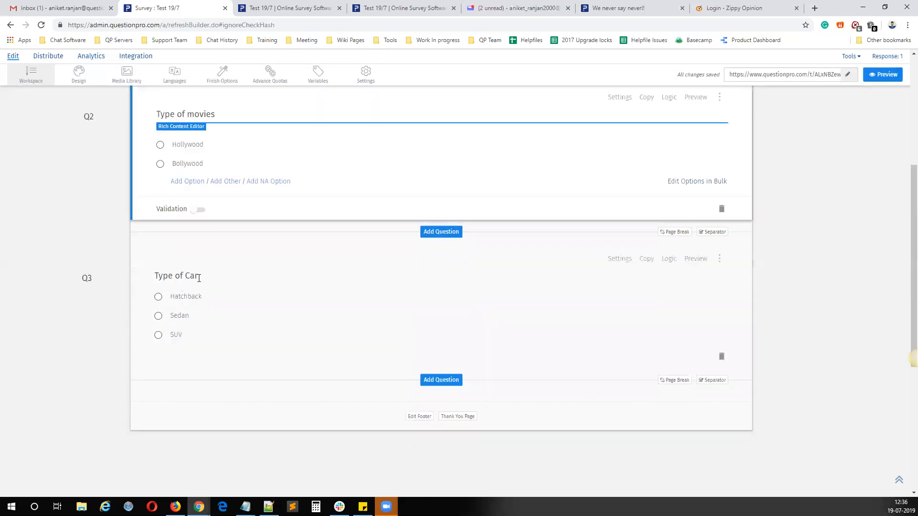
left_click(200, 277)
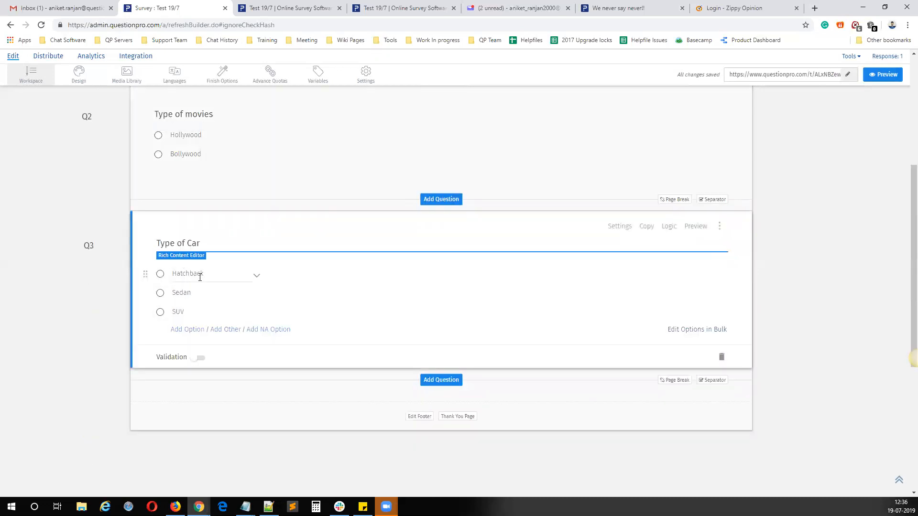
scroll(199, 277, "up", 6)
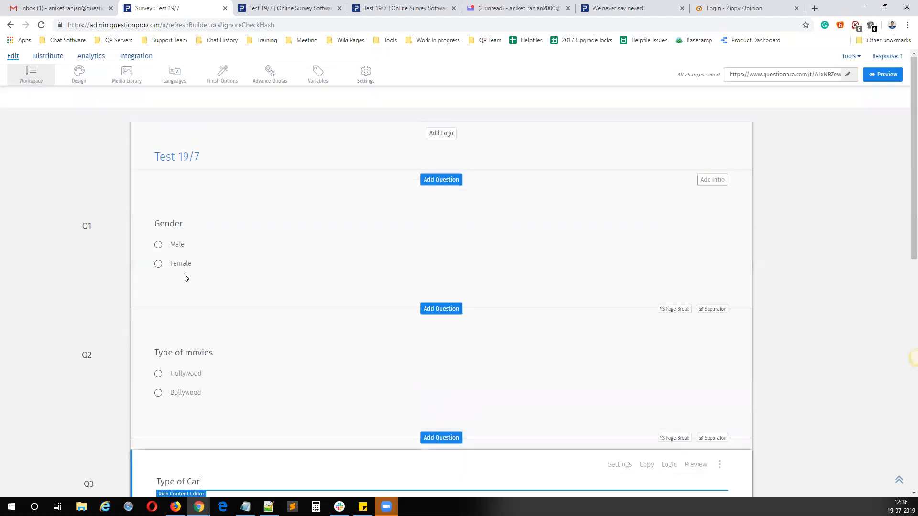
left_click(203, 268)
scroll(201, 266, "down", 1)
left_click(194, 208)
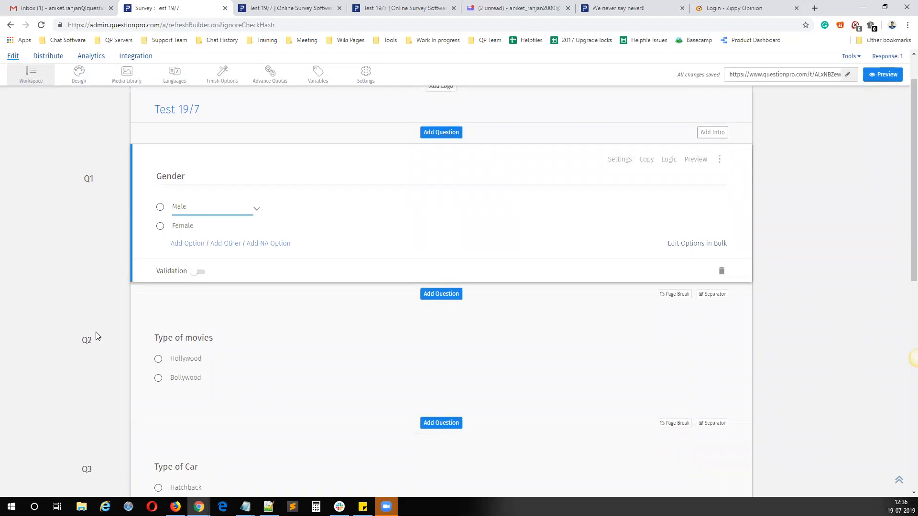
left_click(202, 228)
left_click(65, 236)
Step: Open Quota Control for the Gender question and set the Male option's quota limit to 50
scroll(338, 322, "up", 1)
left_click(669, 207)
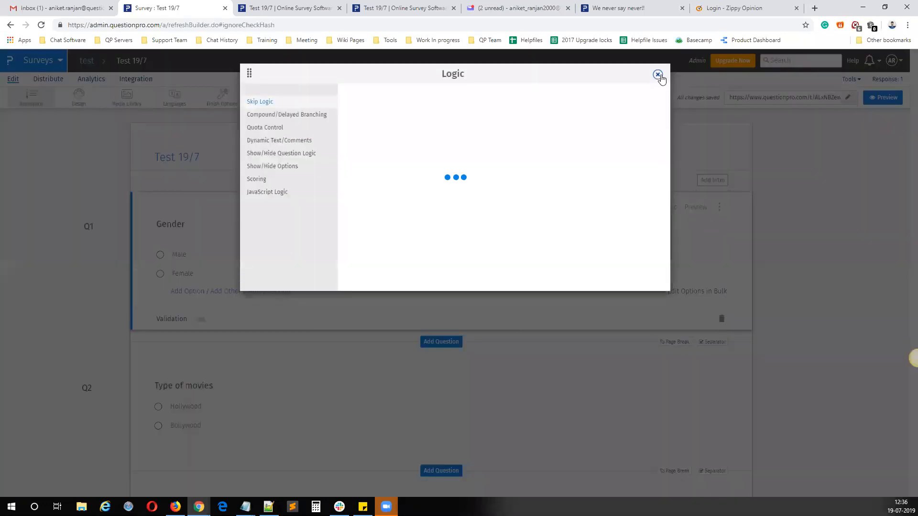
left_click(269, 130)
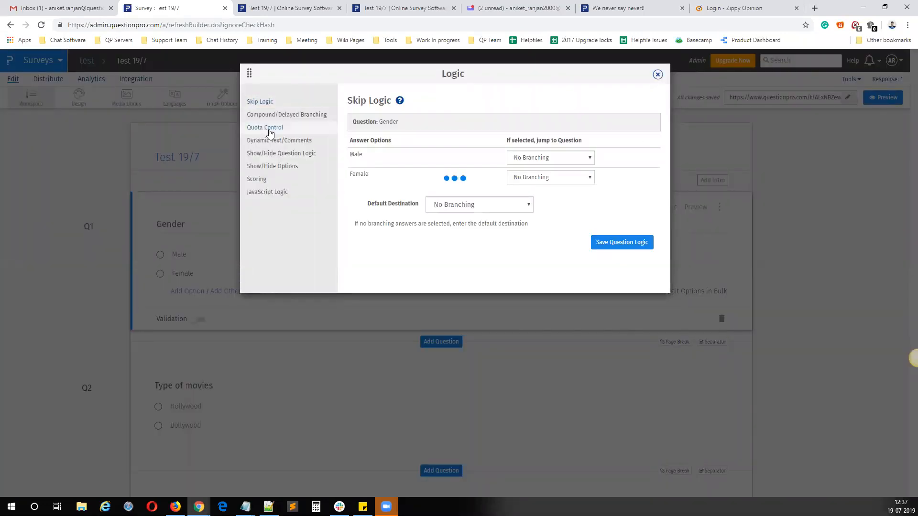
left_click(496, 157)
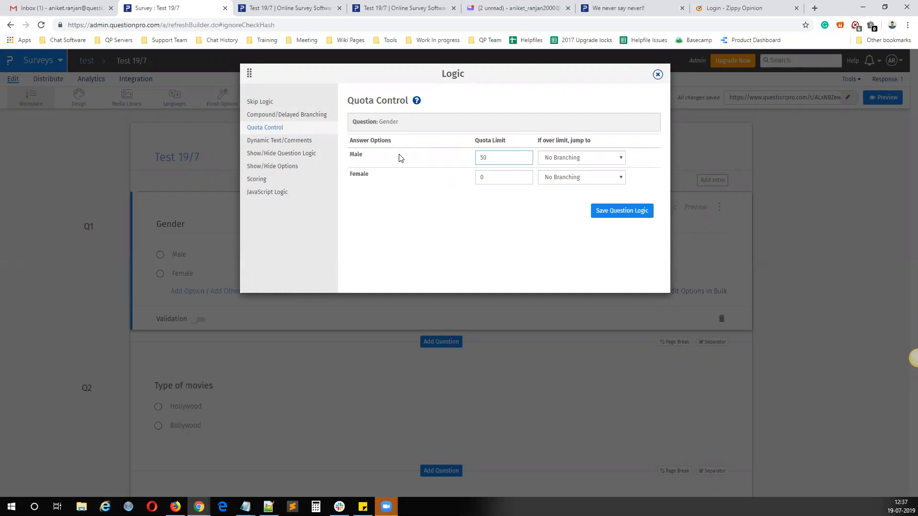
left_click(483, 178)
left_click(504, 156)
Step: Send Male respondents over the limit to Quota Overlimit, and save the question logic
left_click(578, 158)
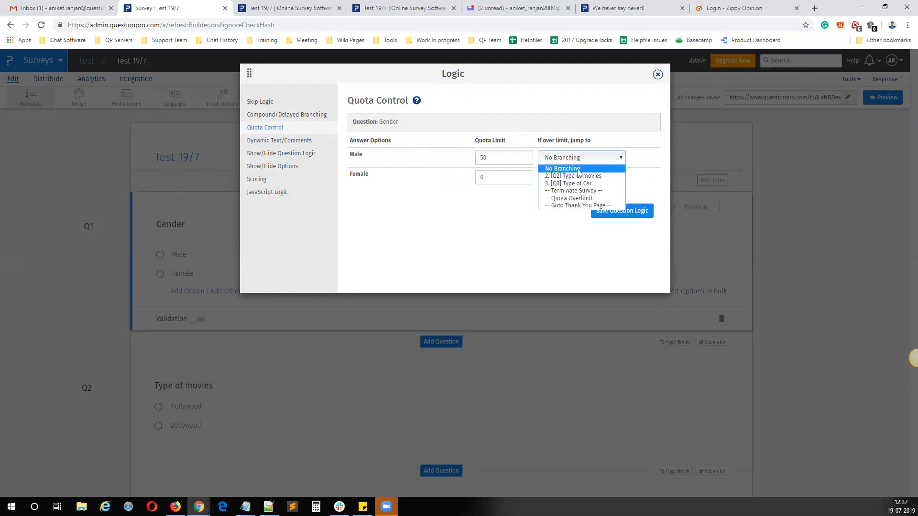
left_click(575, 198)
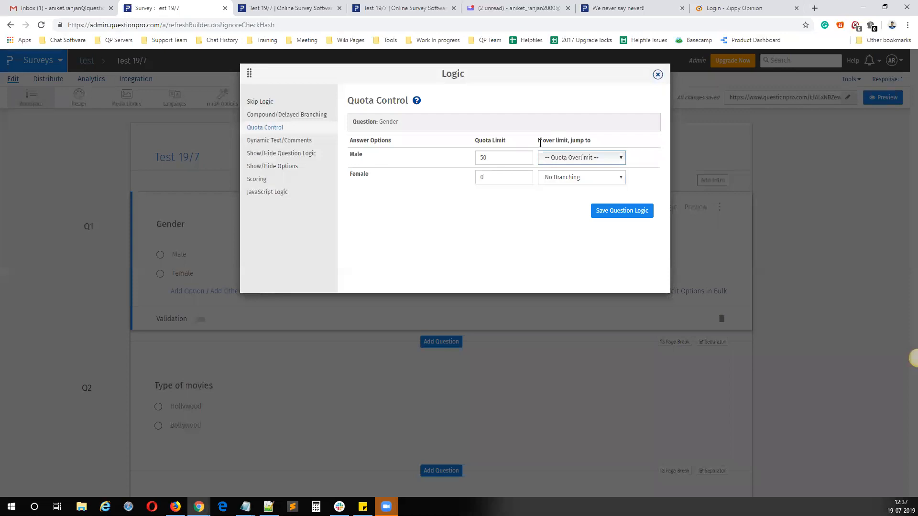
left_click(561, 162)
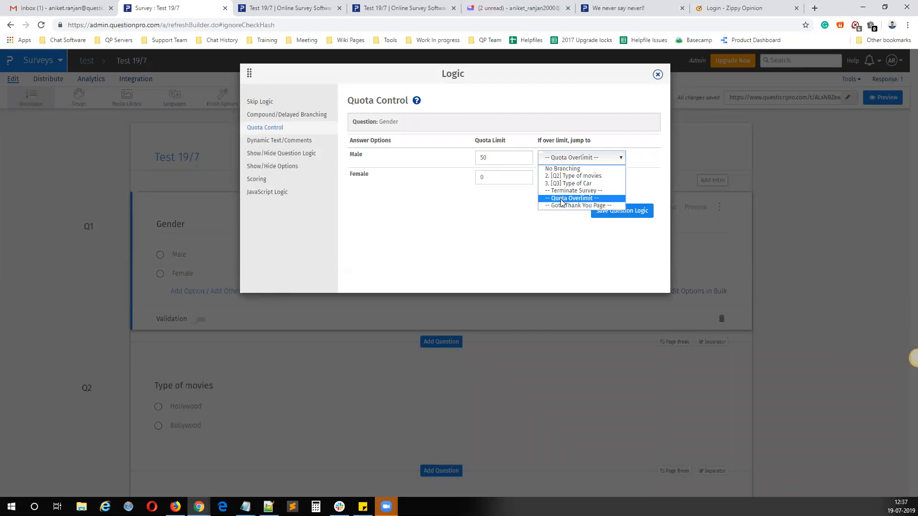
left_click(569, 200)
left_click(621, 212)
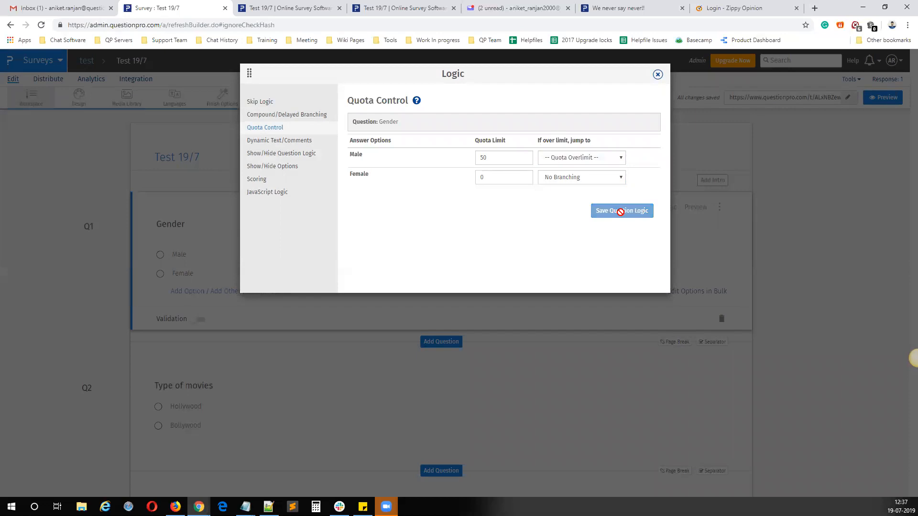
left_click(658, 74)
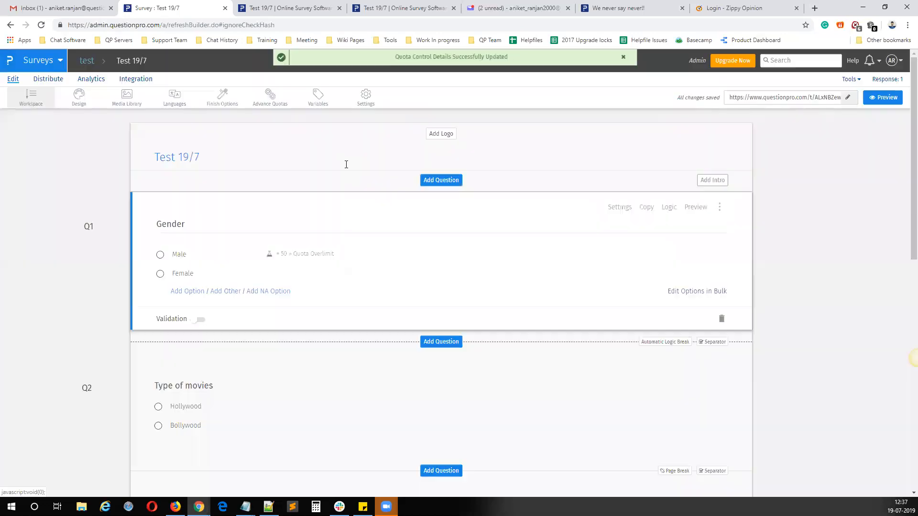
Step: Set the survey's Quota Overlimit Message in the finish options to "Quota is reached." and save the changes
left_click(220, 108)
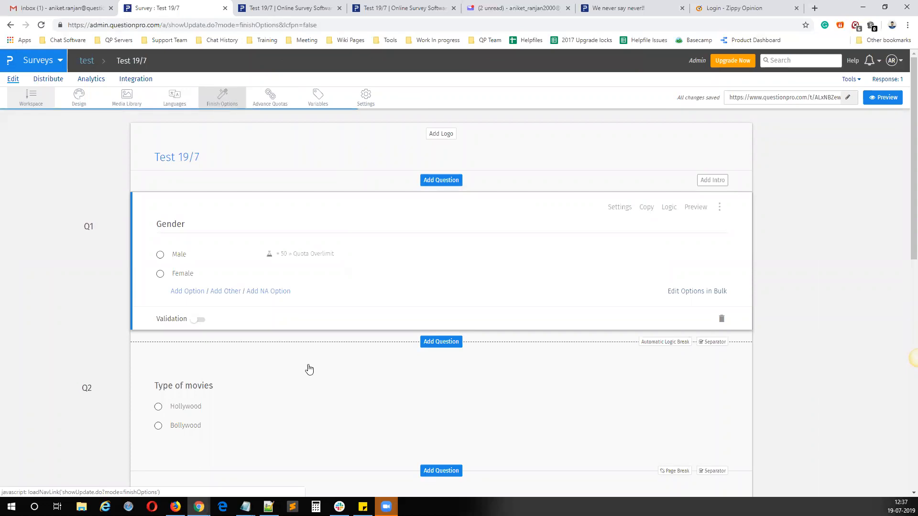
left_click(283, 336)
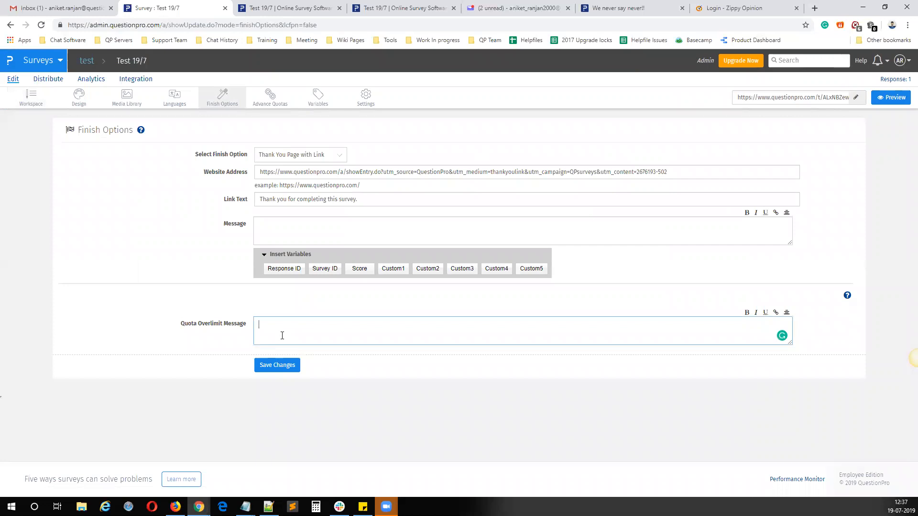
type("Qu")
type("oat")
key("BackSpace")
key("BackSpace")
key("BackSpace")
type("ta is reached")
left_click(276, 369)
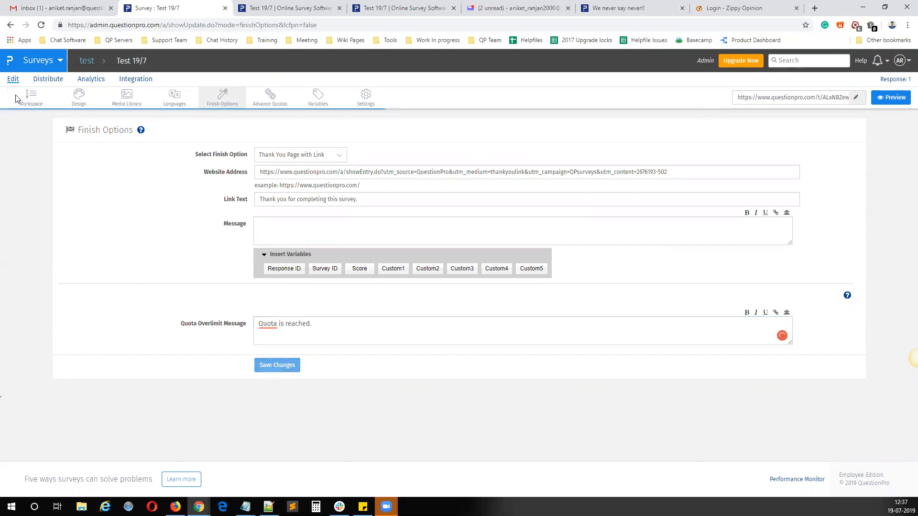
Step: Return to the survey workspace and review the Gender question's quota control, including the over-limit destinations available for Male
left_click(34, 102)
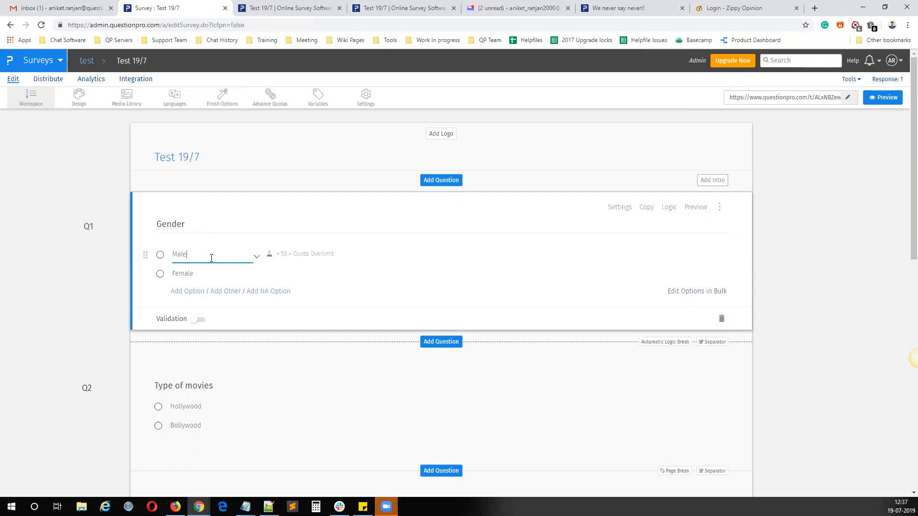
left_click(205, 273)
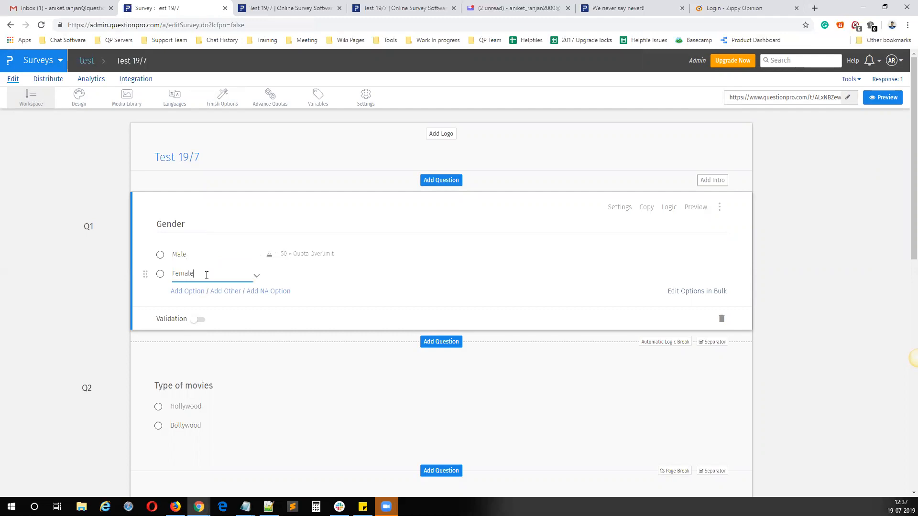
left_click(669, 207)
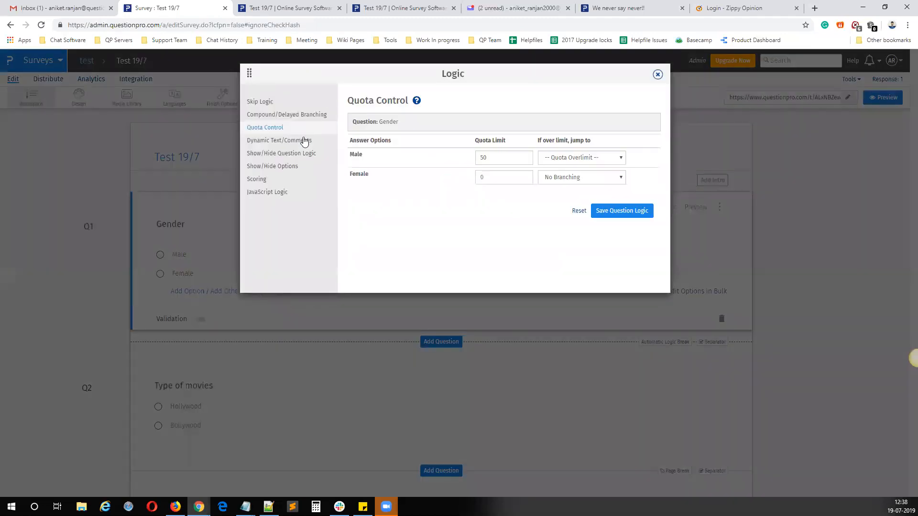
left_click_drag(376, 156, 354, 176)
left_click(360, 157)
triple_click(280, 102)
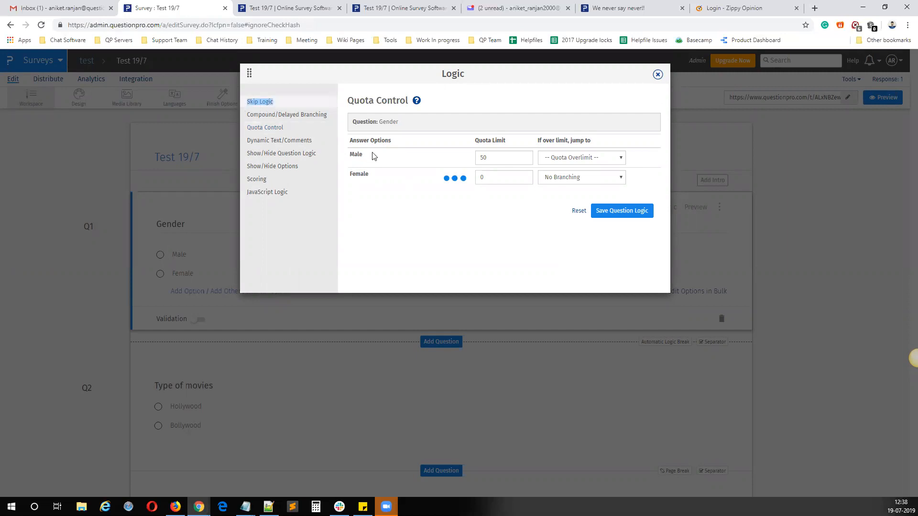
left_click(264, 128)
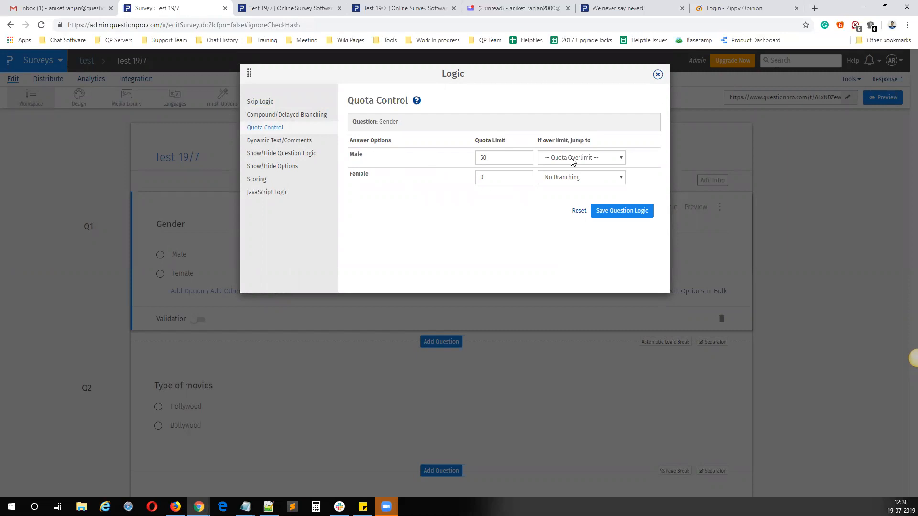
left_click(580, 159)
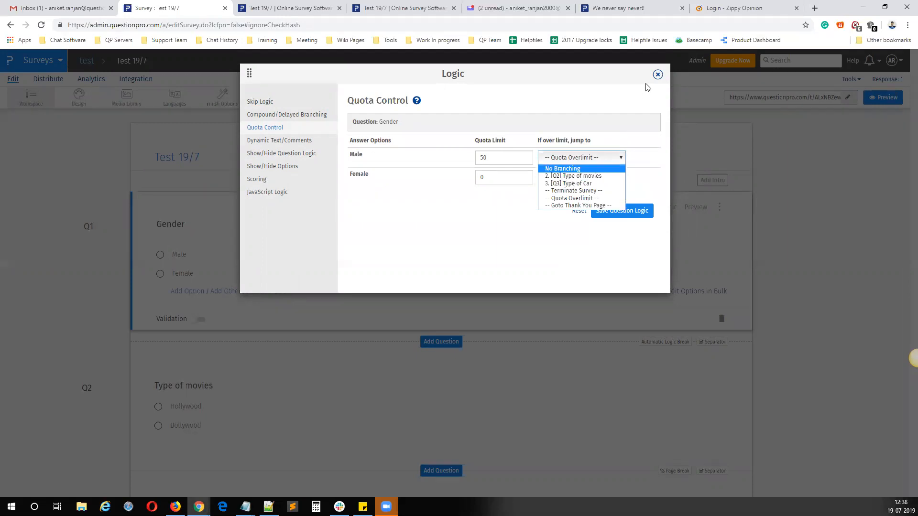
left_click(658, 75)
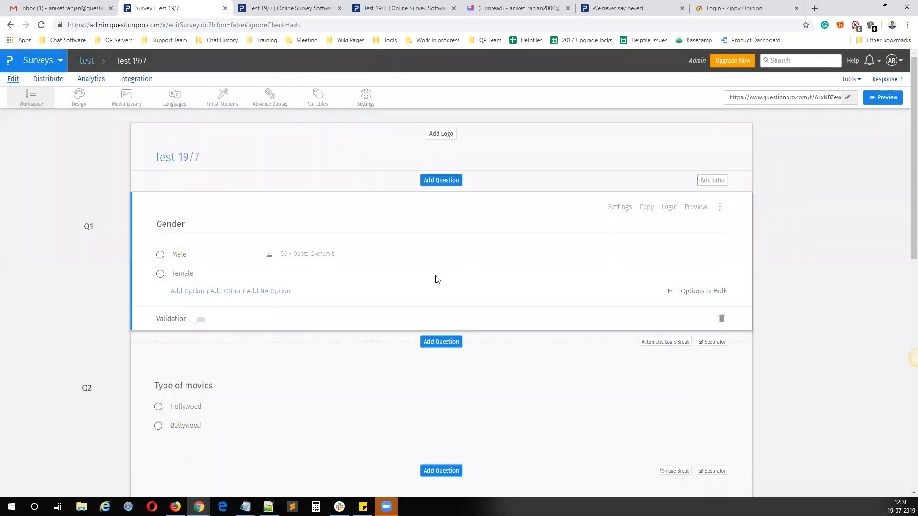
Step: Add a question directly after the Gender question, with the text "Gender" and the options Male and Female
left_click(437, 342)
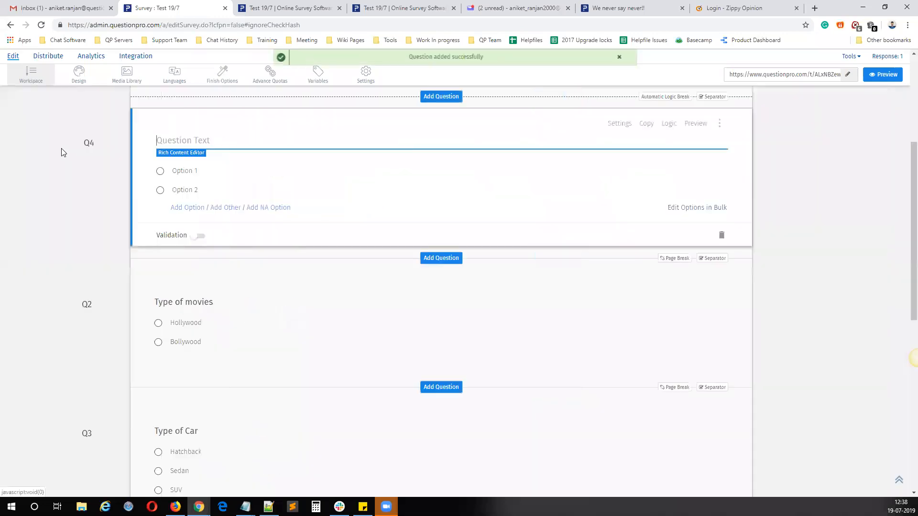
type("Gender")
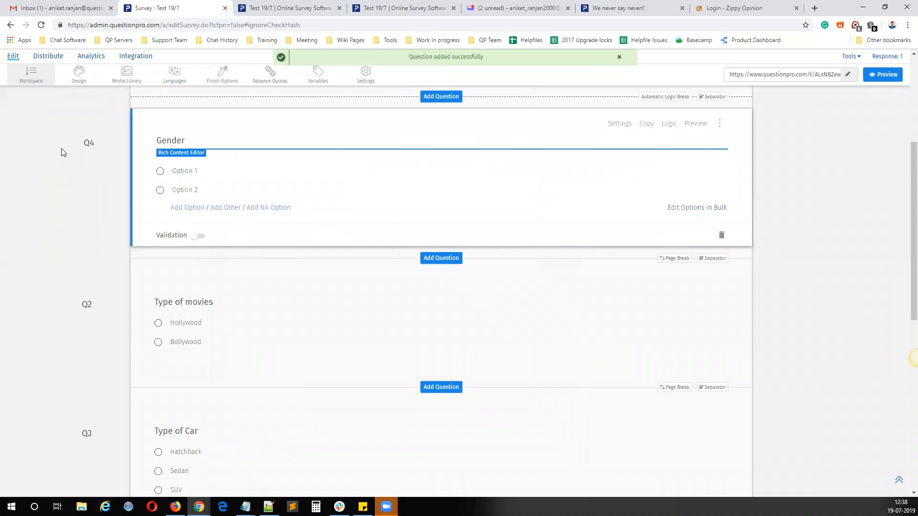
left_click(179, 171)
type("Male")
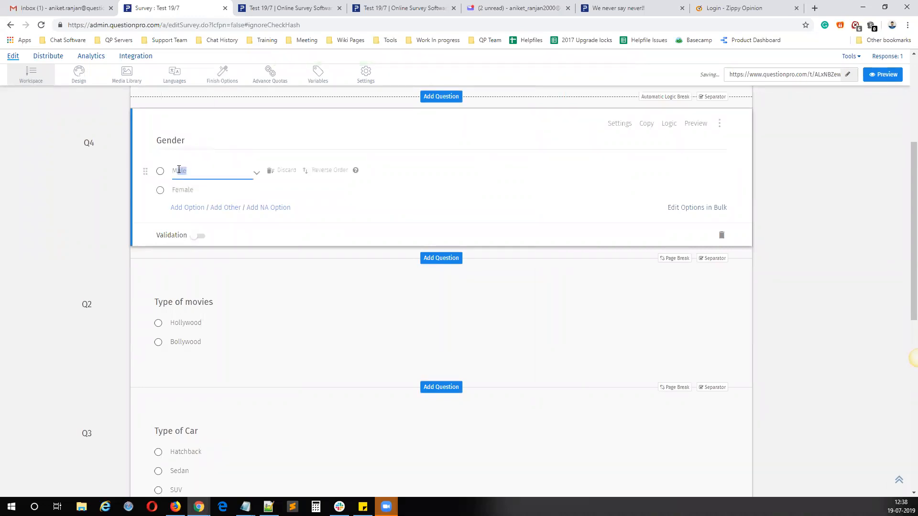
Step: Change the new question's text to "Age" and its answer options to "Above 18" and "Below 18"
double_click(181, 141)
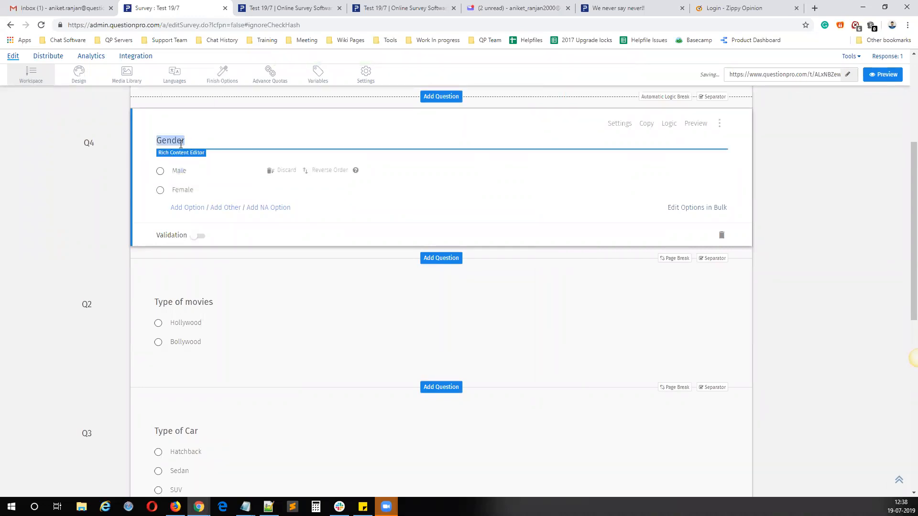
type("Age")
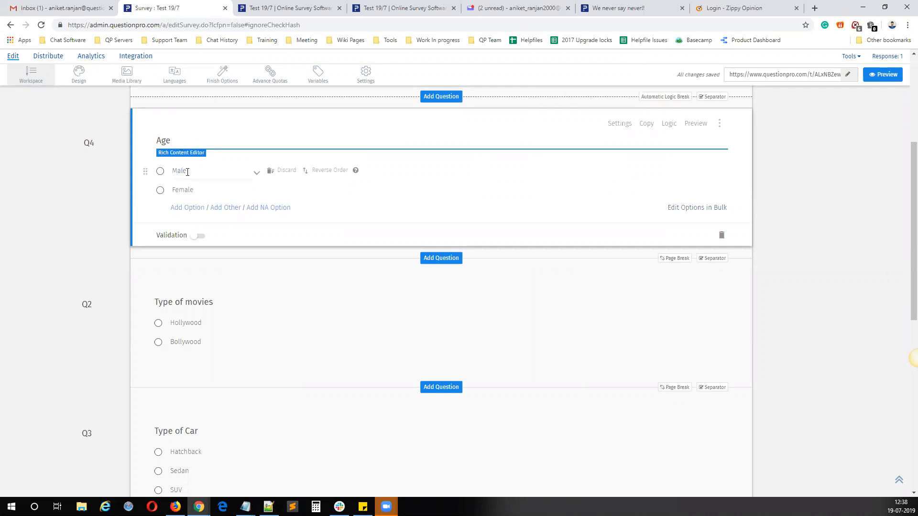
left_click(187, 172)
left_click_drag(187, 172, 171, 175)
type("Above 18")
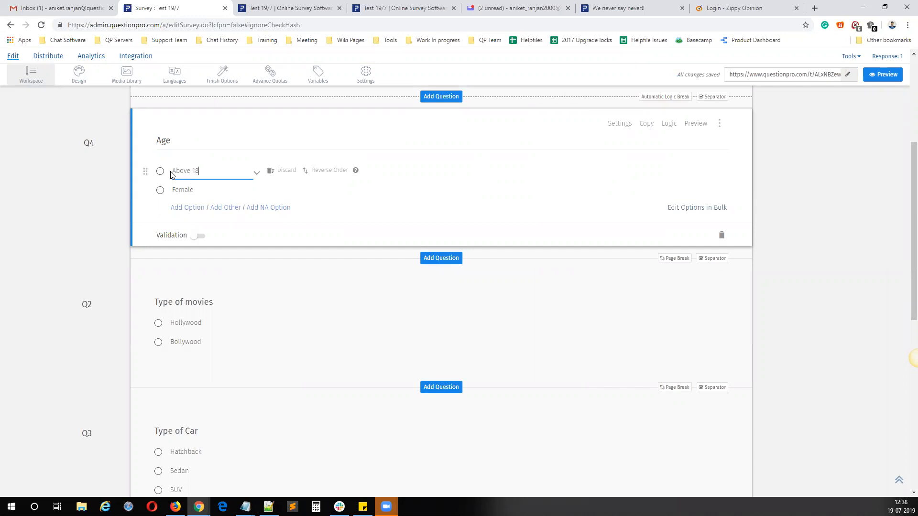
left_click(200, 190)
double_click(200, 189)
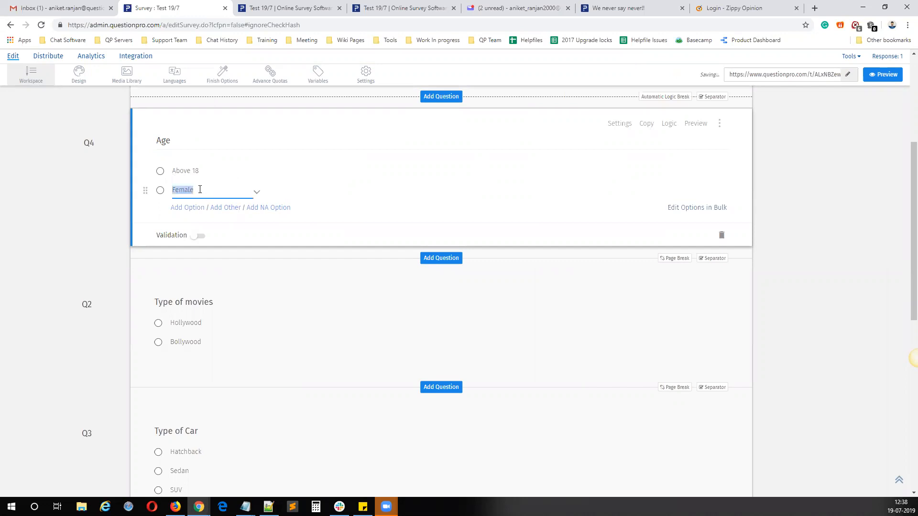
type("Below 1")
left_click(71, 229)
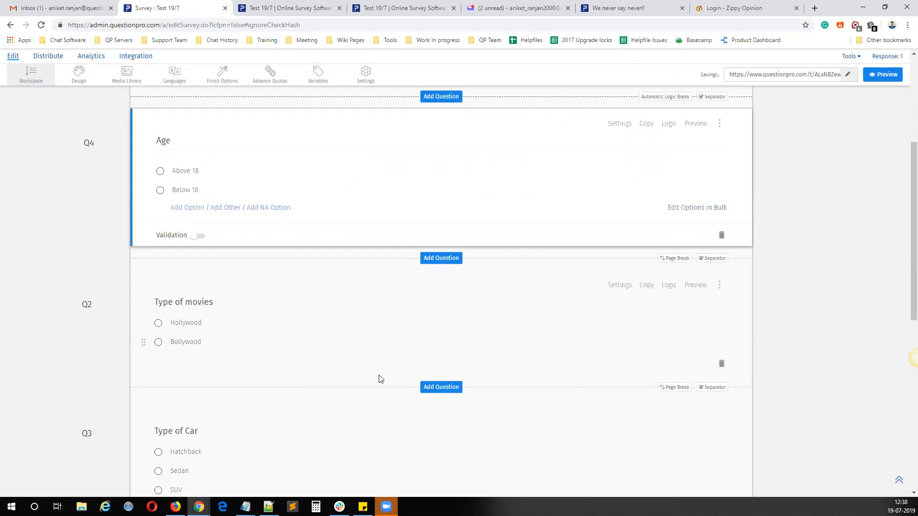
scroll(379, 374, "up", 4)
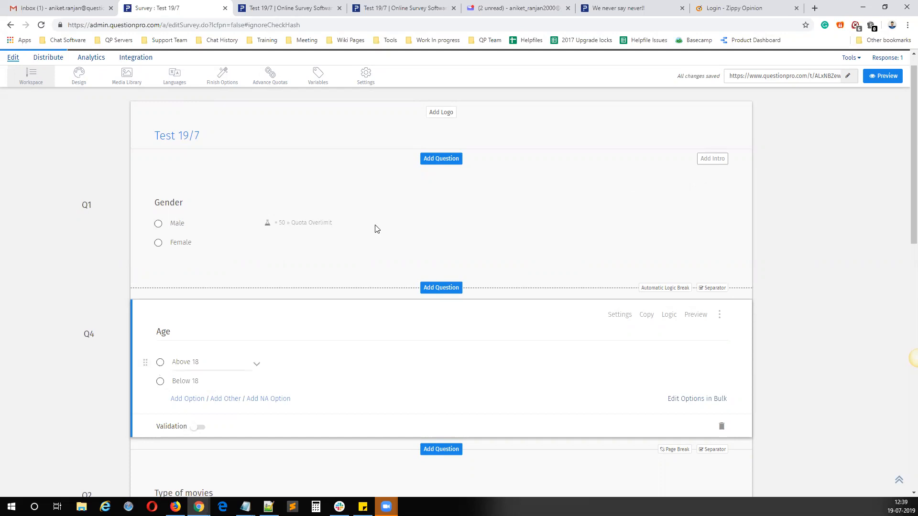
left_click(673, 187)
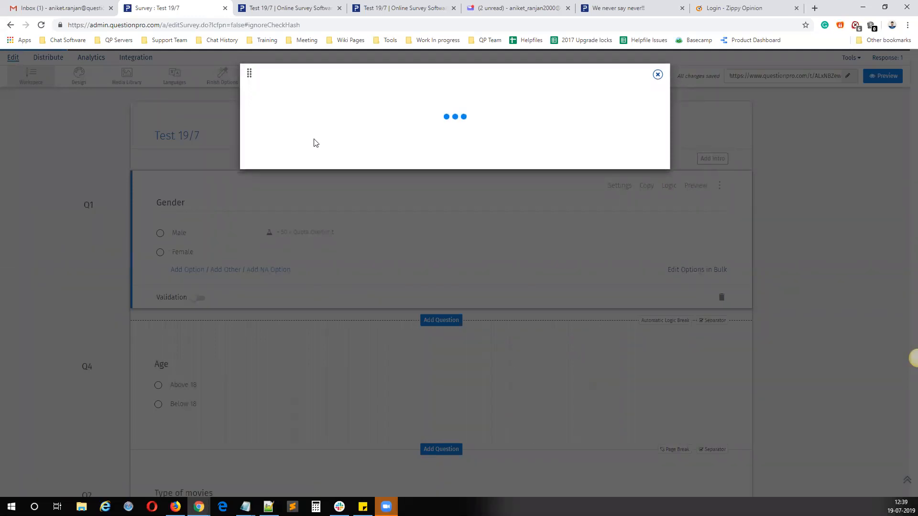
left_click(658, 75)
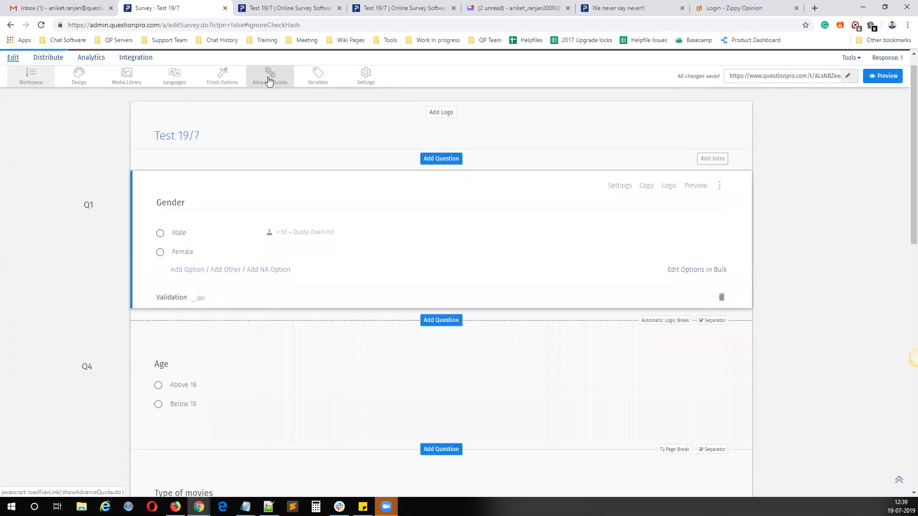
Step: Open the survey's advance quotas and examine the Weighted Quota Criteria, Custom Variable Quota Criteria and Advanced Quota Control sections
left_click(269, 79)
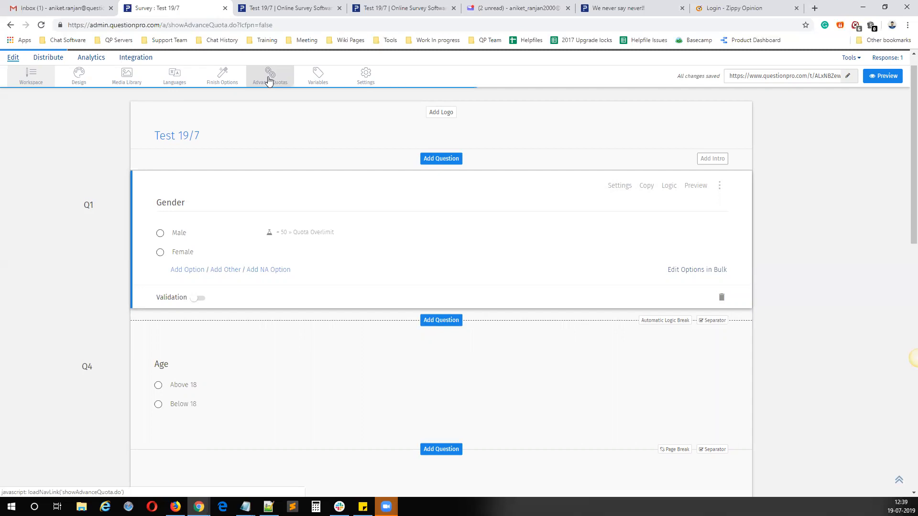
left_click_drag(62, 130, 156, 131)
left_click_drag(65, 181, 184, 183)
left_click(167, 232)
triple_click(167, 232)
left_click(339, 168)
left_click_drag(65, 128, 150, 129)
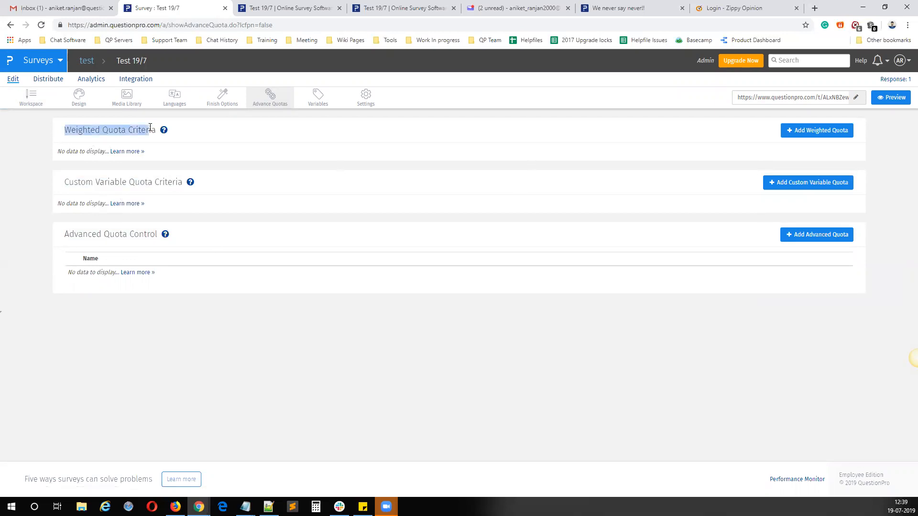
left_click(378, 152)
Step: Start a weighted quota based on the Gender question and enter 1000 as the total completed responses
left_click(804, 132)
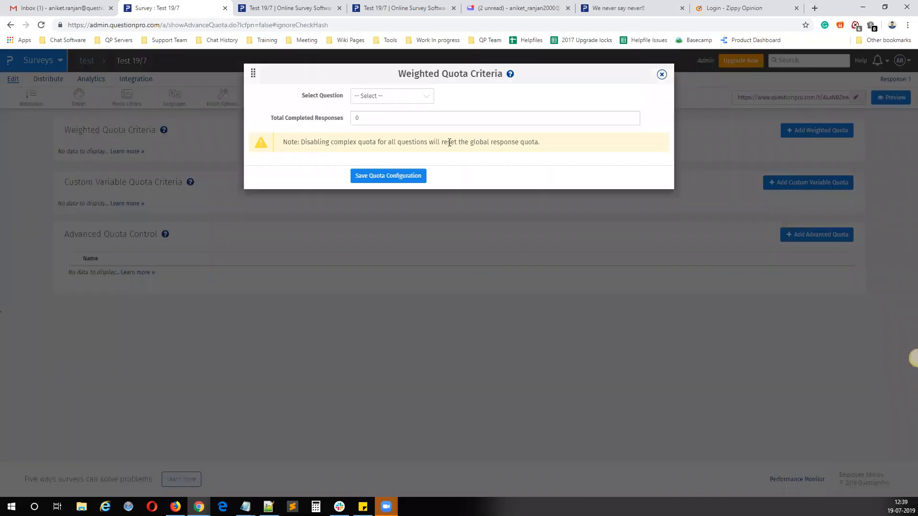
left_click(387, 96)
left_click(306, 97)
left_click(377, 96)
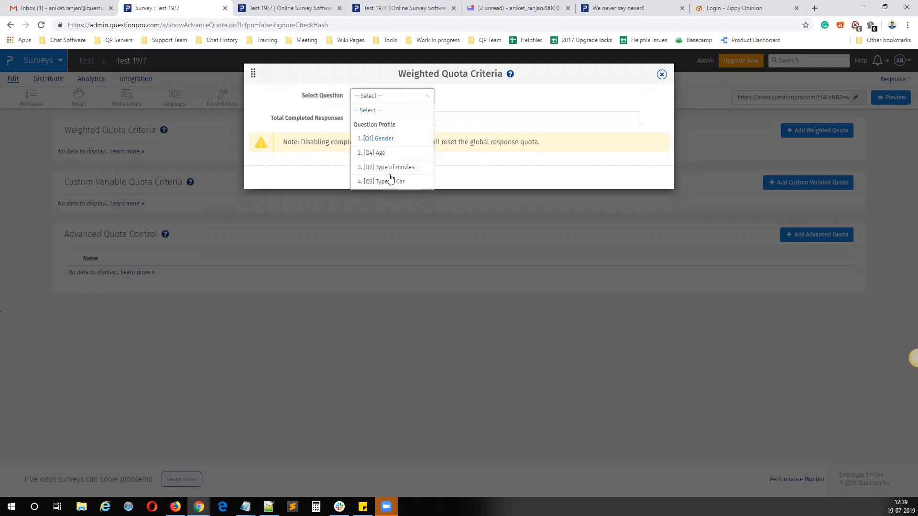
left_click(383, 140)
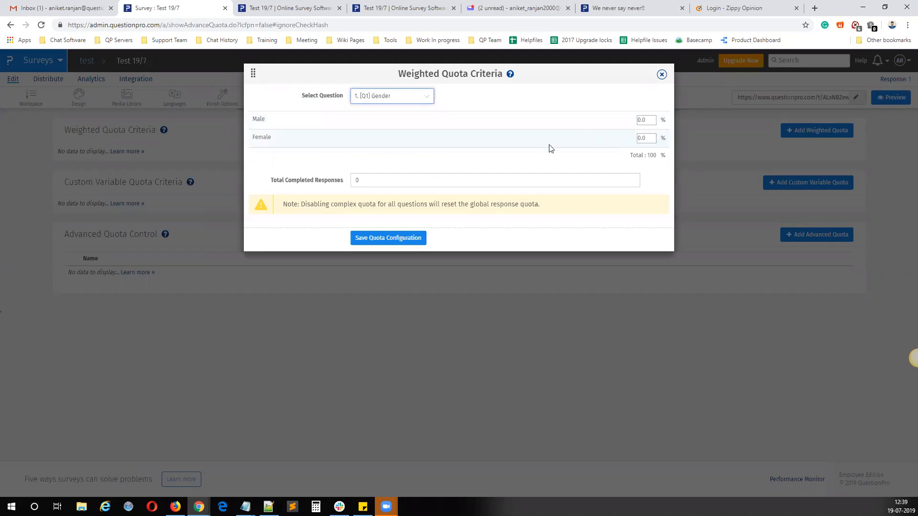
key("Tab")
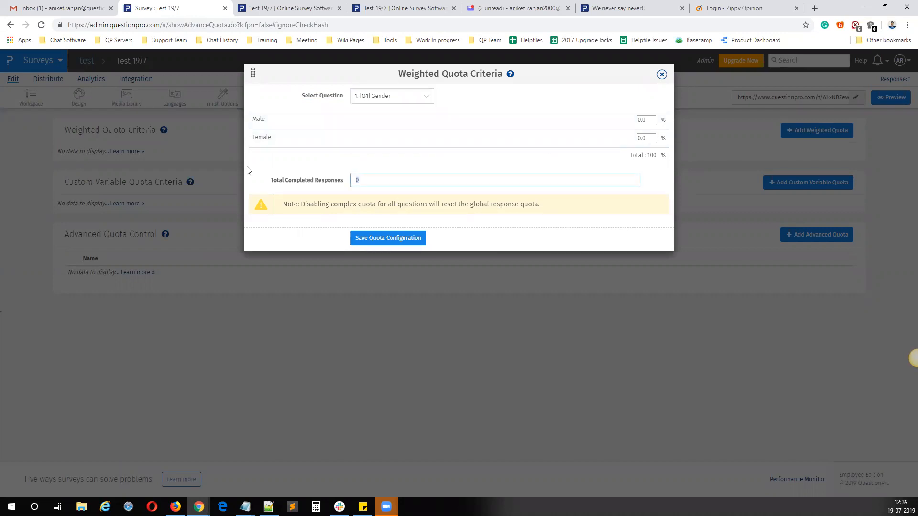
type("1000")
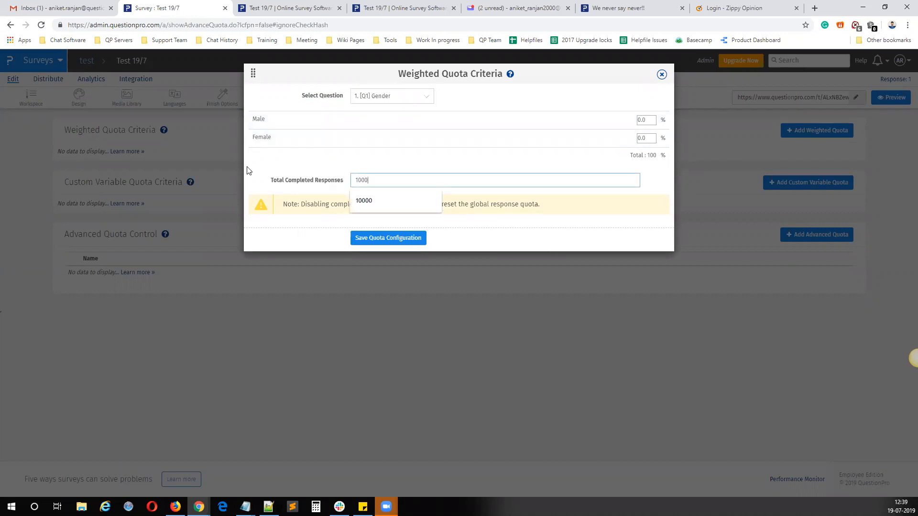
Step: Set the Gender quota weights to 5% for Male and 95% for Female
left_click(438, 137)
left_click_drag(647, 121, 606, 120)
type("5")
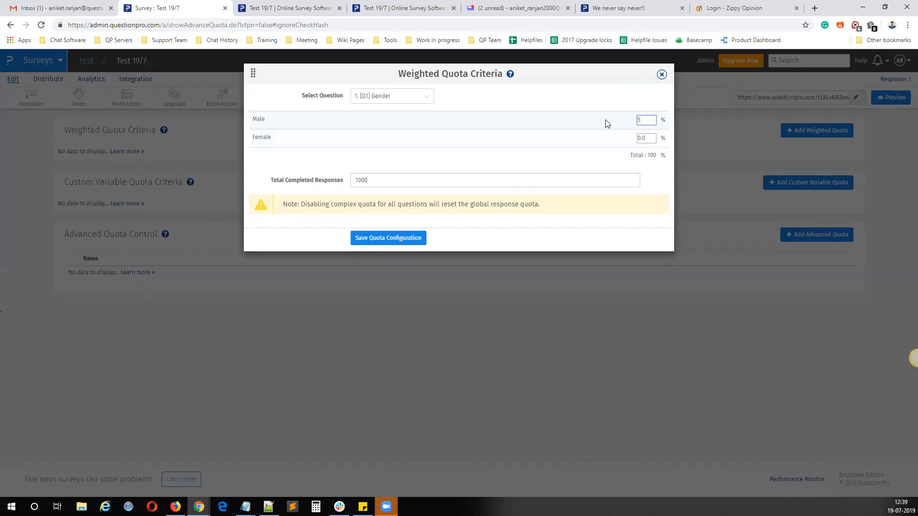
key("Tab")
type("95")
key("Tab")
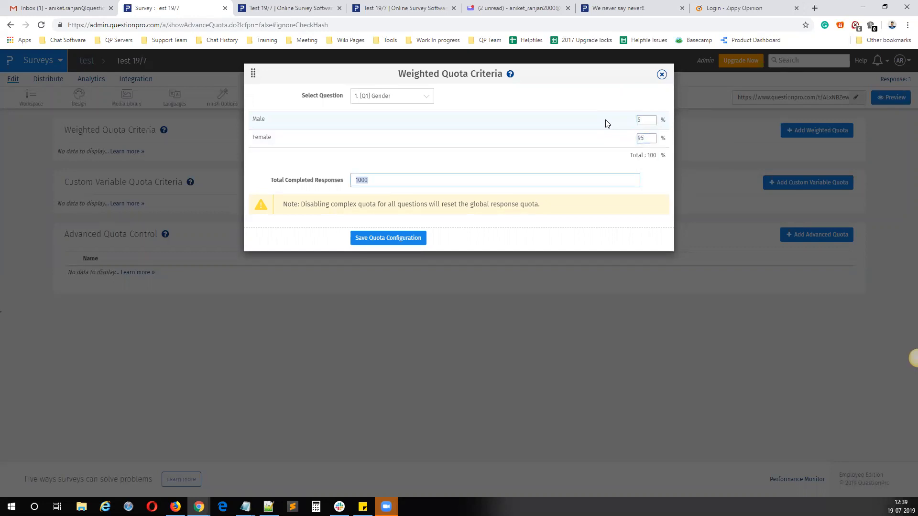
Step: Examine the total percentage and the Male and Female weights in the weighted quota criteria
mouse_move(656, 156)
left_mouse_down()
mouse_move(649, 154)
mouse_move(663, 155)
mouse_move(644, 154)
left_mouse_up()
left_click(667, 155)
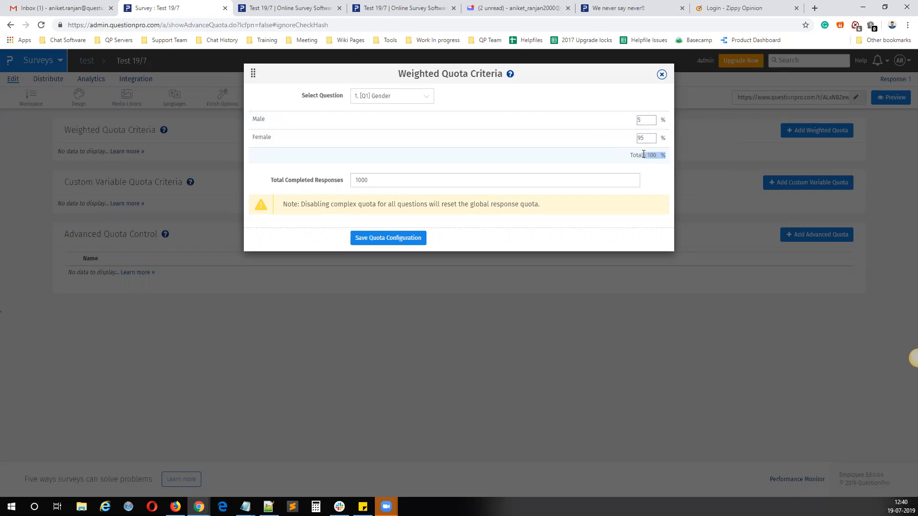
left_click(586, 157)
left_click_drag(278, 139, 258, 136)
left_click(642, 120)
left_click_drag(650, 139, 621, 137)
left_click(624, 123)
Step: Switch the weighted quota to the Age question with 99% Above 18 and 1% Below 18, and save the configuration
left_click(391, 97)
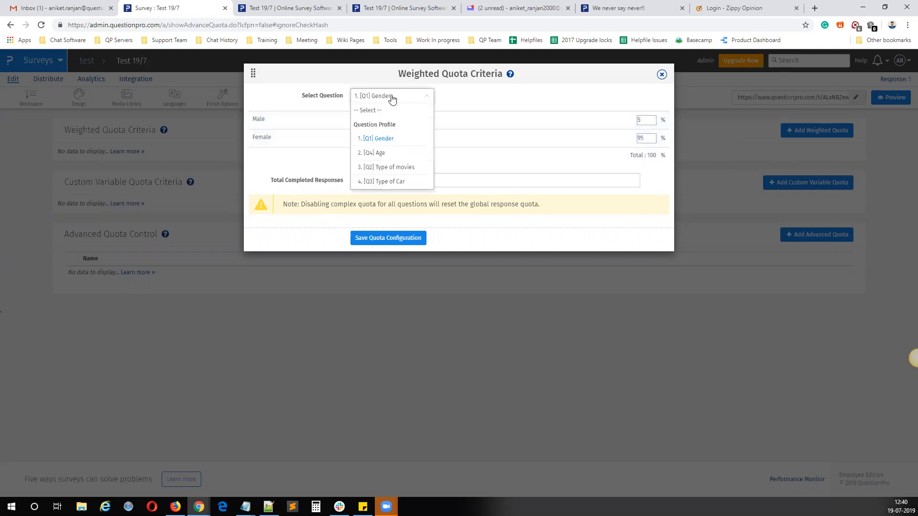
left_click(385, 152)
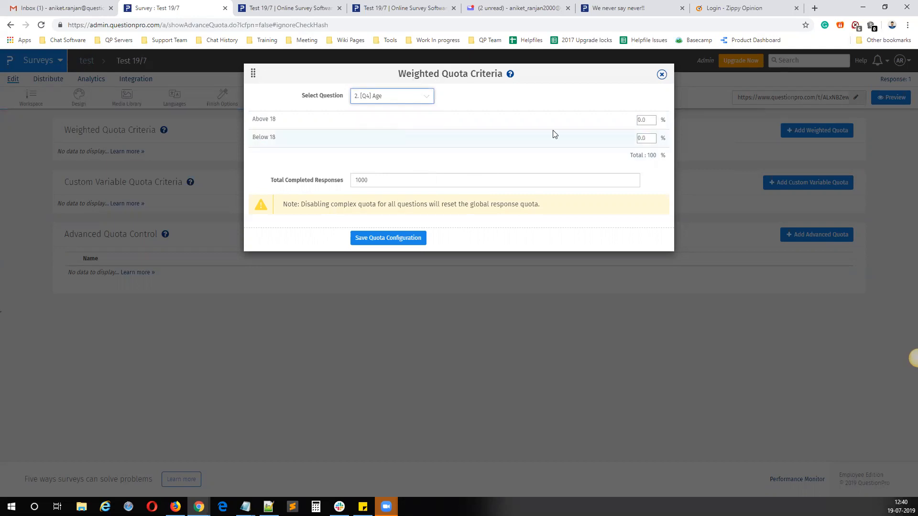
left_click(654, 119)
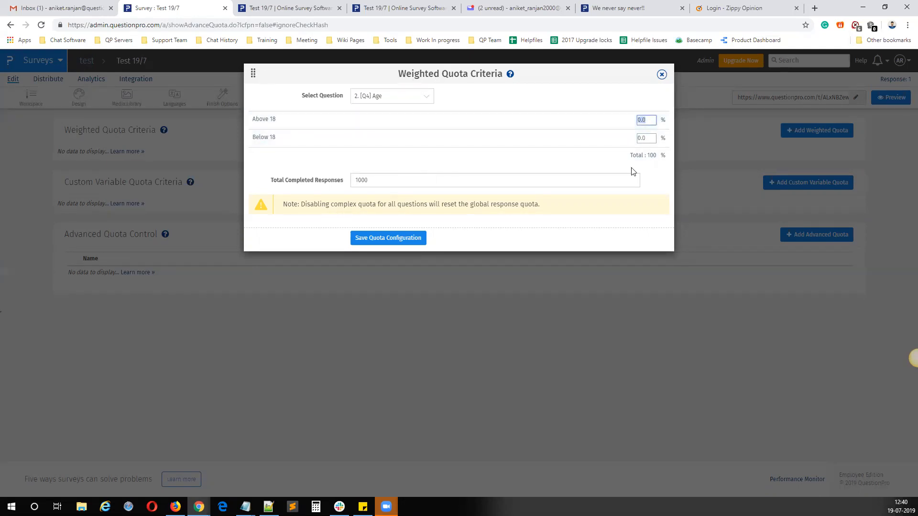
type("99")
left_click(635, 138)
type("1")
left_click(579, 141)
left_click(381, 180)
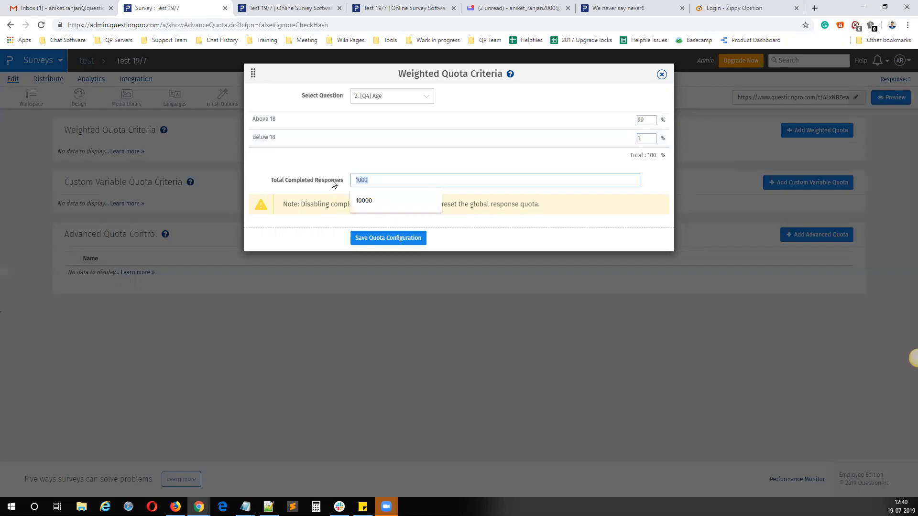
left_click(324, 159)
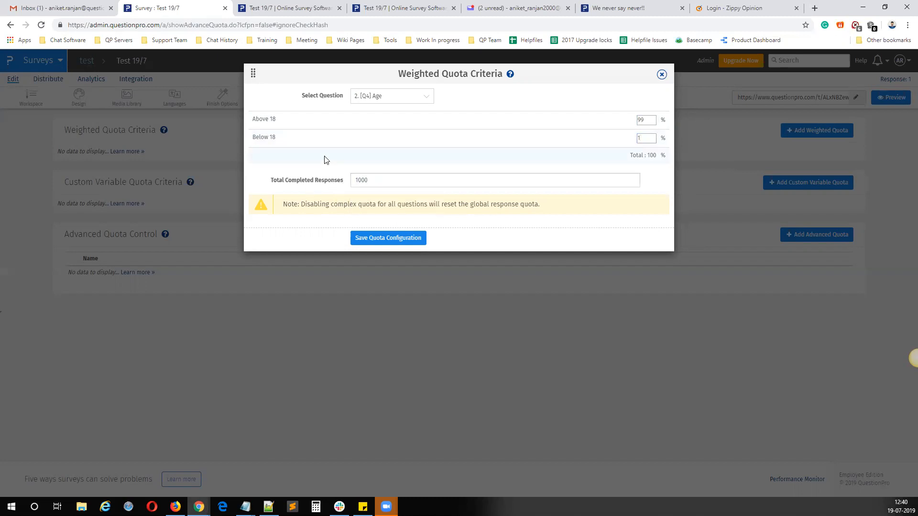
left_click(404, 239)
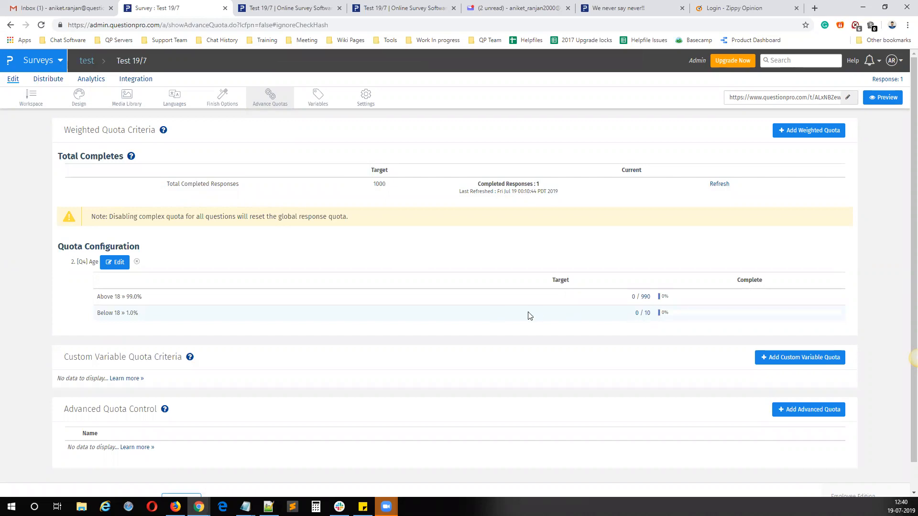
Step: Compare the Age quota's response targets with the Quota Control limits of the Gender question in the survey workspace
double_click(645, 313)
double_click(645, 297)
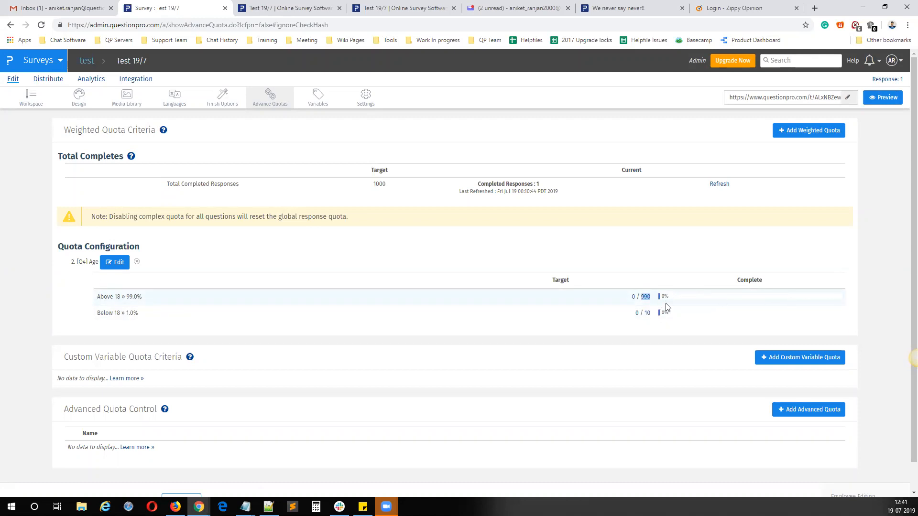
left_click(31, 107)
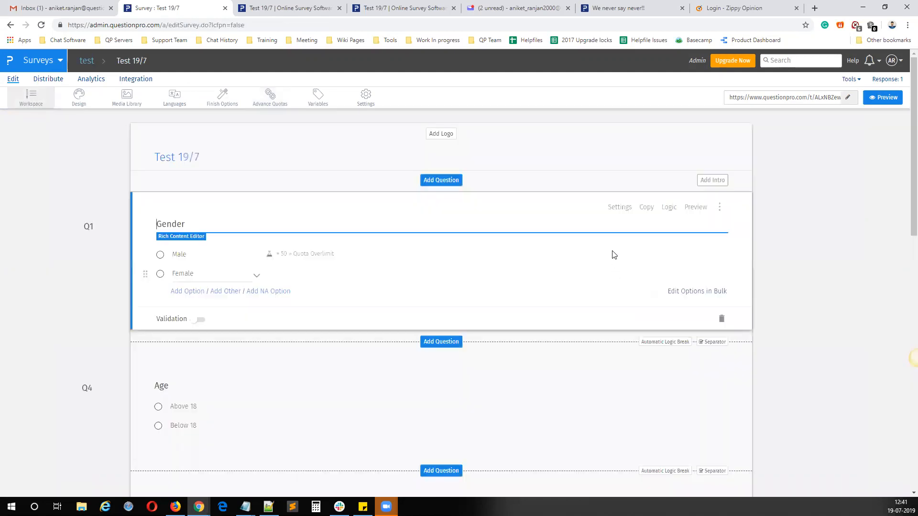
left_click(668, 207)
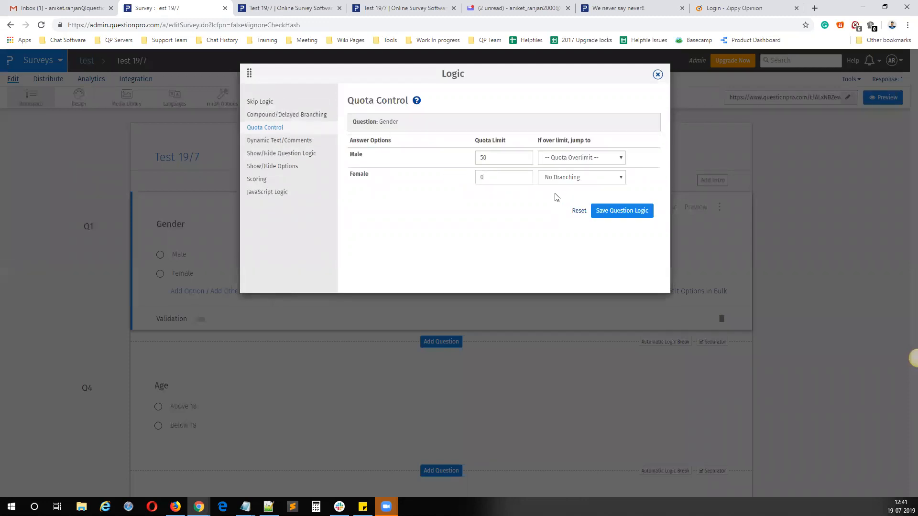
left_click_drag(496, 158, 435, 166)
left_click(658, 75)
Step: Return to the advance quotas and review the Weighted Quota Criteria, Quota Configuration, Custom Variable Quota Criteria and Advanced Quota Control sections
left_click(270, 99)
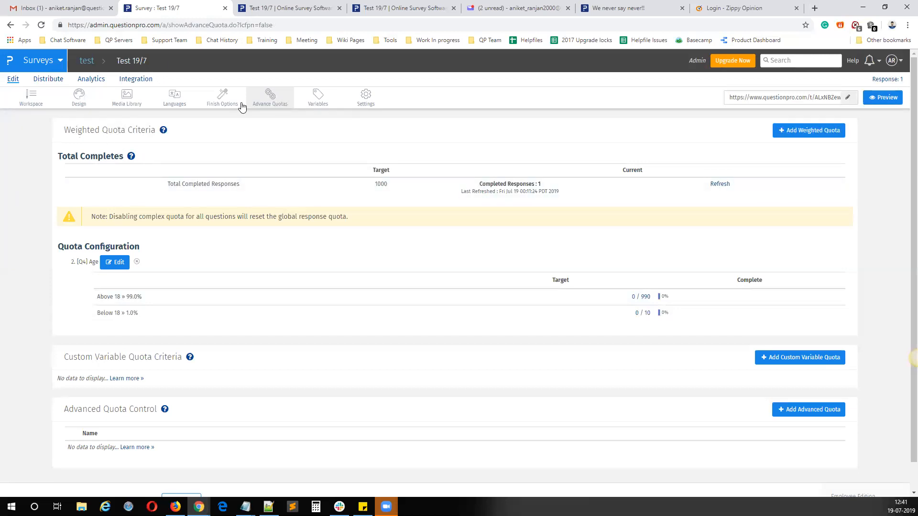
left_click_drag(71, 125, 134, 131)
left_click_drag(64, 246, 123, 248)
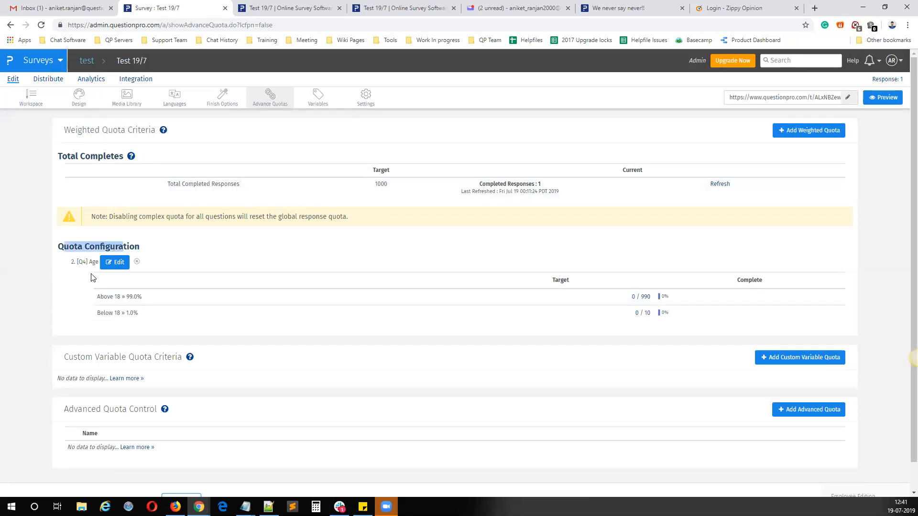
left_click_drag(64, 358, 123, 358)
left_click_drag(64, 409, 115, 411)
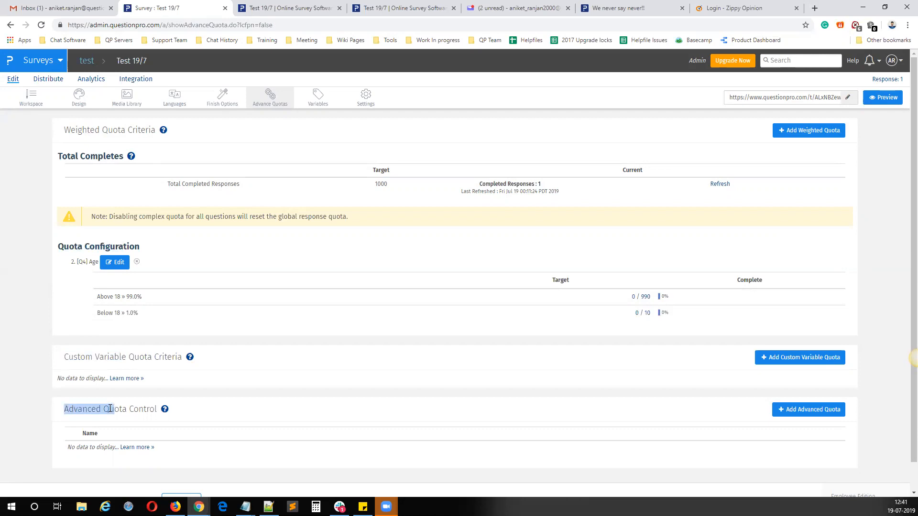
left_click(547, 292)
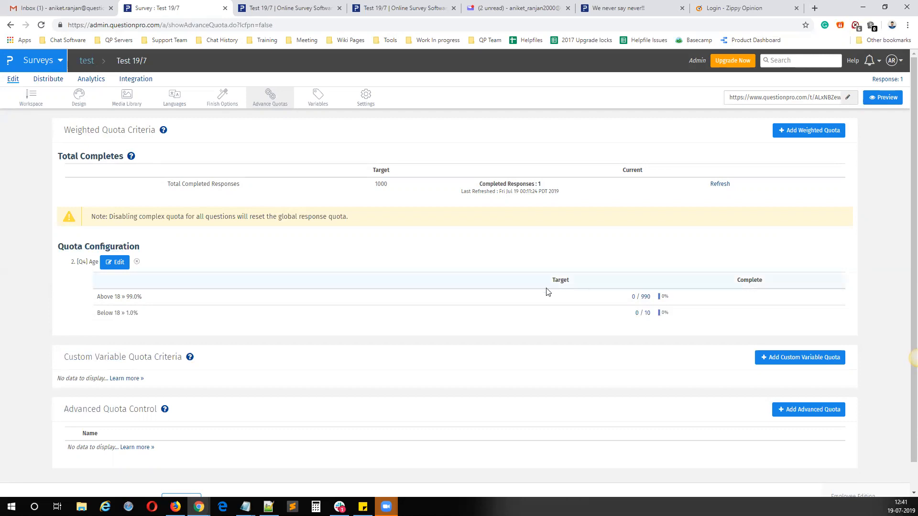
left_click_drag(62, 132, 157, 130)
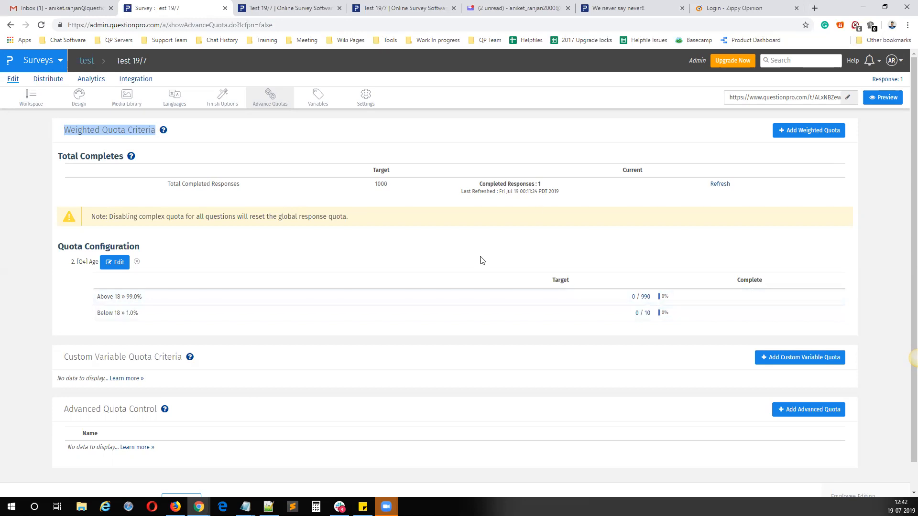
Step: Edit the Age quota to 2 total completed responses with 50% Above 18 and 50% Below 18, and save it
left_click(115, 262)
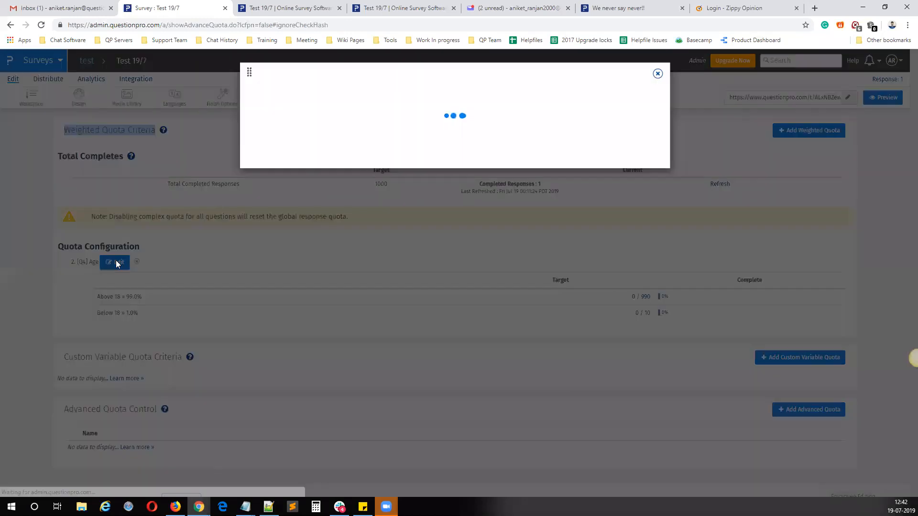
left_click(284, 166)
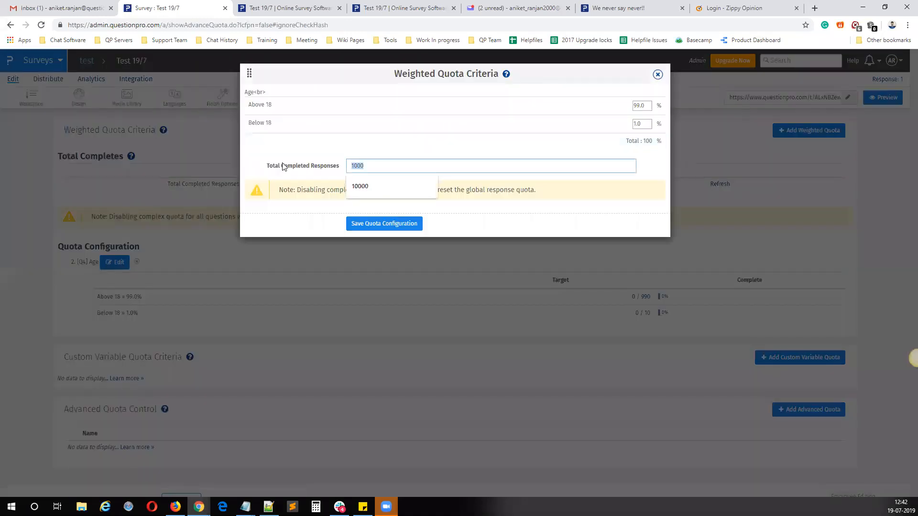
type("2")
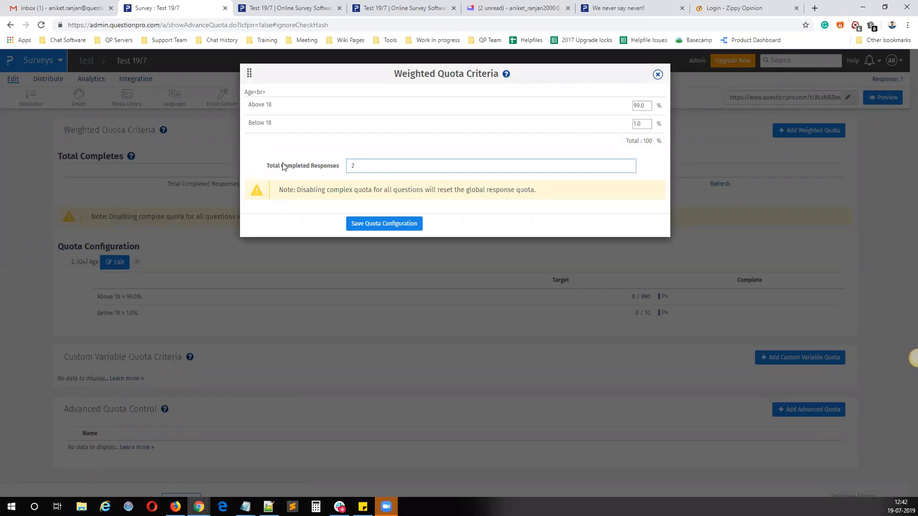
left_click(639, 105)
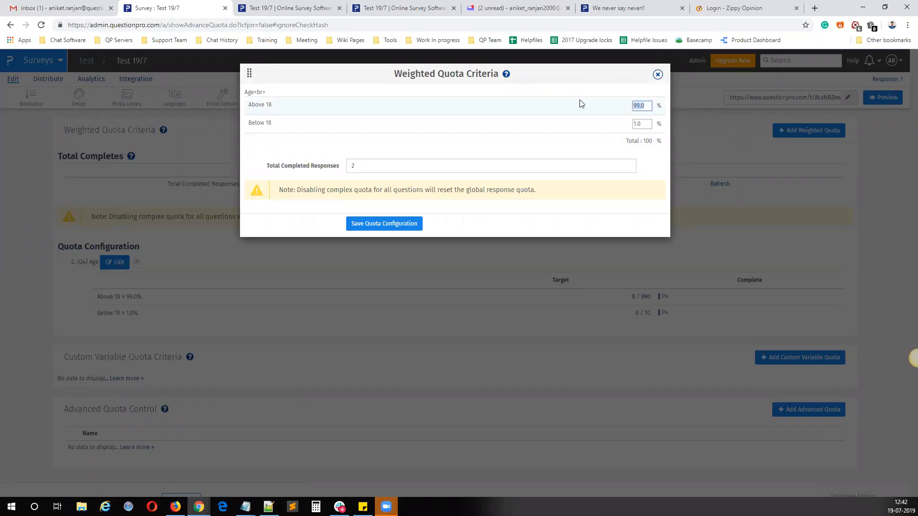
type("50")
key("Tab")
type("50")
left_click(386, 223)
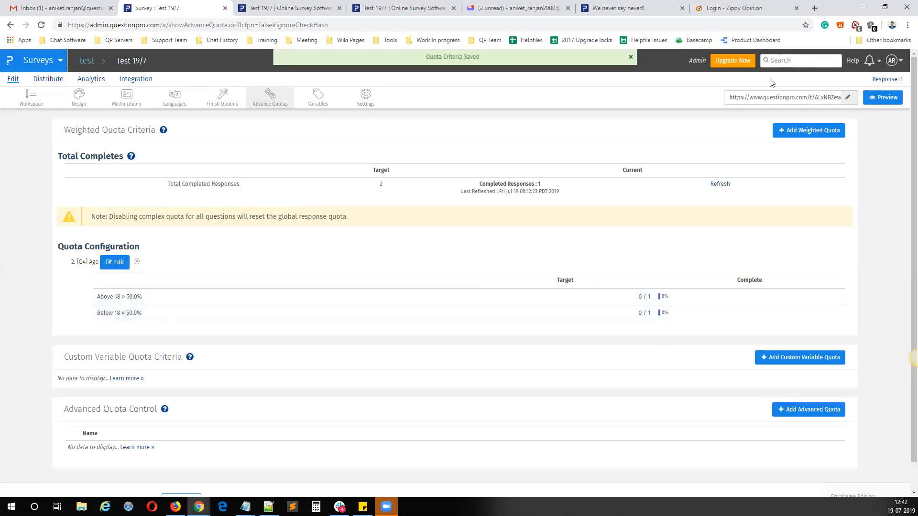
Step: Open the survey's live link in a new browser tab
left_click(761, 98)
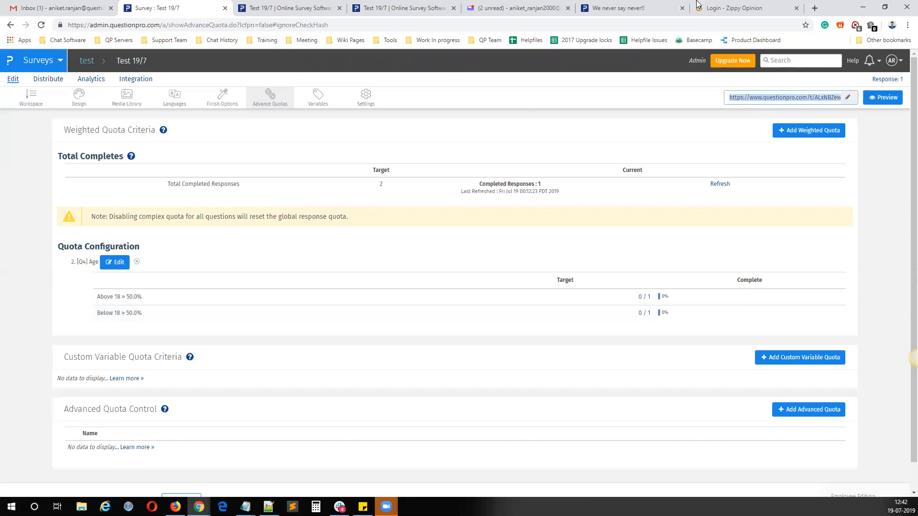
left_click(816, 8)
type("https://www.questionpro.com/t/ALxNBZewKW")
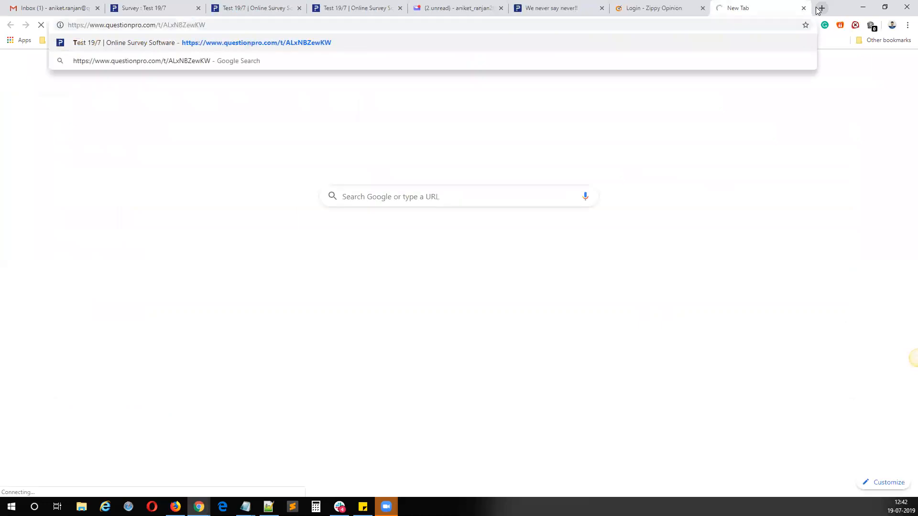
key("Return")
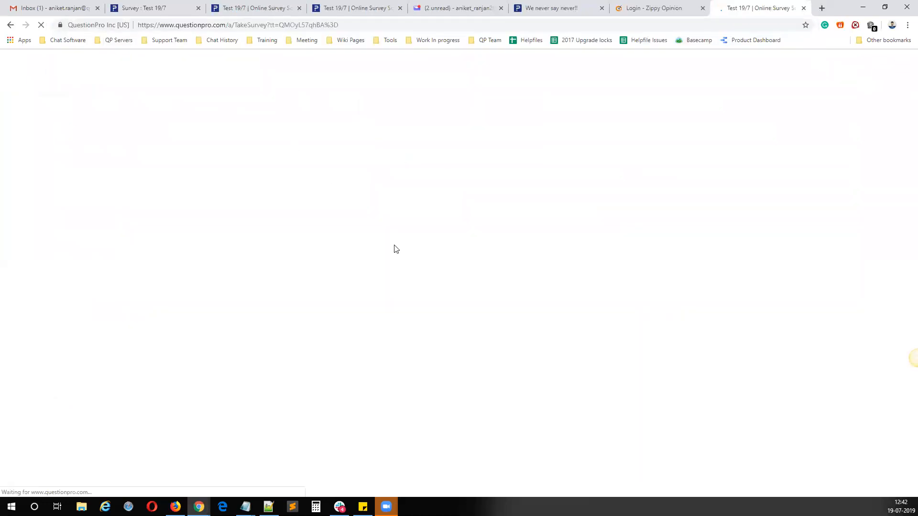
Step: Answer the survey with Male, Above 18, Hollywood and Sedan, and submit the response
left_click(267, 192)
left_click(214, 268)
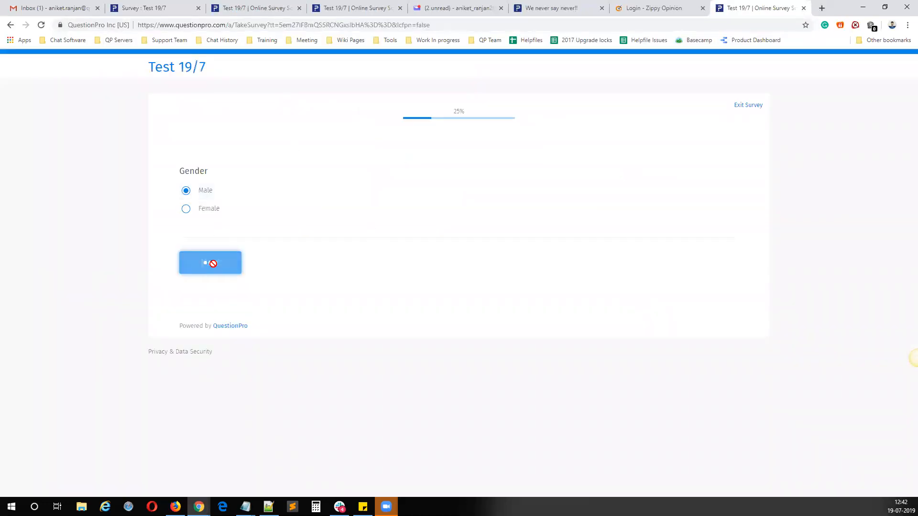
left_click(221, 193)
left_click(249, 268)
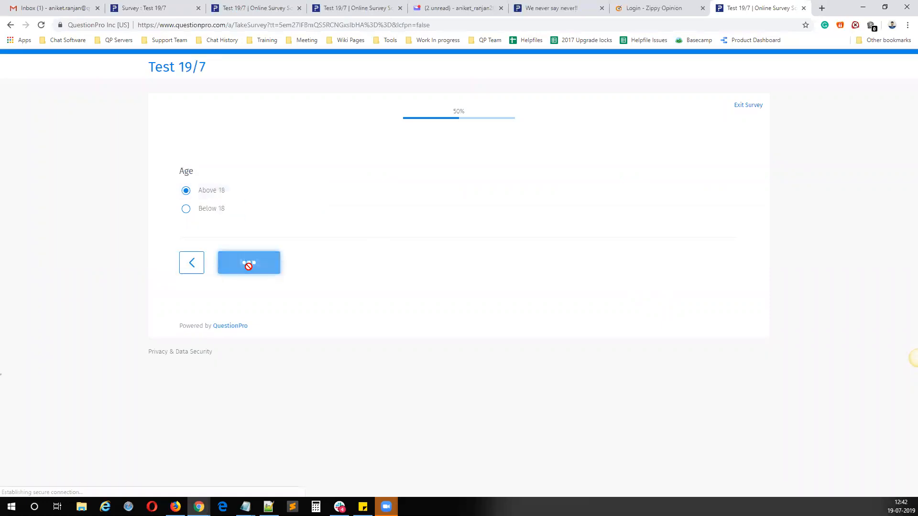
left_click(219, 191)
left_click(218, 305)
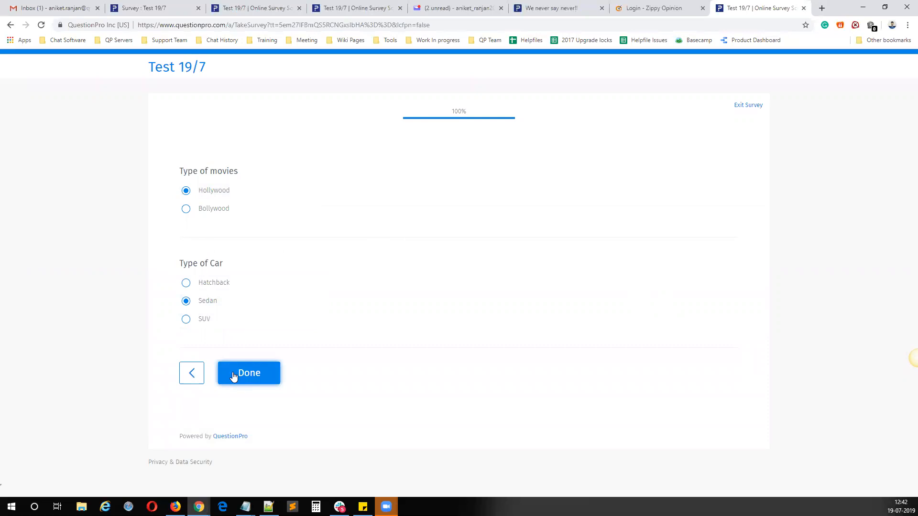
left_click(234, 376)
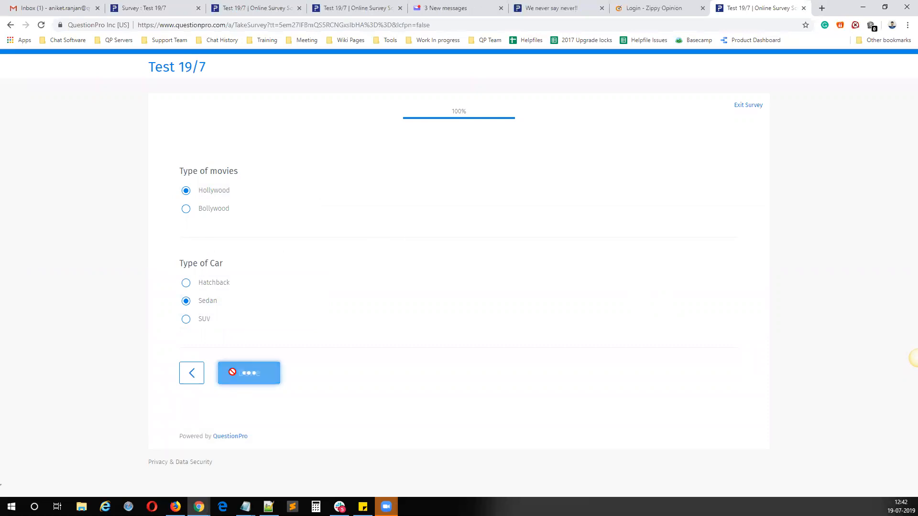
Step: Load the survey link again to check whether another response is accepted, and close the survey tab
left_click(420, 26)
type("https://www.questionpro.com/t/ALxNBZewKW")
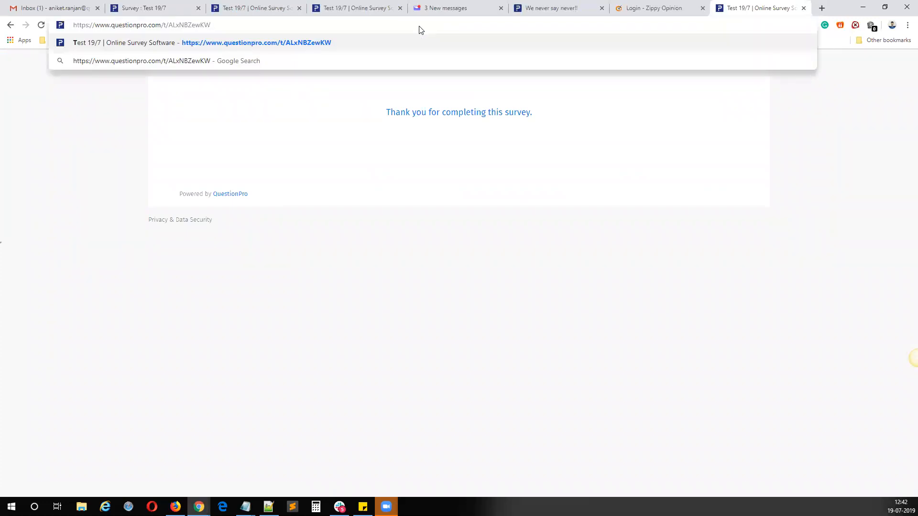
key("Return")
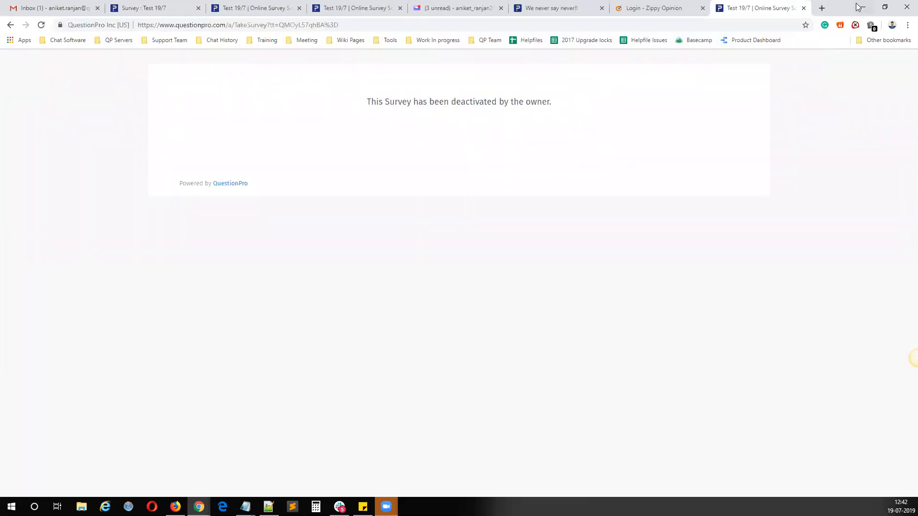
left_click(803, 8)
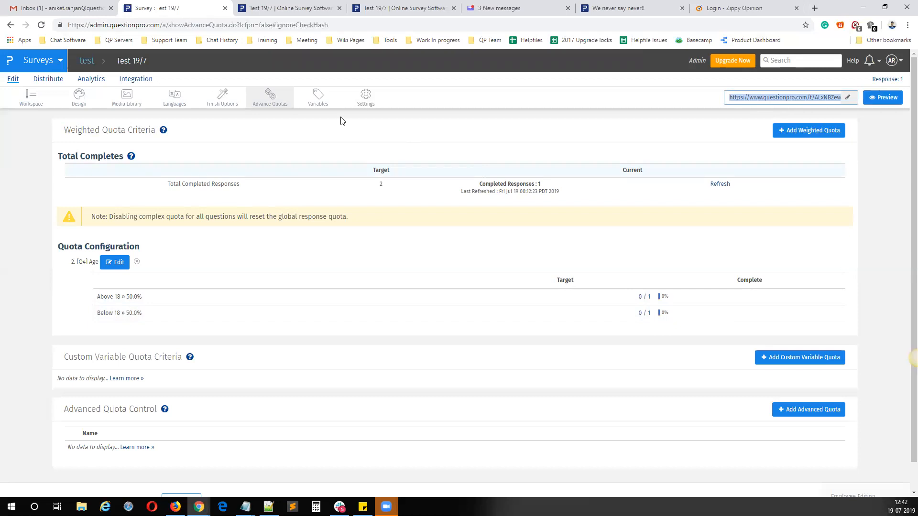
Step: Set the survey's Response Quota to 3 in the survey settings and save the changes
left_click(366, 100)
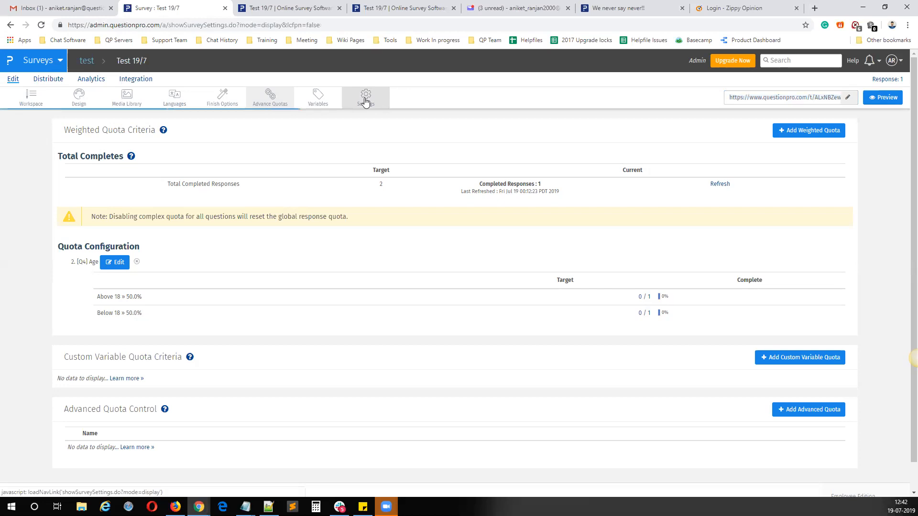
left_click(363, 192)
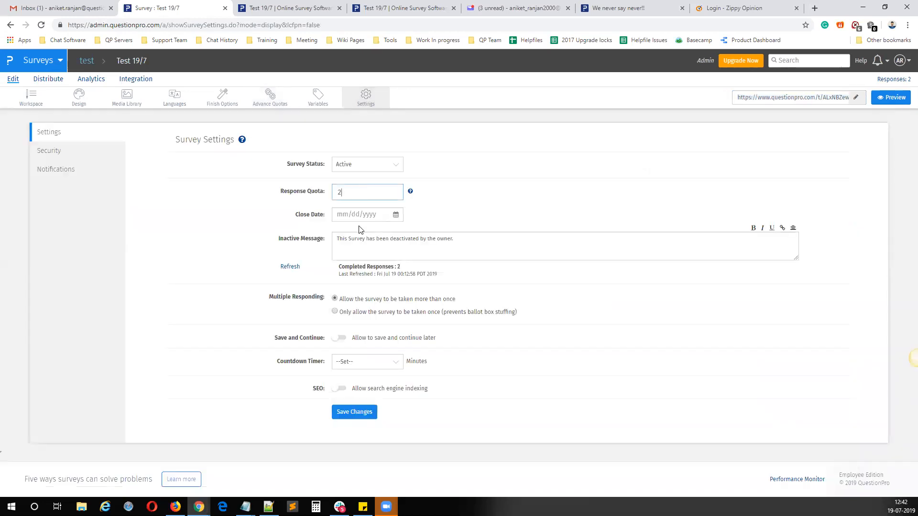
double_click(335, 191)
left_click(346, 418)
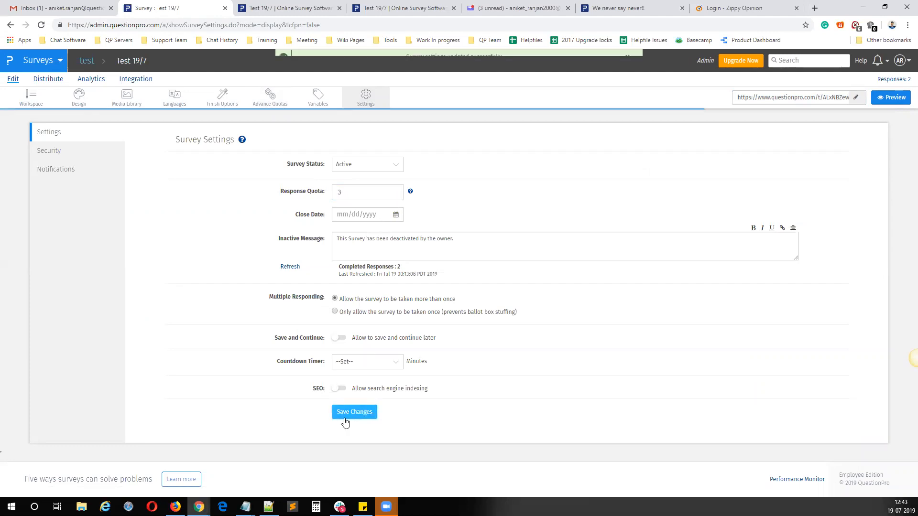
Step: Open the live survey from its share link in a new browser tab
left_click(778, 98)
right_click(777, 99)
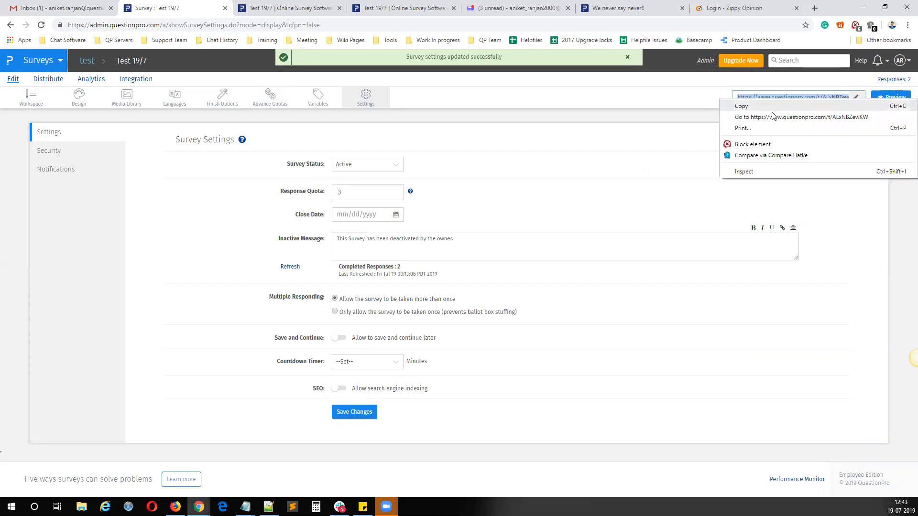
left_click(773, 117)
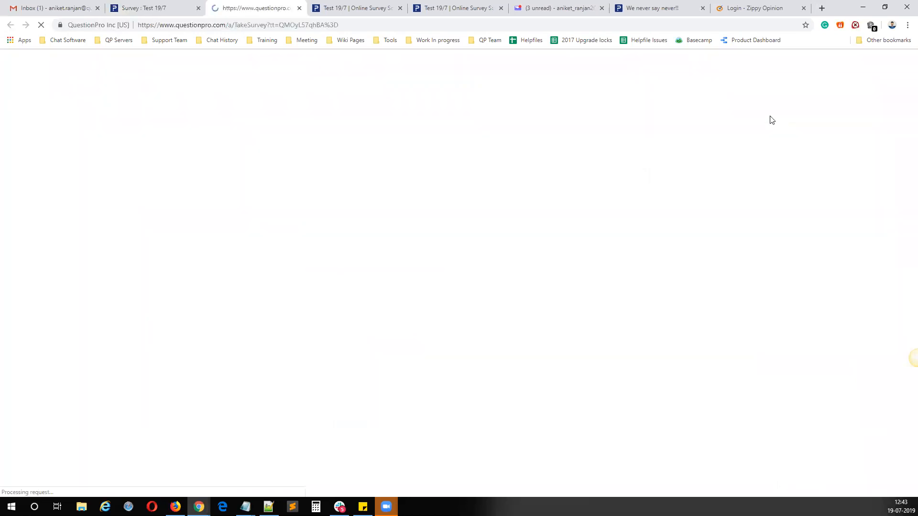
Step: Answer the survey with Male and Above 18 to test the Age quota, and close the survey tab
left_click(205, 191)
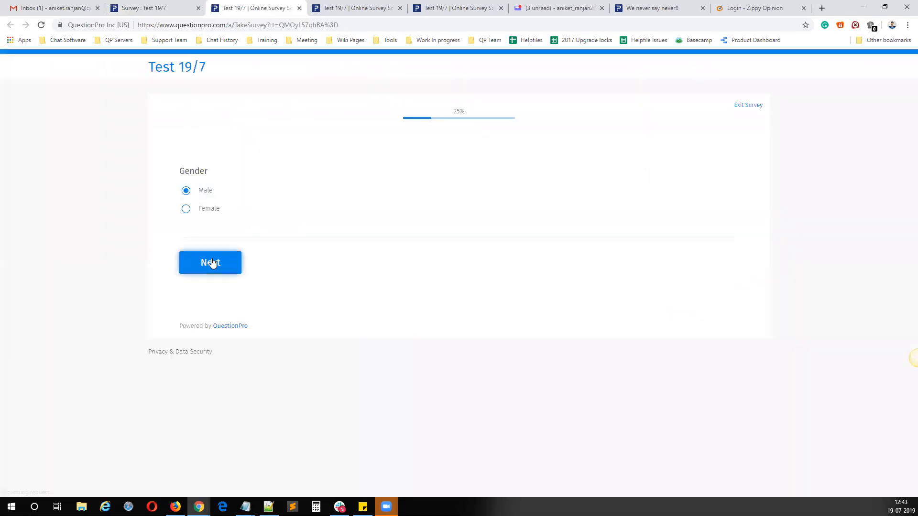
left_click(241, 270)
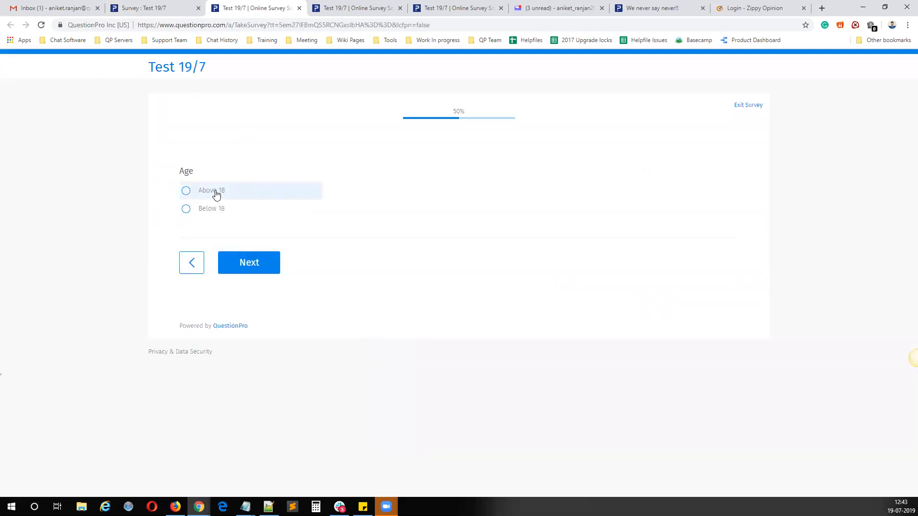
left_click(216, 194)
left_click(244, 261)
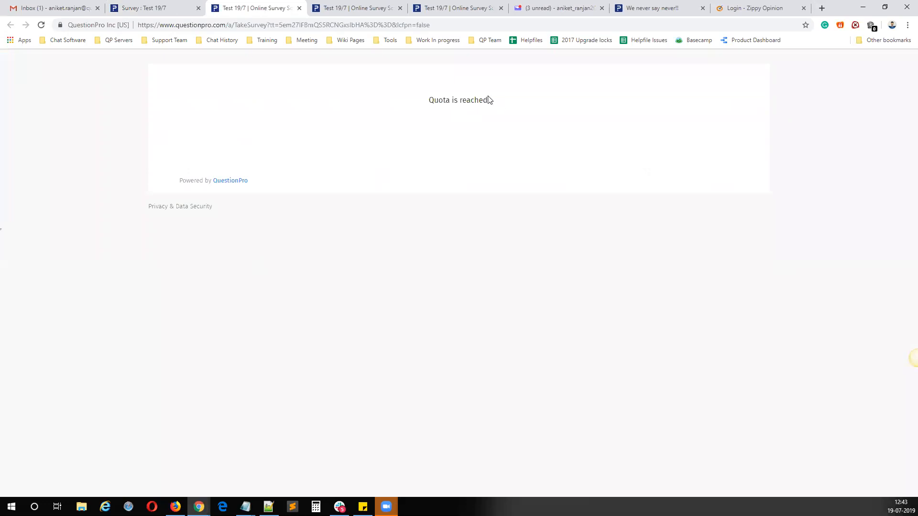
triple_click(433, 99)
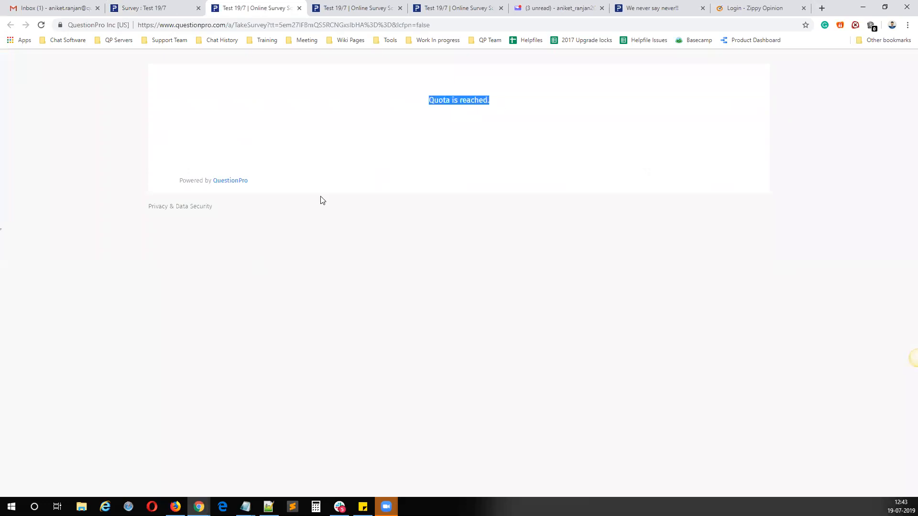
left_click(299, 8)
Step: Review the Gender question's Quota Control logic in the workspace, including the Male limit and its over-limit branching choices, and close it unchanged
left_click(42, 94)
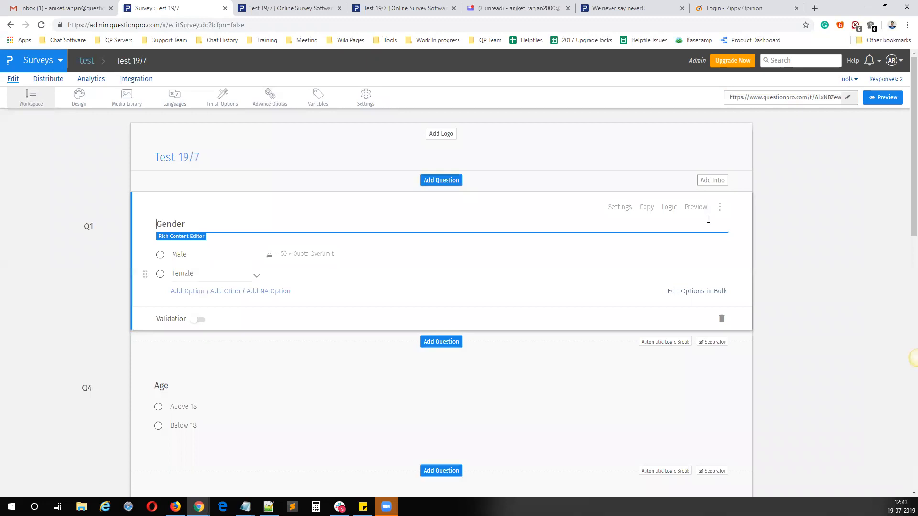
left_click(667, 209)
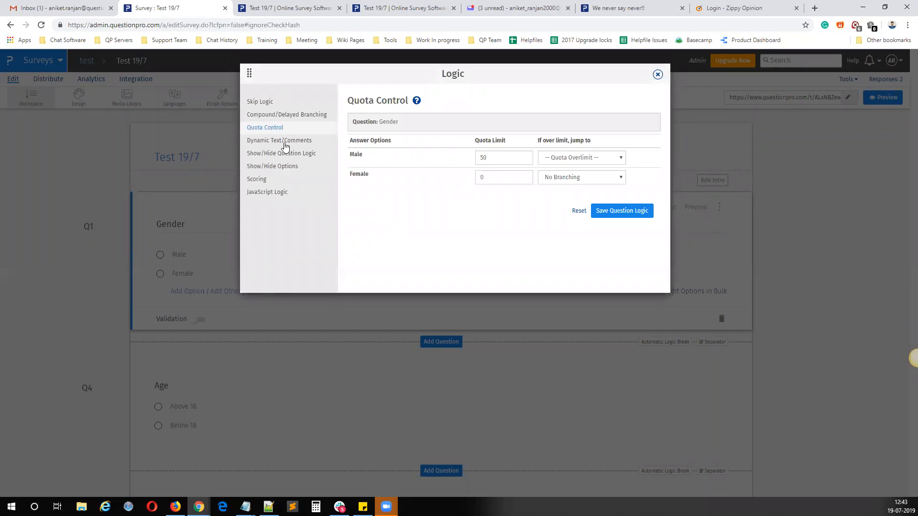
left_click(581, 160)
left_click(571, 207)
left_click(567, 157)
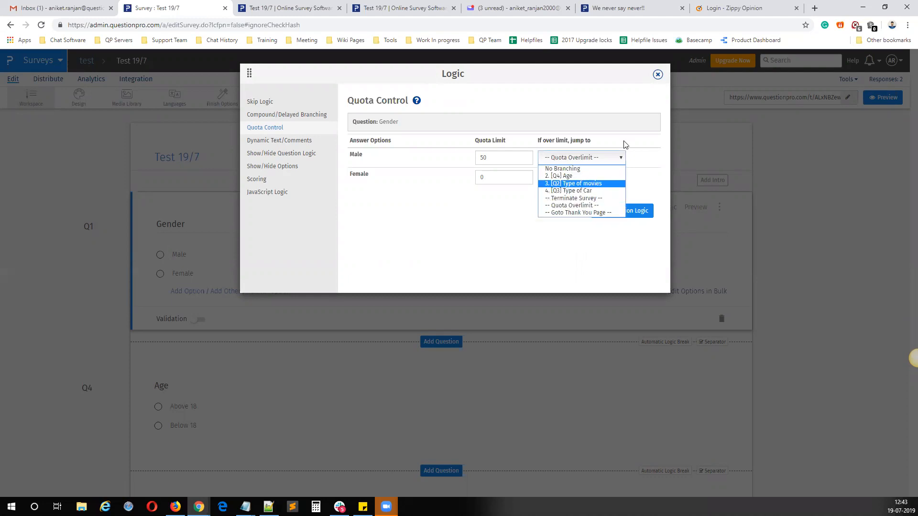
left_click(508, 73)
left_click_drag(508, 74, 479, 222)
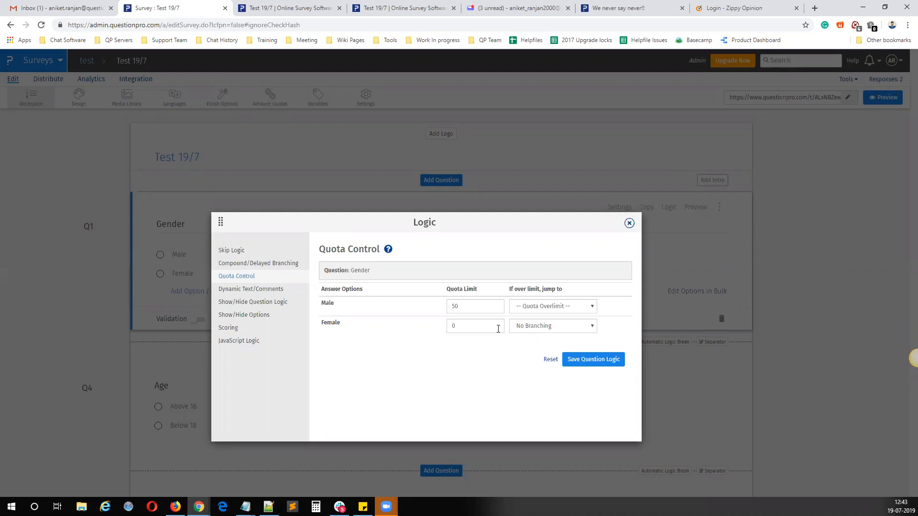
left_click_drag(458, 306, 336, 306)
left_click(629, 223)
Step: Examine the Age quota targets in the advanced quota settings and refresh the completed responses
left_click(280, 102)
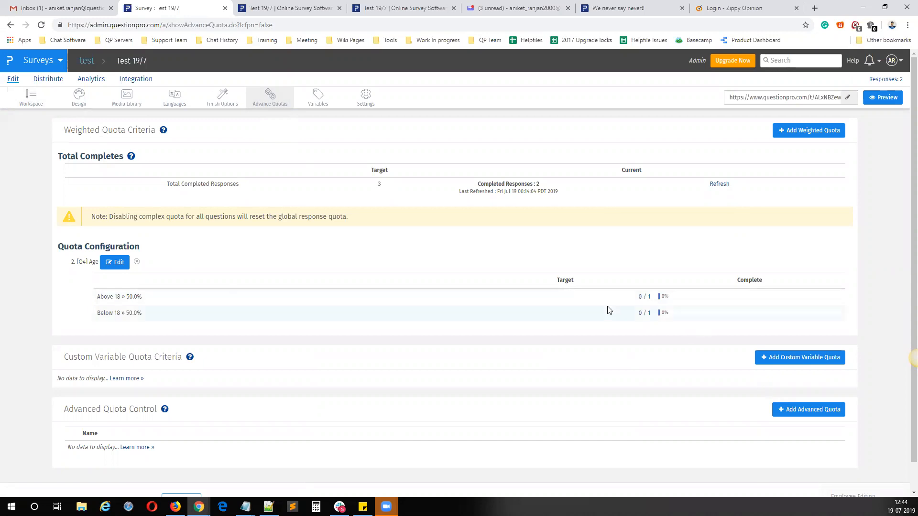
left_click_drag(98, 296, 124, 297)
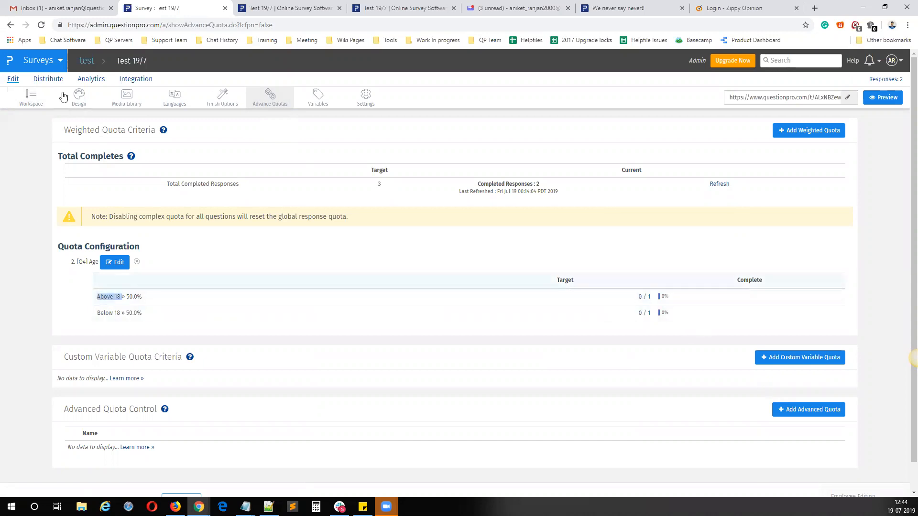
left_click(268, 101)
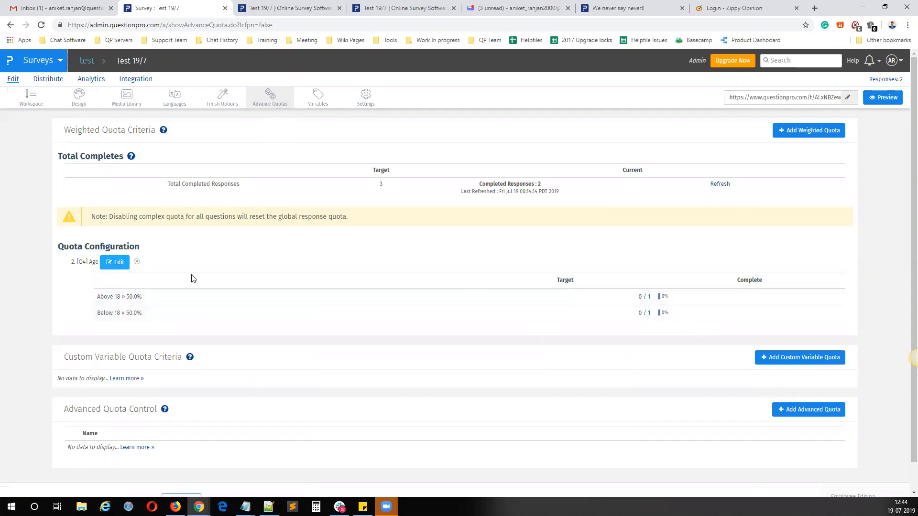
left_click(720, 187)
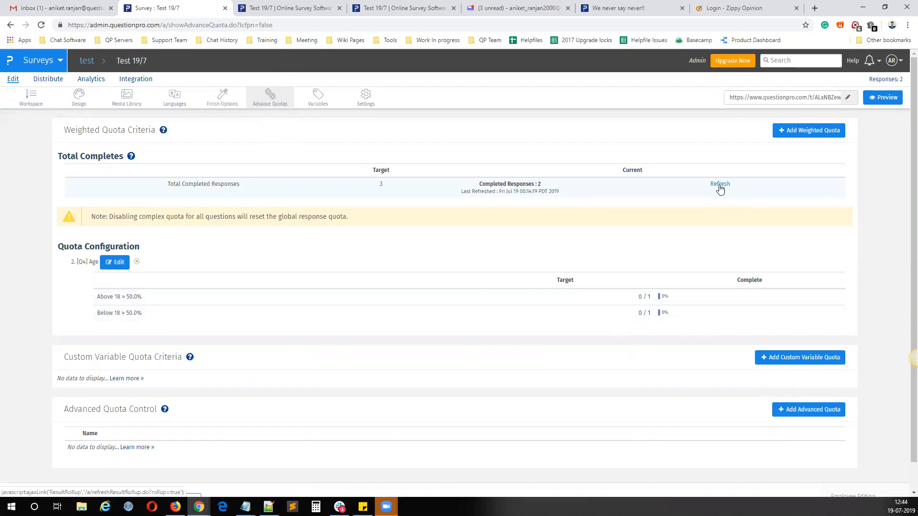
left_click(720, 186)
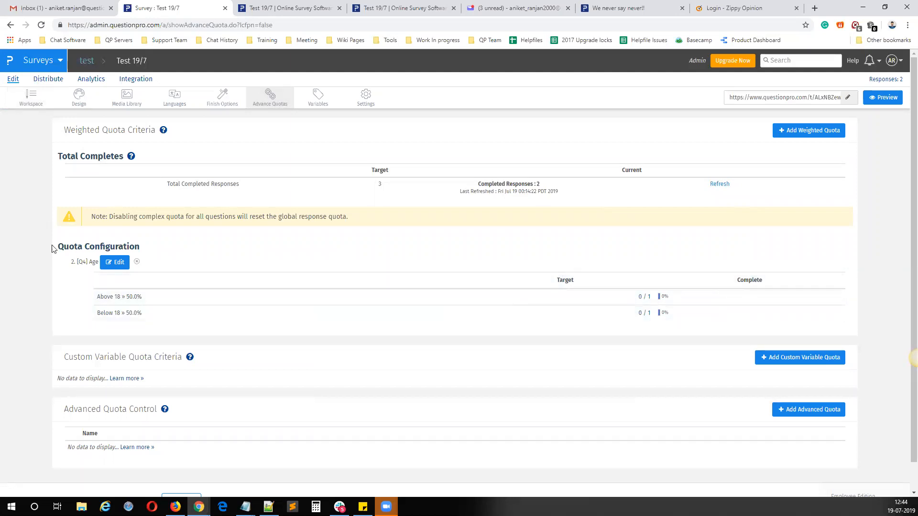
Step: Inspect the Age weighted quota criteria and the blank custom variable quota form, closing both without saving
left_click(116, 264)
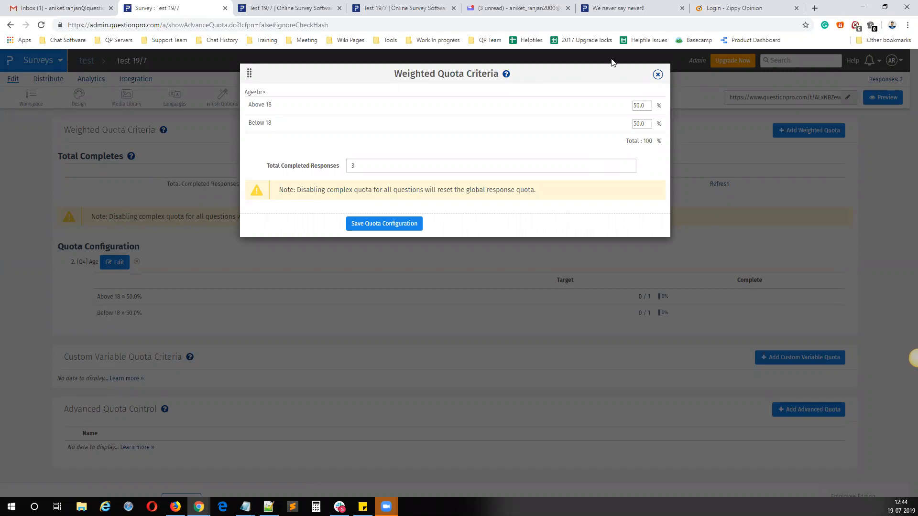
left_click(657, 74)
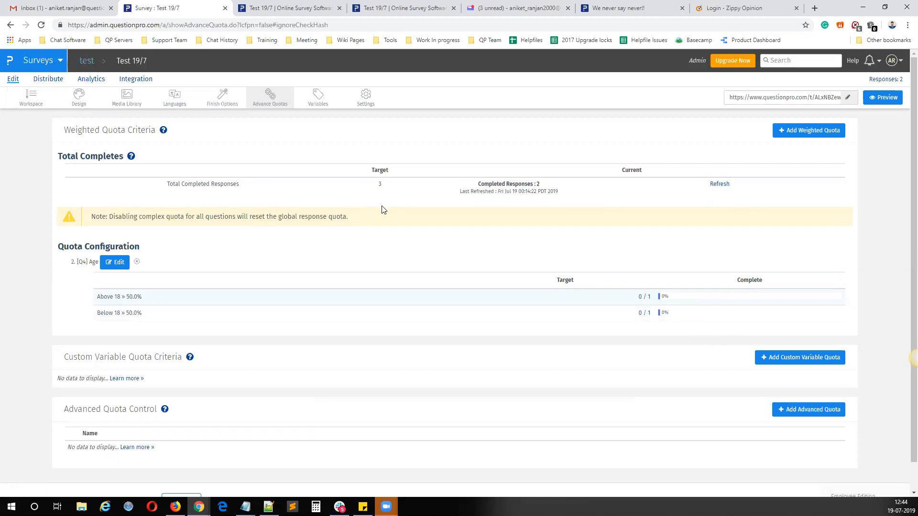
left_click_drag(64, 130, 155, 132)
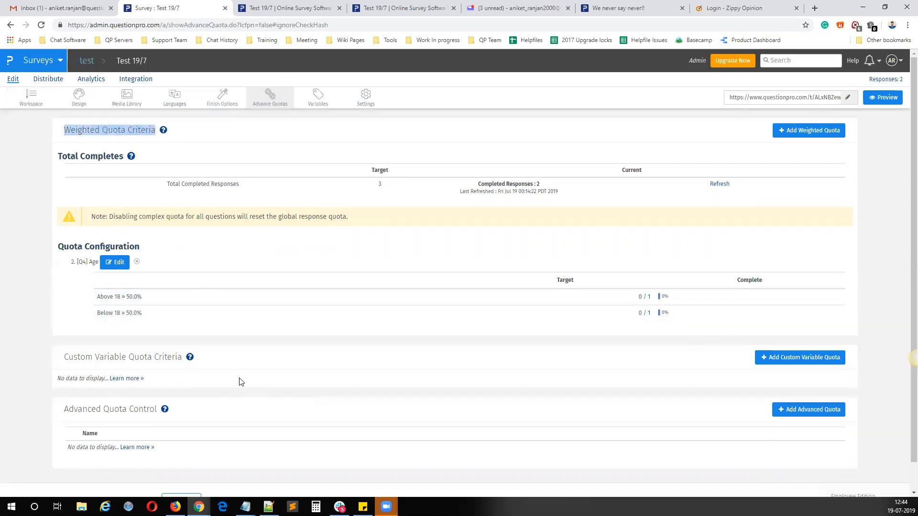
left_click(782, 359)
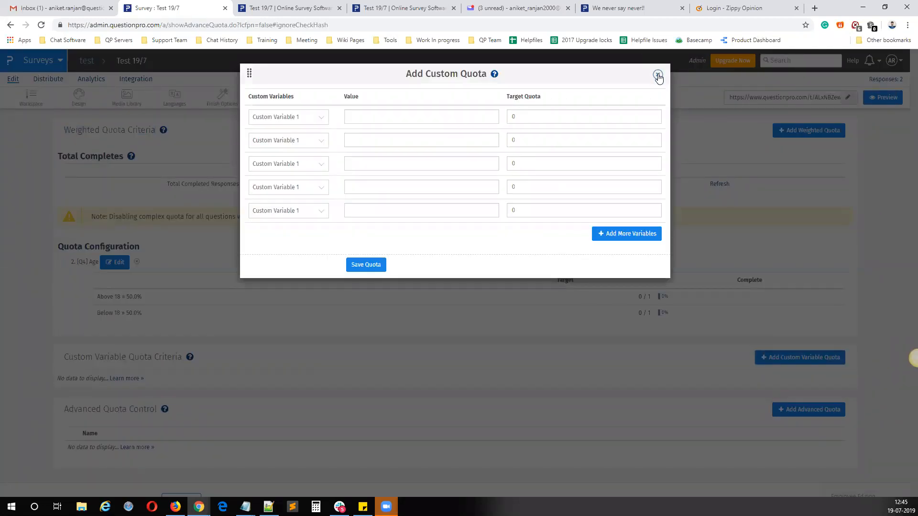
left_click(658, 74)
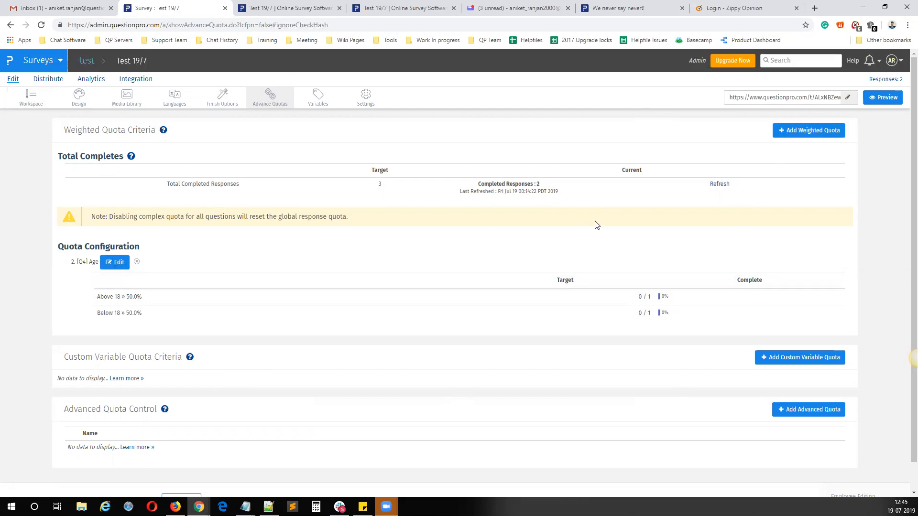
Step: Start a new weighted quota for the Gender question with total completed responses set to 1000
left_click(808, 131)
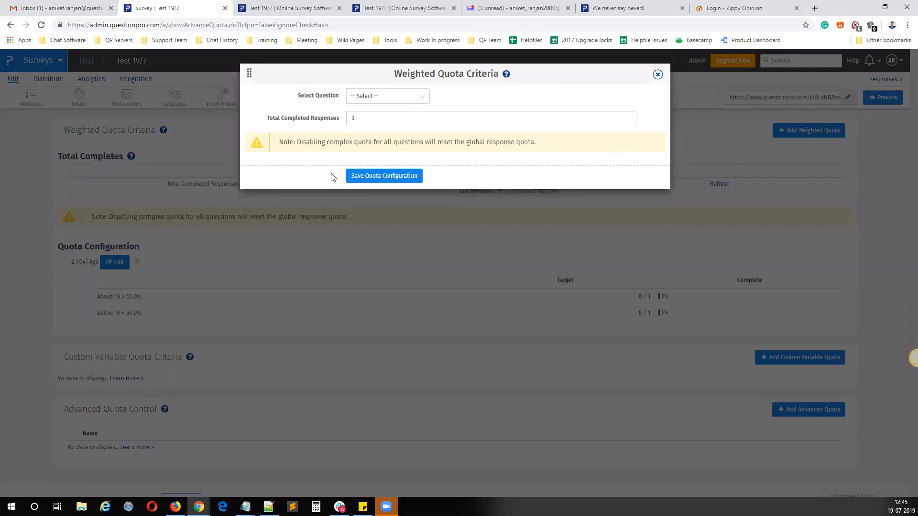
left_click(376, 97)
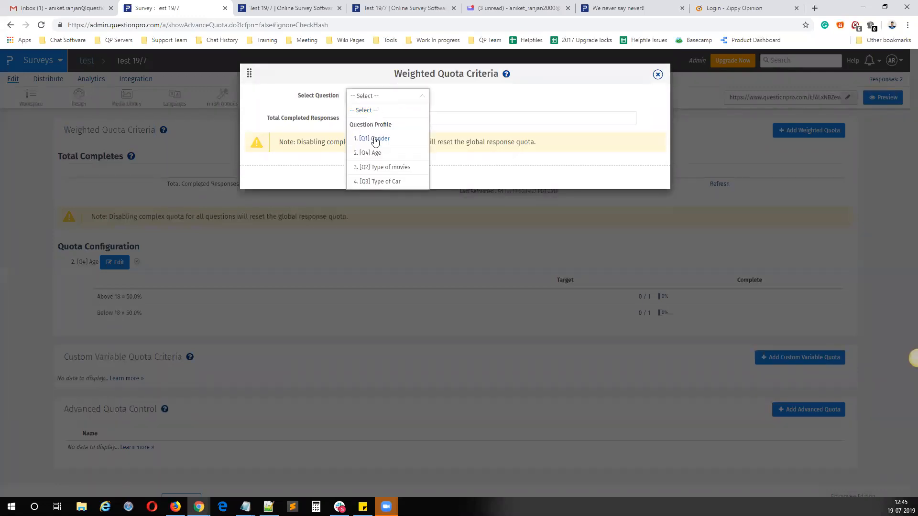
left_click(375, 140)
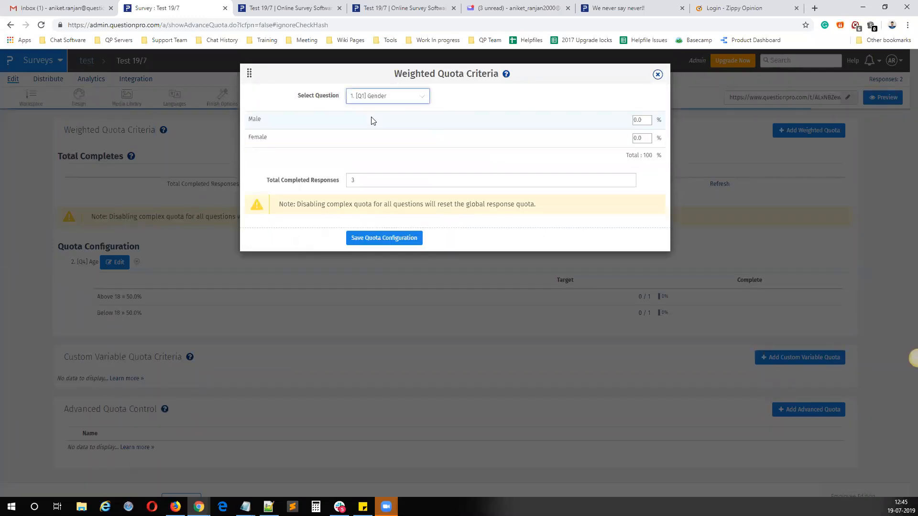
key("Tab")
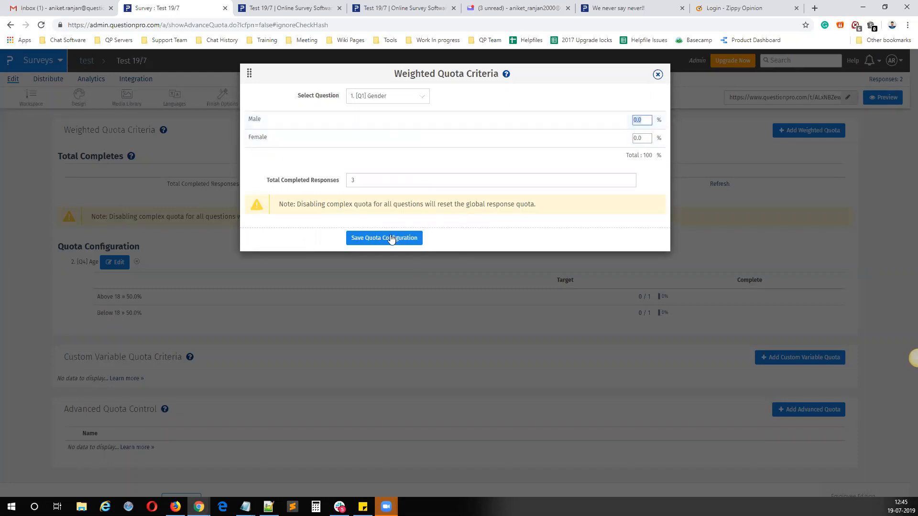
left_click_drag(363, 182, 262, 179)
type("1000")
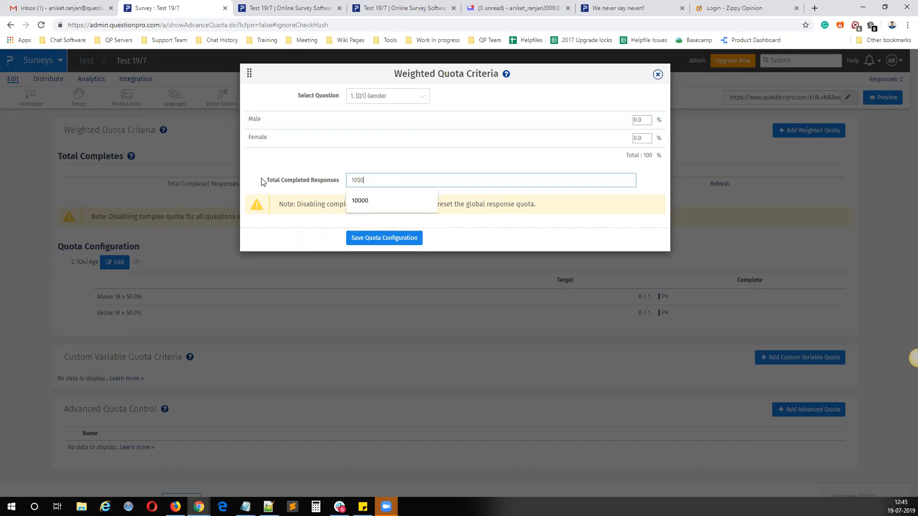
Step: Set the Gender quota percentages to 5% for Male and 95% for Female, and save the quota configuration
left_click(640, 120)
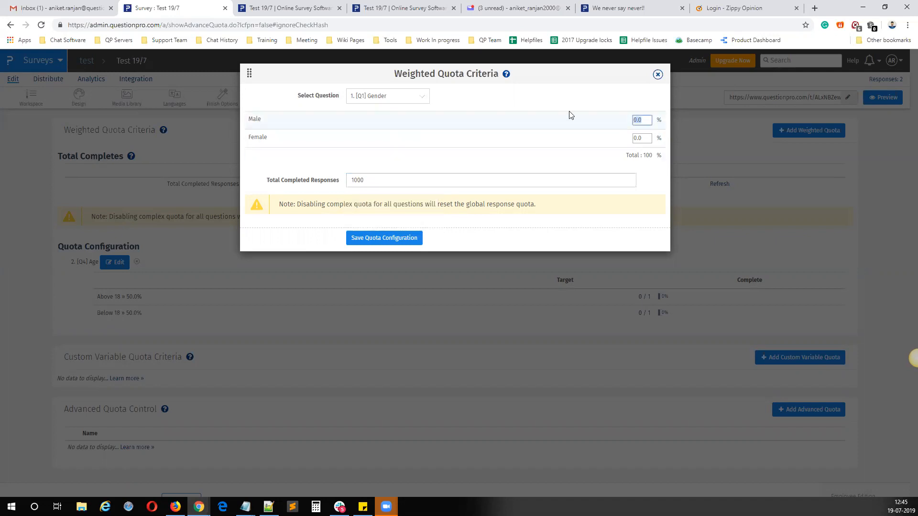
type("10")
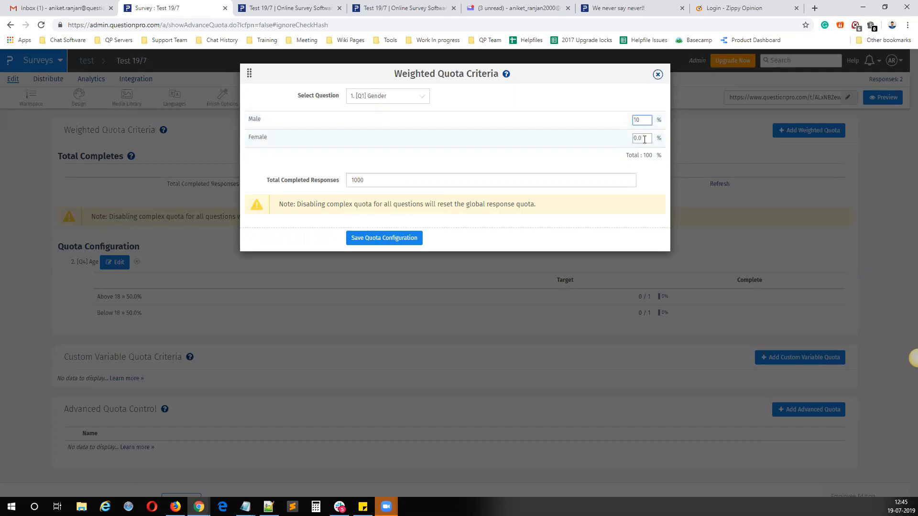
key("BackSpace")
key("BackSpace")
type("5")
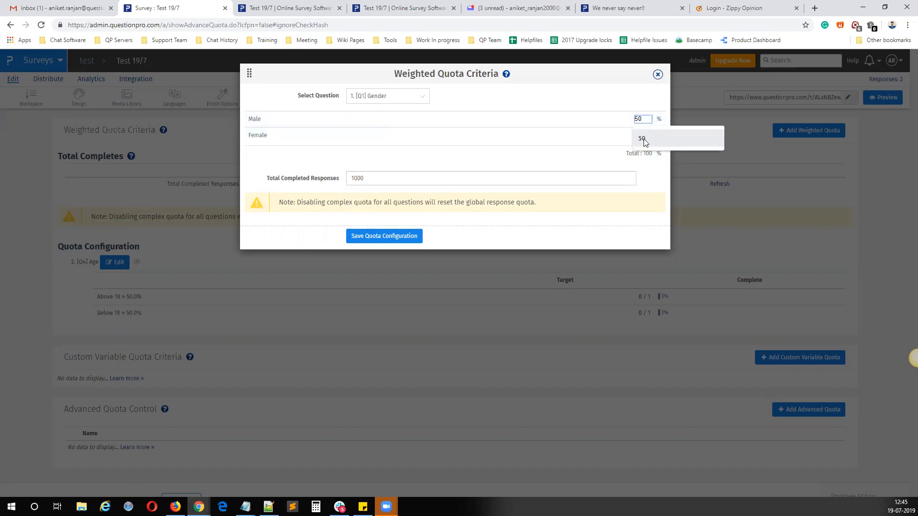
key("Tab")
type("95")
left_click(373, 237)
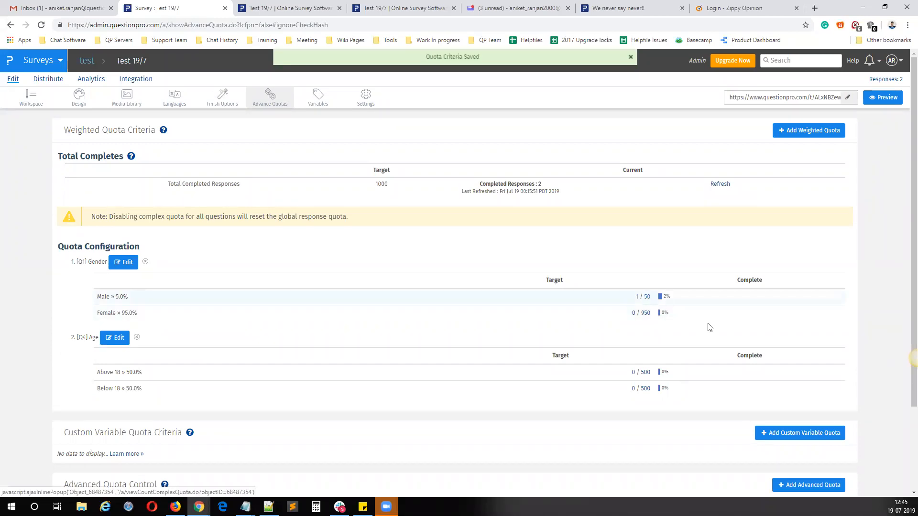
Step: Edit the Gender weighted quota to 10% for Male and 90% for Female, and save it
left_click(129, 262)
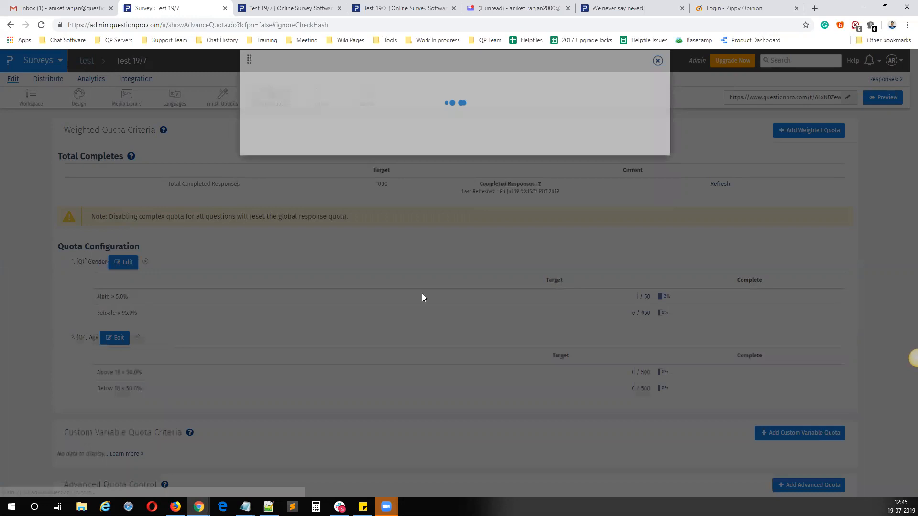
type("10")
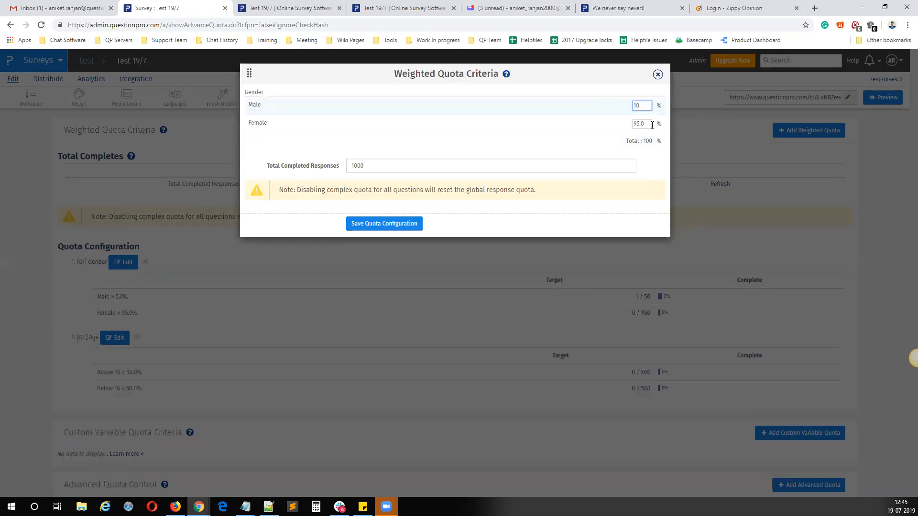
left_click(650, 124)
type("90")
left_click(408, 222)
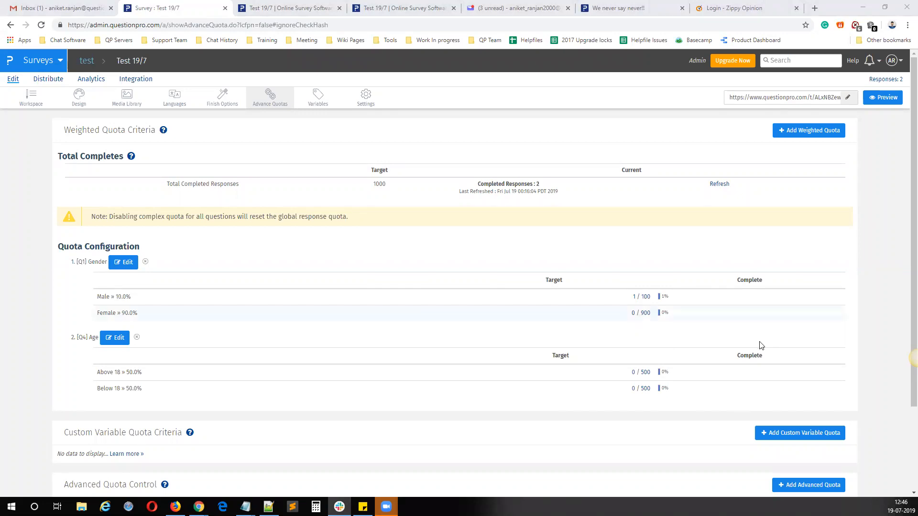
Step: Compare the Male weighted quota target with the quota limit and over-limit destinations in the Gender question's Quota Control
triple_click(645, 297)
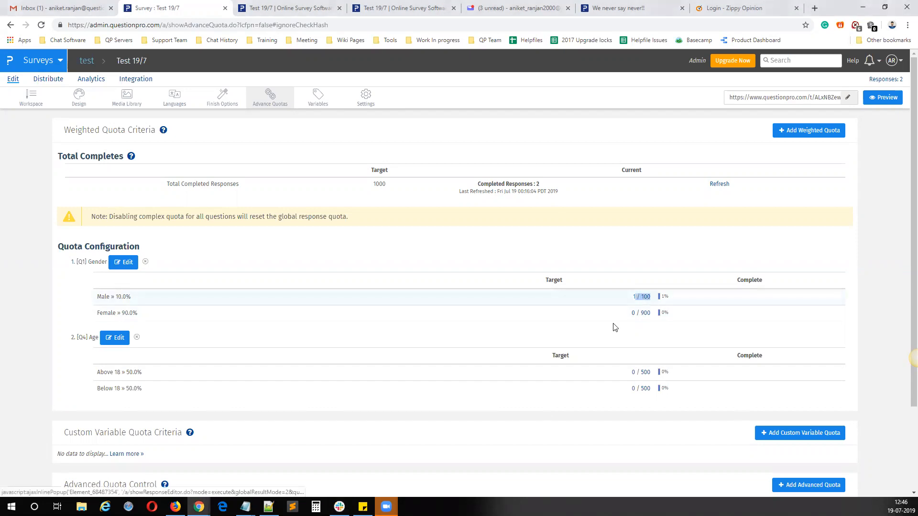
left_click(29, 98)
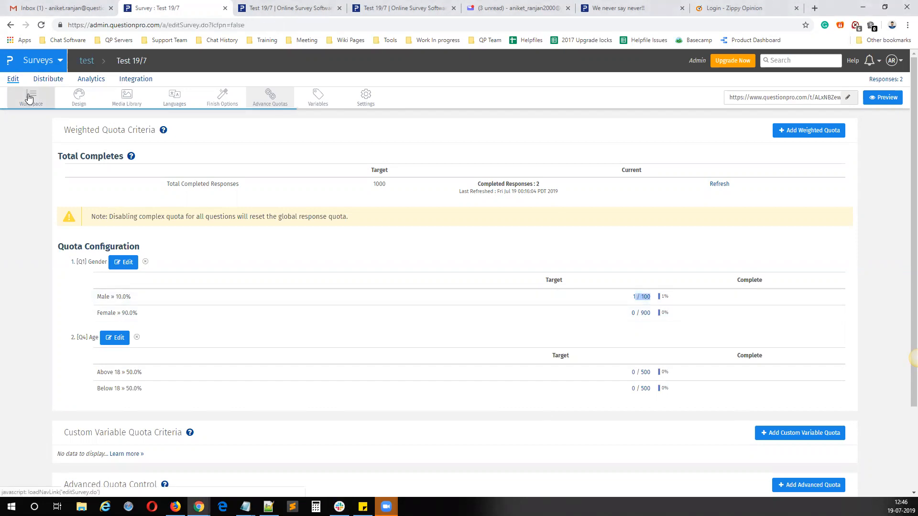
left_click(668, 207)
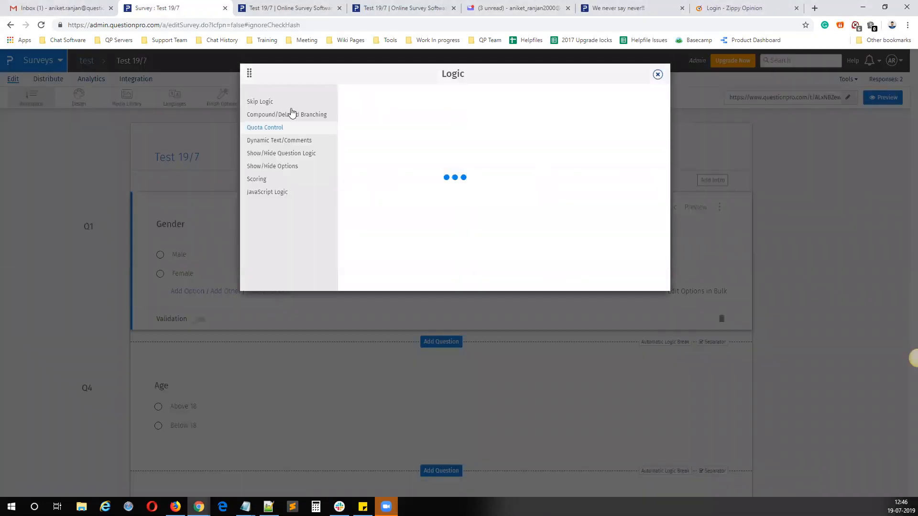
left_click_drag(504, 157, 453, 157)
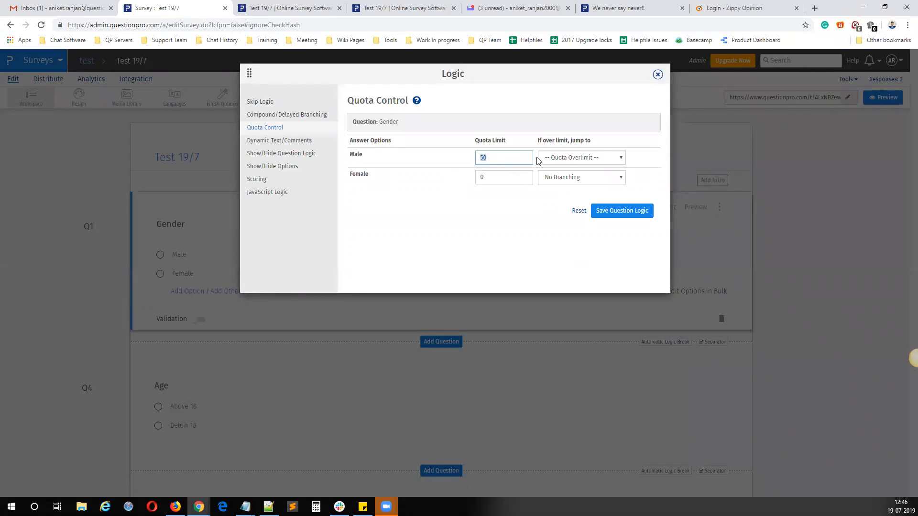
mouse_move(362, 155)
left_mouse_down()
mouse_move(379, 154)
mouse_move(349, 154)
left_mouse_up()
left_click(489, 155)
left_click(573, 160)
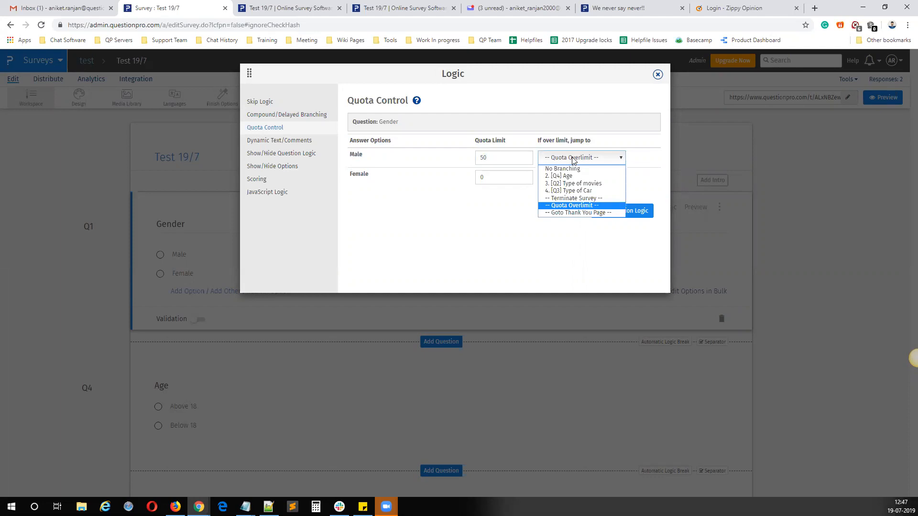
left_click(557, 153)
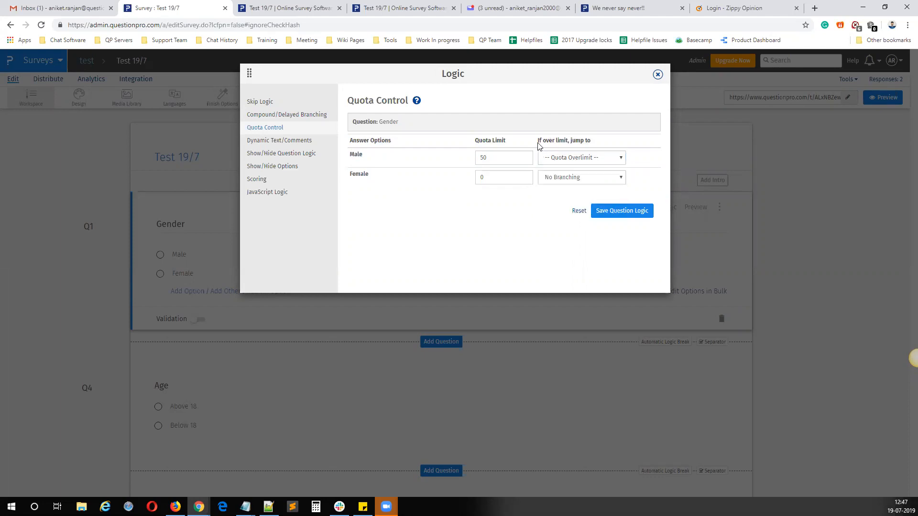
Step: Try [Q3] Type of Car as Male's over-limit jump destination, and close the Logic dialog without saving
left_click(503, 156)
left_click(579, 160)
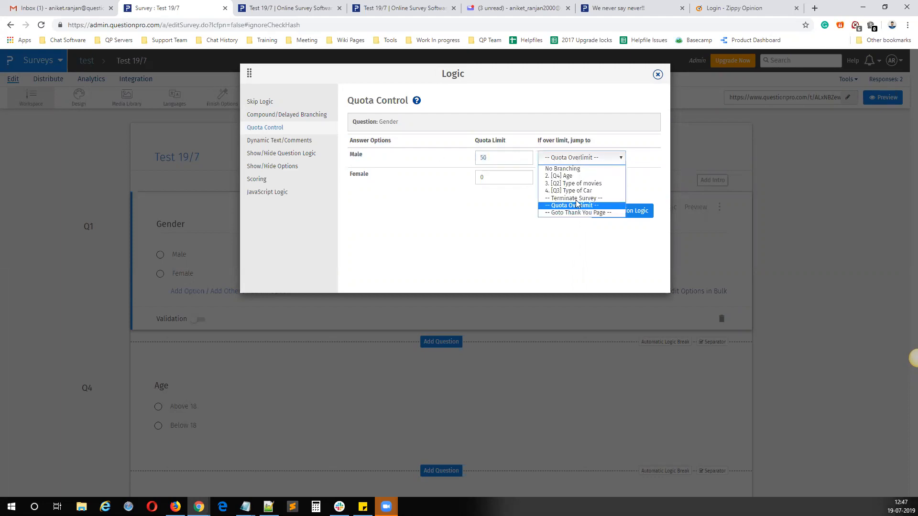
left_click(573, 191)
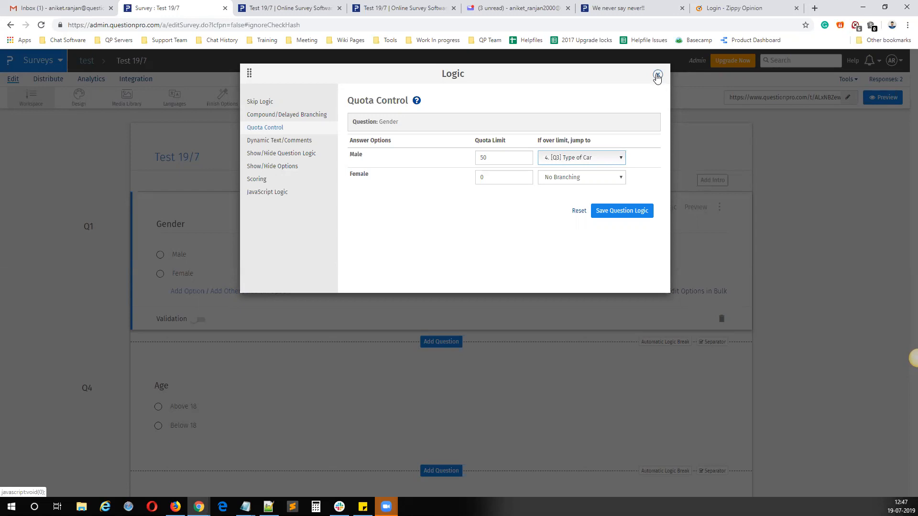
left_click_drag(498, 158, 453, 156)
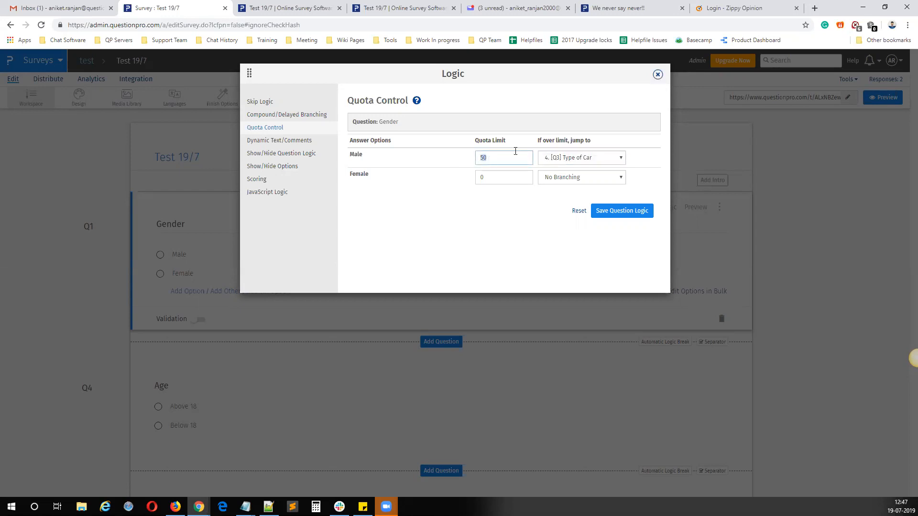
left_click(572, 162)
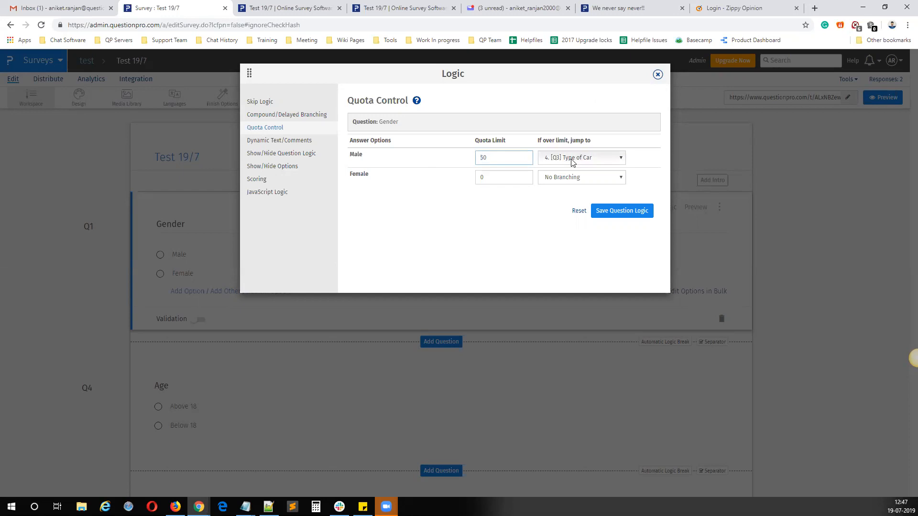
left_click(659, 77)
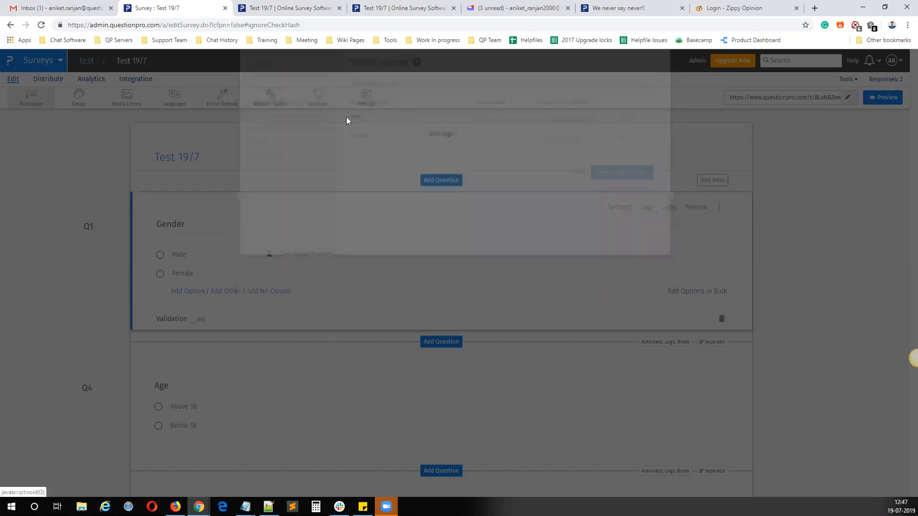
Step: Return to Advance Quotas and start a custom variable quota with Custom Variable 1 set to the value Male
left_click(280, 102)
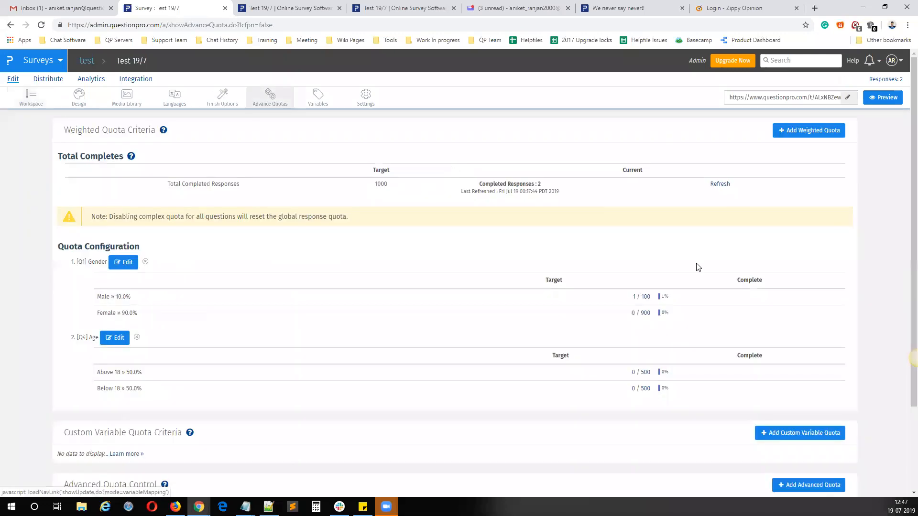
left_click_drag(650, 297, 629, 298)
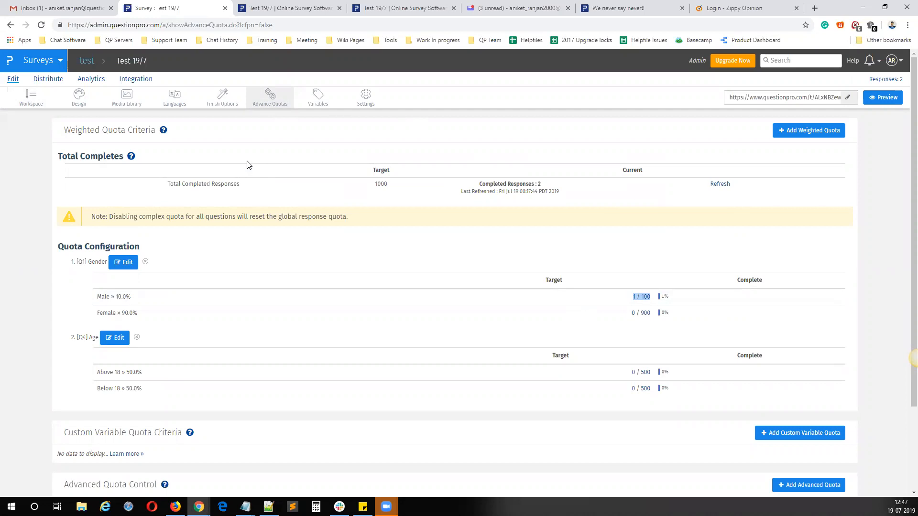
scroll(258, 293, "down", 3)
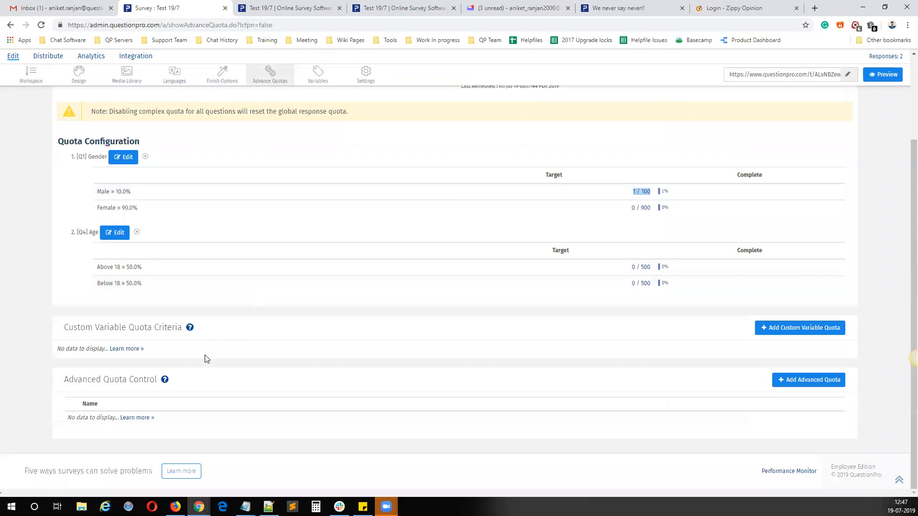
left_click(797, 330)
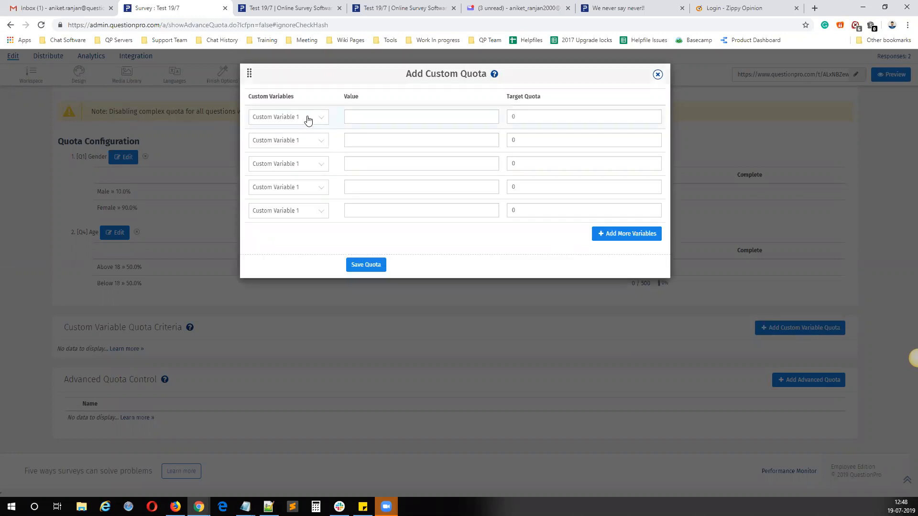
left_click(308, 119)
left_click(289, 163)
left_click(355, 118)
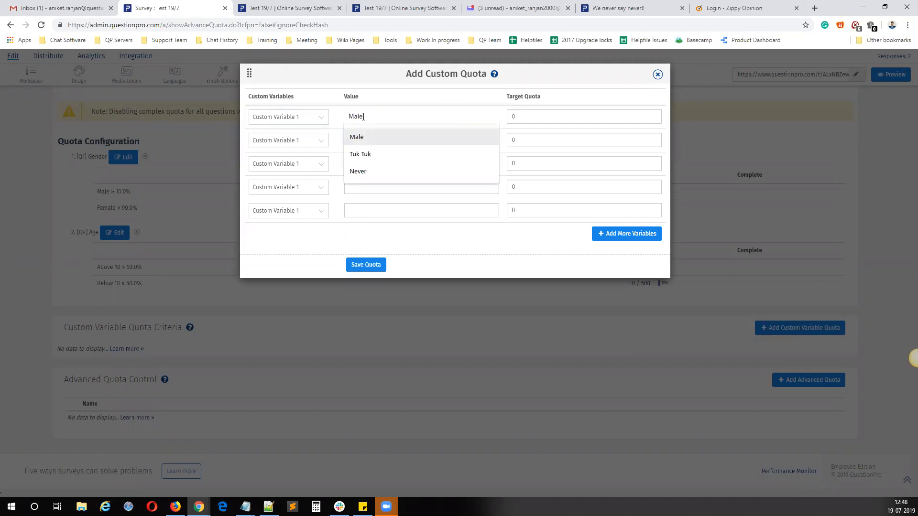
left_click(360, 136)
left_click(526, 115)
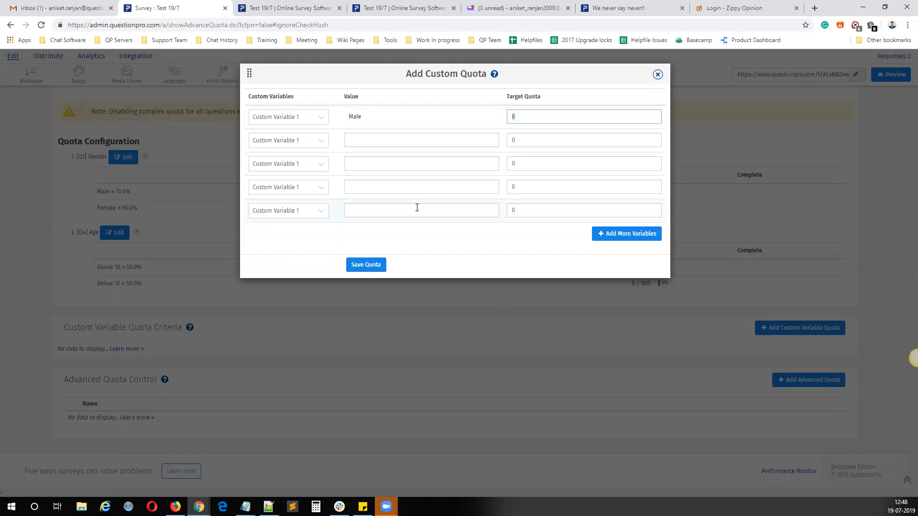
Step: Add Female as the second value, set the target quotas to 50 for Male and 950 for Female, and save the custom quota
left_click(366, 140)
left_click(366, 159)
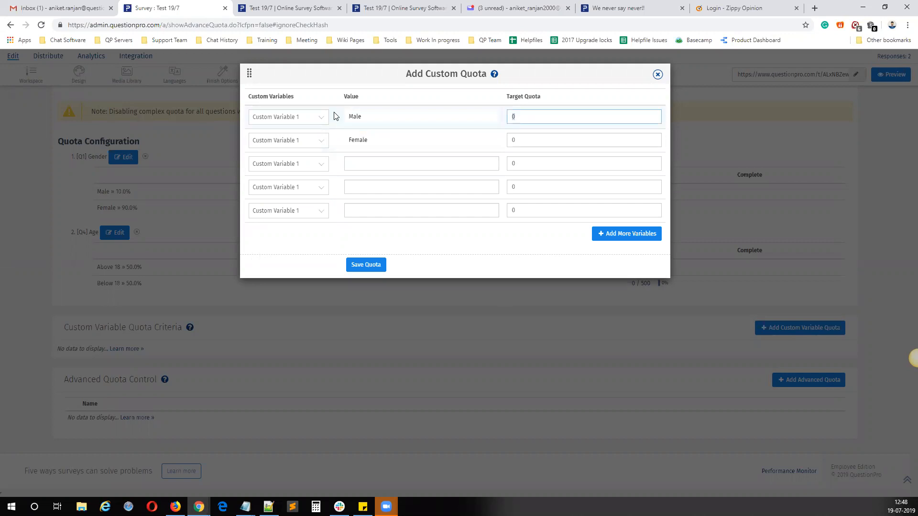
key("Tab")
type("950")
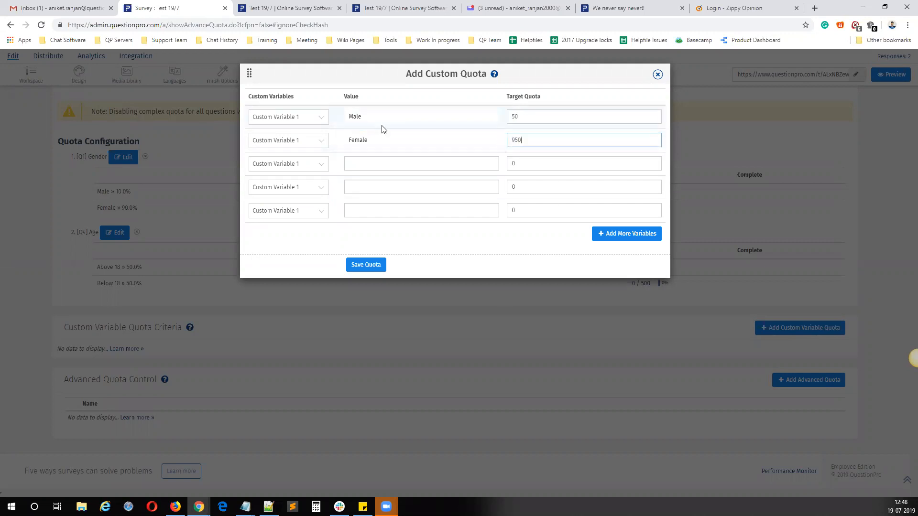
left_click(360, 267)
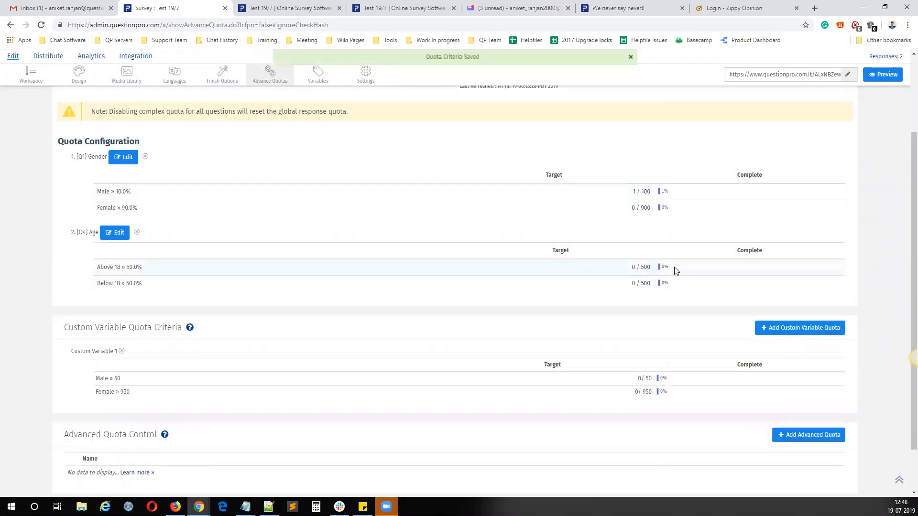
left_click_drag(668, 379, 569, 393)
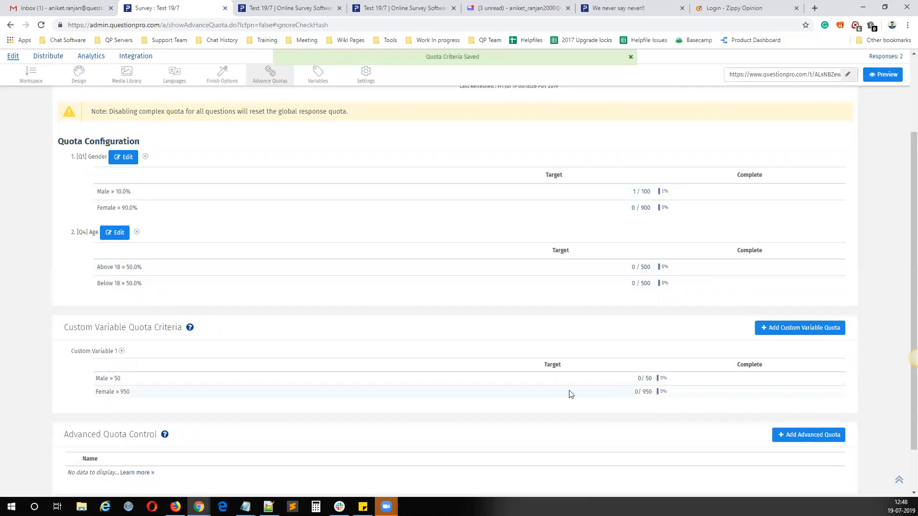
left_click_drag(98, 381, 130, 382)
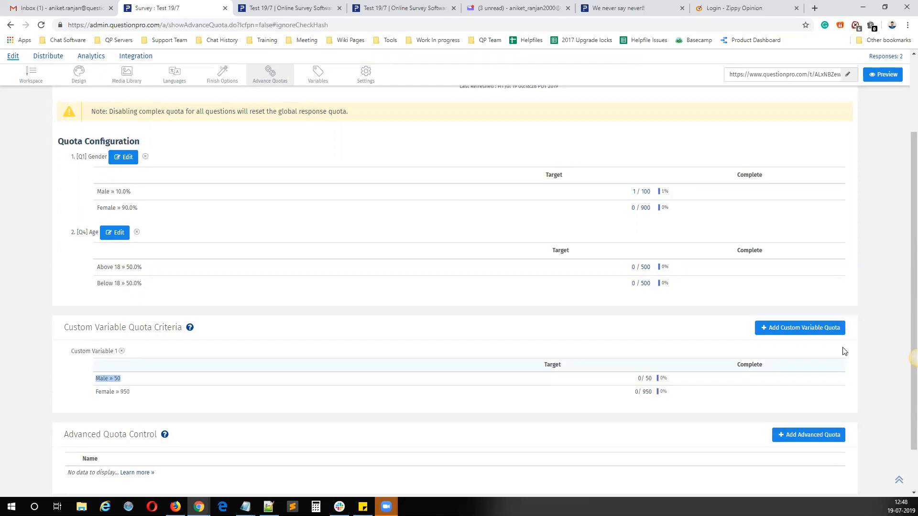
Step: Try Custom Variable 255 in the third row of a new custom variable quota, and close the form without saving
left_click(803, 328)
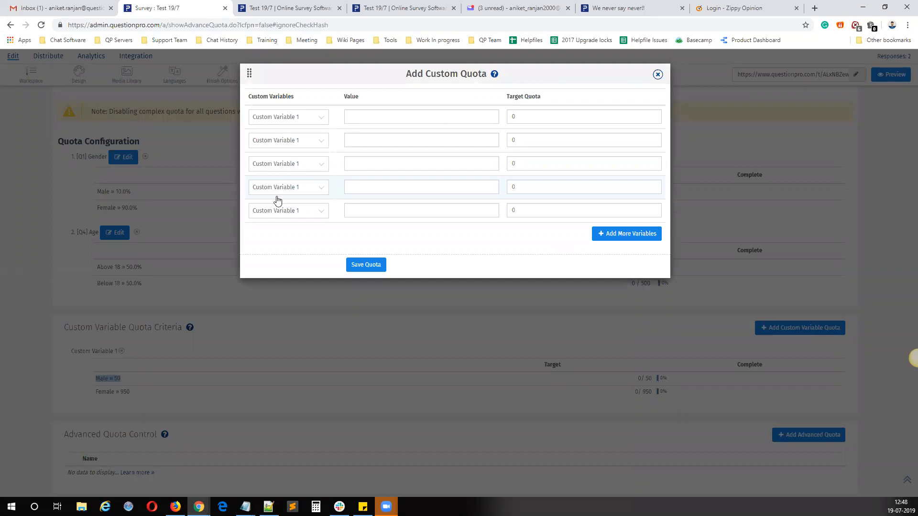
left_click(294, 165)
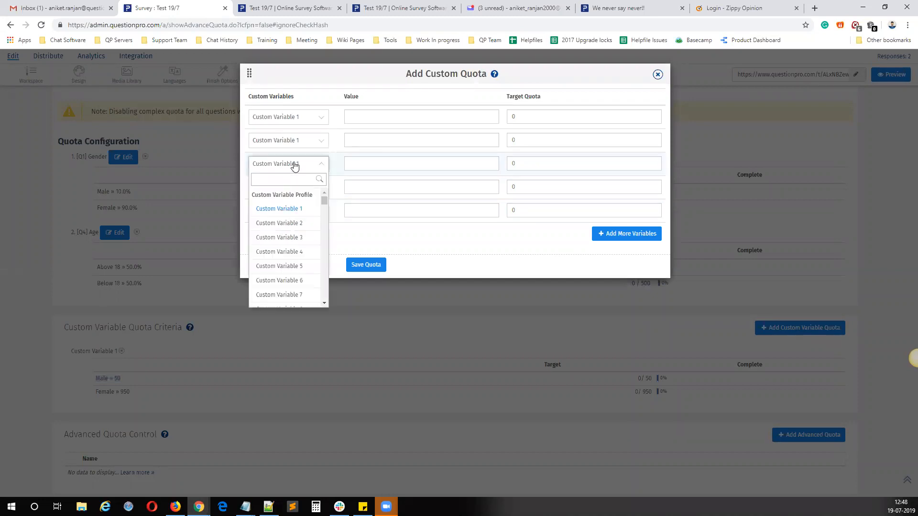
scroll(293, 283, "down", 5)
scroll(294, 268, "down", 7)
left_click_drag(323, 216, 324, 301)
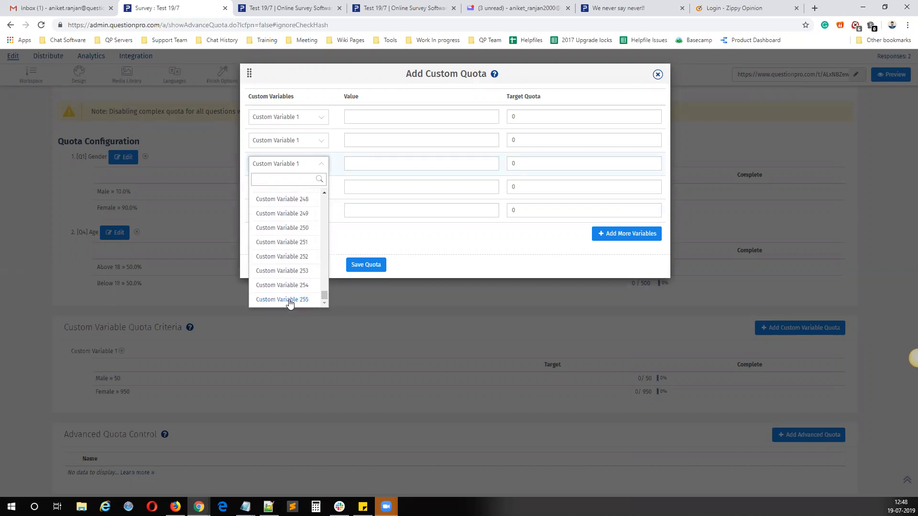
left_click(287, 300)
left_click(373, 163)
key("Tab")
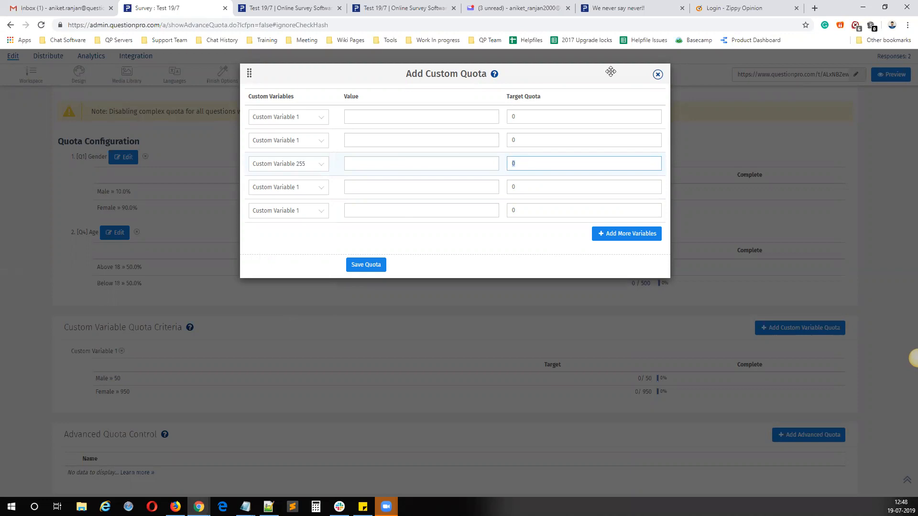
left_click(659, 76)
Step: Start an advanced quota named egege with a target count of 50, and expand its survey response criteria
scroll(281, 344, "down", 2)
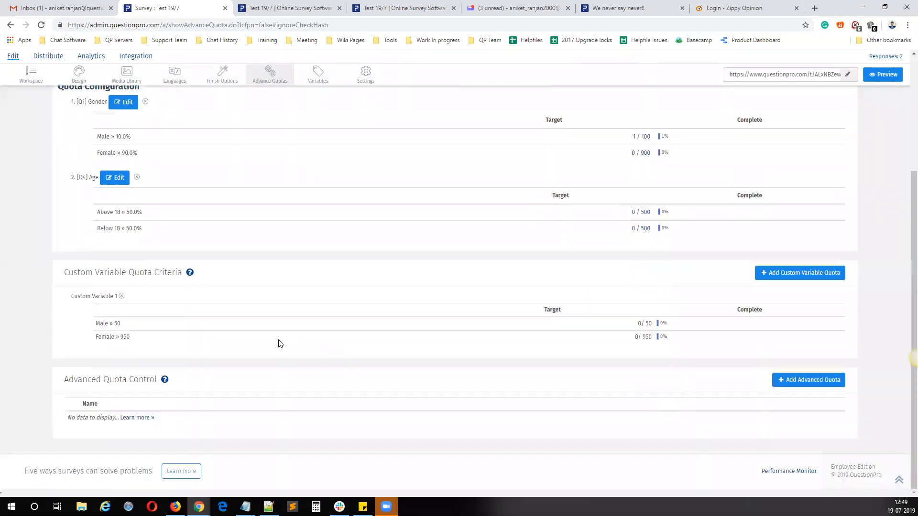
left_click(811, 382)
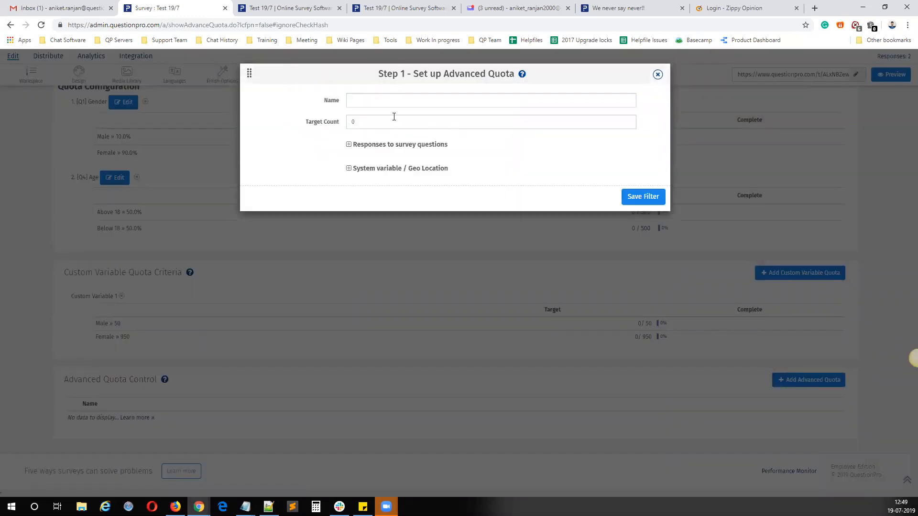
left_click(373, 145)
left_click(362, 102)
type("egege")
left_click(381, 121)
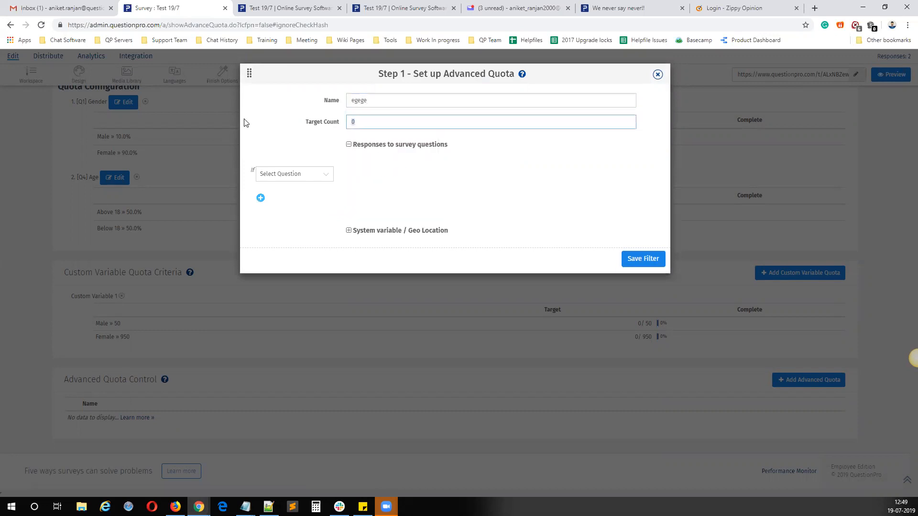
Step: Add the advanced quota condition that Male is selected for the [Q1] Gender question
left_click(298, 177)
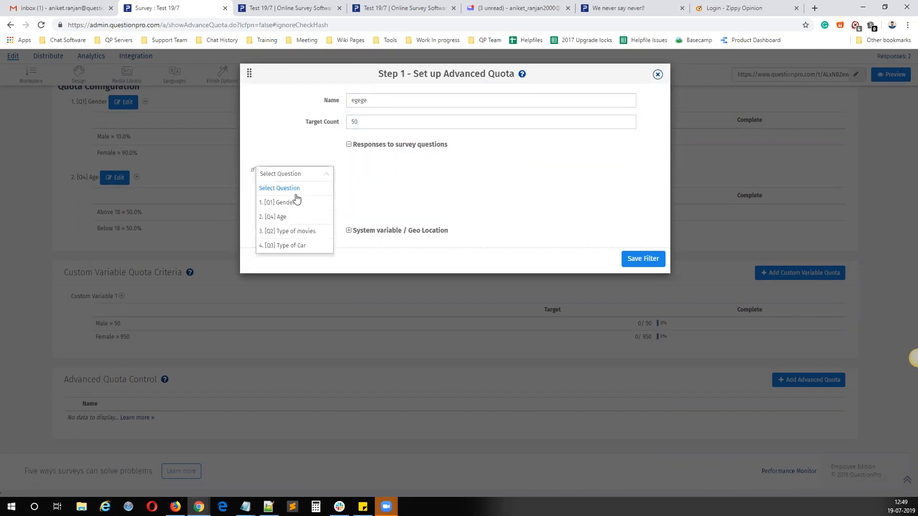
left_click(296, 203)
left_click(356, 175)
left_click(357, 190)
Step: Add an AND condition to the advanced quota requiring Above 18 to be selected for the [Q4] Age question
left_click(262, 202)
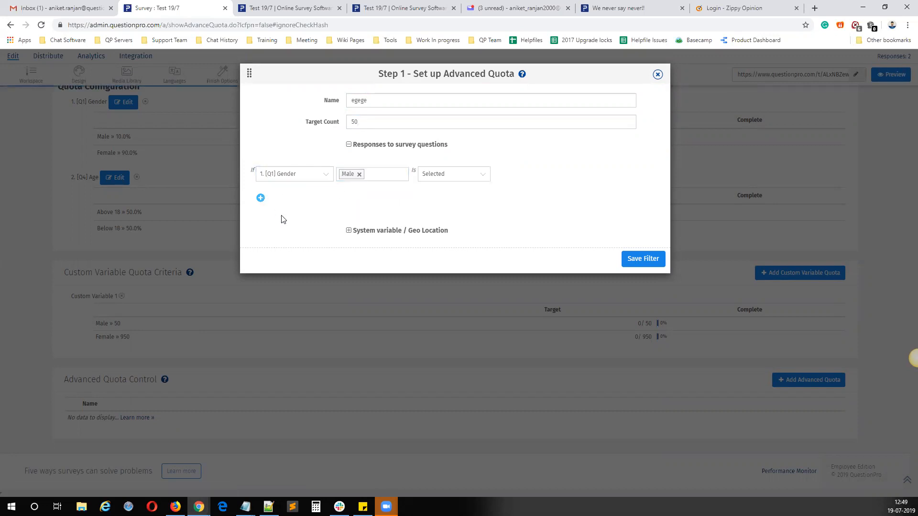
left_click(283, 211)
left_click(282, 253)
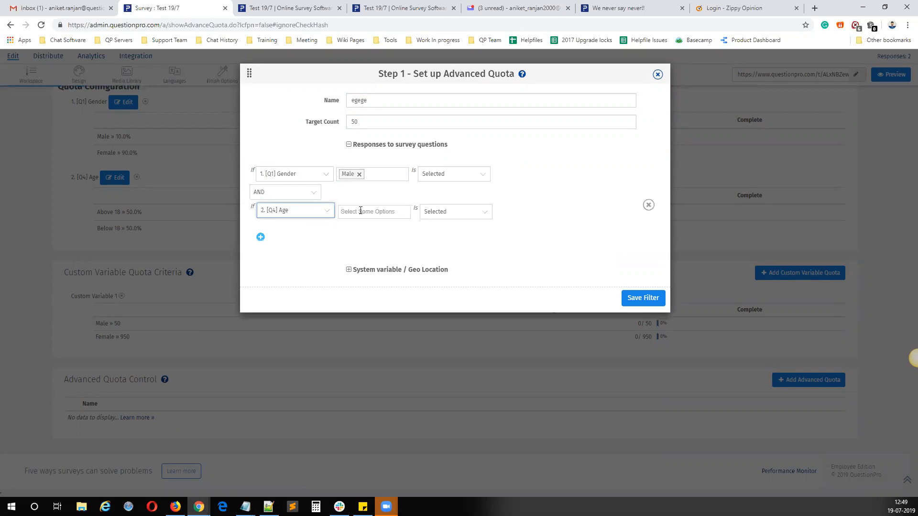
left_click(371, 212)
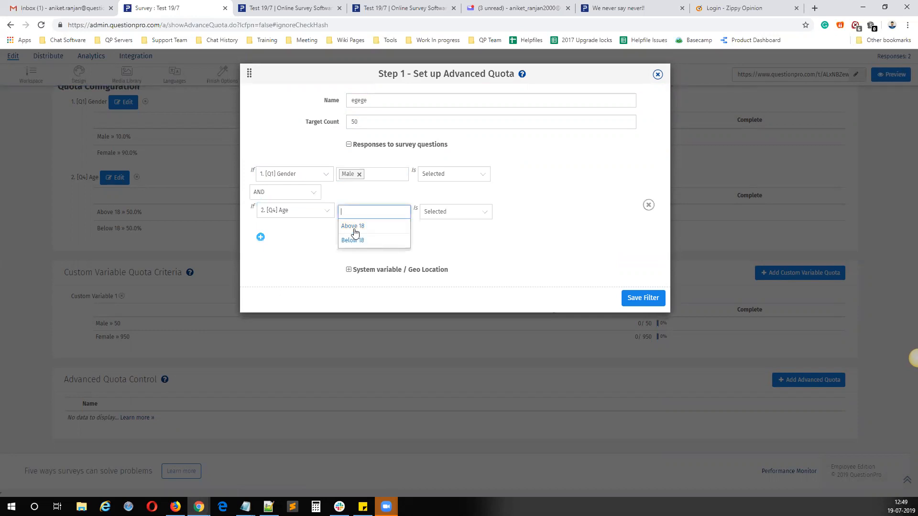
left_click(355, 228)
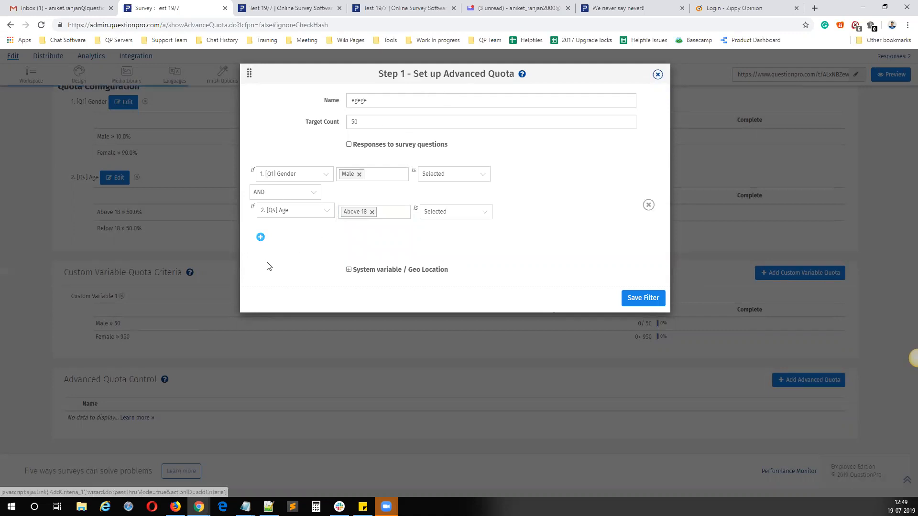
Step: Add a blank third AND condition and expand the System variable / Geo Location criteria
left_click(261, 237)
left_click(283, 252)
left_click(368, 271)
left_click(373, 308)
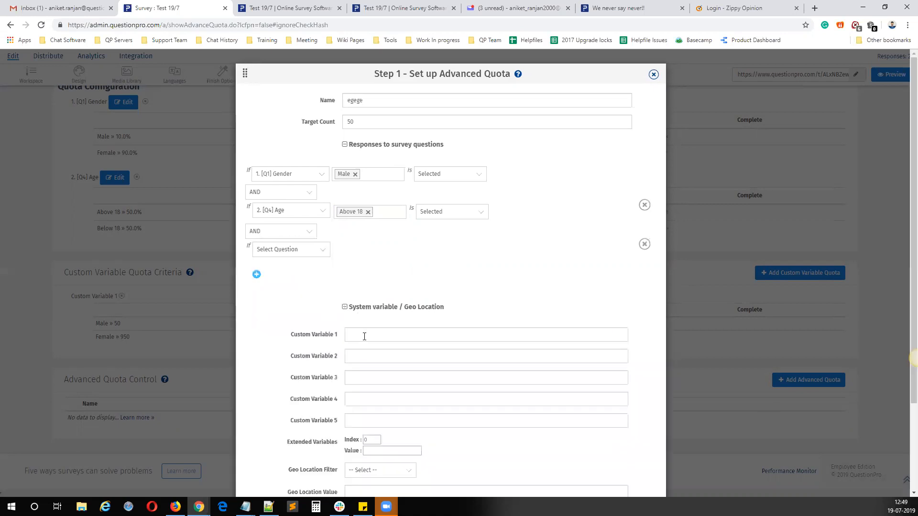
Step: Remove the blank third condition from the advanced quota and set Custom Variable 1 to Red
left_click(364, 336)
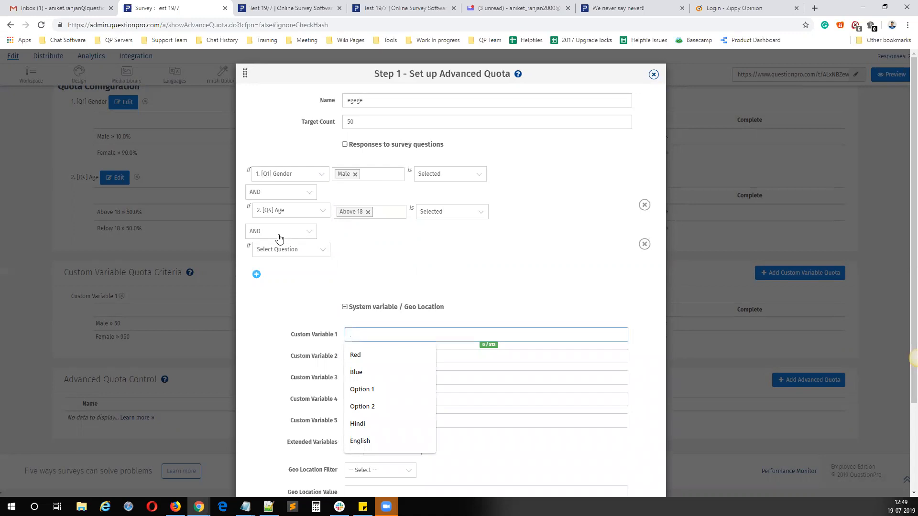
left_click(645, 244)
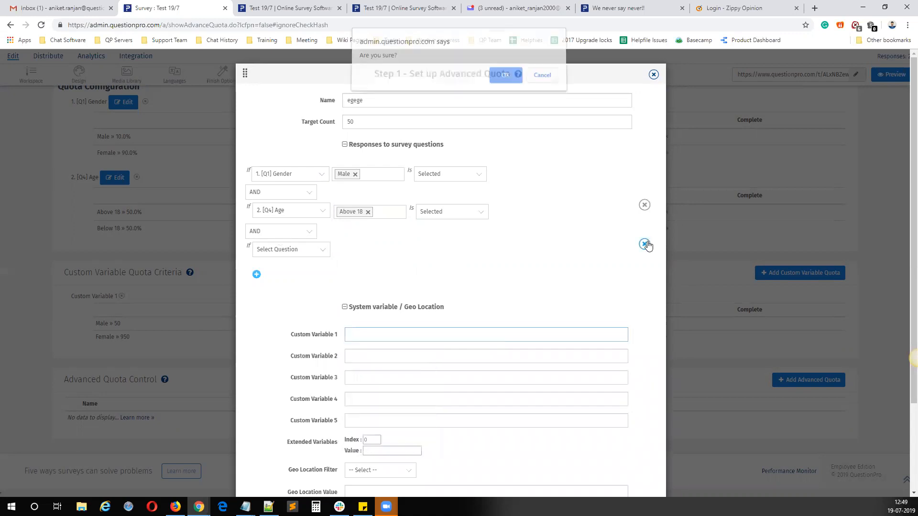
left_click(504, 80)
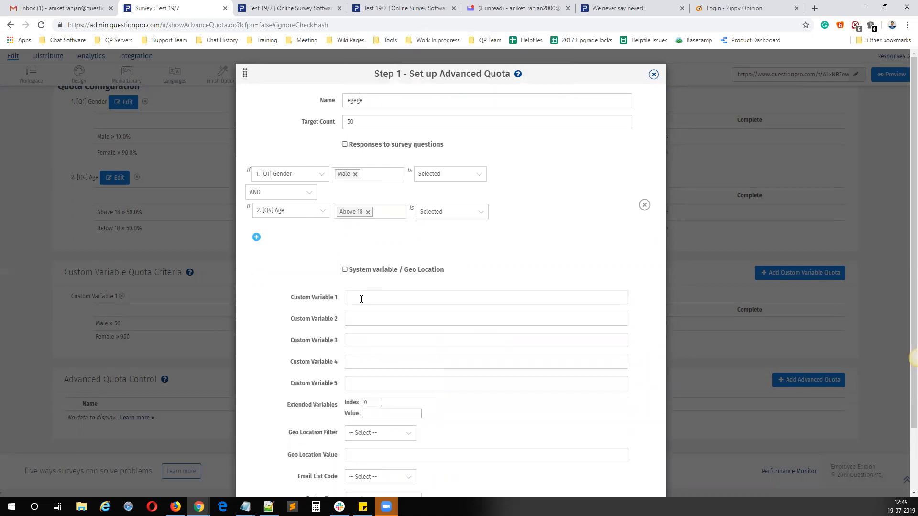
left_click(362, 296)
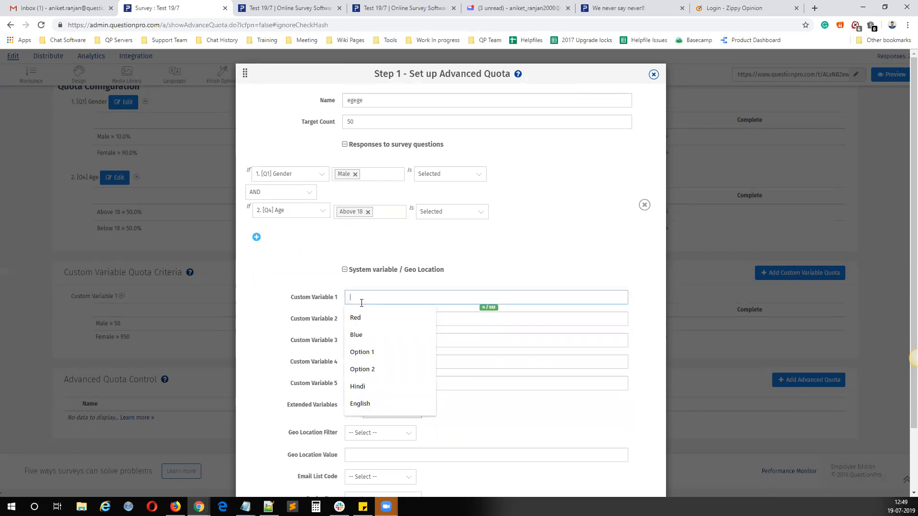
left_click(356, 318)
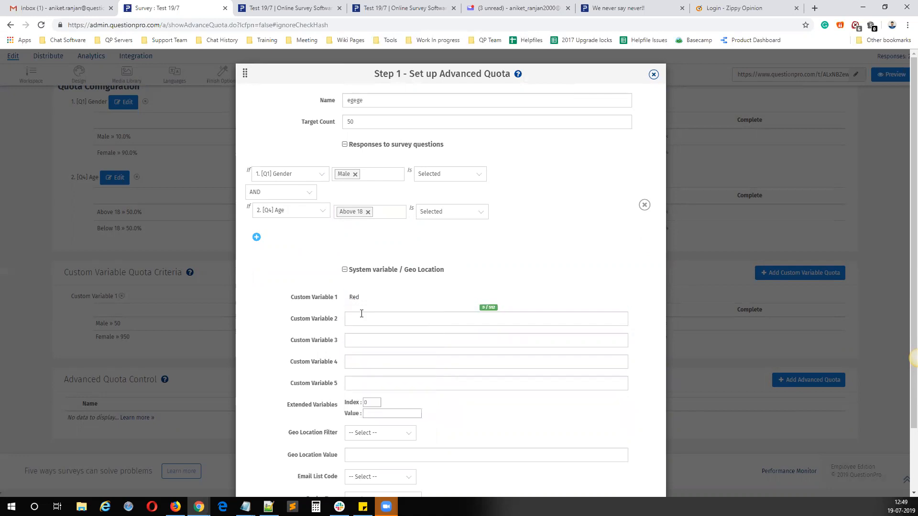
Step: Set the advanced quota's Email List Code to Testing List and its Device Type to Tablet / Smart phone
scroll(364, 351, "down", 2)
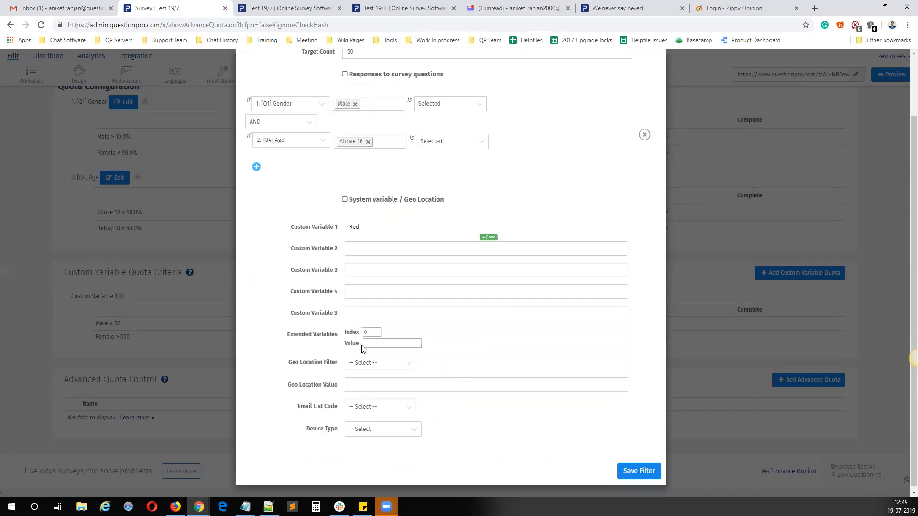
left_click(362, 408)
left_click(369, 447)
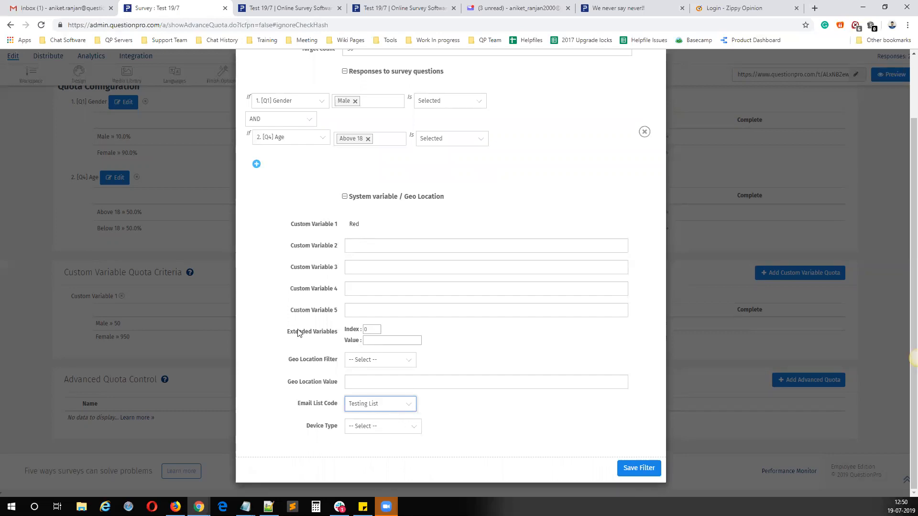
scroll(416, 215, "up", 2)
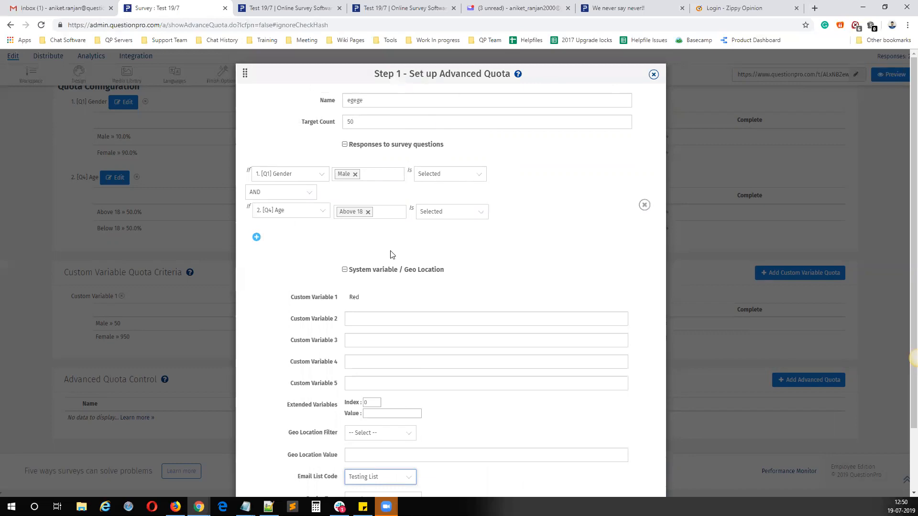
scroll(390, 254, "down", 2)
left_click(380, 427)
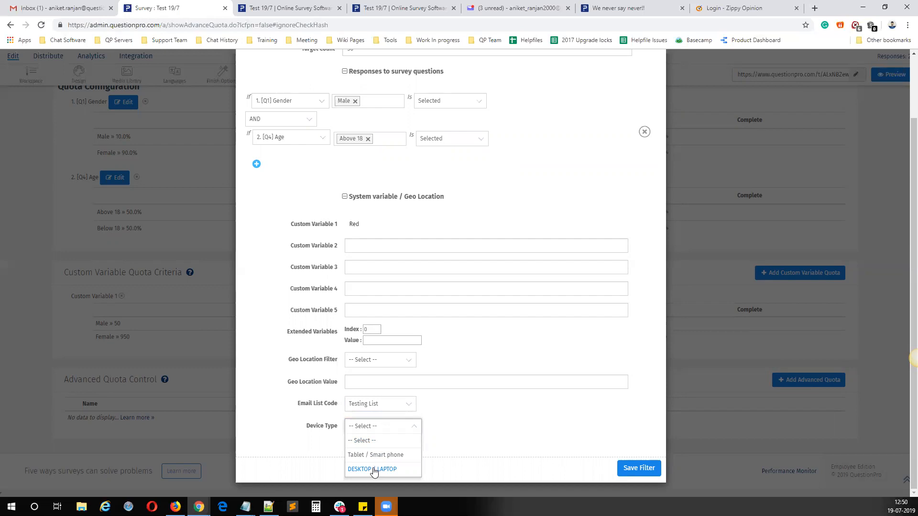
left_click(377, 454)
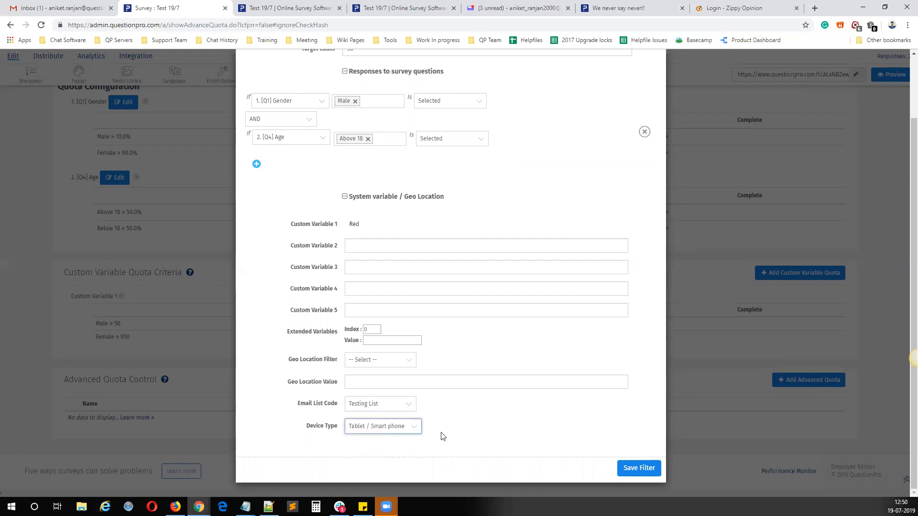
Step: Set the Geo Location Filter to Country Code with the value IN, and save the advanced quota filter
left_click(368, 381)
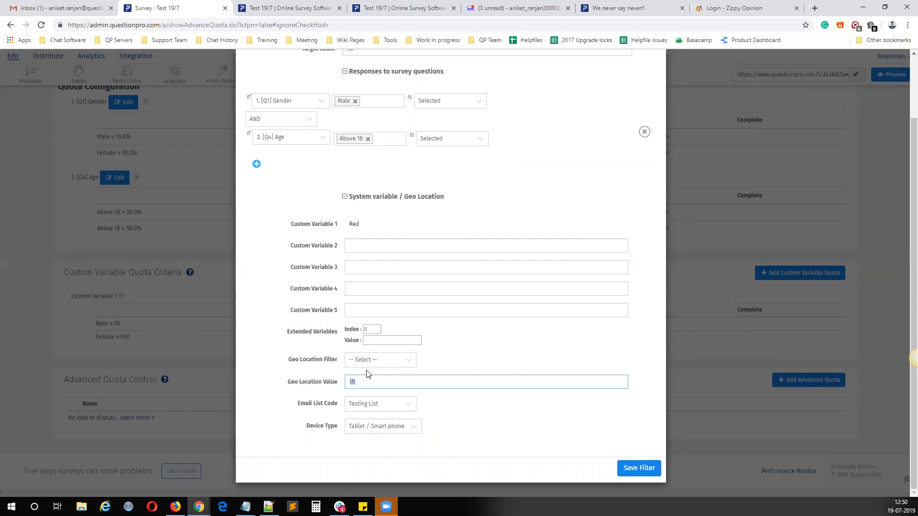
left_click(377, 361)
left_click(368, 417)
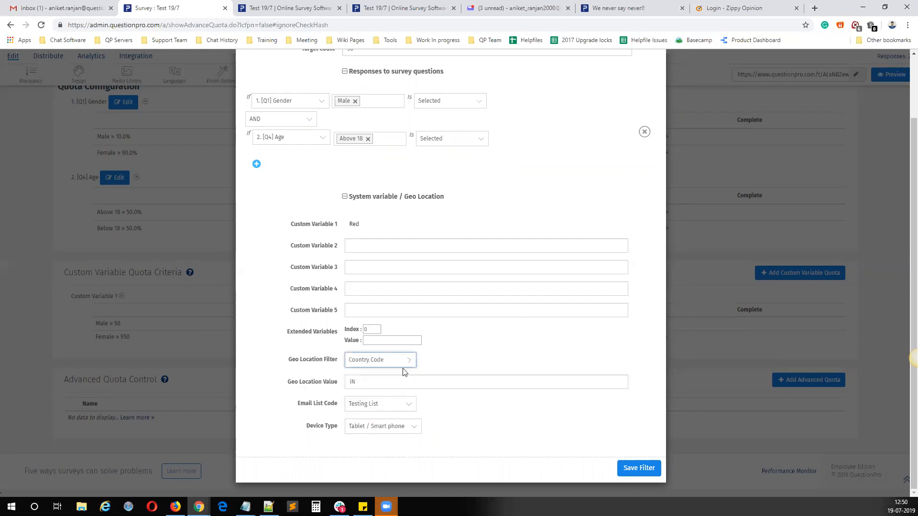
left_click(363, 381)
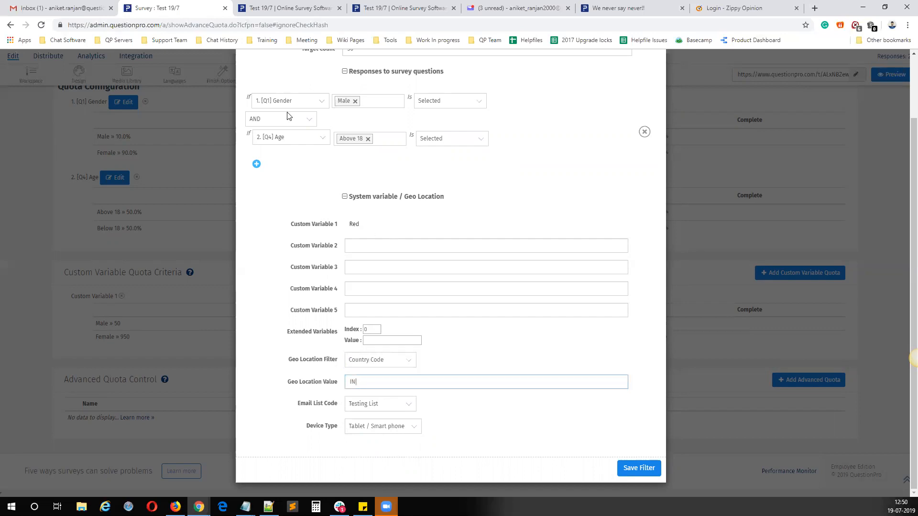
scroll(357, 300, "up", 2)
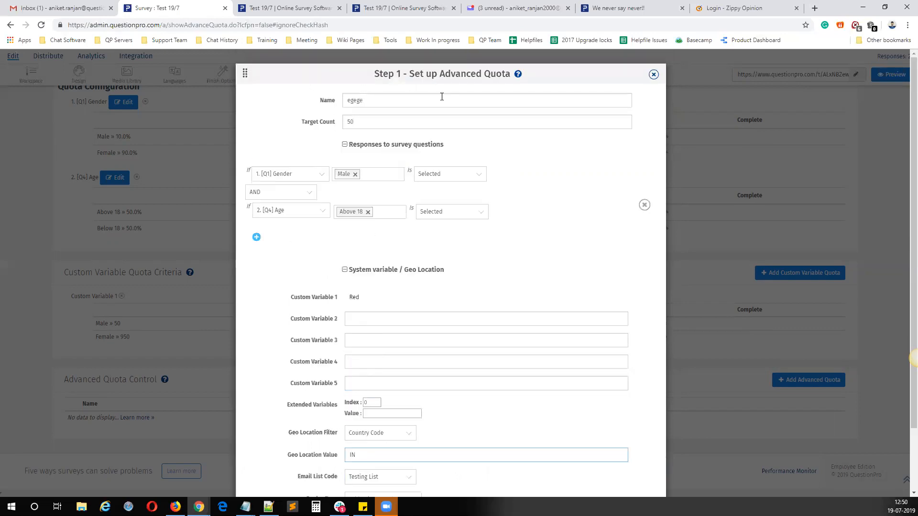
scroll(459, 259, "down", 2)
left_click(625, 468)
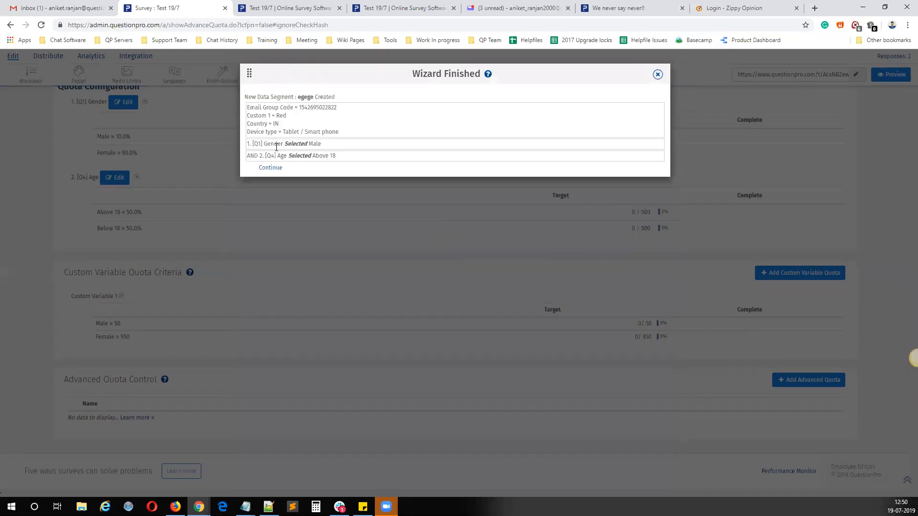
Step: Review the system variable, gender and age criteria in the finished wizard's summary and continue to the quota overview
double_click(328, 105)
left_click_drag(352, 112, 303, 106)
double_click(280, 116)
left_click_drag(281, 126, 269, 124)
left_click_drag(343, 134, 286, 131)
left_click_drag(349, 147, 300, 154)
left_click(267, 170)
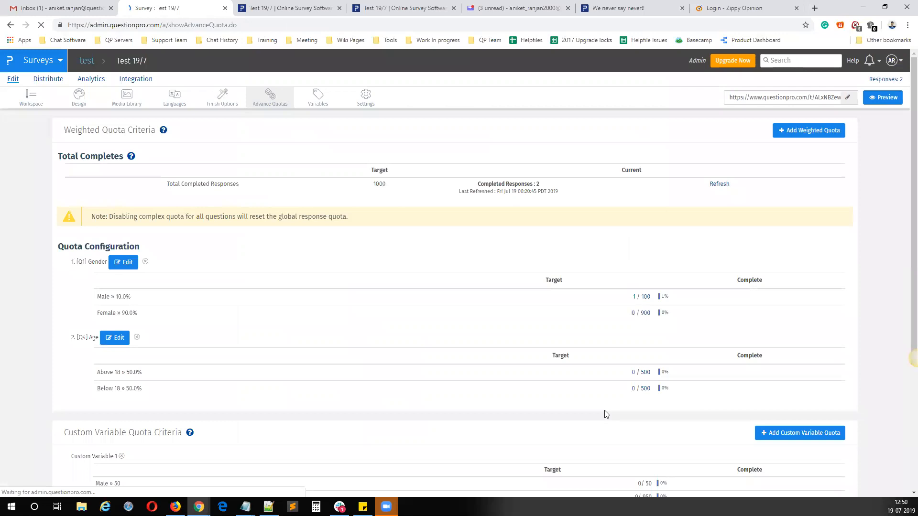
Step: Examine the weighted, custom variable and advanced quota sections, including the egege quota's criteria and completion count
scroll(543, 399, "down", 4)
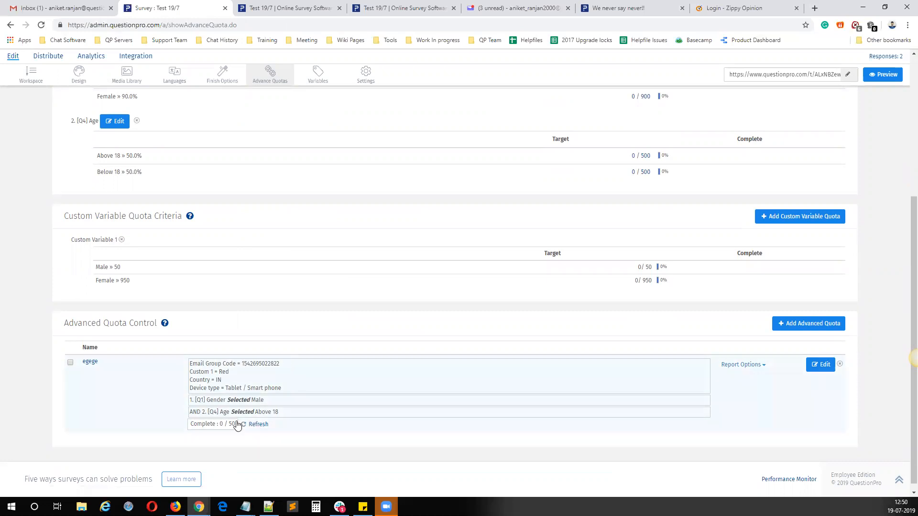
scroll(436, 302, "up", 5)
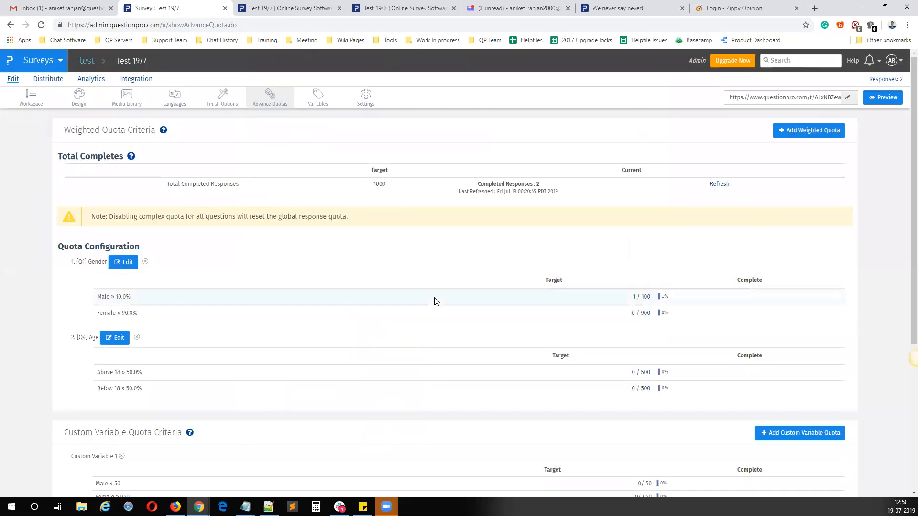
scroll(180, 387, "down", 5)
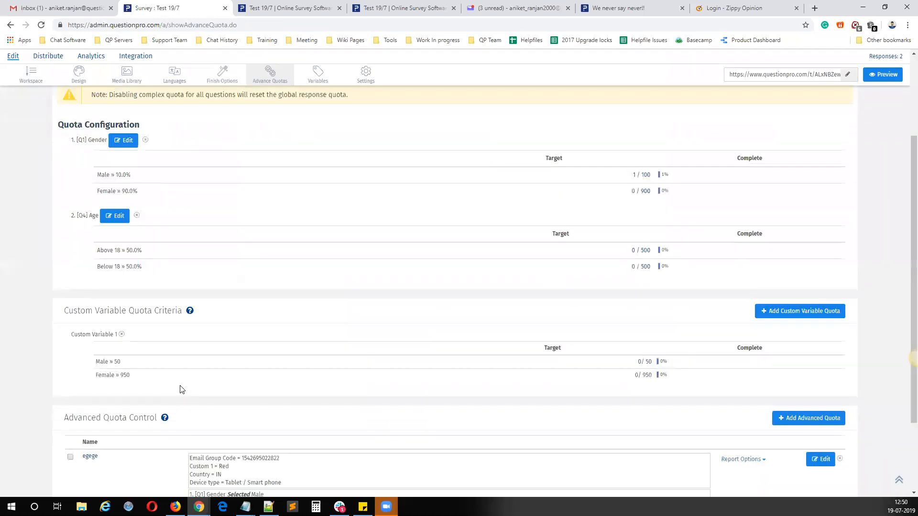
scroll(155, 361, "up", 4)
scroll(155, 362, "up", 1)
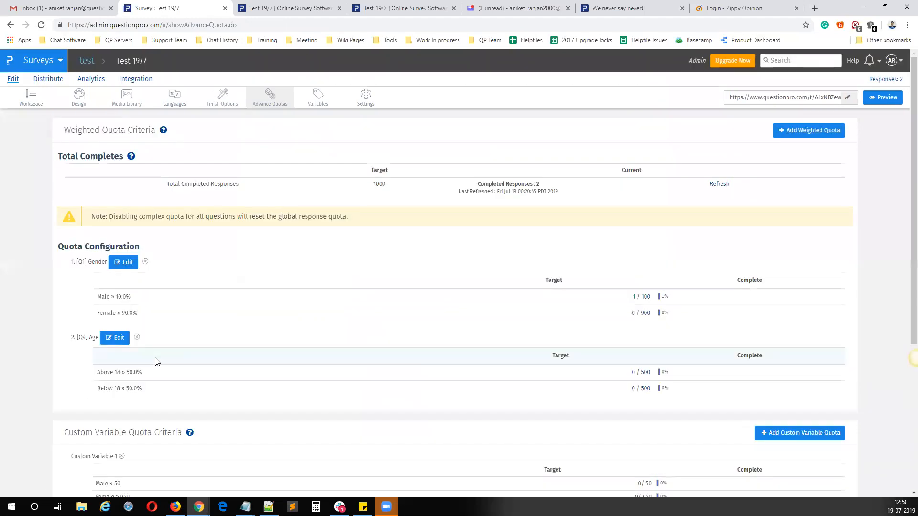
left_click_drag(58, 136, 82, 131)
left_click_drag(68, 436, 99, 432)
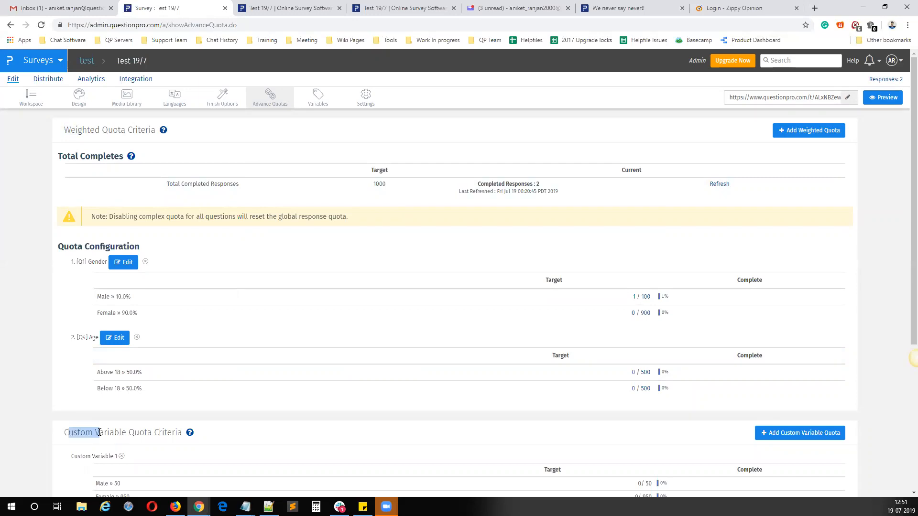
scroll(98, 431, "down", 5)
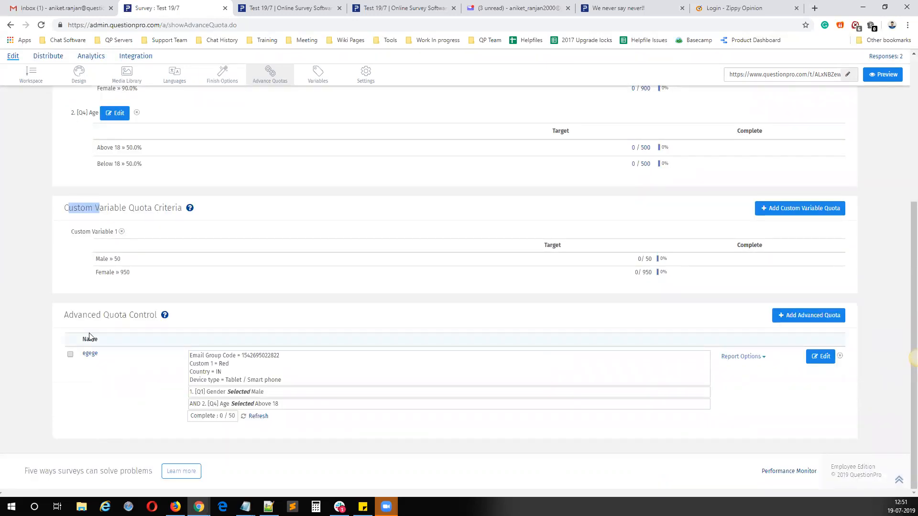
scroll(96, 371, "up", 5)
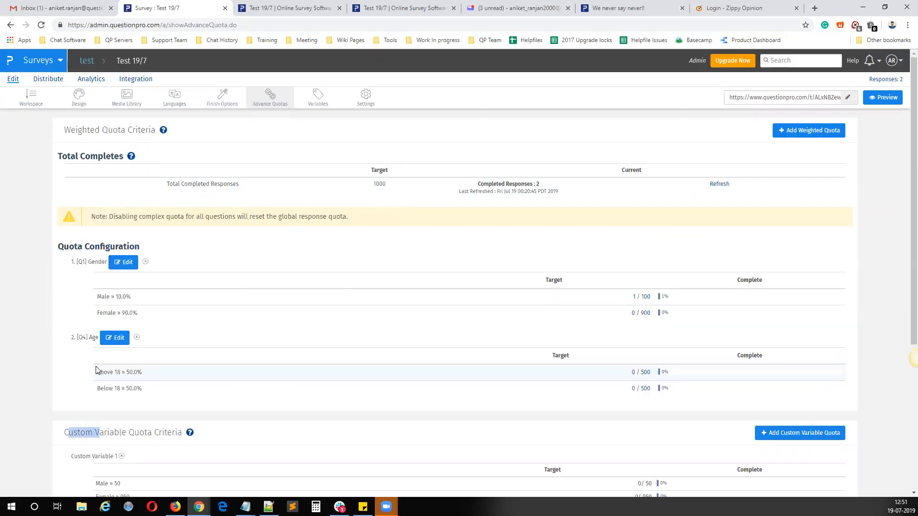
Step: Return to the survey workspace and change the answer type of Q2 Type of movies to Checkbox
left_click(16, 102)
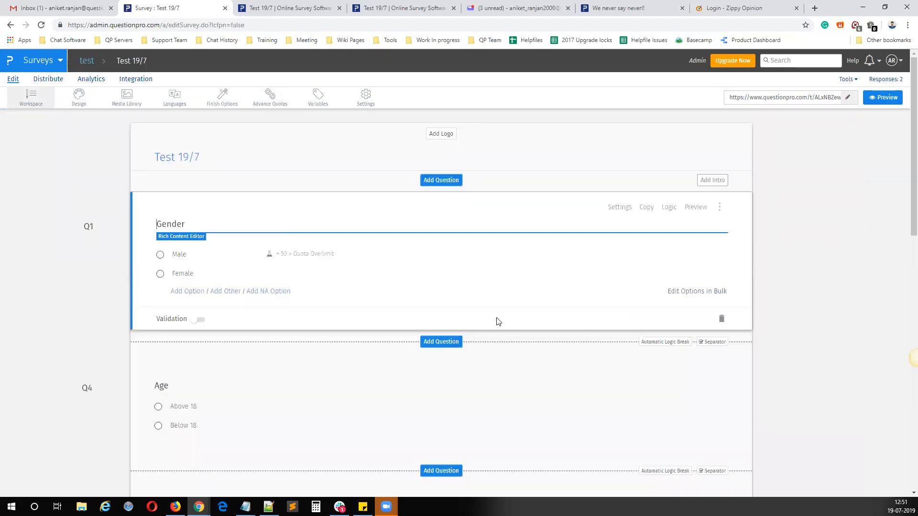
scroll(496, 319, "down", 3)
scroll(483, 318, "down", 2)
scroll(612, 297, "up", 1)
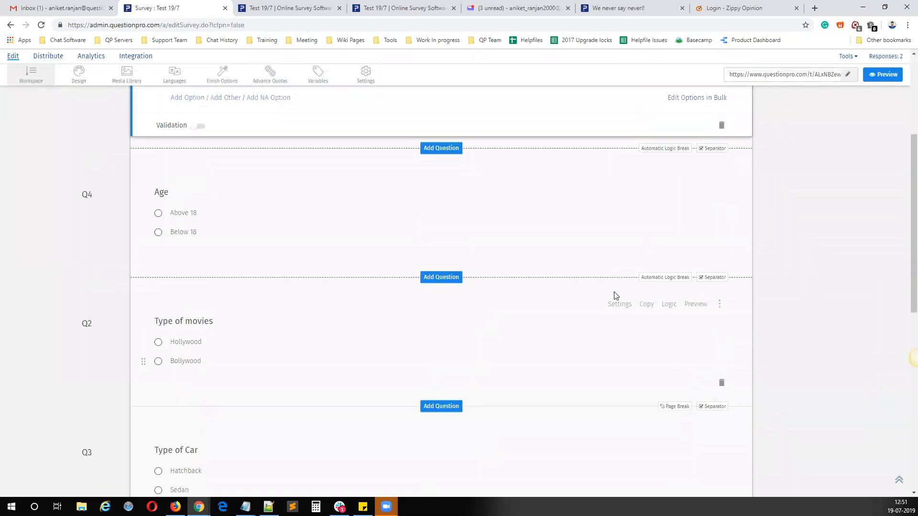
left_click(618, 309)
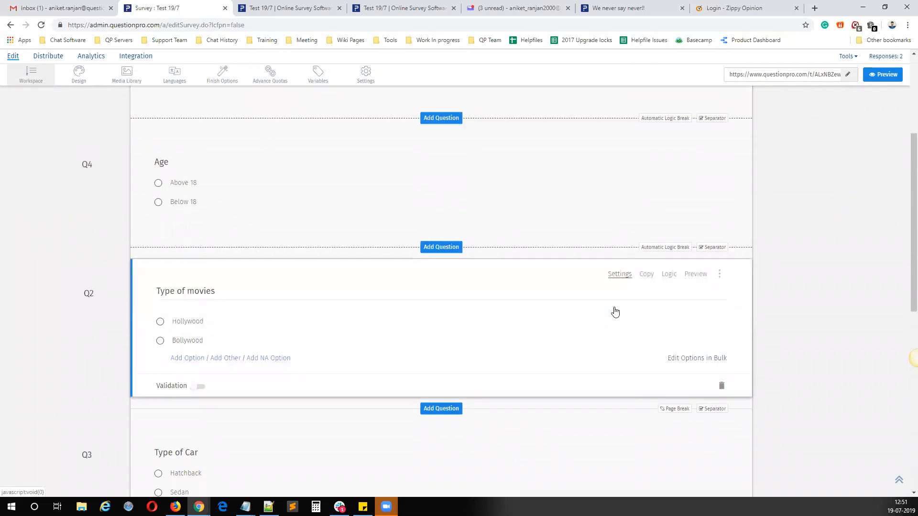
left_click(853, 146)
Step: Open Quota Control for the Type of movies question and enter quota limits of 50 for both Hollywood and Bollywood
left_click(669, 274)
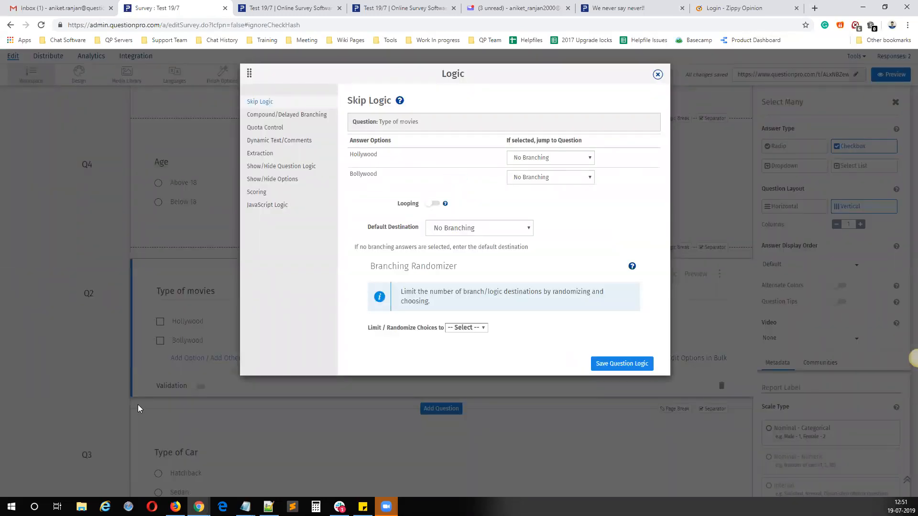
left_click(265, 127)
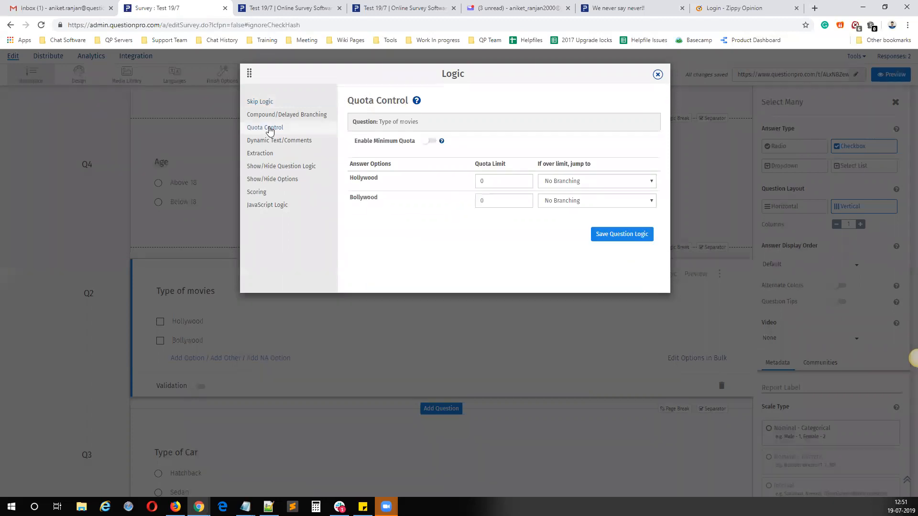
left_click(508, 180)
type("50")
key("Tab")
type("50")
double_click(371, 178)
left_click_drag(383, 198, 350, 198)
Step: Choose Quota Overlimit as the over-limit destination for both Hollywood and Bollywood
left_click(598, 184)
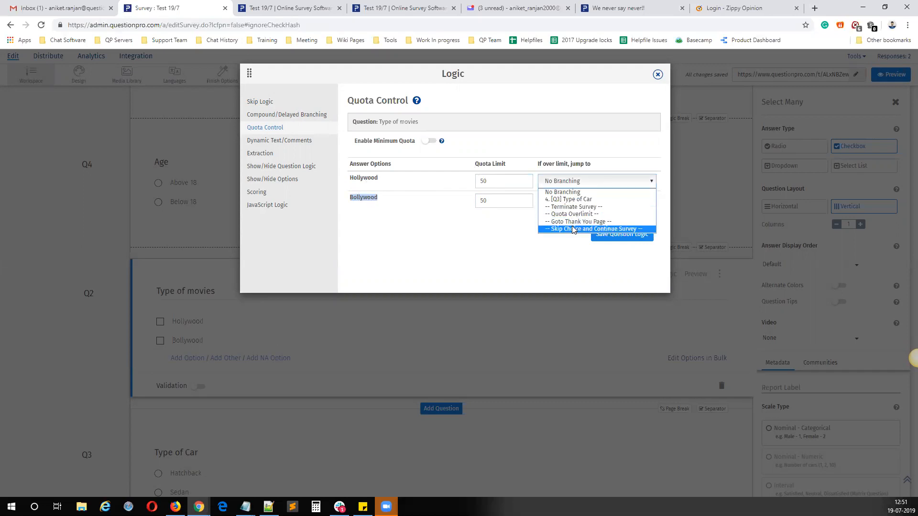
left_click(573, 214)
left_click(582, 199)
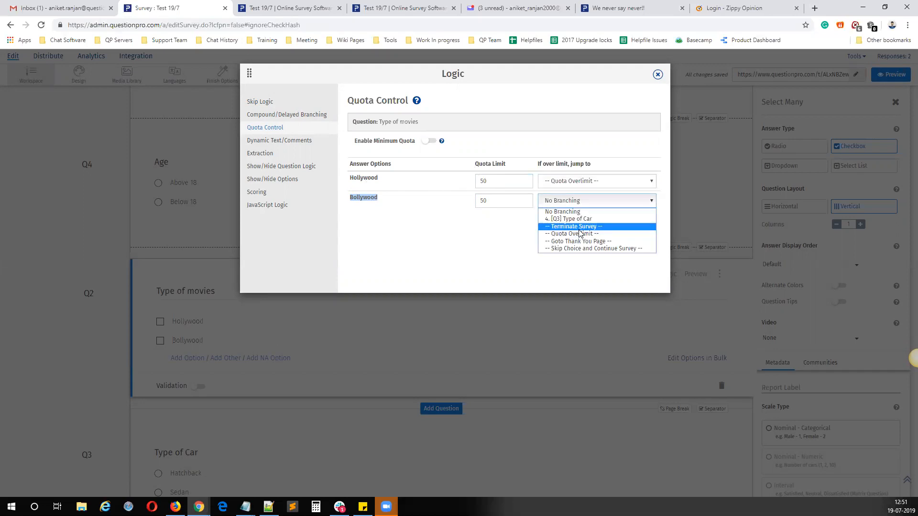
left_click(577, 238)
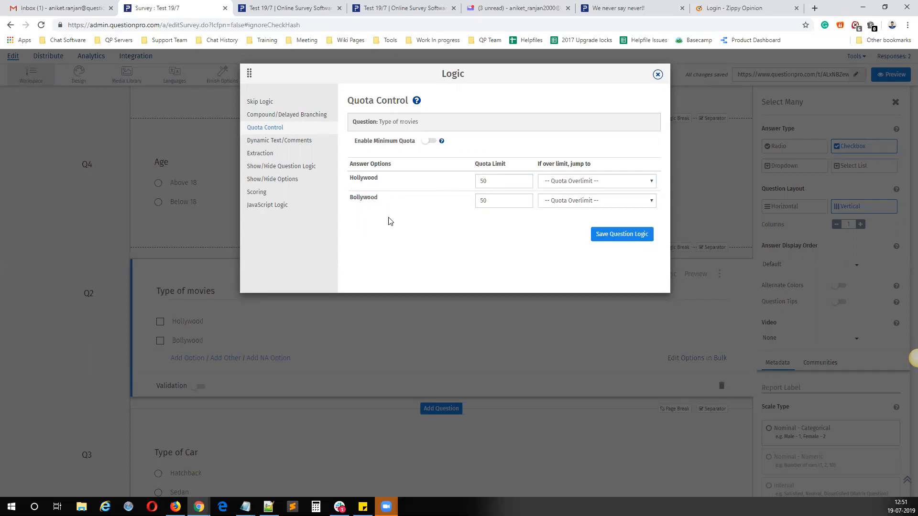
Step: Enable the minimum quota for the Type of movies question, pointing out the Hollywood and Bollywood options it affects
double_click(352, 180)
left_click_drag(380, 199, 352, 198)
left_click_drag(354, 146, 414, 148)
left_click(433, 233)
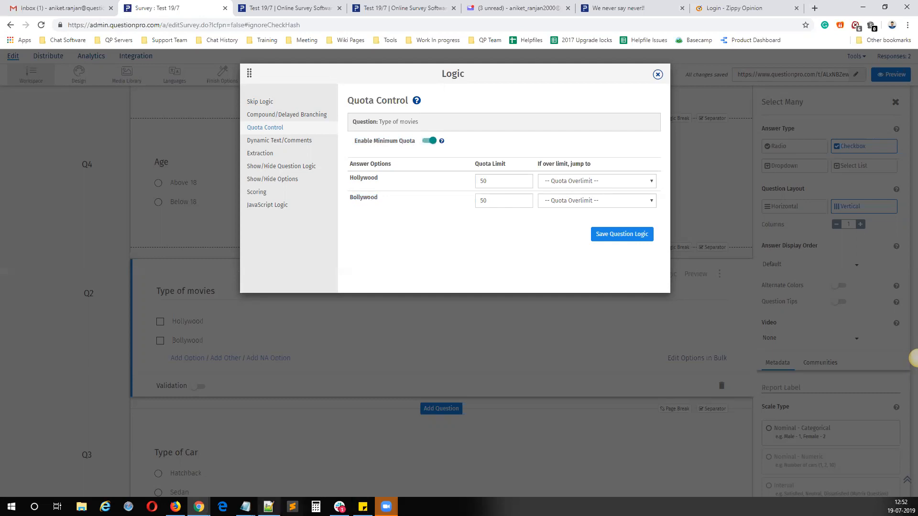
double_click(354, 180)
left_click(355, 201)
double_click(356, 201)
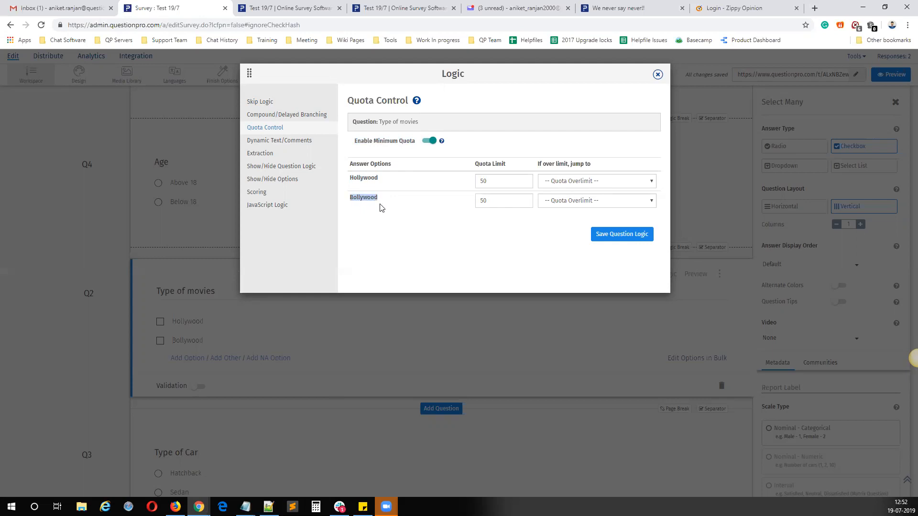
Step: Disable the minimum quota for the Type of movies question and point out the Hollywood limit for comparison
left_click_drag(354, 143, 433, 145)
left_click(432, 143)
left_click_drag(390, 180, 346, 178)
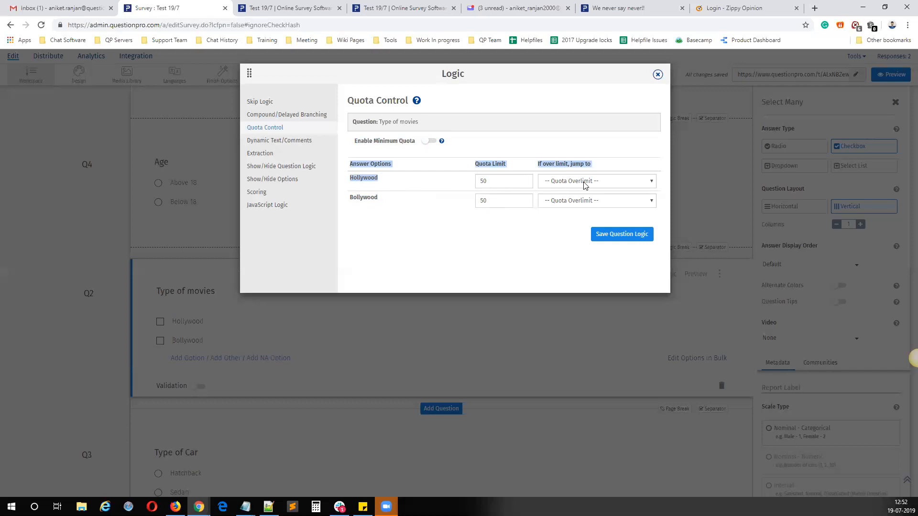
left_click(381, 180)
left_click_drag(382, 181, 352, 179)
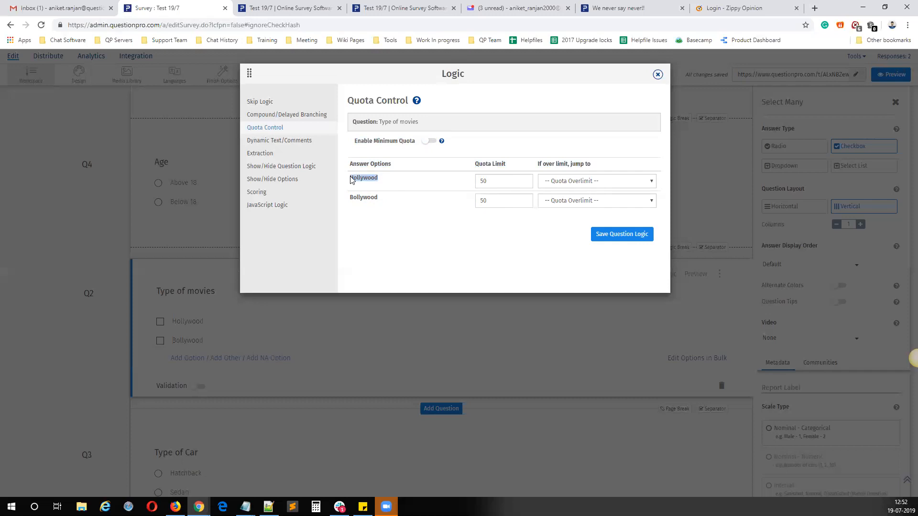
left_click_drag(417, 142, 355, 141)
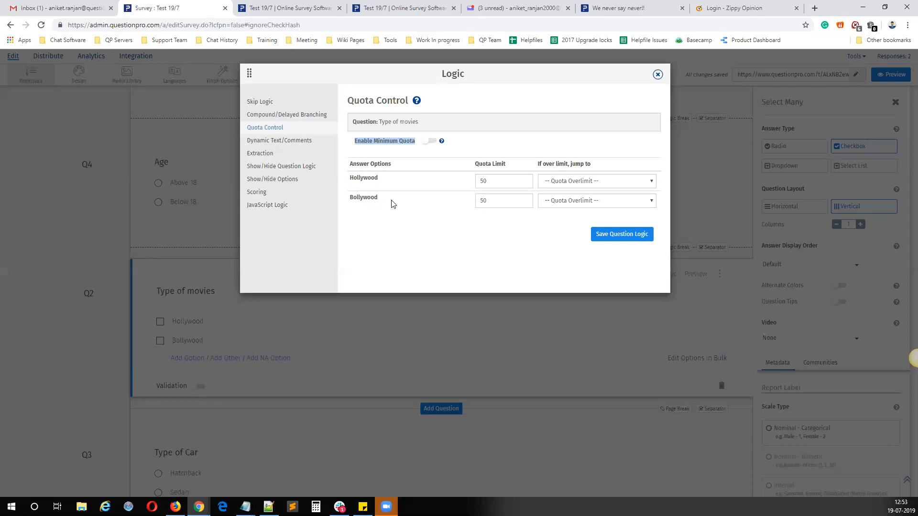
Step: Switch to the Notepad notes to review the remaining logic topics, and close the Type of movies Logic dialog without saving
left_click(245, 507)
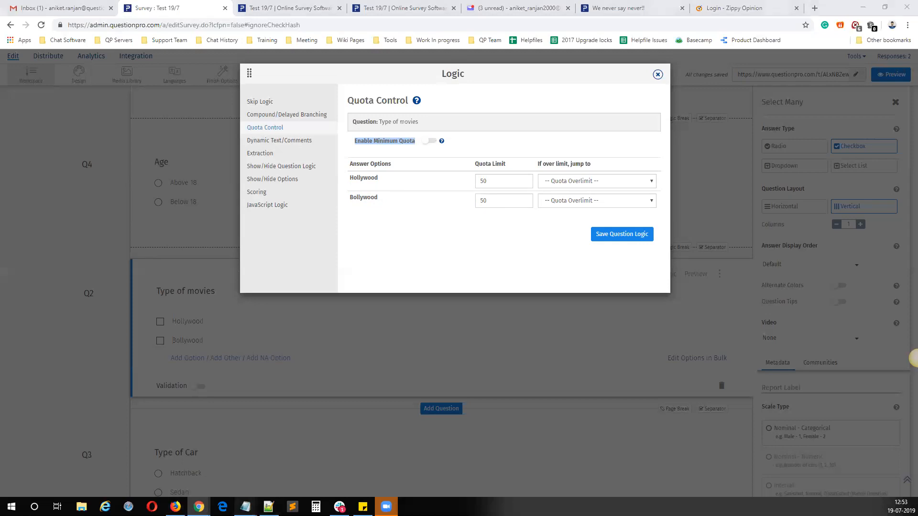
left_click(201, 471)
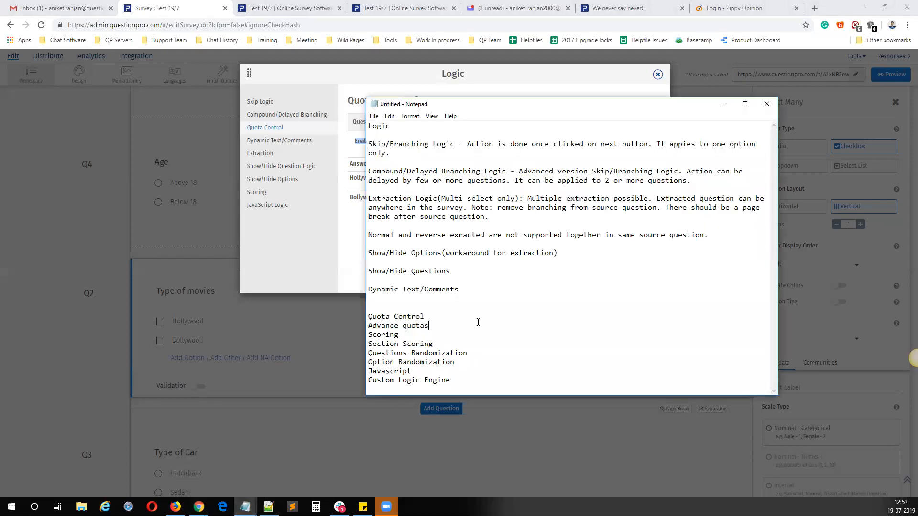
left_click(382, 344)
left_click(388, 353)
left_click_drag(451, 381, 362, 368)
left_click(456, 368)
left_click_drag(462, 362, 363, 326)
left_click(576, 310)
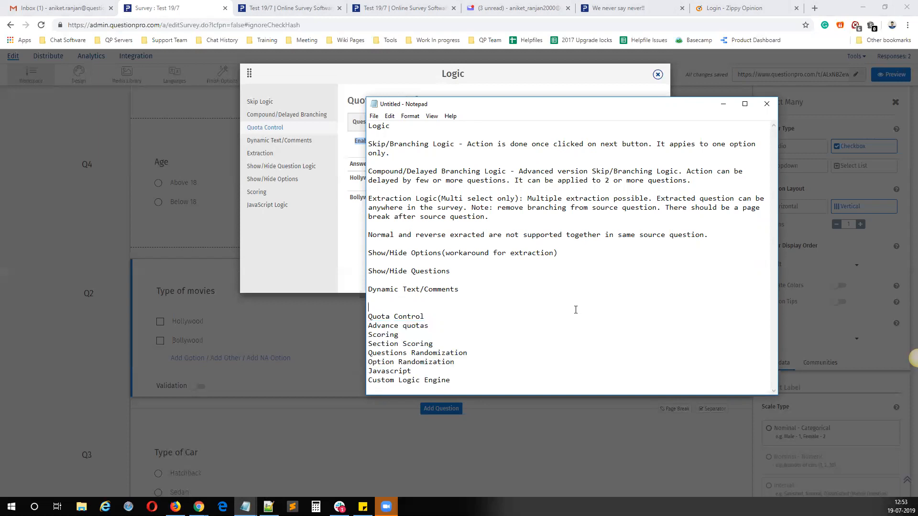
left_click(723, 104)
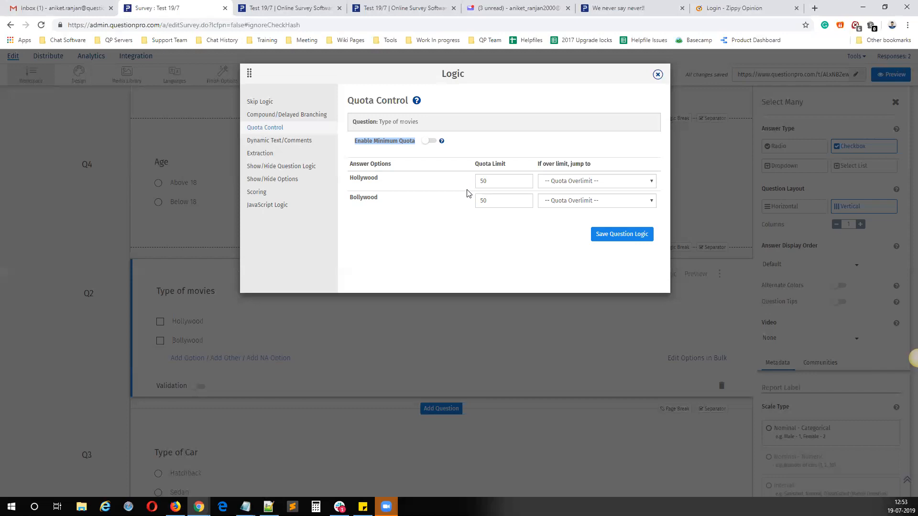
left_click(657, 75)
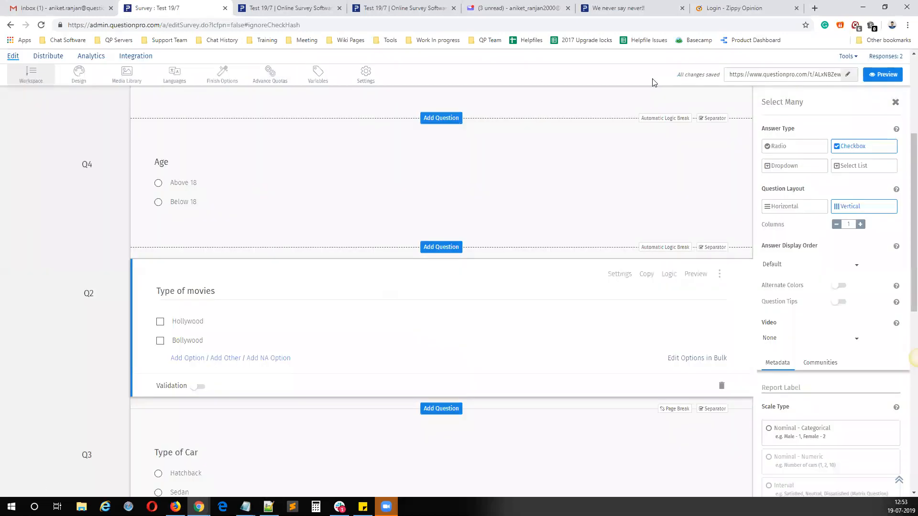